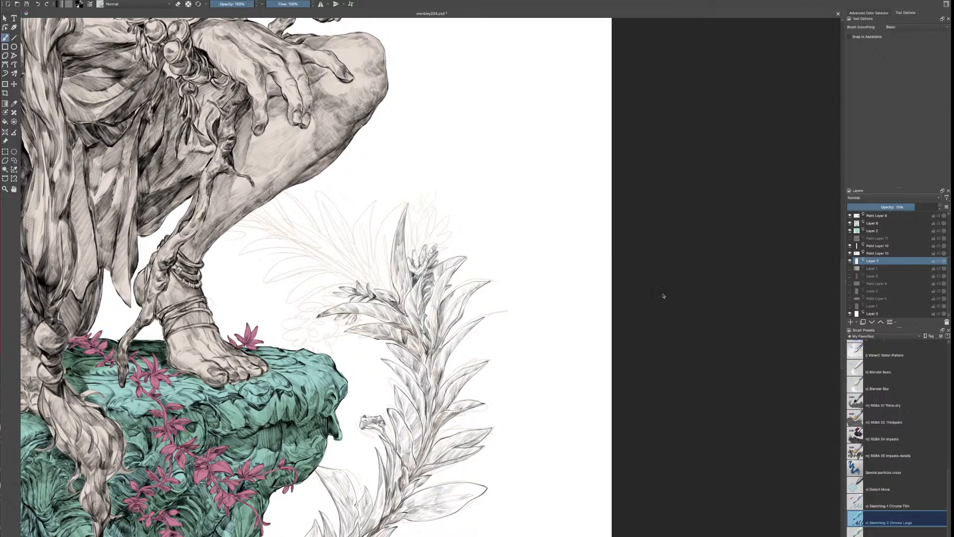
# Examine the whole illustration and the leafy flower-and-ring ornament above the crouching figure up close
pyautogui.hotkey('ctrl', '-')
pyautogui.hotkey('ctrl', '-')
pyautogui.hotkey('ctrl', '-')
pyautogui.moveTo(424, 219); pyautogui.dragTo(578, 315)
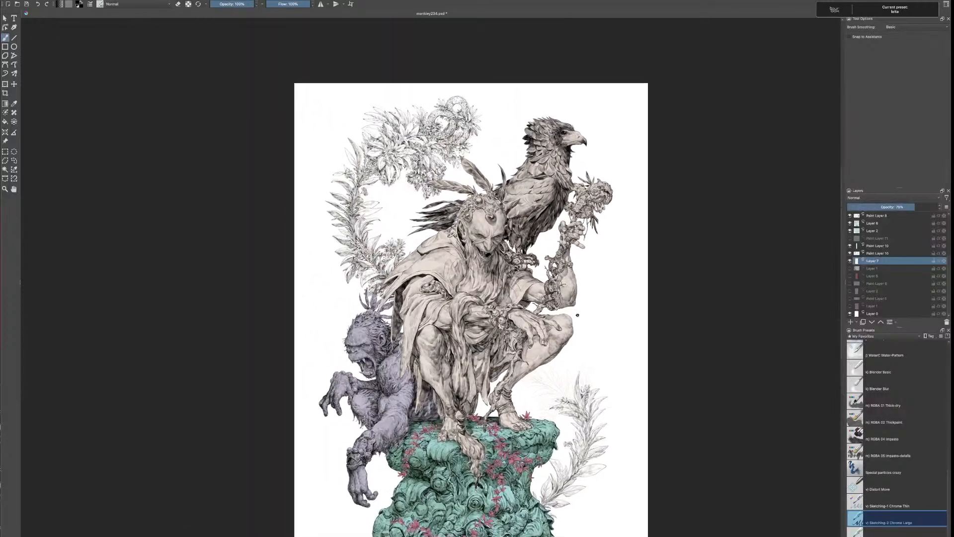
pyautogui.hotkey('ctrl', '+')
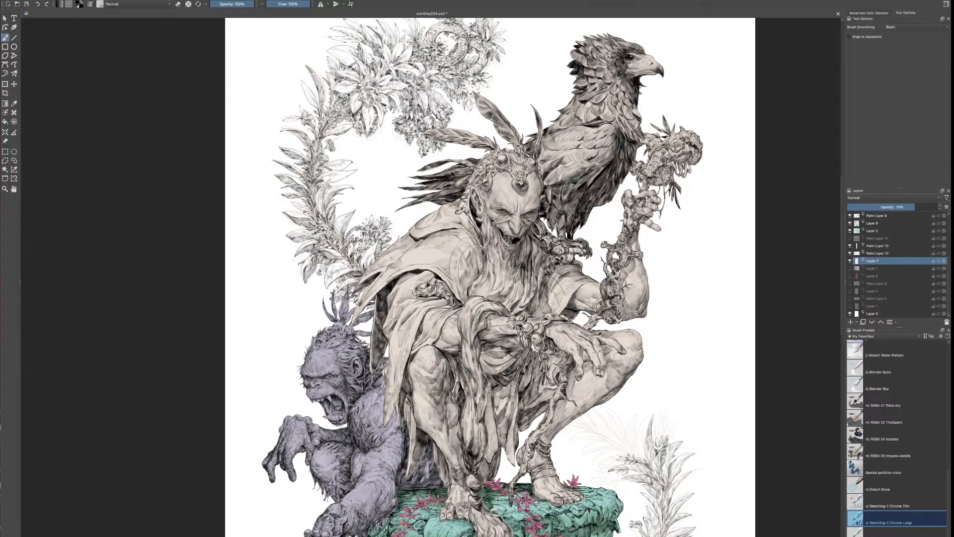
pyautogui.hotkey('ctrl', '+')
pyautogui.hotkey('ctrl', '+')
pyautogui.moveTo(456, 59); pyautogui.dragTo(536, 422)
pyautogui.hotkey('ctrl', '+')
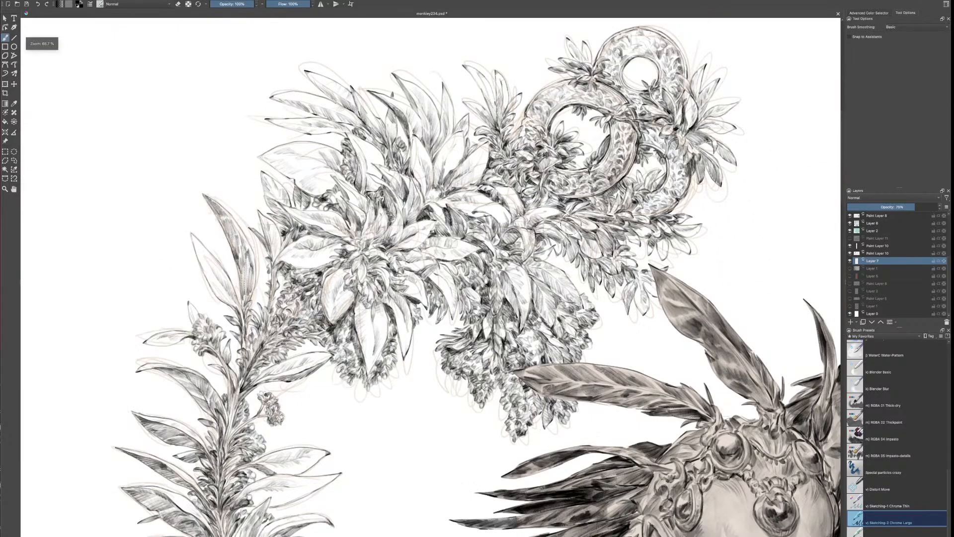
# Hide the sketch on Layer 7 and examine the inked ornament, the figure, the ape and the carved pillar without it
pyautogui.click(850, 261)
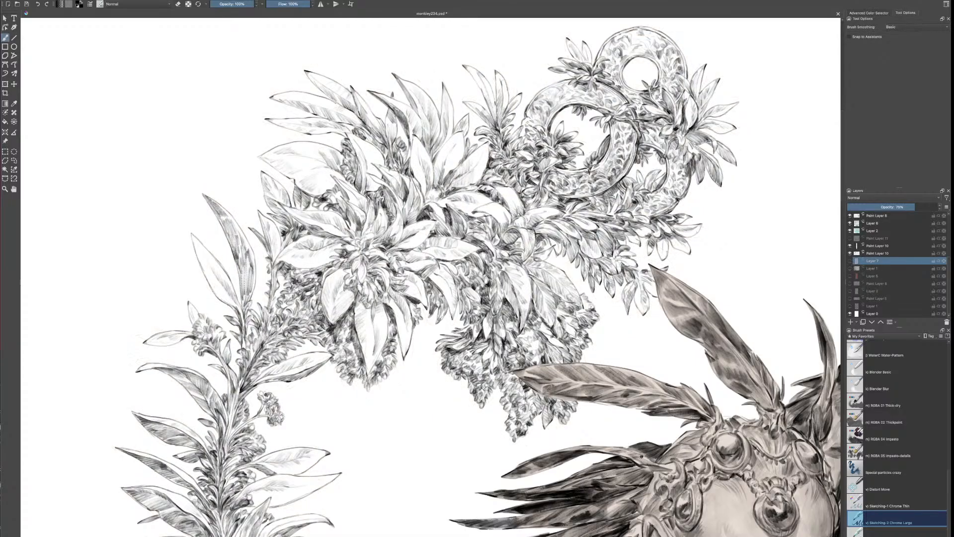
pyautogui.moveTo(620, 464); pyautogui.dragTo(591, 416)
pyautogui.moveTo(711, 500); pyautogui.dragTo(537, 297)
pyautogui.moveTo(682, 400); pyautogui.dragTo(685, 449)
pyautogui.moveTo(389, 250); pyautogui.dragTo(534, 431)
pyautogui.moveTo(568, 464); pyautogui.dragTo(500, 366)
pyautogui.moveTo(549, 334); pyautogui.dragTo(484, 98)
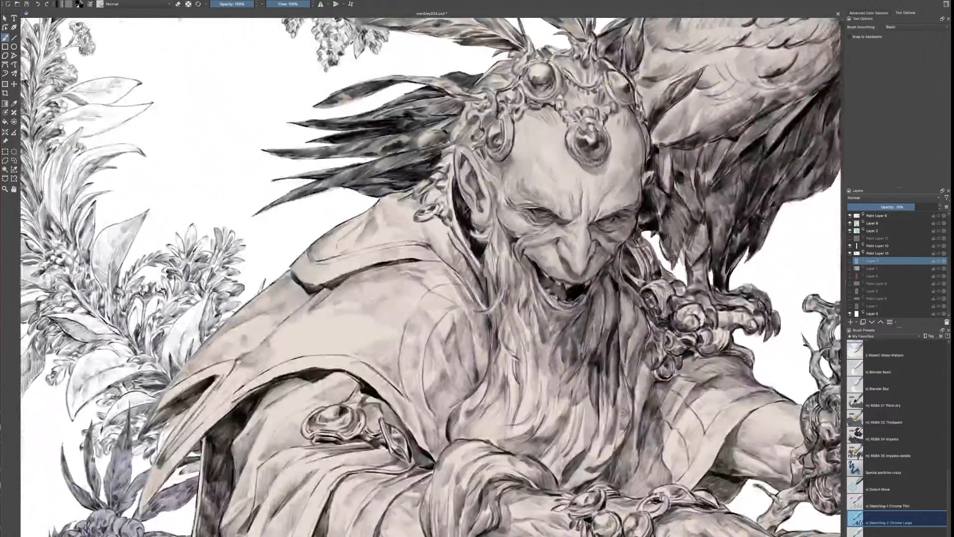
pyautogui.hotkey('ctrl', '-')
pyautogui.hotkey('ctrl', '-')
pyautogui.hotkey('ctrl', '-')
pyautogui.moveTo(615, 483); pyautogui.dragTo(598, 432)
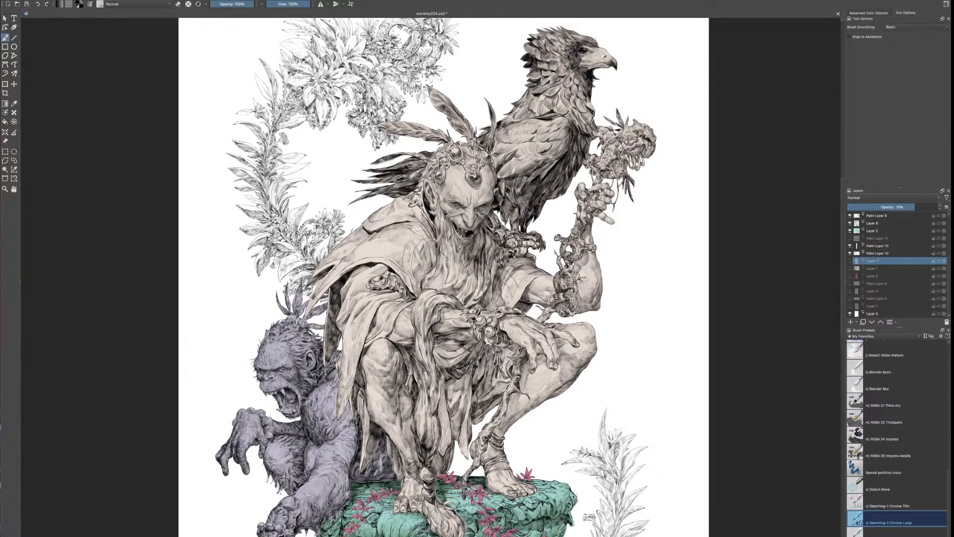
pyautogui.moveTo(584, 491); pyautogui.dragTo(596, 298)
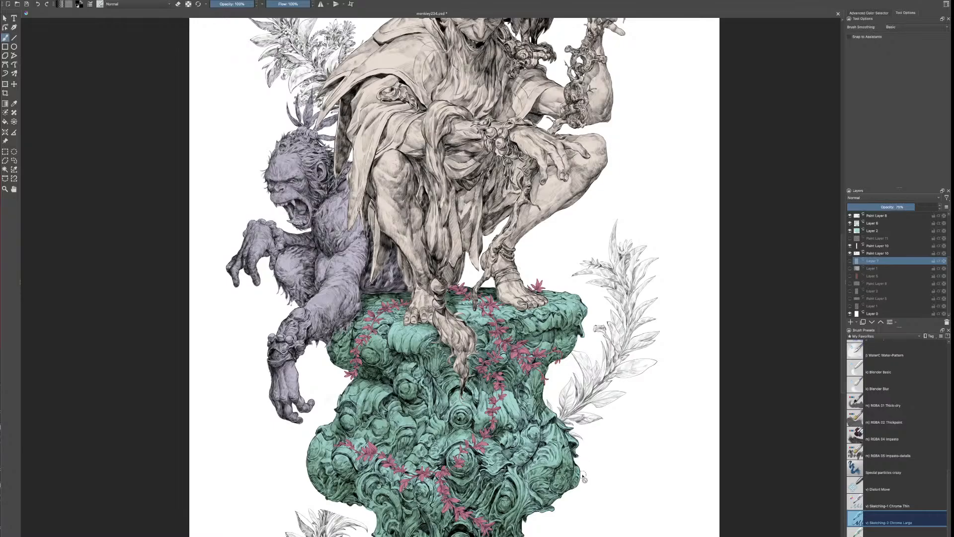
pyautogui.scroll(-3, 582, 479)
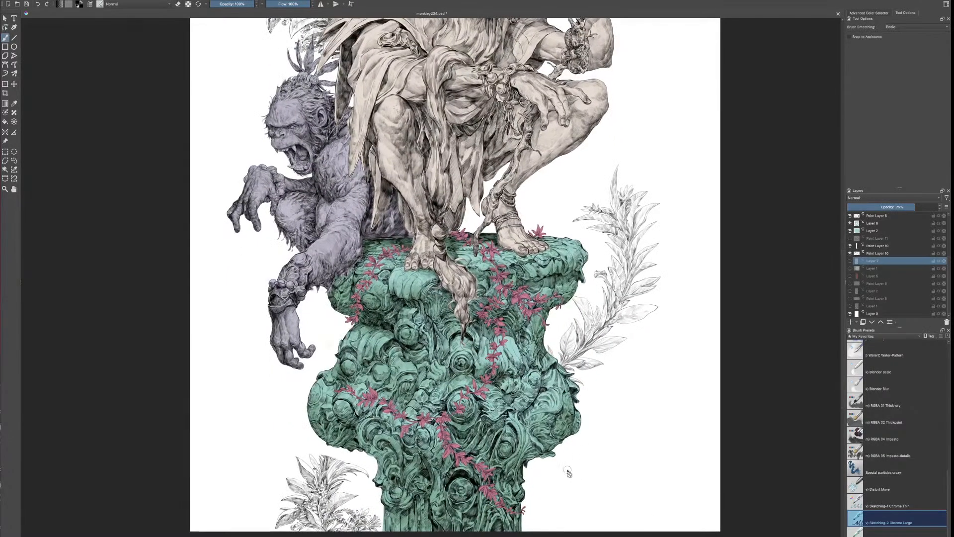
pyautogui.moveTo(535, 310); pyautogui.dragTo(524, 452)
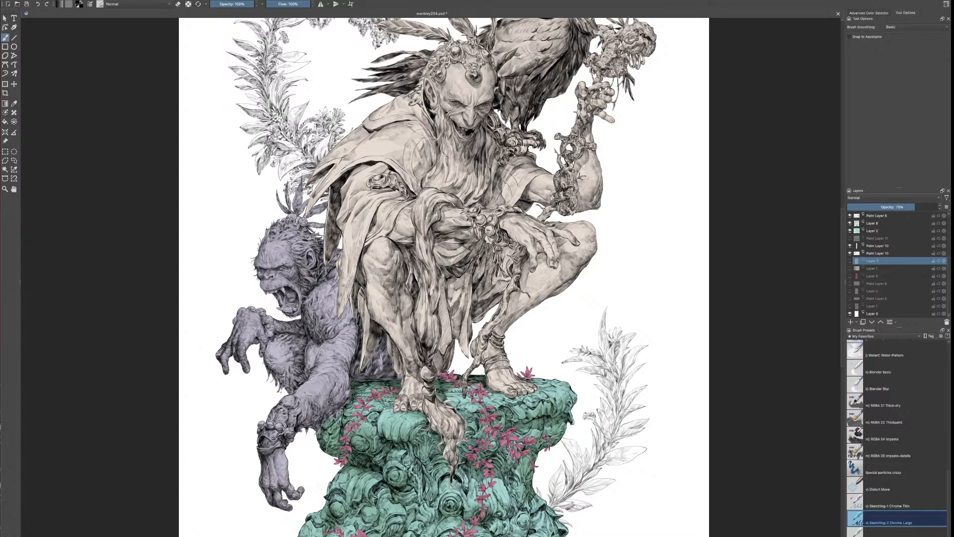
# Show the sketch on Layer 7 and make Paint Layer 10 active for inking the plant beside the pillar
pyautogui.click(849, 261)
pyautogui.click(876, 253)
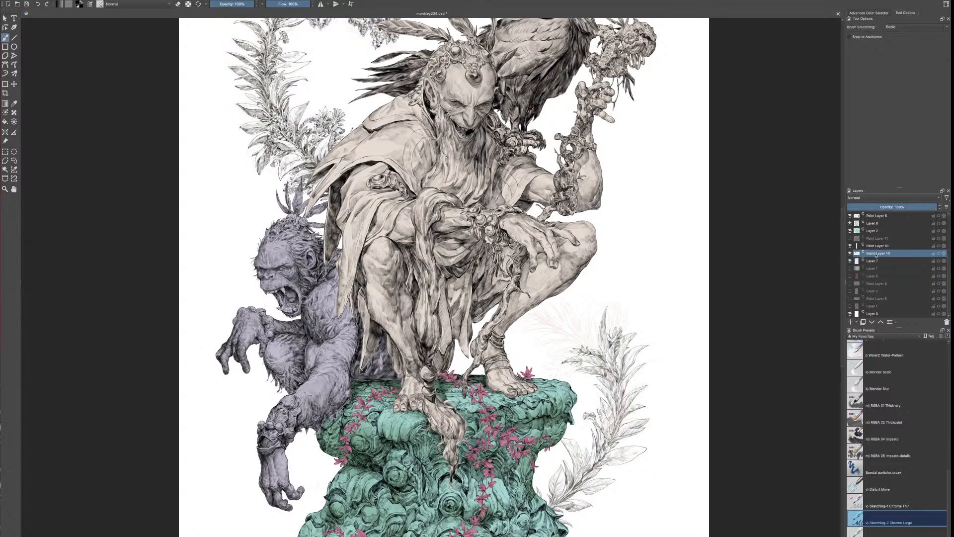
pyautogui.hotkey('ctrl', '+')
pyautogui.hotkey('ctrl', '+')
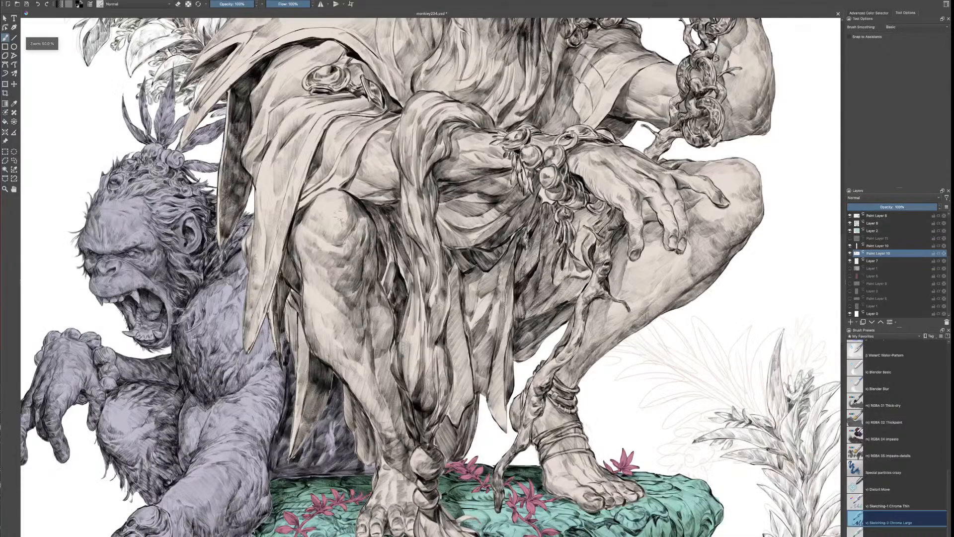
pyautogui.moveTo(767, 451); pyautogui.dragTo(589, 263)
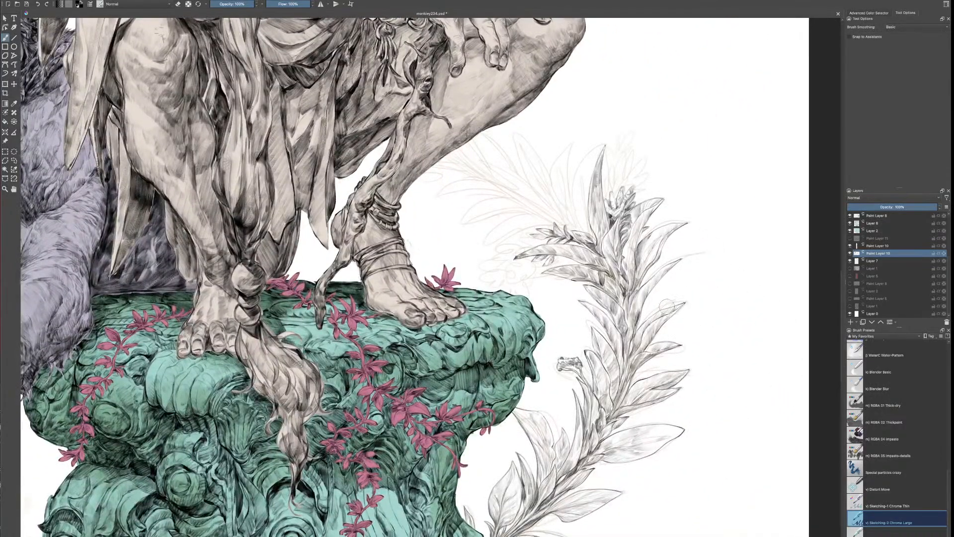
pyautogui.moveTo(683, 234); pyautogui.dragTo(597, 304)
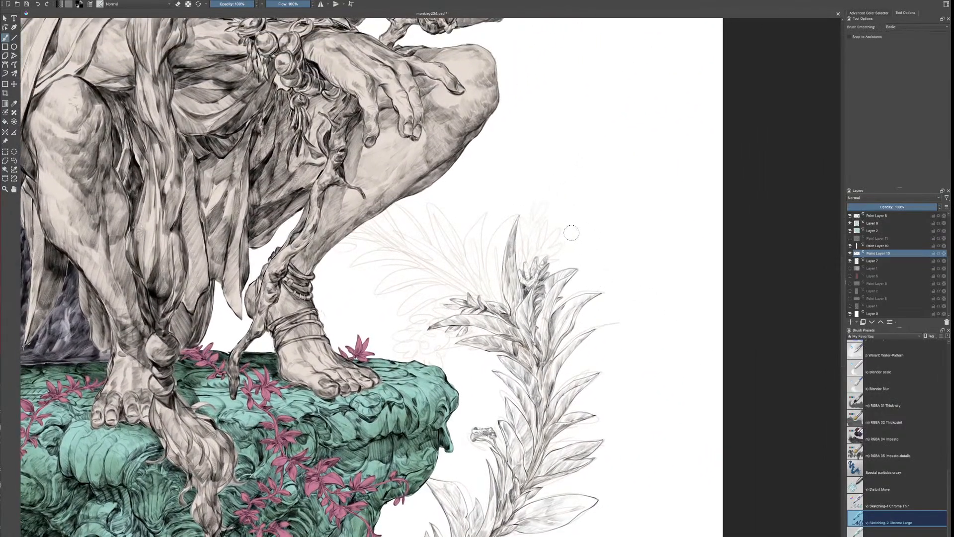
# Enlarge the brush and ink a cluster of small leaves at the tip of the plant beside the pillar
pyautogui.press(']')
pyautogui.moveTo(539, 236)
pyautogui.mouseDown()
pyautogui.moveTo(546, 222)
pyautogui.moveTo(540, 244)
pyautogui.moveTo(562, 228)
pyautogui.moveTo(554, 243)
pyautogui.mouseUp()
pyautogui.press('e')
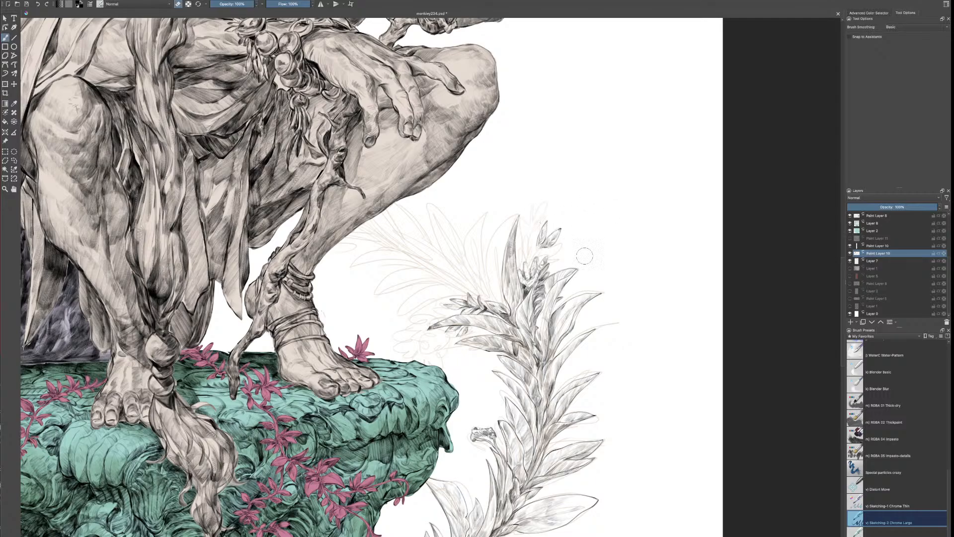
pyautogui.press('e')
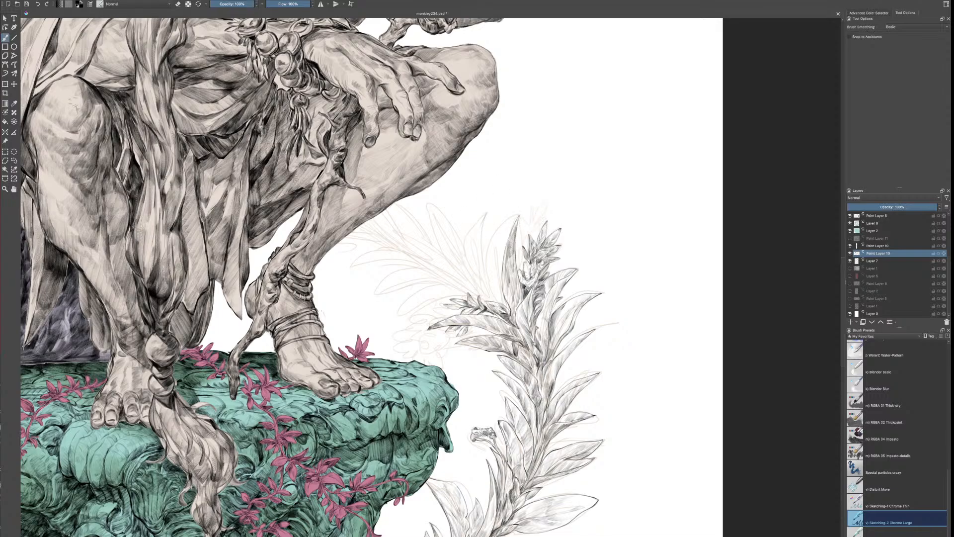
# Ink and shade a tall pointed leaf to the left of the plant's existing upright leaf
pyautogui.moveTo(471, 256); pyautogui.dragTo(485, 215)
pyautogui.moveTo(484, 256); pyautogui.dragTo(493, 296)
pyautogui.moveTo(477, 263)
pyautogui.mouseDown()
pyautogui.moveTo(489, 279)
pyautogui.moveTo(476, 248)
pyautogui.moveTo(497, 293)
pyautogui.moveTo(480, 269)
pyautogui.mouseUp()
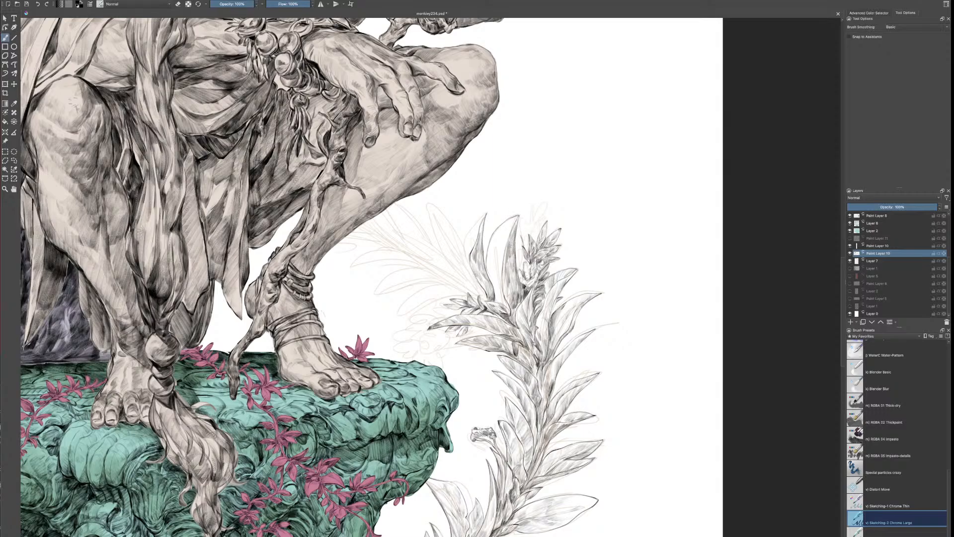
# Extend the plant's bud clusters with more small leaves and ink a long curved leaf above the left cluster
pyautogui.moveTo(519, 233); pyautogui.dragTo(527, 249)
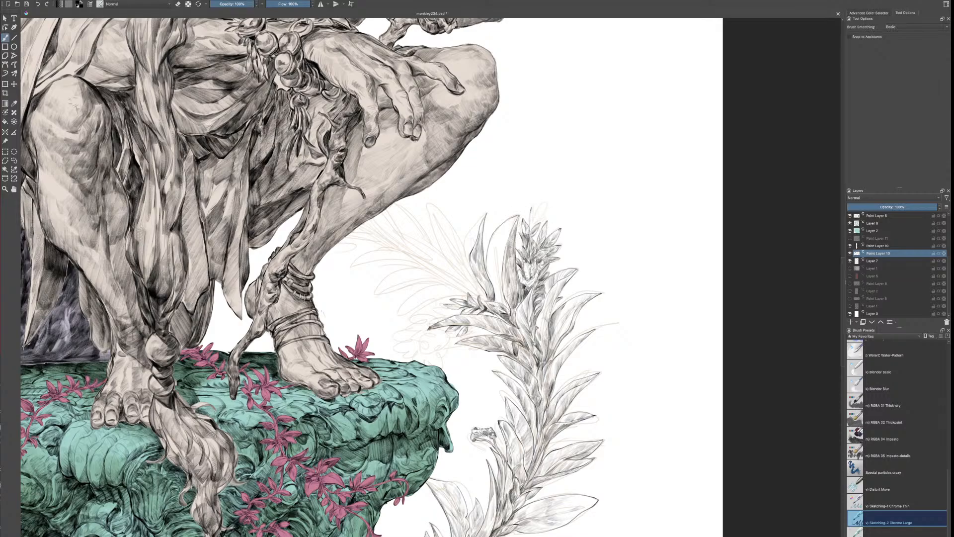
pyautogui.moveTo(531, 209)
pyautogui.mouseDown()
pyautogui.moveTo(530, 230)
pyautogui.moveTo(540, 208)
pyautogui.moveTo(536, 221)
pyautogui.mouseUp()
pyautogui.moveTo(546, 204); pyautogui.dragTo(542, 214)
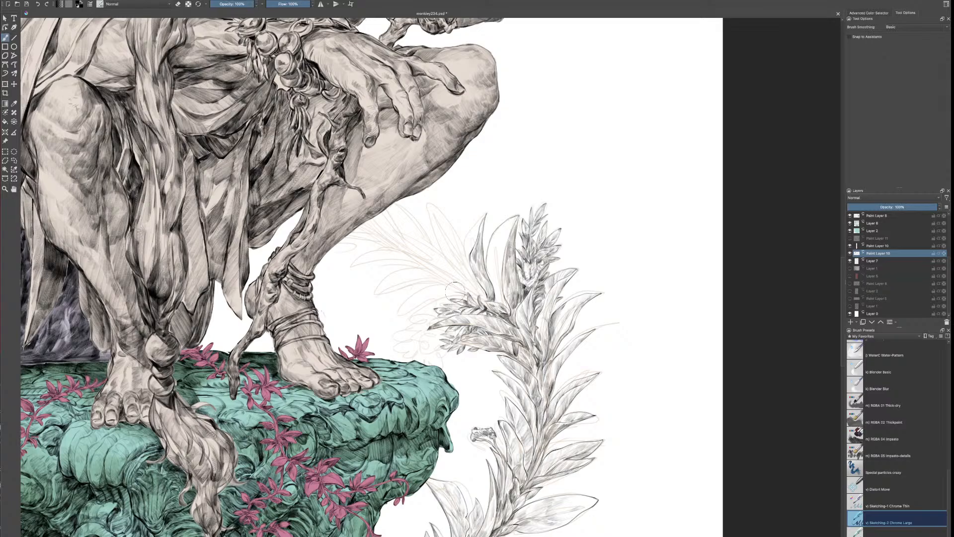
pyautogui.moveTo(417, 301); pyautogui.dragTo(396, 314)
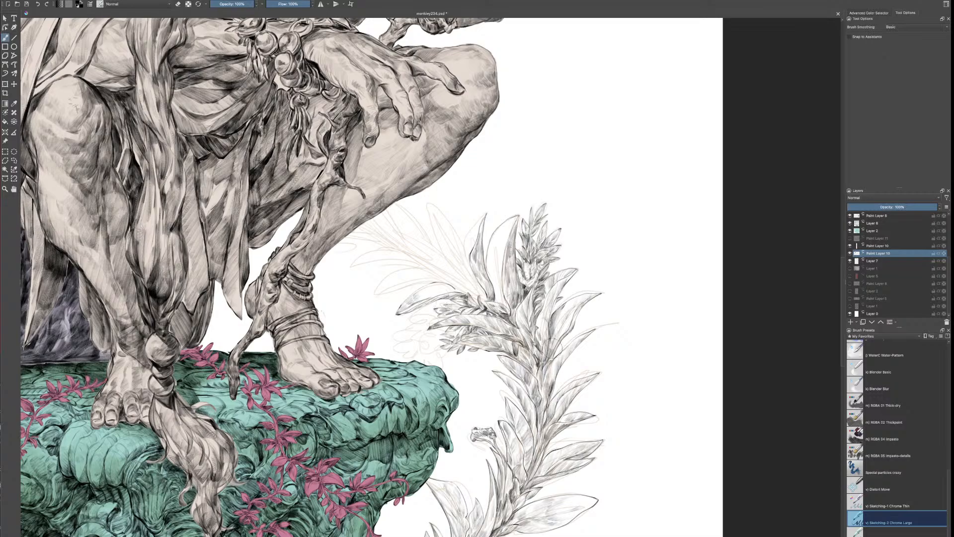
# Rotate the canvas and ink a narrow pointed leaf between the two bud clusters, with shading down to its stem
pyautogui.press('6')
pyautogui.press('6')
pyautogui.press('6')
pyautogui.press('6')
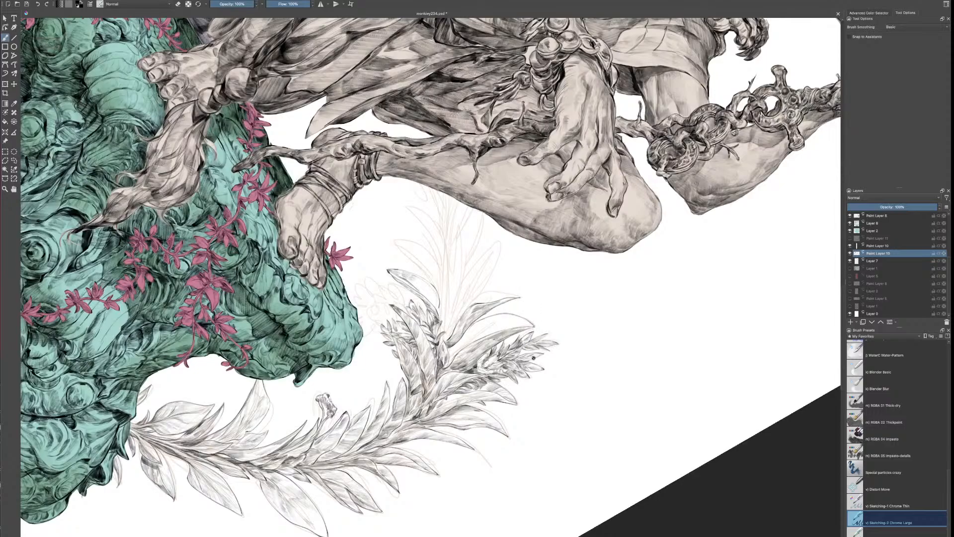
pyautogui.moveTo(537, 349); pyautogui.dragTo(552, 259)
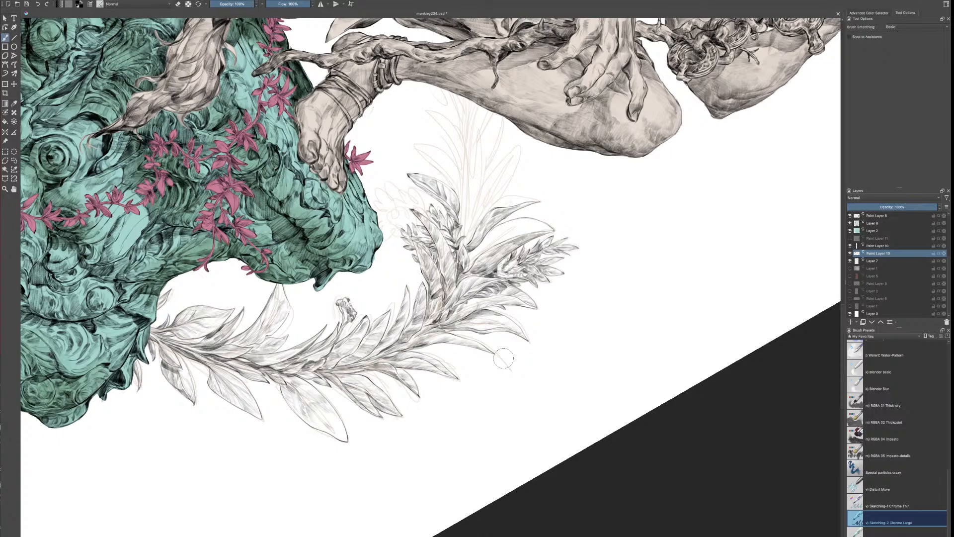
pyautogui.press('e')
pyautogui.press('e')
pyautogui.moveTo(547, 219); pyautogui.dragTo(562, 289)
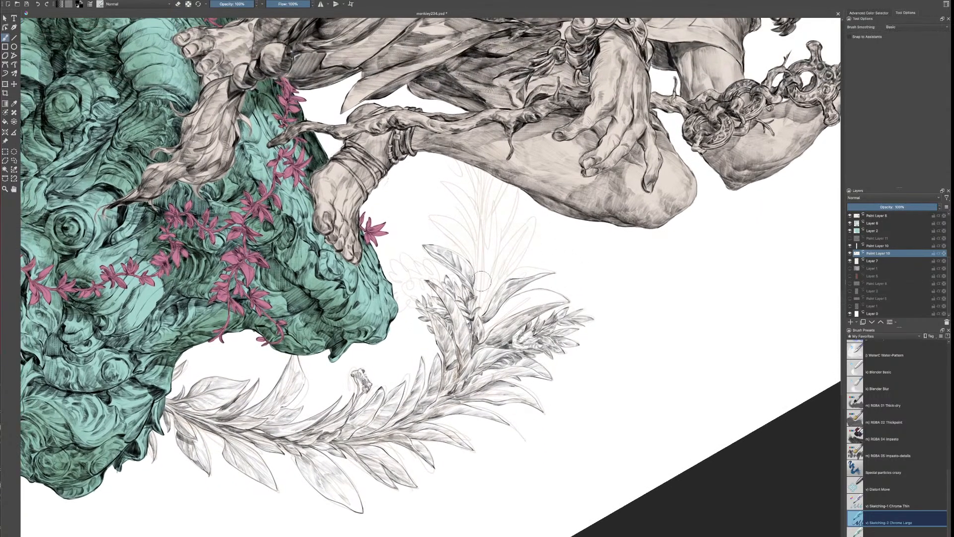
pyautogui.moveTo(504, 256)
pyautogui.mouseDown()
pyautogui.moveTo(475, 323)
pyautogui.moveTo(475, 312)
pyautogui.mouseUp()
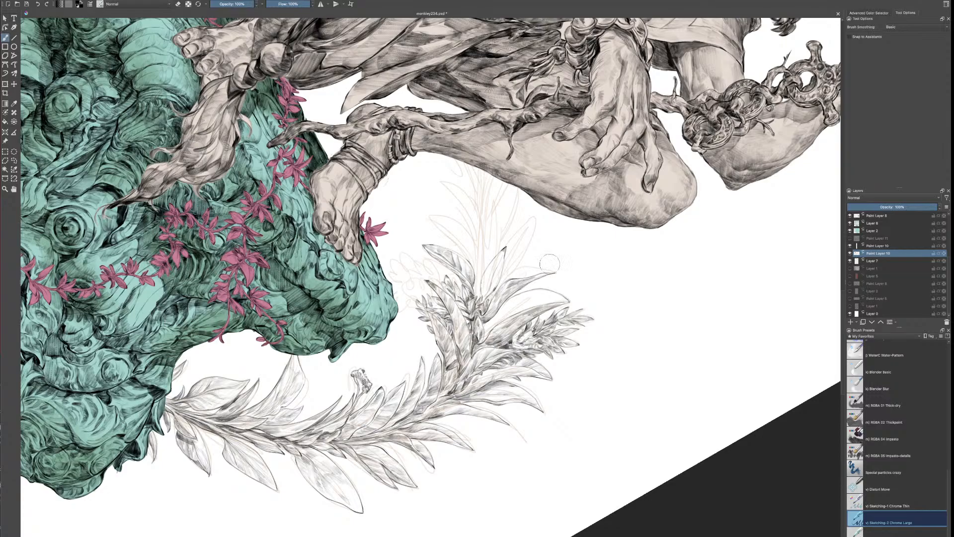
pyautogui.moveTo(491, 298)
pyautogui.mouseDown()
pyautogui.moveTo(507, 277)
pyautogui.moveTo(491, 287)
pyautogui.moveTo(492, 277)
pyautogui.moveTo(484, 297)
pyautogui.mouseUp()
pyautogui.press('e')
pyautogui.press('e')
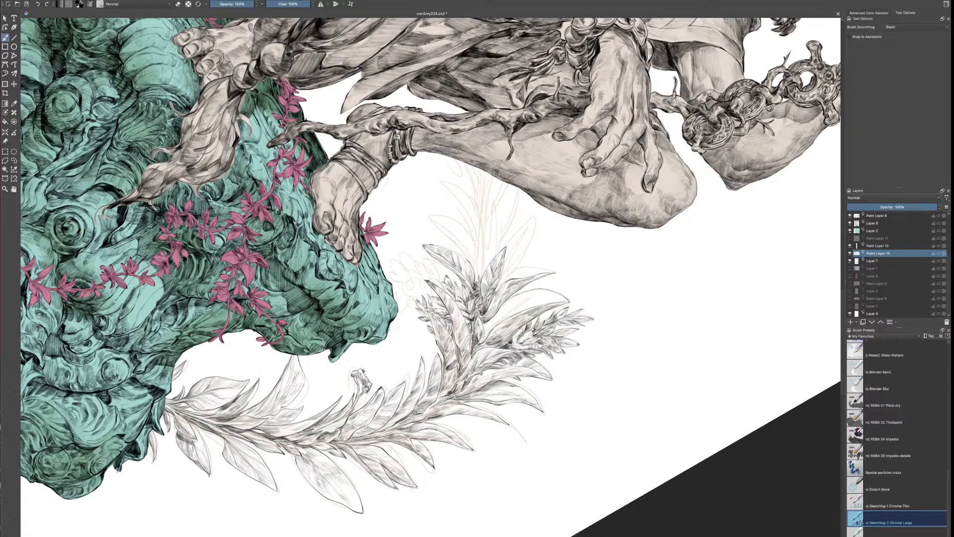
# Hatch the shading on the broad curved leaf next to the plant's tip bud cluster
pyautogui.press('e')
pyautogui.press('-')
pyautogui.press('-')
pyautogui.press('-')
pyautogui.press('+')
pyautogui.press('+')
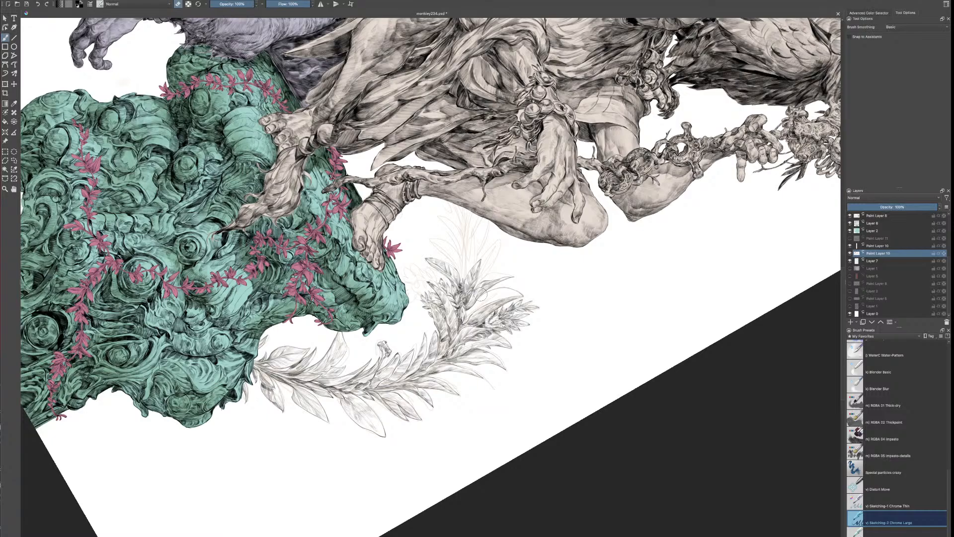
pyautogui.press('+')
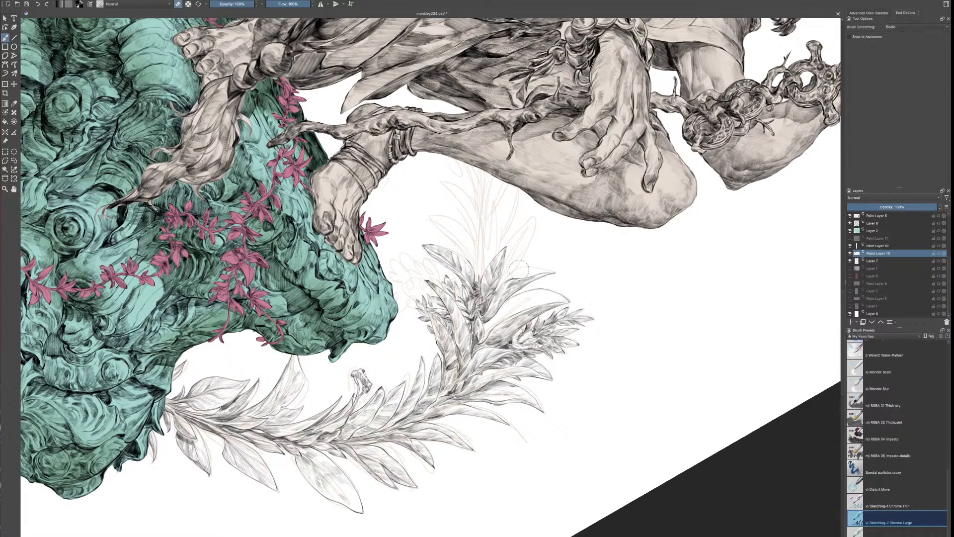
pyautogui.press('e')
pyautogui.moveTo(529, 294); pyautogui.dragTo(527, 303)
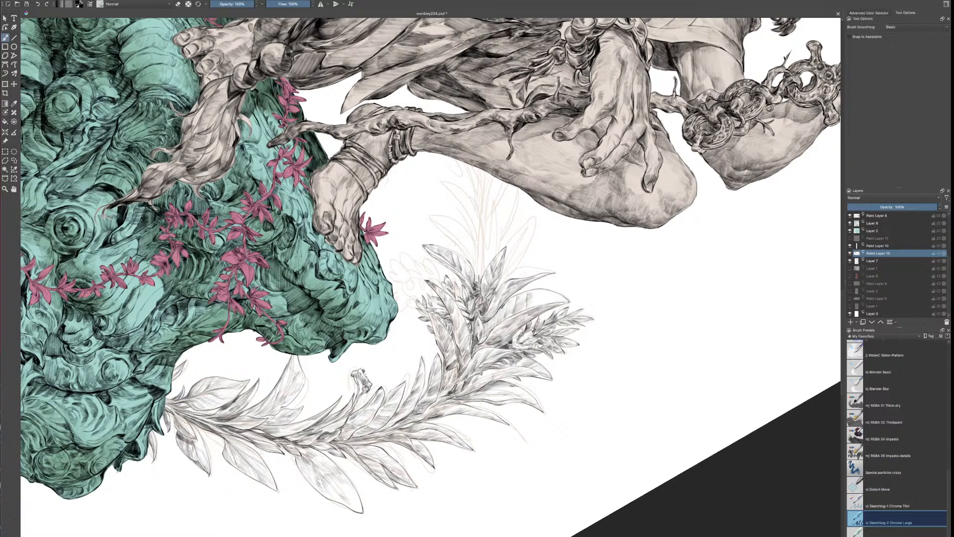
# Darken the gaps where the leaves meet the stem between the bud clusters with short strokes
pyautogui.moveTo(485, 325)
pyautogui.mouseDown()
pyautogui.moveTo(482, 341)
pyautogui.moveTo(486, 330)
pyautogui.mouseUp()
pyautogui.moveTo(493, 319); pyautogui.dragTo(486, 326)
pyautogui.moveTo(494, 320); pyautogui.dragTo(488, 333)
pyautogui.moveTo(497, 315); pyautogui.dragTo(490, 322)
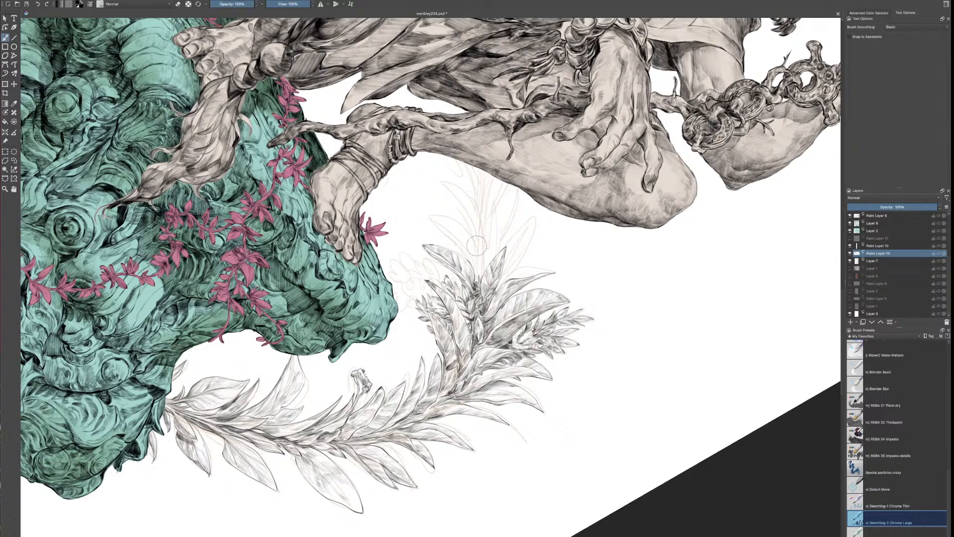
# Ink upright spikes of small leaves growing from the middle of the plant, following the sketched branch
pyautogui.moveTo(468, 236)
pyautogui.mouseDown()
pyautogui.moveTo(488, 244)
pyautogui.moveTo(474, 258)
pyautogui.moveTo(476, 280)
pyautogui.moveTo(500, 238)
pyautogui.moveTo(479, 254)
pyautogui.mouseUp()
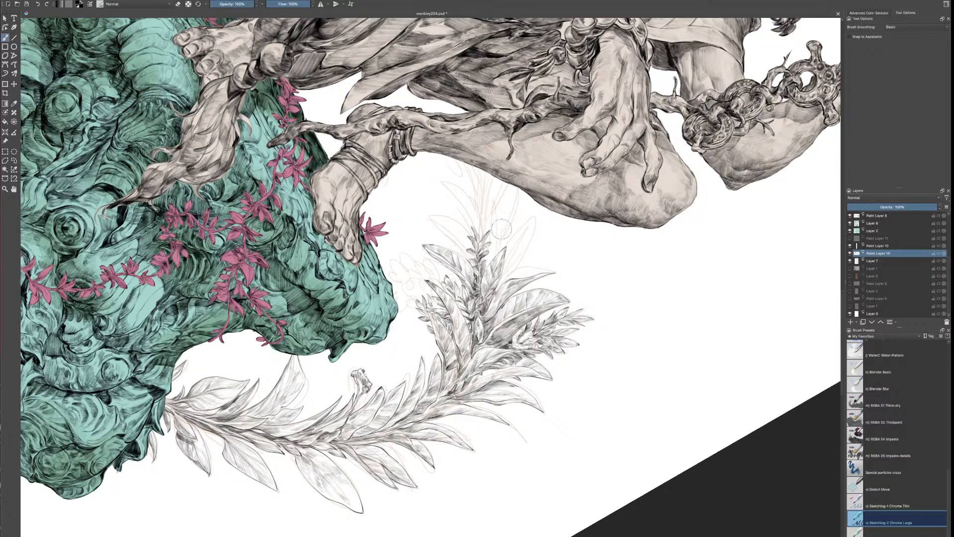
pyautogui.moveTo(499, 248); pyautogui.dragTo(491, 265)
pyautogui.moveTo(477, 231)
pyautogui.mouseDown()
pyautogui.moveTo(479, 219)
pyautogui.moveTo(482, 232)
pyautogui.mouseUp()
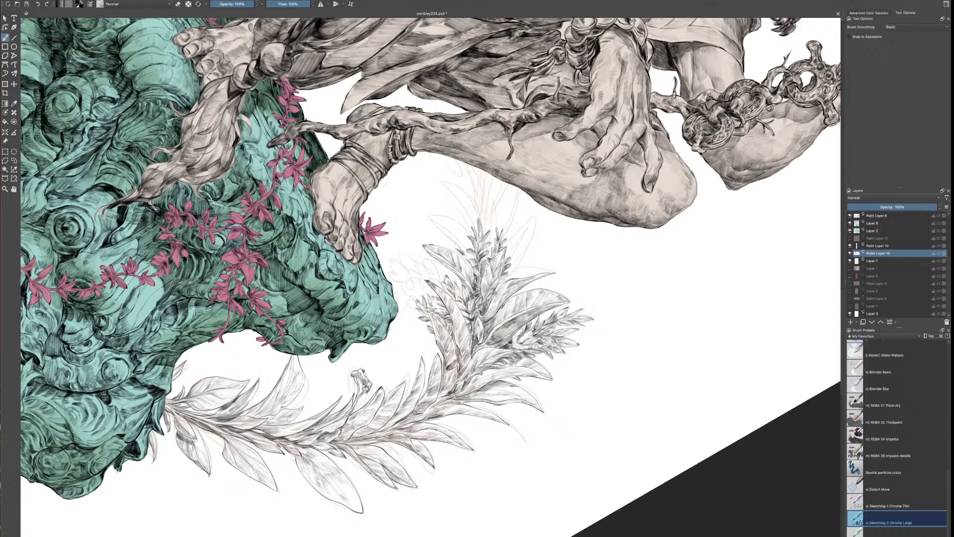
pyautogui.moveTo(457, 242)
pyautogui.mouseDown()
pyautogui.moveTo(469, 246)
pyautogui.moveTo(467, 269)
pyautogui.moveTo(465, 259)
pyautogui.mouseUp()
pyautogui.scroll(-4, 583, 284)
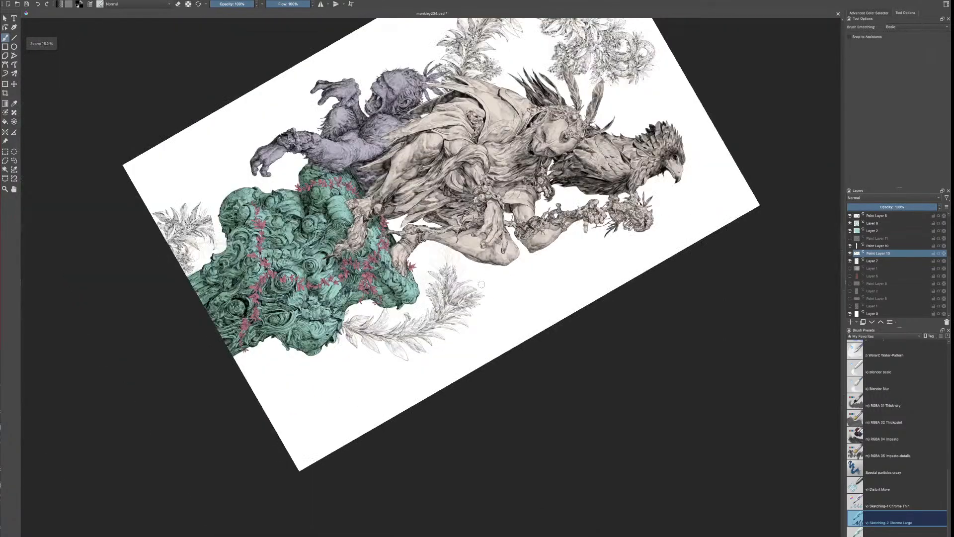
pyautogui.scroll(4, 583, 284)
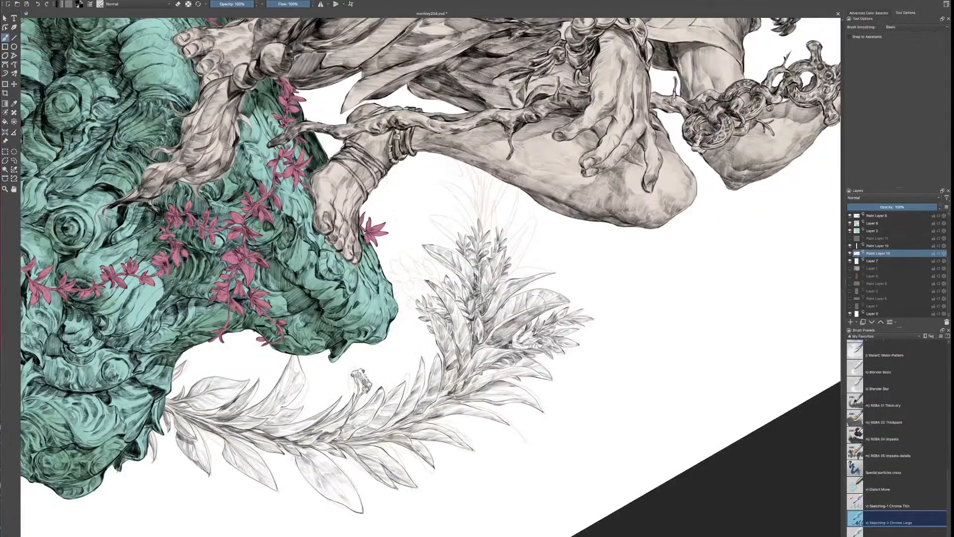
# Ink a long pointed leaf beside the new leaf spikes, on the side facing the open background
pyautogui.moveTo(539, 344)
pyautogui.mouseDown()
pyautogui.moveTo(519, 336)
pyautogui.moveTo(525, 373)
pyautogui.mouseUp()
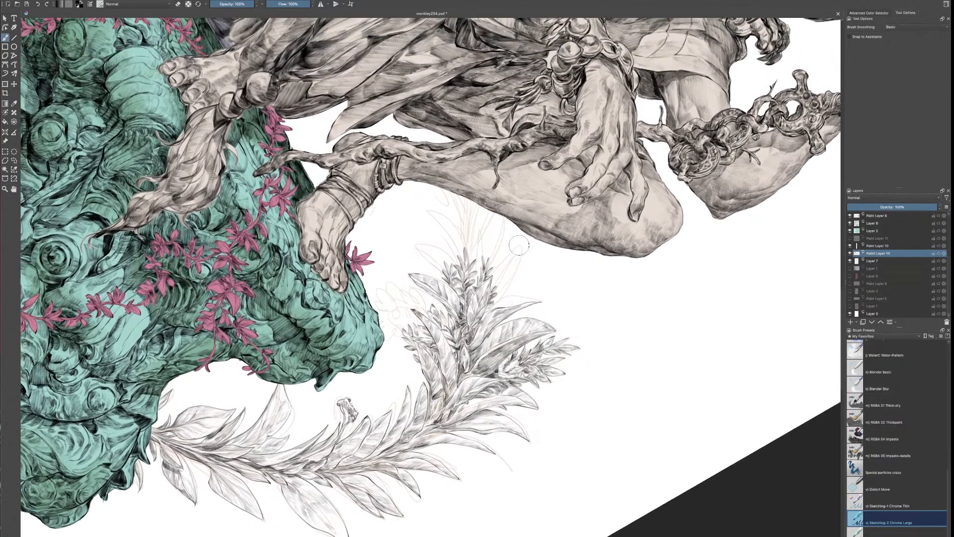
pyautogui.moveTo(499, 266)
pyautogui.mouseDown()
pyautogui.moveTo(521, 242)
pyautogui.moveTo(519, 261)
pyautogui.mouseUp()
pyautogui.moveTo(500, 275)
pyautogui.mouseDown()
pyautogui.moveTo(496, 287)
pyautogui.moveTo(523, 259)
pyautogui.moveTo(497, 293)
pyautogui.mouseUp()
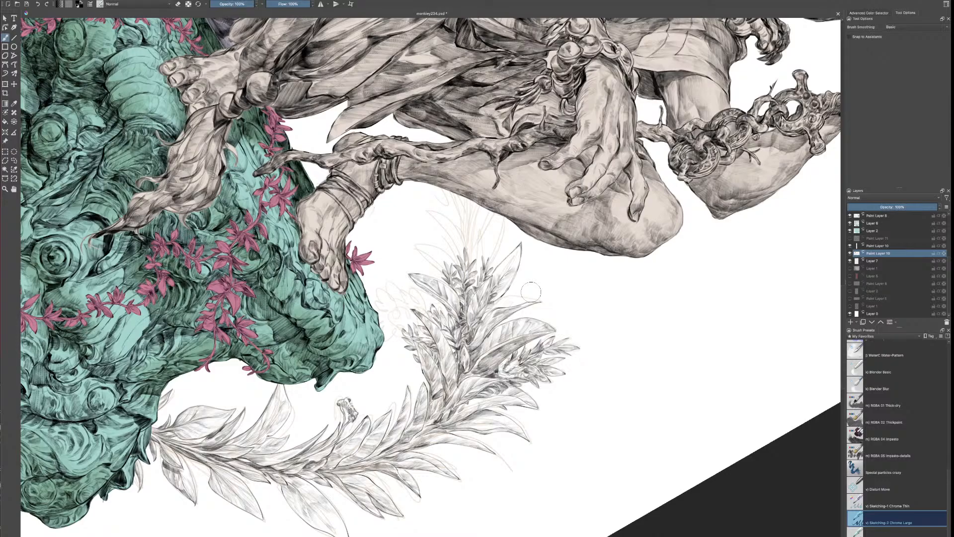
# Shade the new pointed leaf toward its base and ink more long leaves on the opposite side of the spikes
pyautogui.press('e')
pyautogui.press('e')
pyautogui.press('e')
pyautogui.press('e')
pyautogui.moveTo(506, 297); pyautogui.dragTo(493, 311)
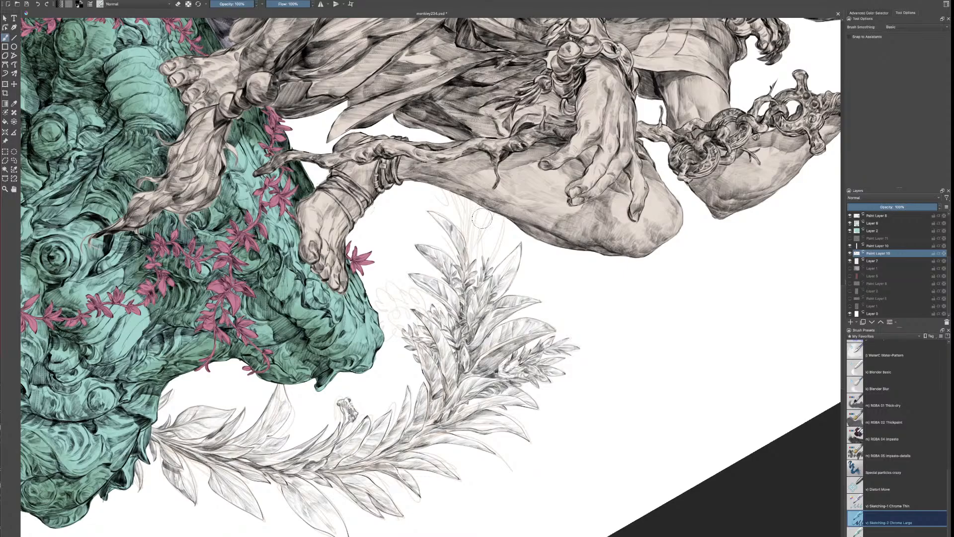
# Ink slender pointed leaves near the tip of the curved plant, on the side facing the open background
pyautogui.moveTo(494, 214); pyautogui.dragTo(474, 265)
pyautogui.moveTo(501, 218)
pyautogui.mouseDown()
pyautogui.moveTo(475, 267)
pyautogui.moveTo(478, 259)
pyautogui.mouseUp()
pyautogui.moveTo(499, 216)
pyautogui.mouseDown()
pyautogui.moveTo(474, 256)
pyautogui.moveTo(506, 241)
pyautogui.mouseUp()
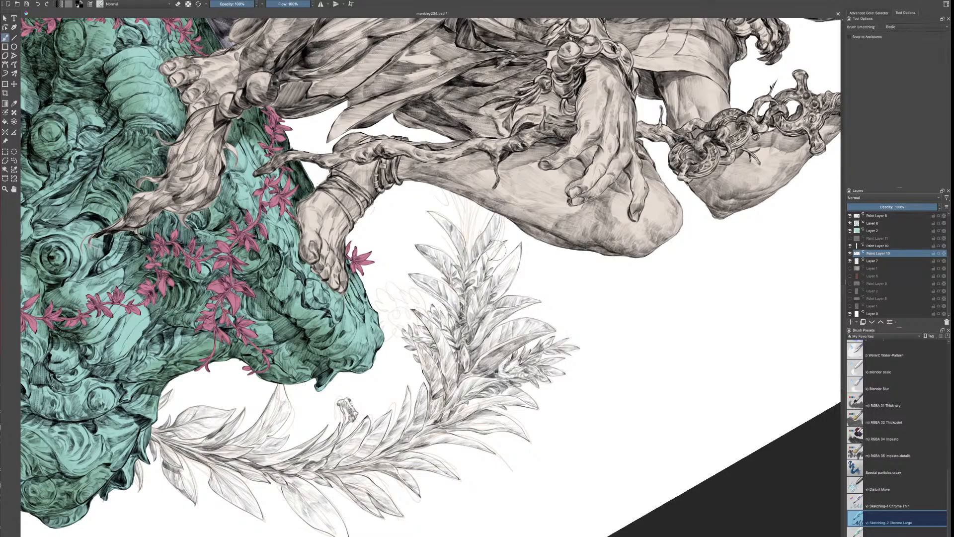
pyautogui.moveTo(495, 252); pyautogui.dragTo(483, 262)
# Extend the plant's tip with overlapping narrow leaves reaching up to the underside of the figure's leg
pyautogui.moveTo(456, 210); pyautogui.dragTo(465, 234)
pyautogui.moveTo(452, 193); pyautogui.dragTo(466, 241)
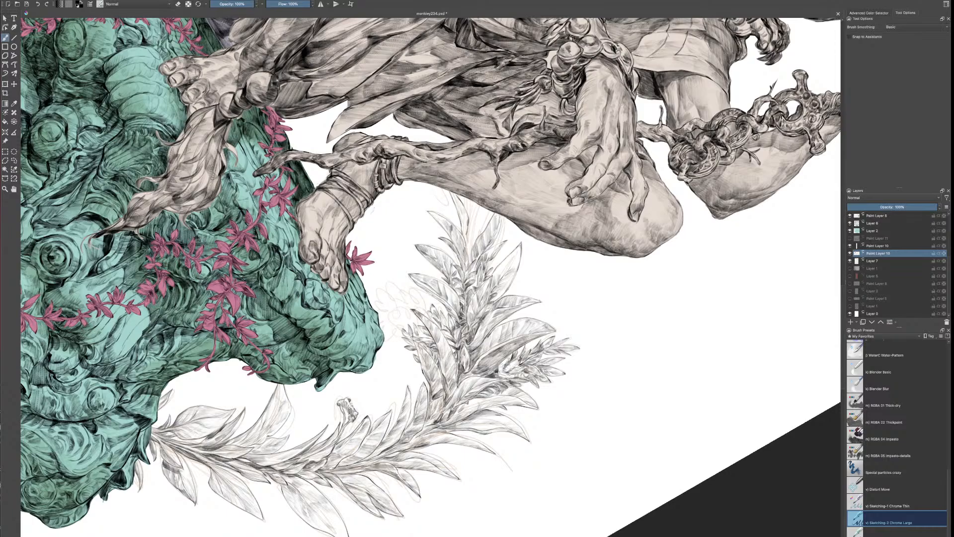
pyautogui.moveTo(453, 200)
pyautogui.mouseDown()
pyautogui.moveTo(469, 248)
pyautogui.moveTo(479, 229)
pyautogui.moveTo(468, 263)
pyautogui.mouseUp()
pyautogui.moveTo(476, 219); pyautogui.dragTo(457, 264)
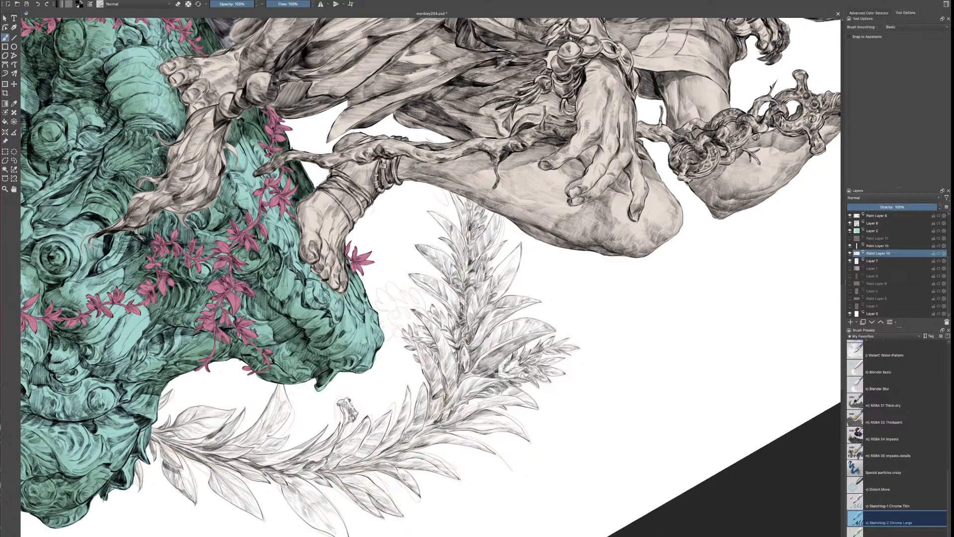
# Ink small leaf tips behind the branch at the lower leg and bud clusters between the pillar's rim and the plant
pyautogui.moveTo(420, 136); pyautogui.dragTo(431, 142)
pyautogui.moveTo(421, 136); pyautogui.dragTo(444, 143)
pyautogui.moveTo(396, 324)
pyautogui.mouseDown()
pyautogui.moveTo(387, 323)
pyautogui.moveTo(391, 337)
pyautogui.mouseUp()
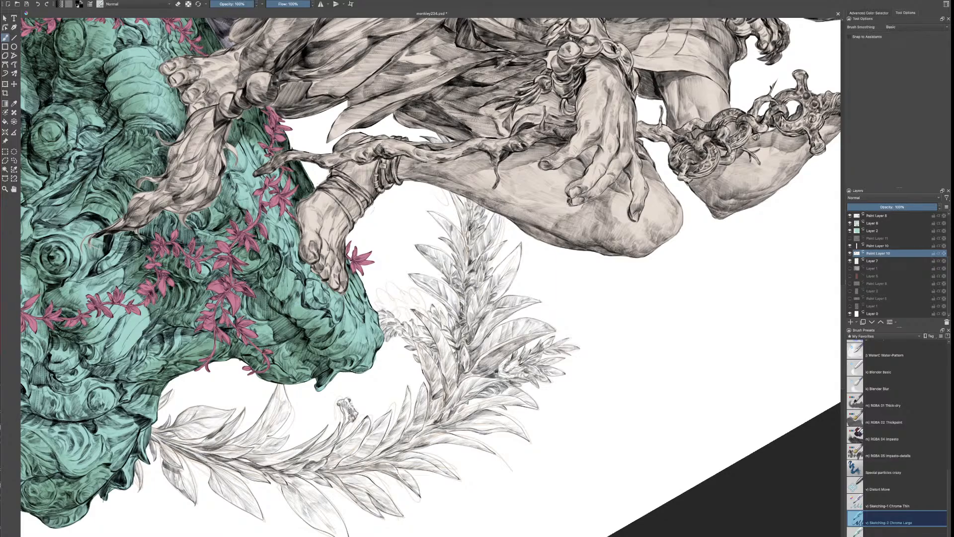
pyautogui.moveTo(381, 288)
pyautogui.mouseDown()
pyautogui.moveTo(395, 298)
pyautogui.moveTo(384, 309)
pyautogui.mouseUp()
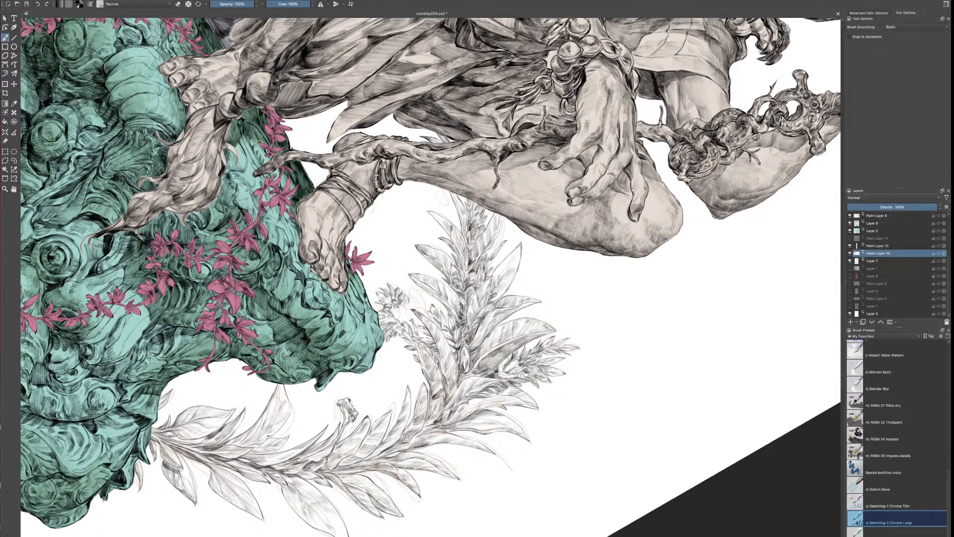
pyautogui.moveTo(410, 291); pyautogui.dragTo(414, 298)
pyautogui.moveTo(378, 299); pyautogui.dragTo(385, 306)
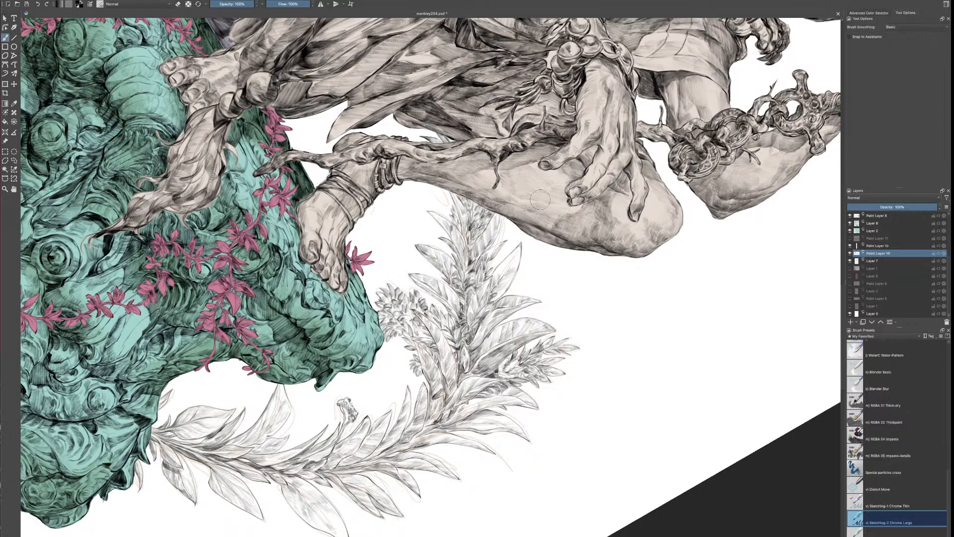
# Hide the Layer 7 construction sketch at the lower plant and check what the lower Paint Layer 10 contains
pyautogui.scroll(-5, 541, 201)
pyautogui.scroll(-1, 468, 256)
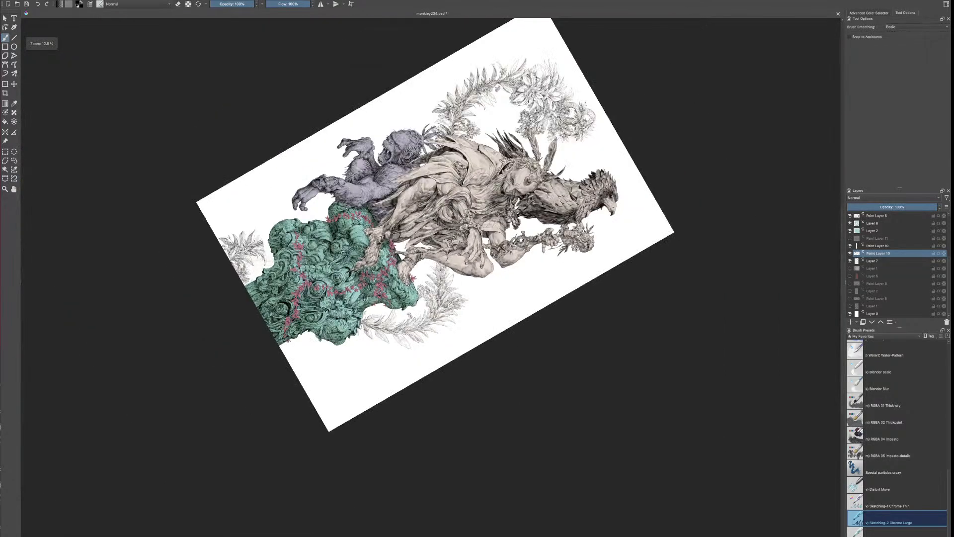
pyautogui.scroll(5, 396, 293)
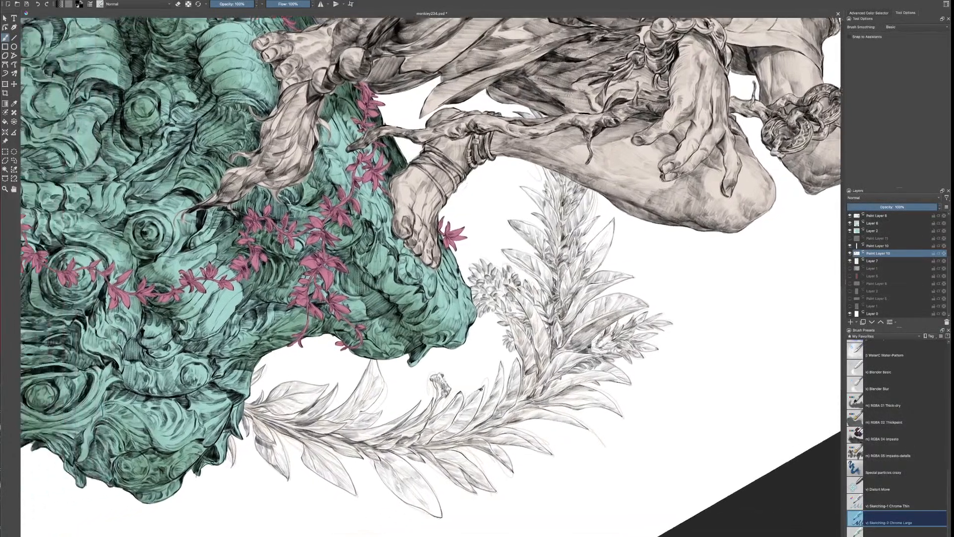
pyautogui.moveTo(480, 389); pyautogui.dragTo(722, 374)
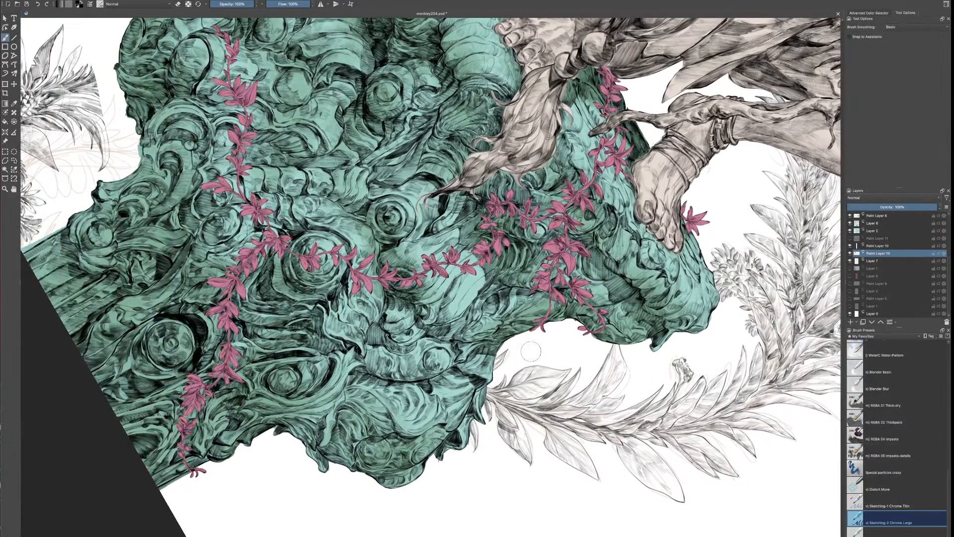
pyautogui.press('4')
pyautogui.press('4')
pyautogui.press('6')
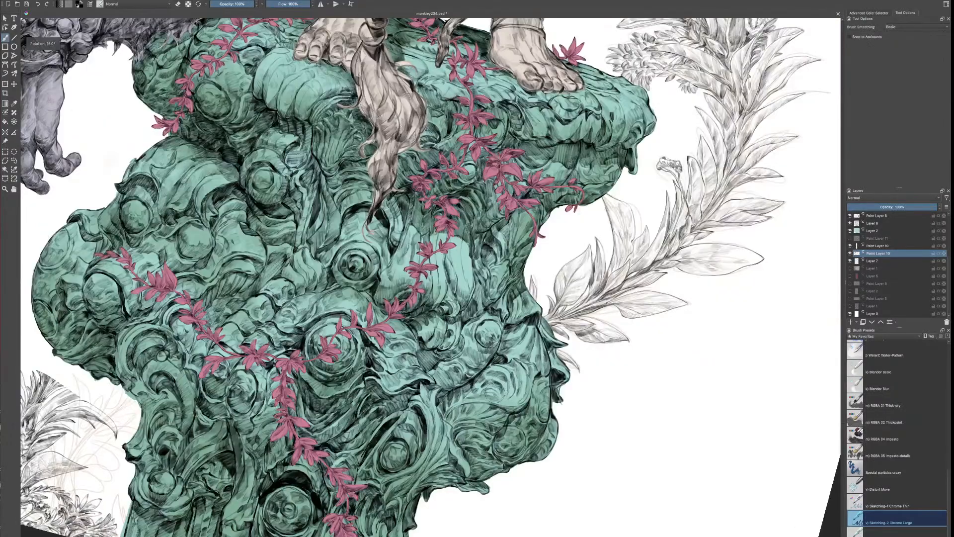
pyautogui.press('6')
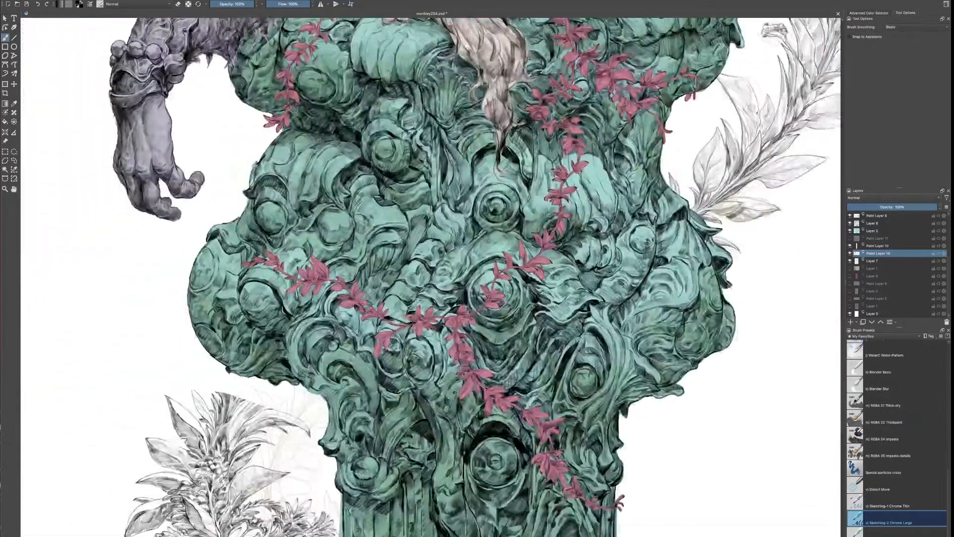
pyautogui.moveTo(454, 393); pyautogui.dragTo(647, 289)
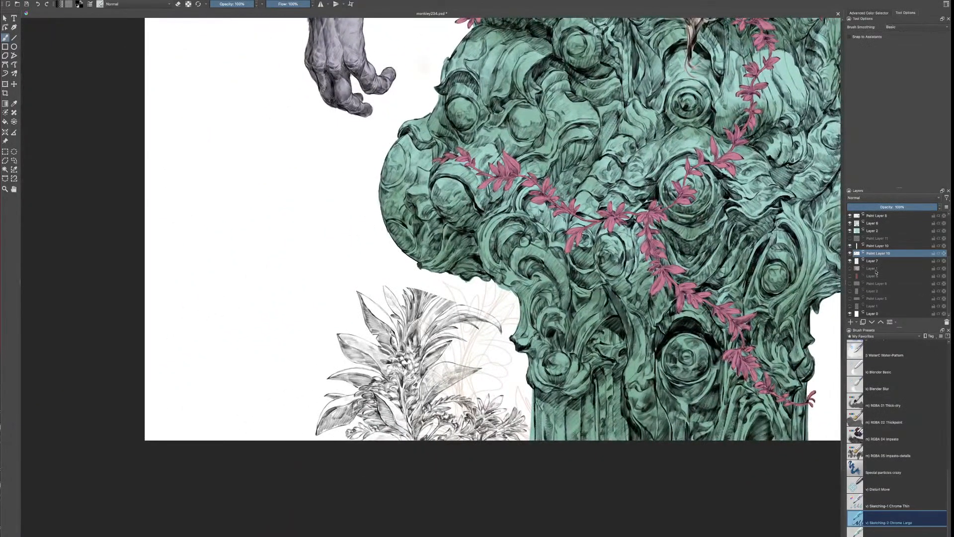
pyautogui.click(850, 260)
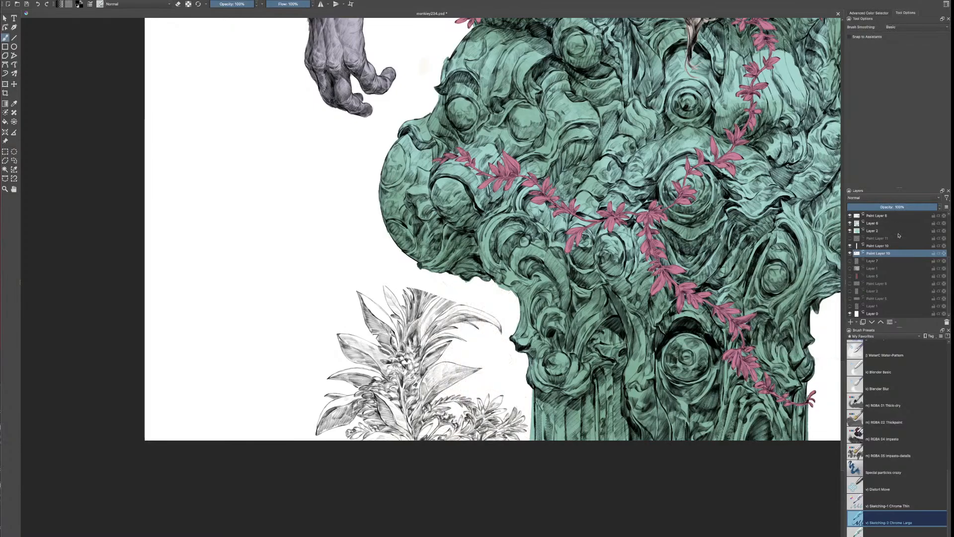
pyautogui.click(849, 254)
pyautogui.click(850, 254)
# Erase the hard cut-off edge of the leaves atop the lower plant on the upper Paint Layer 10
pyautogui.click(871, 247)
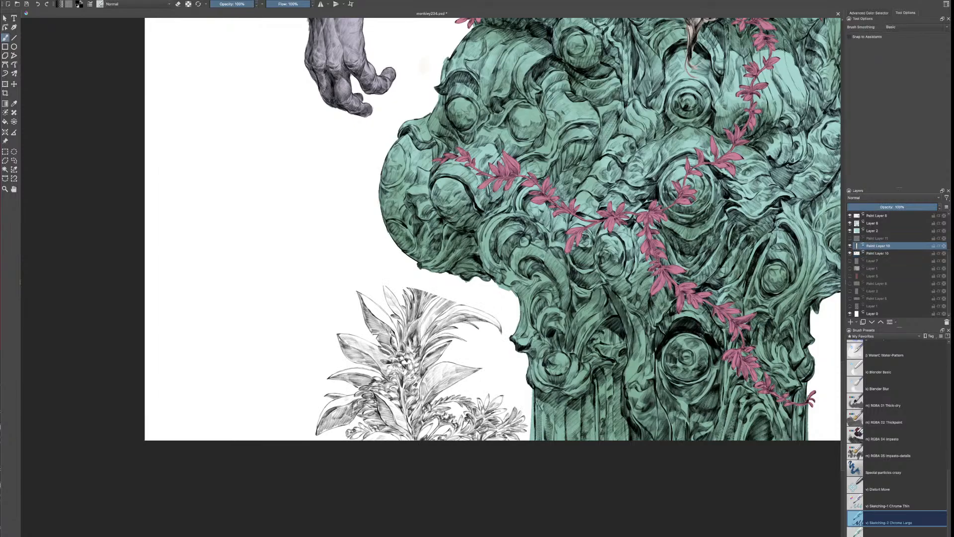
pyautogui.press('e')
pyautogui.moveTo(415, 291); pyautogui.dragTo(450, 299)
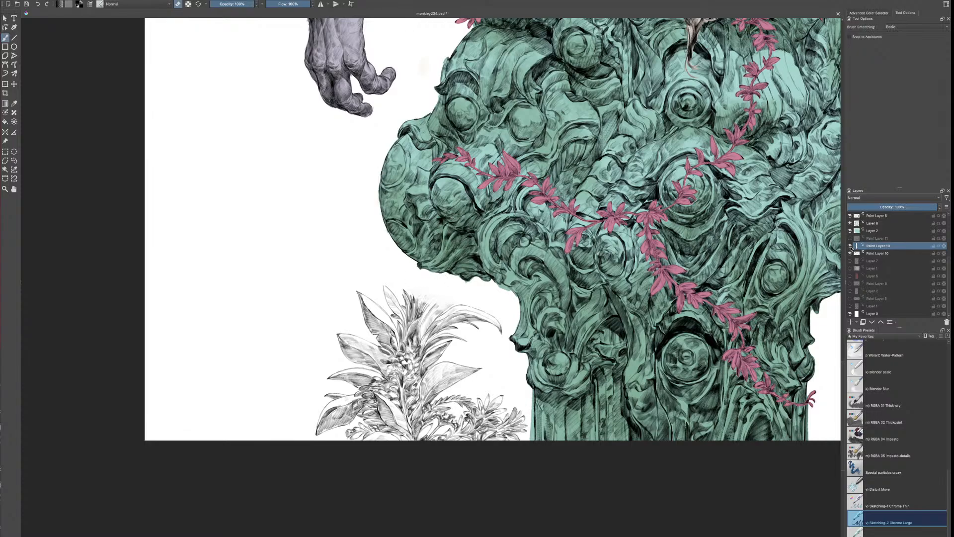
# Compare the two Paint Layer 10 layers by toggling their visibility and make the lower one active
pyautogui.press('-')
pyautogui.press('-')
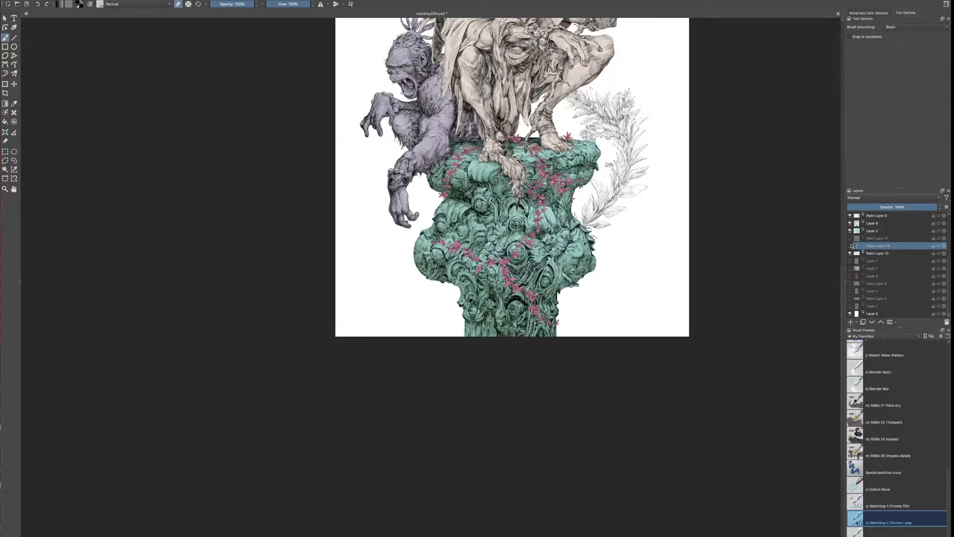
pyautogui.click(849, 253)
pyautogui.click(850, 253)
pyautogui.click(875, 253)
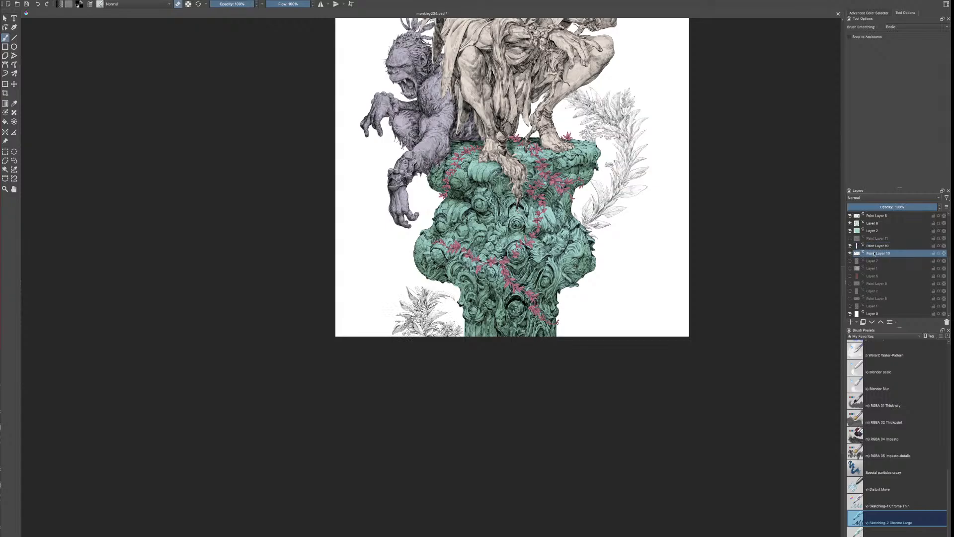
pyautogui.press('+')
pyautogui.press('+')
pyautogui.press('+')
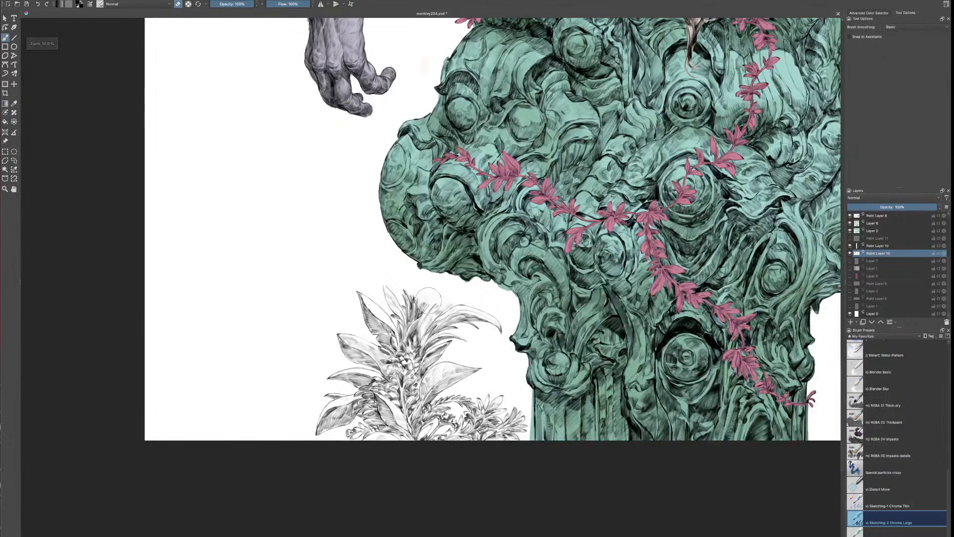
# Ink a feathery spray of narrow leaves rising from the top of the lower plant toward the pillar's bulge
pyautogui.press('e')
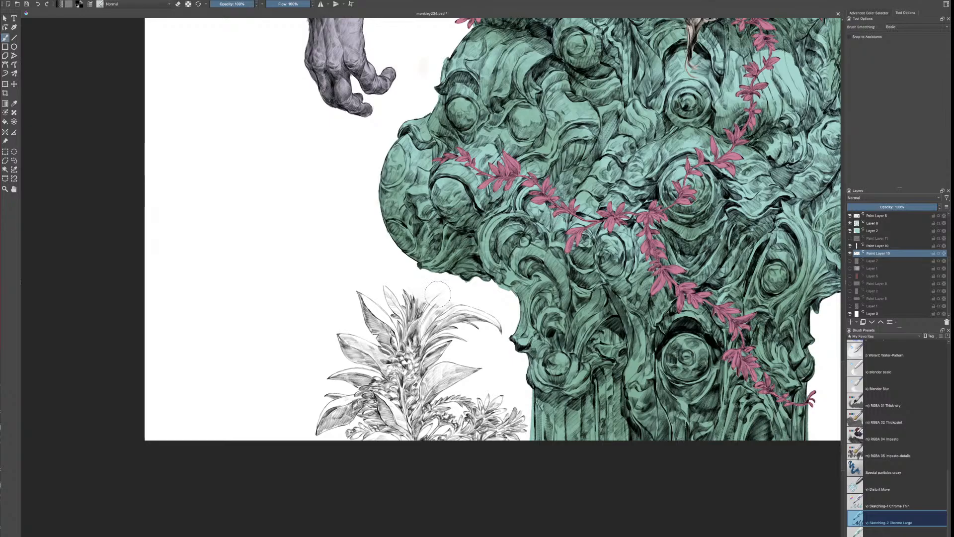
pyautogui.hotkey('ctrl', 'z')
pyautogui.moveTo(423, 304); pyautogui.dragTo(442, 282)
pyautogui.moveTo(443, 283)
pyautogui.mouseDown()
pyautogui.moveTo(436, 294)
pyautogui.moveTo(449, 281)
pyautogui.mouseUp()
pyautogui.moveTo(440, 292)
pyautogui.mouseDown()
pyautogui.moveTo(456, 279)
pyautogui.moveTo(435, 300)
pyautogui.moveTo(445, 297)
pyautogui.mouseUp()
pyautogui.moveTo(443, 298)
pyautogui.mouseDown()
pyautogui.moveTo(427, 304)
pyautogui.moveTo(427, 287)
pyautogui.moveTo(452, 274)
pyautogui.mouseUp()
pyautogui.moveTo(447, 284)
pyautogui.mouseDown()
pyautogui.moveTo(455, 276)
pyautogui.moveTo(411, 280)
pyautogui.moveTo(403, 291)
pyautogui.moveTo(411, 299)
pyautogui.mouseUp()
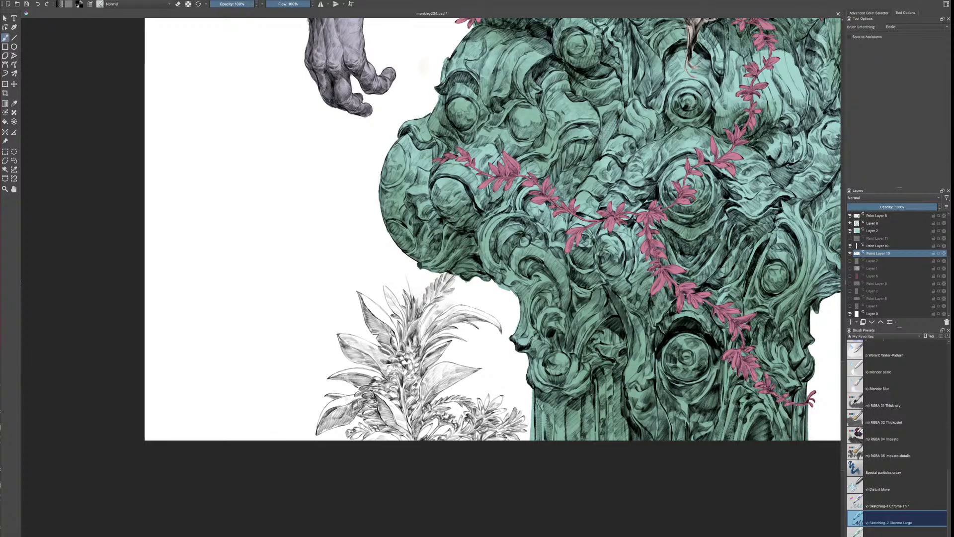
# Ink a long pointed leaf beside the new spray and fill the gaps around it with more leaves under the pillar's bulge
pyautogui.moveTo(398, 262); pyautogui.dragTo(408, 285)
pyautogui.moveTo(398, 263)
pyautogui.mouseDown()
pyautogui.moveTo(420, 295)
pyautogui.moveTo(415, 304)
pyautogui.mouseUp()
pyautogui.moveTo(416, 265)
pyautogui.mouseDown()
pyautogui.moveTo(416, 292)
pyautogui.moveTo(447, 308)
pyautogui.moveTo(483, 288)
pyautogui.moveTo(458, 300)
pyautogui.moveTo(474, 289)
pyautogui.mouseUp()
pyautogui.moveTo(459, 294)
pyautogui.mouseDown()
pyautogui.moveTo(421, 316)
pyautogui.moveTo(427, 304)
pyautogui.moveTo(460, 296)
pyautogui.moveTo(423, 333)
pyautogui.mouseUp()
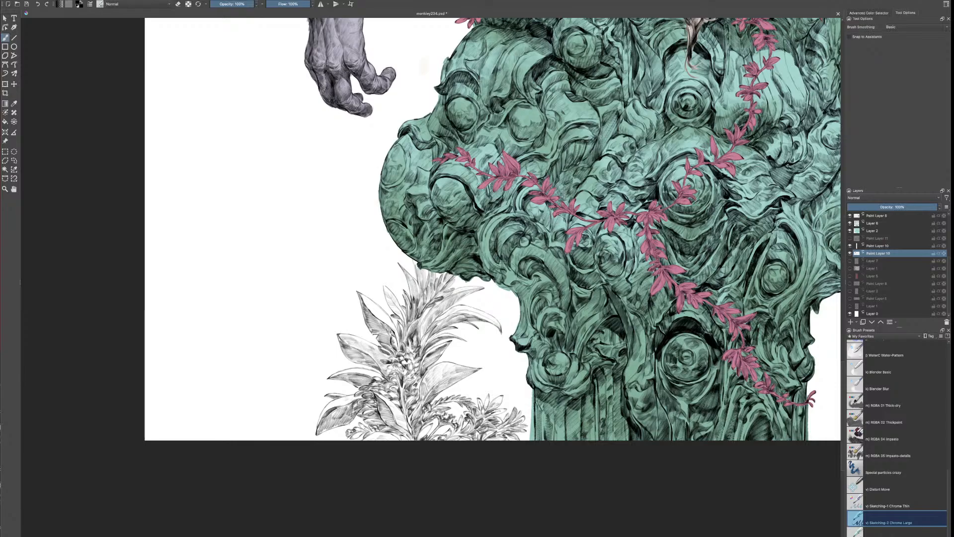
pyautogui.moveTo(457, 299); pyautogui.dragTo(430, 316)
pyautogui.moveTo(480, 289); pyautogui.dragTo(440, 281)
# Examine the lower plant at the pillar's base and its balance within the full illustration
pyautogui.hotkey('ctrl', '-')
pyautogui.hotkey('ctrl', '-')
pyautogui.hotkey('ctrl', '-')
pyautogui.hotkey('ctrl', '-')
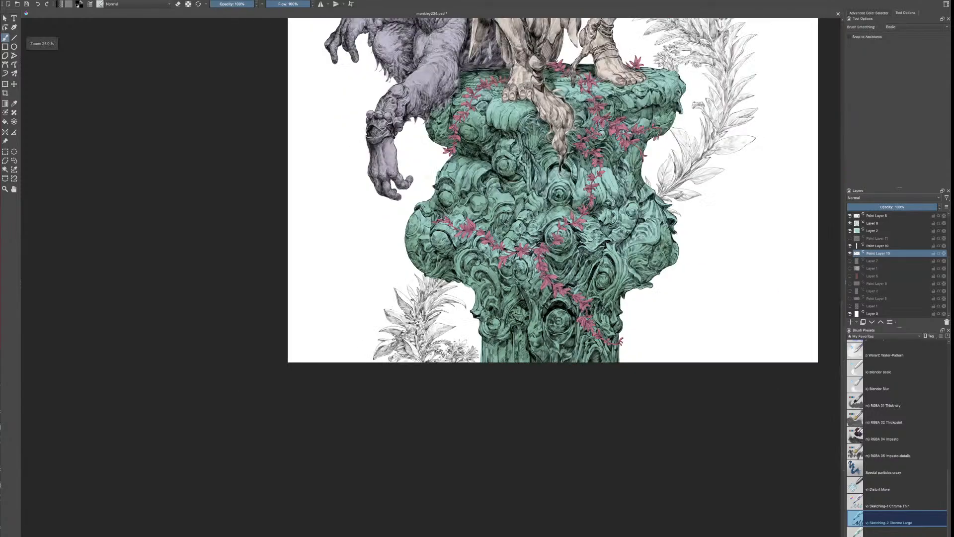
pyautogui.hotkey('ctrl', '+')
pyautogui.hotkey('ctrl', '+')
pyautogui.hotkey('ctrl', '+')
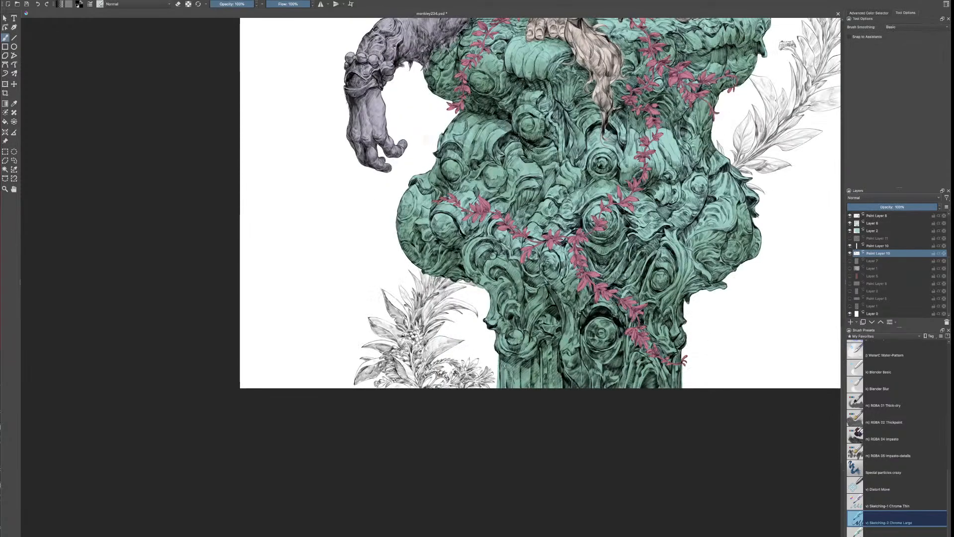
pyautogui.hotkey('ctrl', '-')
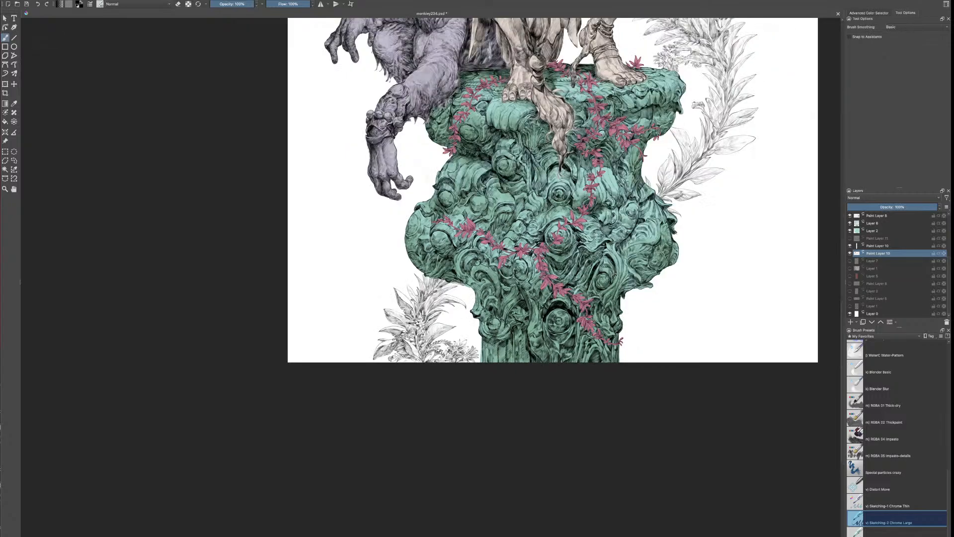
pyautogui.moveTo(615, 275); pyautogui.dragTo(533, 471)
pyautogui.hotkey('ctrl', '-')
pyautogui.hotkey('ctrl', '-')
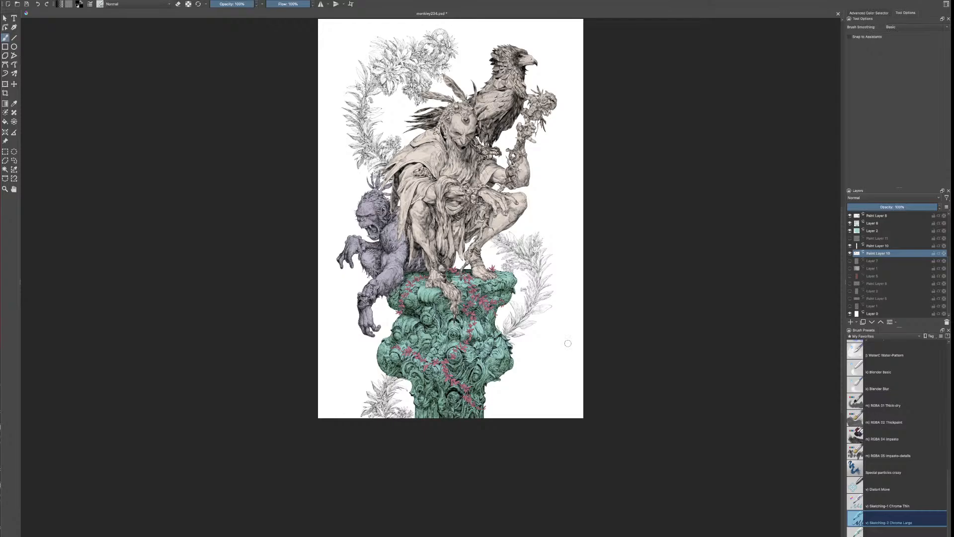
# Examine the curved leafy plant beside the pillar's rim close up and within the whole composition
pyautogui.hotkey('ctrl', '+')
pyautogui.hotkey('ctrl', '+')
pyautogui.hotkey('ctrl', '+')
pyautogui.hotkey('ctrl', '+')
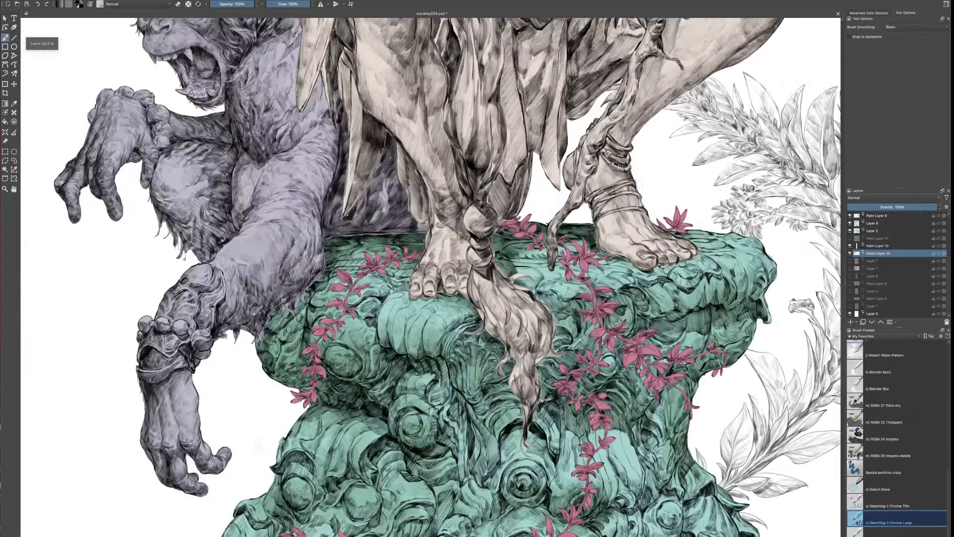
pyautogui.moveTo(767, 255)
pyautogui.mouseDown()
pyautogui.moveTo(673, 275)
pyautogui.moveTo(530, 367)
pyautogui.mouseUp()
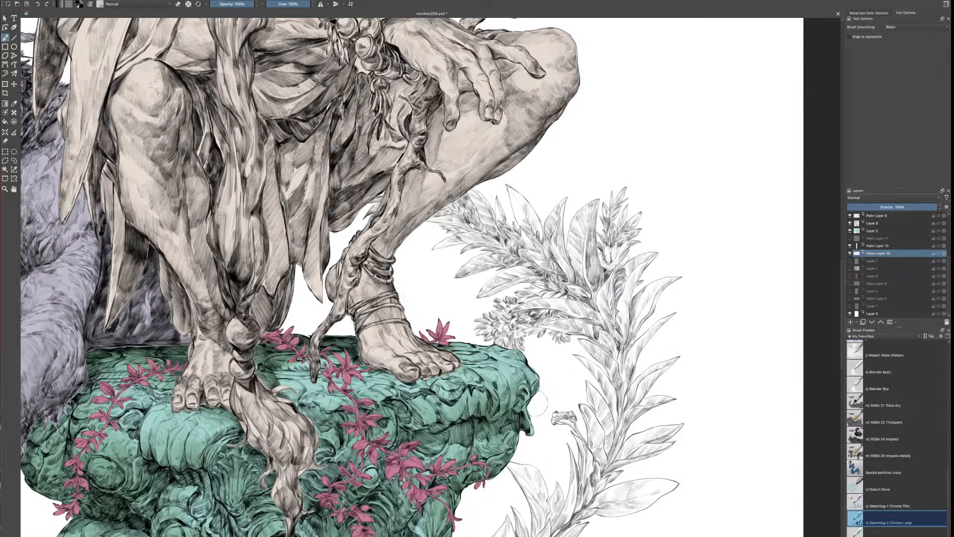
pyautogui.press('-')
pyautogui.press('-')
pyautogui.press('-')
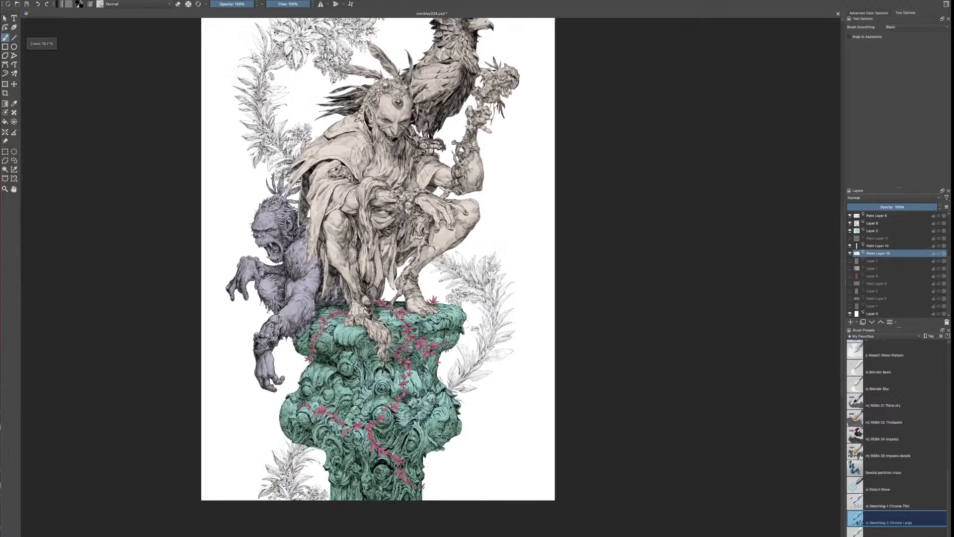
pyautogui.press('+')
pyautogui.press('+')
pyautogui.press('+')
pyautogui.press('+')
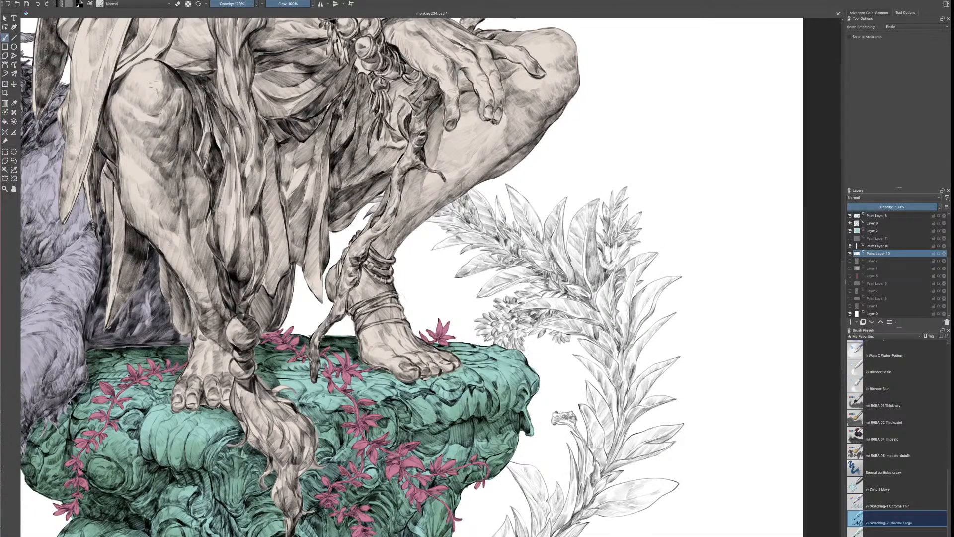
pyautogui.press('-')
pyautogui.press('-')
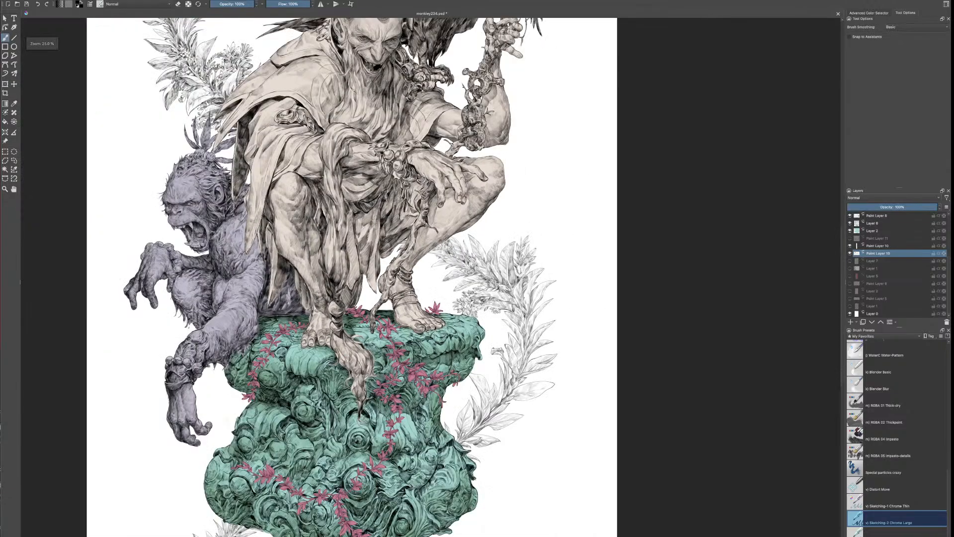
pyautogui.press('-')
# Duplicate the lower Paint Layer 10 that holds the inked plants
pyautogui.press('-')
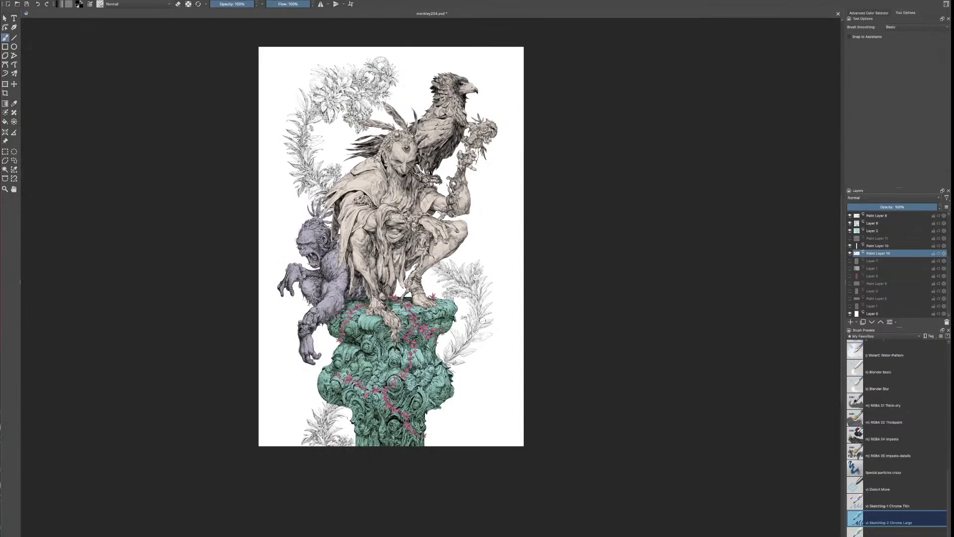
pyautogui.press('+')
pyautogui.press('-')
pyautogui.rightClick(868, 255)
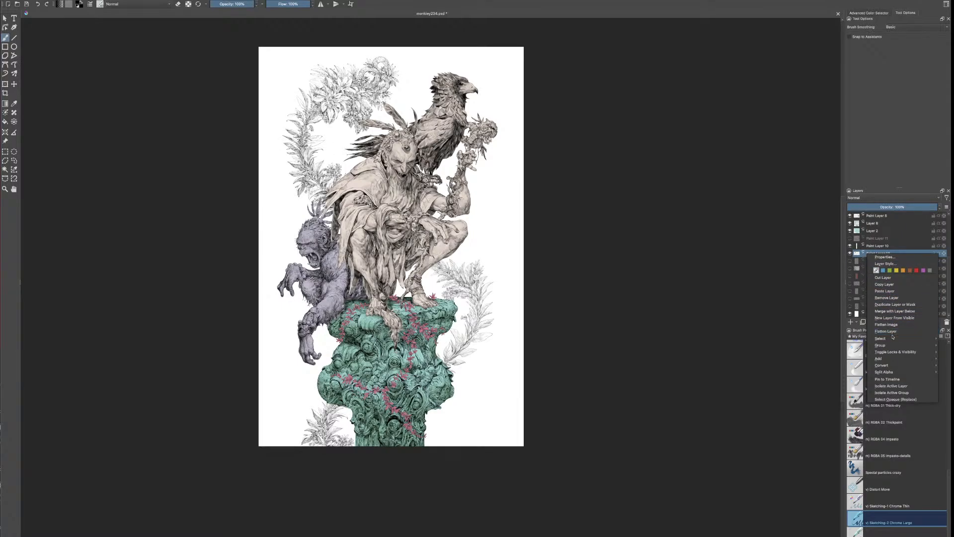
pyautogui.click(894, 305)
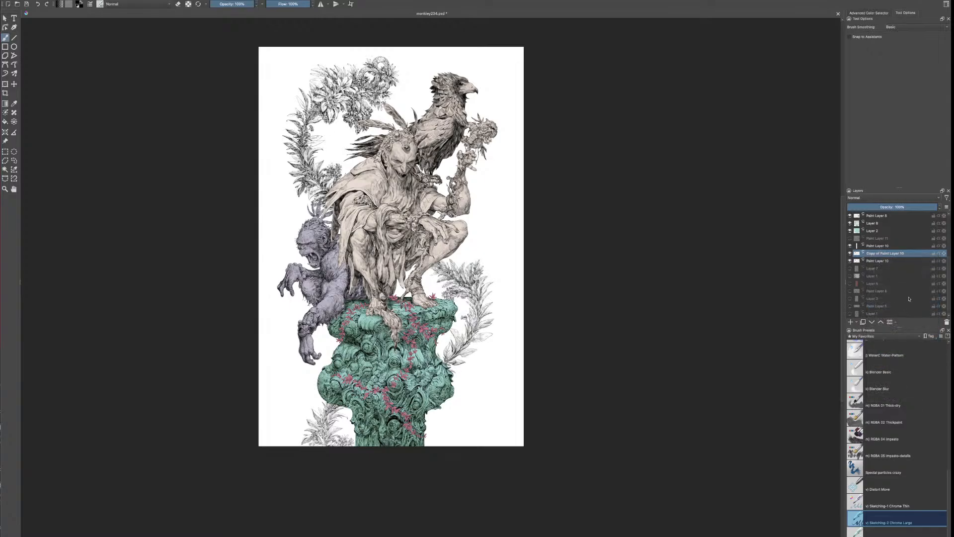
pyautogui.hotkey('ctrl', 'r')
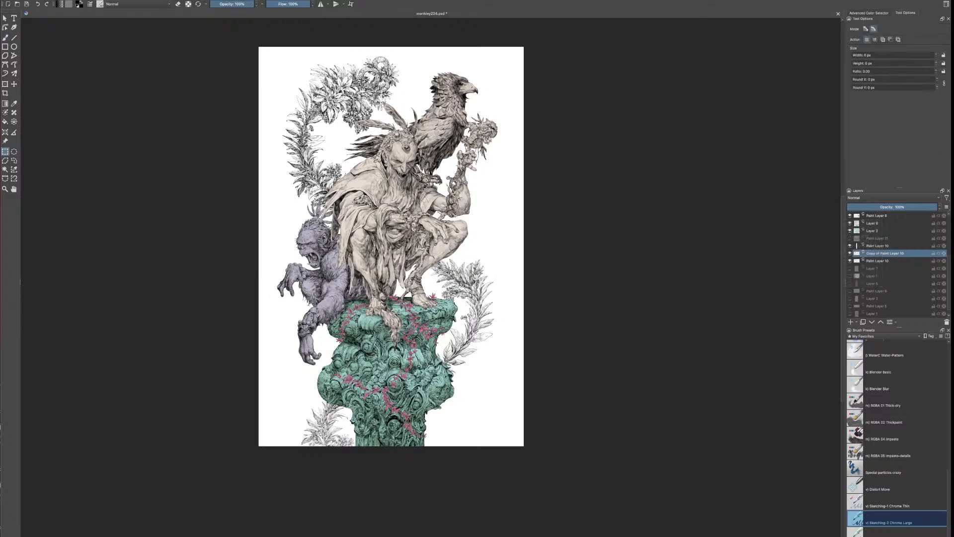
pyautogui.click(14, 160)
pyautogui.moveTo(406, 54)
pyautogui.mouseDown()
pyautogui.moveTo(248, 157)
pyautogui.moveTo(350, 269)
pyautogui.moveTo(430, 75)
pyautogui.mouseUp()
pyautogui.hotkey('shift', 'BackSpace')
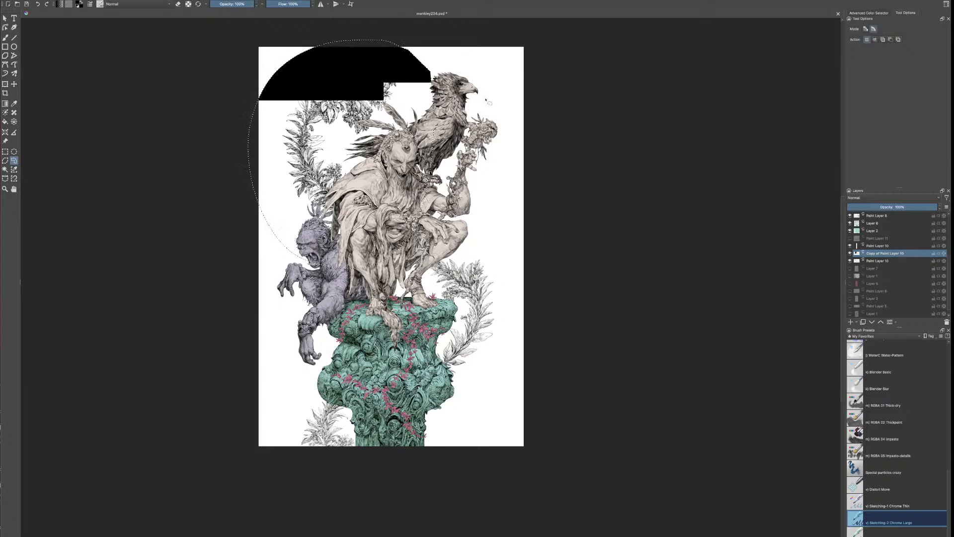
pyautogui.hotkey('ctrl', 'z')
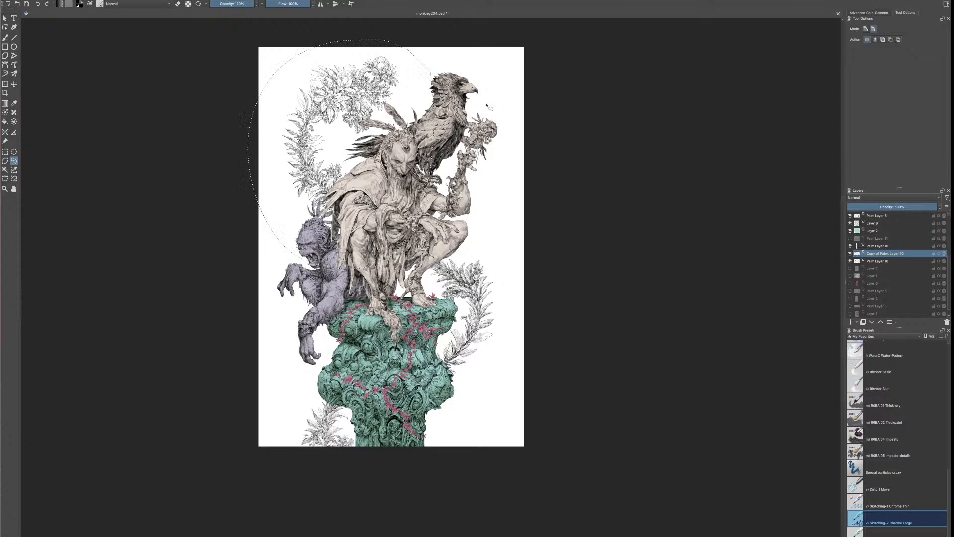
pyautogui.hotkey('ctrl', 'shift', 'a')
# Lower the opacity of Copy of Paint Layer 10 to 53%, check the plants across the illustration, and save the file
pyautogui.click(850, 252)
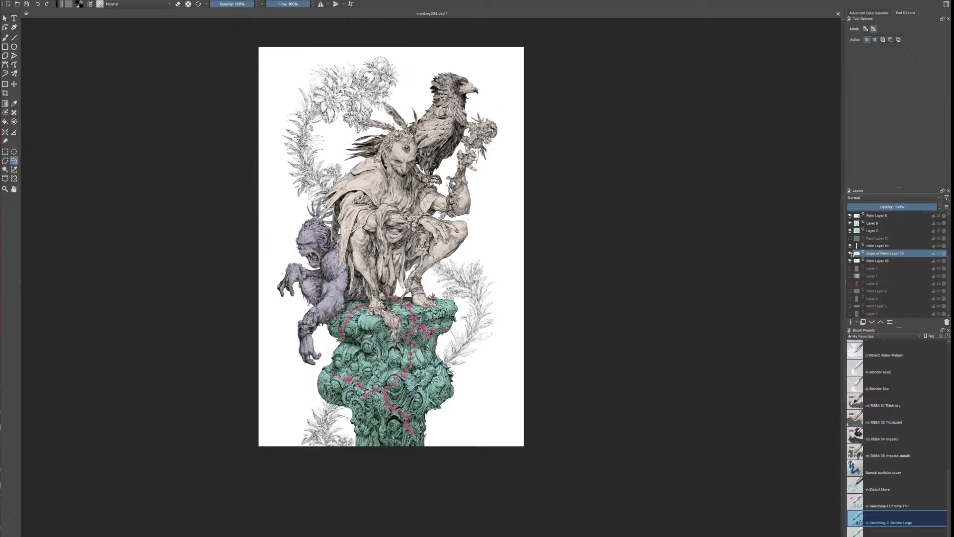
pyautogui.click(894, 206)
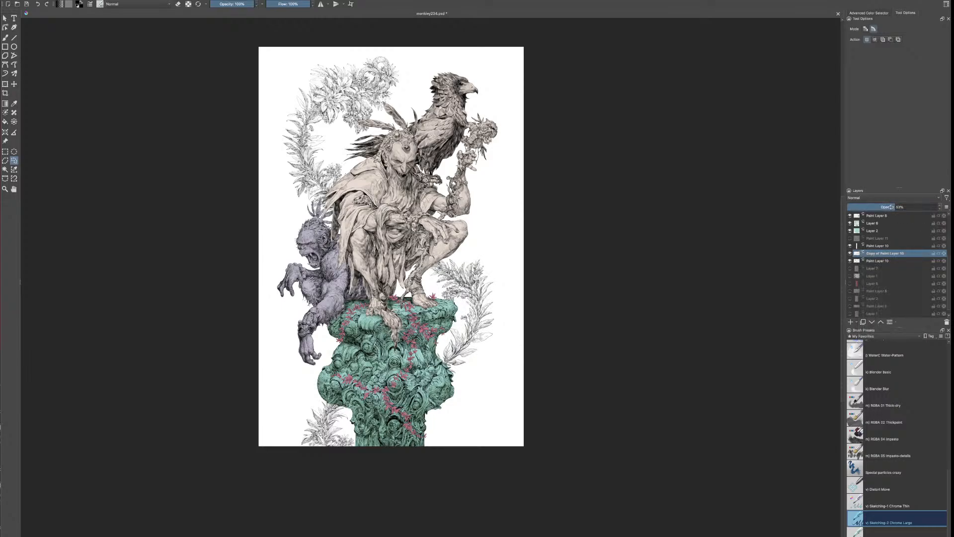
pyautogui.scroll(3, 468, 271)
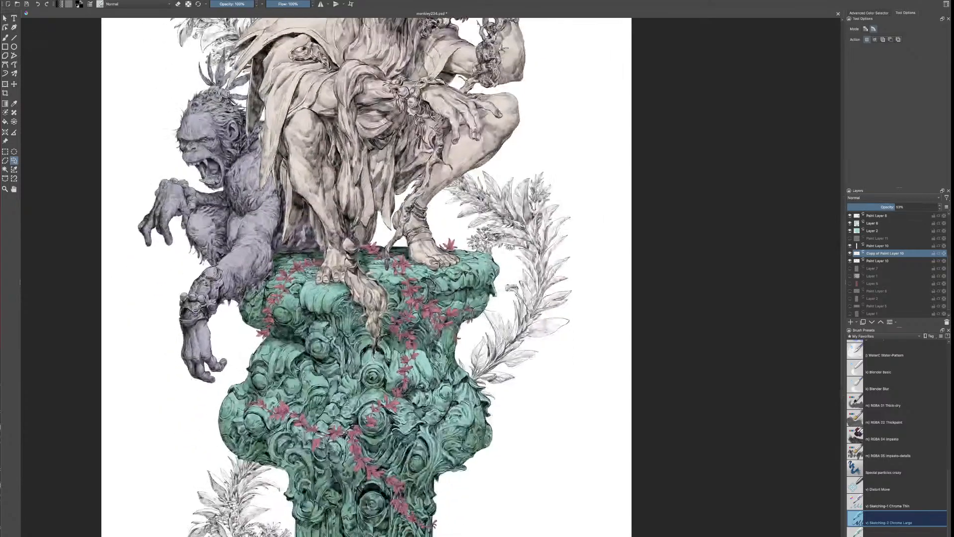
pyautogui.moveTo(460, 415); pyautogui.dragTo(512, 307)
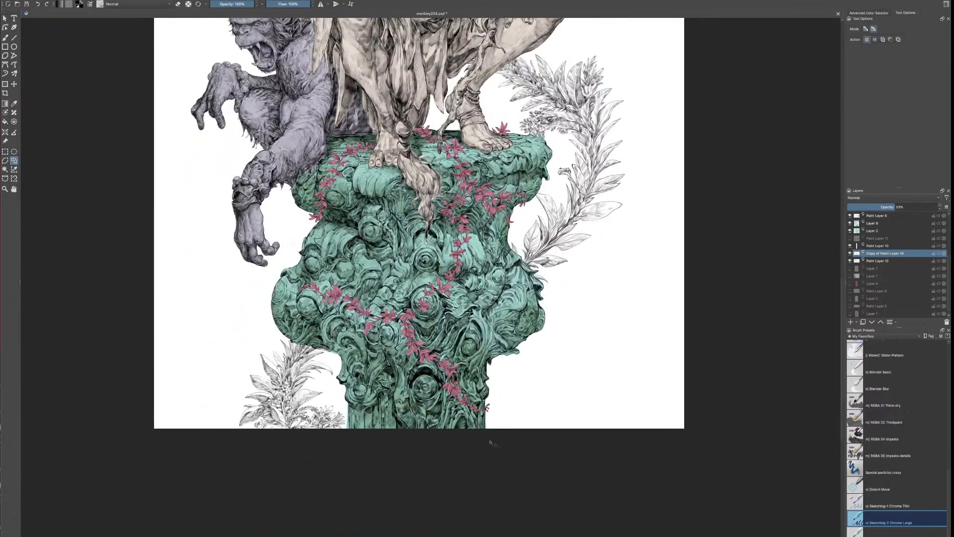
pyautogui.moveTo(428, 206); pyautogui.dragTo(460, 508)
pyautogui.moveTo(453, 407); pyautogui.dragTo(447, 497)
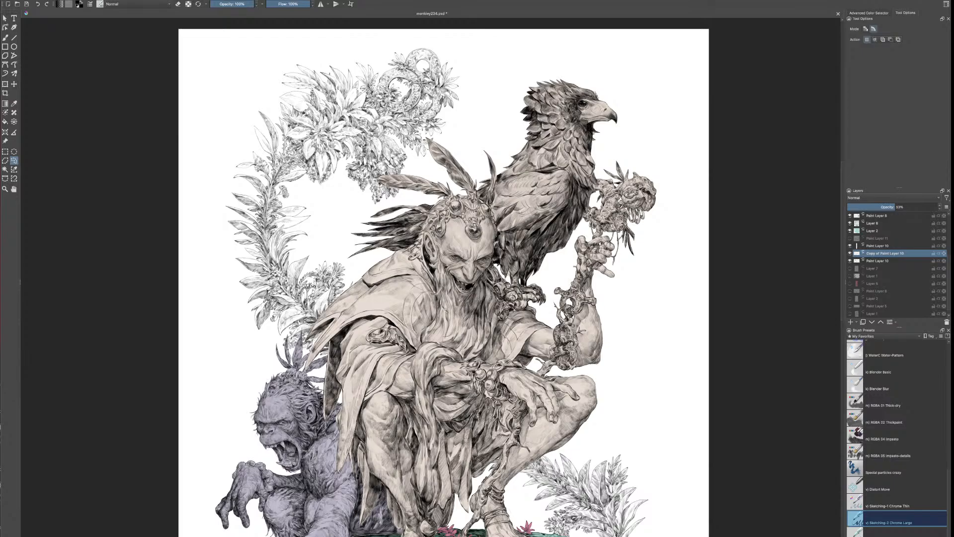
pyautogui.hotkey('ctrl', 's')
# Examine the softened plant linework from the pillar up to the bird and within the full composition
pyautogui.scroll(-10, 443, 273)
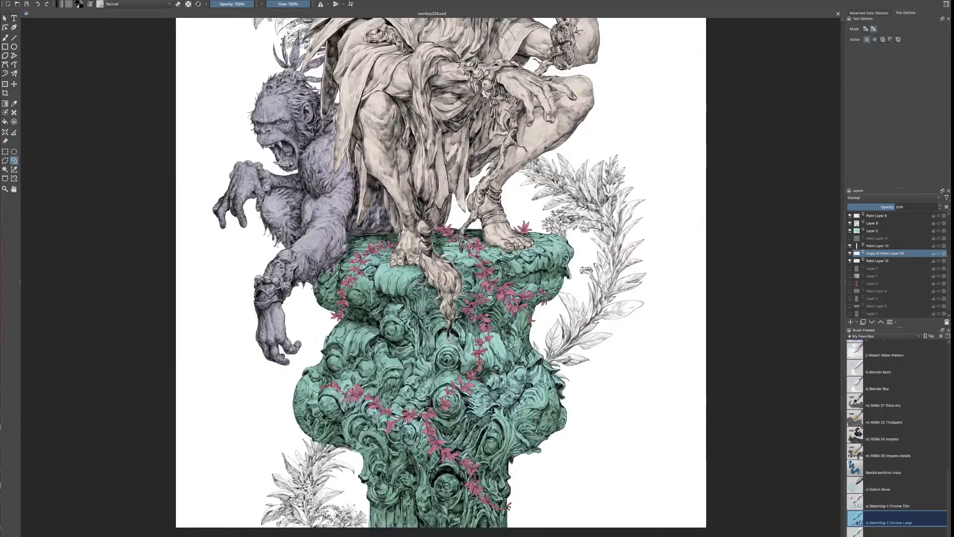
pyautogui.moveTo(547, 137); pyautogui.dragTo(543, 416)
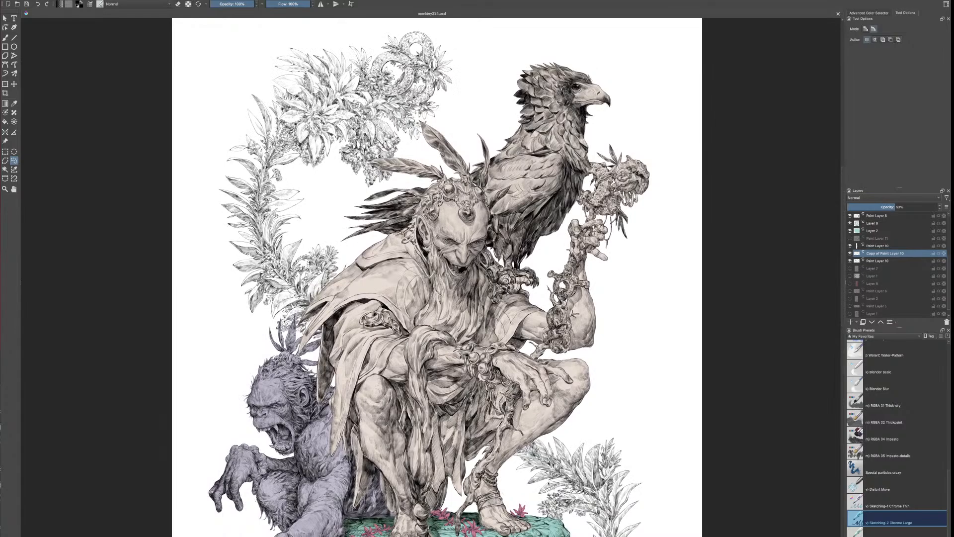
pyautogui.press('-')
pyautogui.press('-')
pyautogui.moveTo(618, 479); pyautogui.dragTo(613, 436)
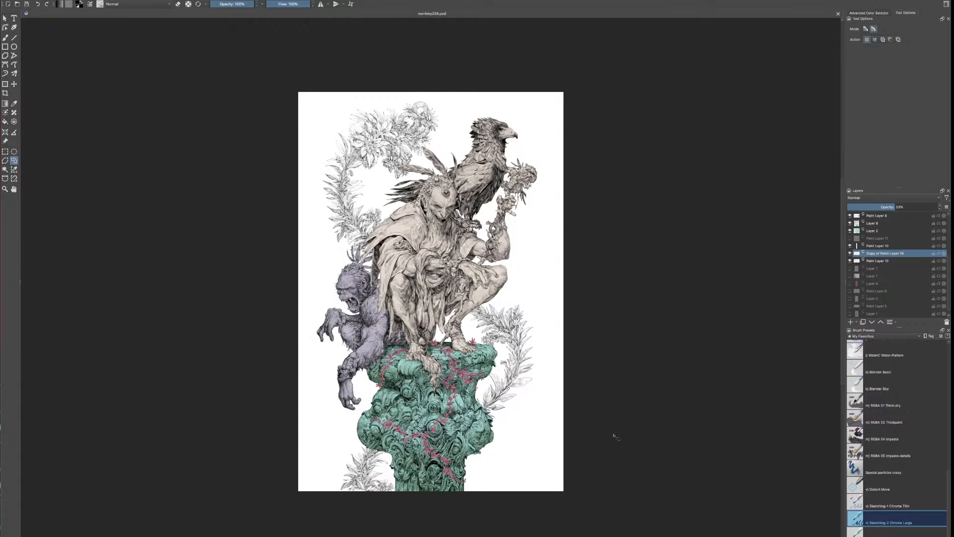
# Switch to Photoshop and select the white background around the figures and plants with the Magic Wand
pyautogui.scroll(-1, 588, 368)
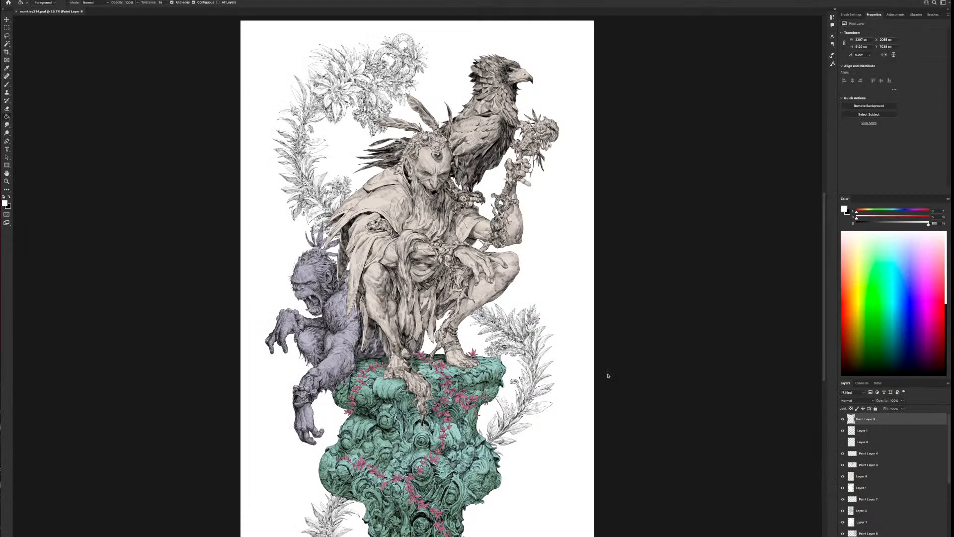
pyautogui.click(6, 44)
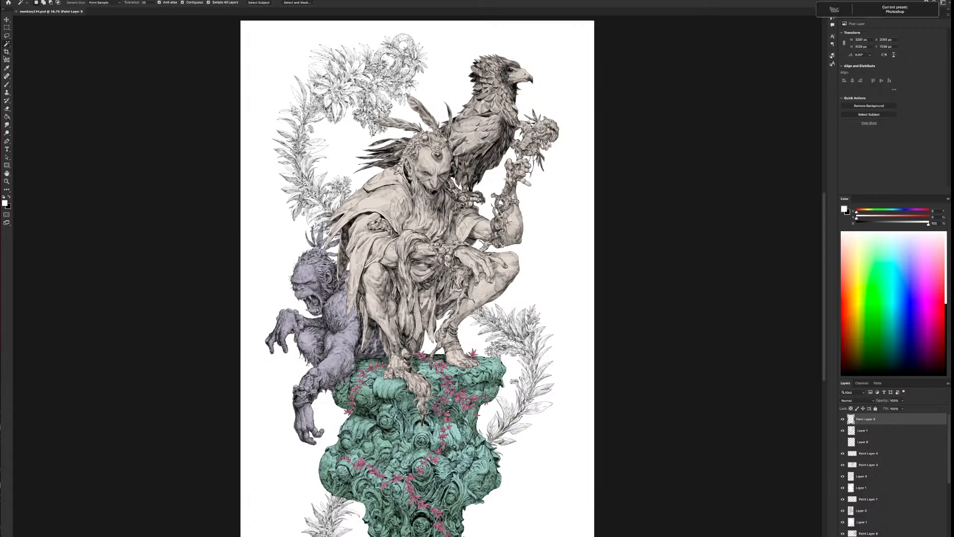
pyautogui.click(564, 308)
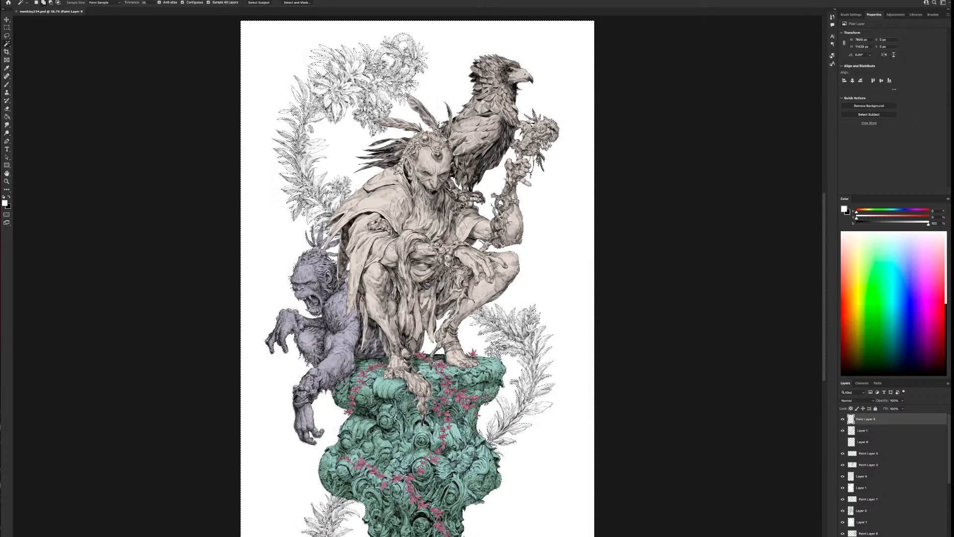
# Inspect the selection outline closely around the upper foliage, the figures, the curved plant and the pillar's lower plant
pyautogui.scroll(7, 401, 167)
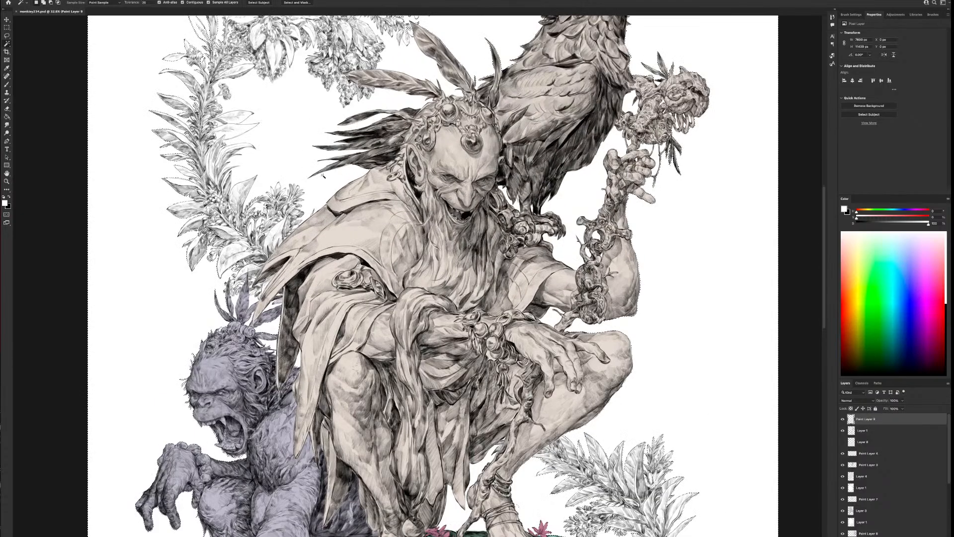
pyautogui.moveTo(346, 130); pyautogui.dragTo(485, 361)
pyautogui.scroll(2, 491, 342)
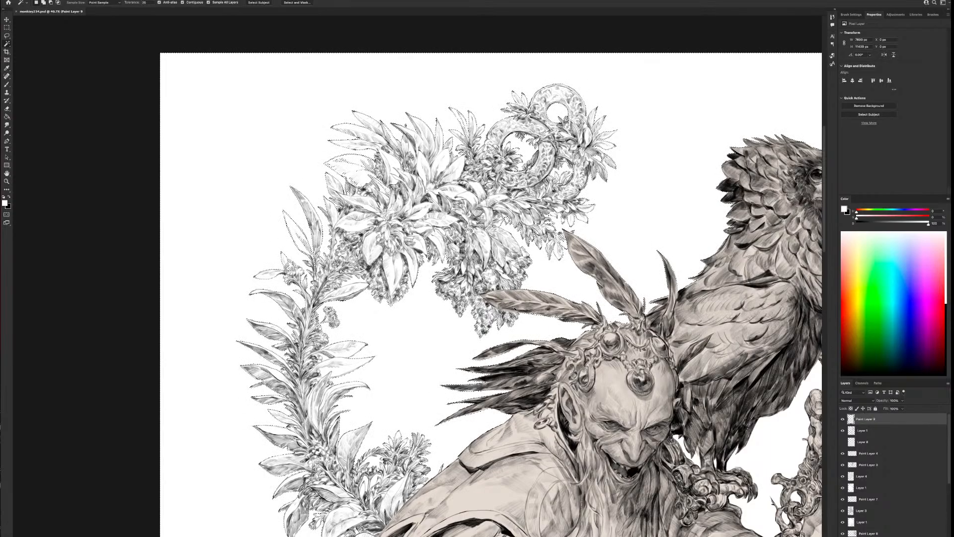
pyautogui.moveTo(484, 342); pyautogui.dragTo(628, 365)
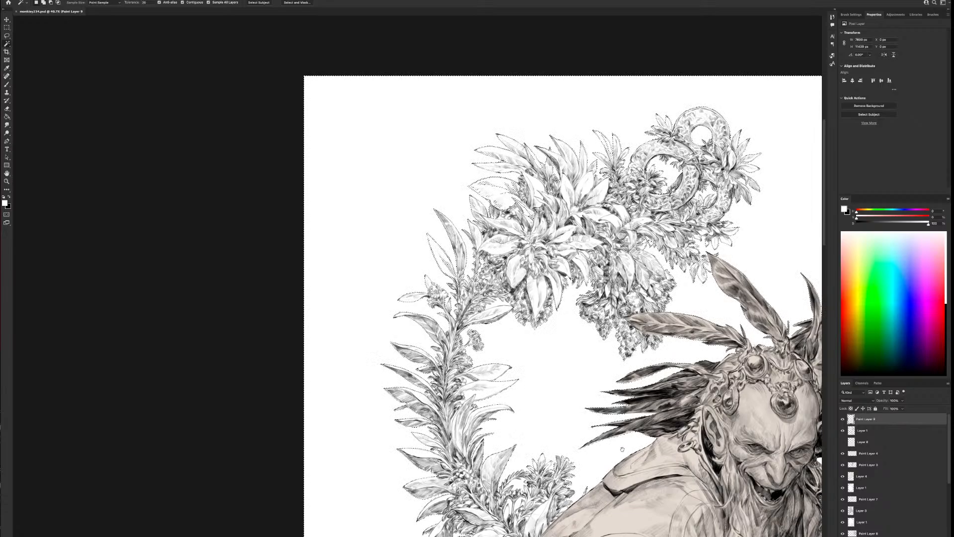
pyautogui.scroll(-5, 621, 442)
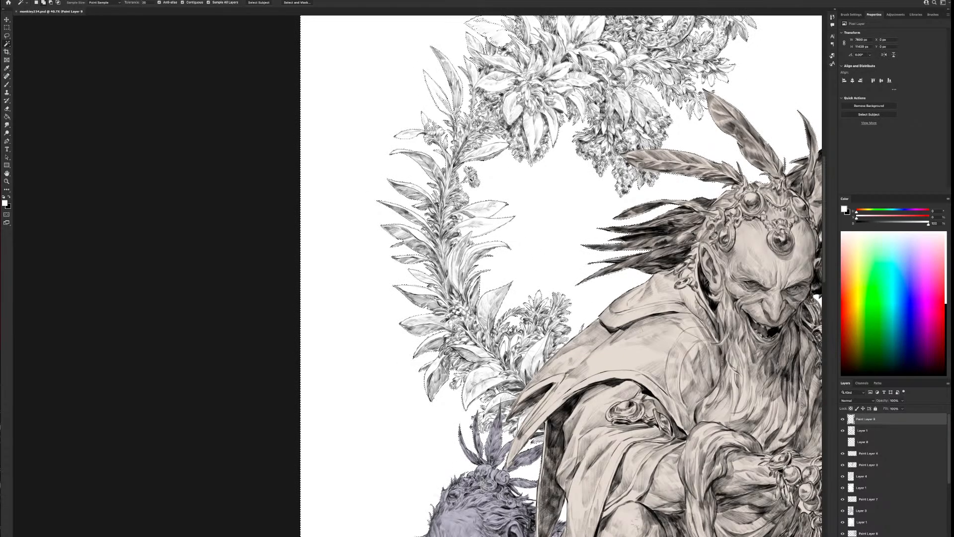
pyautogui.moveTo(551, 199); pyautogui.dragTo(505, 516)
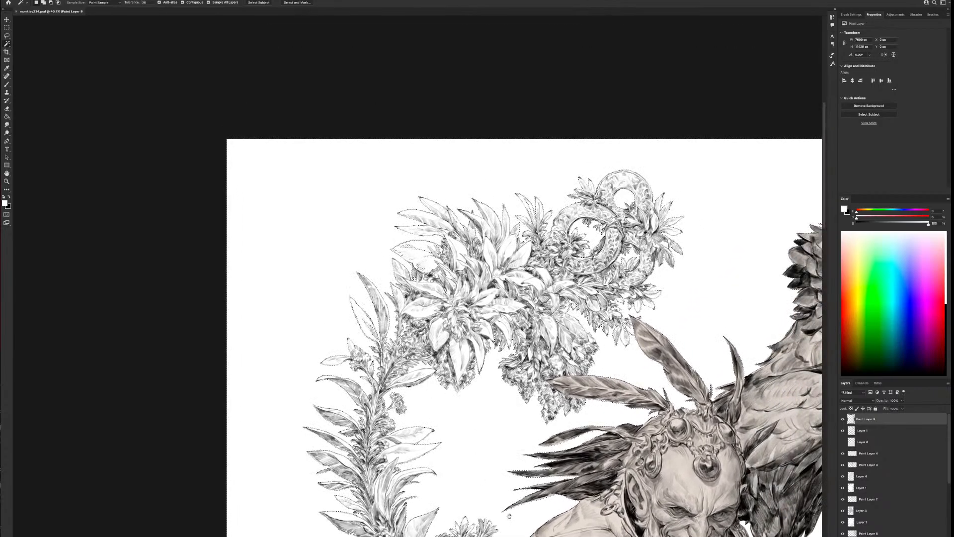
pyautogui.moveTo(586, 530); pyautogui.dragTo(484, 531)
pyautogui.moveTo(538, 352); pyautogui.dragTo(540, 365)
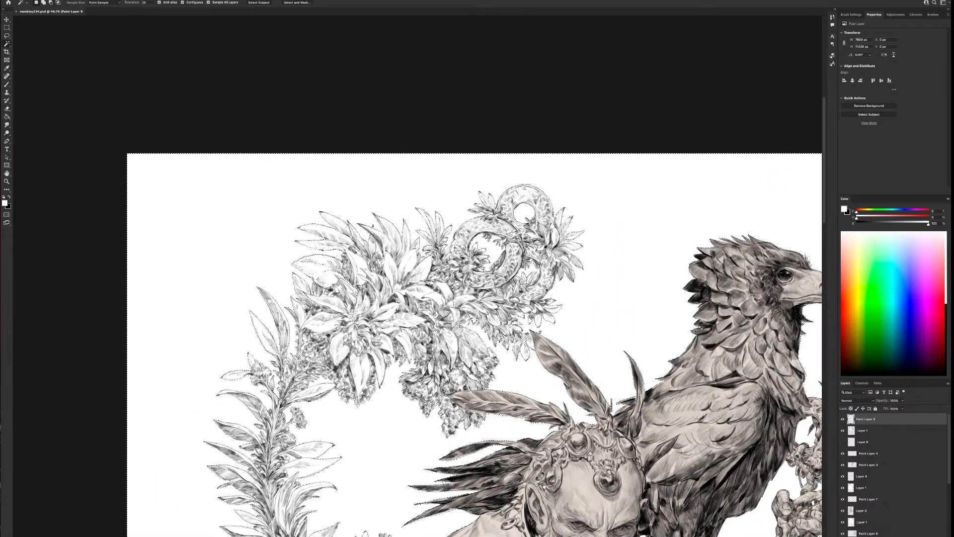
pyautogui.moveTo(600, 534); pyautogui.dragTo(581, 187)
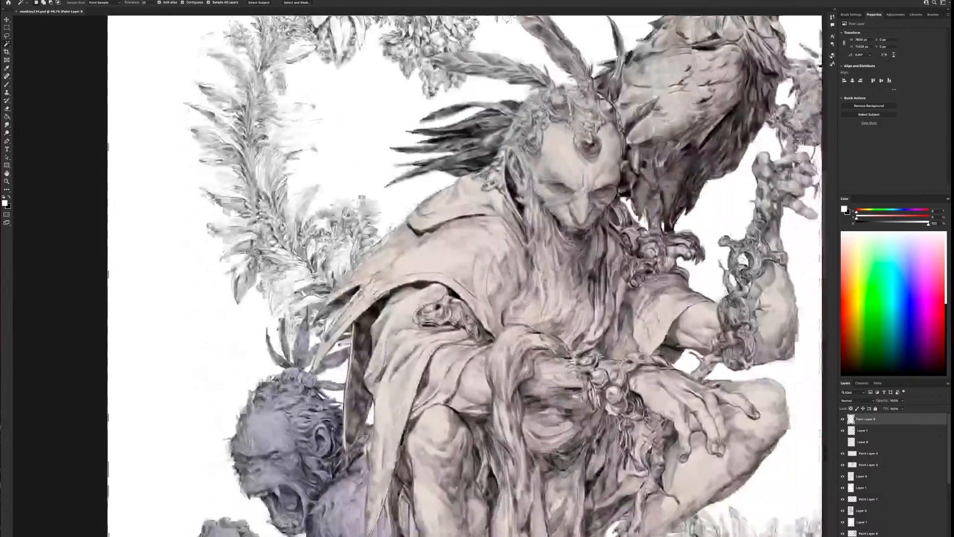
pyautogui.moveTo(600, 491); pyautogui.dragTo(588, 415)
pyautogui.moveTo(696, 298); pyautogui.dragTo(487, 427)
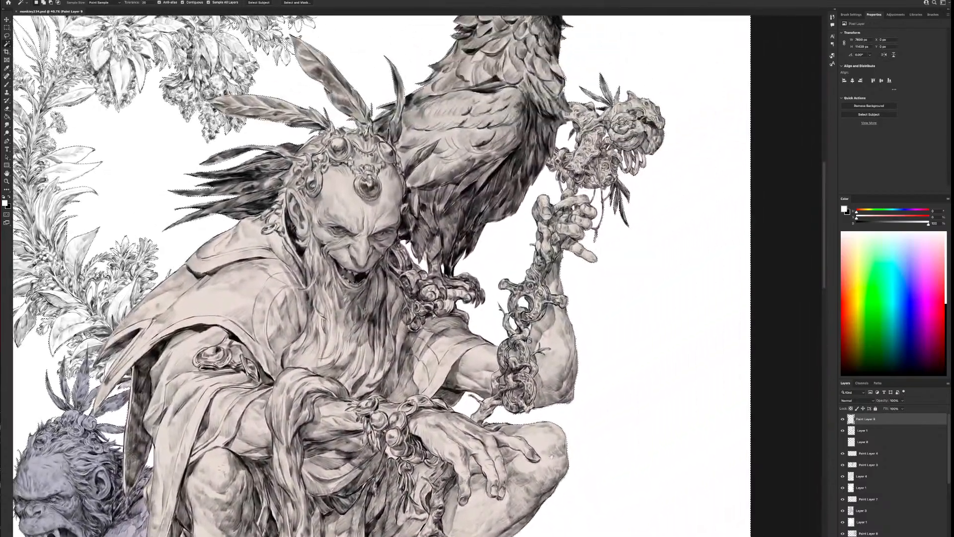
pyautogui.moveTo(552, 461); pyautogui.dragTo(566, 101)
pyautogui.moveTo(628, 463); pyautogui.dragTo(625, 456)
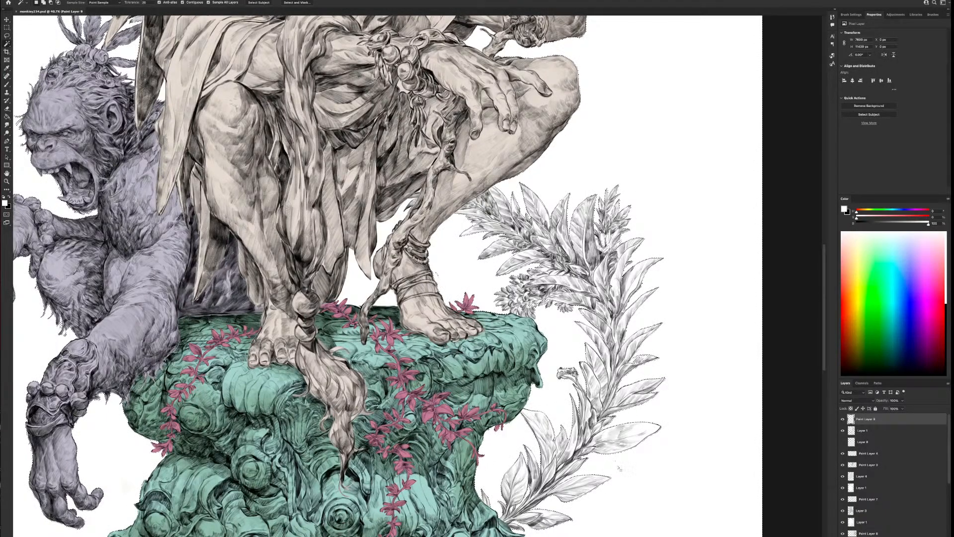
pyautogui.moveTo(629, 491); pyautogui.dragTo(614, 349)
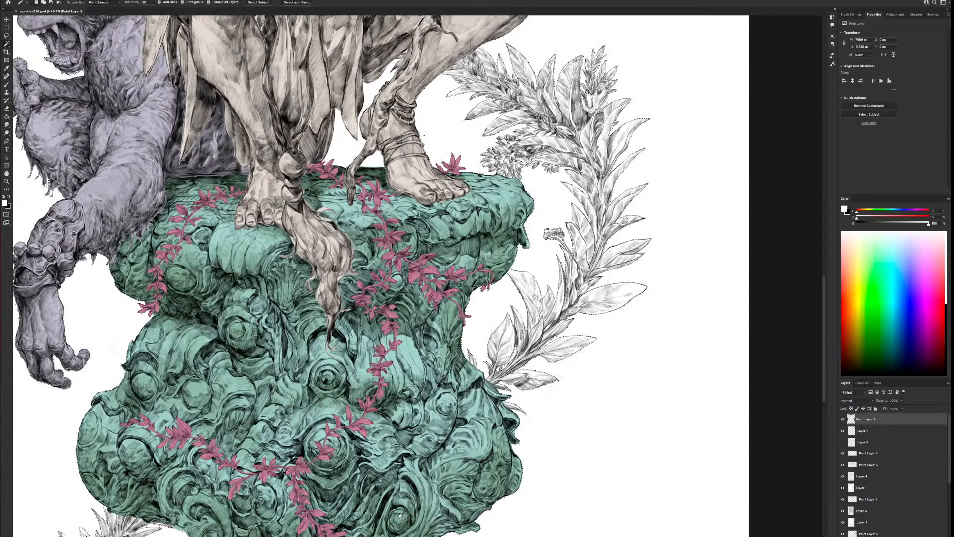
pyautogui.moveTo(349, 506); pyautogui.dragTo(643, 211)
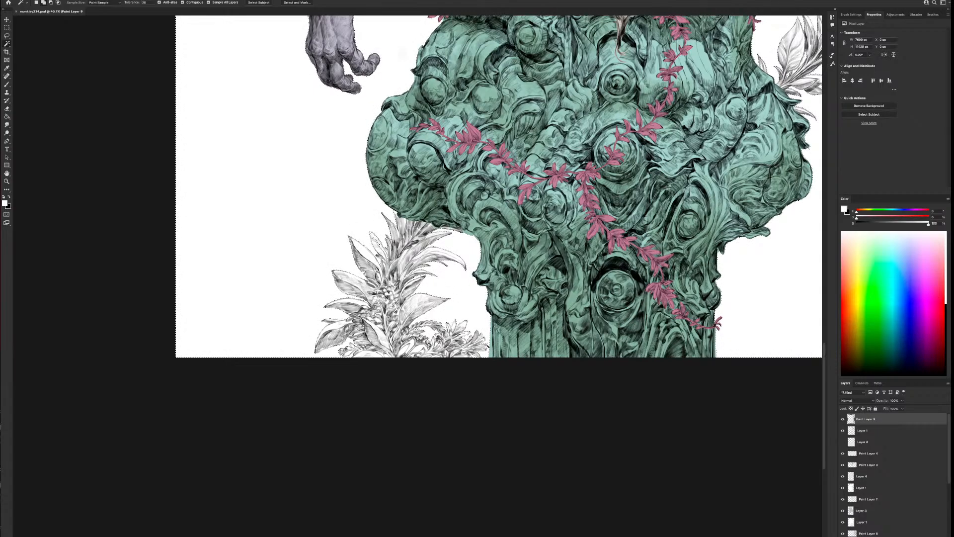
# Invert the background selection so it covers the figures and plants, and contract it
pyautogui.click(1, 0)
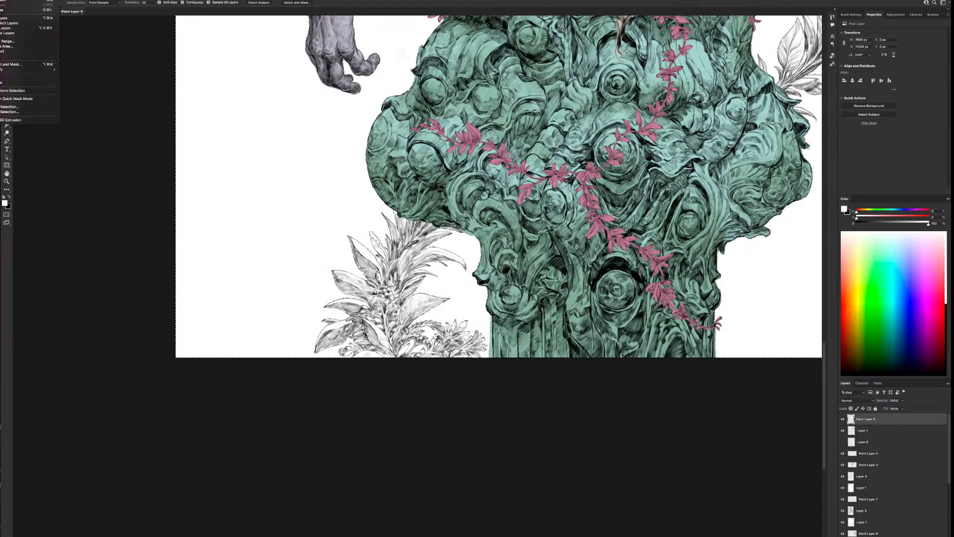
pyautogui.click(3, 11)
pyautogui.click(2, 0)
pyautogui.moveTo(10, 69)
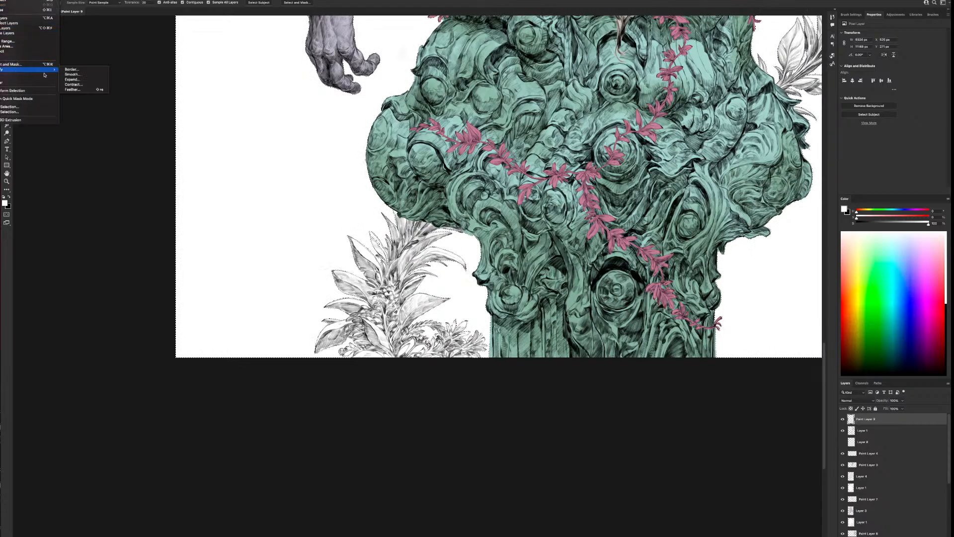
pyautogui.click(74, 83)
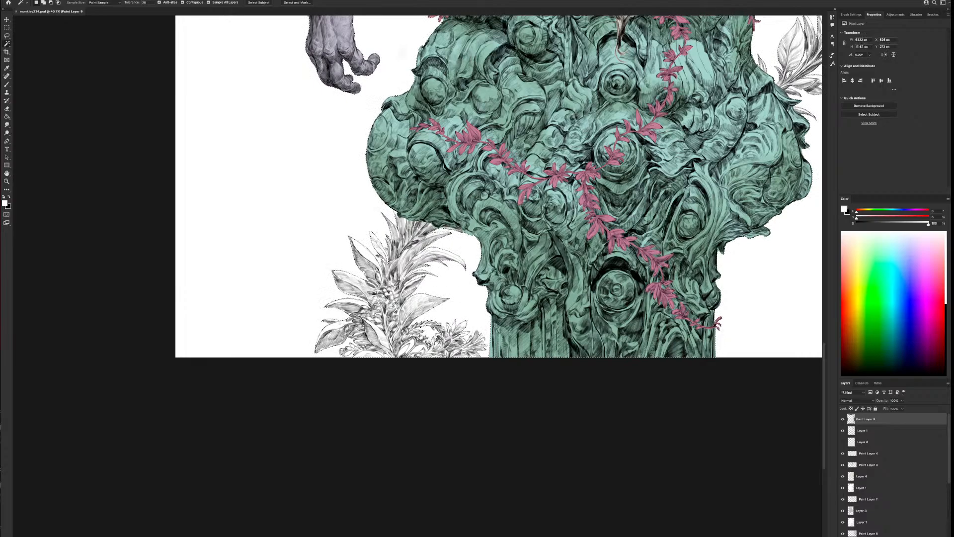
# Feather the edges of the contracted selection
pyautogui.click(2, 0)
pyautogui.moveTo(10, 70)
pyautogui.click(73, 91)
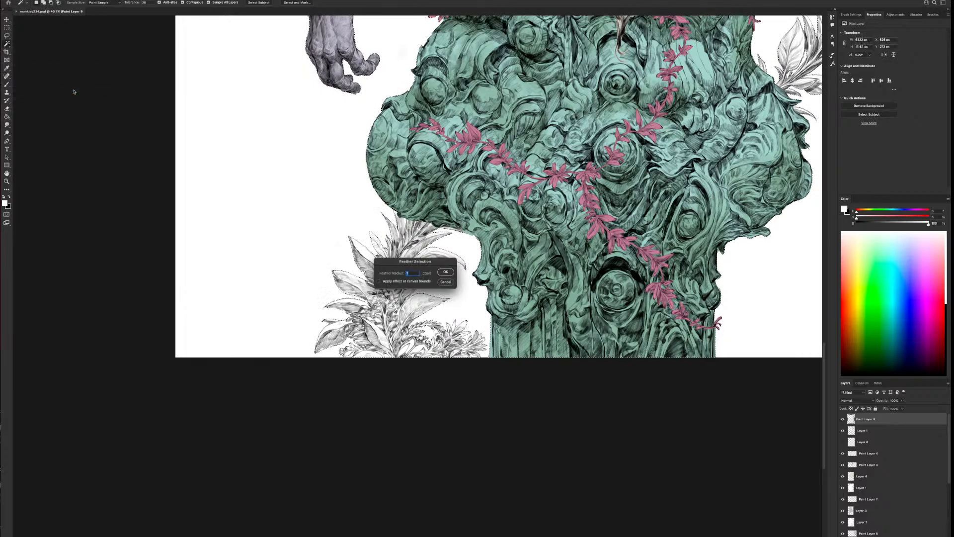
pyautogui.press('Return')
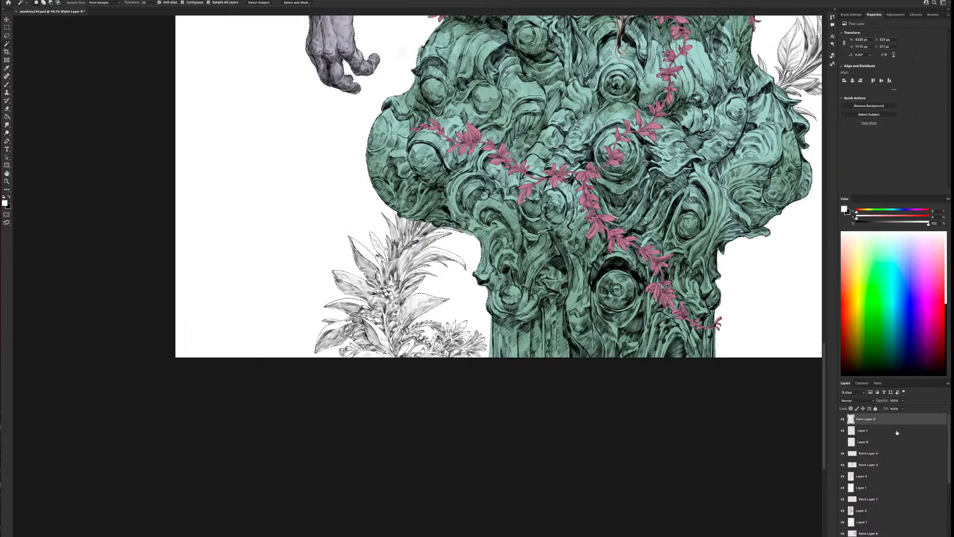
# Add a new layer directly above Layer 7 and beneath the inked plant layers
pyautogui.scroll(-5, 894, 472)
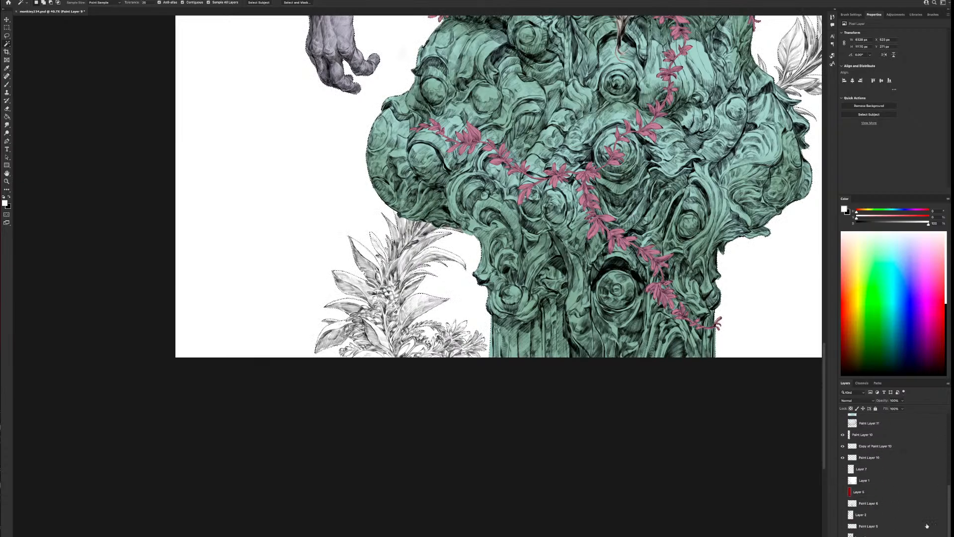
pyautogui.click(870, 470)
pyautogui.hotkey('ctrl', 'j')
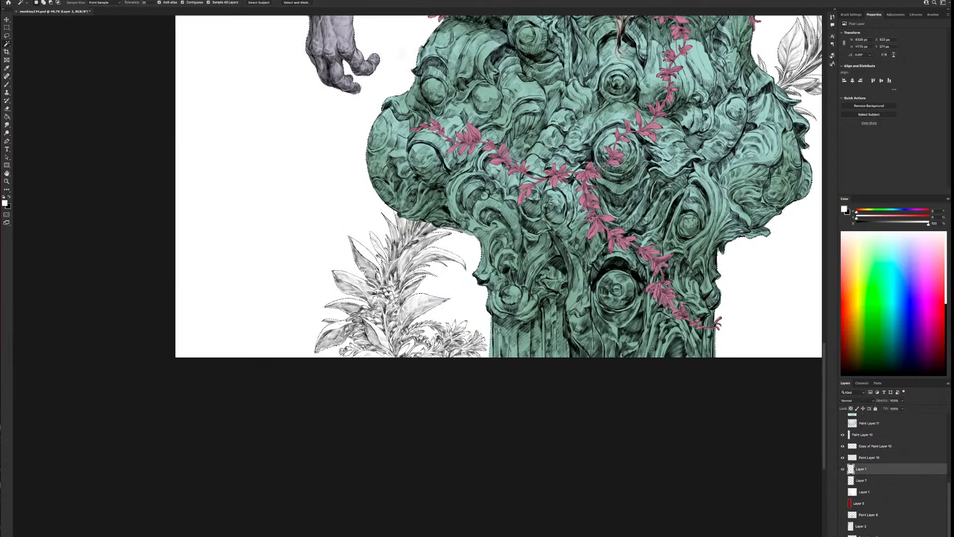
# Switch to the Brush tool and choose the Sharp Details preset from the painterly brushes
pyautogui.press('b')
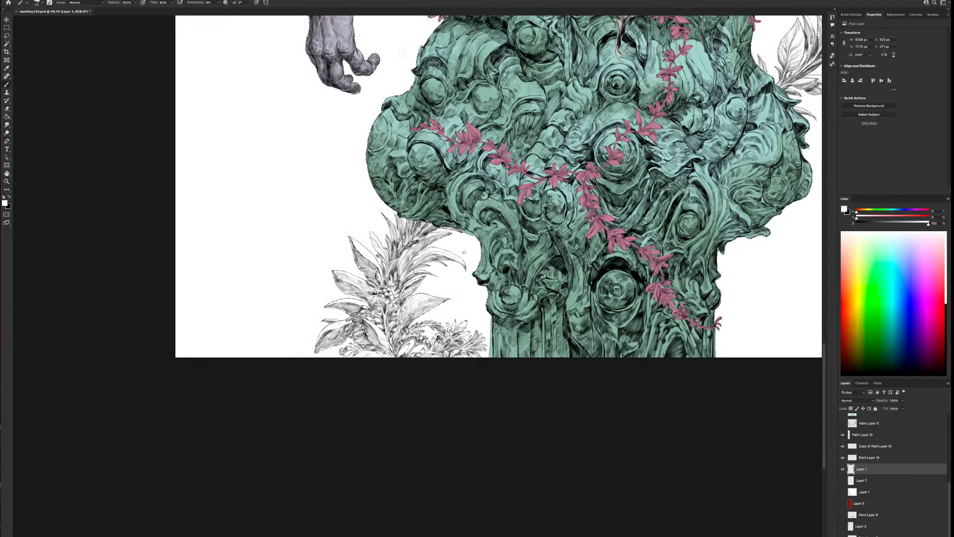
pyautogui.rightClick(467, 250)
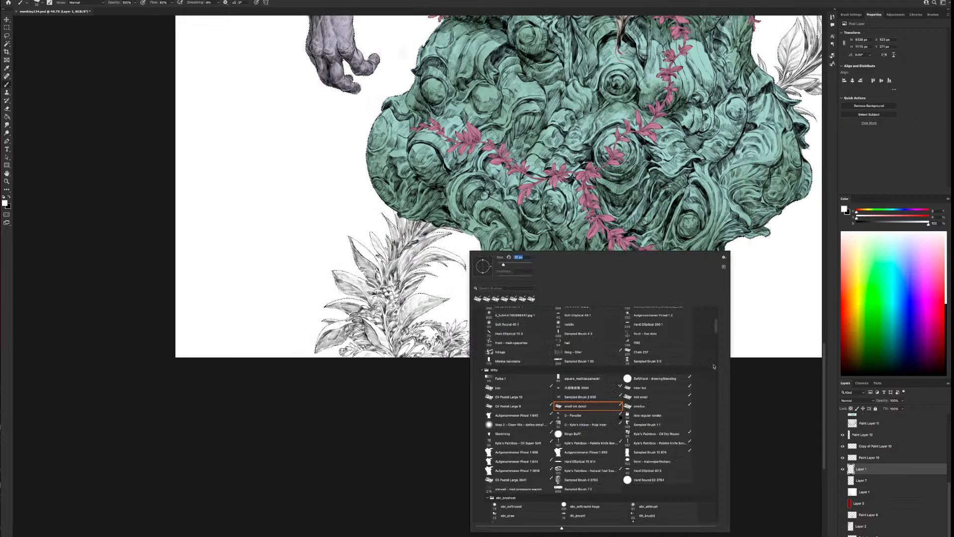
pyautogui.scroll(5, 718, 312)
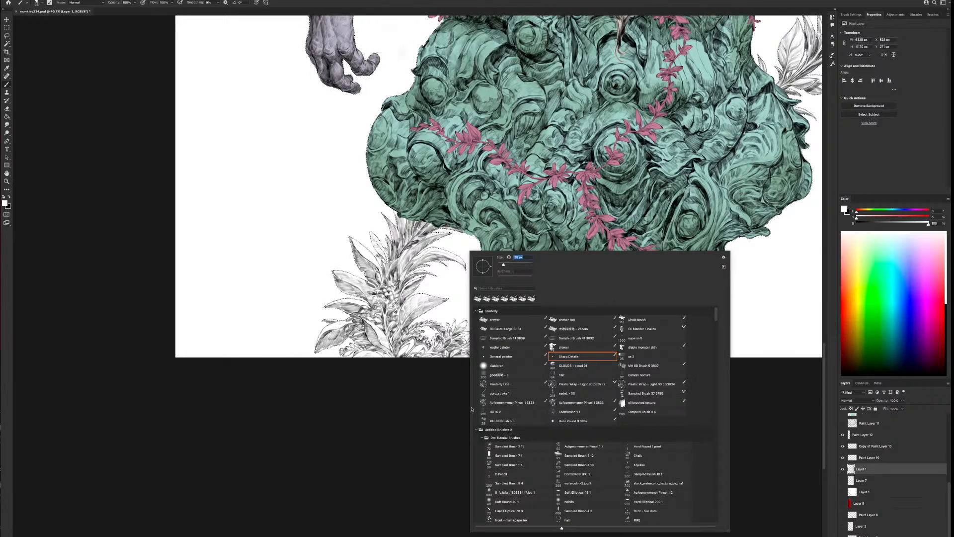
pyautogui.doubleClick(582, 354)
# Sample a muted green, enlarge the brush, and paint the leafy plant beside the pillar's base with it inside the selection
pyautogui.keyDown('alt'); pyautogui.click(515, 223); pyautogui.keyUp('alt')
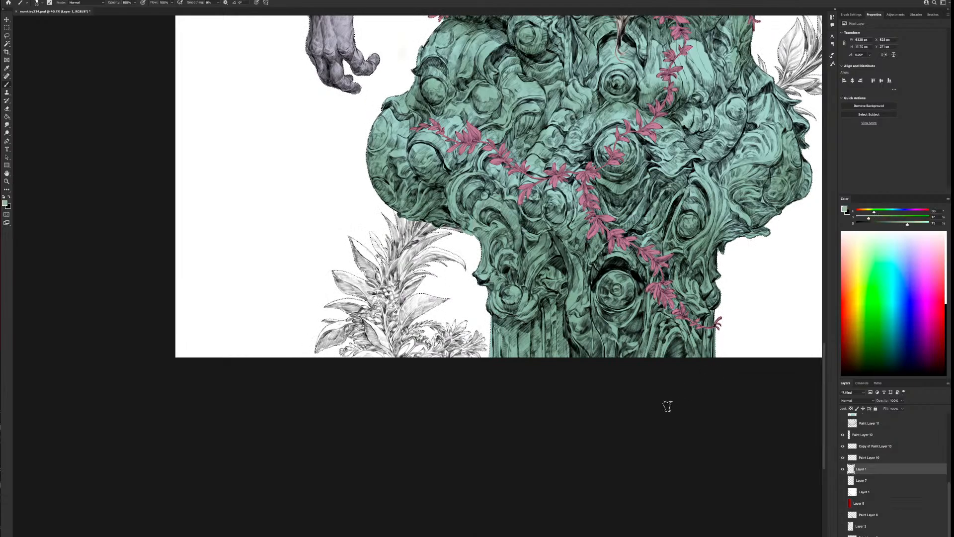
pyautogui.press(']')
pyautogui.press(']')
pyautogui.press(']')
pyautogui.press(']')
pyautogui.moveTo(459, 260); pyautogui.dragTo(446, 270)
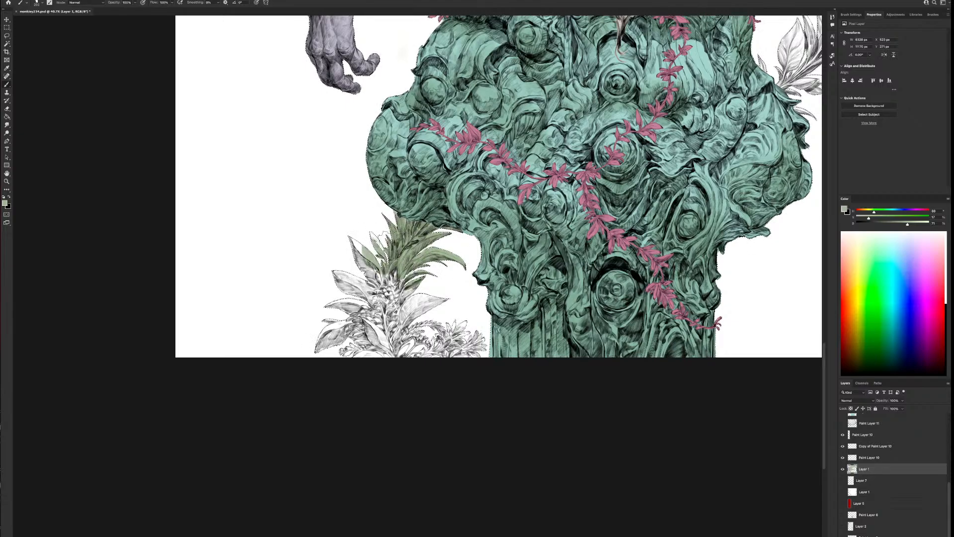
pyautogui.moveTo(381, 245)
pyautogui.mouseDown()
pyautogui.moveTo(385, 283)
pyautogui.moveTo(348, 281)
pyautogui.moveTo(362, 226)
pyautogui.moveTo(333, 327)
pyautogui.moveTo(365, 341)
pyautogui.moveTo(430, 288)
pyautogui.moveTo(400, 363)
pyautogui.moveTo(452, 362)
pyautogui.moveTo(482, 334)
pyautogui.mouseUp()
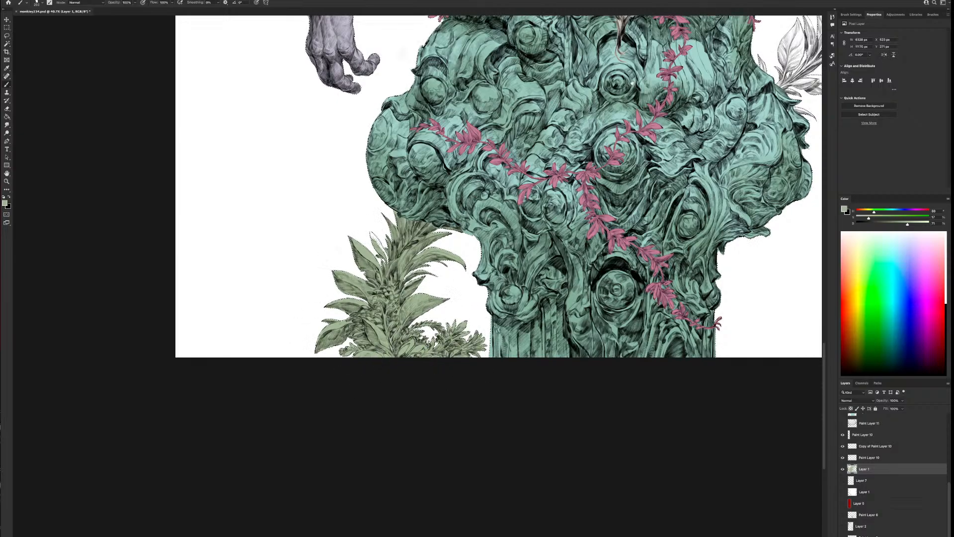
# Enlarge the brush and paint the leafy branch curving up beside the pillar's top with the muted green inside the selection
pyautogui.moveTo(632, 82); pyautogui.dragTo(353, 401)
pyautogui.moveTo(576, 383)
pyautogui.mouseDown()
pyautogui.moveTo(559, 403)
pyautogui.moveTo(571, 371)
pyautogui.moveTo(531, 352)
pyautogui.moveTo(493, 382)
pyautogui.moveTo(492, 365)
pyautogui.moveTo(556, 299)
pyautogui.moveTo(525, 299)
pyautogui.moveTo(587, 342)
pyautogui.moveTo(653, 318)
pyautogui.moveTo(660, 298)
pyautogui.mouseUp()
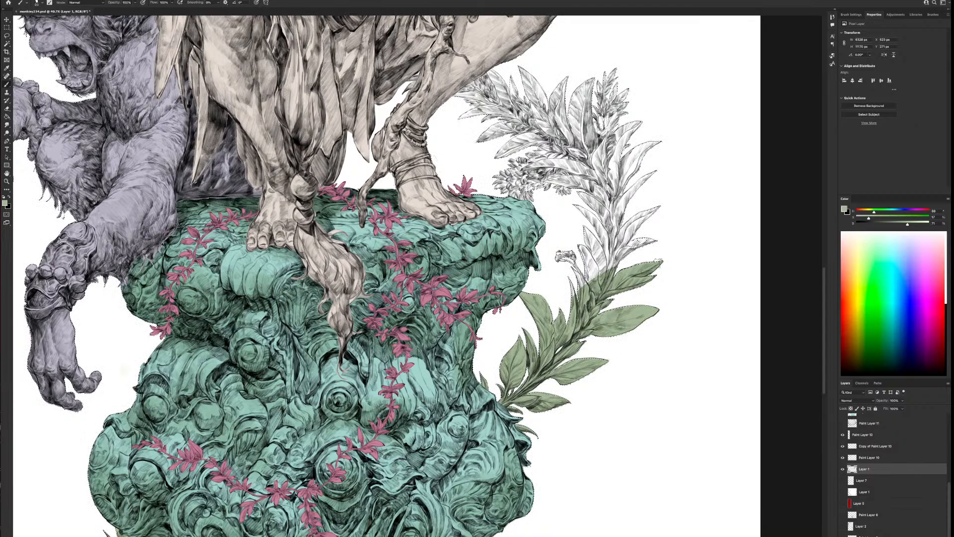
pyautogui.press(']')
pyautogui.press(']')
pyautogui.press(']')
pyautogui.press(']')
pyautogui.press(']')
pyautogui.press(']')
pyautogui.press(']')
pyautogui.press(']')
pyautogui.press(']')
pyautogui.press(']')
pyautogui.press(']')
pyautogui.press(']')
pyautogui.press(']')
pyautogui.press(']')
pyautogui.press(']')
pyautogui.moveTo(625, 257); pyautogui.dragTo(582, 277)
pyautogui.moveTo(562, 243)
pyautogui.mouseDown()
pyautogui.moveTo(596, 209)
pyautogui.moveTo(646, 208)
pyautogui.moveTo(621, 184)
pyautogui.moveTo(646, 149)
pyautogui.moveTo(596, 144)
pyautogui.moveTo(571, 130)
pyautogui.moveTo(542, 134)
pyautogui.moveTo(536, 95)
pyautogui.moveTo(497, 109)
pyautogui.moveTo(477, 95)
pyautogui.moveTo(462, 107)
pyautogui.moveTo(507, 142)
pyautogui.moveTo(541, 199)
pyautogui.mouseUp()
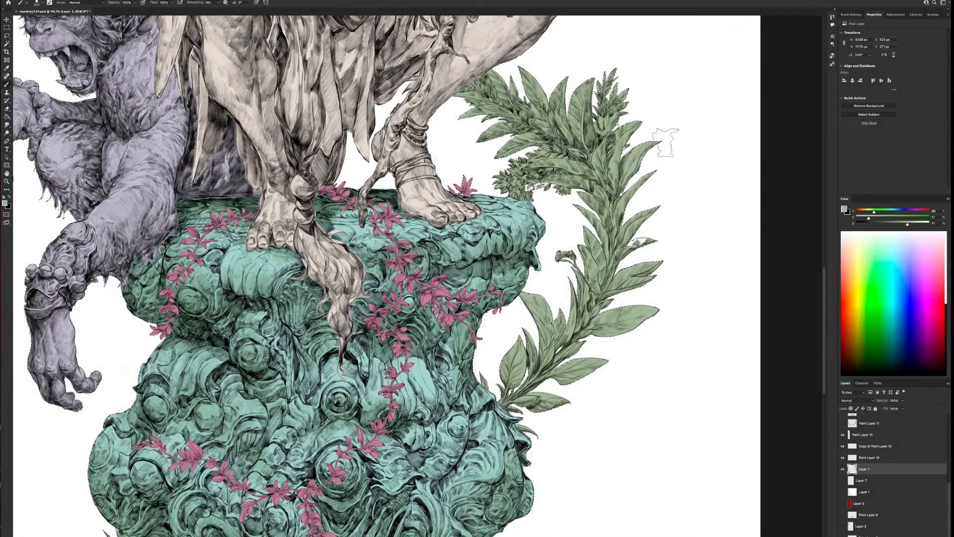
pyautogui.moveTo(622, 143); pyautogui.dragTo(628, 317)
pyautogui.press('[')
pyautogui.press('[')
pyautogui.press('[')
pyautogui.press('[')
pyautogui.press('[')
pyautogui.press('[')
pyautogui.press('[')
pyautogui.press('[')
pyautogui.press('[')
pyautogui.press('[')
pyautogui.press('[')
pyautogui.press('[')
pyautogui.press('[')
pyautogui.press('[')
pyautogui.press('[')
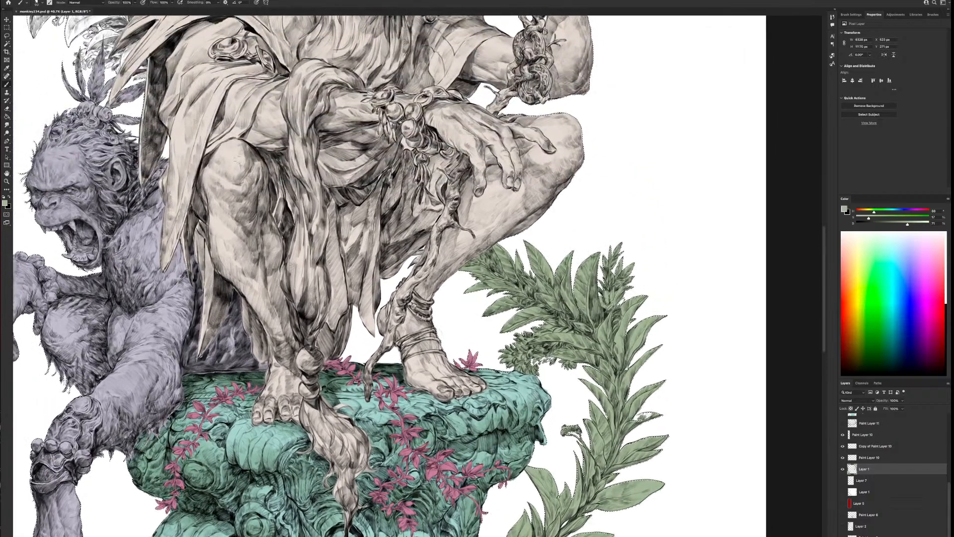
pyautogui.press('[')
pyautogui.press('[')
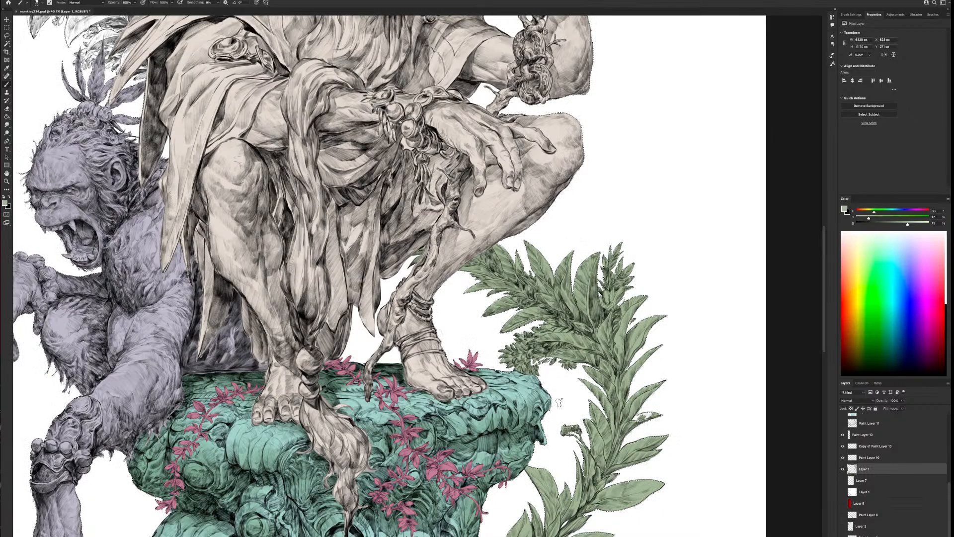
# Enlarge the brush and paint the foliage sprig between the cloaked figure's shoulder and the ape's head green
pyautogui.moveTo(560, 398); pyautogui.dragTo(619, 121)
pyautogui.moveTo(365, 211)
pyautogui.mouseDown()
pyautogui.moveTo(564, 525)
pyautogui.moveTo(606, 536)
pyautogui.mouseUp()
pyautogui.moveTo(465, 196)
pyautogui.mouseDown()
pyautogui.moveTo(544, 405)
pyautogui.moveTo(552, 389)
pyautogui.moveTo(499, 405)
pyautogui.mouseUp()
pyautogui.press(']')
pyautogui.press(']')
pyautogui.press(']')
pyautogui.press(']')
pyautogui.press(']')
pyautogui.press(']')
pyautogui.press(']')
pyautogui.press(']')
pyautogui.press(']')
pyautogui.moveTo(511, 366); pyautogui.dragTo(535, 351)
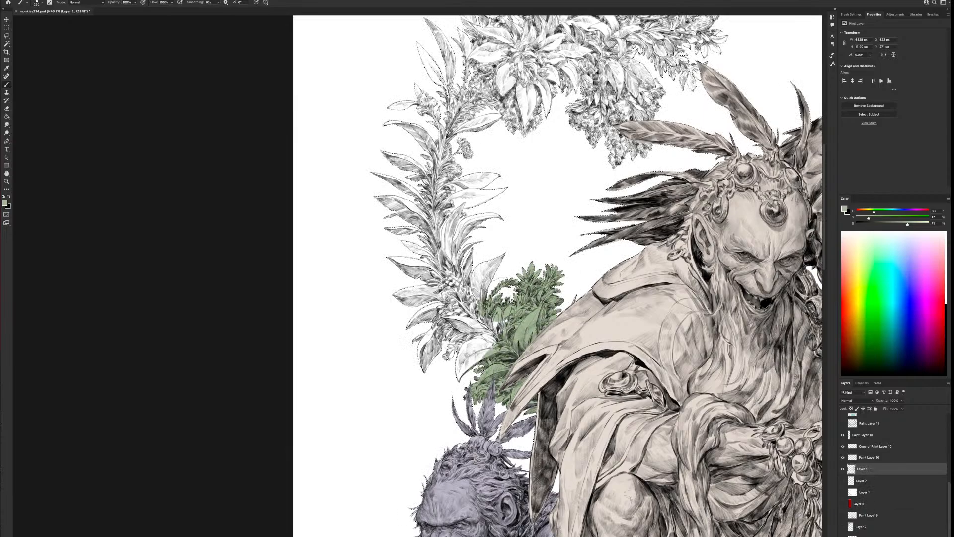
# Paint the long curved leafy stem green, continuing into the near edge of the large leaf cluster above it
pyautogui.moveTo(480, 358)
pyautogui.mouseDown()
pyautogui.moveTo(428, 346)
pyautogui.moveTo(477, 270)
pyautogui.moveTo(497, 262)
pyautogui.moveTo(400, 327)
pyautogui.moveTo(442, 243)
pyautogui.moveTo(502, 220)
pyautogui.moveTo(484, 210)
pyautogui.moveTo(445, 230)
pyautogui.moveTo(385, 223)
pyautogui.moveTo(363, 177)
pyautogui.mouseUp()
pyautogui.press(']')
pyautogui.press(']')
pyautogui.moveTo(521, 159)
pyautogui.mouseDown()
pyautogui.moveTo(505, 203)
pyautogui.moveTo(502, 365)
pyautogui.mouseUp()
pyautogui.moveTo(467, 318)
pyautogui.mouseDown()
pyautogui.moveTo(487, 283)
pyautogui.moveTo(396, 293)
pyautogui.moveTo(387, 242)
pyautogui.moveTo(477, 338)
pyautogui.mouseUp()
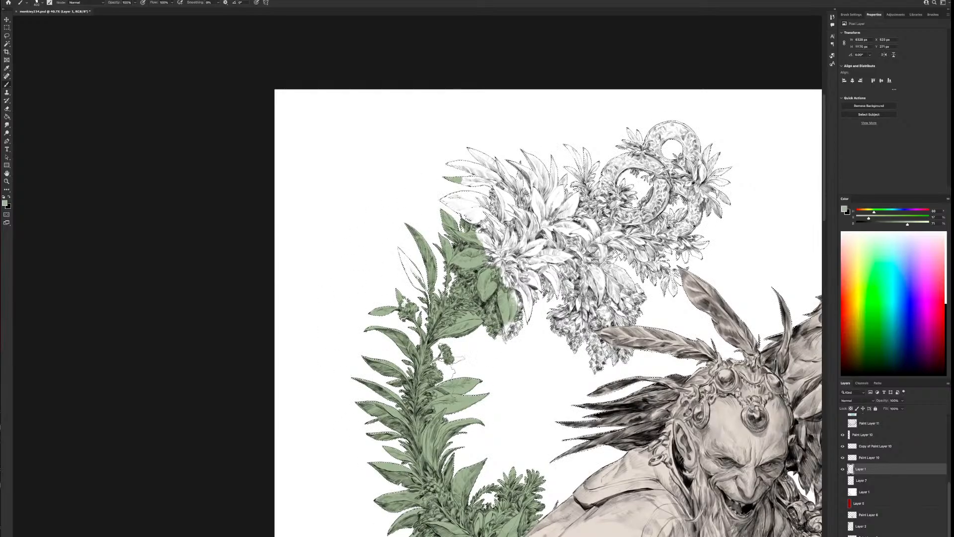
# Paint the large leaf cluster and the coiled serpent shape with its surrounding leaves green
pyautogui.moveTo(477, 412)
pyautogui.mouseDown()
pyautogui.moveTo(551, 308)
pyautogui.moveTo(526, 283)
pyautogui.moveTo(571, 224)
pyautogui.moveTo(586, 174)
pyautogui.moveTo(462, 199)
pyautogui.mouseUp()
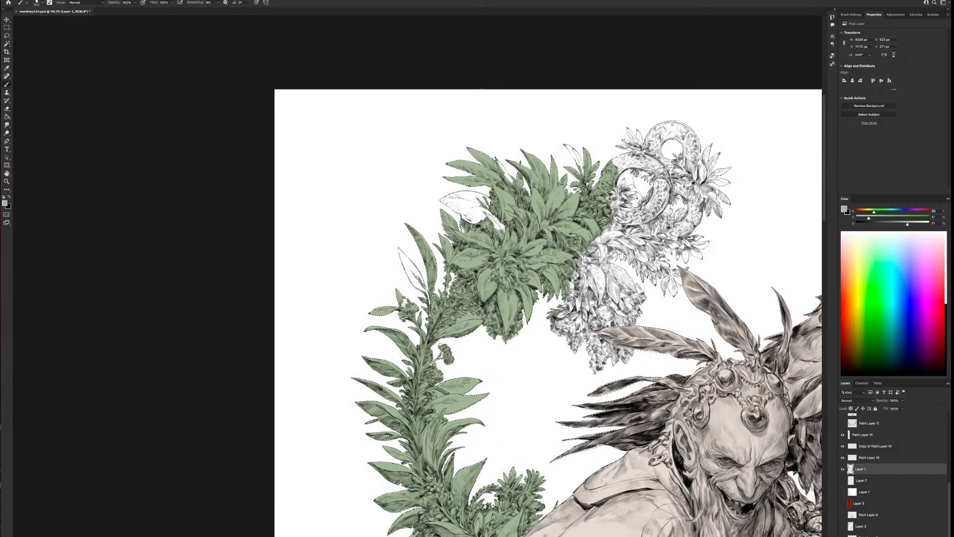
pyautogui.moveTo(621, 198)
pyautogui.mouseDown()
pyautogui.moveTo(693, 124)
pyautogui.moveTo(616, 231)
pyautogui.mouseUp()
pyautogui.moveTo(745, 254); pyautogui.dragTo(662, 229)
pyautogui.press('[')
pyautogui.press('[')
pyautogui.press('[')
pyautogui.moveTo(641, 122)
pyautogui.mouseDown()
pyautogui.moveTo(609, 204)
pyautogui.moveTo(640, 118)
pyautogui.mouseUp()
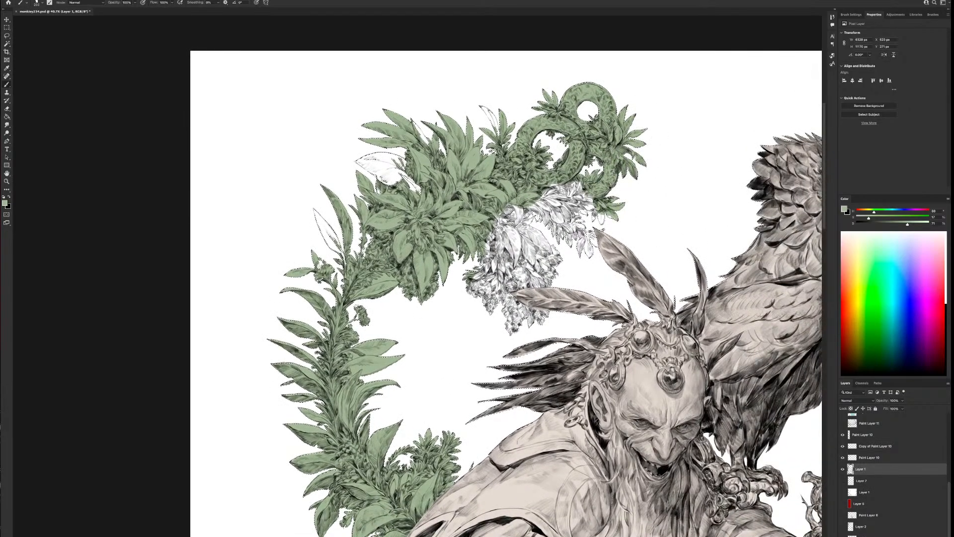
# Paint the leaves beneath the coils and the hanging flower cluster above the figure's feathers green
pyautogui.moveTo(557, 193)
pyautogui.mouseDown()
pyautogui.moveTo(522, 234)
pyautogui.moveTo(601, 224)
pyautogui.moveTo(649, 174)
pyautogui.mouseUp()
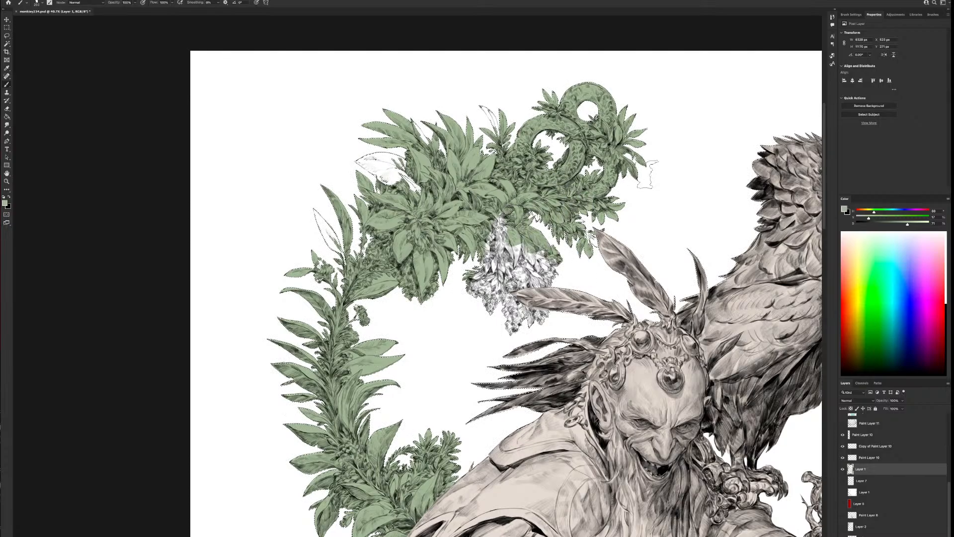
pyautogui.moveTo(572, 239)
pyautogui.mouseDown()
pyautogui.moveTo(539, 226)
pyautogui.moveTo(462, 264)
pyautogui.moveTo(496, 299)
pyautogui.moveTo(544, 273)
pyautogui.mouseUp()
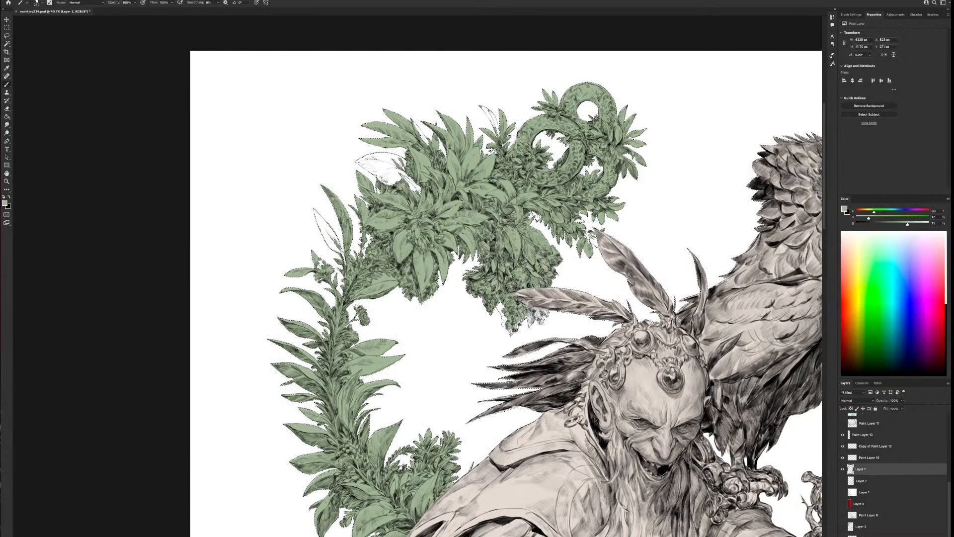
pyautogui.moveTo(511, 313); pyautogui.dragTo(531, 329)
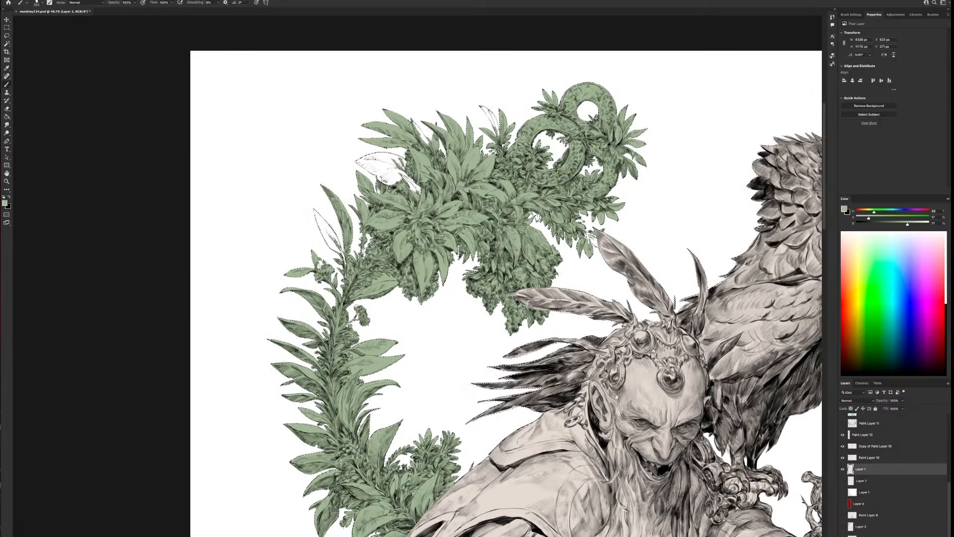
# Clear the selection around the painted areas
pyautogui.moveTo(528, 396); pyautogui.dragTo(502, 183)
pyautogui.moveTo(485, 270); pyautogui.dragTo(466, 316)
pyautogui.scroll(-5, 588, 368)
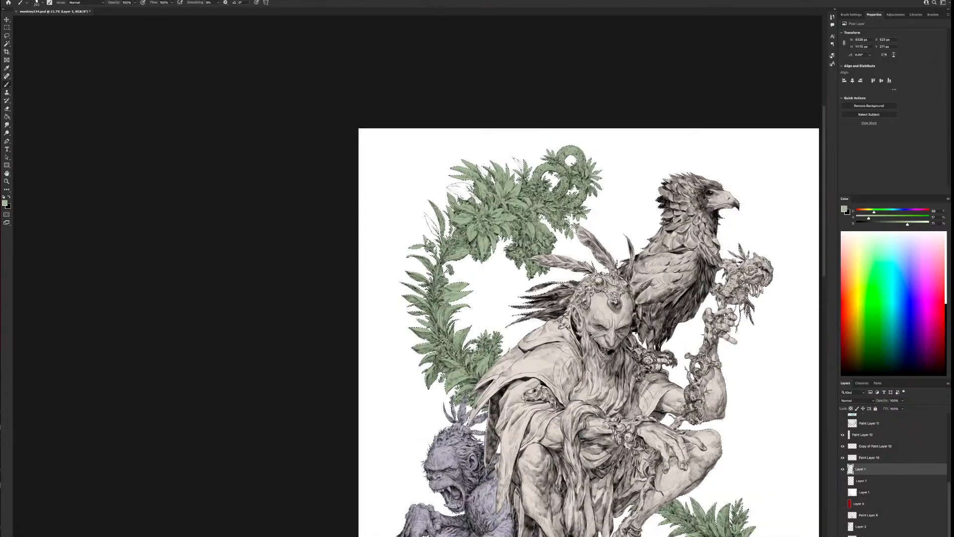
pyautogui.scroll(2, 596, 357)
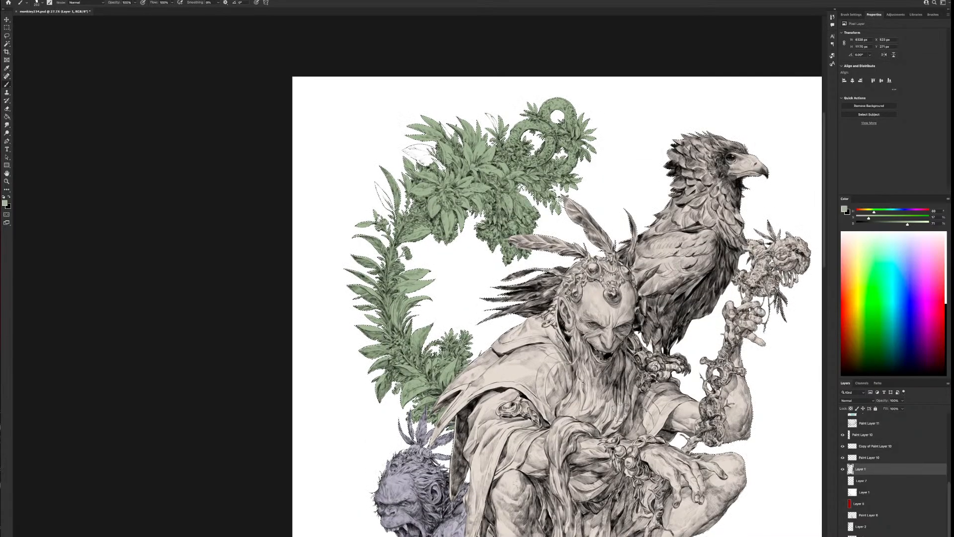
pyautogui.hotkey('ctrl', 'd')
# Select the stray green gap above the leaf below the large cluster with the Magic Wand, delete it, and deselect
pyautogui.scroll(1, 476, 224)
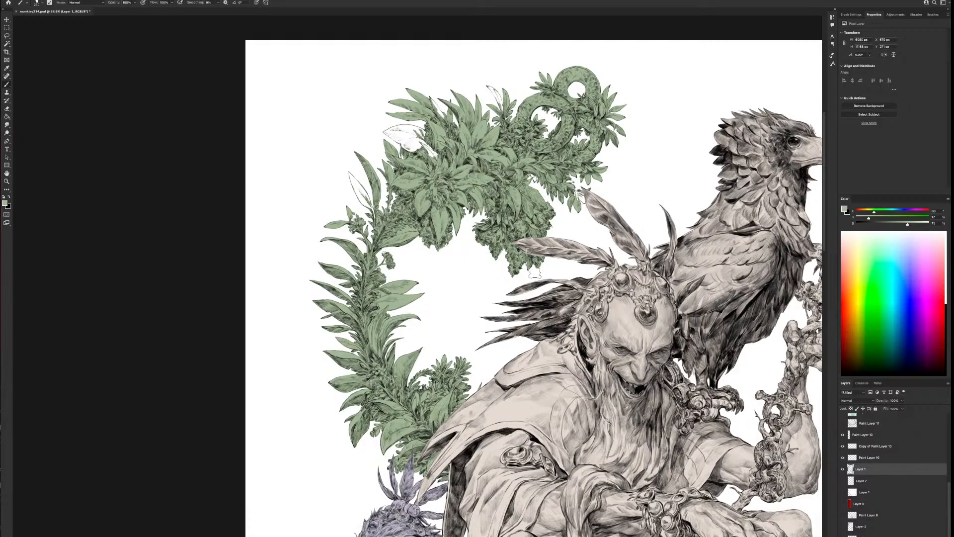
pyautogui.scroll(1, 534, 273)
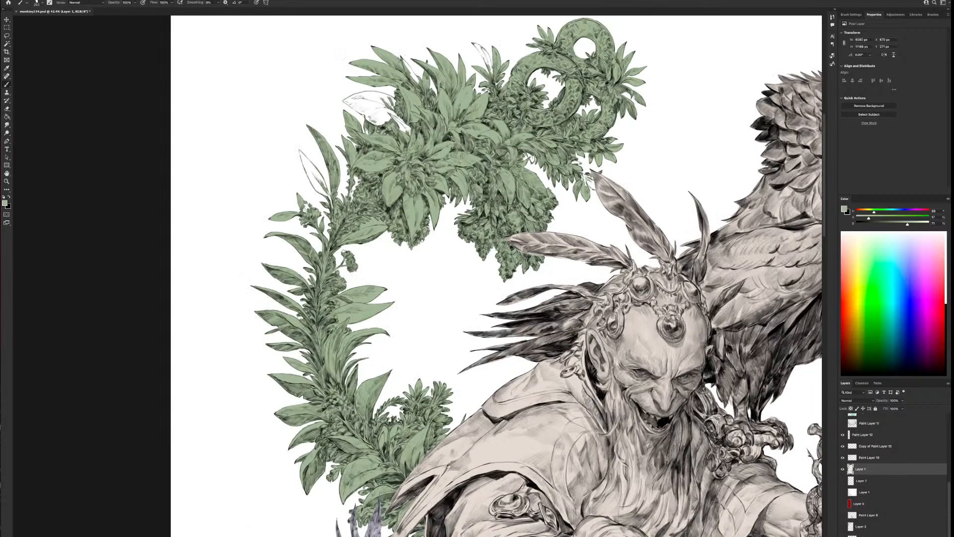
pyautogui.scroll(1, 390, 216)
pyautogui.moveTo(455, 221); pyautogui.dragTo(558, 278)
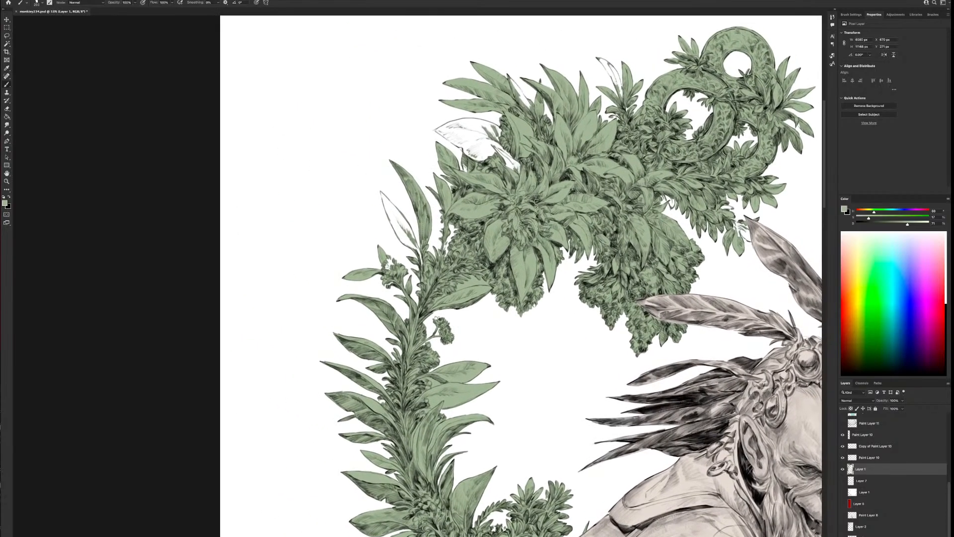
pyautogui.click(10, 45)
pyautogui.click(473, 280)
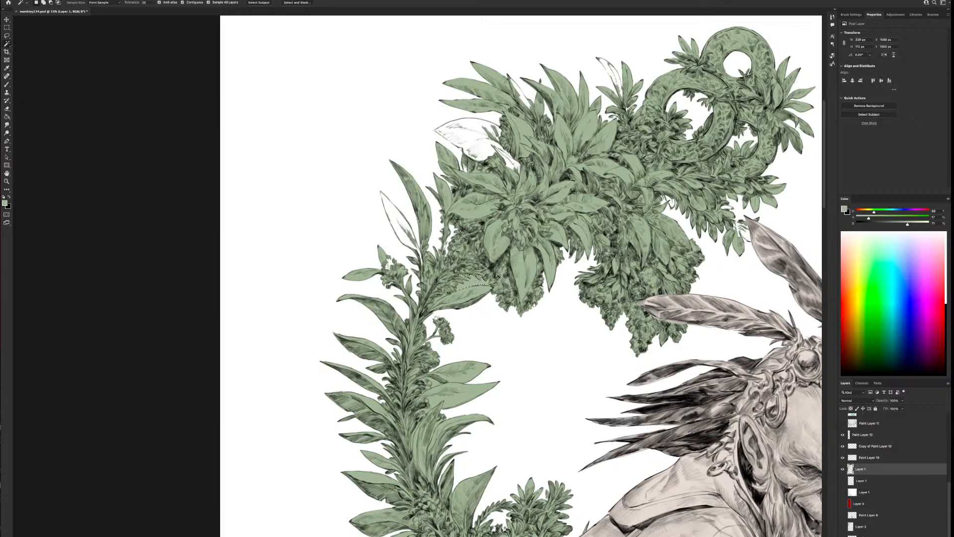
pyautogui.press('Delete')
pyautogui.hotkey('ctrl', 'd')
# Fill the unpainted slender leaf at the upper end of the curved stem with green using the Brush
pyautogui.press('b')
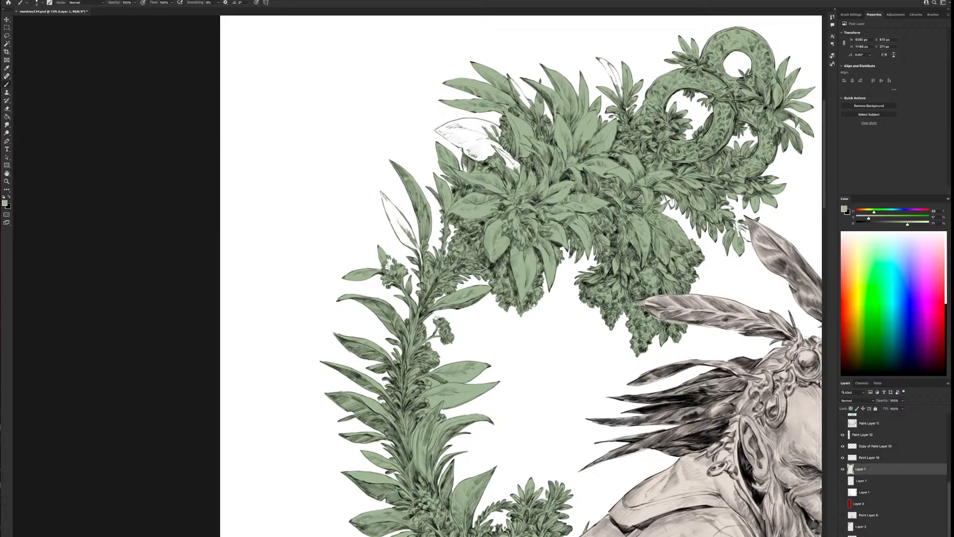
pyautogui.moveTo(382, 197); pyautogui.dragTo(421, 260)
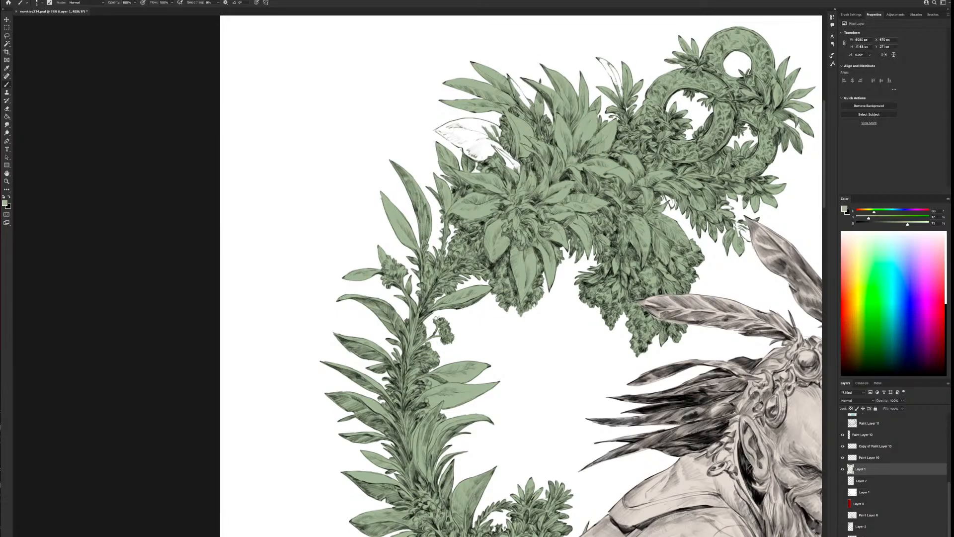
# Paint green over the inner part and along the outline of the broad white leaf on the large cluster, adjusting the brush size
pyautogui.moveTo(527, 168)
pyautogui.mouseDown()
pyautogui.moveTo(541, 297)
pyautogui.moveTo(484, 259)
pyautogui.mouseUp()
pyautogui.press(']')
pyautogui.press(']')
pyautogui.press(']')
pyautogui.press(']')
pyautogui.press(']')
pyautogui.press(']')
pyautogui.press(']')
pyautogui.press(']')
pyautogui.press(']')
pyautogui.press(']')
pyautogui.press(']')
pyautogui.press(']')
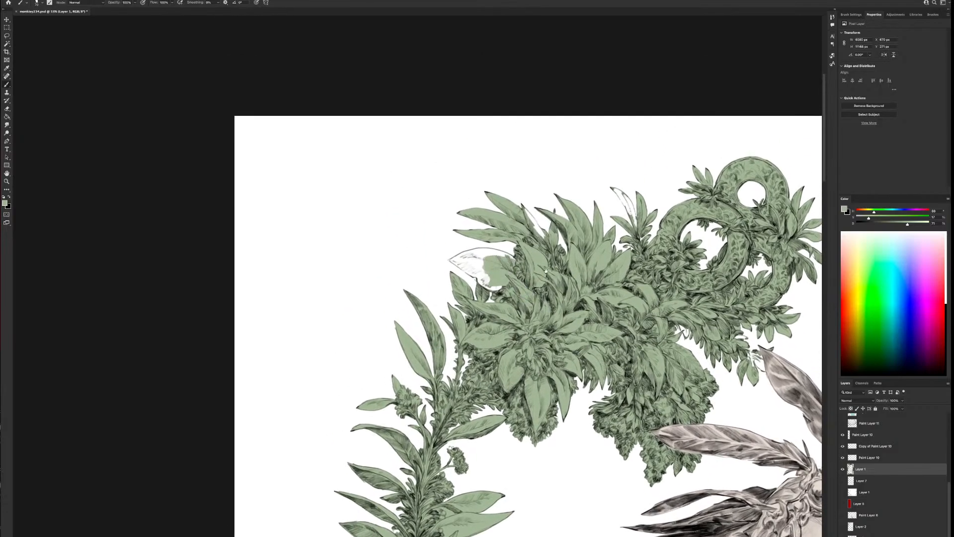
pyautogui.moveTo(547, 263); pyautogui.dragTo(673, 340)
pyautogui.press('[')
pyautogui.press('[')
pyautogui.press('[')
pyautogui.moveTo(639, 337); pyautogui.dragTo(582, 333)
pyautogui.press('[')
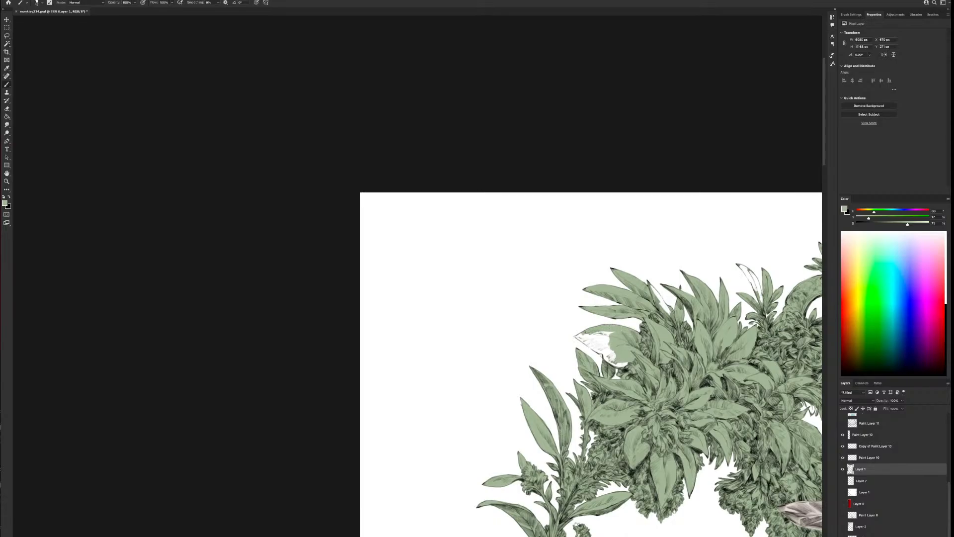
pyautogui.press('[')
pyautogui.press('[')
pyautogui.press('[')
pyautogui.press('[')
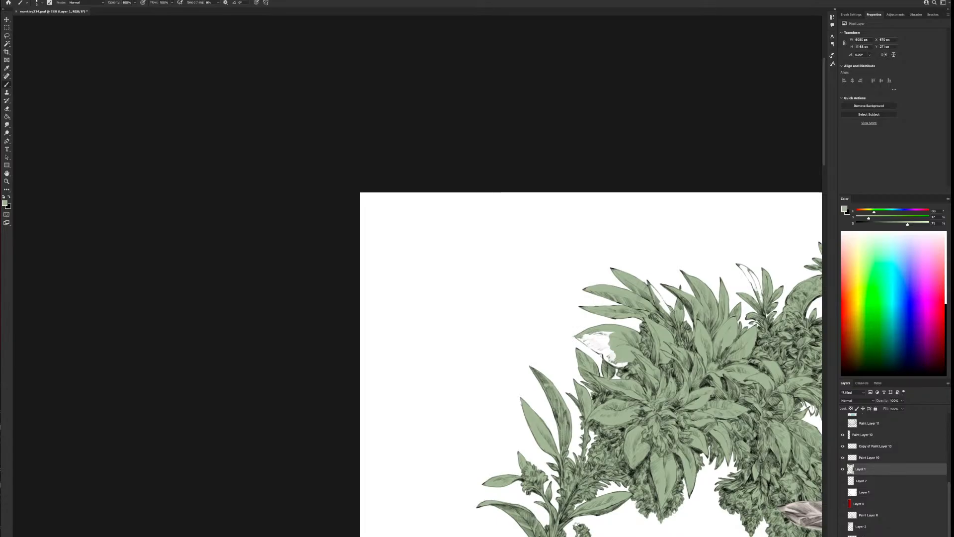
# Enlarge the brush and fill the rest of the broad leaf with green
pyautogui.press(']')
pyautogui.press(']')
pyautogui.press(']')
pyautogui.moveTo(599, 351)
pyautogui.mouseDown()
pyautogui.moveTo(613, 348)
pyautogui.moveTo(587, 337)
pyautogui.moveTo(627, 362)
pyautogui.mouseUp()
pyautogui.press(']')
pyautogui.press(']')
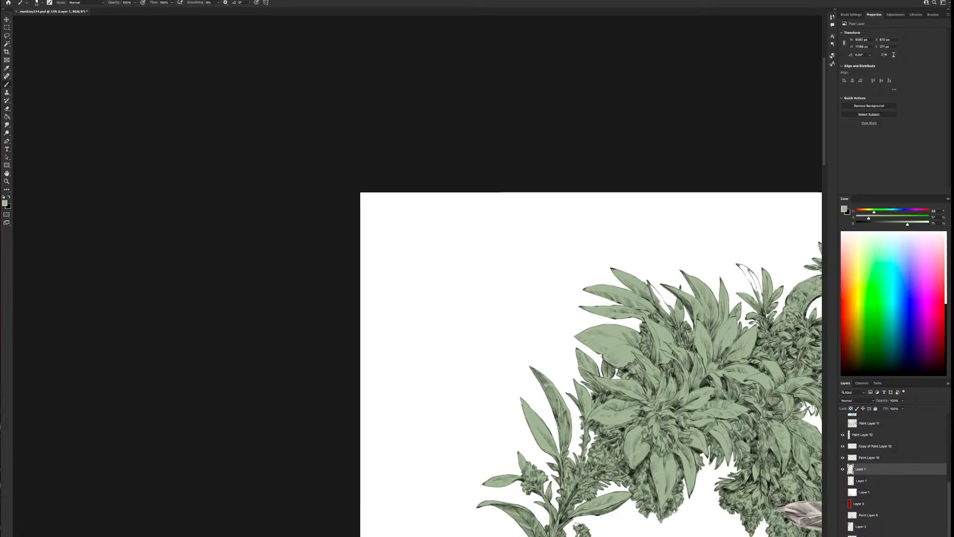
# Fill the remaining white leaf on the small sprig beside the serpent coils with green
pyautogui.moveTo(737, 351); pyautogui.dragTo(568, 265)
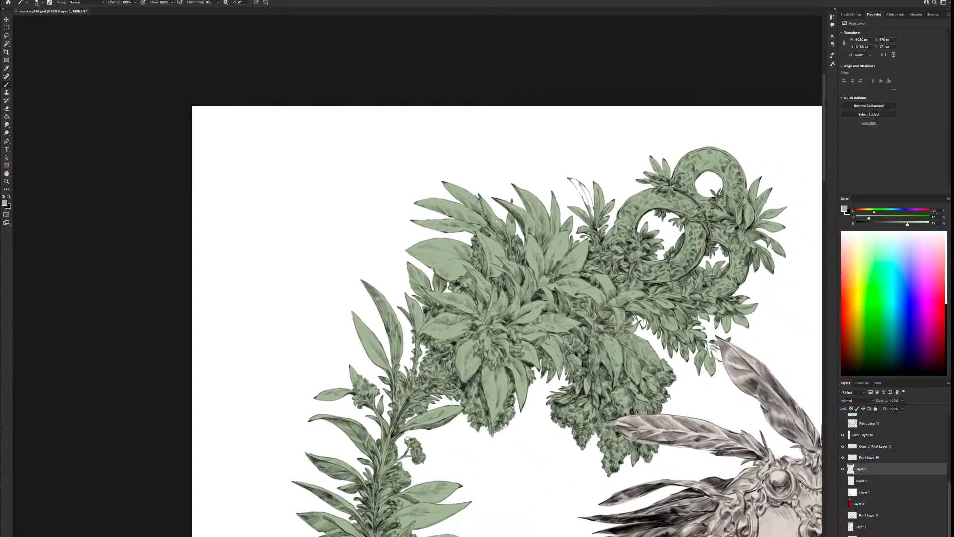
pyautogui.moveTo(702, 413); pyautogui.dragTo(556, 450)
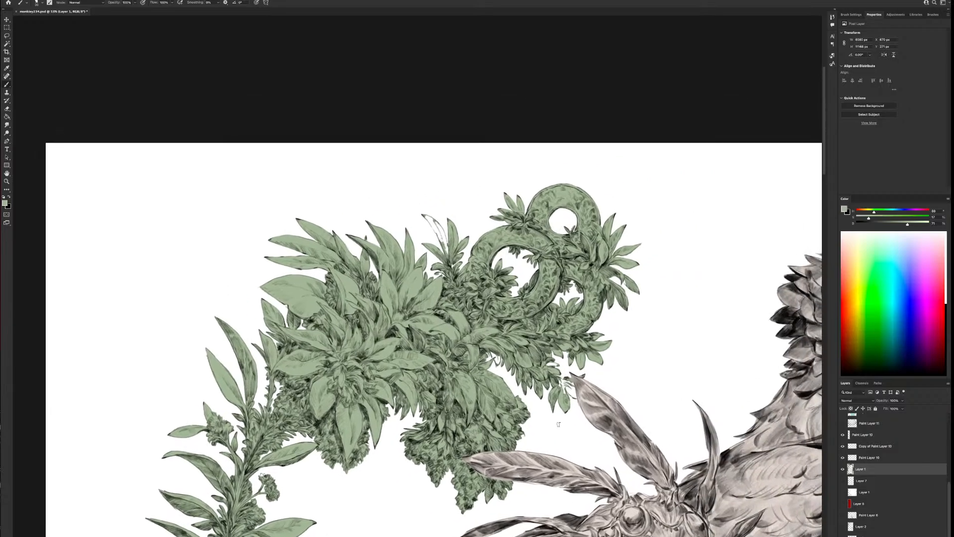
pyautogui.press('[')
pyautogui.press(']')
pyautogui.moveTo(426, 217)
pyautogui.mouseDown()
pyautogui.moveTo(443, 243)
pyautogui.moveTo(435, 224)
pyautogui.mouseUp()
pyautogui.press(']')
pyautogui.press(']')
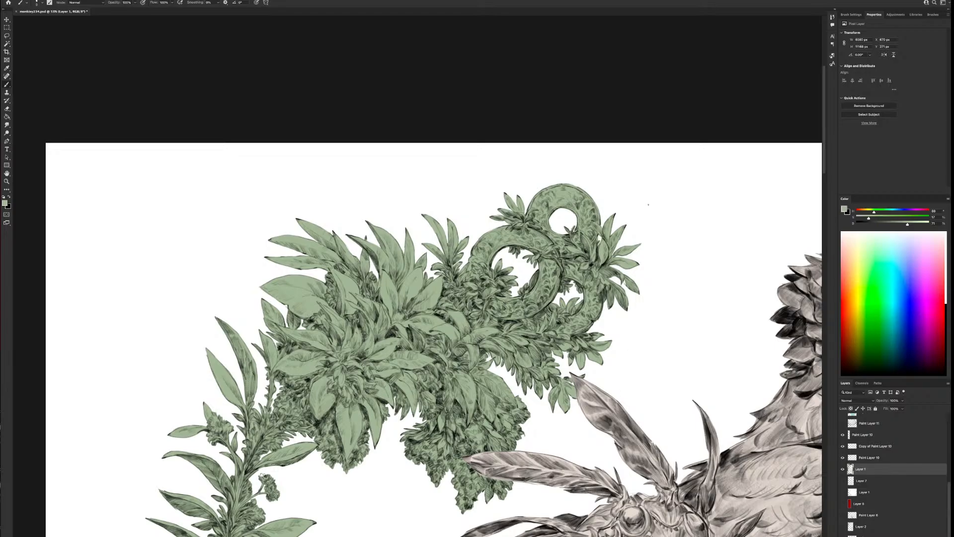
# Examine the green foliage across the whole illustration for gaps in the flat color
pyautogui.scroll(-2, 607, 466)
pyautogui.scroll(2, 660, 323)
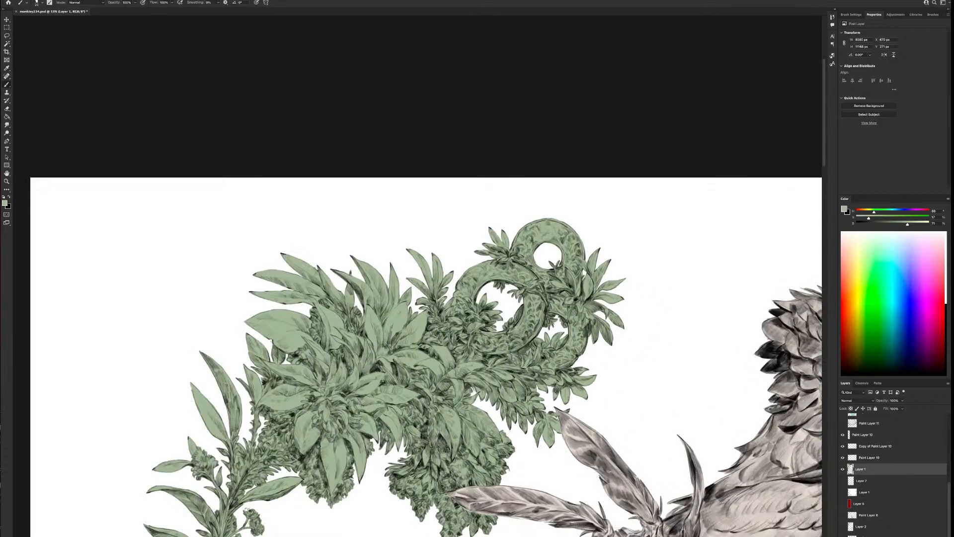
pyautogui.moveTo(543, 486); pyautogui.dragTo(613, 219)
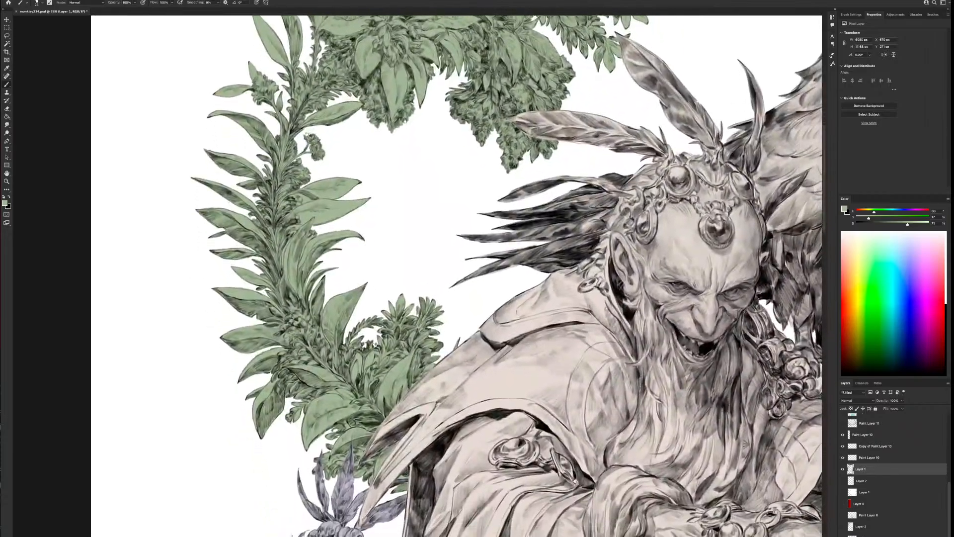
pyautogui.moveTo(574, 480); pyautogui.dragTo(559, 208)
pyautogui.scroll(-5, 649, 432)
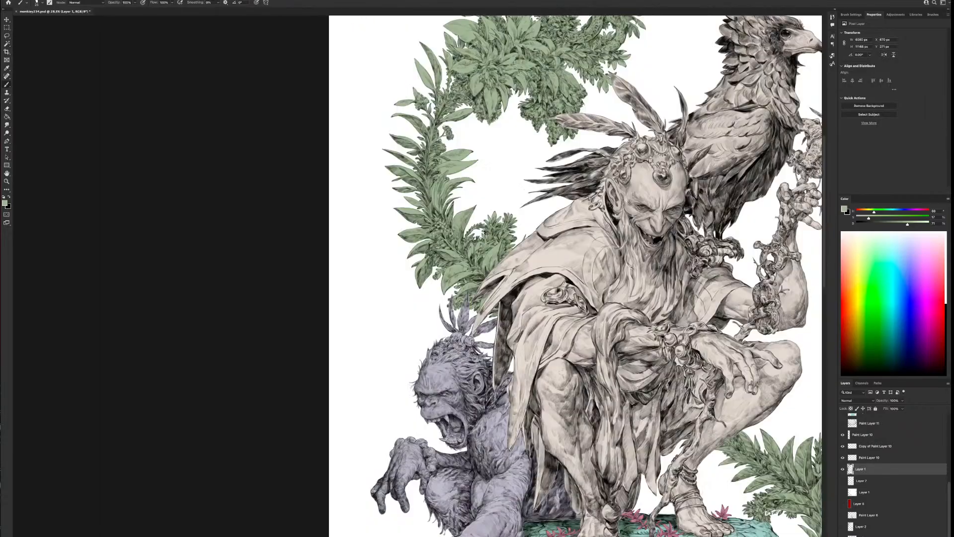
pyautogui.moveTo(737, 446); pyautogui.dragTo(526, 378)
pyautogui.scroll(-2, 595, 438)
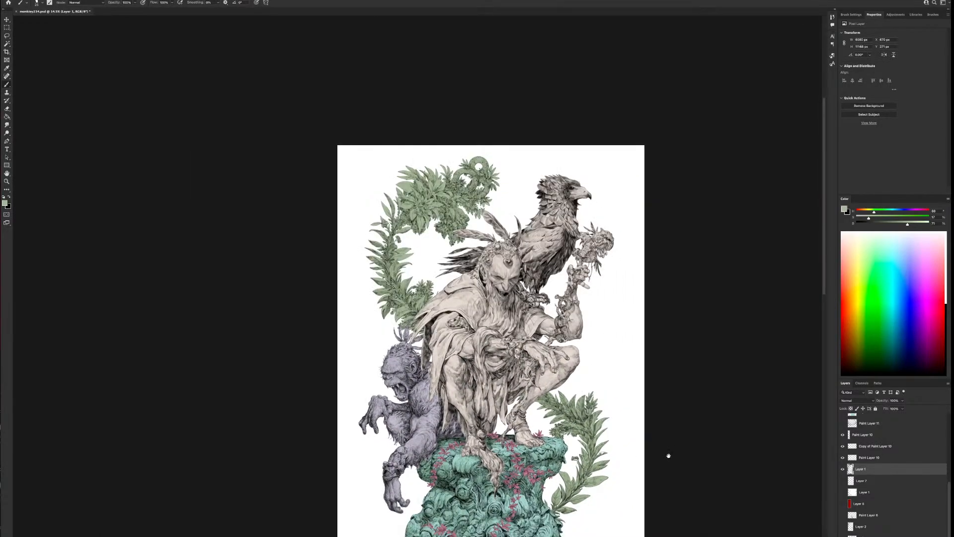
pyautogui.moveTo(667, 453); pyautogui.dragTo(589, 320)
pyautogui.scroll(-1, 590, 323)
pyautogui.scroll(-1, 544, 361)
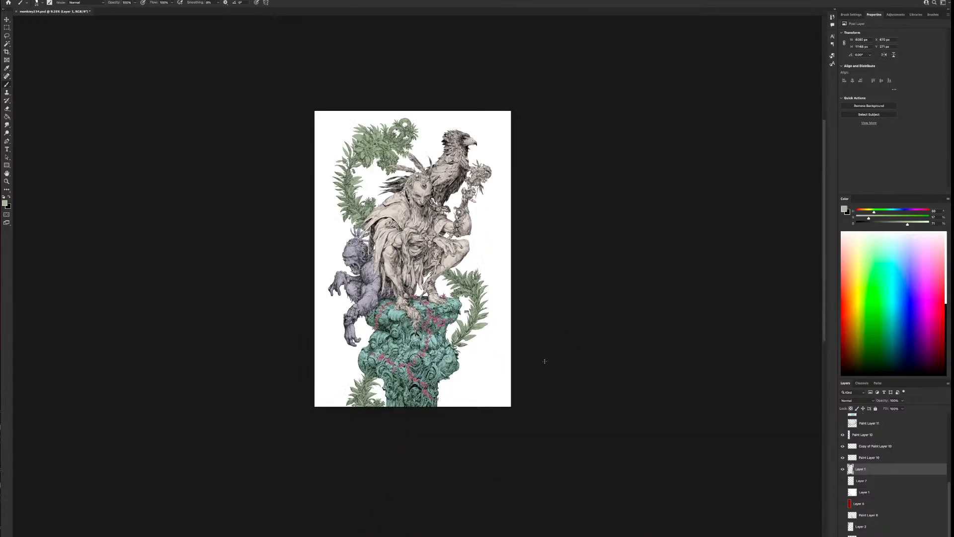
pyautogui.scroll(2, 545, 361)
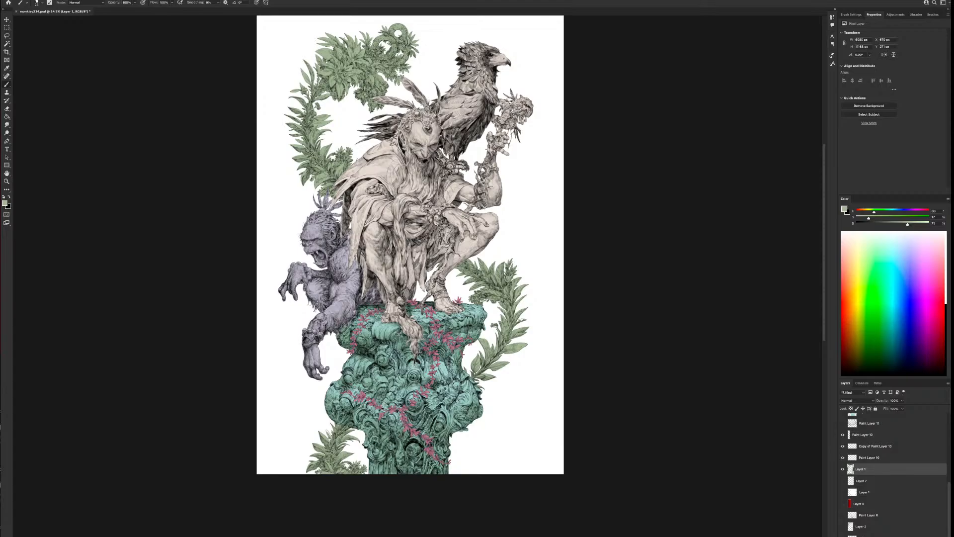
# Fill the unpainted narrow leaf on the plant at the pillar's lower left with the foliage green
pyautogui.scroll(10, 398, 446)
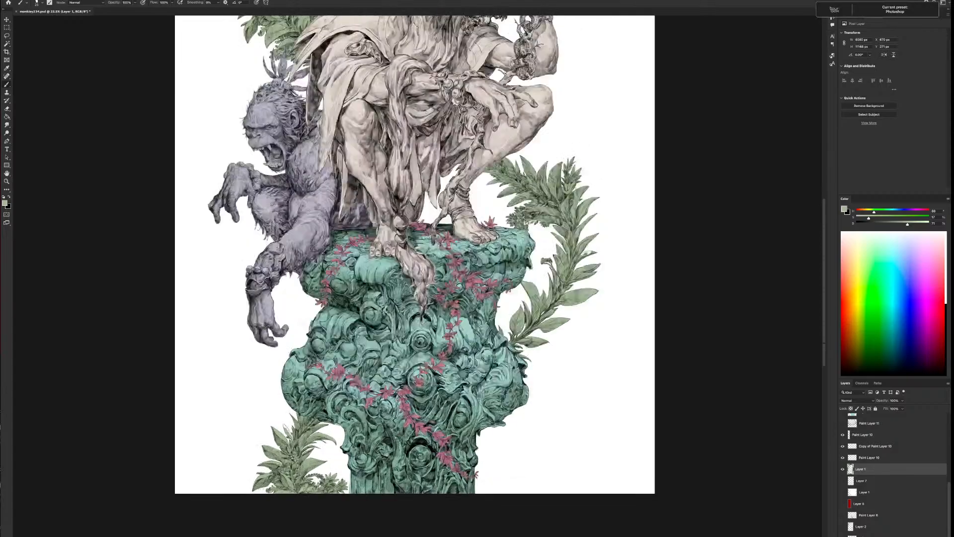
pyautogui.moveTo(343, 440); pyautogui.dragTo(582, 284)
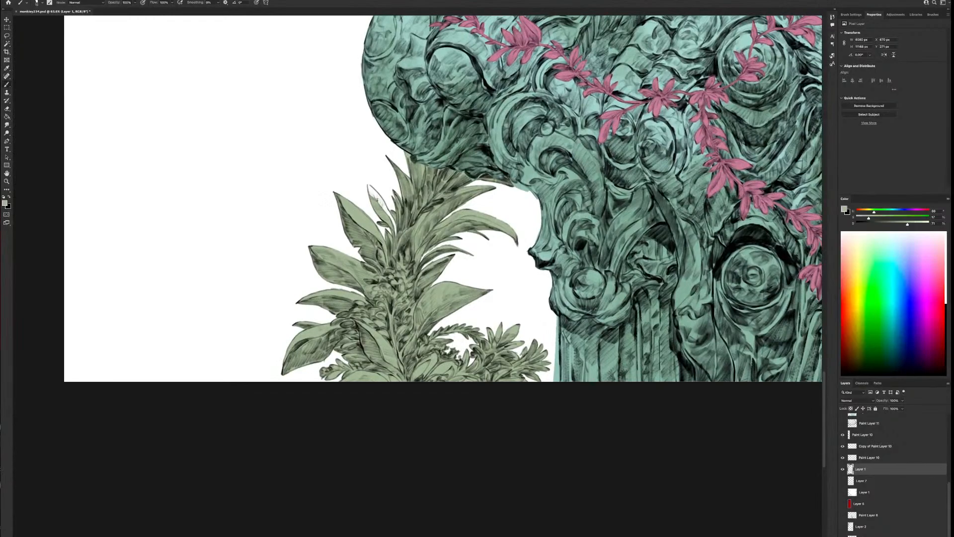
pyautogui.moveTo(373, 197)
pyautogui.mouseDown()
pyautogui.moveTo(371, 177)
pyautogui.moveTo(394, 227)
pyautogui.mouseUp()
pyautogui.press(']')
pyautogui.press(']')
pyautogui.scroll(-6, 412, 182)
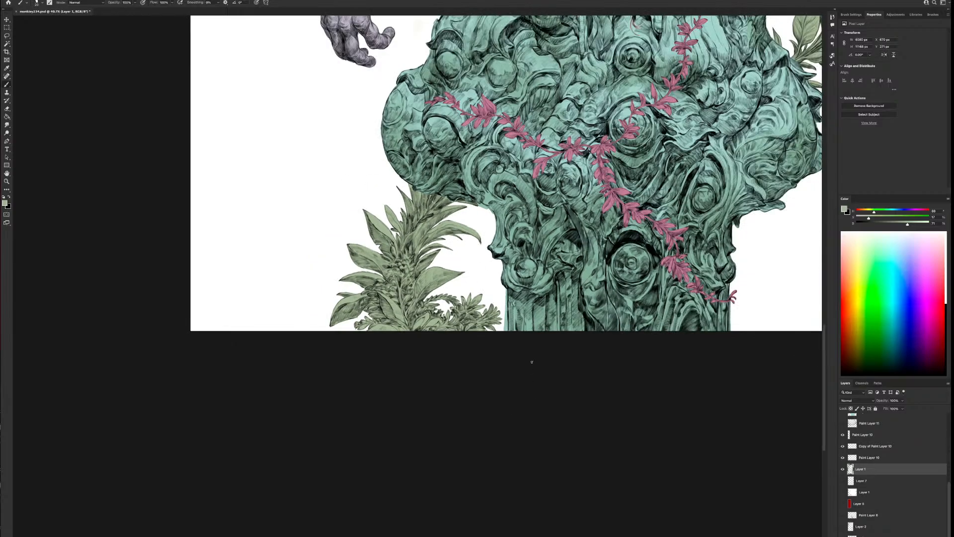
# Paint green over the remaining white spot on the leafy branch right of the pillar, adjusting the brush size
pyautogui.moveTo(600, 272); pyautogui.dragTo(389, 492)
pyautogui.scroll(-4, 440, 415)
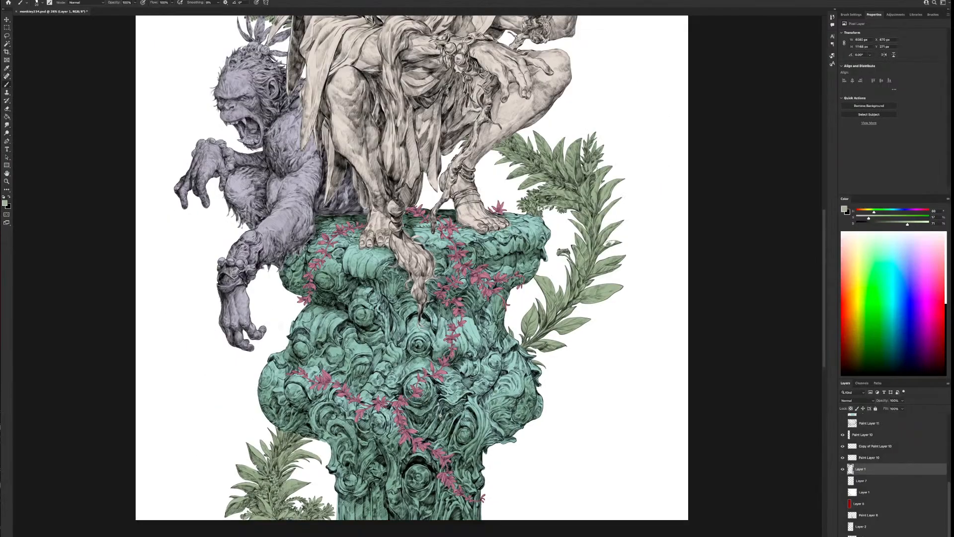
pyautogui.scroll(7, 490, 371)
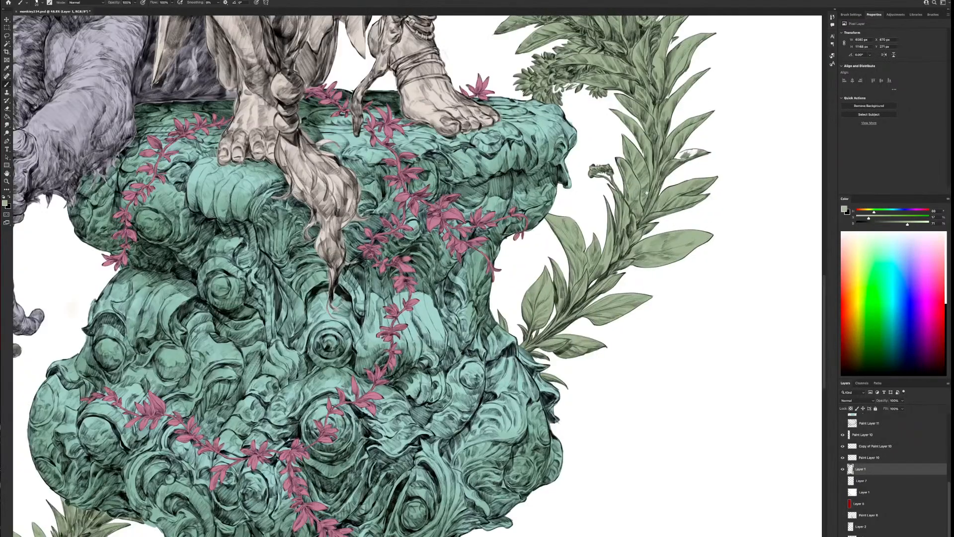
pyautogui.moveTo(647, 192); pyautogui.dragTo(497, 366)
pyautogui.press(']')
pyautogui.press(']')
pyautogui.moveTo(404, 265); pyautogui.dragTo(410, 265)
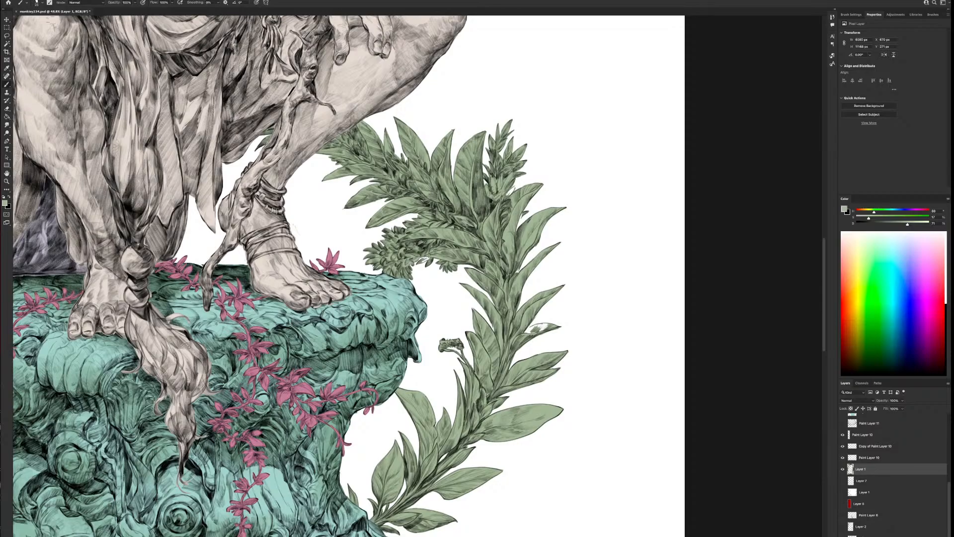
pyautogui.press('[')
pyautogui.moveTo(542, 328); pyautogui.dragTo(529, 331)
pyautogui.scroll(-5, 512, 376)
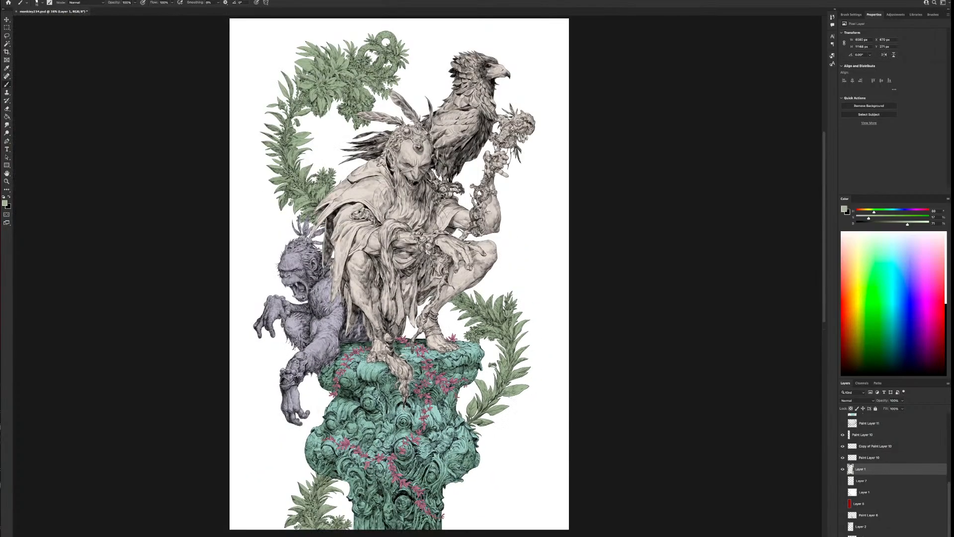
# Start a Color Balance adjustment on the green foliage layer and shift its color toward cyan, green and blue
pyautogui.scroll(-2, 510, 396)
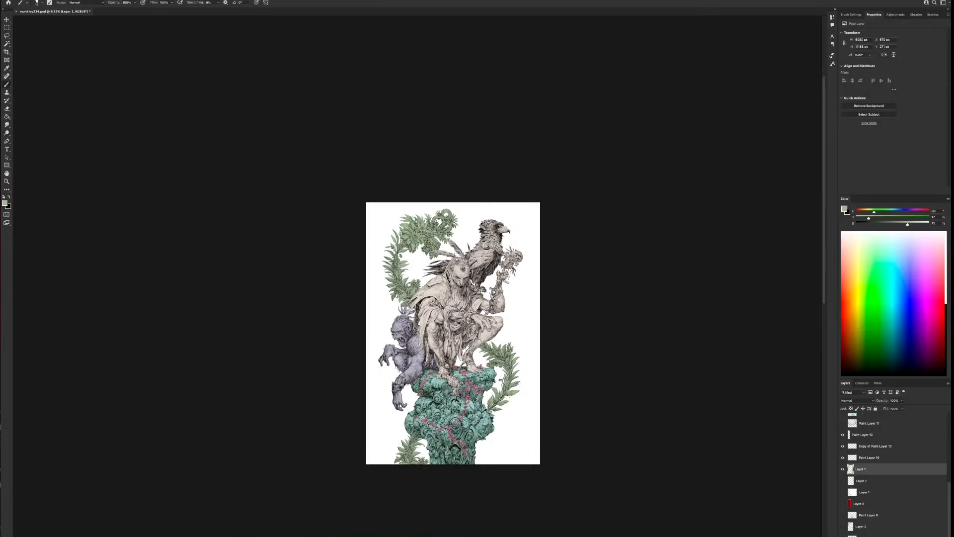
pyautogui.scroll(2, 498, 392)
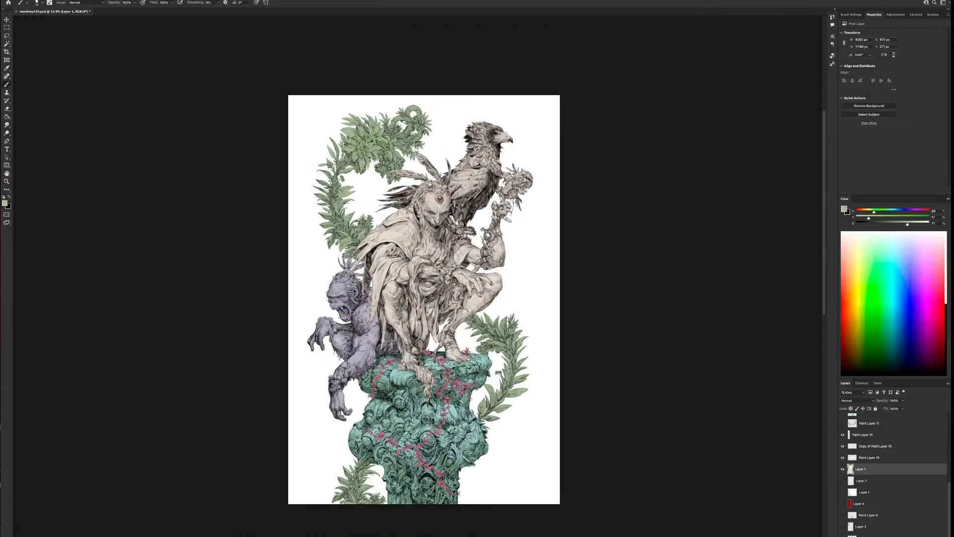
pyautogui.moveTo(458, 261); pyautogui.dragTo(481, 306)
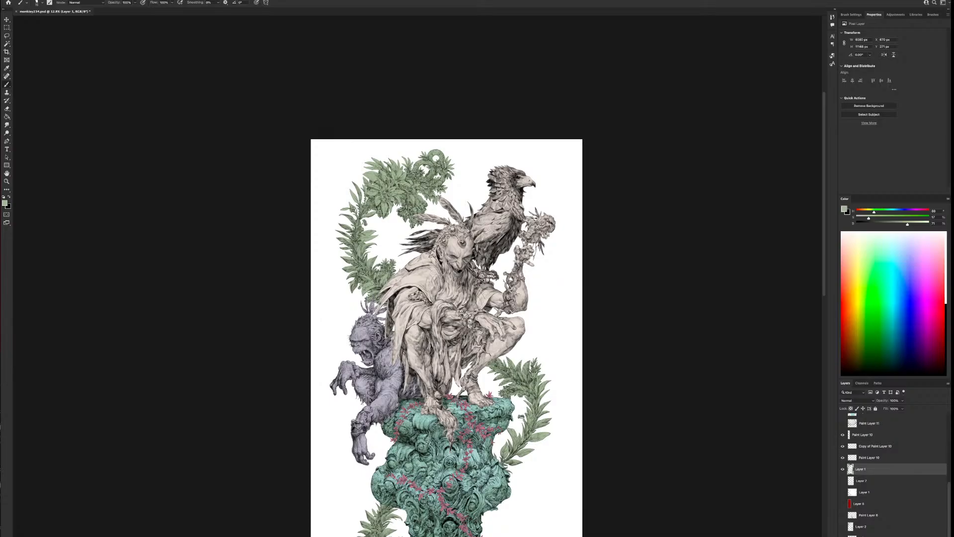
pyautogui.scroll(1, 521, 404)
pyautogui.moveTo(542, 455); pyautogui.dragTo(544, 386)
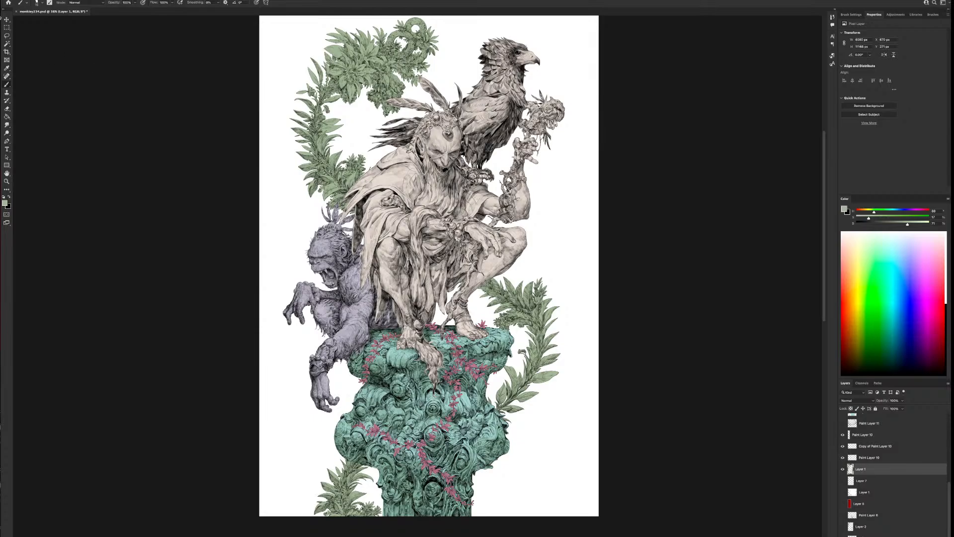
pyautogui.click(0, 0)
pyautogui.moveTo(2, 3)
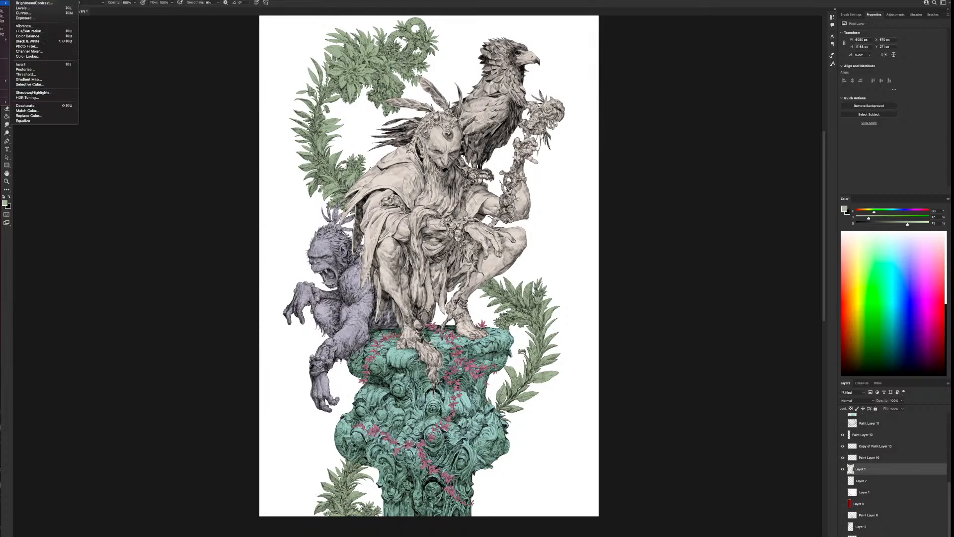
pyautogui.click(35, 37)
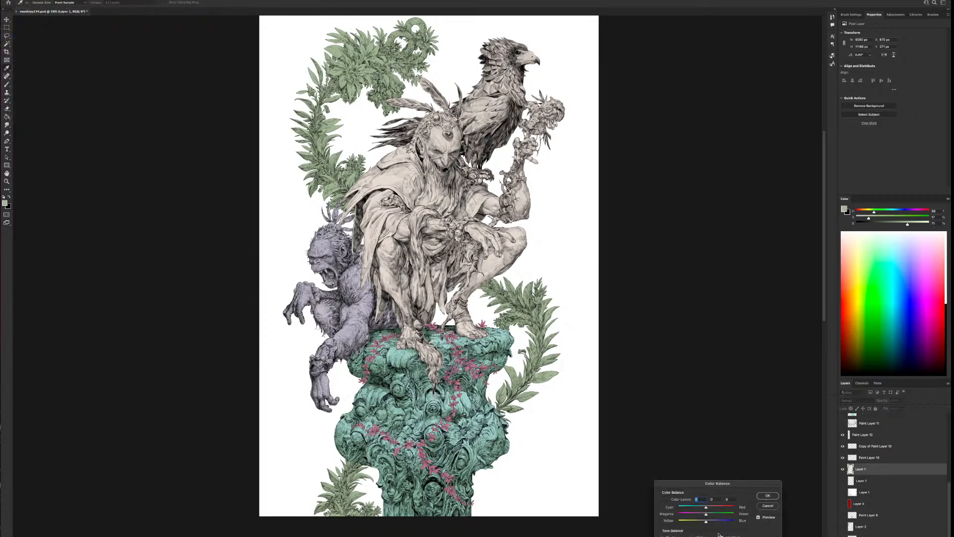
pyautogui.moveTo(714, 521)
pyautogui.mouseDown()
pyautogui.moveTo(693, 507)
pyautogui.moveTo(723, 511)
pyautogui.moveTo(701, 513)
pyautogui.mouseUp()
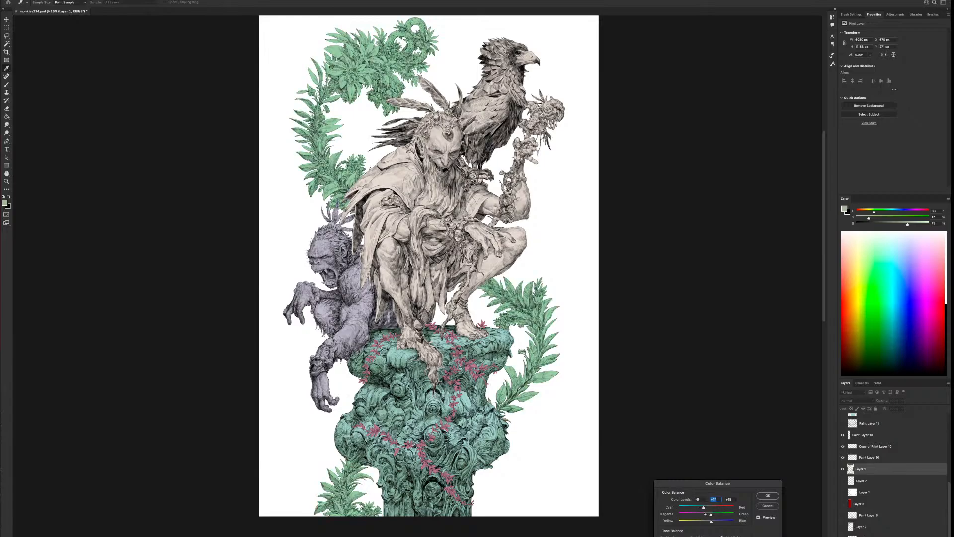
# Rebalance the foliage to a fresh, warmer green, compare it with the original color, and apply the Color Balance
pyautogui.click(704, 508)
pyautogui.moveTo(697, 516); pyautogui.dragTo(688, 517)
pyautogui.moveTo(714, 508)
pyautogui.mouseDown()
pyautogui.moveTo(677, 521)
pyautogui.moveTo(703, 521)
pyautogui.mouseUp()
pyautogui.click(709, 510)
pyautogui.moveTo(702, 515); pyautogui.dragTo(709, 514)
pyautogui.click(709, 509)
pyautogui.moveTo(704, 521); pyautogui.dragTo(706, 522)
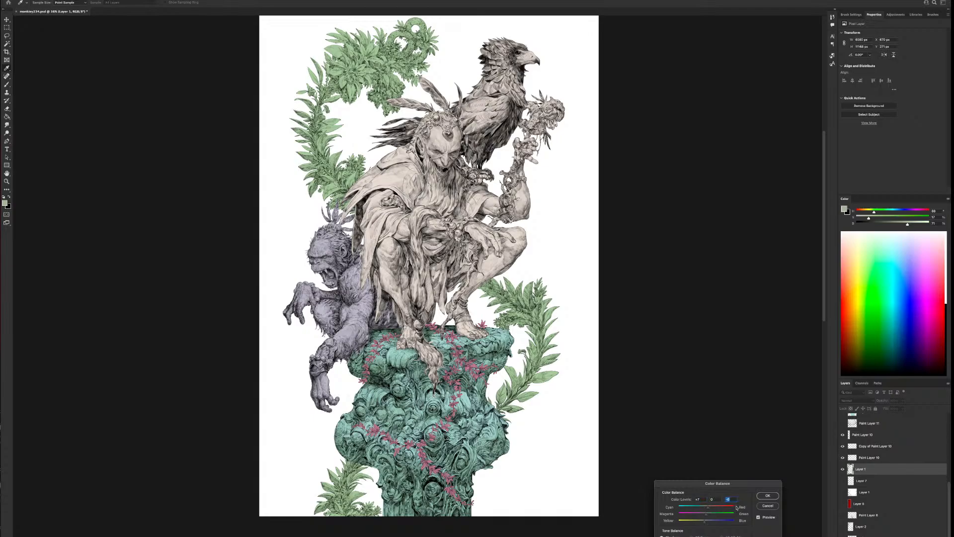
pyautogui.click(759, 517)
pyautogui.click(758, 517)
pyautogui.click(768, 496)
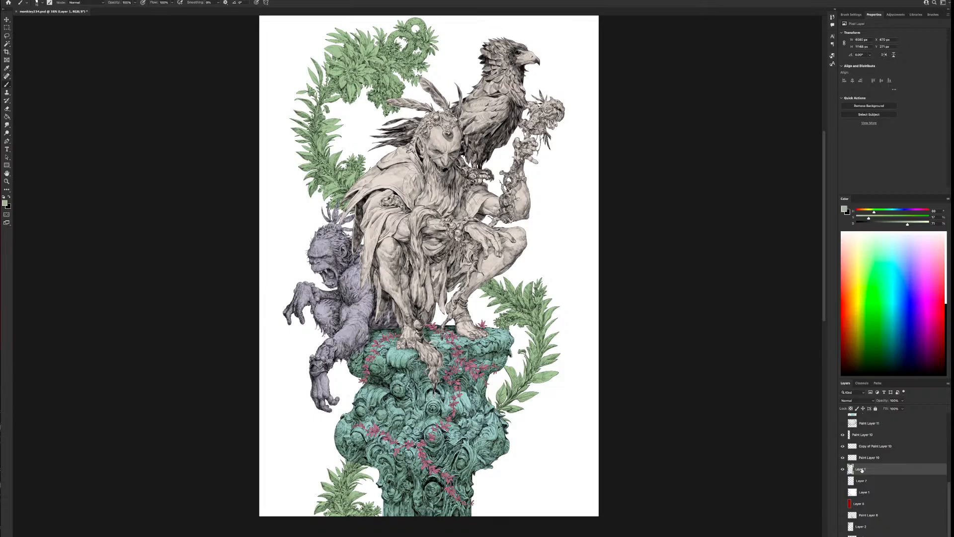
# Identify the flat color layers by switching their visibility and merge the copied paint layer into the one beneath it
pyautogui.click(843, 470)
pyautogui.click(843, 469)
pyautogui.click(842, 457)
pyautogui.click(842, 457)
pyautogui.click(872, 446)
pyautogui.press('super+e')
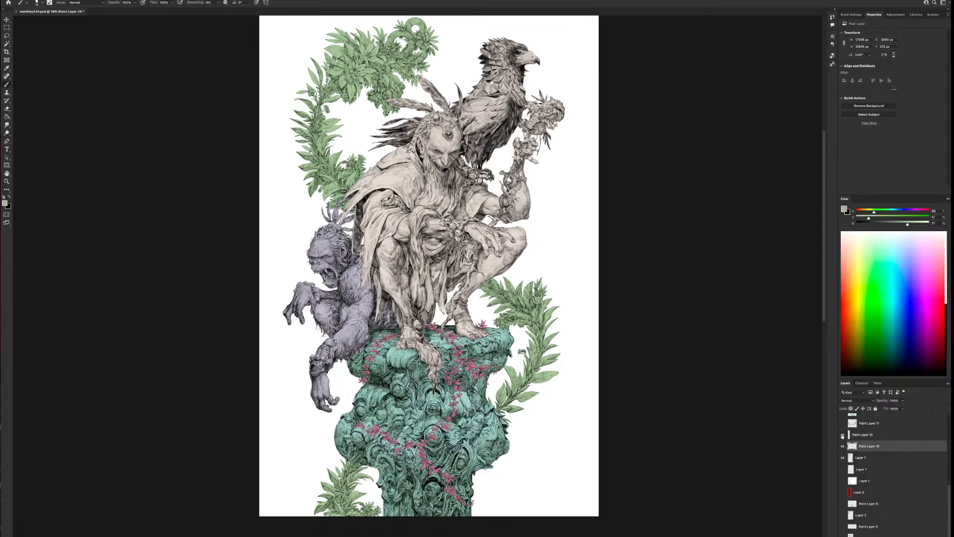
# Merge the narrow paint layer above into the combined paint layer and check the merged layer's content
pyautogui.click(843, 435)
pyautogui.click(843, 434)
pyautogui.click(868, 438)
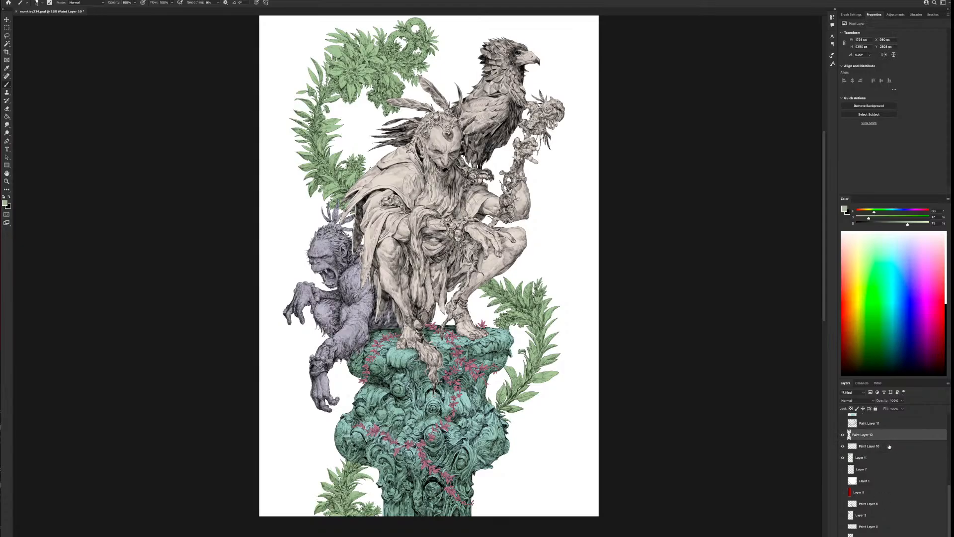
pyautogui.press('super+e')
pyautogui.click(843, 446)
pyautogui.click(843, 445)
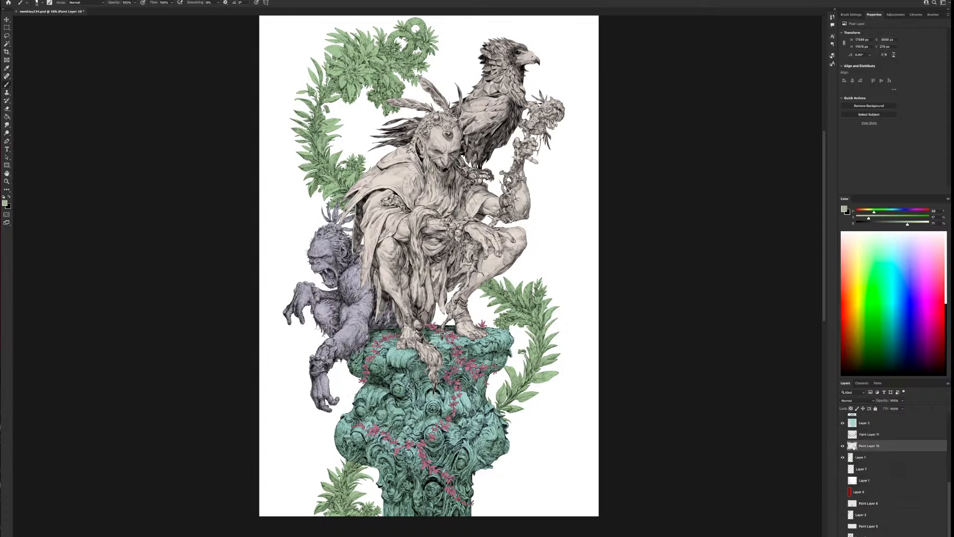
# Add a Selective Color adjustment masked to the foliage and adjust the ink components of its Blacks
pyautogui.keyDown('super'); pyautogui.click(852, 446); pyautogui.keyUp('super')
pyautogui.click(908, 536)
pyautogui.click(923, 536)
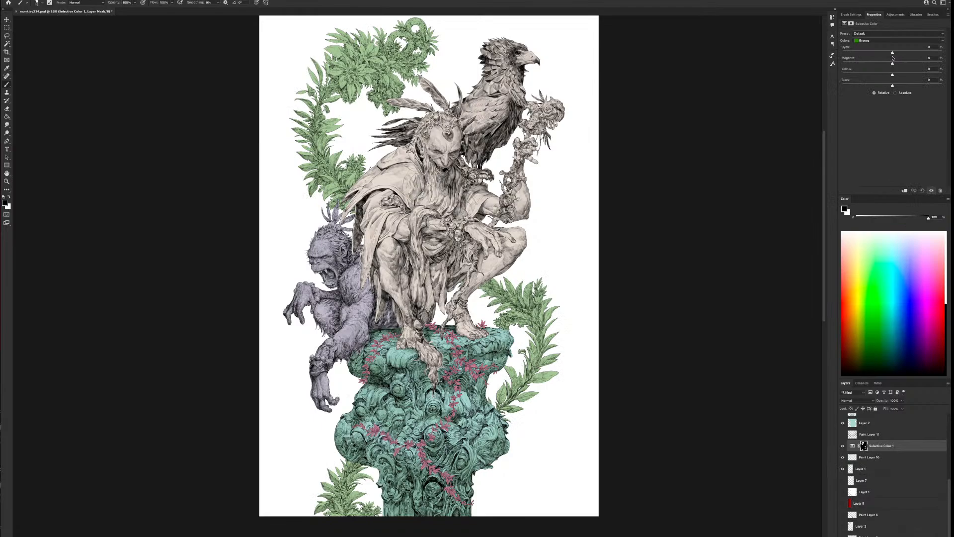
pyautogui.click(884, 41)
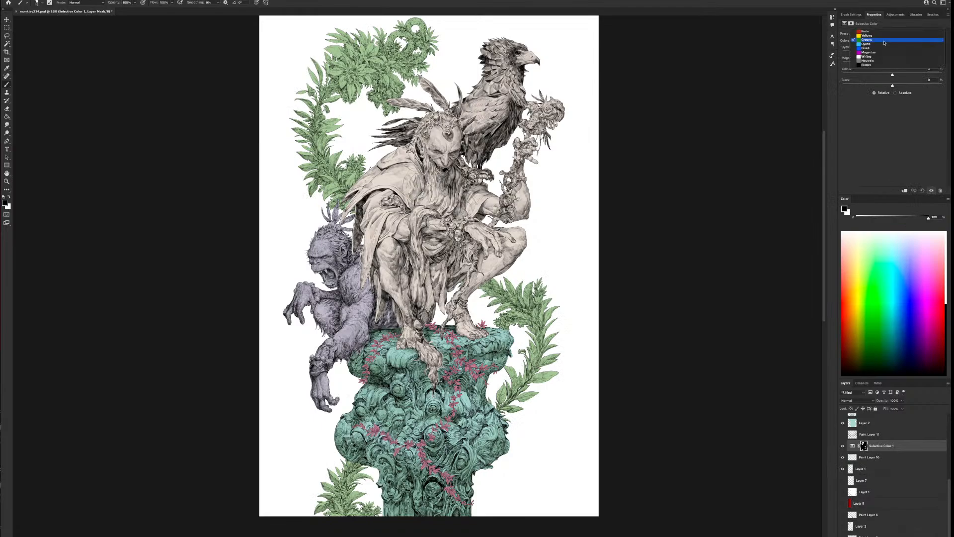
pyautogui.click(874, 65)
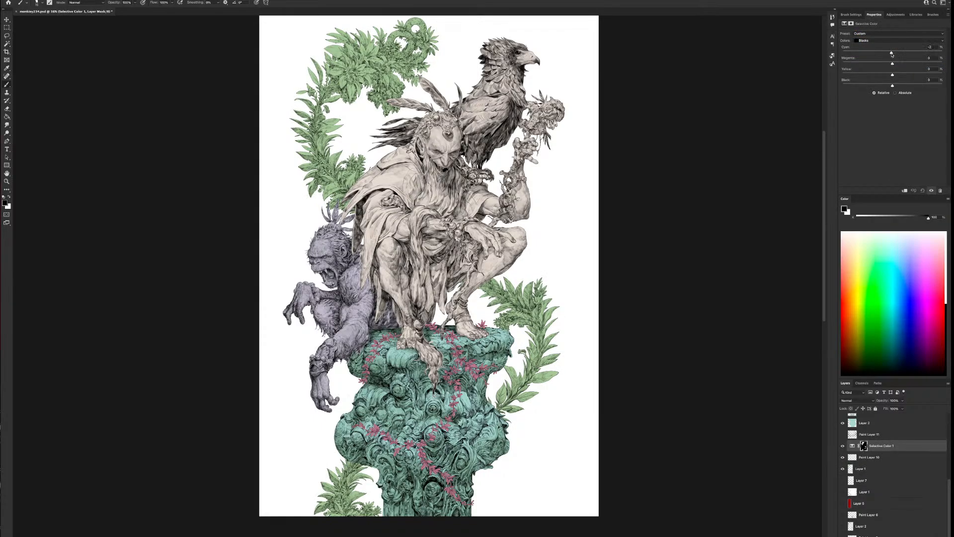
pyautogui.moveTo(892, 52)
pyautogui.mouseDown()
pyautogui.moveTo(872, 52)
pyautogui.moveTo(902, 75)
pyautogui.moveTo(899, 63)
pyautogui.mouseUp()
# Shift the foliage Neutrals toward a yellower green and lower the Yellow in the Whites of the Selective Color adjustment
pyautogui.click(883, 41)
pyautogui.click(882, 38)
pyautogui.moveTo(899, 74); pyautogui.dragTo(888, 50)
pyautogui.click(886, 40)
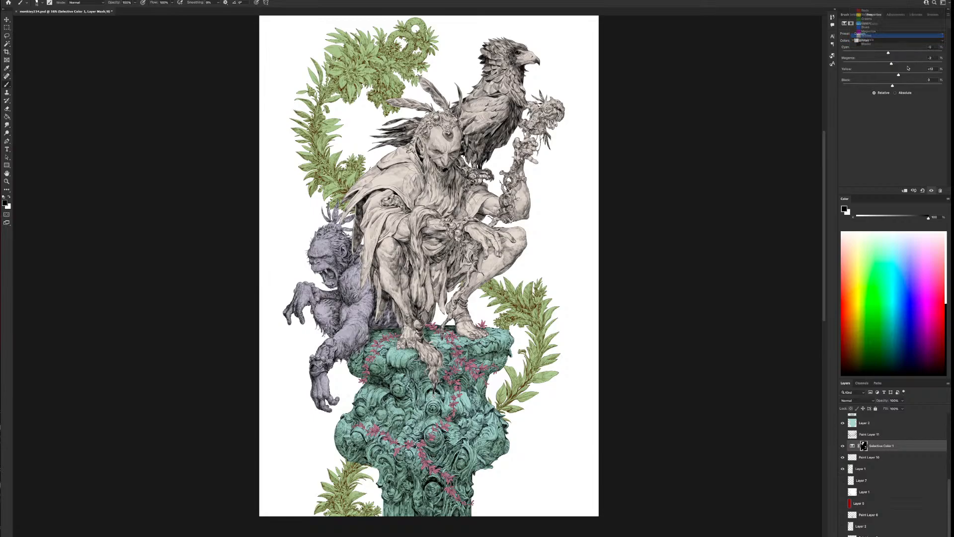
pyautogui.click(890, 34)
pyautogui.moveTo(890, 75)
pyautogui.mouseDown()
pyautogui.moveTo(844, 80)
pyautogui.moveTo(883, 83)
pyautogui.mouseUp()
# Compare the foliage with and without the Selective Color adjustment and leave that adjustment hidden
pyautogui.click(843, 446)
pyautogui.click(843, 447)
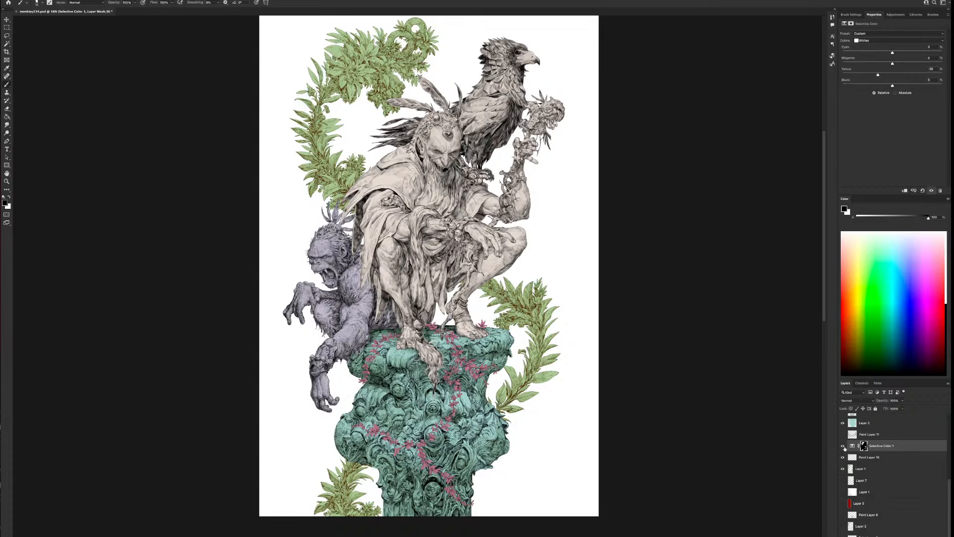
pyautogui.click(843, 448)
# Add a new layer above the green foliage layer and clip it to the foliage
pyautogui.click(843, 469)
pyautogui.click(843, 469)
pyautogui.click(873, 472)
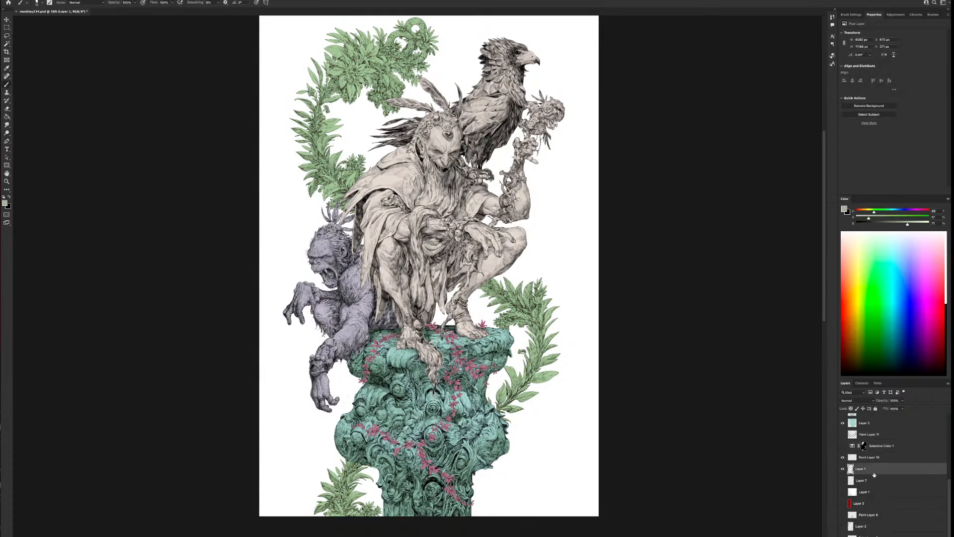
pyautogui.click(910, 535)
pyautogui.rightClick(866, 470)
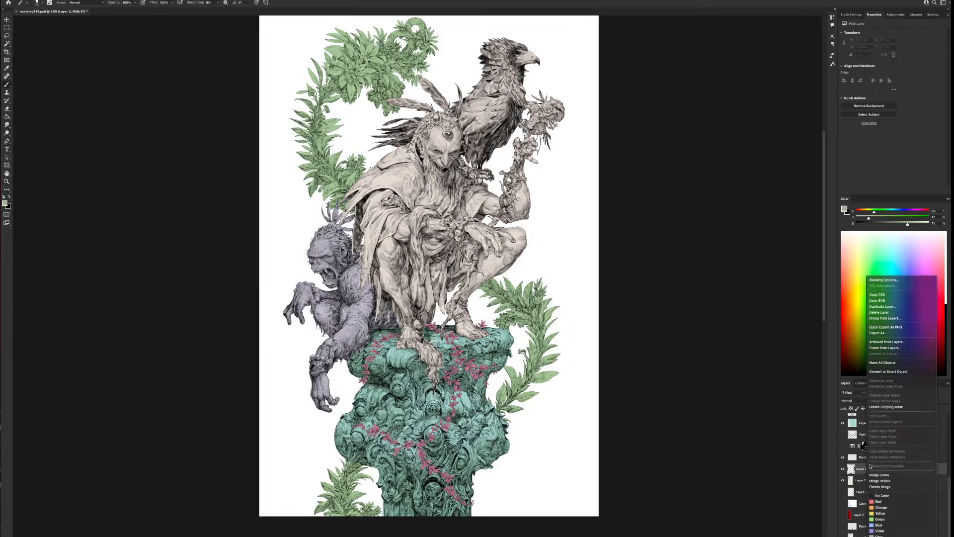
pyautogui.click(883, 408)
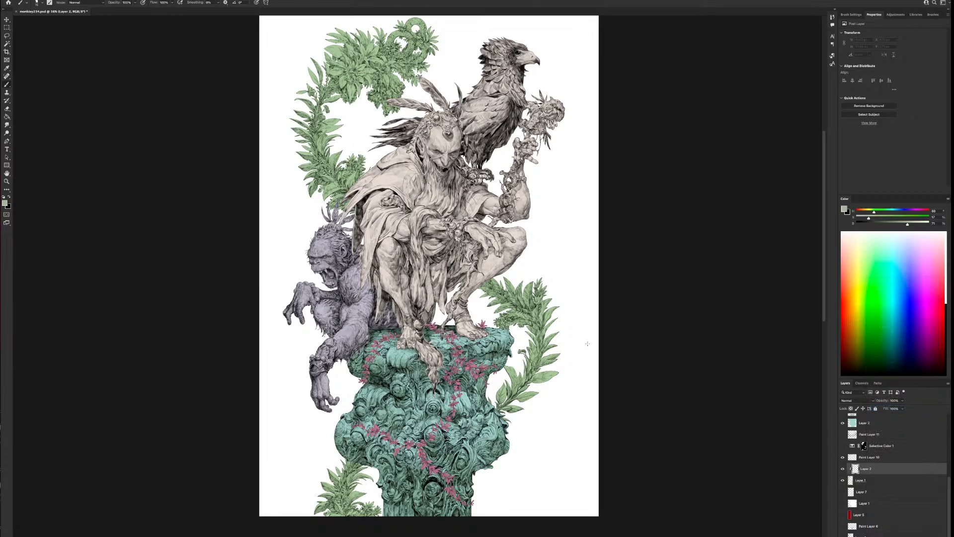
# Choose the Sampled Brush 41 preset, sample the pillar's teal and raise the color's saturation
pyautogui.rightClick(629, 326)
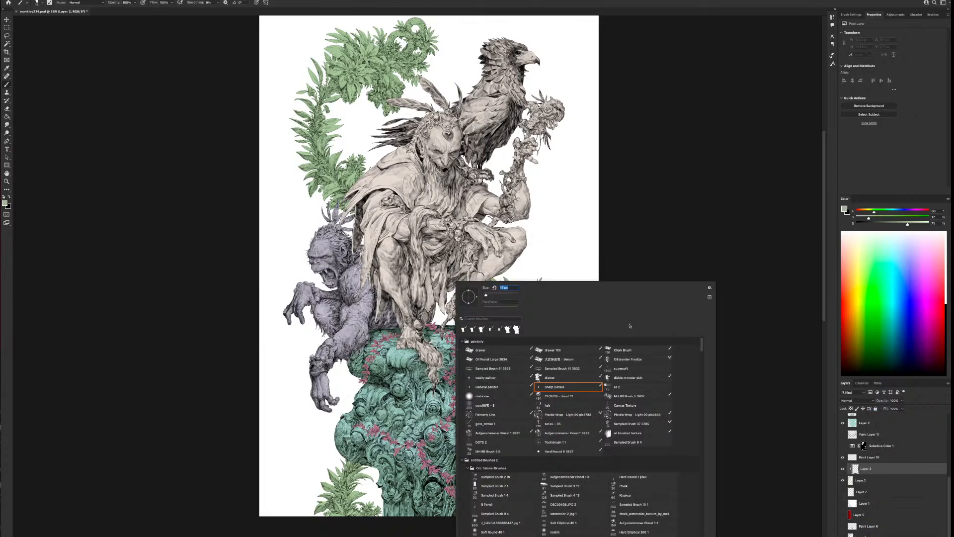
pyautogui.click(500, 367)
pyautogui.press('Return')
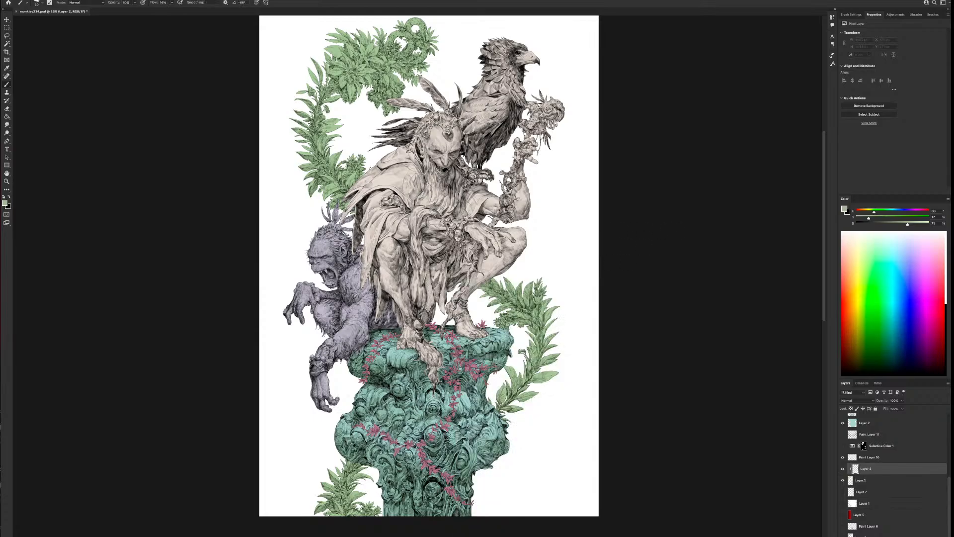
pyautogui.keyDown('alt'); pyautogui.click(509, 386); pyautogui.keyUp('alt')
pyautogui.moveTo(875, 213)
pyautogui.mouseDown()
pyautogui.moveTo(885, 213)
pyautogui.moveTo(879, 219)
pyautogui.mouseUp()
# Enlarge the brush and paint soft teal over the lower-left plant and the branch right of the pillar
pyautogui.press(']')
pyautogui.press(']')
pyautogui.press(']')
pyautogui.press(']')
pyautogui.press(']')
pyautogui.press(']')
pyautogui.moveTo(373, 498)
pyautogui.mouseDown()
pyautogui.moveTo(377, 515)
pyautogui.moveTo(359, 526)
pyautogui.moveTo(317, 527)
pyautogui.moveTo(330, 524)
pyautogui.mouseUp()
pyautogui.press(']')
pyautogui.press(']')
pyautogui.press(']')
pyautogui.moveTo(515, 410); pyautogui.dragTo(497, 420)
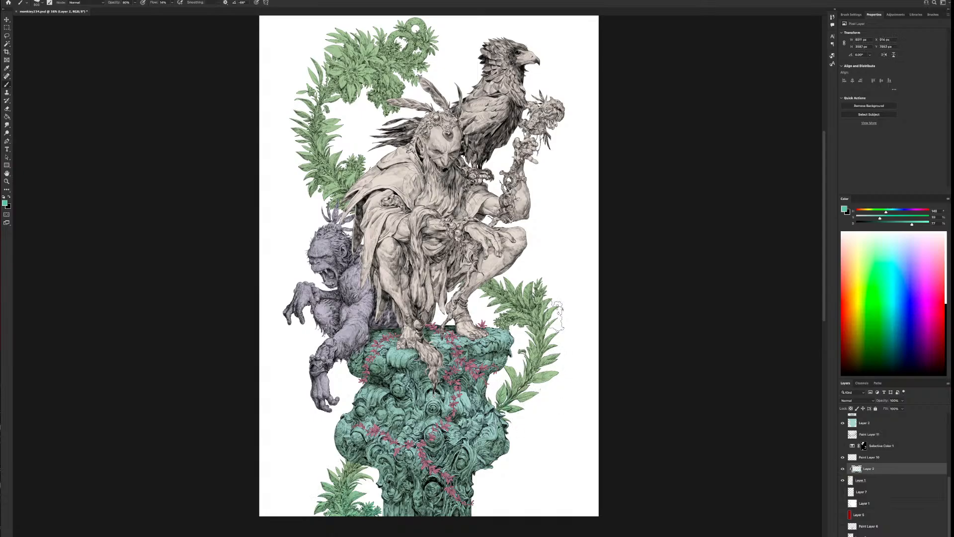
pyautogui.moveTo(555, 315)
pyautogui.mouseDown()
pyautogui.moveTo(507, 329)
pyautogui.moveTo(557, 326)
pyautogui.mouseUp()
# Paint teal variation over the sprig behind the shoulder and the underside of the upper-left wreath, adjusting the brush size
pyautogui.moveTo(364, 170); pyautogui.dragTo(361, 188)
pyautogui.press('[')
pyautogui.moveTo(393, 89)
pyautogui.mouseDown()
pyautogui.moveTo(387, 100)
pyautogui.moveTo(398, 104)
pyautogui.moveTo(385, 110)
pyautogui.moveTo(320, 107)
pyautogui.moveTo(295, 153)
pyautogui.moveTo(312, 186)
pyautogui.mouseUp()
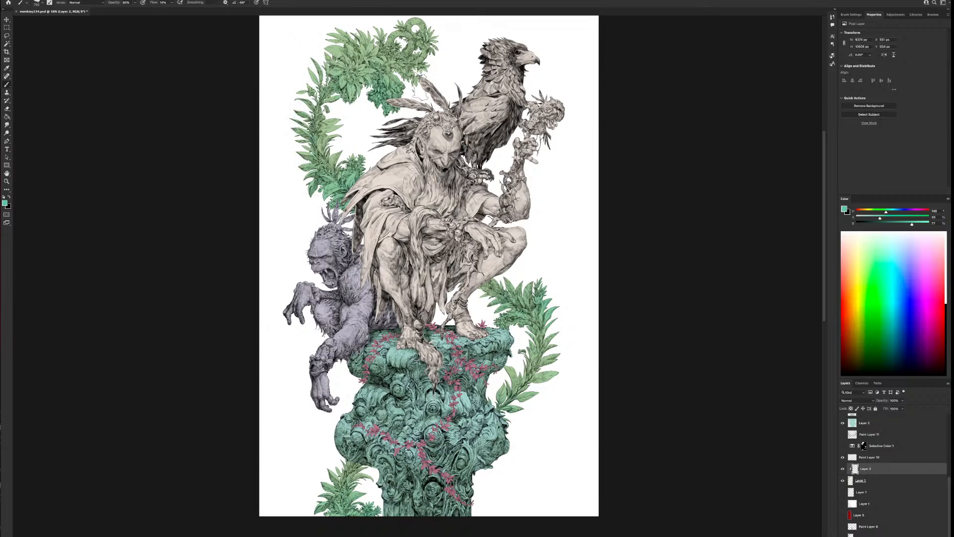
pyautogui.moveTo(427, 91); pyautogui.dragTo(418, 70)
pyautogui.press(']')
pyautogui.press('[')
pyautogui.press('[')
pyautogui.moveTo(329, 129); pyautogui.dragTo(332, 153)
# Sample a softer green from the foliage and paint it over the top of the upper-left wreath
pyautogui.keyDown('alt'); pyautogui.click(371, 48); pyautogui.keyUp('alt')
pyautogui.keyDown('alt'); pyautogui.click(342, 508); pyautogui.keyUp('alt')
pyautogui.moveTo(345, 33)
pyautogui.mouseDown()
pyautogui.moveTo(332, 43)
pyautogui.moveTo(338, 21)
pyautogui.mouseUp()
pyautogui.press(']')
pyautogui.press(']')
# Set a more saturated yellow-green and paint it onto the outer leaves of the branch right of the pillar
pyautogui.scroll(-2, 554, 394)
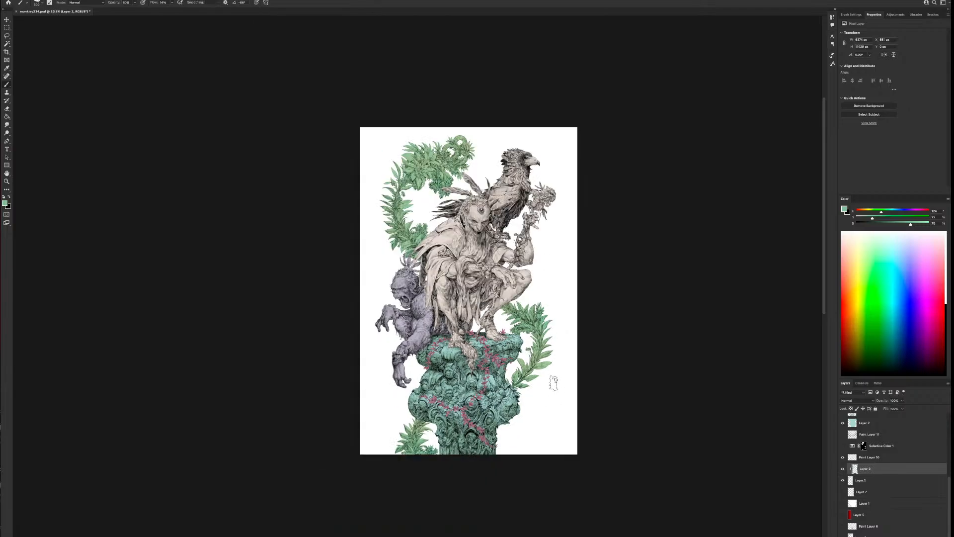
pyautogui.scroll(2, 553, 383)
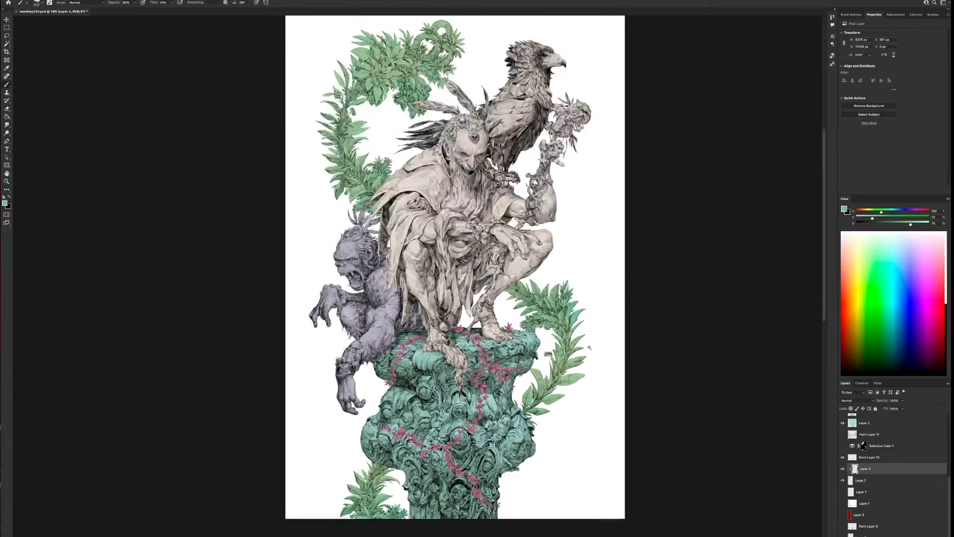
pyautogui.keyDown('alt'); pyautogui.click(535, 370); pyautogui.keyUp('alt')
pyautogui.moveTo(876, 212); pyautogui.dragTo(884, 219)
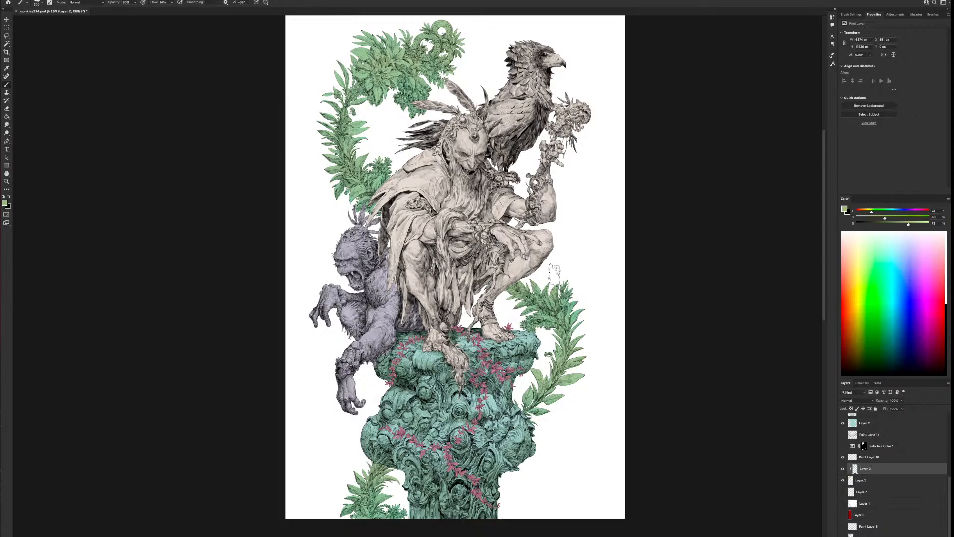
pyautogui.moveTo(578, 335)
pyautogui.mouseDown()
pyautogui.moveTo(544, 372)
pyautogui.moveTo(583, 362)
pyautogui.mouseUp()
# Adjust the brush size and paint yellow-green accents over the upper-left wreath
pyautogui.press(']')
pyautogui.press(']')
pyautogui.press('[')
pyautogui.press('[')
pyautogui.press(']')
pyautogui.press(']')
pyautogui.moveTo(307, 132); pyautogui.dragTo(324, 115)
# Add light yellow-green touches to the leaves of the right branch, varying the brush size and checking the whole illustration
pyautogui.scroll(-3, 573, 435)
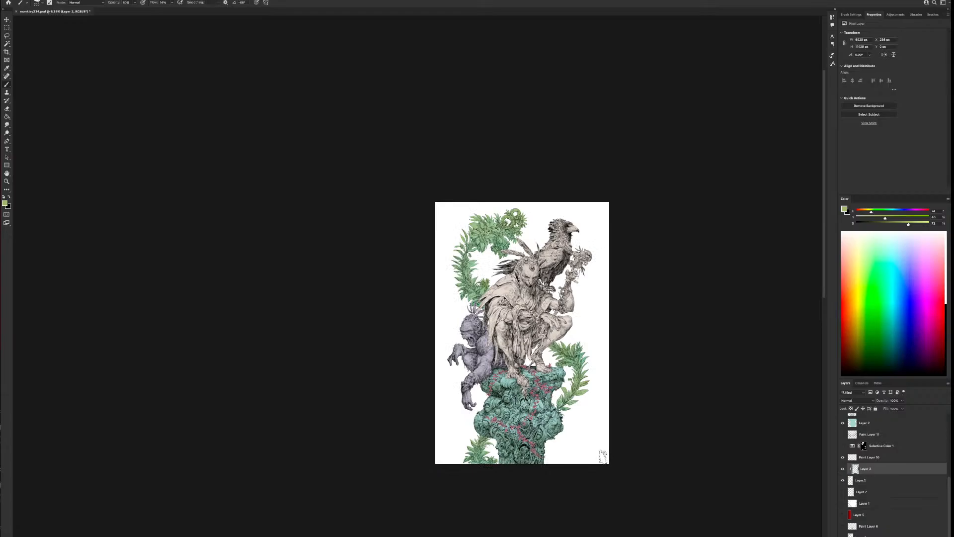
pyautogui.hotkey('ctrl', '=')
pyautogui.hotkey('ctrl', '=')
pyautogui.press('[')
pyautogui.press('[')
pyautogui.press('[')
pyautogui.press('[')
pyautogui.press('[')
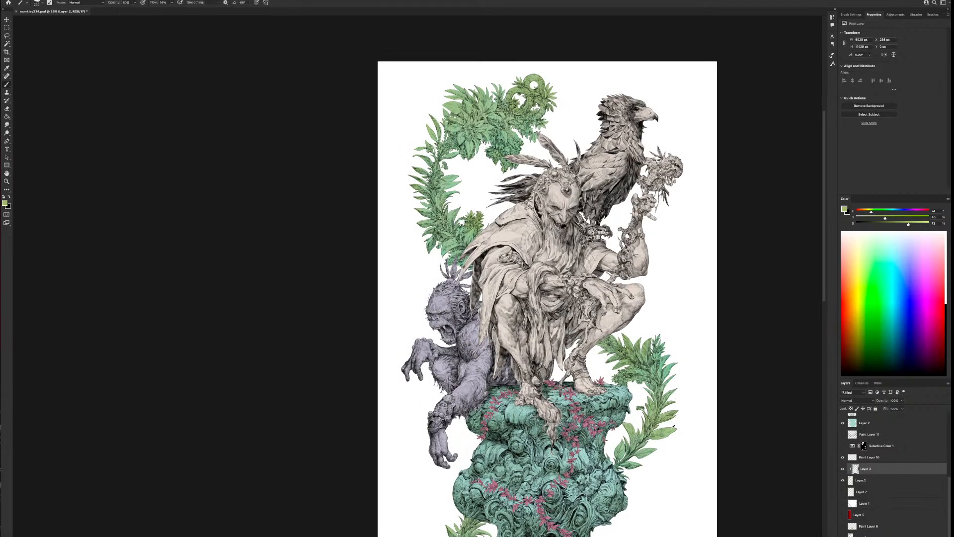
pyautogui.press(']')
pyautogui.press(']')
pyautogui.moveTo(736, 426); pyautogui.dragTo(611, 413)
pyautogui.hotkey('ctrl', '-')
pyautogui.hotkey('ctrl', '-')
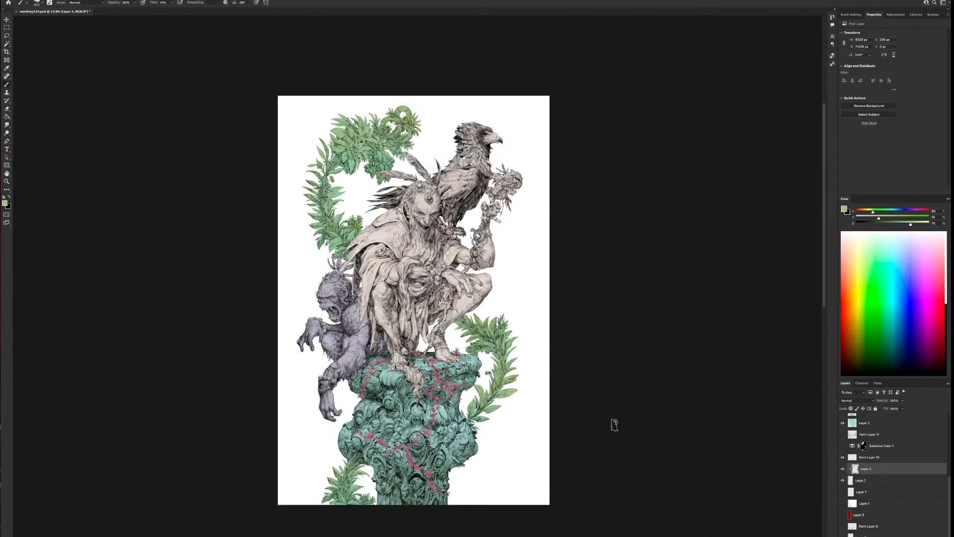
# Add a new layer clipped to the foliage's base layer and place it above the existing green variation layer
pyautogui.hotkey('ctrl', '+')
pyautogui.hotkey('ctrl', '+')
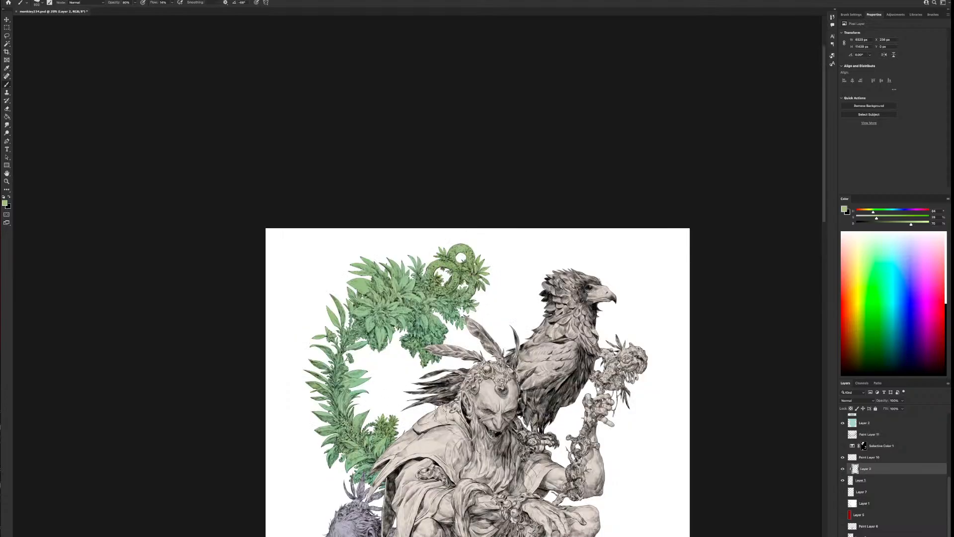
pyautogui.scroll(-3, 527, 415)
pyautogui.scroll(4, 520, 413)
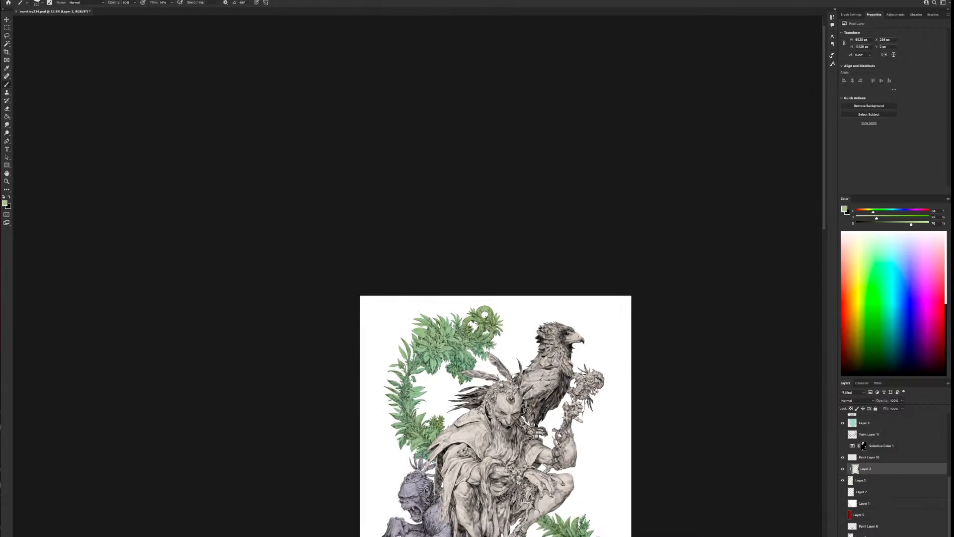
pyautogui.click(889, 481)
pyautogui.press('alt+shift+super+n')
pyautogui.moveTo(882, 481); pyautogui.dragTo(876, 465)
pyautogui.scroll(3, 427, 328)
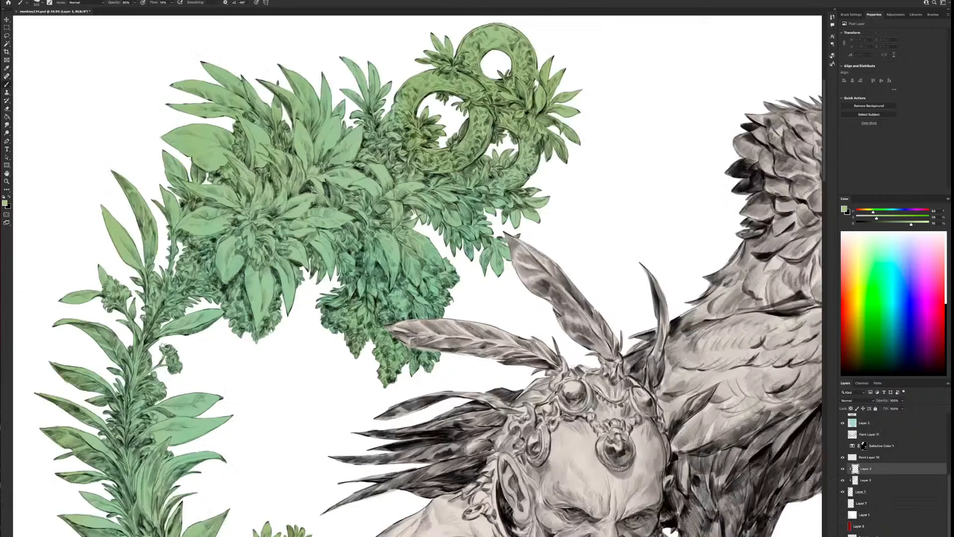
pyautogui.moveTo(420, 325); pyautogui.dragTo(632, 374)
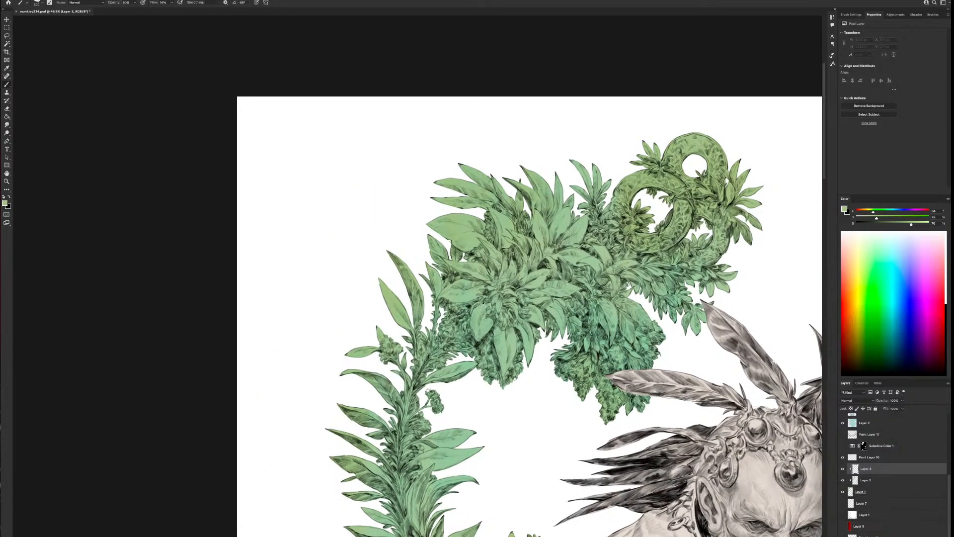
# Set a pale yellow painting colour and reduce the brush size for detail work on the upper-left wreath
pyautogui.keyDown('alt'); pyautogui.click(723, 273); pyautogui.keyUp('alt')
pyautogui.moveTo(877, 211); pyautogui.dragTo(875, 219)
pyautogui.click(916, 225)
pyautogui.press('[')
pyautogui.press('[')
pyautogui.press('[')
pyautogui.press('[')
pyautogui.press('[')
pyautogui.press('[')
pyautogui.press('[')
pyautogui.press('[')
pyautogui.press('[')
pyautogui.press('[')
pyautogui.press('[')
# Try the Sharp Details and other brush presets, and switch to the Step 2 - Clean mix brush
pyautogui.rightClick(504, 285)
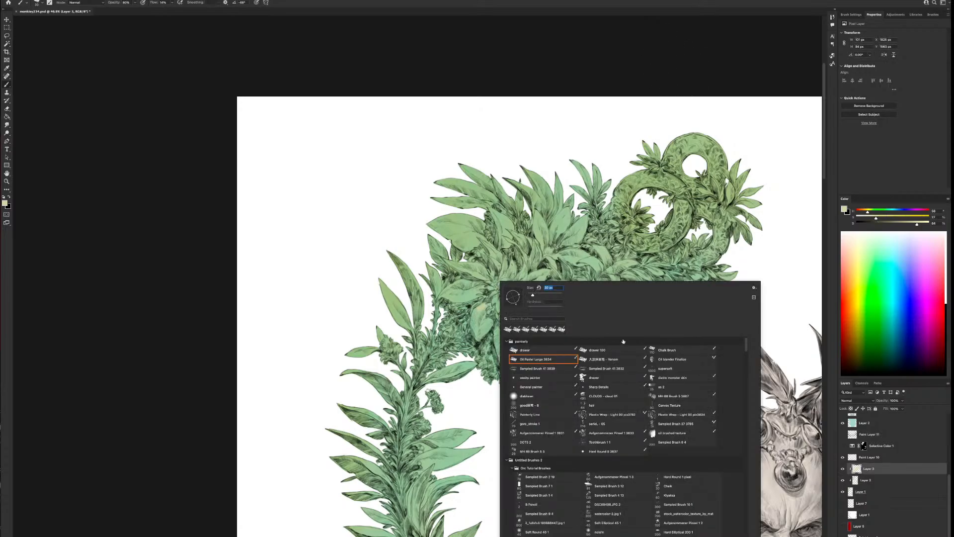
pyautogui.click(599, 386)
pyautogui.click(154, 422)
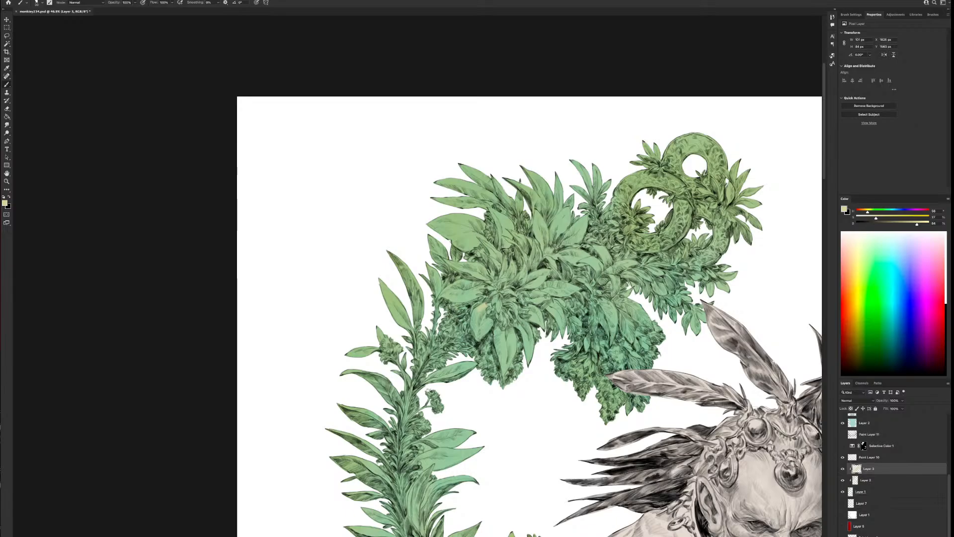
pyautogui.rightClick(541, 300)
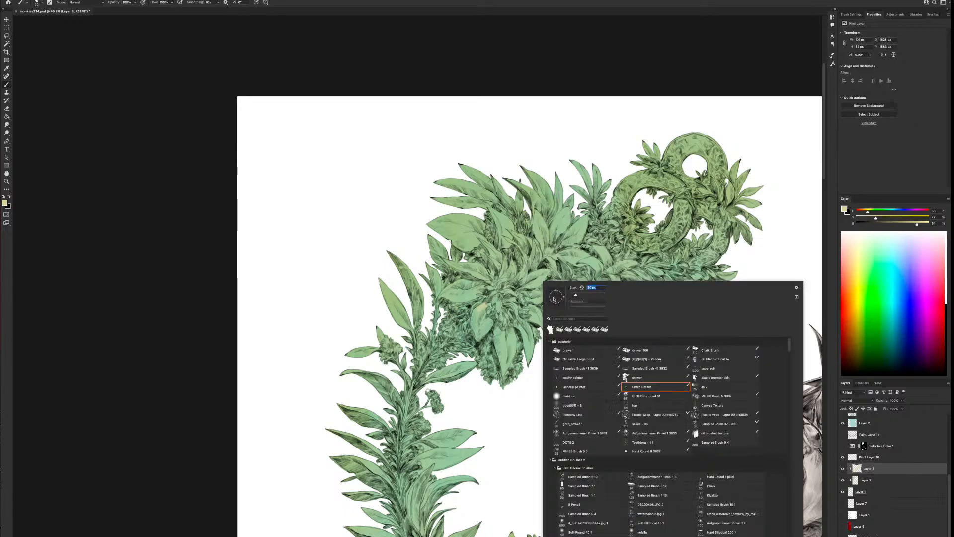
pyautogui.click(592, 395)
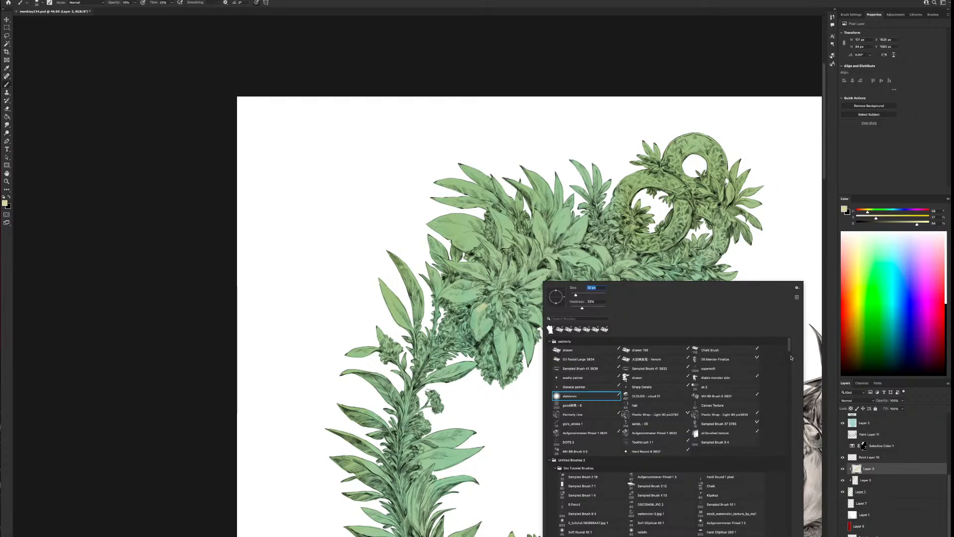
pyautogui.moveTo(788, 348); pyautogui.dragTo(787, 356)
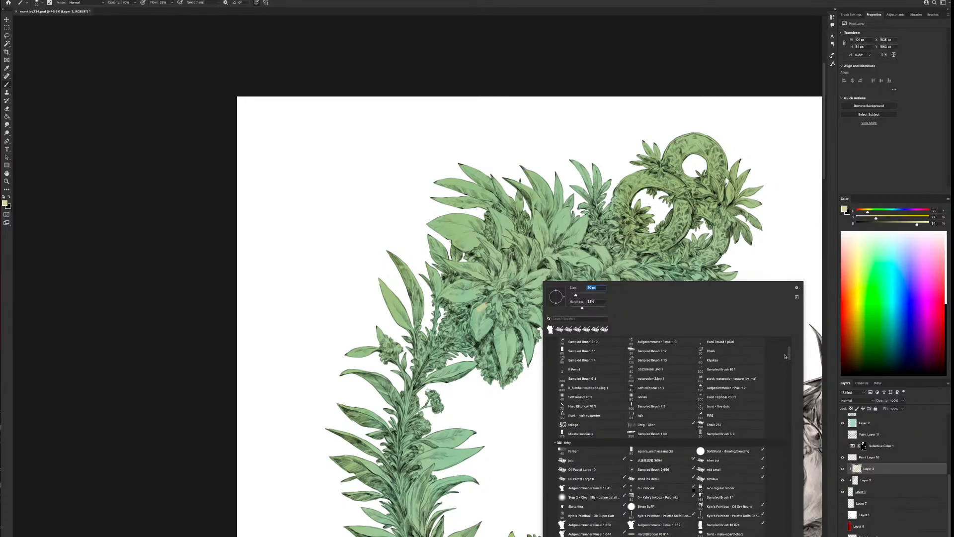
pyautogui.click(586, 496)
pyautogui.click(161, 429)
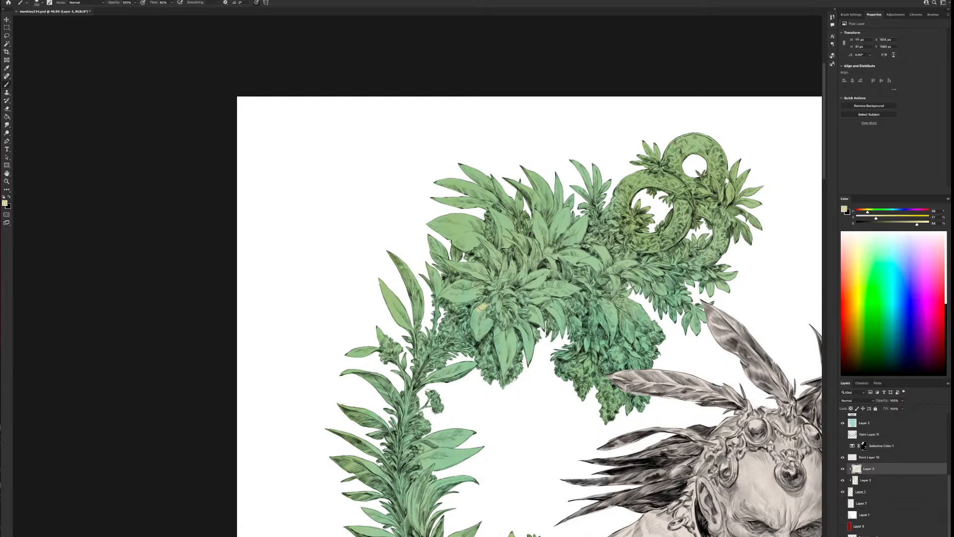
# Paint the lower petals and centre of the large flower in the upper-left wreath pale yellow, enlarging the brush
pyautogui.moveTo(480, 307)
pyautogui.mouseDown()
pyautogui.moveTo(472, 324)
pyautogui.moveTo(490, 325)
pyautogui.moveTo(489, 317)
pyautogui.moveTo(477, 324)
pyautogui.moveTo(494, 306)
pyautogui.moveTo(502, 321)
pyautogui.moveTo(503, 373)
pyautogui.moveTo(511, 359)
pyautogui.moveTo(499, 332)
pyautogui.moveTo(500, 346)
pyautogui.mouseUp()
pyautogui.press(']')
pyautogui.press(']')
pyautogui.press(']')
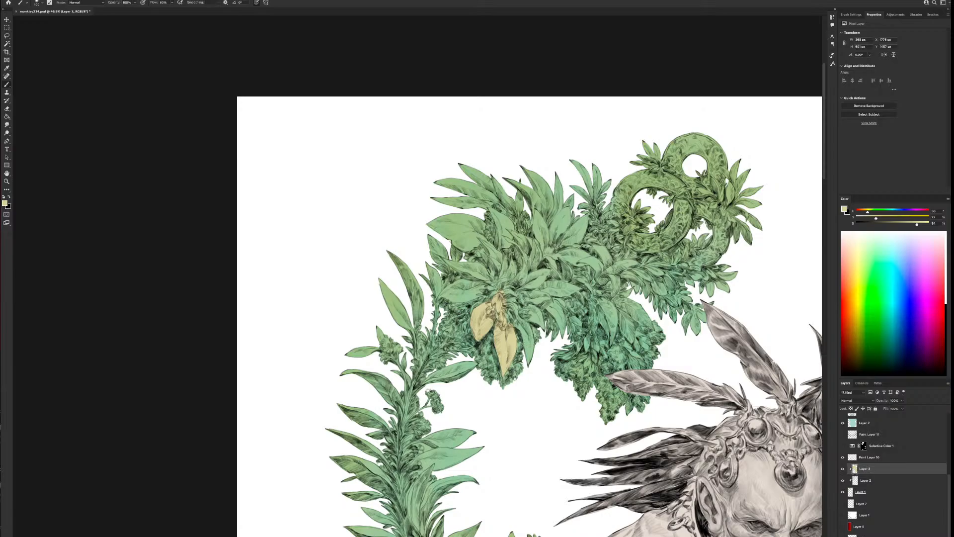
pyautogui.moveTo(534, 341)
pyautogui.mouseDown()
pyautogui.moveTo(505, 307)
pyautogui.moveTo(515, 295)
pyautogui.moveTo(502, 281)
pyautogui.moveTo(490, 274)
pyautogui.moveTo(477, 293)
pyautogui.mouseUp()
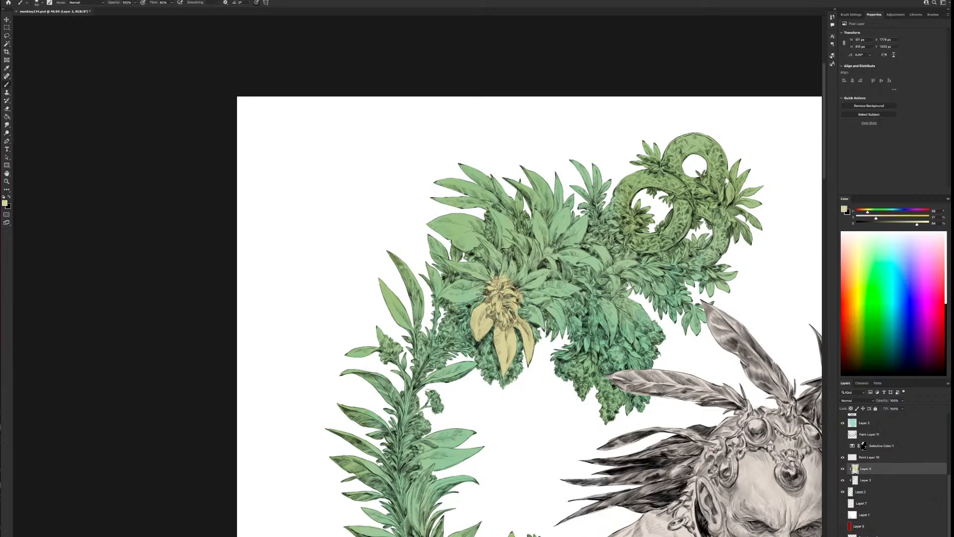
# Colour the large flower's left, right and short upper petals pale yellow
pyautogui.moveTo(478, 293); pyautogui.dragTo(469, 288)
pyautogui.moveTo(440, 293)
pyautogui.mouseDown()
pyautogui.moveTo(468, 283)
pyautogui.moveTo(450, 296)
pyautogui.moveTo(471, 295)
pyautogui.mouseUp()
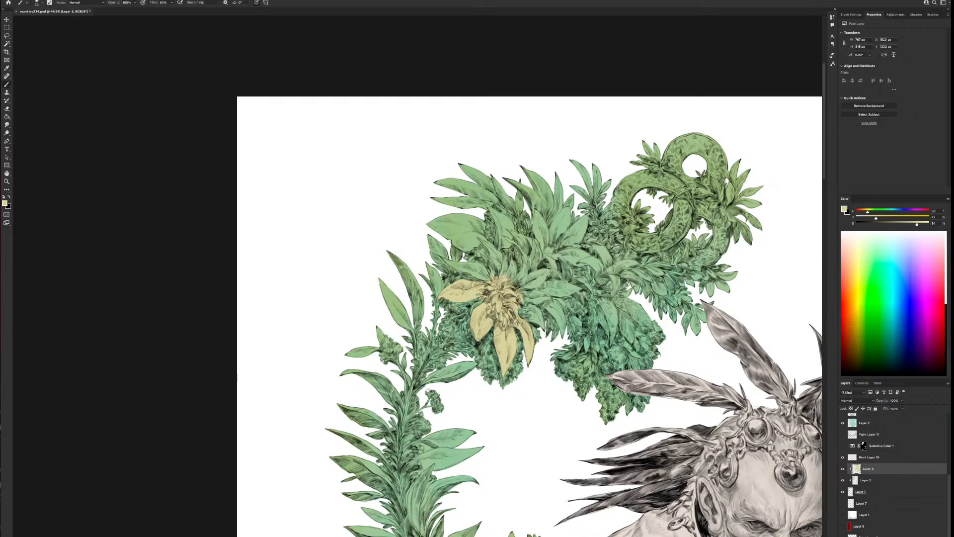
pyautogui.moveTo(521, 314)
pyautogui.mouseDown()
pyautogui.moveTo(544, 327)
pyautogui.moveTo(537, 320)
pyautogui.moveTo(537, 294)
pyautogui.mouseUp()
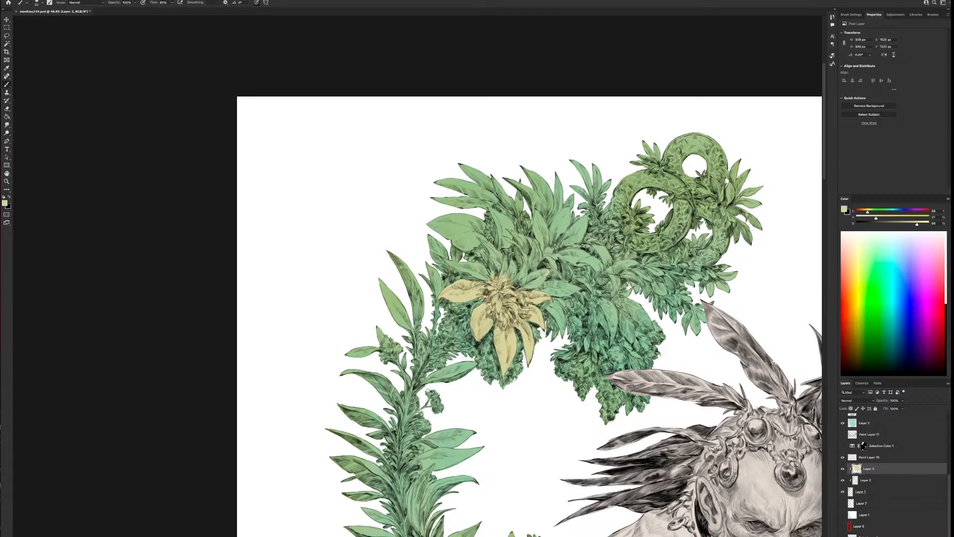
pyautogui.moveTo(545, 272)
pyautogui.mouseDown()
pyautogui.moveTo(526, 281)
pyautogui.moveTo(541, 282)
pyautogui.mouseUp()
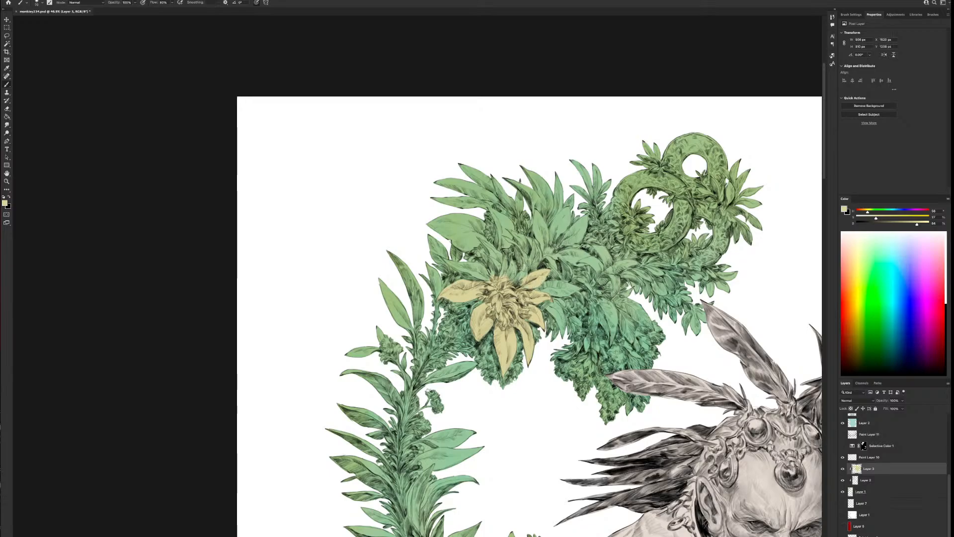
pyautogui.press(']')
pyautogui.moveTo(524, 265); pyautogui.dragTo(511, 276)
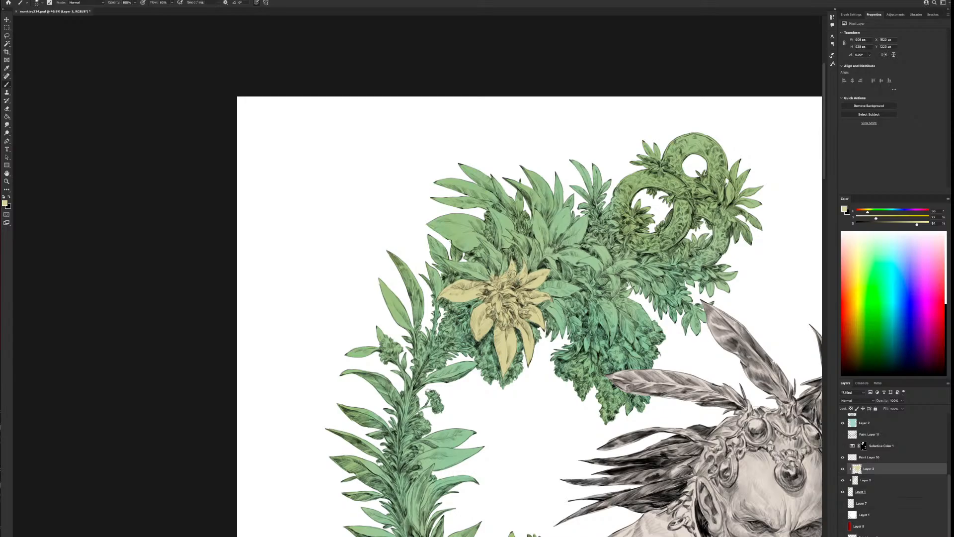
# Extend the pale yellow over the large flower's remaining outer and upper petals, using a slightly larger brush
pyautogui.scroll(-3, 545, 201)
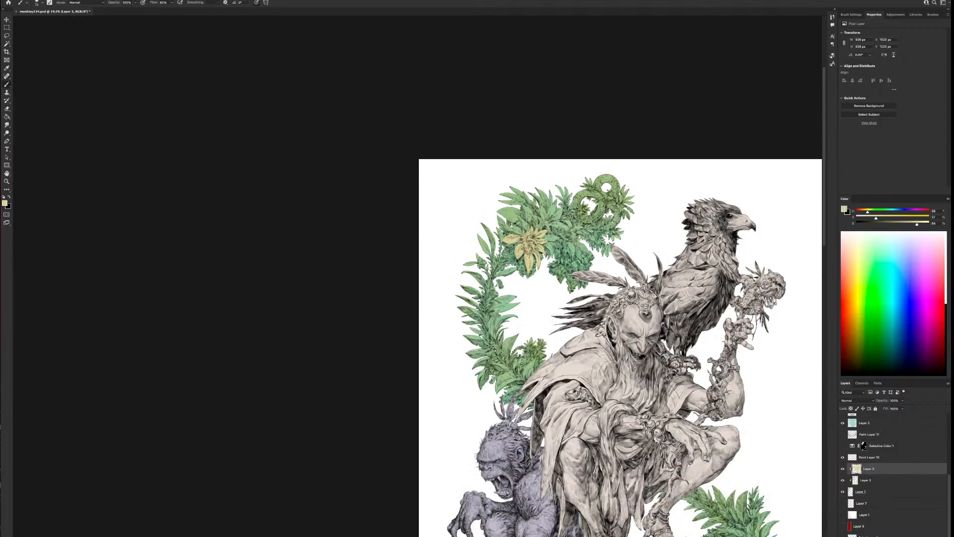
pyautogui.scroll(1, 545, 203)
pyautogui.scroll(2, 544, 202)
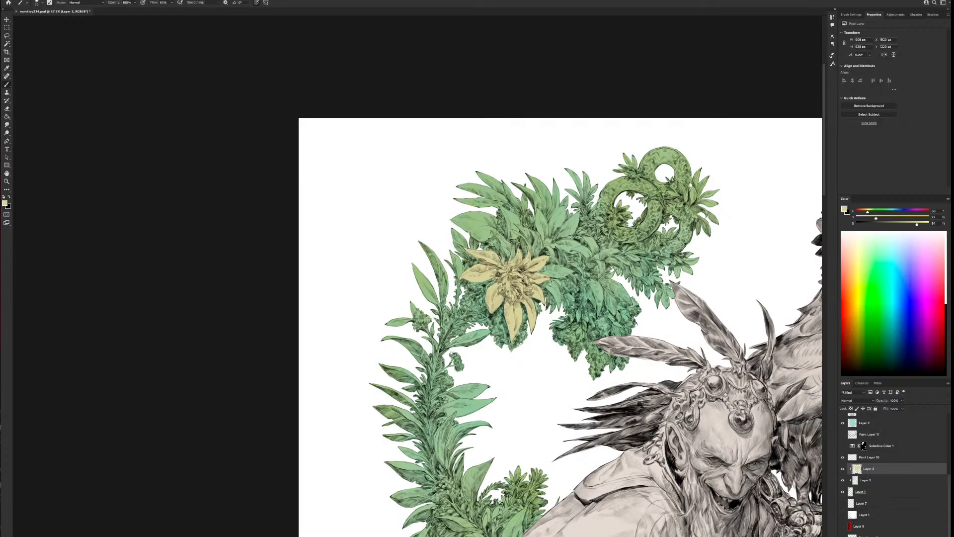
pyautogui.moveTo(499, 236); pyautogui.dragTo(507, 251)
pyautogui.moveTo(649, 447); pyautogui.dragTo(621, 149)
pyautogui.moveTo(447, 507); pyautogui.dragTo(465, 400)
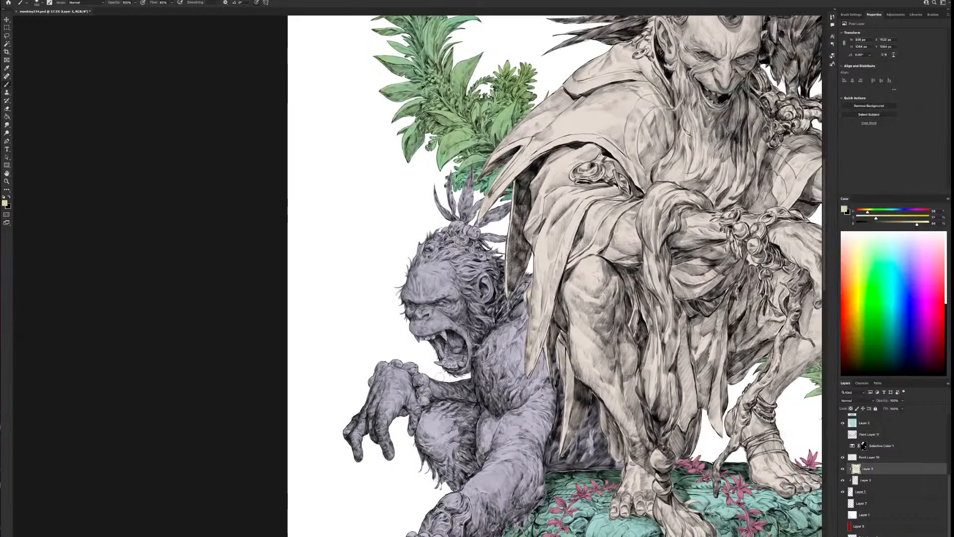
pyautogui.moveTo(563, 173); pyautogui.dragTo(606, 516)
pyautogui.moveTo(609, 221); pyautogui.dragTo(594, 316)
pyautogui.press(']')
pyautogui.press(']')
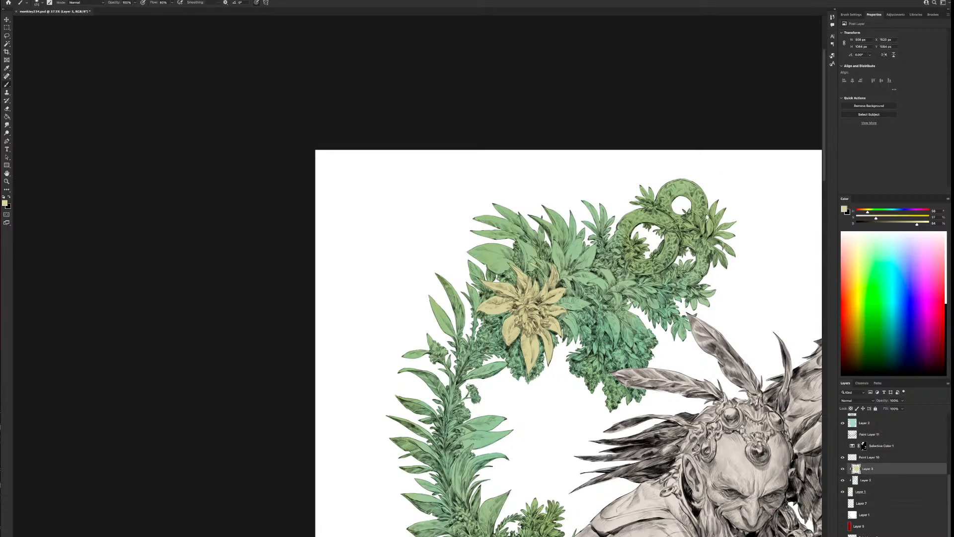
pyautogui.moveTo(528, 256); pyautogui.dragTo(540, 265)
pyautogui.moveTo(530, 258); pyautogui.dragTo(547, 271)
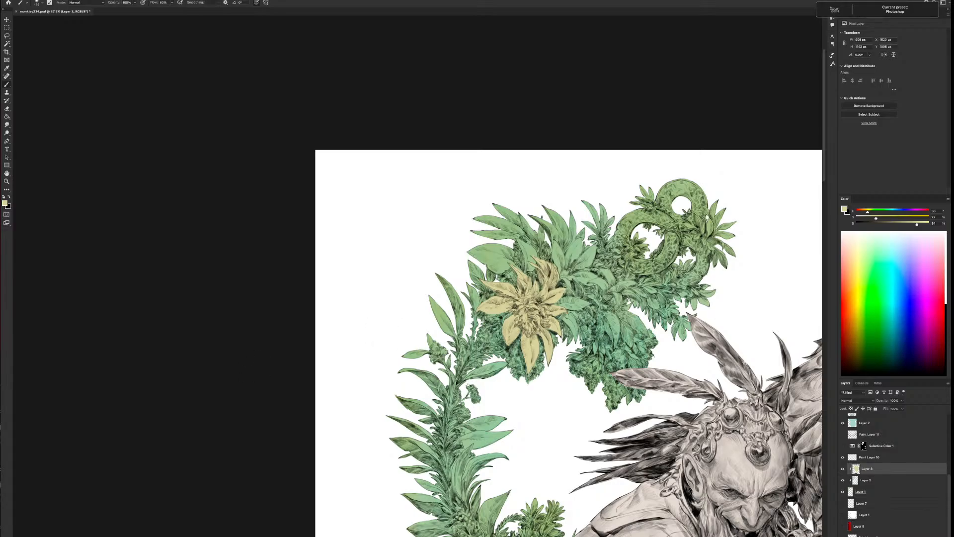
# Paint the small flower to the right of the large one in the wreath pale yellow
pyautogui.moveTo(630, 331); pyautogui.dragTo(523, 238)
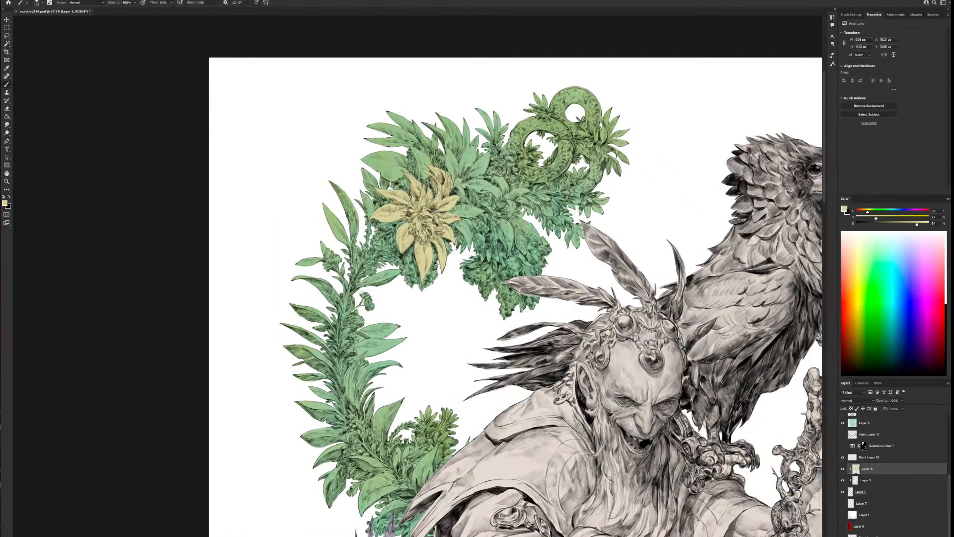
pyautogui.moveTo(514, 204); pyautogui.dragTo(507, 205)
pyautogui.moveTo(506, 200); pyautogui.dragTo(511, 212)
pyautogui.moveTo(517, 201); pyautogui.dragTo(522, 200)
pyautogui.moveTo(523, 192); pyautogui.dragTo(507, 199)
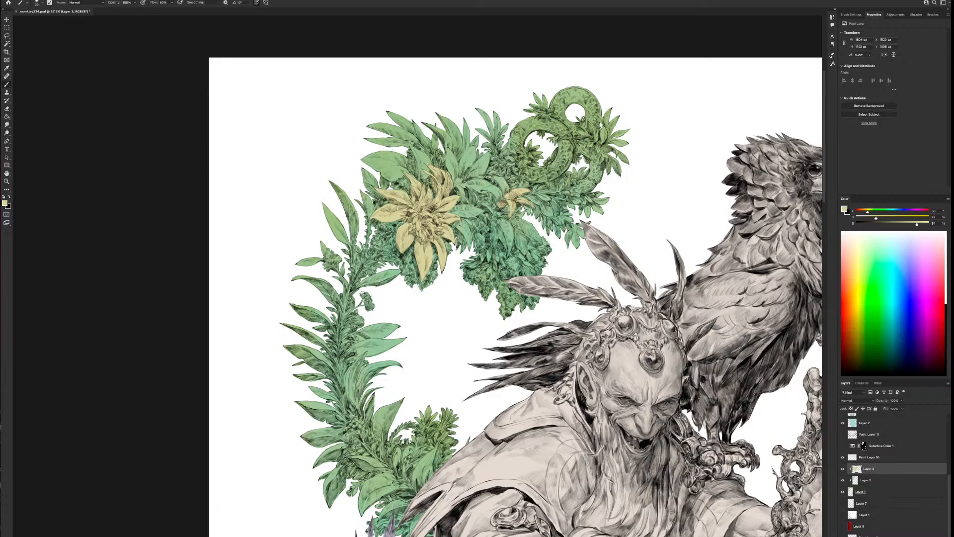
pyautogui.moveTo(505, 187); pyautogui.dragTo(506, 193)
pyautogui.moveTo(501, 181); pyautogui.dragTo(500, 201)
# Enlarge the brush and paint the medium flower just above the large one pale yellow
pyautogui.press(']')
pyautogui.press(']')
pyautogui.moveTo(473, 147)
pyautogui.mouseDown()
pyautogui.moveTo(463, 159)
pyautogui.moveTo(472, 150)
pyautogui.moveTo(471, 168)
pyautogui.mouseUp()
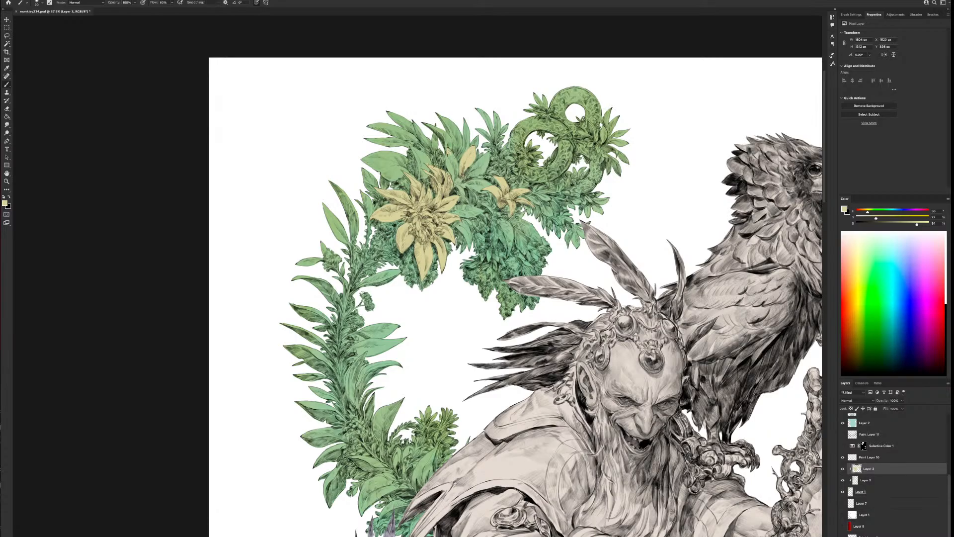
pyautogui.moveTo(450, 154); pyautogui.dragTo(454, 178)
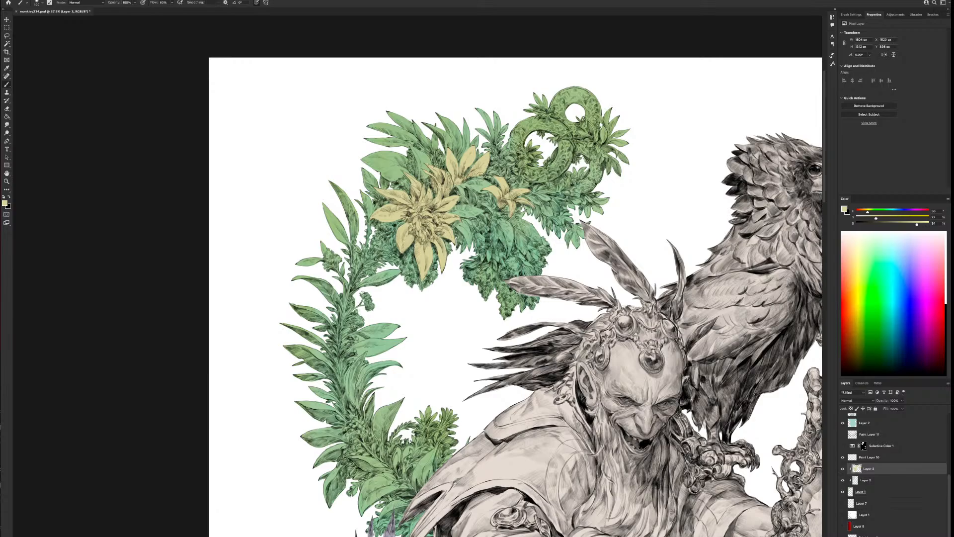
pyautogui.press(']')
# Add small pale yellow blossom accents to the hanging leaf clusters and inside the wreath's curled loop
pyautogui.scroll(-3, 496, 139)
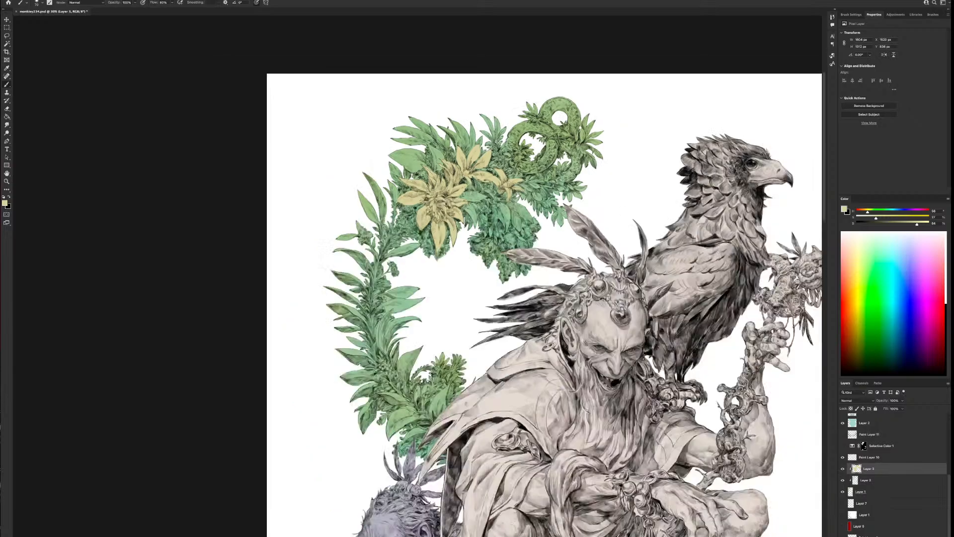
pyautogui.scroll(2, 496, 140)
pyautogui.scroll(1, 496, 142)
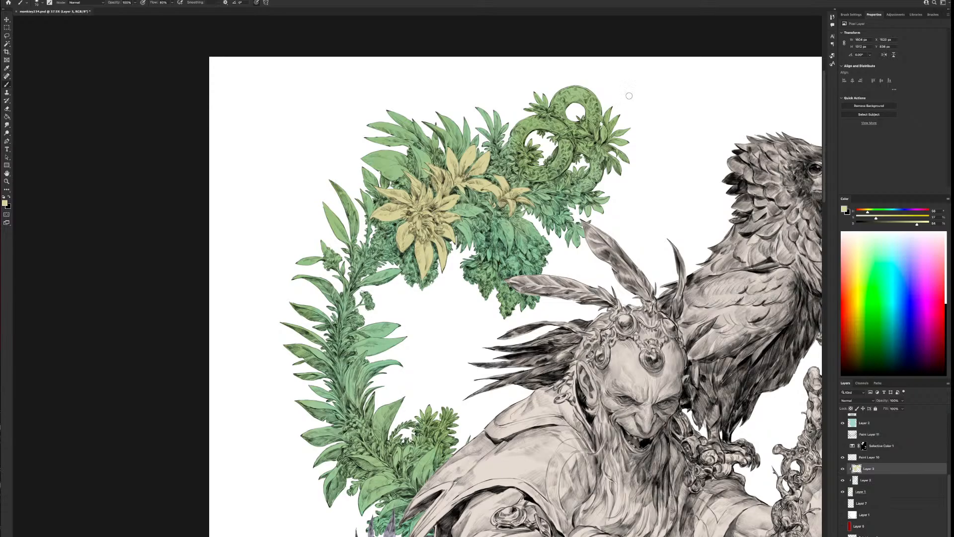
pyautogui.moveTo(572, 218)
pyautogui.mouseDown()
pyautogui.moveTo(567, 209)
pyautogui.moveTo(562, 219)
pyautogui.mouseUp()
pyautogui.moveTo(485, 267); pyautogui.dragTo(490, 267)
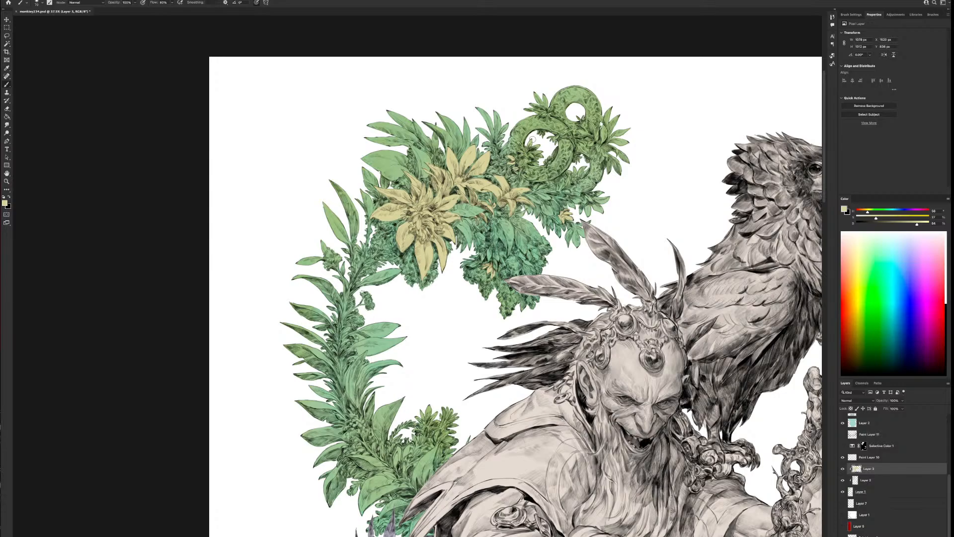
pyautogui.moveTo(532, 139); pyautogui.dragTo(543, 151)
# Select the foliage's base layer, dab it at the edge of the figure's cloak, and check the wreath
pyautogui.scroll(-5, 534, 312)
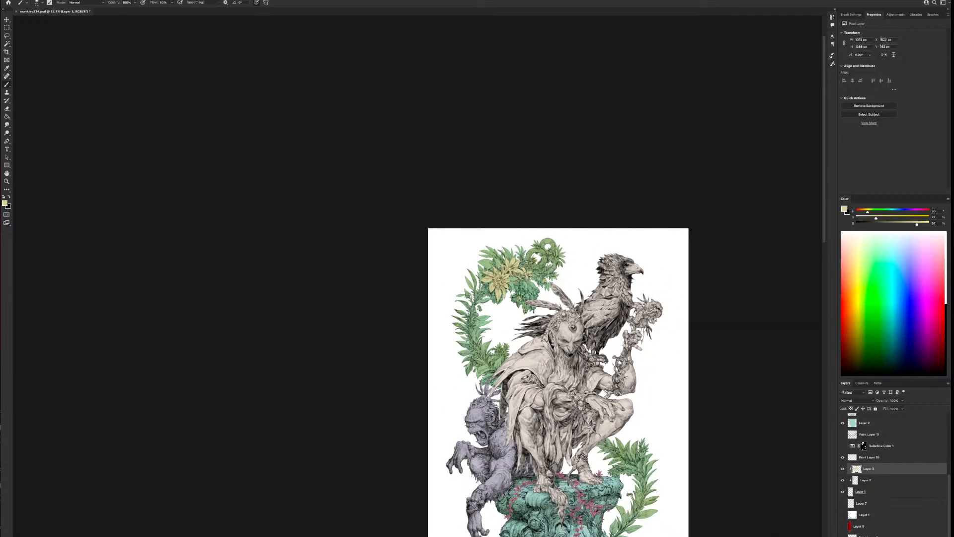
pyautogui.scroll(6, 562, 287)
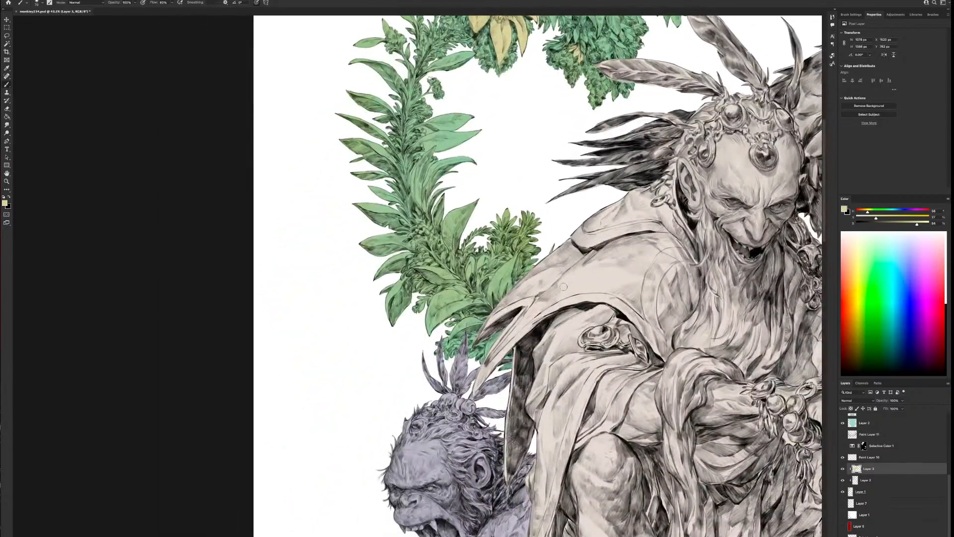
pyautogui.click(870, 491)
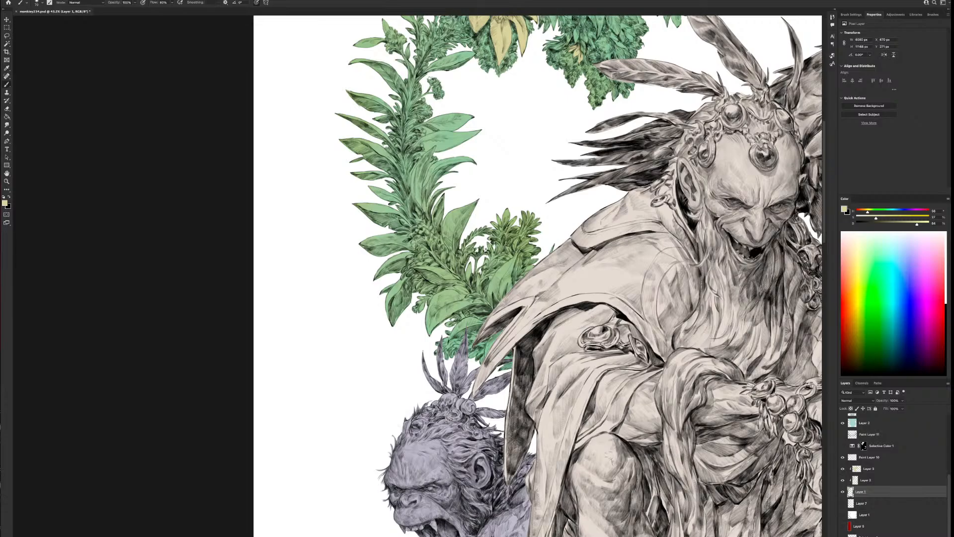
pyautogui.keyDown('alt'); pyautogui.click(545, 308); pyautogui.keyUp('alt')
pyautogui.keyDown('alt'); pyautogui.click(545, 310); pyautogui.keyUp('alt')
pyautogui.scroll(-1, 546, 308)
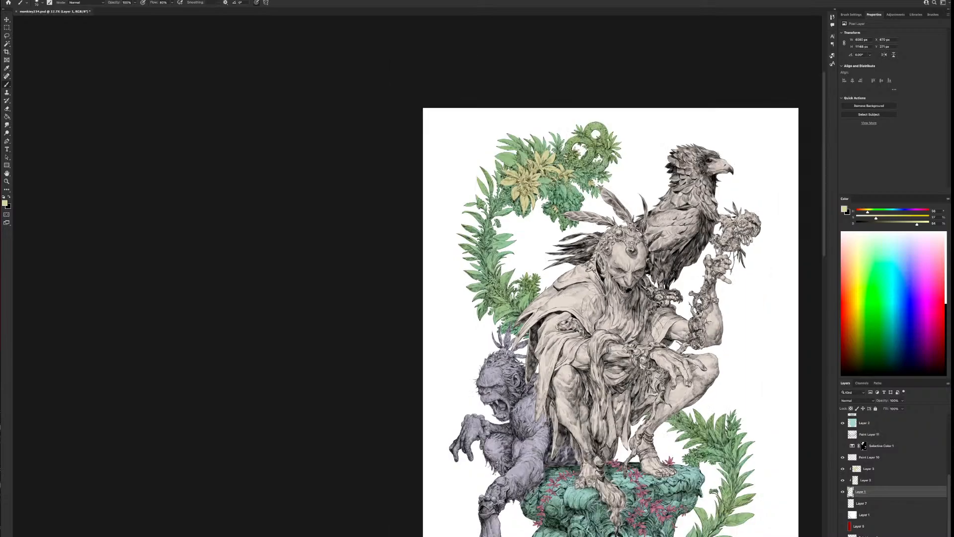
pyautogui.scroll(1, 576, 313)
pyautogui.scroll(1, 417, 292)
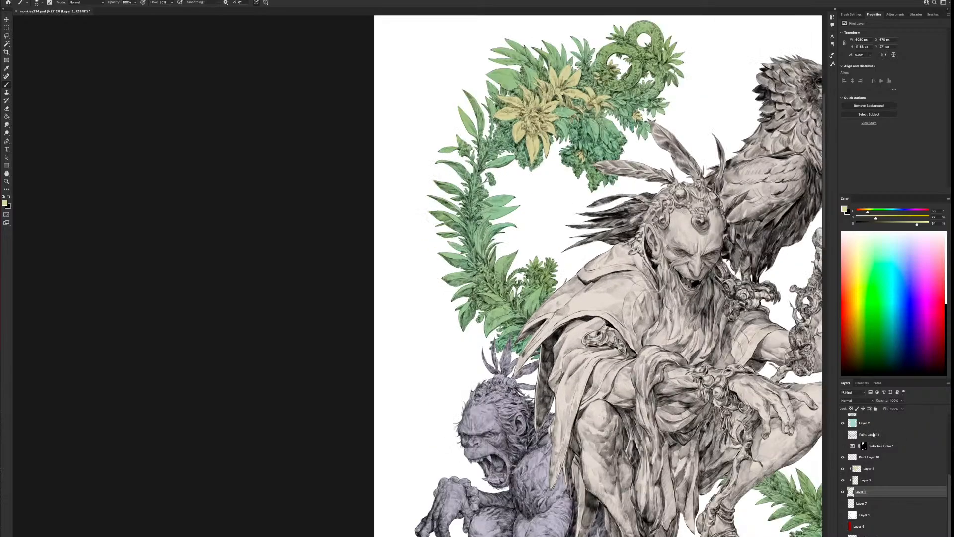
# Return to the pale yellow layer, enlarge the brush, and paint the small bud beside the wreath's left vine
pyautogui.click(869, 468)
pyautogui.scroll(1, 746, 400)
pyautogui.moveTo(524, 86); pyautogui.dragTo(537, 255)
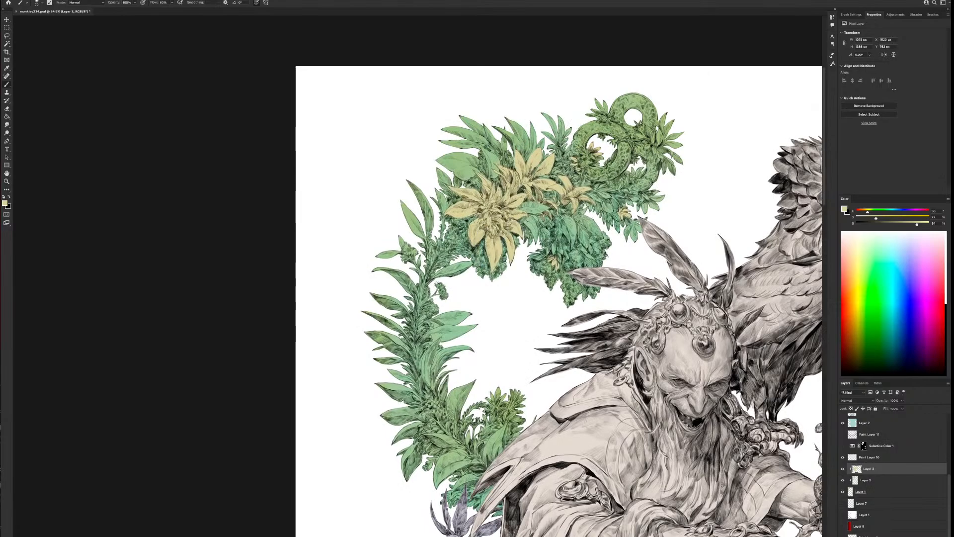
pyautogui.press(']')
pyautogui.press(']')
pyautogui.press(']')
pyautogui.press(']')
pyautogui.press(']')
pyautogui.press(']')
pyautogui.moveTo(441, 283)
pyautogui.mouseDown()
pyautogui.moveTo(450, 296)
pyautogui.moveTo(441, 297)
pyautogui.mouseUp()
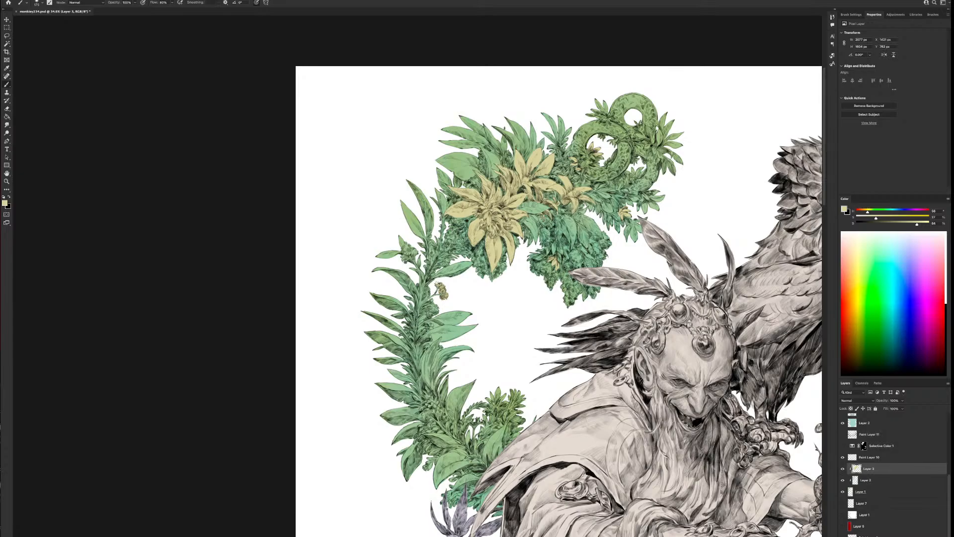
# Paint the small buds along the upper and middle stretches of the wreath's left vine pale yellow
pyautogui.moveTo(416, 244)
pyautogui.mouseDown()
pyautogui.moveTo(416, 256)
pyautogui.moveTo(408, 243)
pyautogui.moveTo(402, 257)
pyautogui.moveTo(411, 247)
pyautogui.mouseUp()
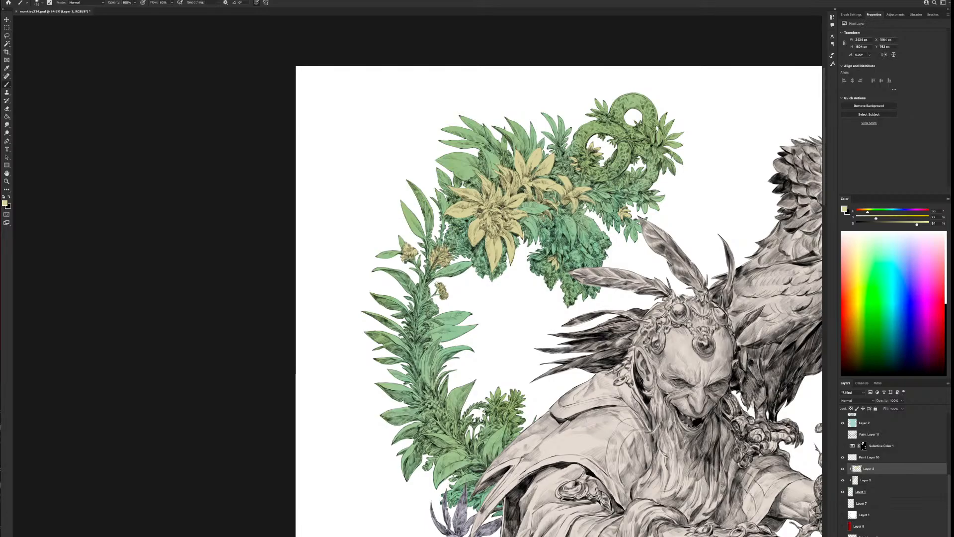
pyautogui.scroll(-3, 493, 188)
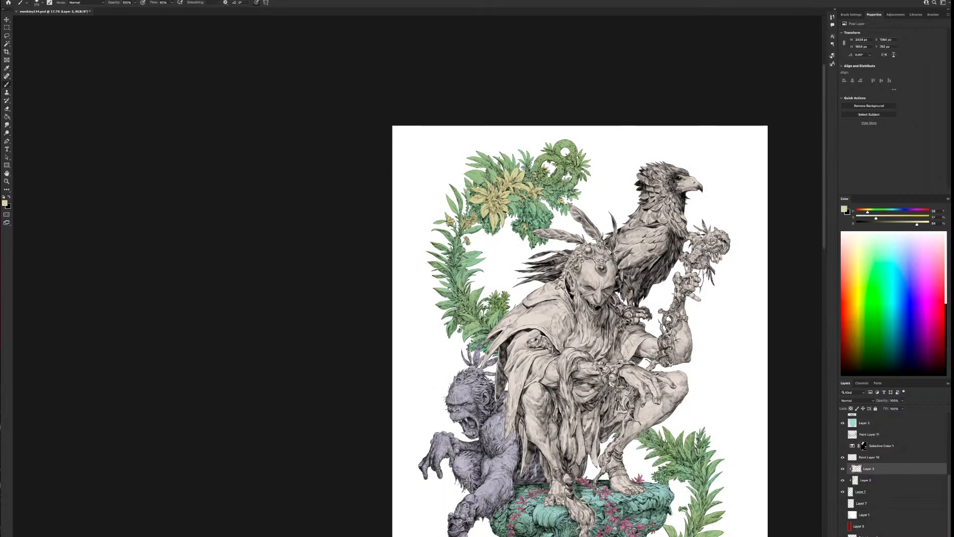
pyautogui.scroll(-1, 492, 190)
pyautogui.scroll(4, 494, 189)
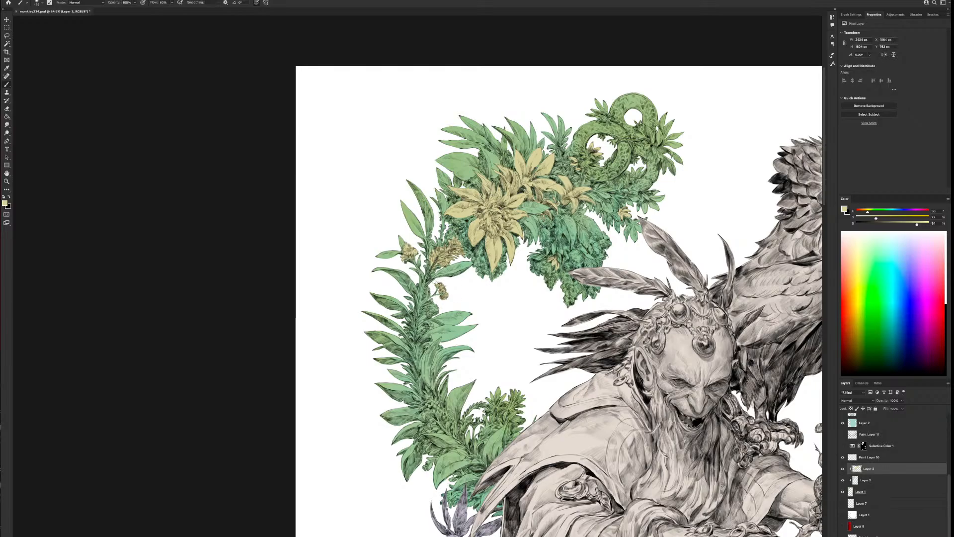
pyautogui.moveTo(431, 290)
pyautogui.mouseDown()
pyautogui.moveTo(423, 288)
pyautogui.moveTo(438, 313)
pyautogui.moveTo(422, 318)
pyautogui.moveTo(434, 330)
pyautogui.mouseUp()
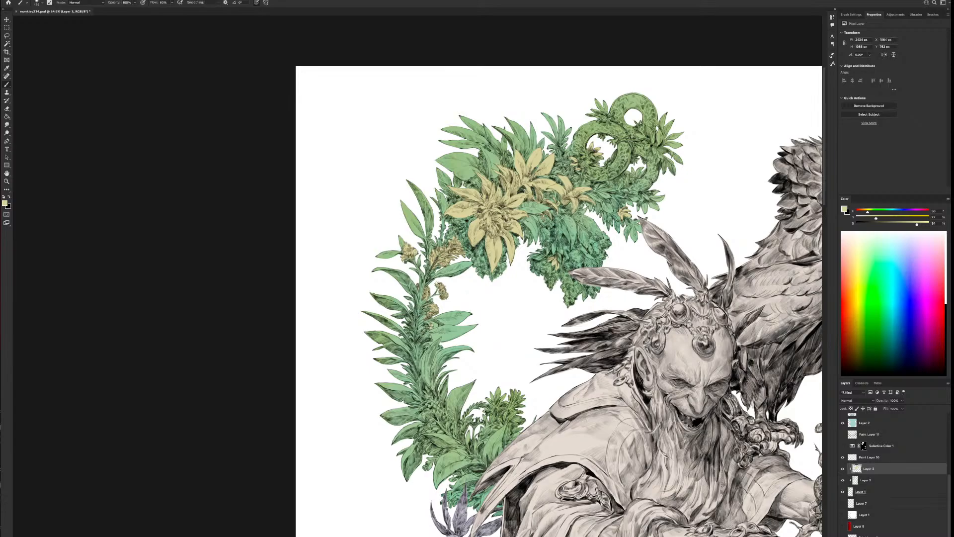
pyautogui.moveTo(419, 325)
pyautogui.mouseDown()
pyautogui.moveTo(419, 337)
pyautogui.moveTo(428, 336)
pyautogui.mouseUp()
pyautogui.moveTo(407, 332); pyautogui.dragTo(409, 334)
# Paint the bud cluster on the wreath's lower vine and the small blossom just above the ape's head pale yellow
pyautogui.moveTo(440, 404); pyautogui.dragTo(435, 403)
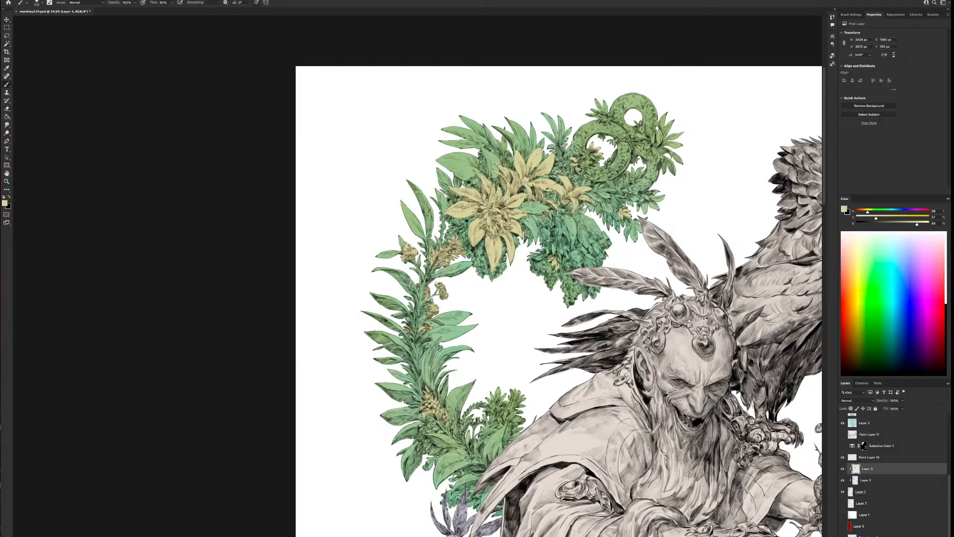
pyautogui.moveTo(433, 423); pyautogui.dragTo(438, 426)
pyautogui.moveTo(437, 422); pyautogui.dragTo(443, 428)
pyautogui.moveTo(680, 474); pyautogui.dragTo(618, 286)
pyautogui.moveTo(394, 308)
pyautogui.mouseDown()
pyautogui.moveTo(389, 315)
pyautogui.moveTo(383, 300)
pyautogui.moveTo(377, 305)
pyautogui.mouseUp()
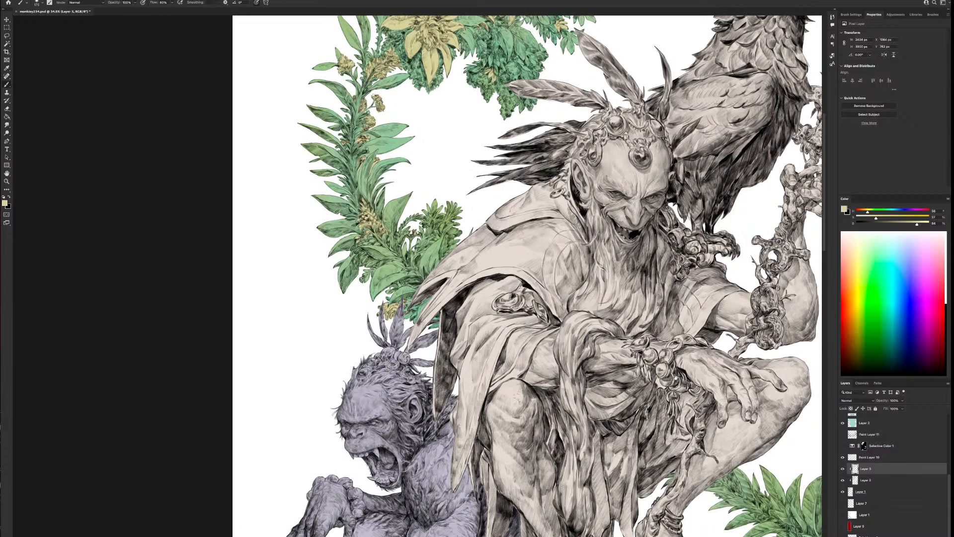
# Paint the drooping blossom cluster of the right-hand plant, beside the pedestal's upper rim, pale yellow
pyautogui.moveTo(676, 377); pyautogui.dragTo(537, 270)
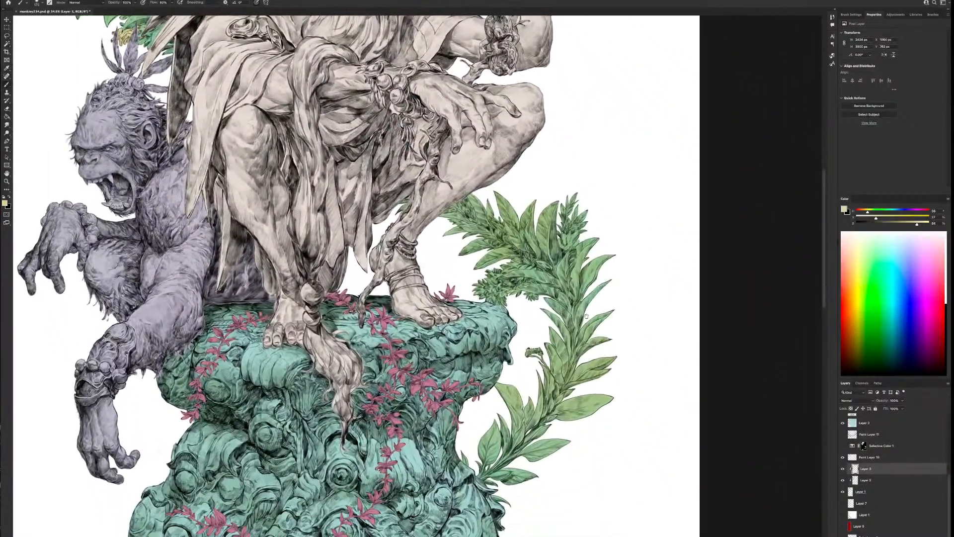
pyautogui.moveTo(496, 307)
pyautogui.mouseDown()
pyautogui.moveTo(499, 291)
pyautogui.moveTo(473, 286)
pyautogui.moveTo(504, 263)
pyautogui.mouseUp()
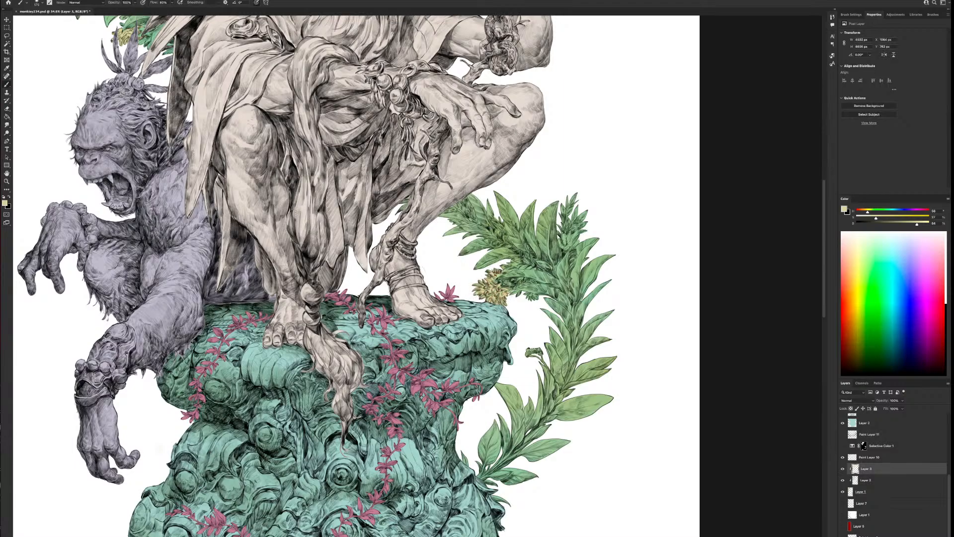
pyautogui.press('super+z')
pyautogui.moveTo(531, 301); pyautogui.dragTo(533, 299)
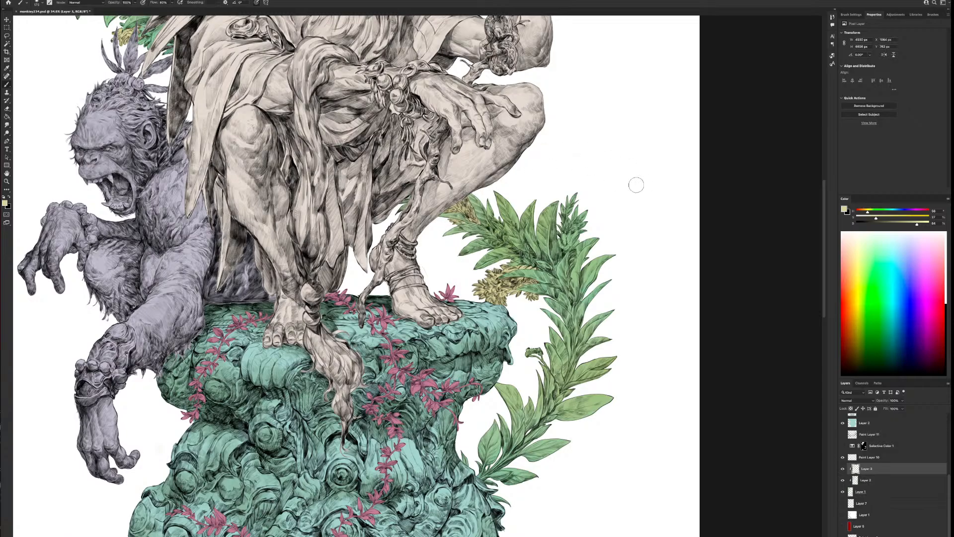
# Colour the small curled bud on the inner side of the right-hand plant's stem pale yellow
pyautogui.moveTo(672, 437)
pyautogui.mouseDown()
pyautogui.moveTo(642, 325)
pyautogui.moveTo(633, 321)
pyautogui.mouseUp()
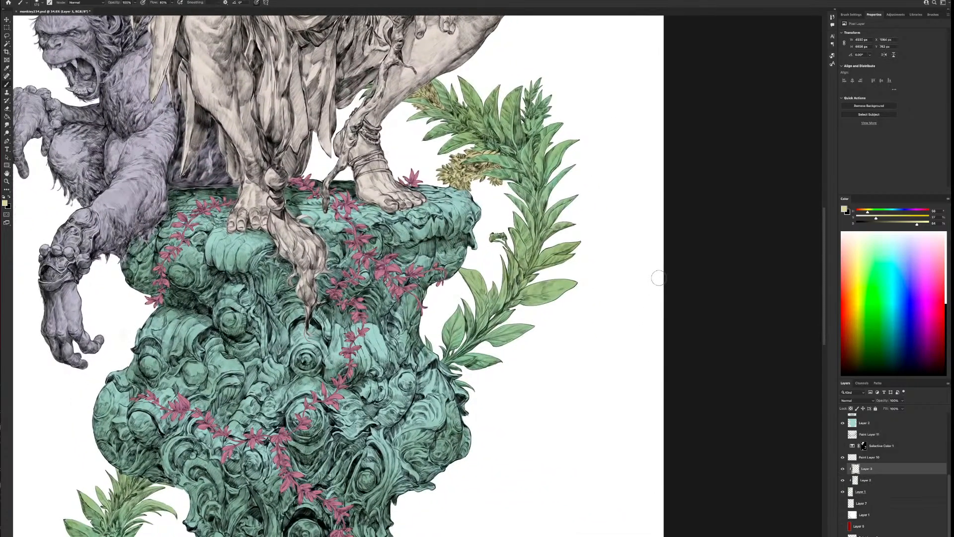
pyautogui.click(498, 233)
pyautogui.moveTo(497, 234); pyautogui.dragTo(501, 233)
pyautogui.click(504, 229)
# Paint the bud clusters on the plant left of the pedestal's base pale yellow, then check the foliage layers and reselect the yellow one
pyautogui.moveTo(359, 492); pyautogui.dragTo(610, 258)
pyautogui.moveTo(420, 382); pyautogui.dragTo(520, 416)
pyautogui.moveTo(469, 328); pyautogui.dragTo(466, 336)
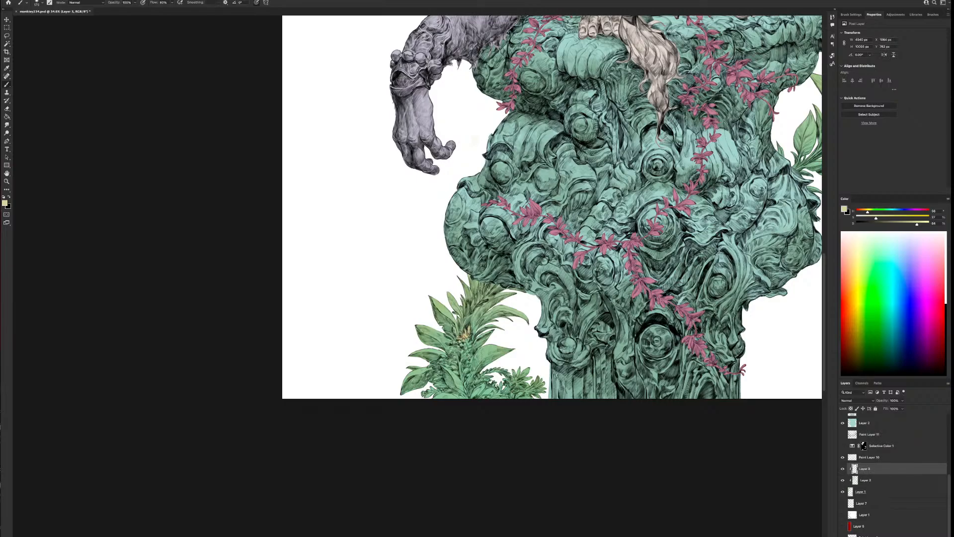
pyautogui.moveTo(465, 342); pyautogui.dragTo(463, 357)
pyautogui.moveTo(462, 356)
pyautogui.mouseDown()
pyautogui.moveTo(468, 363)
pyautogui.moveTo(475, 353)
pyautogui.moveTo(467, 379)
pyautogui.moveTo(431, 365)
pyautogui.moveTo(456, 368)
pyautogui.mouseUp()
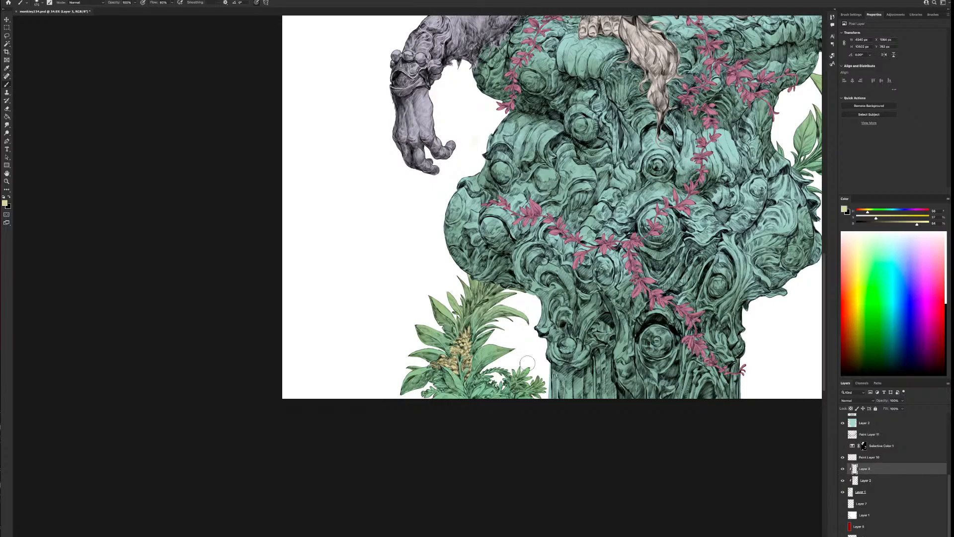
pyautogui.moveTo(439, 374)
pyautogui.mouseDown()
pyautogui.moveTo(432, 384)
pyautogui.moveTo(441, 384)
pyautogui.mouseUp()
pyautogui.click(870, 490)
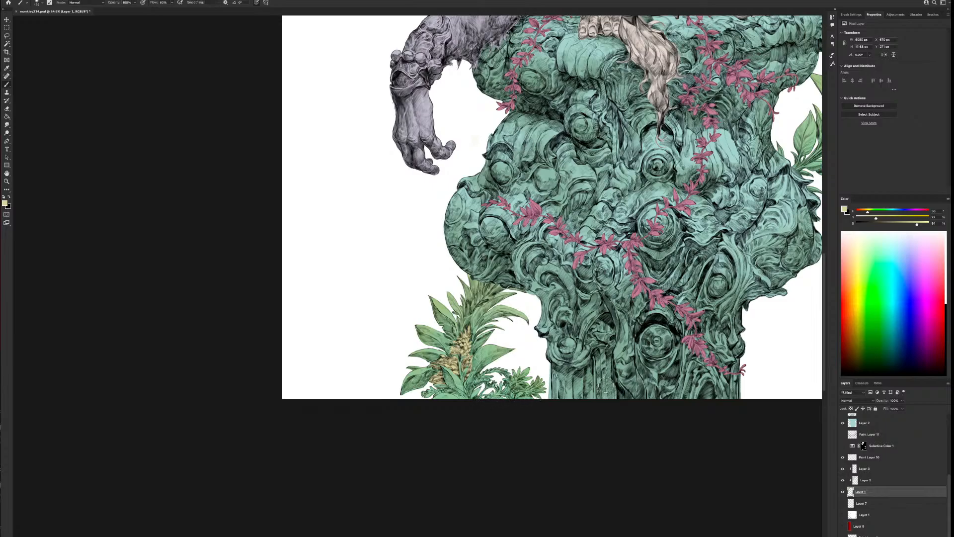
pyautogui.click(869, 480)
pyautogui.click(885, 469)
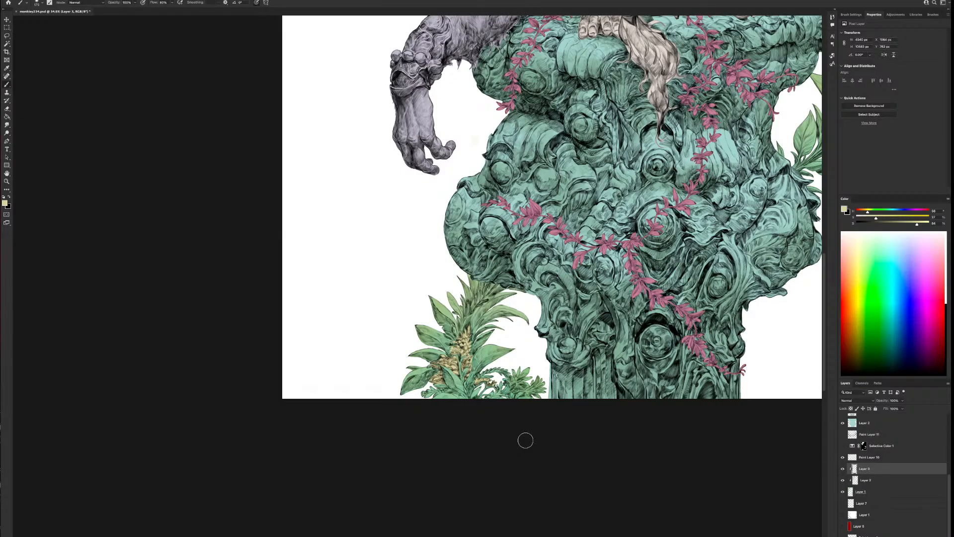
# Review the whole illustration and add a new clipped layer between the green variation layer and the pale yellow layer
pyautogui.moveTo(697, 240); pyautogui.dragTo(565, 391)
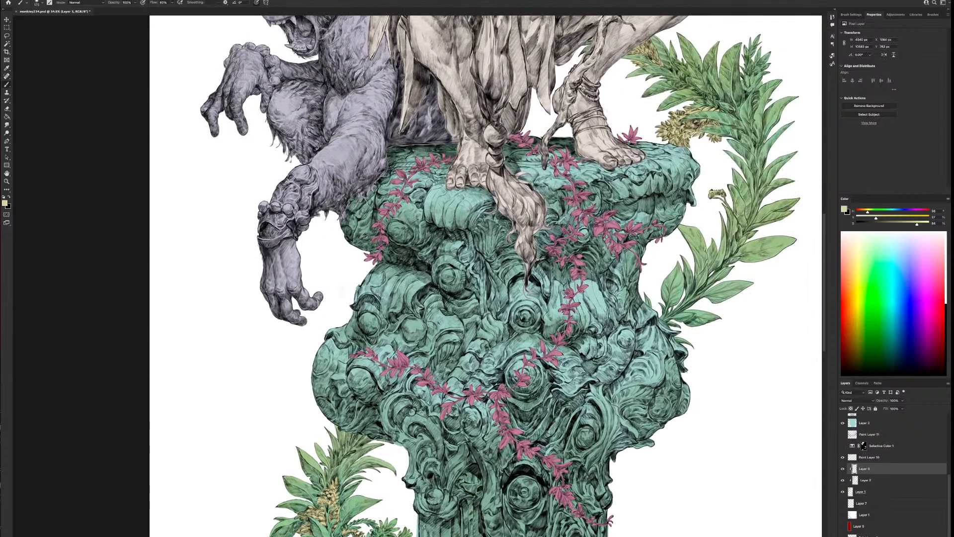
pyautogui.scroll(-4, 573, 329)
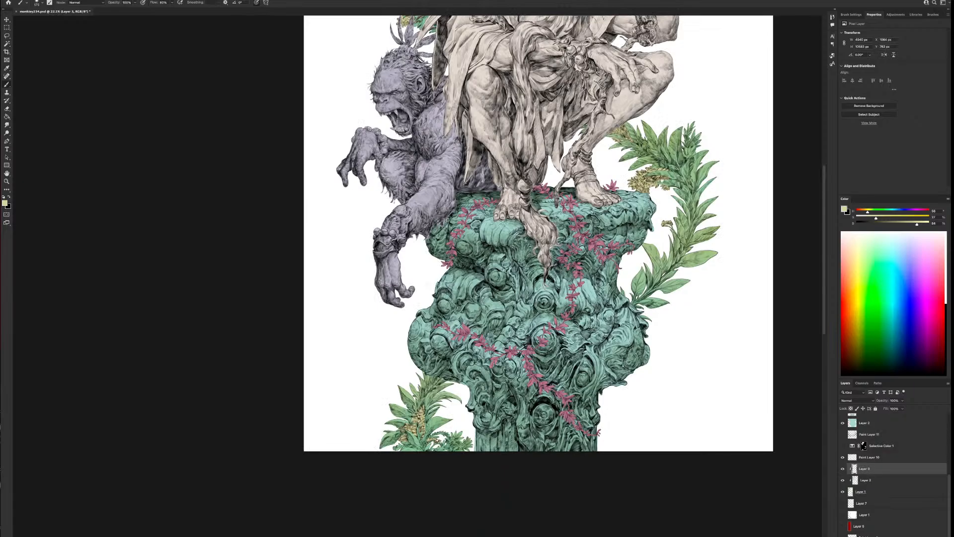
pyautogui.scroll(-3, 594, 294)
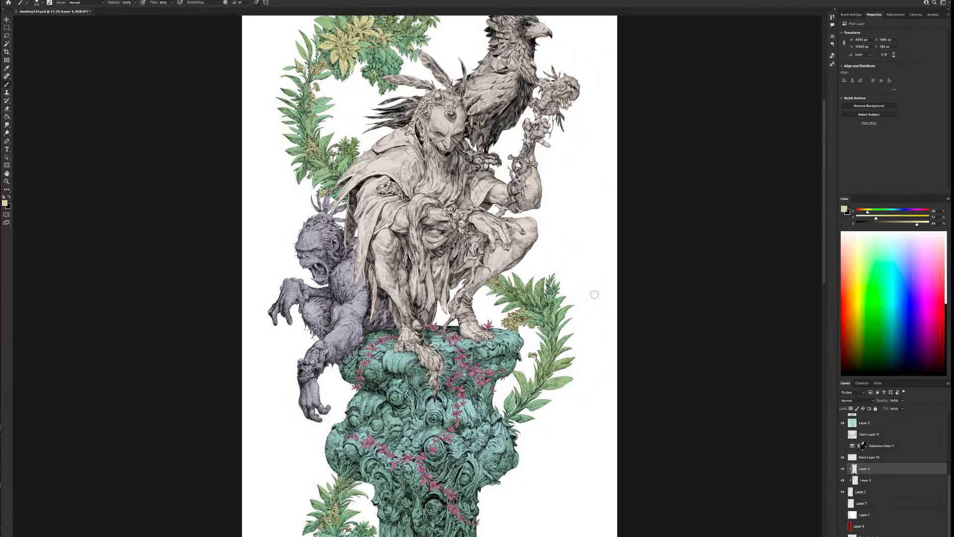
pyautogui.scroll(-3, 620, 365)
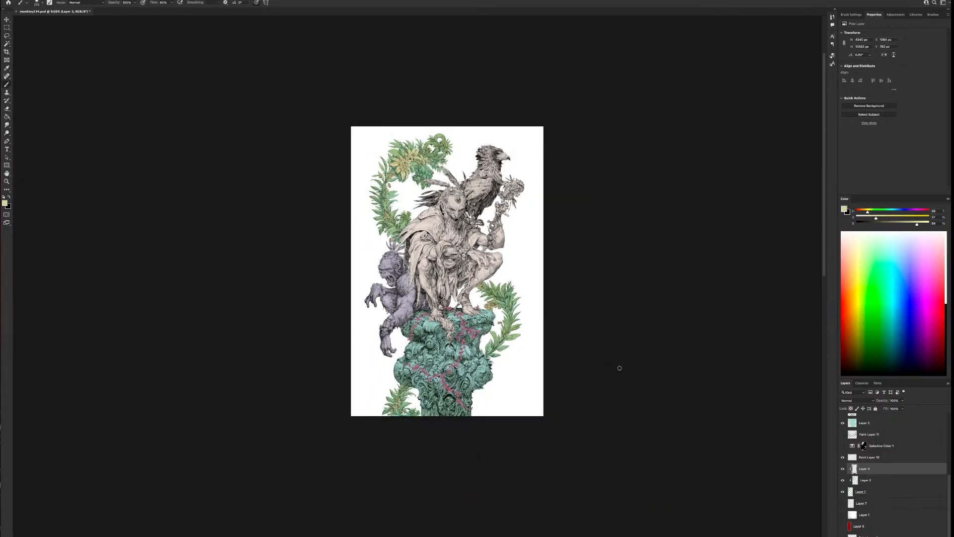
pyautogui.scroll(-1, 620, 367)
pyautogui.scroll(5, 617, 371)
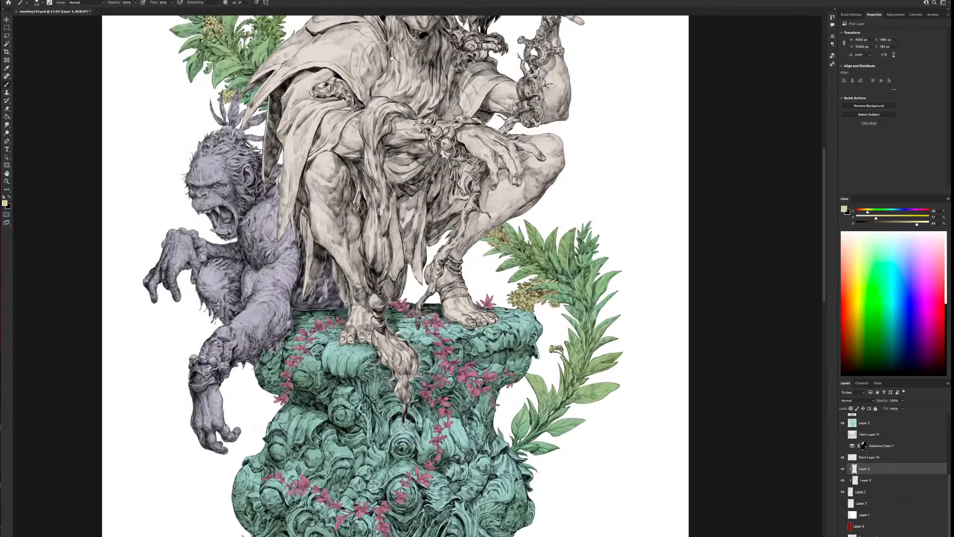
pyautogui.moveTo(391, 59); pyautogui.dragTo(580, 380)
pyautogui.click(864, 491)
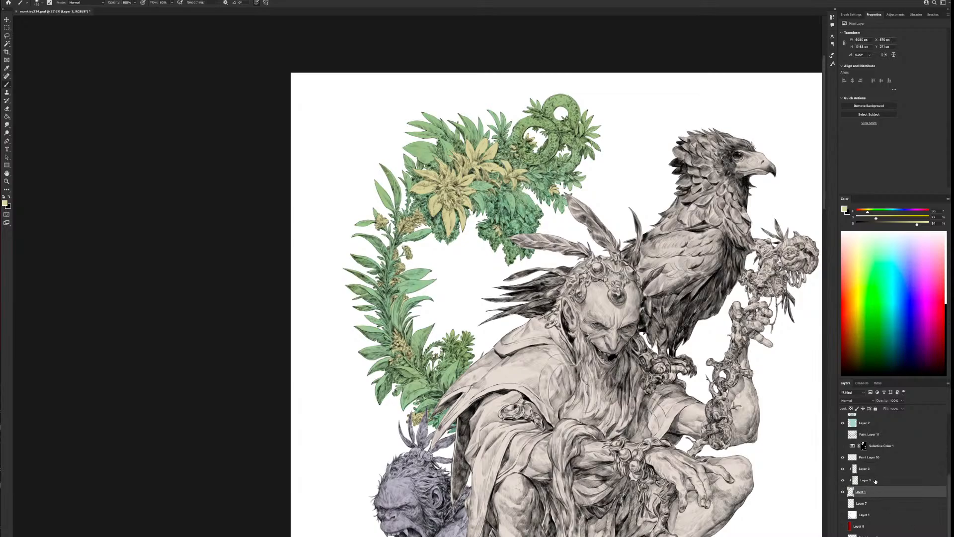
pyautogui.click(854, 480)
pyautogui.hotkey('ctrl', 'shift', 'alt', 'n')
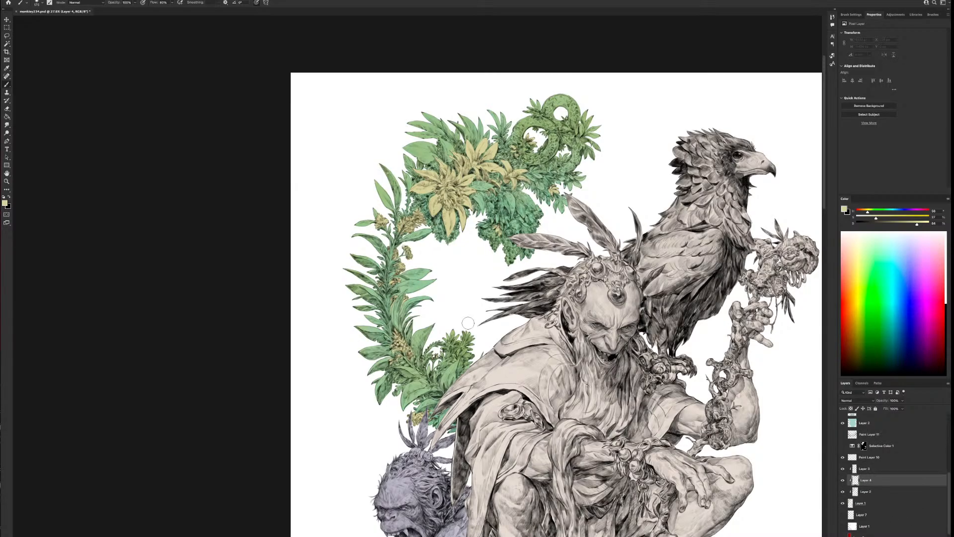
# Switch the brush to a muted red, enlarge it, and paint the leafy tuft at the wreath's lower end beside the cloak
pyautogui.keyDown('alt'); pyautogui.click(452, 333); pyautogui.keyUp('alt')
pyautogui.click(862, 213)
pyautogui.moveTo(863, 212); pyautogui.dragTo(858, 214)
pyautogui.press(']')
pyautogui.press(']')
pyautogui.moveTo(467, 334)
pyautogui.mouseDown()
pyautogui.moveTo(460, 342)
pyautogui.moveTo(451, 328)
pyautogui.moveTo(441, 347)
pyautogui.moveTo(450, 344)
pyautogui.moveTo(453, 353)
pyautogui.moveTo(483, 331)
pyautogui.moveTo(462, 332)
pyautogui.mouseUp()
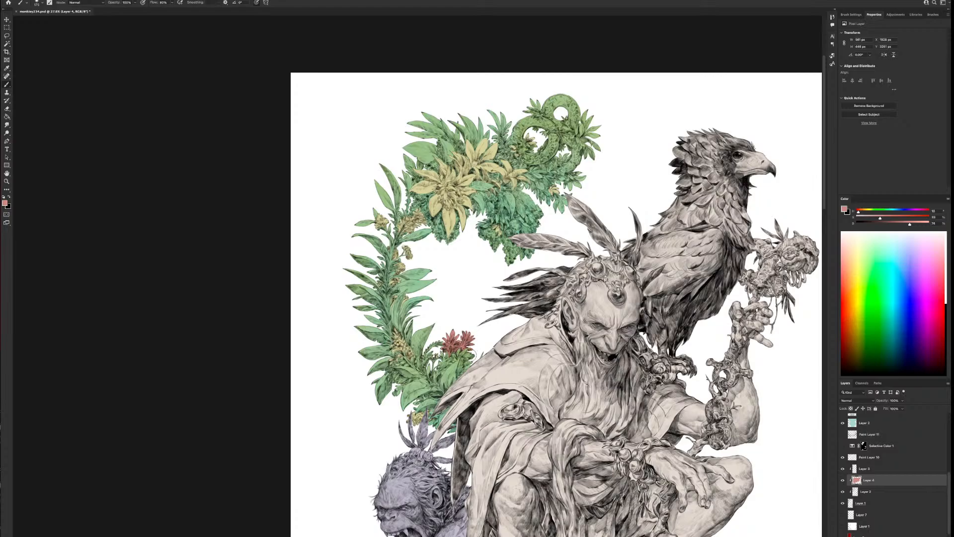
pyautogui.moveTo(465, 346); pyautogui.dragTo(476, 356)
# Shrink the brush and add muted red to the tuft's stem, the lower vine's small leaves, and the foliage above the ape's head
pyautogui.press('[')
pyautogui.moveTo(450, 360); pyautogui.dragTo(451, 365)
pyautogui.moveTo(438, 344); pyautogui.dragTo(428, 351)
pyautogui.moveTo(543, 457); pyautogui.dragTo(638, 453)
pyautogui.moveTo(489, 374); pyautogui.dragTo(489, 361)
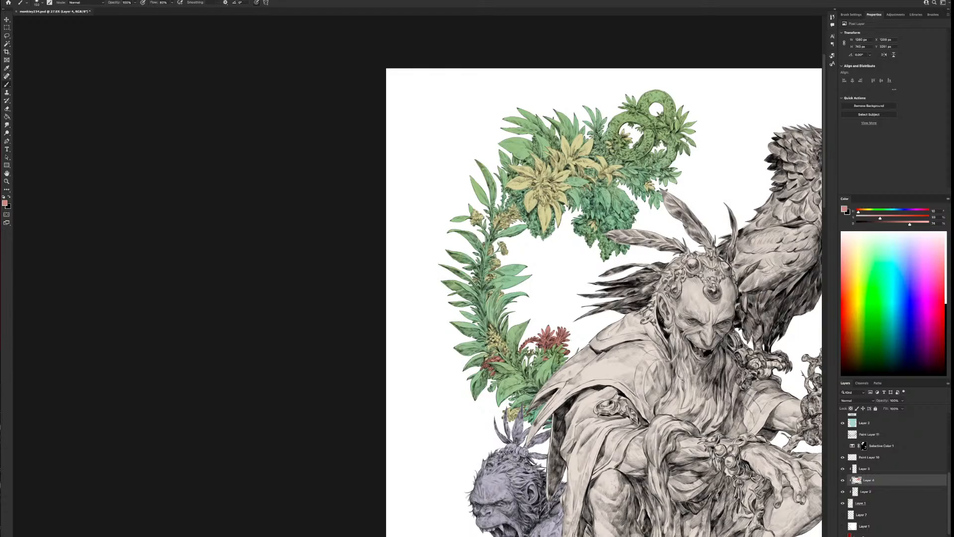
pyautogui.moveTo(518, 393)
pyautogui.mouseDown()
pyautogui.moveTo(535, 388)
pyautogui.moveTo(527, 392)
pyautogui.moveTo(532, 412)
pyautogui.mouseUp()
# Add small muted red accents among the inner leaves along the middle of the wreath's left vine
pyautogui.scroll(3, 578, 346)
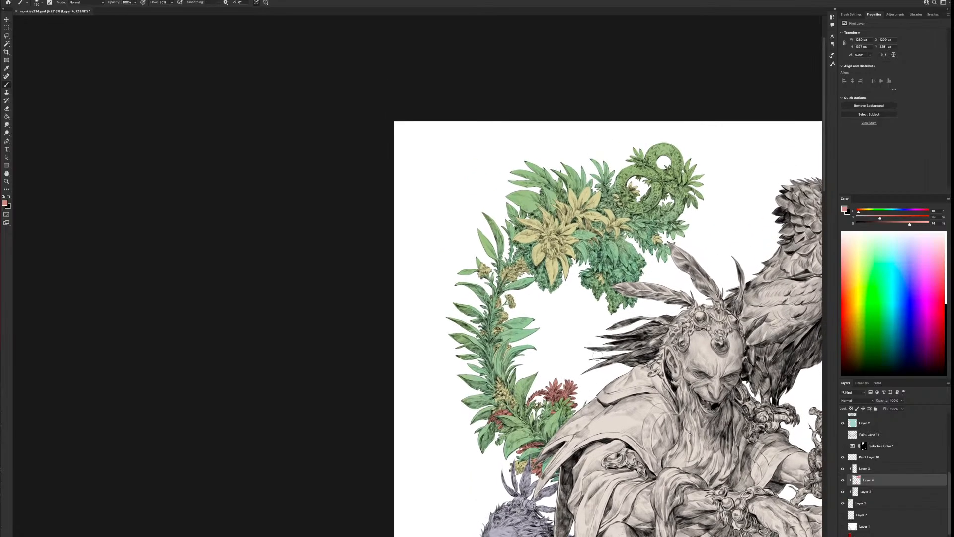
pyautogui.moveTo(489, 336); pyautogui.dragTo(489, 340)
pyautogui.click(479, 362)
pyautogui.moveTo(497, 318); pyautogui.dragTo(494, 320)
# Paint the hanging clusters beside the figure's head feathers and beneath the large yellow flower muted red, enlarging the brush
pyautogui.moveTo(599, 332); pyautogui.dragTo(555, 413)
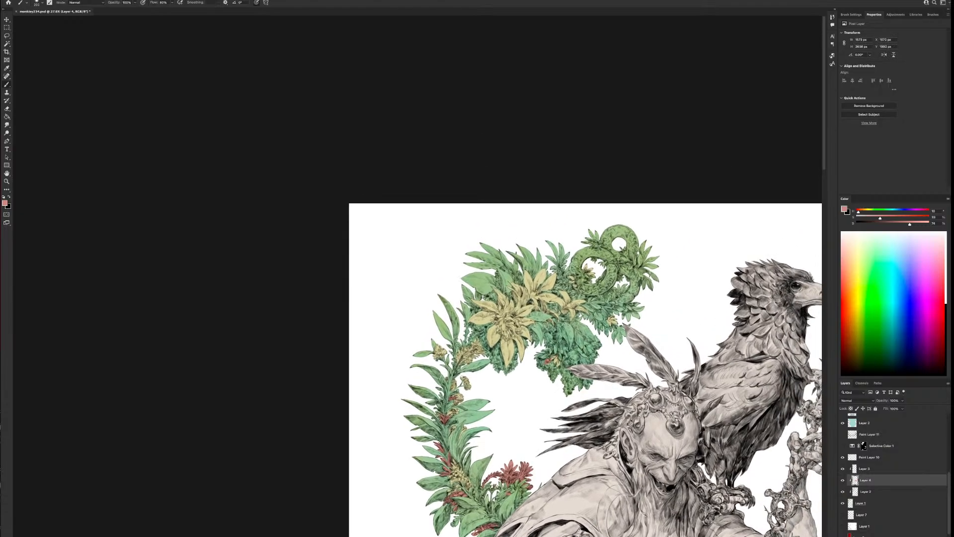
pyautogui.moveTo(546, 358)
pyautogui.mouseDown()
pyautogui.moveTo(539, 362)
pyautogui.moveTo(551, 377)
pyautogui.moveTo(575, 342)
pyautogui.moveTo(565, 351)
pyautogui.moveTo(566, 395)
pyautogui.moveTo(590, 390)
pyautogui.moveTo(579, 390)
pyautogui.moveTo(594, 387)
pyautogui.moveTo(565, 354)
pyautogui.mouseUp()
pyautogui.press(']')
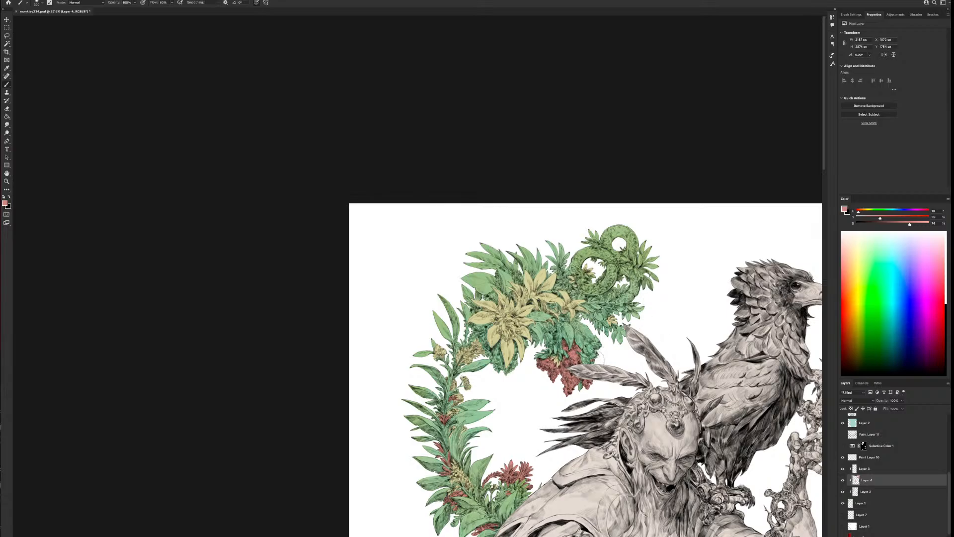
pyautogui.moveTo(593, 356); pyautogui.dragTo(593, 338)
pyautogui.moveTo(553, 330); pyautogui.dragTo(550, 326)
pyautogui.moveTo(519, 347)
pyautogui.mouseDown()
pyautogui.moveTo(492, 368)
pyautogui.moveTo(494, 336)
pyautogui.mouseUp()
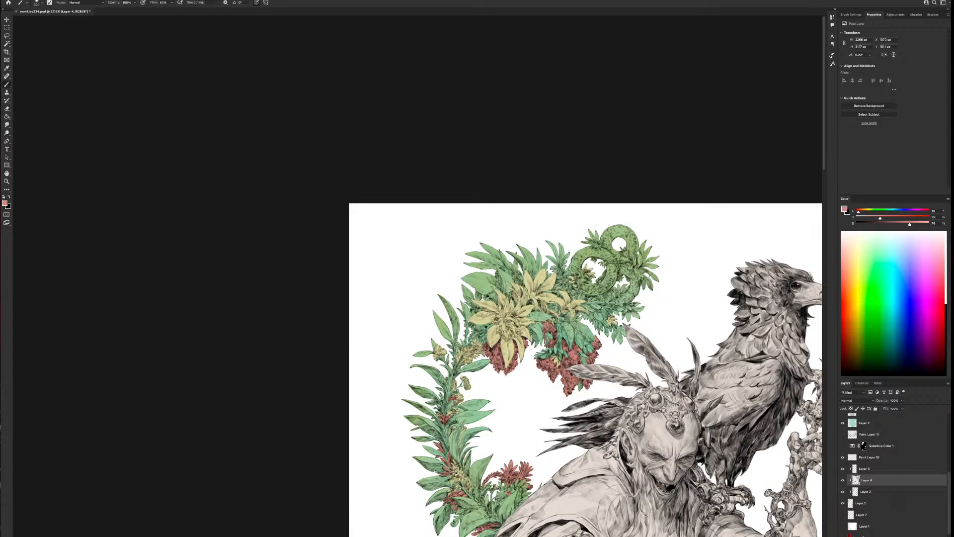
pyautogui.moveTo(683, 423)
pyautogui.mouseDown()
pyautogui.moveTo(693, 321)
pyautogui.moveTo(692, 424)
pyautogui.mouseUp()
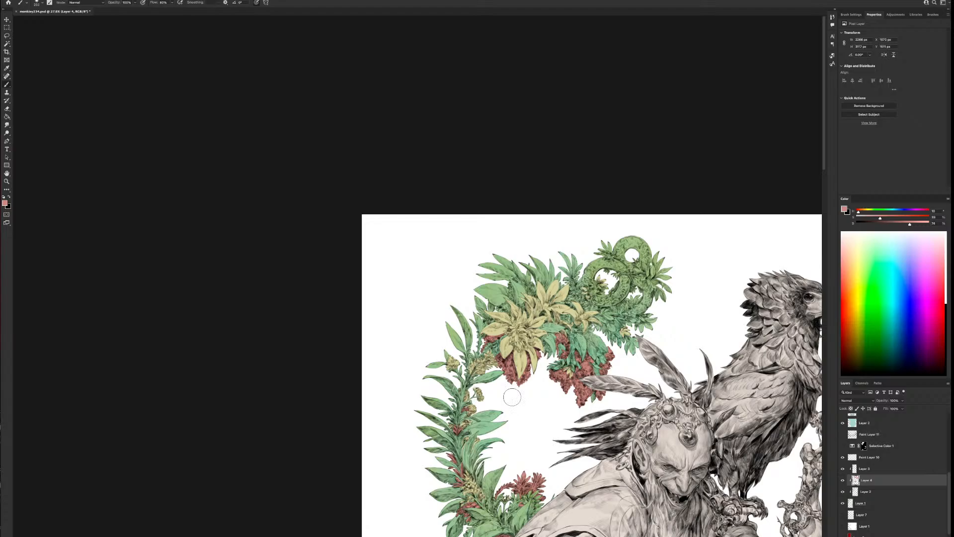
# Paint the small leaf clusters between the yellow flowers and the curled loops muted red, adjusting the brush size as needed
pyautogui.moveTo(580, 280); pyautogui.dragTo(578, 285)
pyautogui.press('[')
pyautogui.press('[')
pyautogui.press(']')
pyautogui.click(575, 282)
pyautogui.press(']')
pyautogui.press(']')
pyautogui.click(564, 316)
# Shrink the brush and paint the small leaves around the curled loops and the clusters above the large yellow flower muted red
pyautogui.press('[')
pyautogui.press('[')
pyautogui.press('[')
pyautogui.press('[')
pyautogui.moveTo(695, 317); pyautogui.dragTo(634, 333)
pyautogui.moveTo(574, 308); pyautogui.dragTo(581, 307)
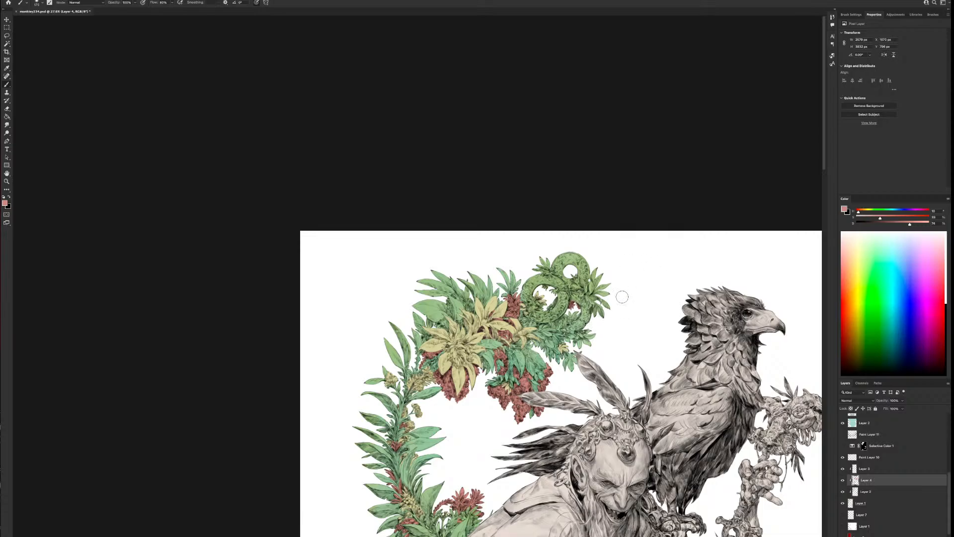
pyautogui.press('[')
pyautogui.moveTo(549, 298)
pyautogui.mouseDown()
pyautogui.moveTo(529, 303)
pyautogui.moveTo(548, 290)
pyautogui.mouseUp()
pyautogui.moveTo(569, 315); pyautogui.dragTo(575, 314)
pyautogui.moveTo(570, 321); pyautogui.dragTo(566, 321)
pyautogui.moveTo(470, 300); pyautogui.dragTo(468, 306)
pyautogui.moveTo(448, 300); pyautogui.dragTo(449, 307)
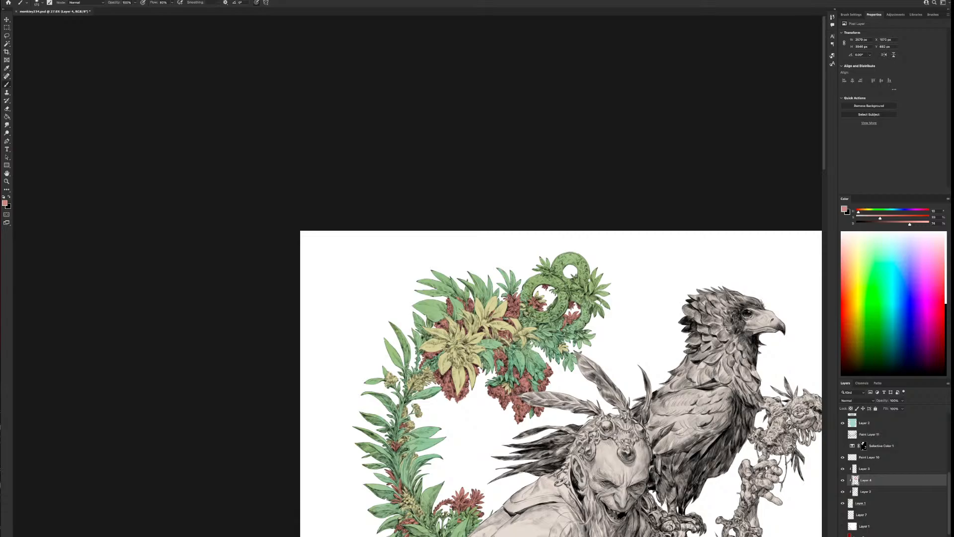
# Paint selected leaves near the upper tip and along the lower stem of the right-hand plant muted red
pyautogui.moveTo(627, 475); pyautogui.dragTo(591, 477)
pyautogui.moveTo(763, 534); pyautogui.dragTo(666, 347)
pyautogui.scroll(-5, 639, 347)
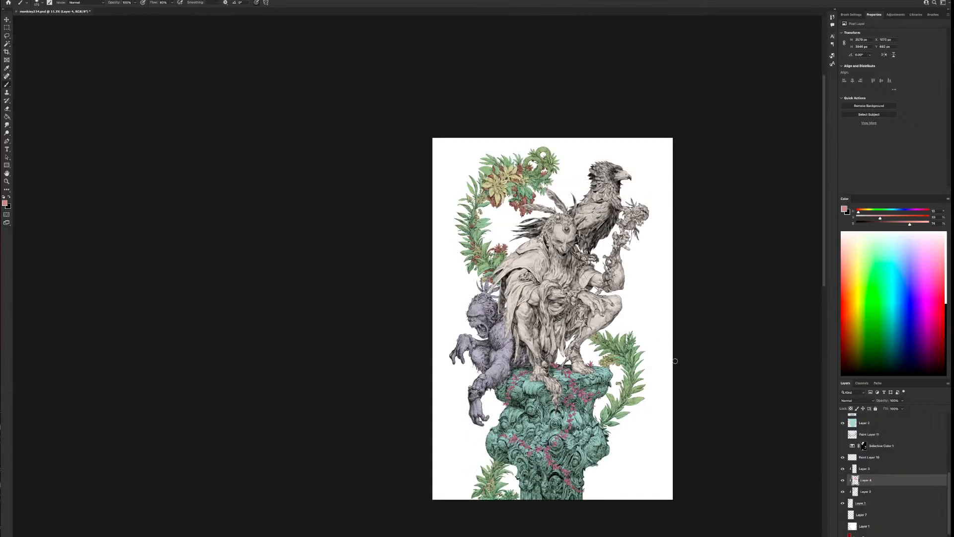
pyautogui.scroll(10, 706, 406)
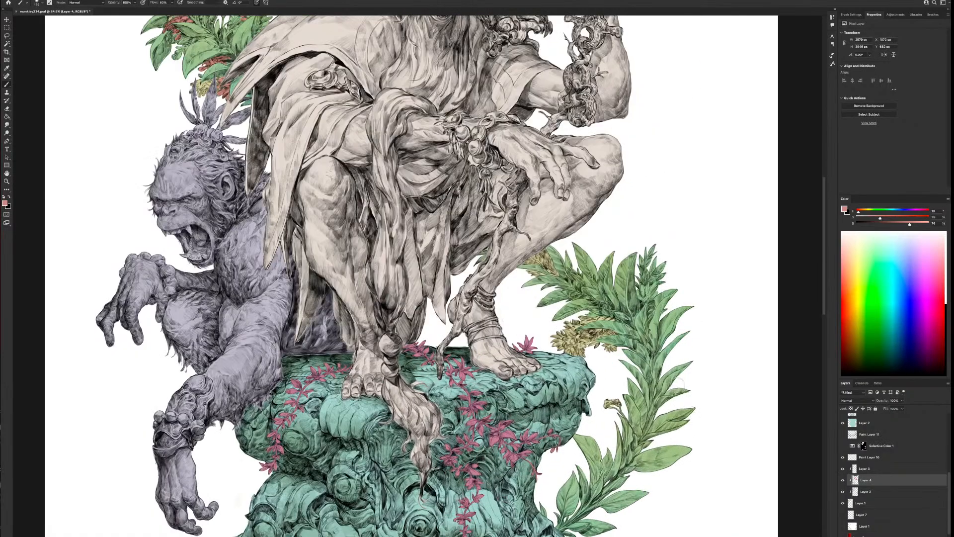
pyautogui.hscroll(5, 581, 358)
pyautogui.scroll(-4, 581, 357)
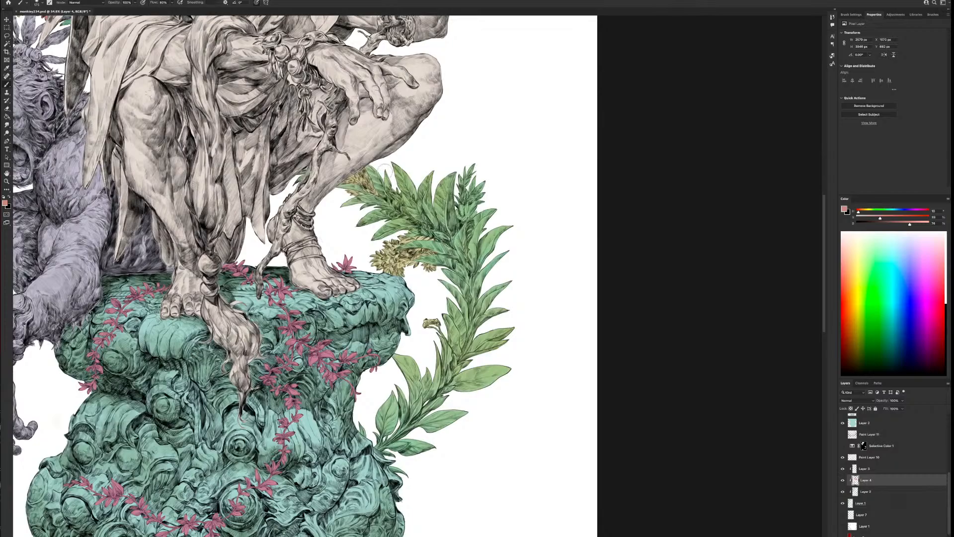
pyautogui.moveTo(385, 170); pyautogui.dragTo(404, 205)
pyautogui.moveTo(390, 214)
pyautogui.mouseDown()
pyautogui.moveTo(401, 209)
pyautogui.moveTo(422, 225)
pyautogui.mouseUp()
pyautogui.moveTo(445, 366); pyautogui.dragTo(445, 390)
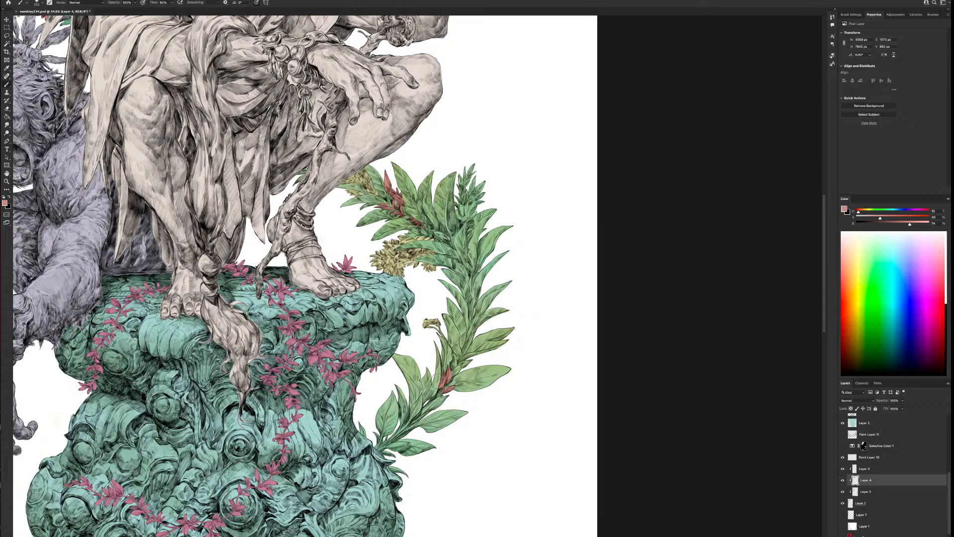
pyautogui.moveTo(453, 366); pyautogui.dragTo(472, 361)
pyautogui.hscroll(-6, 528, 464)
pyautogui.scroll(-3, 527, 465)
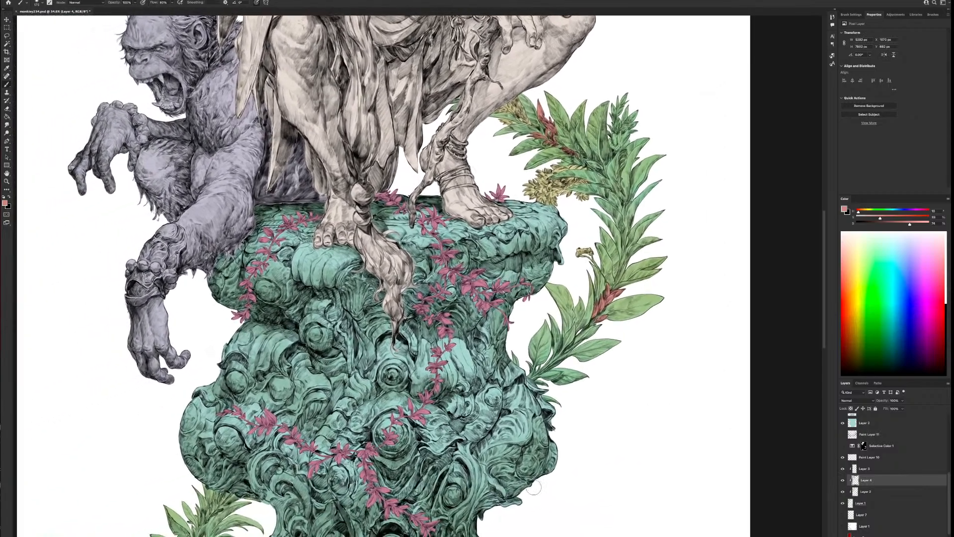
pyautogui.scroll(5, 635, 325)
pyautogui.hscroll(2, 635, 325)
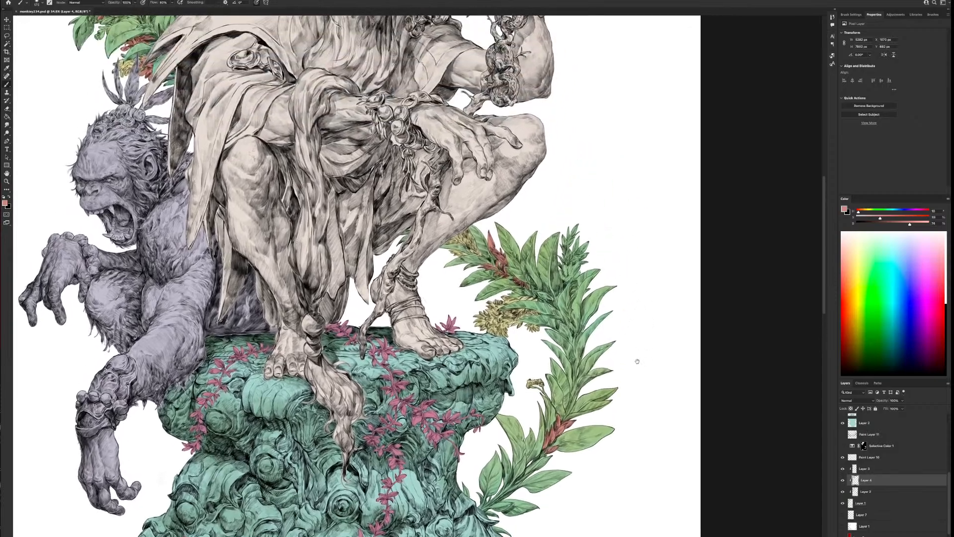
# Paint the right-hand plant's upper tip cluster and selected leaves of the small plant beside the column's base muted red, shrinking the brush
pyautogui.moveTo(575, 227); pyautogui.dragTo(566, 222)
pyautogui.moveTo(561, 265)
pyautogui.mouseDown()
pyautogui.moveTo(579, 231)
pyautogui.moveTo(592, 236)
pyautogui.moveTo(560, 276)
pyautogui.moveTo(565, 288)
pyautogui.moveTo(571, 263)
pyautogui.moveTo(577, 268)
pyautogui.mouseUp()
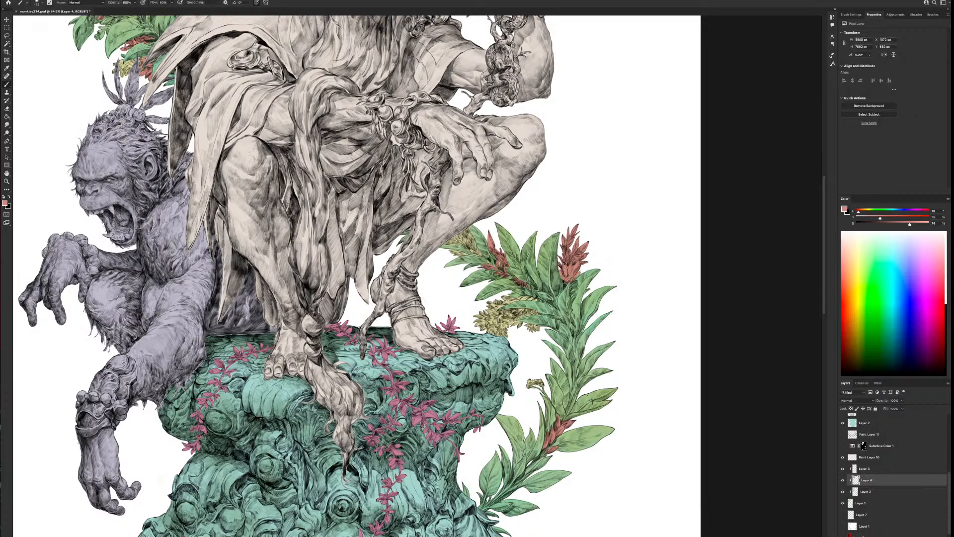
pyautogui.press('[')
pyautogui.moveTo(574, 508); pyautogui.dragTo(650, 269)
pyautogui.moveTo(470, 436); pyautogui.dragTo(585, 381)
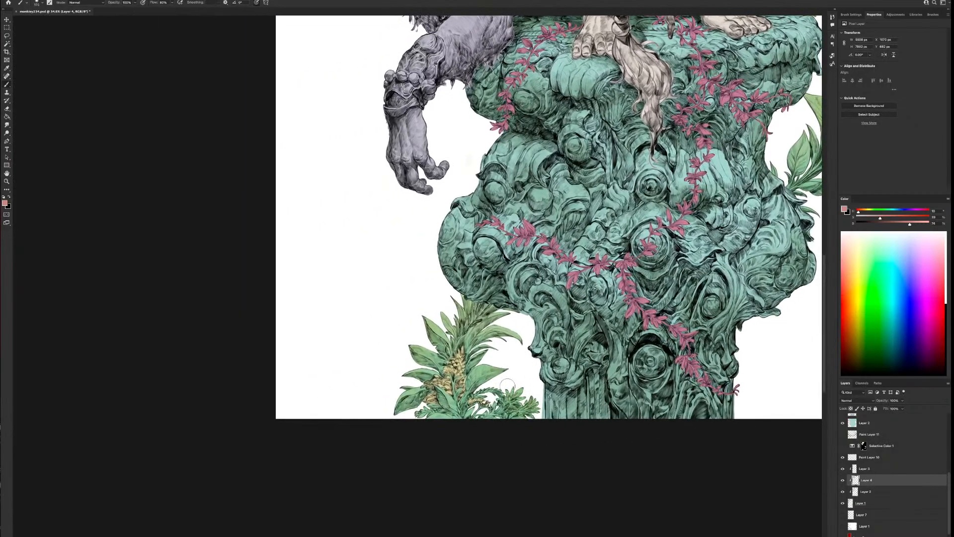
pyautogui.moveTo(502, 386)
pyautogui.mouseDown()
pyautogui.moveTo(476, 392)
pyautogui.moveTo(499, 394)
pyautogui.mouseUp()
pyautogui.moveTo(418, 410); pyautogui.dragTo(439, 411)
pyautogui.moveTo(480, 320)
pyautogui.mouseDown()
pyautogui.moveTo(472, 325)
pyautogui.moveTo(483, 312)
pyautogui.moveTo(456, 328)
pyautogui.mouseUp()
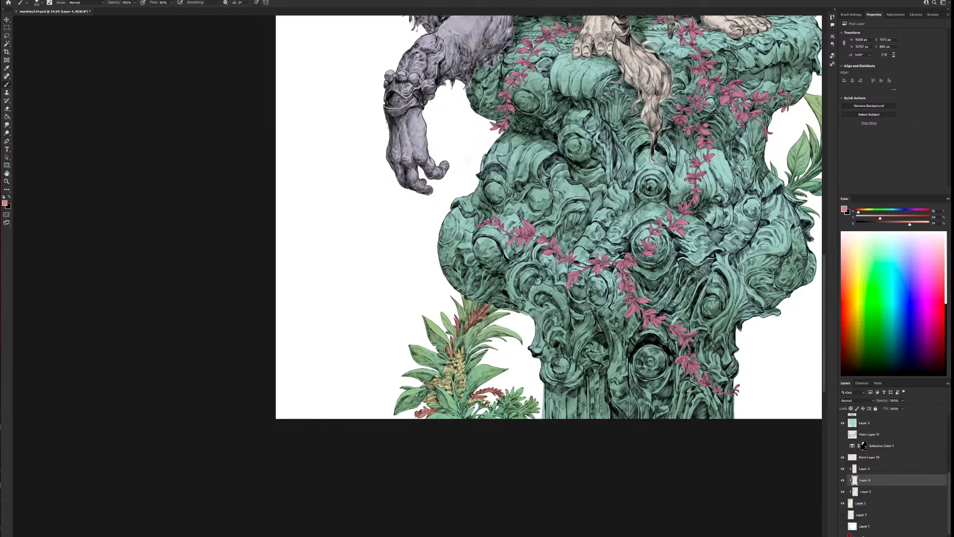
pyautogui.moveTo(540, 389)
pyautogui.mouseDown()
pyautogui.moveTo(532, 411)
pyautogui.moveTo(522, 405)
pyautogui.moveTo(528, 411)
pyautogui.mouseUp()
pyautogui.click(868, 422)
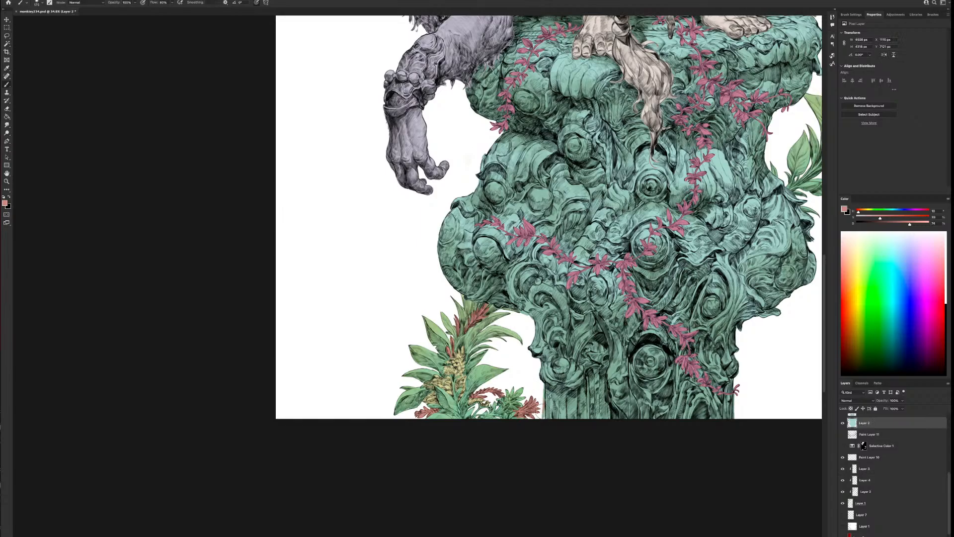
pyautogui.click(861, 504)
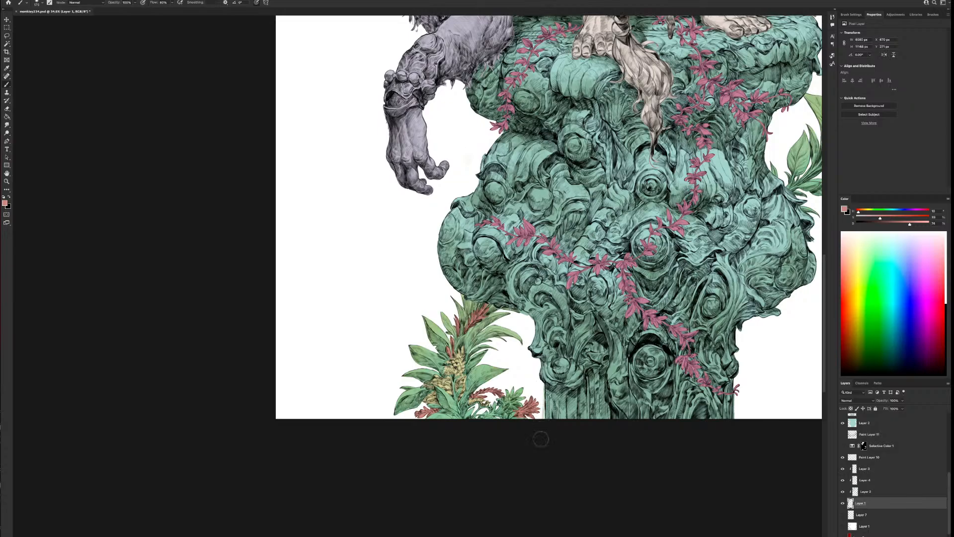
pyautogui.click(865, 423)
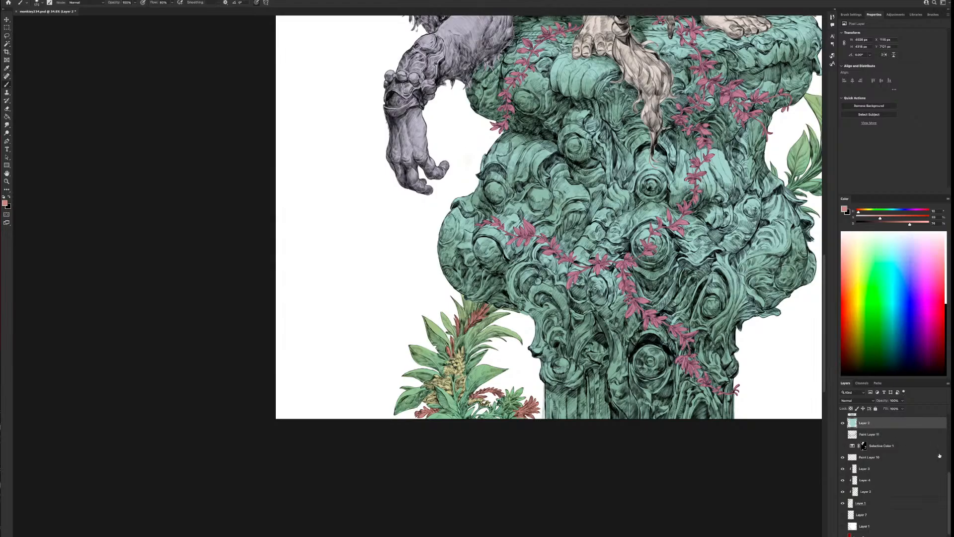
pyautogui.scroll(2, 948, 476)
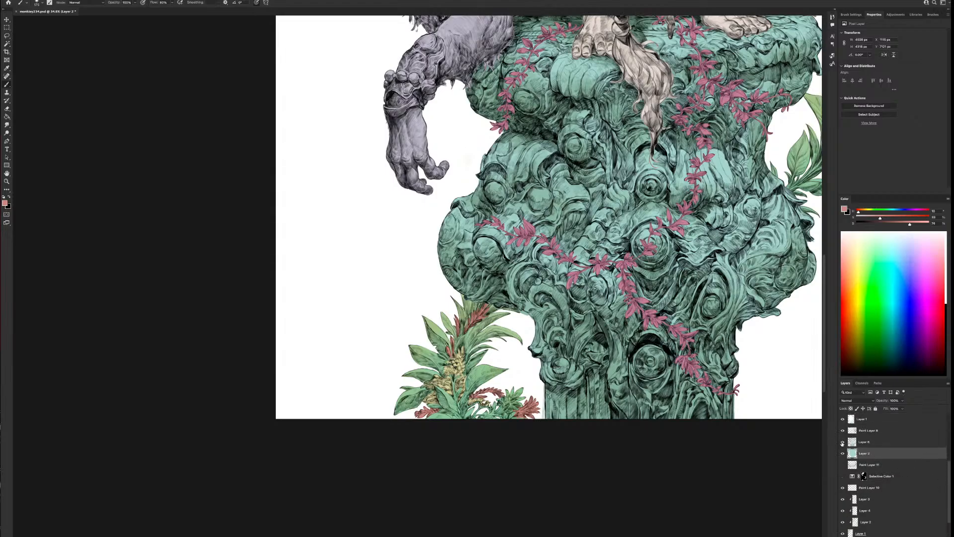
pyautogui.hotkey('alt', ']')
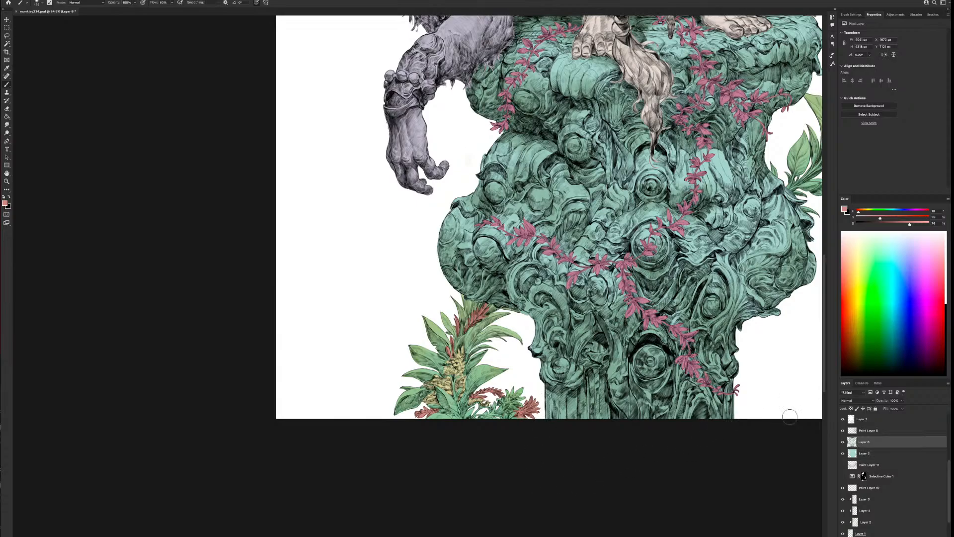
pyautogui.moveTo(753, 440); pyautogui.dragTo(601, 480)
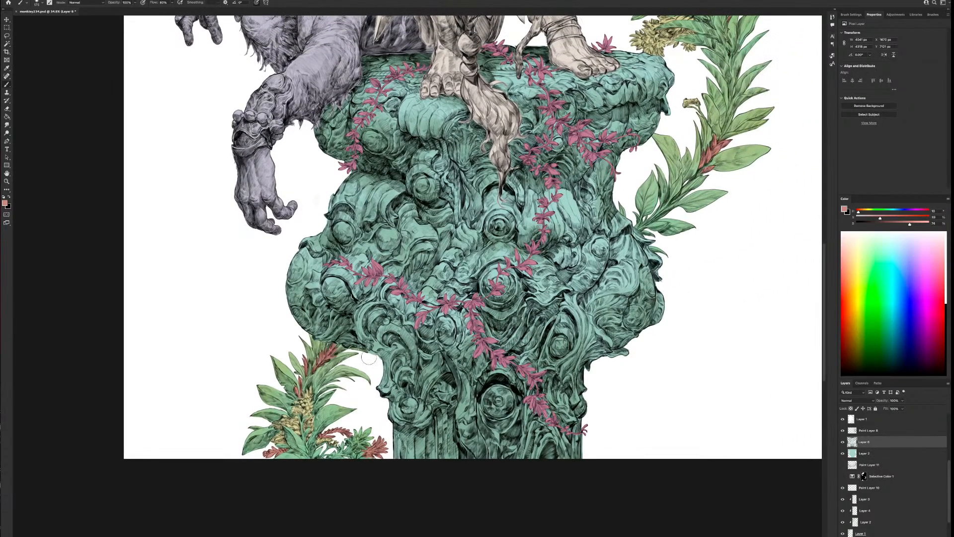
pyautogui.click(864, 453)
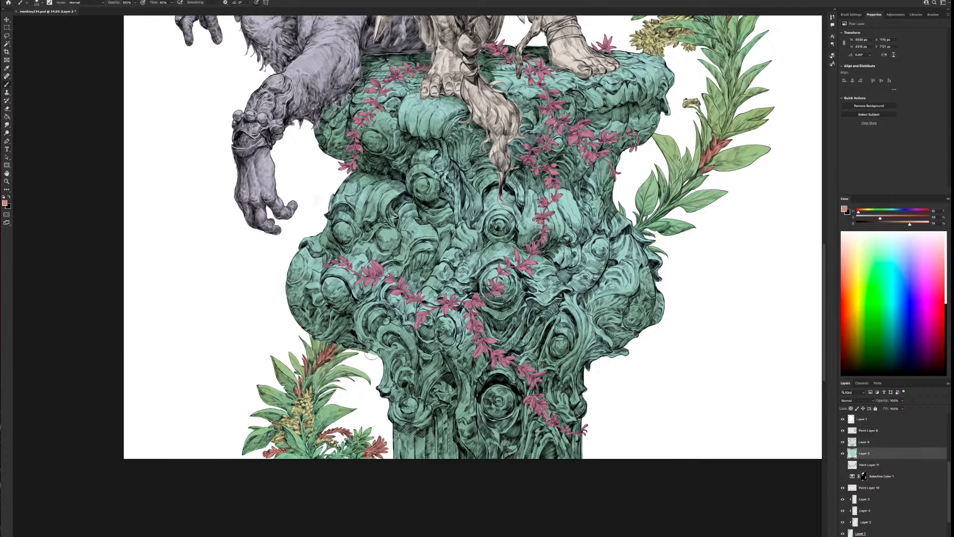
pyautogui.click(861, 533)
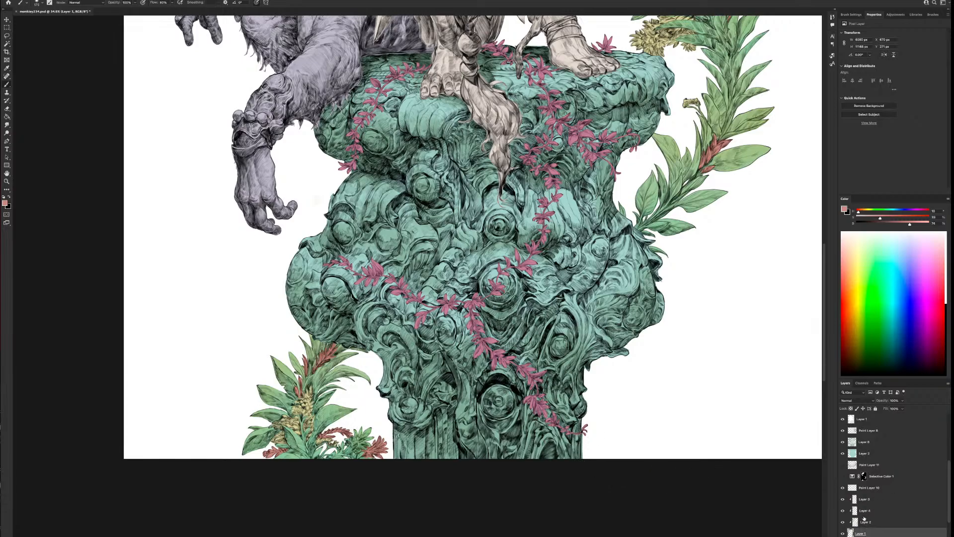
pyautogui.click(860, 454)
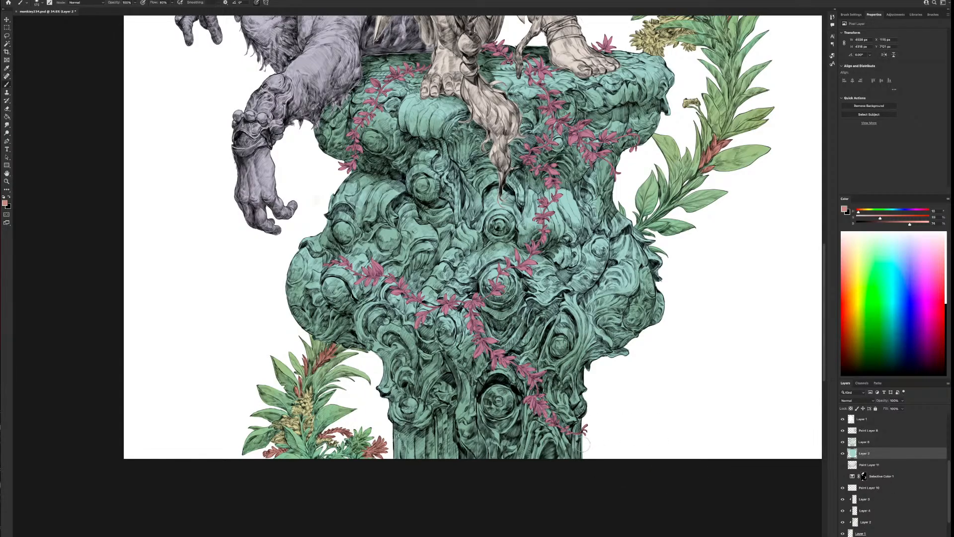
pyautogui.hotkey('alt', ']')
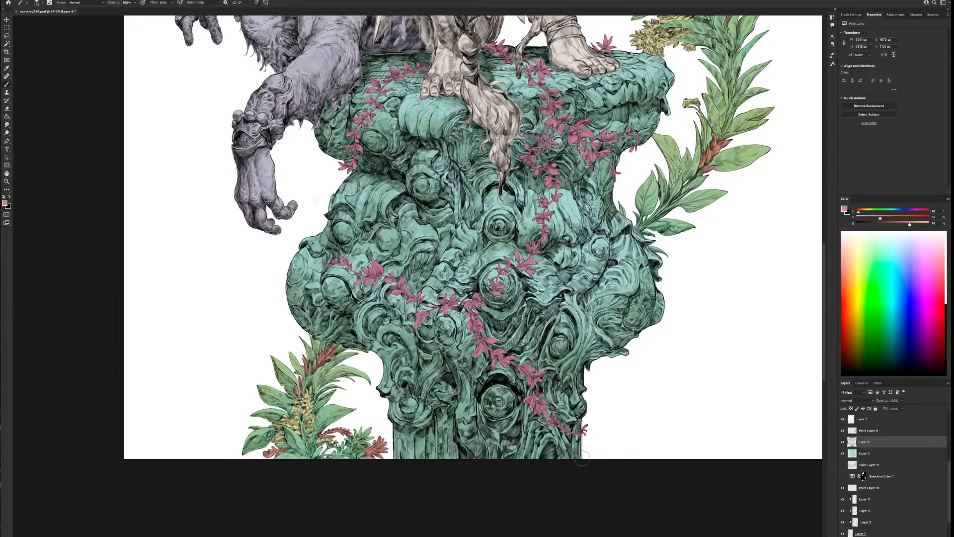
# Review the colouring across the whole illustration, from the pedestal up to the foliage, figure and bird
pyautogui.moveTo(581, 147); pyautogui.dragTo(563, 428)
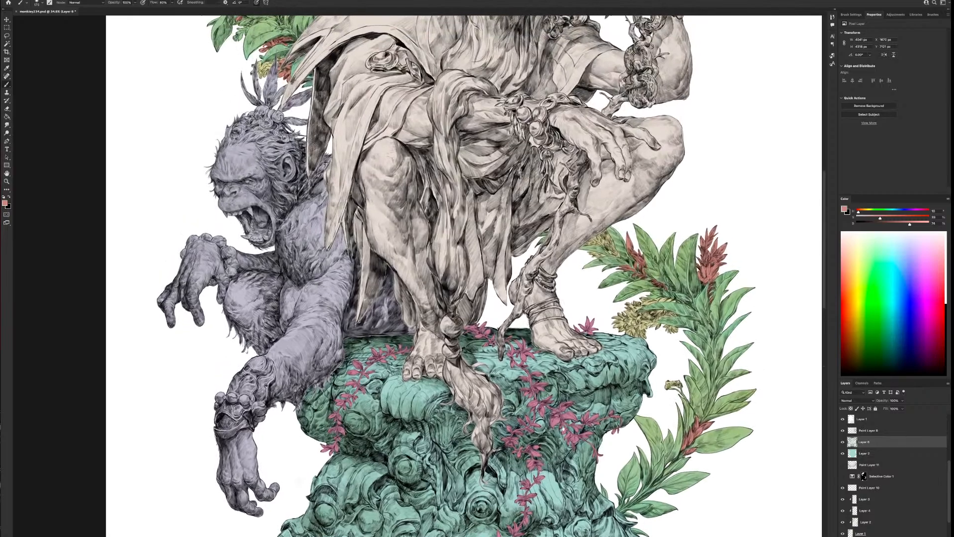
pyautogui.moveTo(589, 326); pyautogui.dragTo(513, 518)
pyautogui.moveTo(519, 395); pyautogui.dragTo(522, 478)
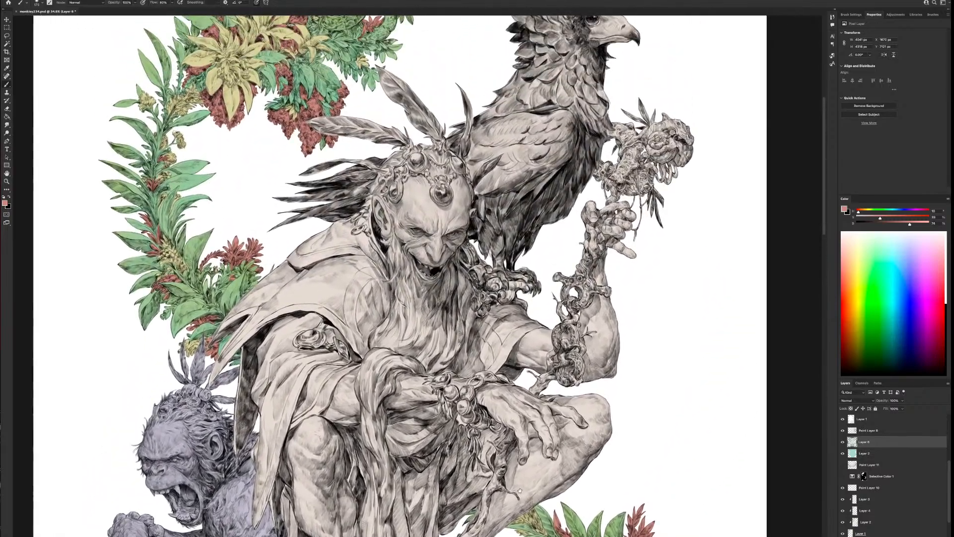
pyautogui.scroll(-5, 588, 441)
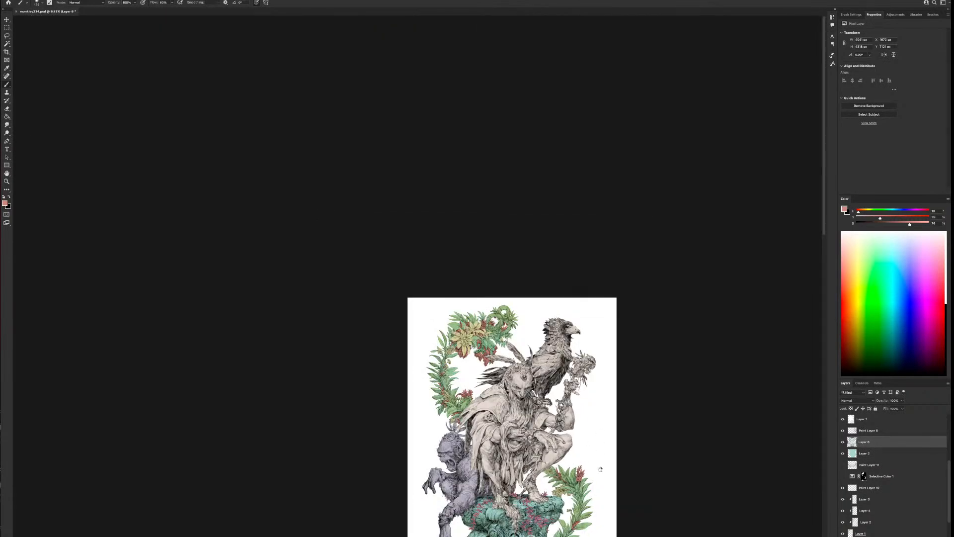
pyautogui.moveTo(600, 469); pyautogui.dragTo(530, 289)
pyautogui.scroll(3, 542, 320)
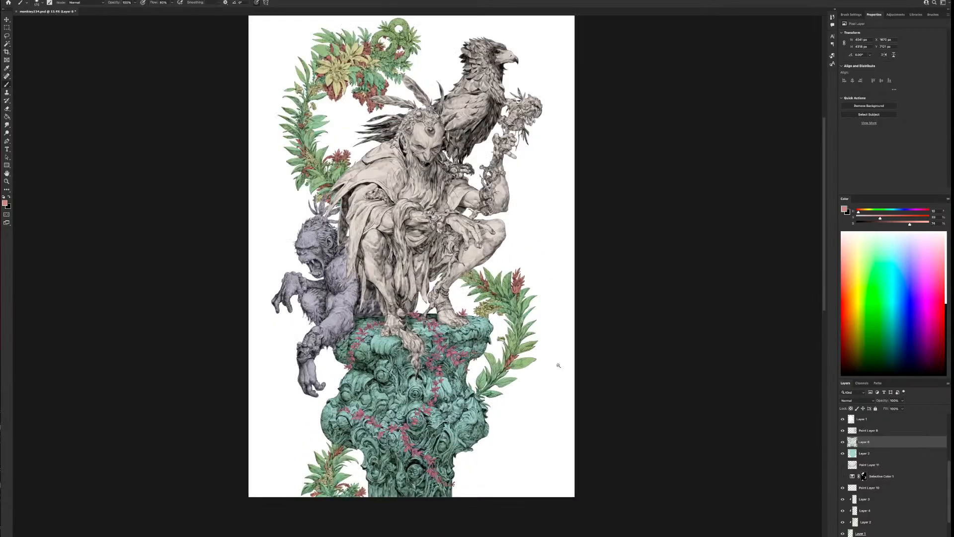
pyautogui.scroll(2, 558, 432)
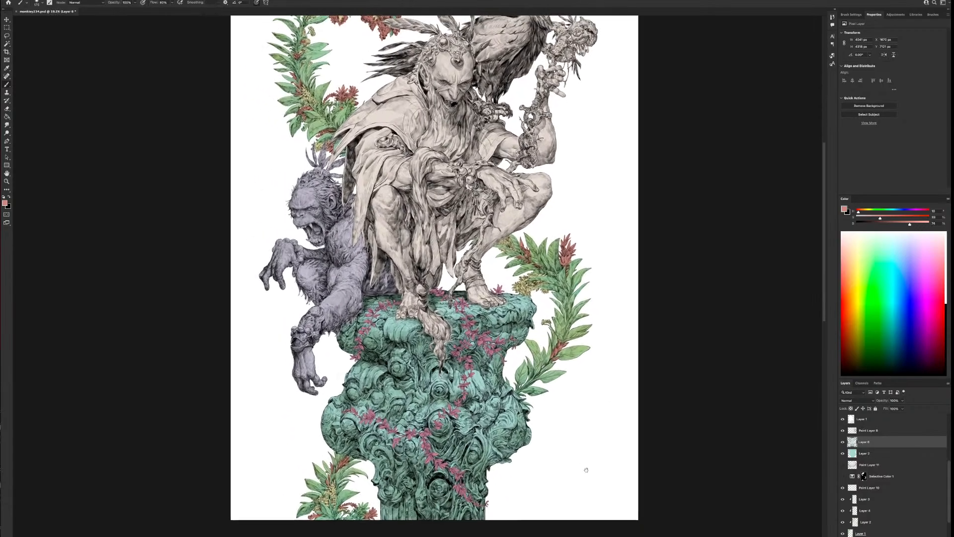
pyautogui.moveTo(586, 470); pyautogui.dragTo(588, 476)
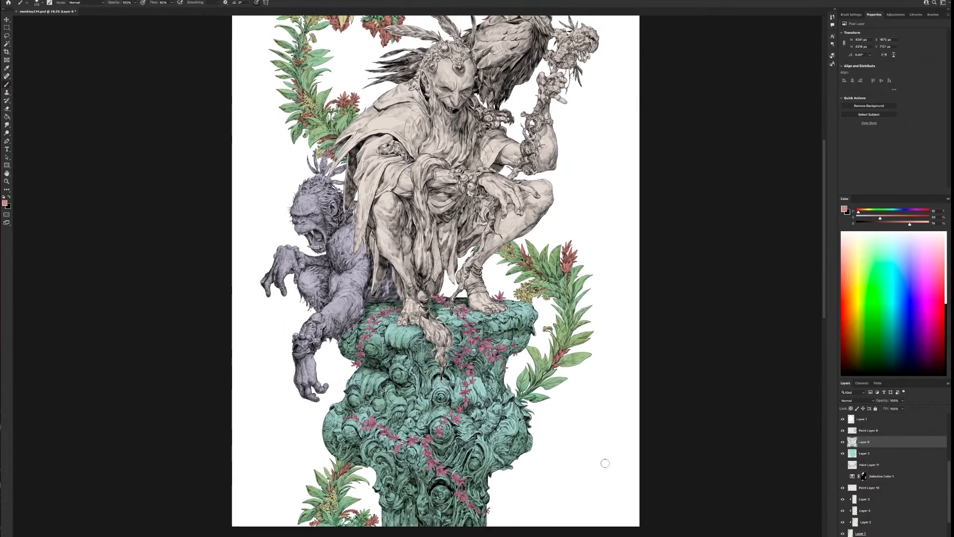
# Check the red accents by toggling Layer 4's visibility, select that layer with its transparency locked, and choose another brush preset
pyautogui.click(842, 510)
pyautogui.click(842, 511)
pyautogui.click(865, 512)
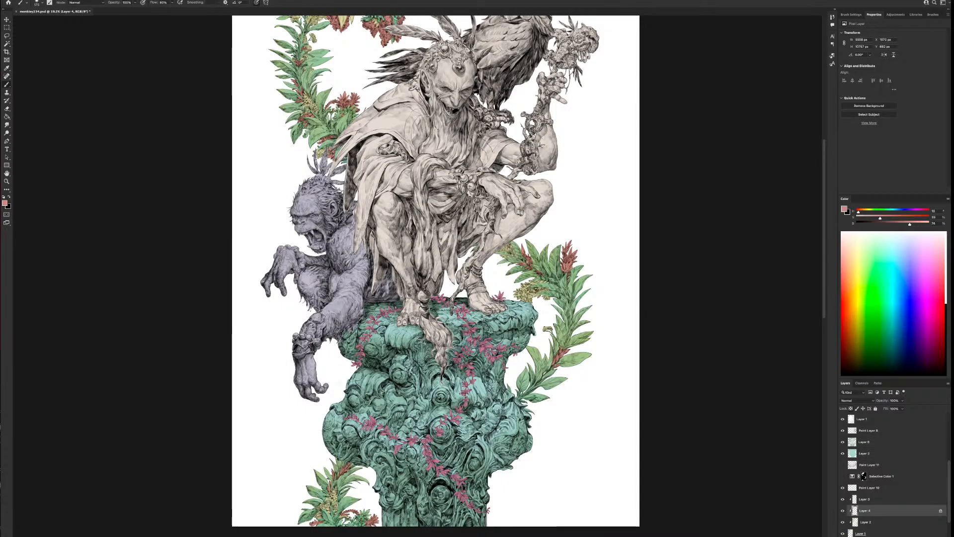
pyautogui.rightClick(470, 282)
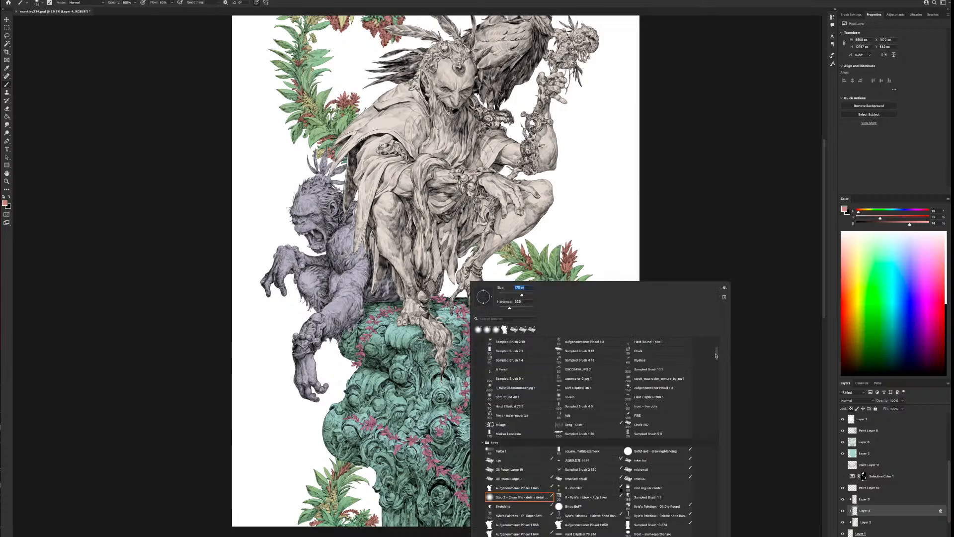
pyautogui.doubleClick(503, 359)
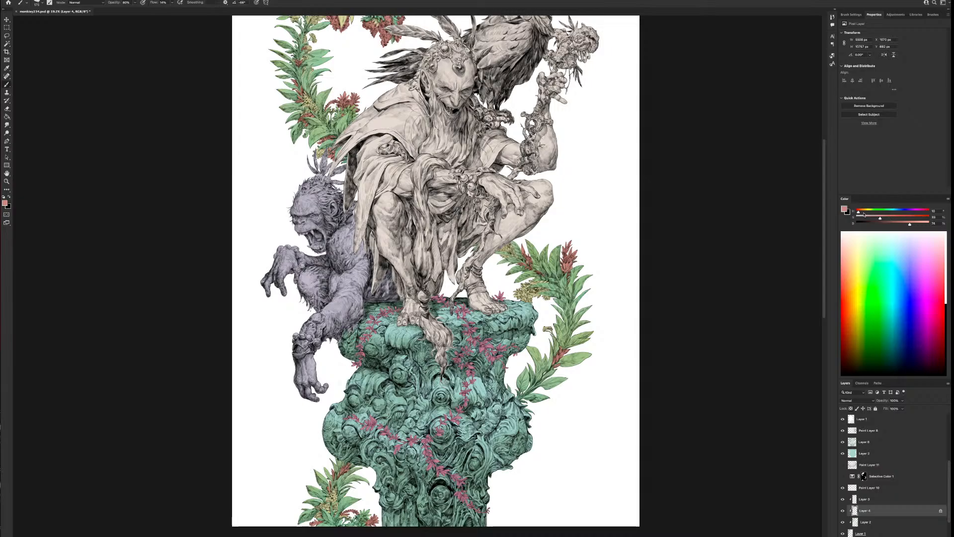
# Set the paint colour to a deeper crimson with hue 347, saturation 47 and brightness 65, and enlarge the brush
pyautogui.click(926, 212)
pyautogui.moveTo(910, 224); pyautogui.dragTo(903, 224)
pyautogui.moveTo(881, 218); pyautogui.dragTo(890, 218)
pyautogui.press(']')
pyautogui.press(']')
pyautogui.press(']')
pyautogui.press(']')
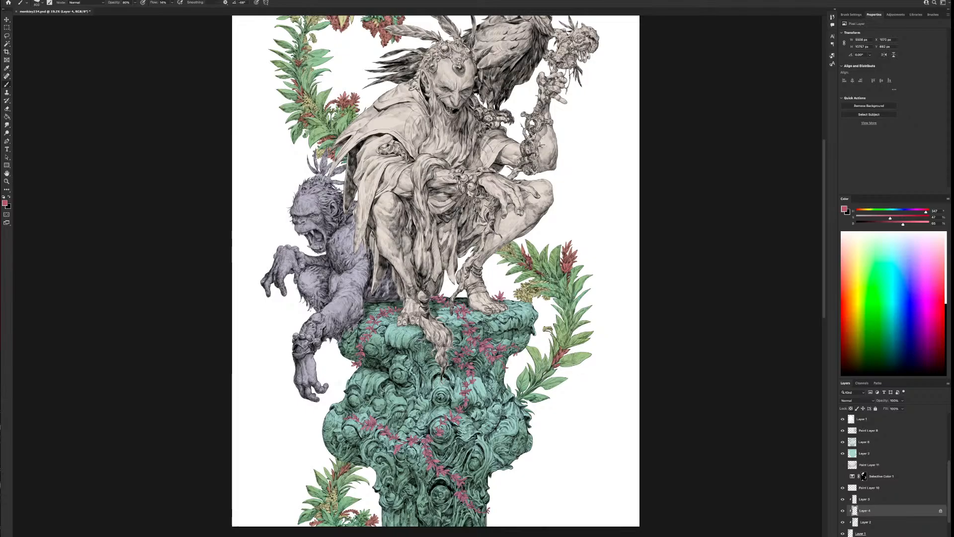
pyautogui.press(']')
# Tint the red clusters around and below the large yellow flowers with crimson, adjusting the brush size as needed
pyautogui.moveTo(545, 136); pyautogui.dragTo(583, 304)
pyautogui.press('[')
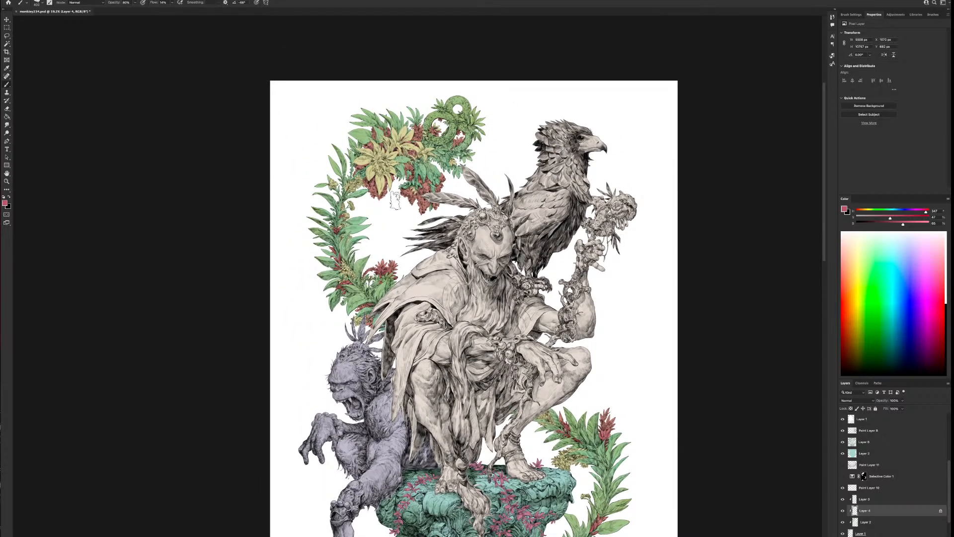
pyautogui.press(']')
pyautogui.press(']')
pyautogui.press(']')
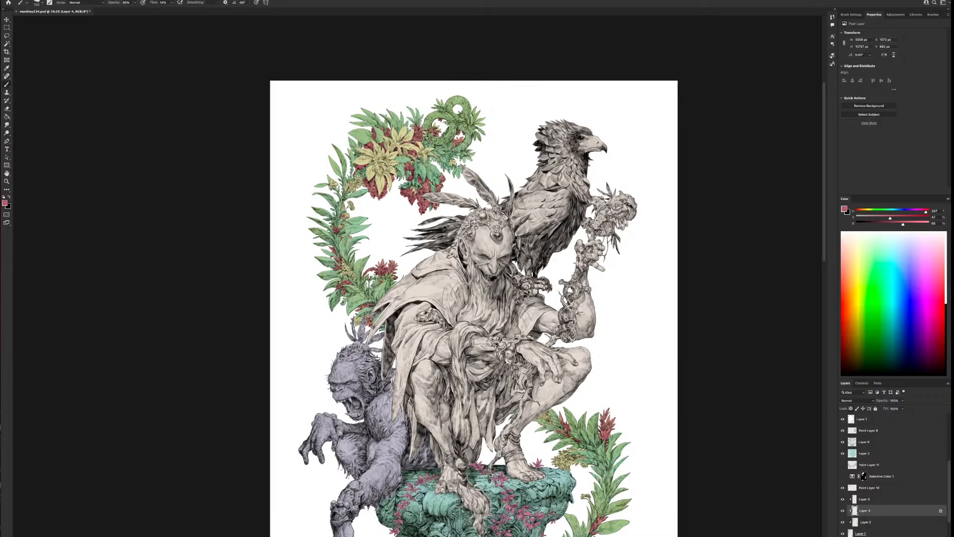
pyautogui.press(']')
# Examine the crimson-tinted accents across the whole illustration, comparing the upper foliage with the lower plants
pyautogui.scroll(-2, 511, 374)
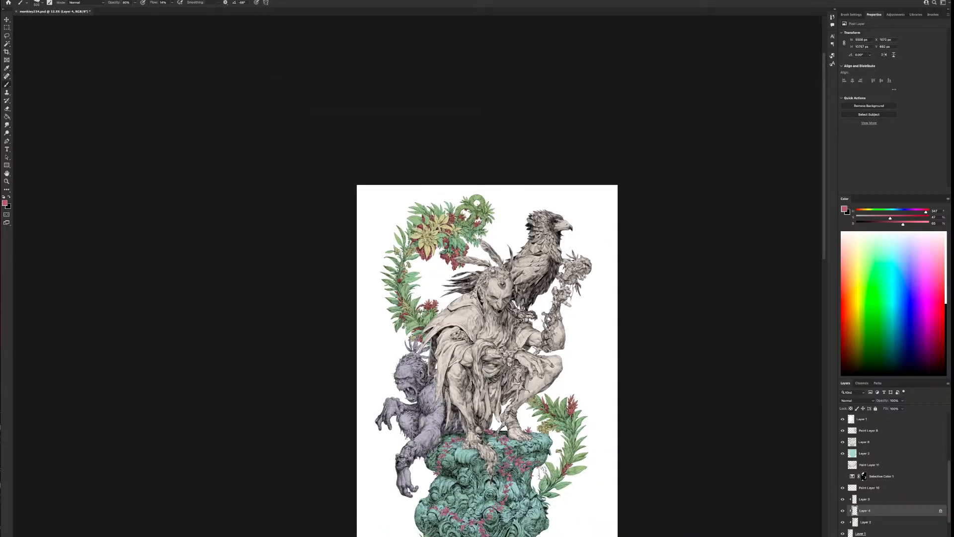
pyautogui.scroll(-1, 541, 469)
pyautogui.scroll(-1, 627, 471)
pyautogui.scroll(3, 628, 472)
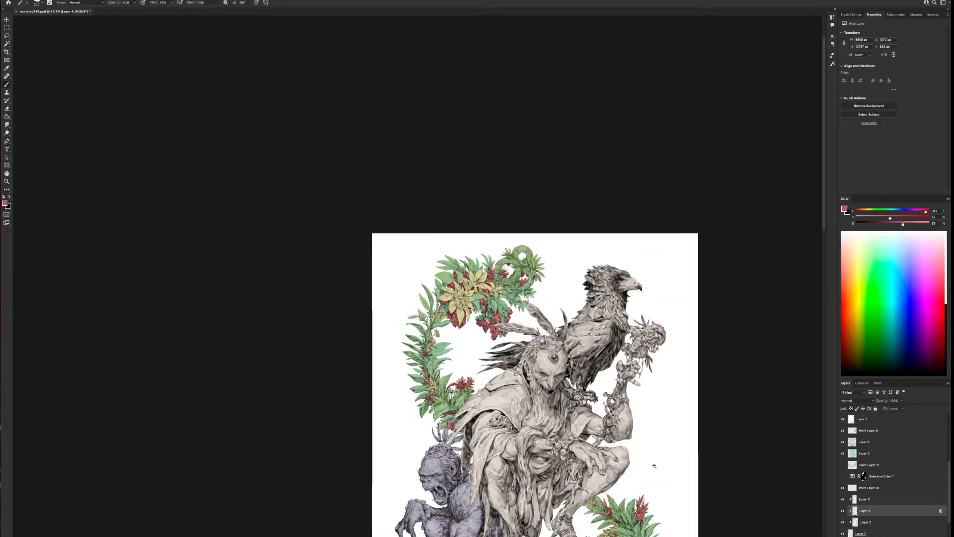
pyautogui.moveTo(645, 497); pyautogui.dragTo(599, 215)
pyautogui.scroll(1, 599, 214)
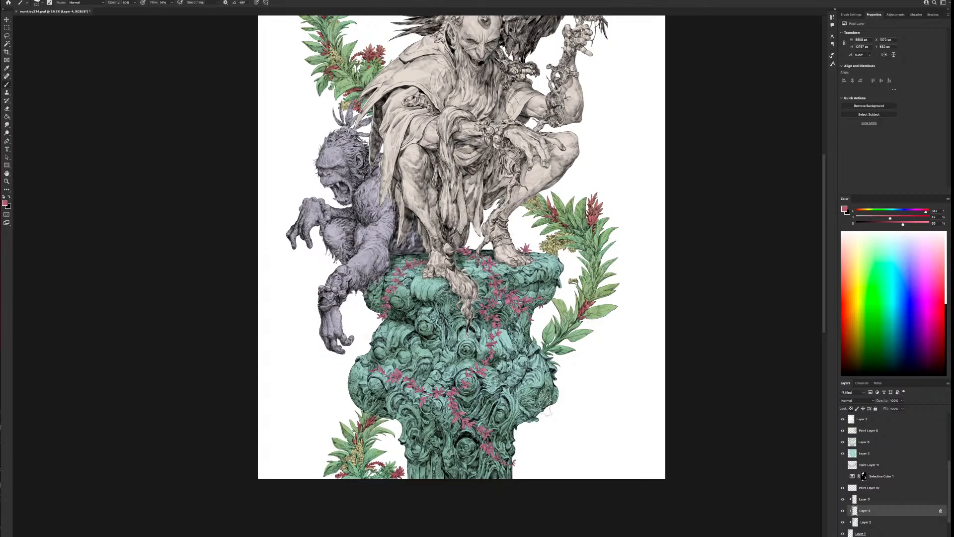
pyautogui.scroll(5, 547, 403)
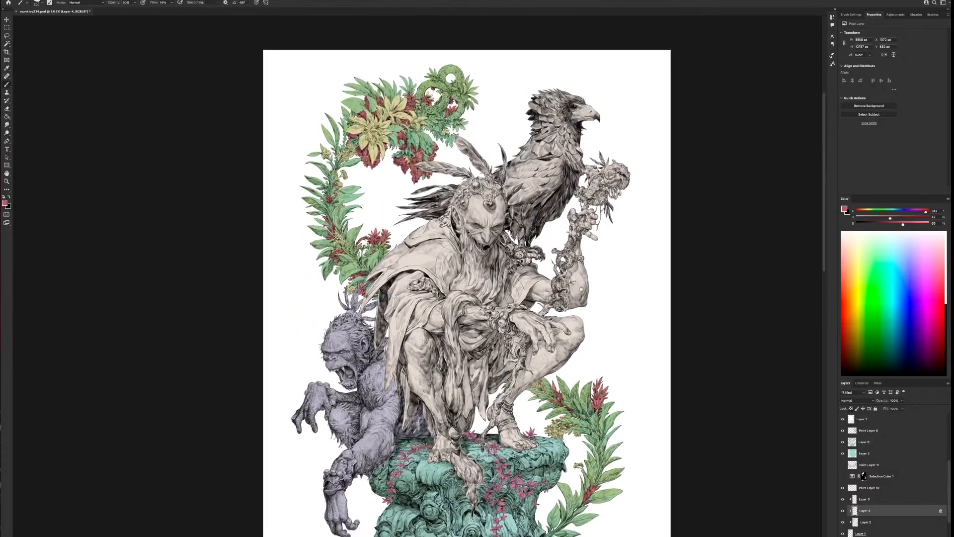
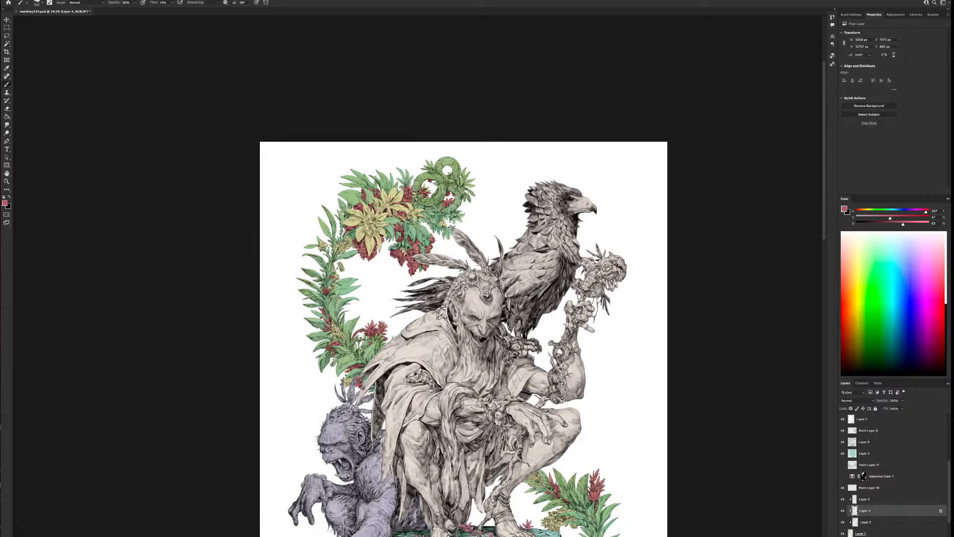
# Add a new clipped layer directly above Layer 2 for colouring the rings in the upper foliage
pyautogui.click(844, 511)
pyautogui.click(844, 512)
pyautogui.click(865, 522)
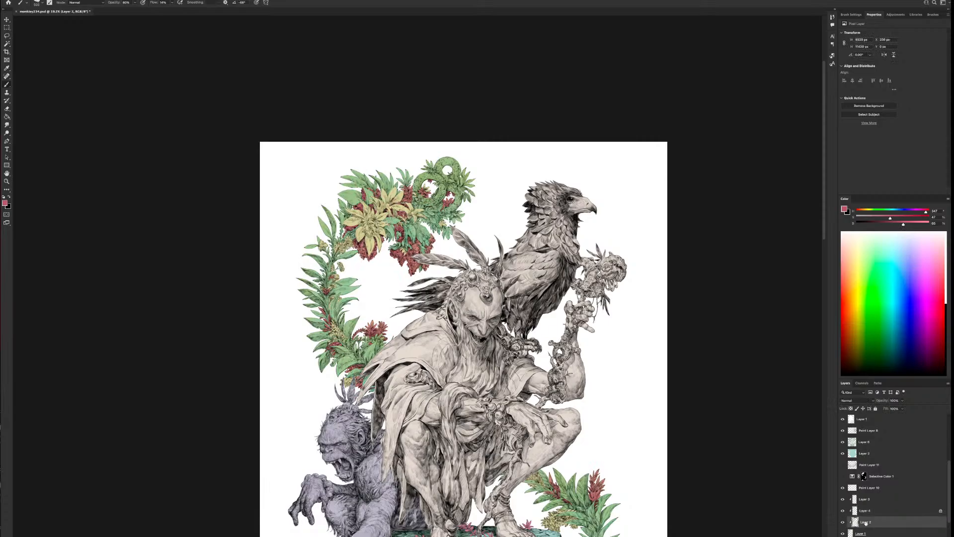
pyautogui.hotkey('ctrl', 'shift', 'alt', 'n')
pyautogui.scroll(3, 450, 204)
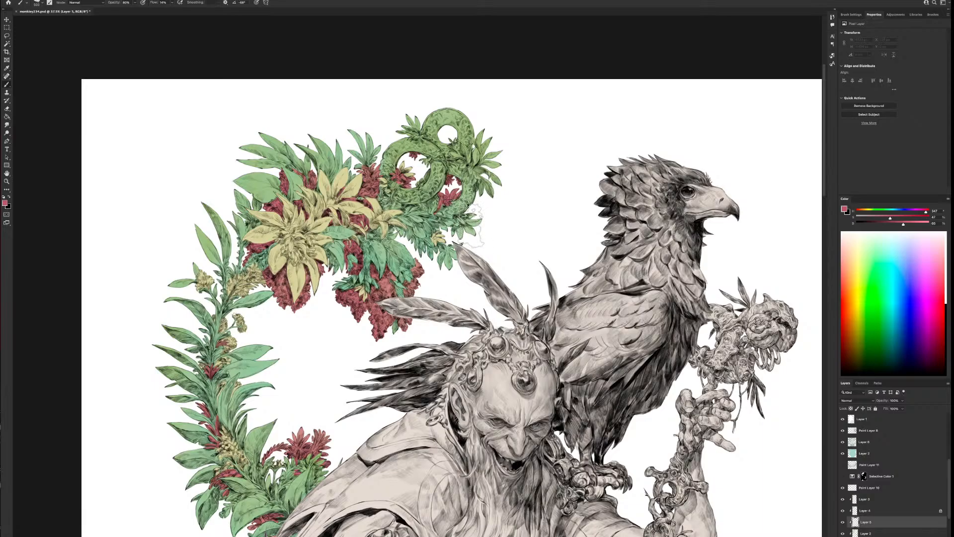
# Choose the "Step 2 - Clean fills" brush preset, reduce the brush size, and set its opacity to 100%
pyautogui.rightClick(478, 229)
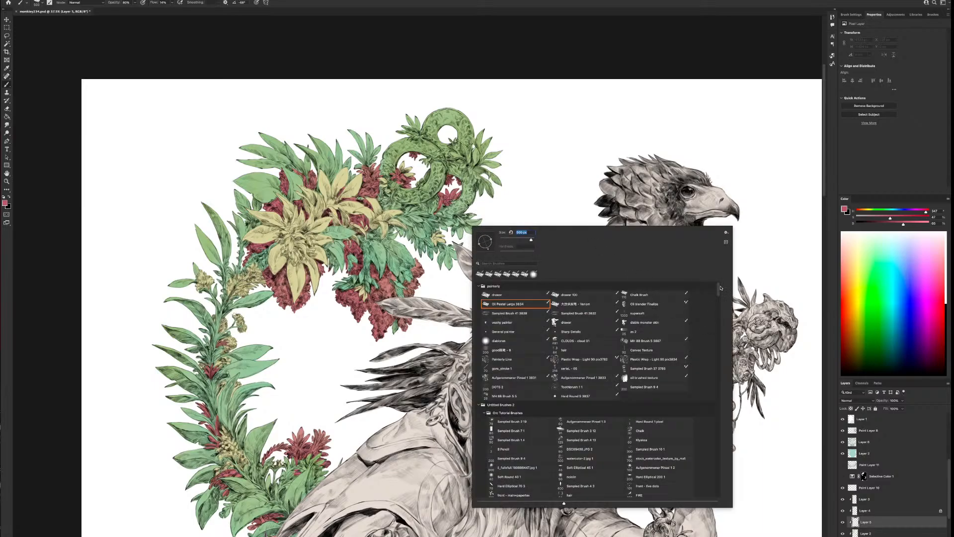
pyautogui.scroll(-5, 596, 373)
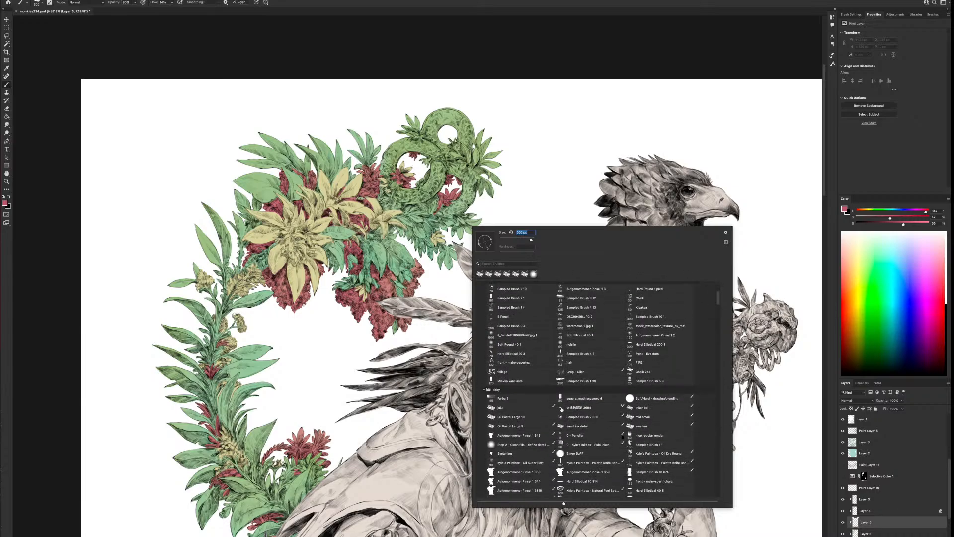
pyautogui.click(521, 444)
pyautogui.click(571, 36)
pyautogui.press('[')
pyautogui.press('[')
pyautogui.press('[')
pyautogui.press('[')
pyautogui.press('[')
pyautogui.press('[')
pyautogui.press('[')
pyautogui.press('[')
pyautogui.press('[')
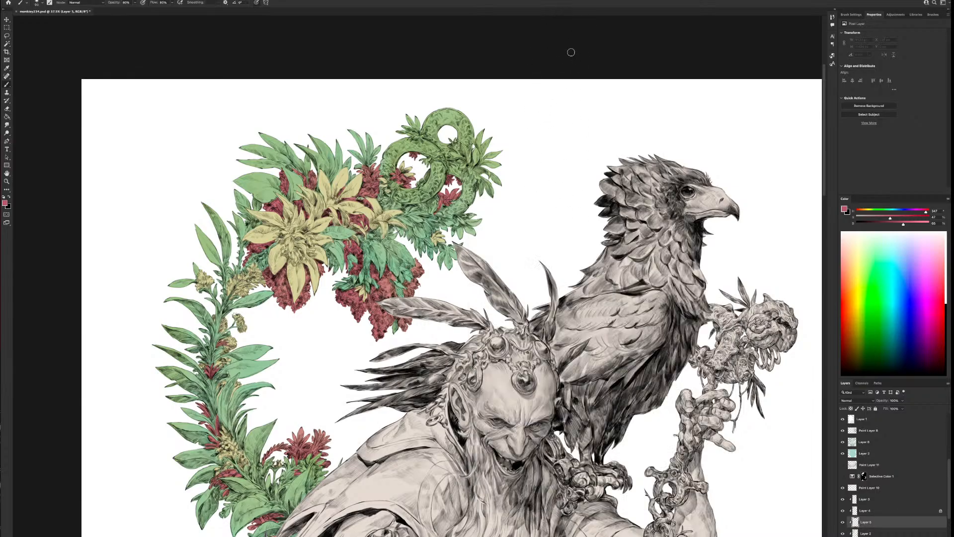
pyautogui.press('0')
# Set the paint colour to light orange and colour the left part of the topmost ring, adjusting the brush size
pyautogui.keyDown('alt'); pyautogui.click(404, 144); pyautogui.keyUp('alt')
pyautogui.keyDown('alt'); pyautogui.click(360, 186); pyautogui.keyUp('alt')
pyautogui.moveTo(868, 211); pyautogui.dragTo(887, 219)
pyautogui.press(']')
pyautogui.press(']')
pyautogui.moveTo(446, 107)
pyautogui.mouseDown()
pyautogui.moveTo(441, 130)
pyautogui.moveTo(435, 113)
pyautogui.moveTo(428, 120)
pyautogui.mouseUp()
pyautogui.press('[')
pyautogui.press('[')
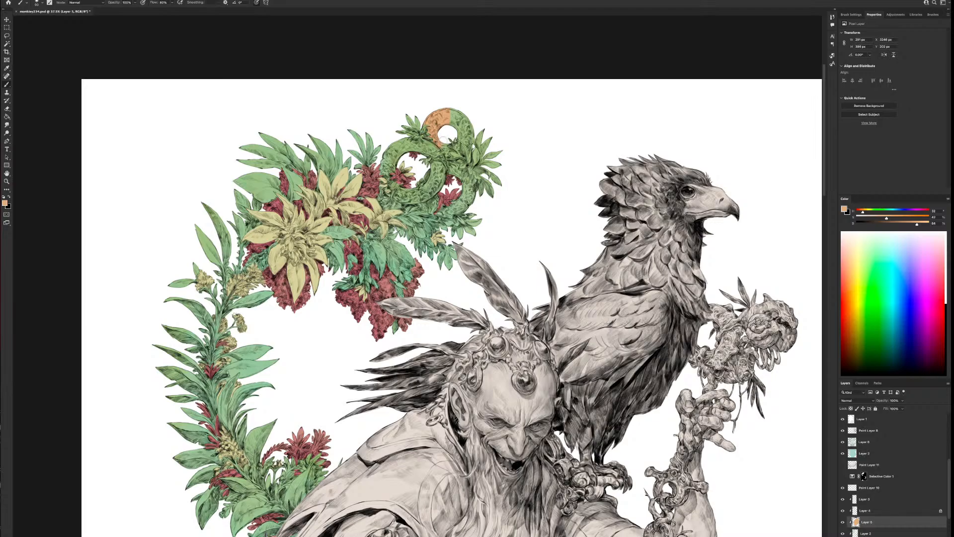
# Paint the rest of the topmost ring light orange, resizing the brush to stay within its outline
pyautogui.press(']')
pyautogui.press(']')
pyautogui.moveTo(459, 107)
pyautogui.mouseDown()
pyautogui.moveTo(448, 130)
pyautogui.moveTo(471, 120)
pyautogui.mouseUp()
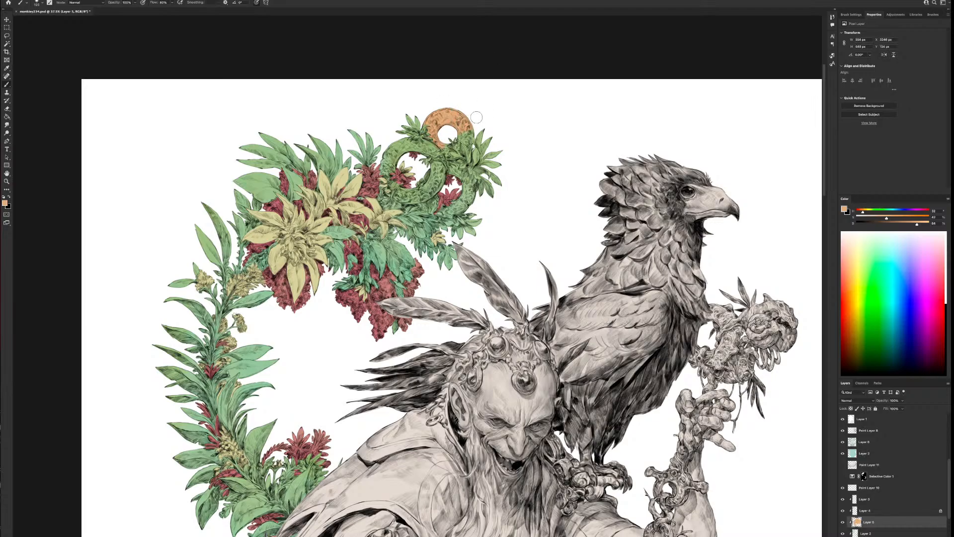
pyautogui.press('[')
pyautogui.press('[')
pyautogui.press('[')
pyautogui.press('[')
pyautogui.press('[')
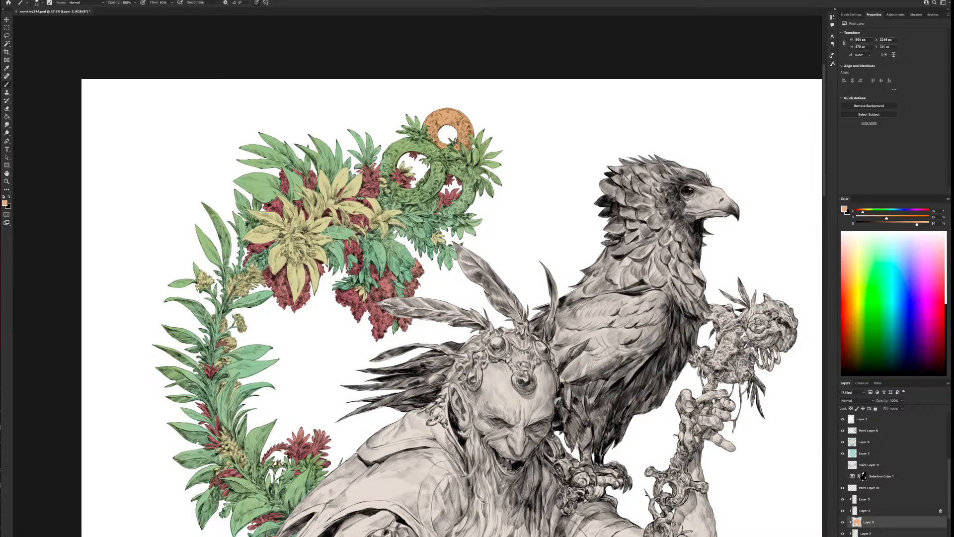
pyautogui.press(']')
pyautogui.scroll(-5, 561, 133)
pyautogui.scroll(5, 561, 133)
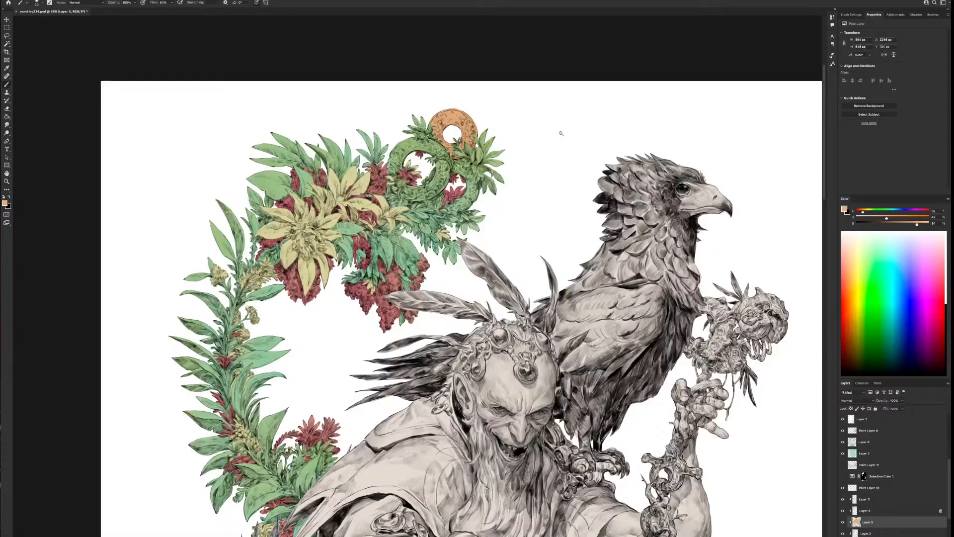
# Paint the two lower interlocking rings orange, working around the overlapping leaves and red flowers and undoing one stray stroke
pyautogui.scroll(2, 560, 133)
pyautogui.moveTo(488, 198); pyautogui.dragTo(613, 317)
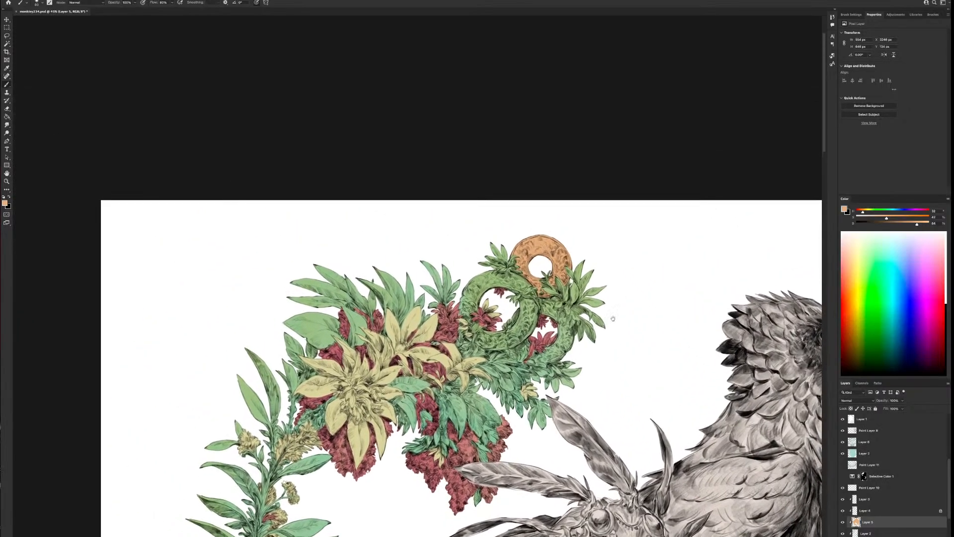
pyautogui.moveTo(555, 302); pyautogui.dragTo(548, 298)
pyautogui.moveTo(546, 299); pyautogui.dragTo(550, 304)
pyautogui.moveTo(545, 311); pyautogui.dragTo(542, 314)
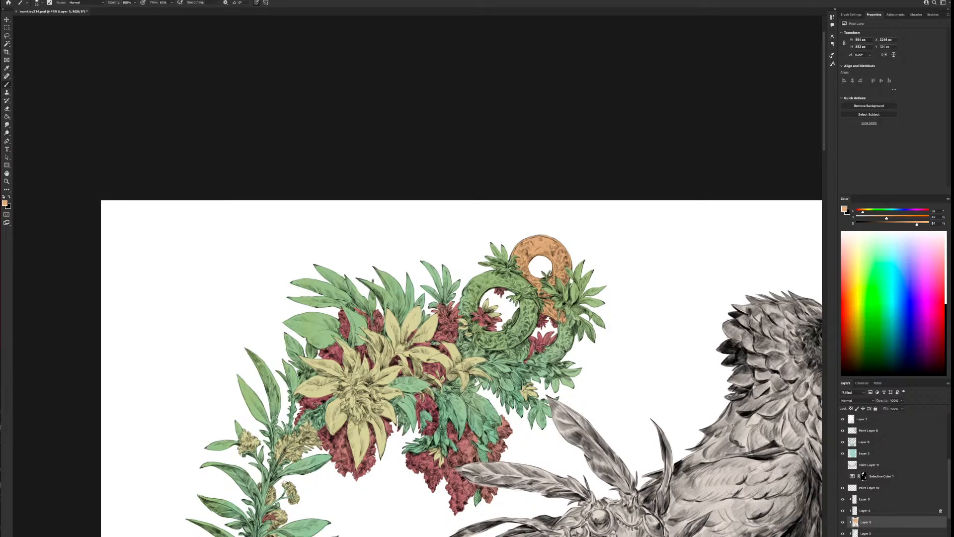
pyautogui.moveTo(564, 320); pyautogui.dragTo(562, 325)
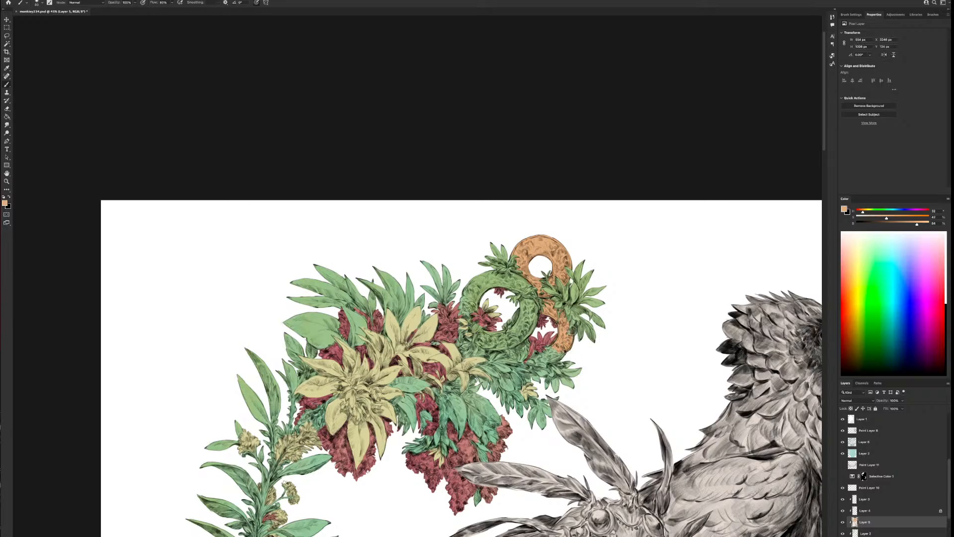
pyautogui.moveTo(573, 330); pyautogui.dragTo(571, 332)
pyautogui.moveTo(549, 343); pyautogui.dragTo(543, 348)
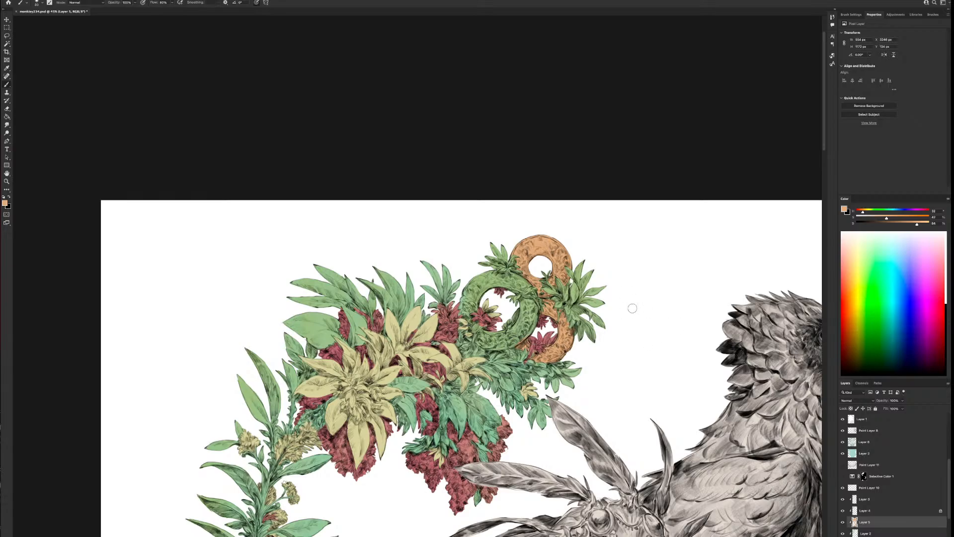
pyautogui.moveTo(503, 272); pyautogui.dragTo(505, 274)
pyautogui.moveTo(490, 271); pyautogui.dragTo(459, 301)
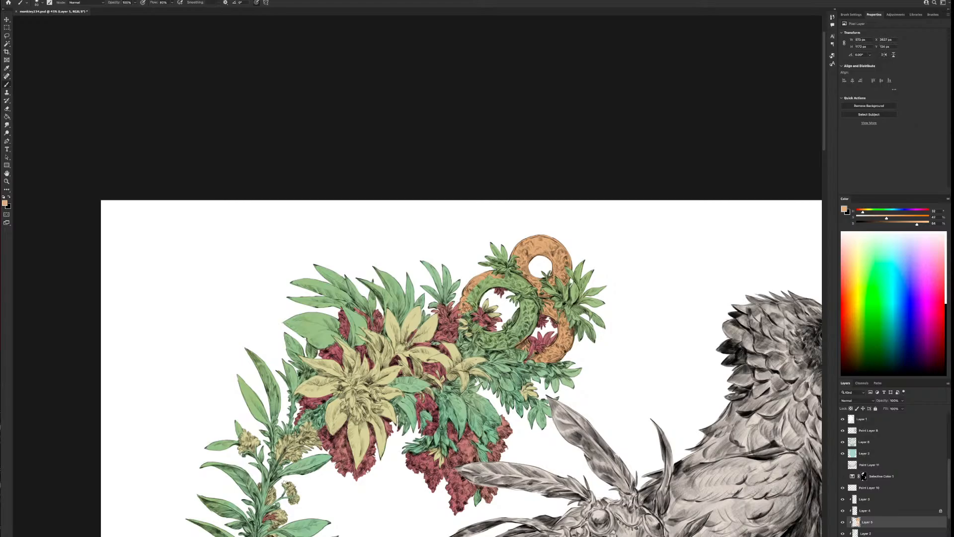
pyautogui.press('super+z')
pyautogui.moveTo(465, 300); pyautogui.dragTo(469, 299)
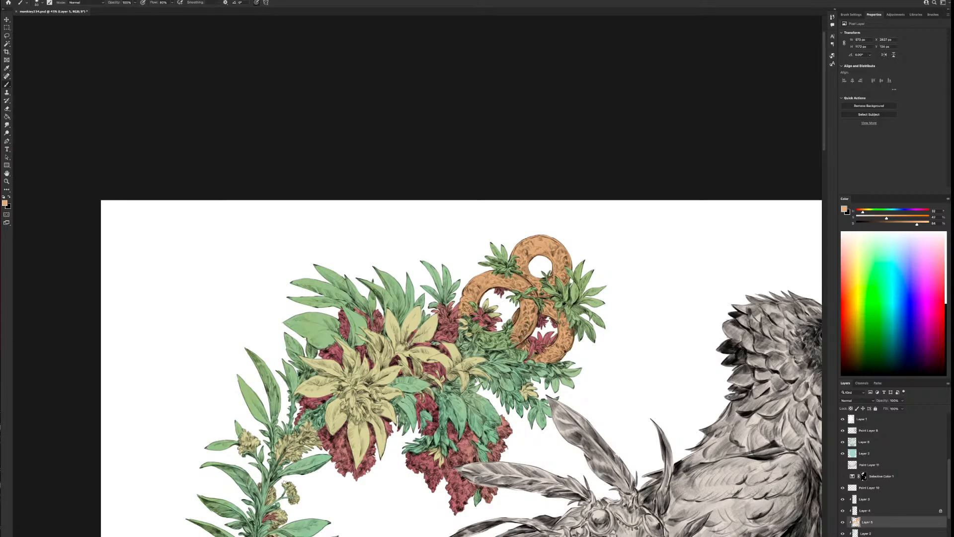
pyautogui.moveTo(509, 348); pyautogui.dragTo(524, 339)
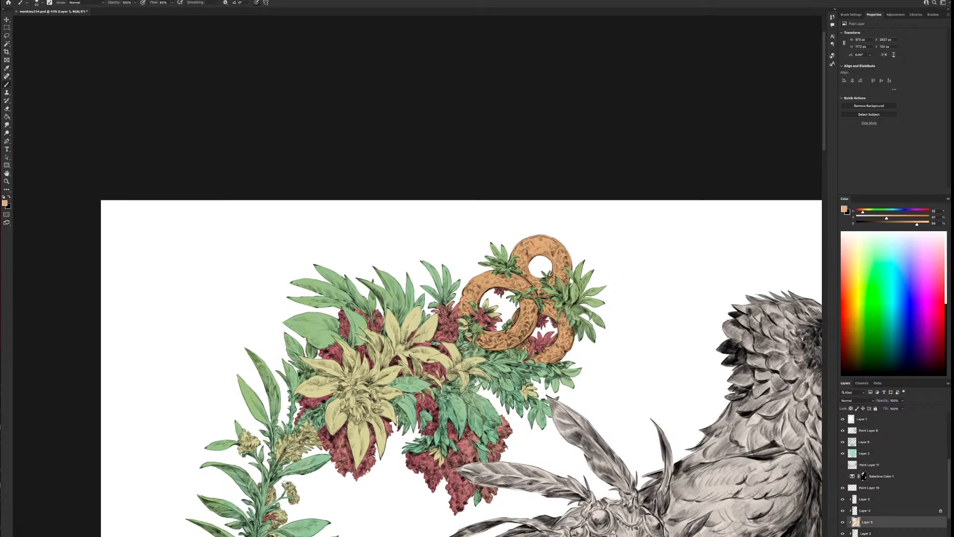
# Open Color Balance for the orange ring layer and shift its midtones toward cyan
pyautogui.scroll(-3, 548, 388)
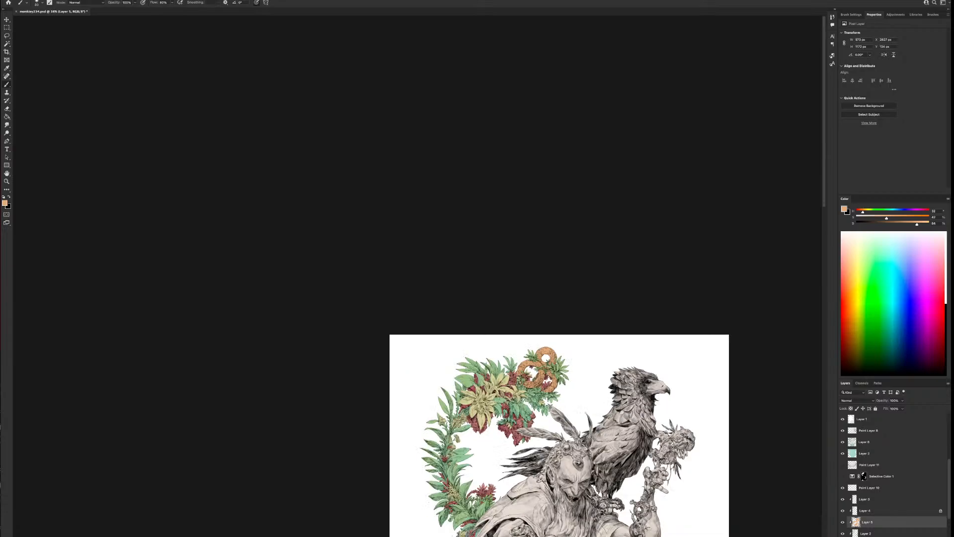
pyautogui.scroll(-2, 573, 475)
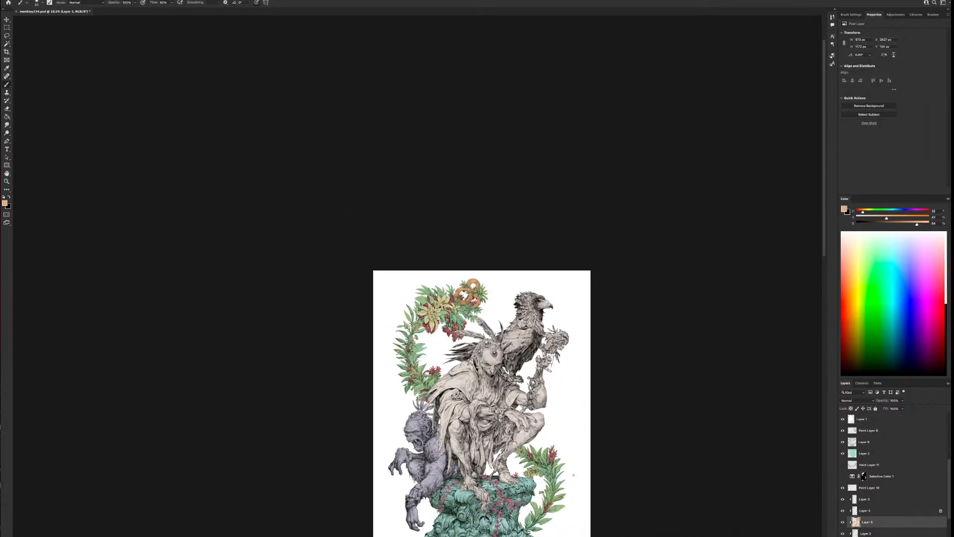
pyautogui.scroll(3, 506, 324)
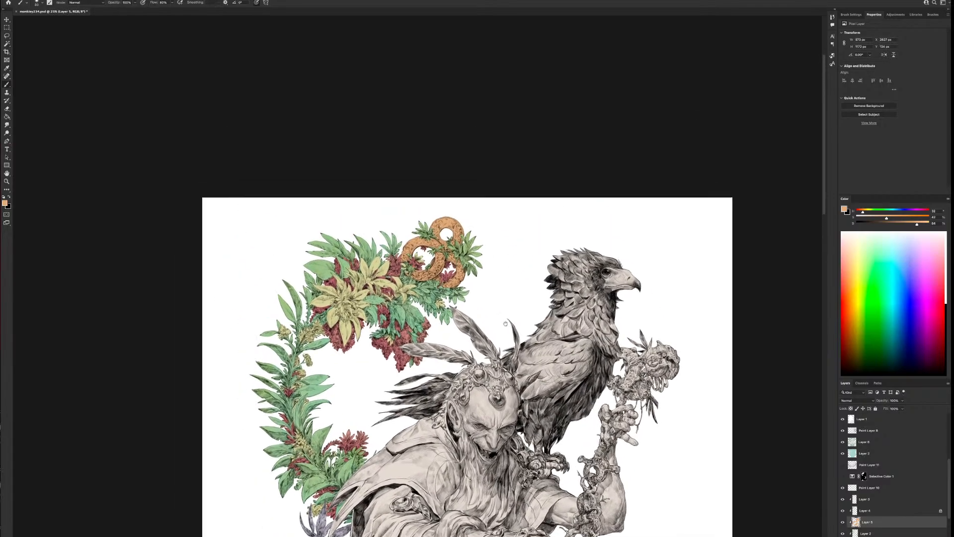
pyautogui.scroll(1, 513, 279)
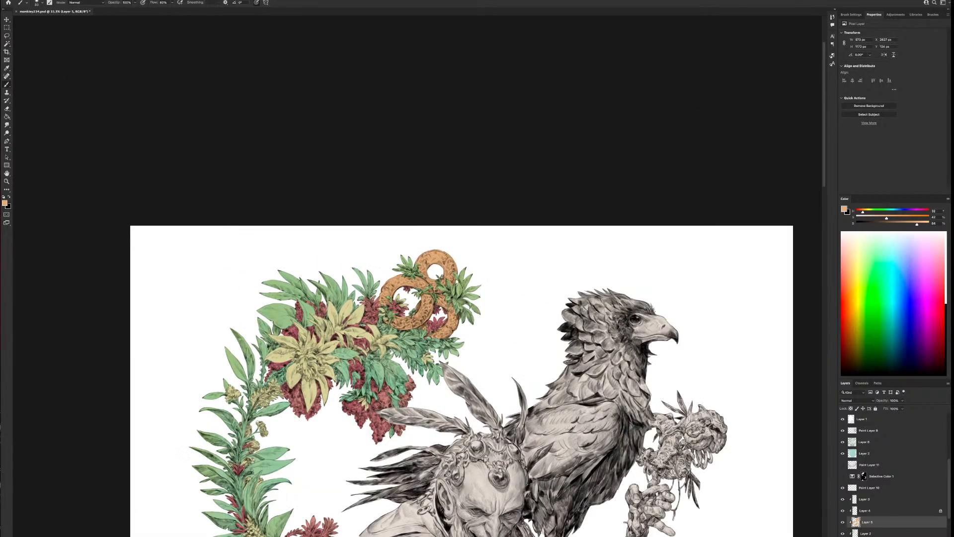
pyautogui.click(0, 0)
pyautogui.moveTo(4, 3)
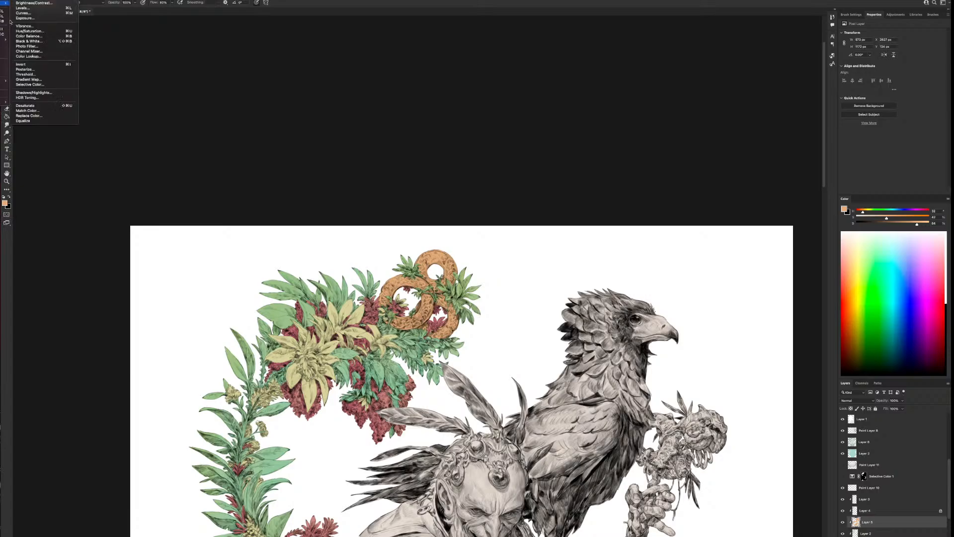
pyautogui.click(33, 36)
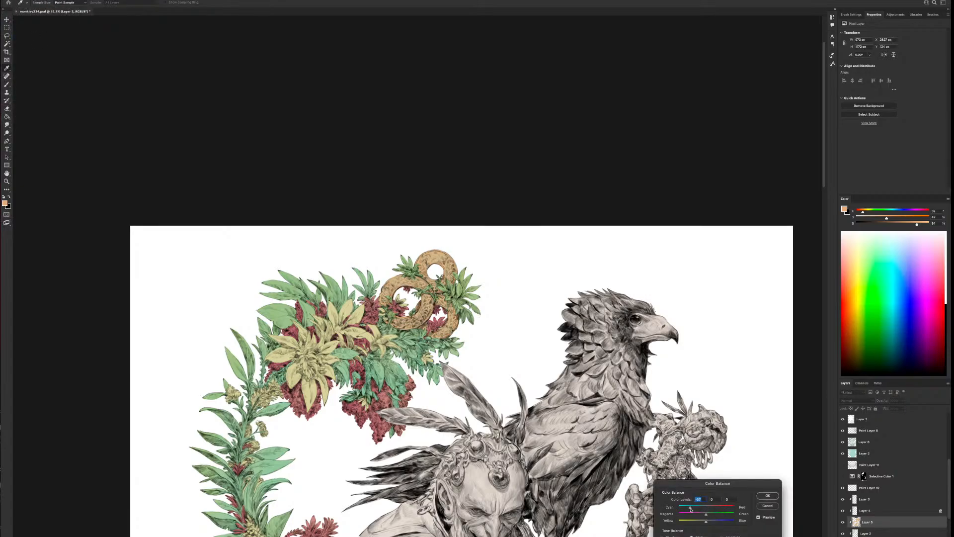
pyautogui.moveTo(701, 491); pyautogui.dragTo(555, 221)
# Shift the rings' shadows toward red, magenta and blue and their highlights toward cyan, green and yellow, compare the preview, and apply
pyautogui.click(538, 244)
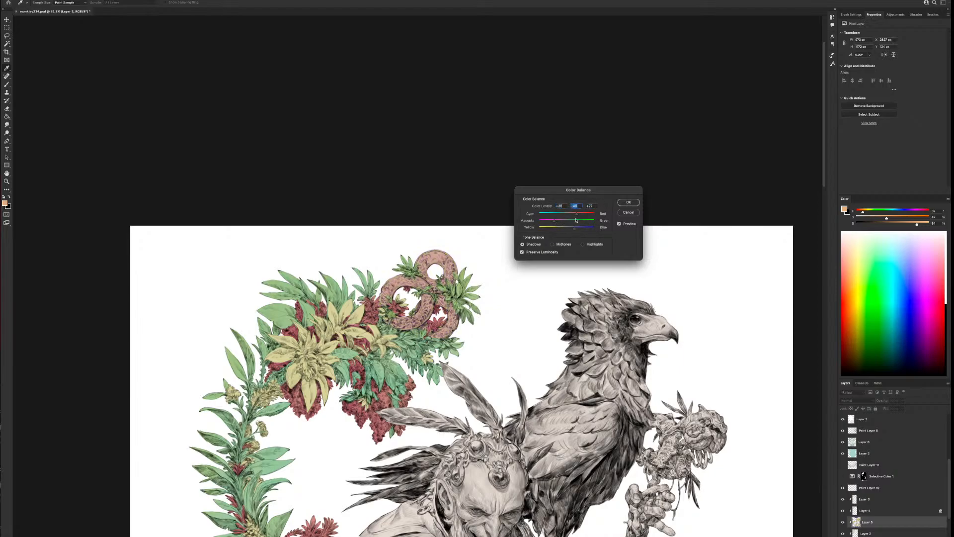
pyautogui.click(594, 244)
pyautogui.moveTo(565, 229)
pyautogui.mouseDown()
pyautogui.moveTo(571, 222)
pyautogui.moveTo(561, 214)
pyautogui.moveTo(570, 214)
pyautogui.mouseUp()
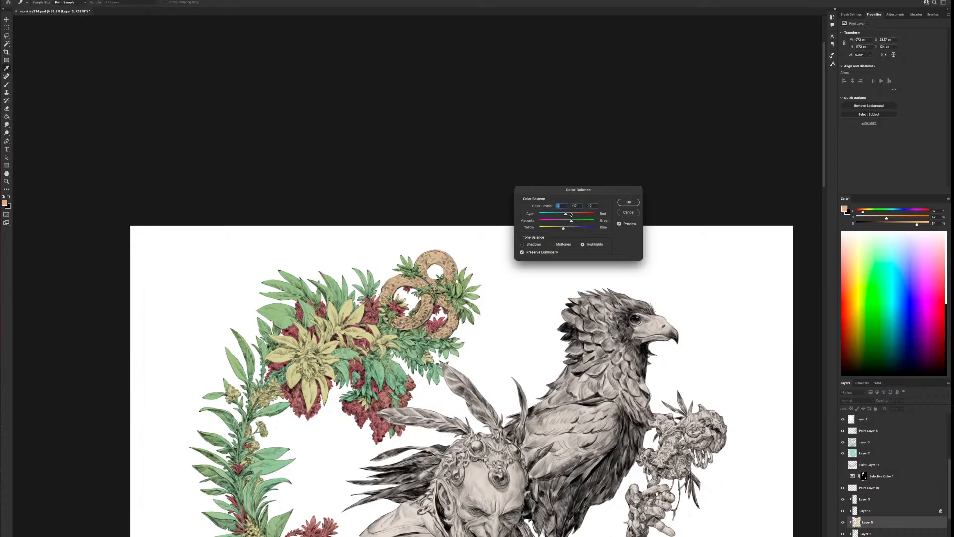
pyautogui.click(624, 225)
pyautogui.click(624, 224)
pyautogui.click(628, 202)
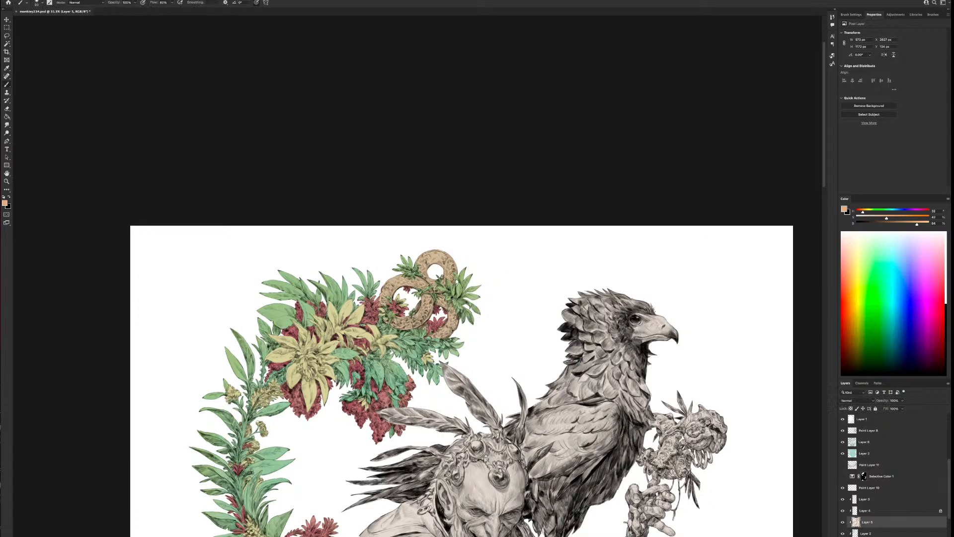
# Examine the recoloured rings against the whole illustration, from the upper foliage down to the column
pyautogui.scroll(-5, 522, 440)
pyautogui.moveTo(523, 440); pyautogui.dragTo(411, 239)
pyautogui.scroll(-2, 468, 304)
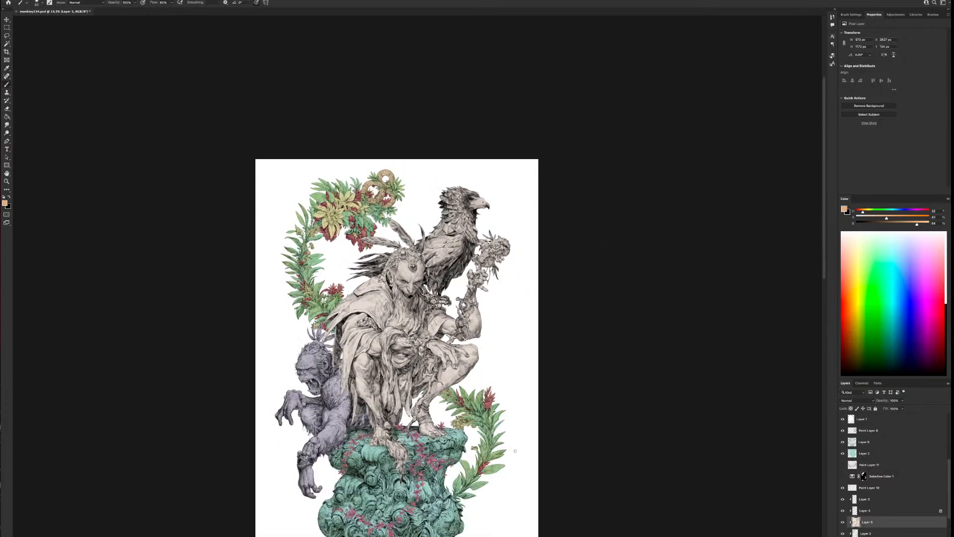
pyautogui.scroll(-2, 516, 451)
pyautogui.moveTo(562, 462); pyautogui.dragTo(539, 387)
pyautogui.scroll(1, 544, 405)
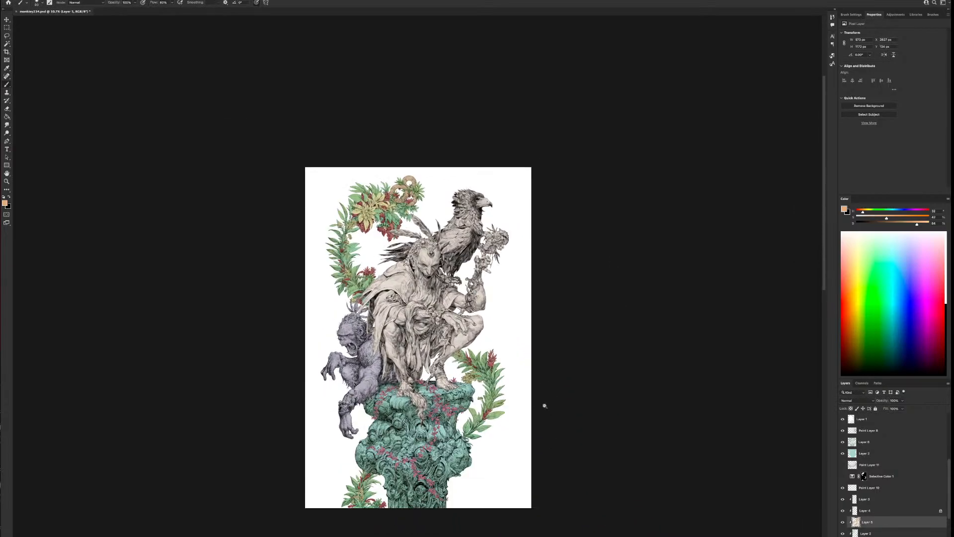
pyautogui.scroll(1, 545, 405)
pyautogui.moveTo(604, 447); pyautogui.dragTo(603, 388)
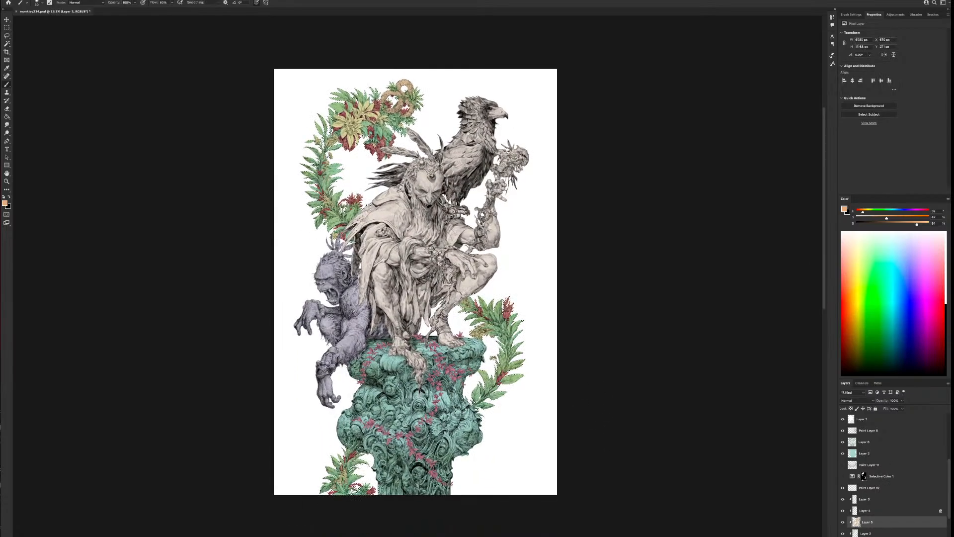
# Add a layer above Layer 3, fill the selected foliage area with white beneath the line art, and compare it hidden and shown
pyautogui.click(843, 488)
pyautogui.click(843, 488)
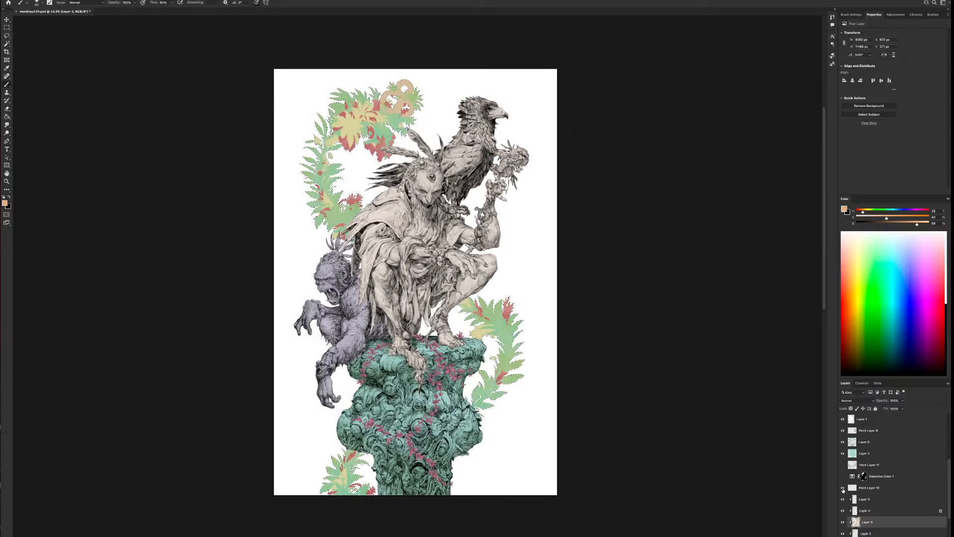
pyautogui.click(872, 500)
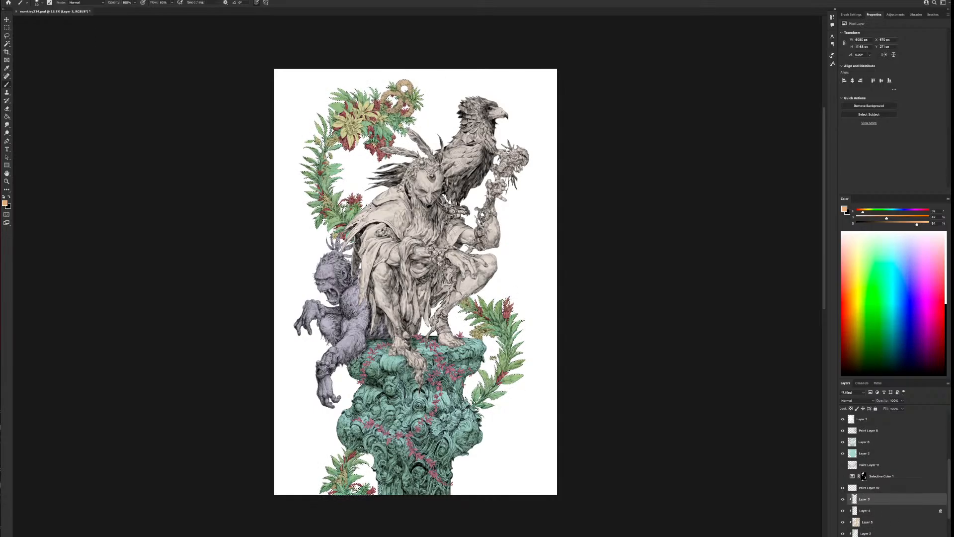
pyautogui.hotkey('ctrl', 'shift', 'alt', 'n')
pyautogui.press('d')
pyautogui.press('x')
pyautogui.click(7, 118)
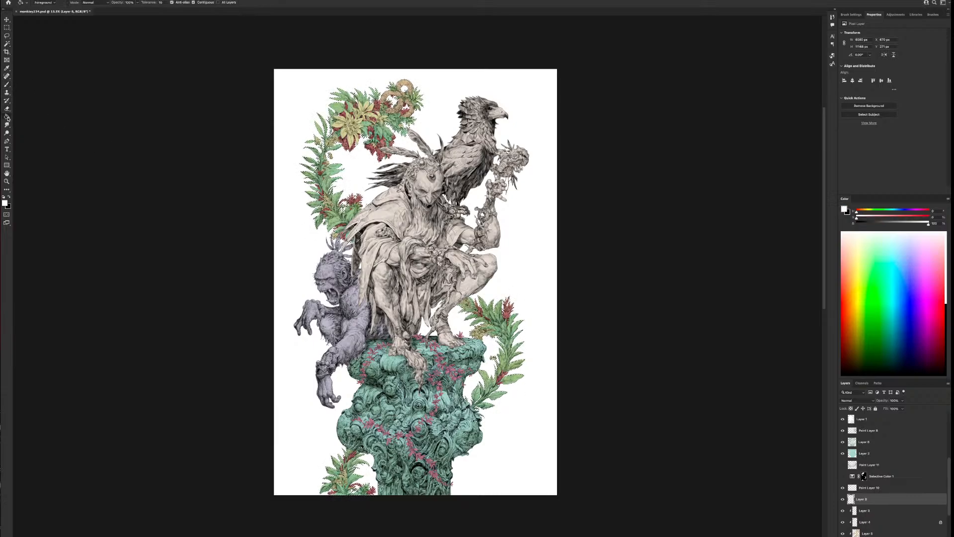
pyautogui.click(494, 327)
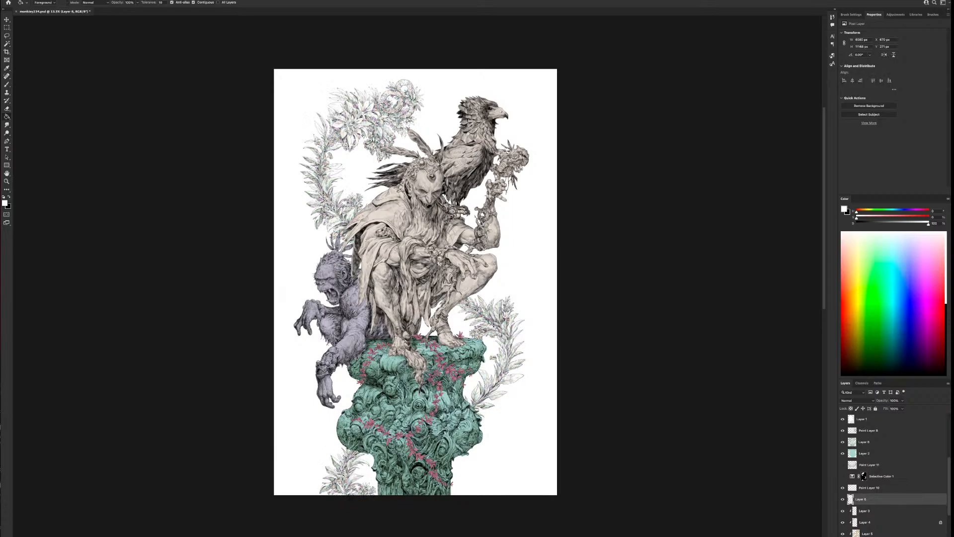
pyautogui.hotkey('ctrl', '+')
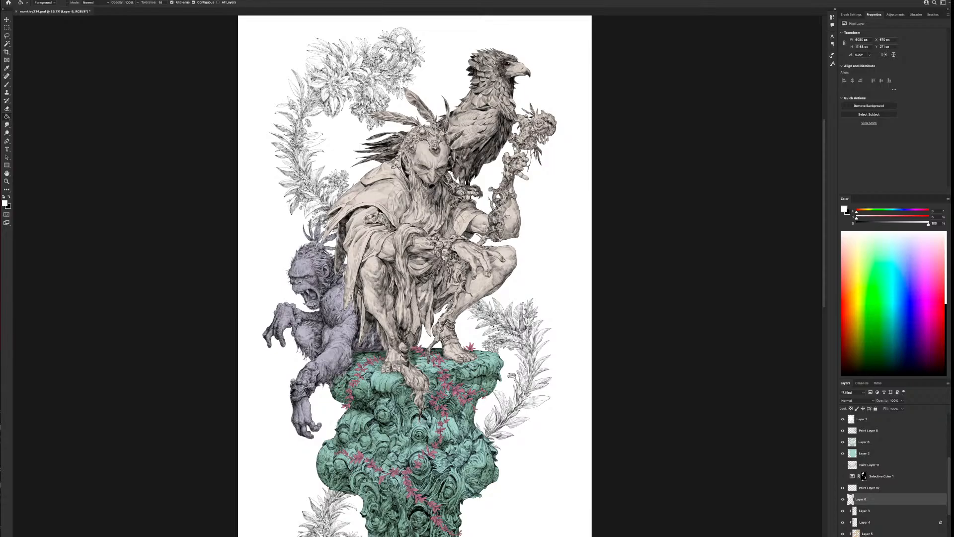
pyautogui.click(842, 499)
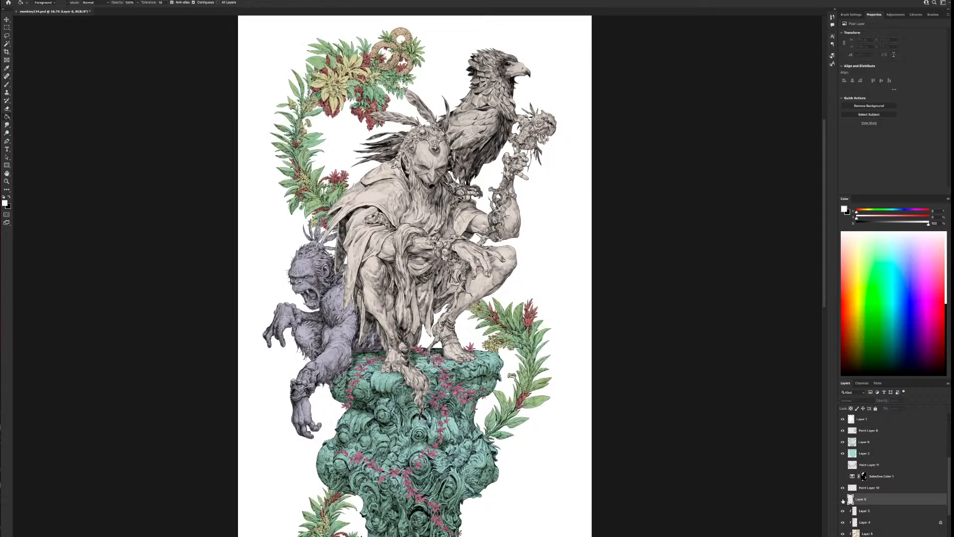
pyautogui.click(843, 498)
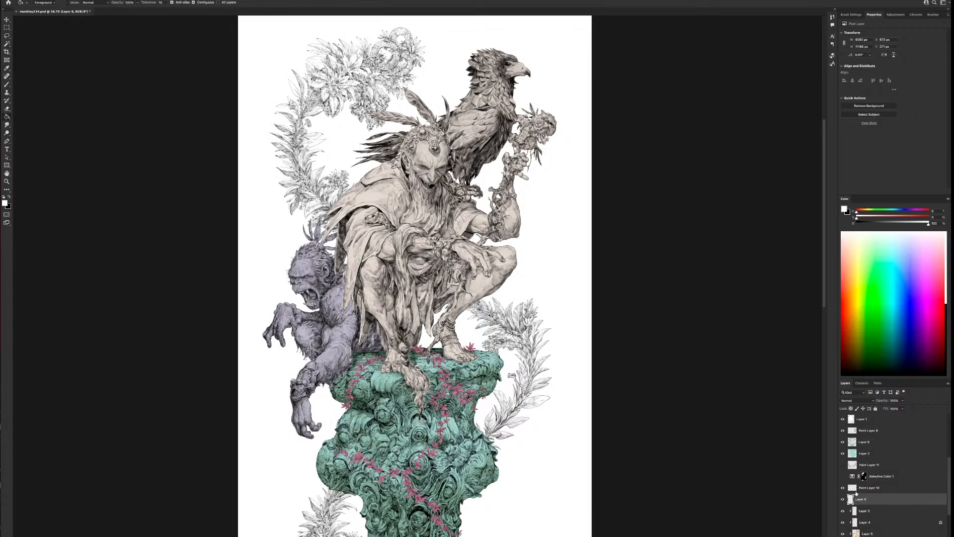
# Add a Selective Color adjustment masked to the foliage above Paint Layer 10, and raise yellow and magenta in the Neutrals
pyautogui.click(866, 488)
pyautogui.click(896, 535)
pyautogui.click(919, 535)
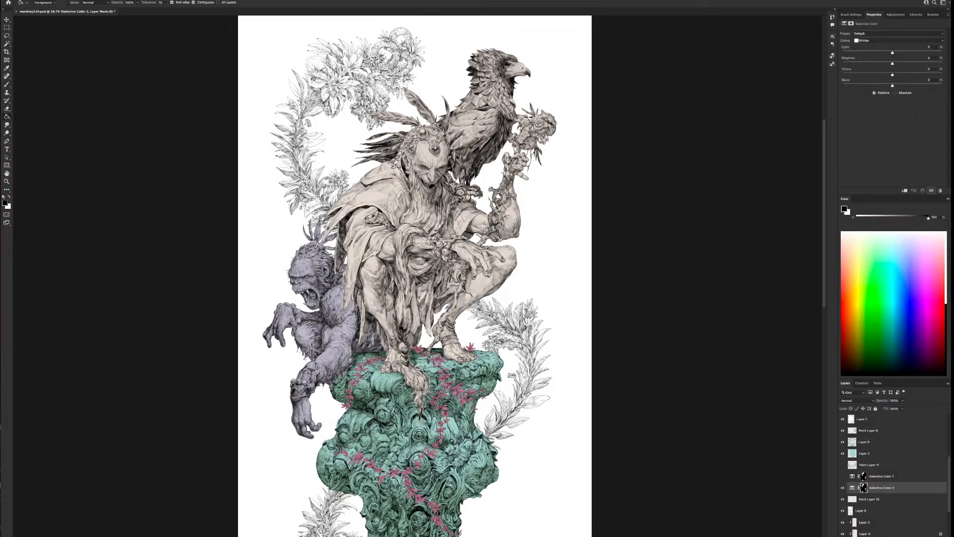
pyautogui.click(887, 41)
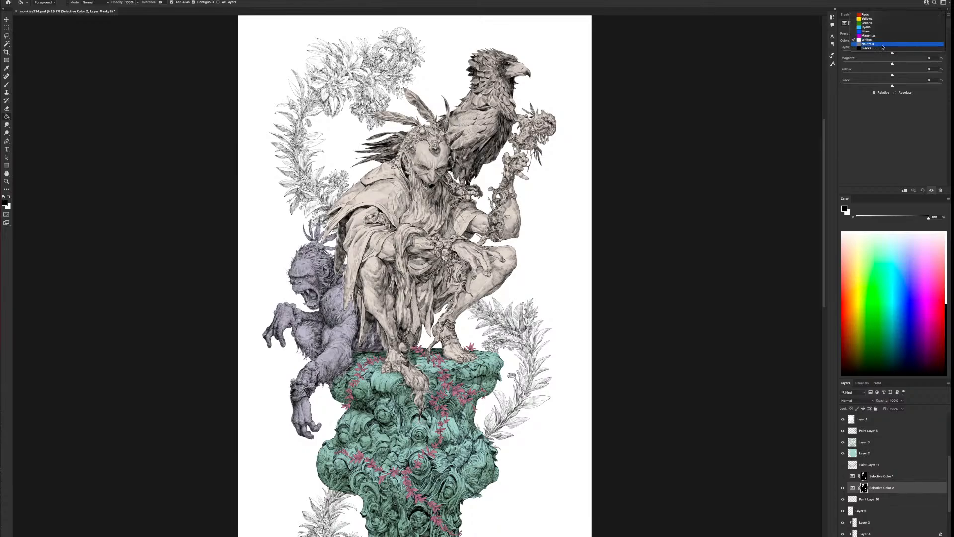
pyautogui.click(887, 46)
pyautogui.moveTo(906, 75); pyautogui.dragTo(912, 74)
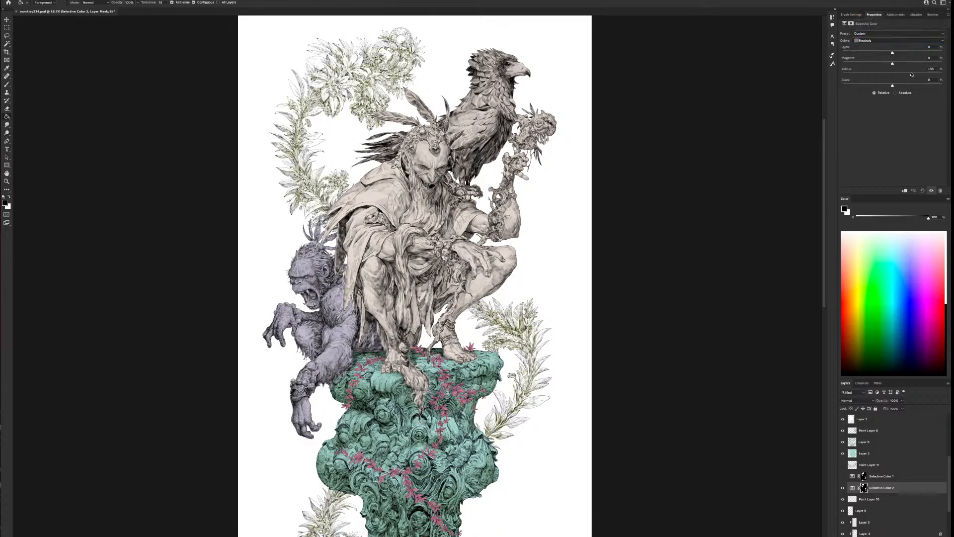
pyautogui.moveTo(893, 64); pyautogui.dragTo(903, 65)
# Adjust the Blacks and Whites in the foliage's Selective Color layer for warm brown line art, and compare it hidden and shown
pyautogui.click(892, 41)
pyautogui.click(892, 44)
pyautogui.moveTo(892, 75)
pyautogui.mouseDown()
pyautogui.moveTo(915, 75)
pyautogui.moveTo(869, 76)
pyautogui.moveTo(890, 76)
pyautogui.mouseUp()
pyautogui.click(888, 41)
pyautogui.click(887, 31)
pyautogui.moveTo(893, 76)
pyautogui.mouseDown()
pyautogui.moveTo(928, 75)
pyautogui.moveTo(878, 54)
pyautogui.moveTo(894, 55)
pyautogui.moveTo(882, 64)
pyautogui.moveTo(892, 65)
pyautogui.mouseUp()
pyautogui.click(843, 488)
pyautogui.click(842, 488)
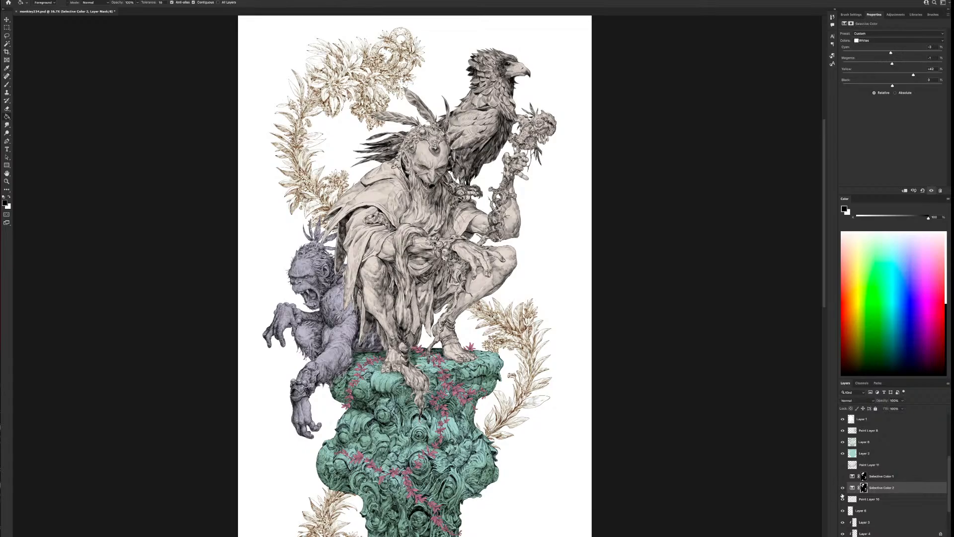
# Merge the Selective Color 2 adjustment, Paint Layer 10 and the white fill layer, and set the merged layer to Multiply
pyautogui.keyDown('shift'); pyautogui.click(879, 512); pyautogui.keyUp('shift')
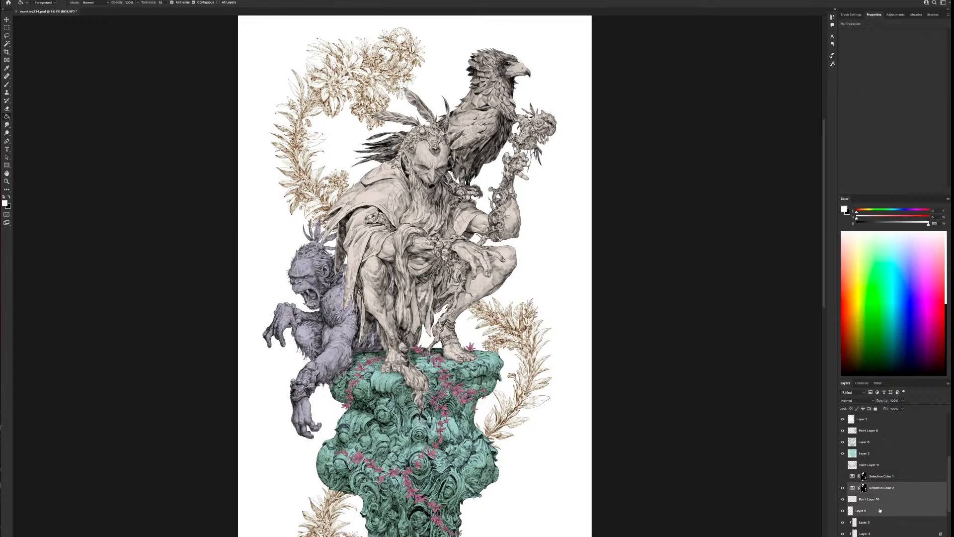
pyautogui.press('super+e')
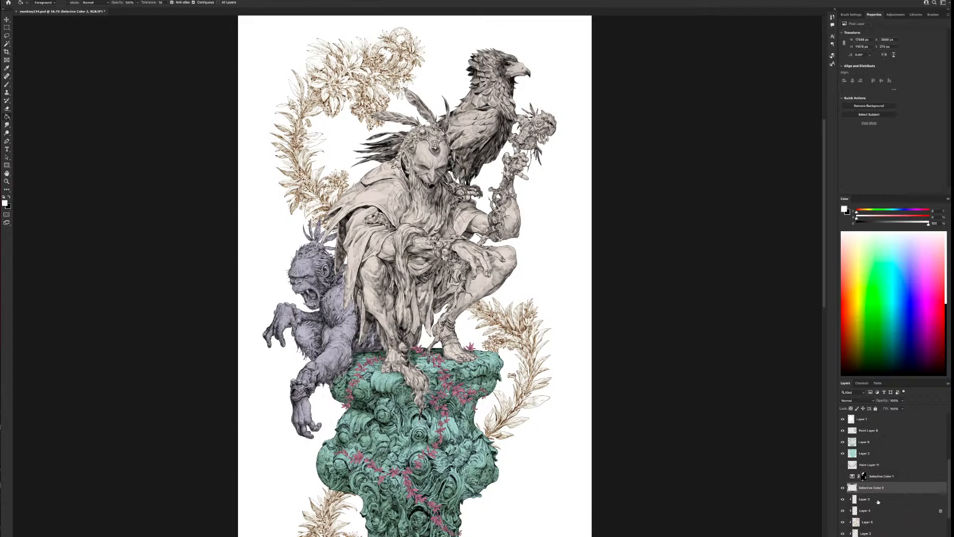
pyautogui.click(854, 400)
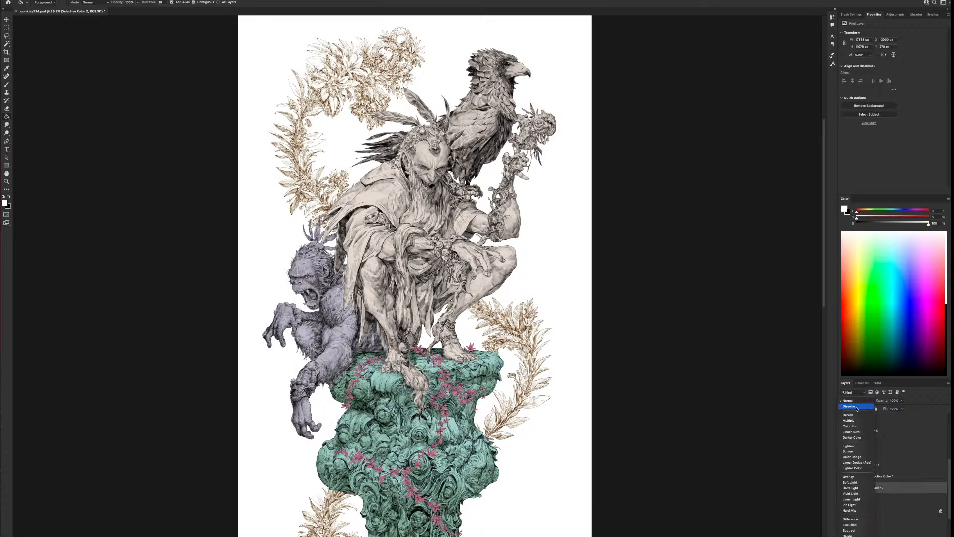
pyautogui.click(857, 418)
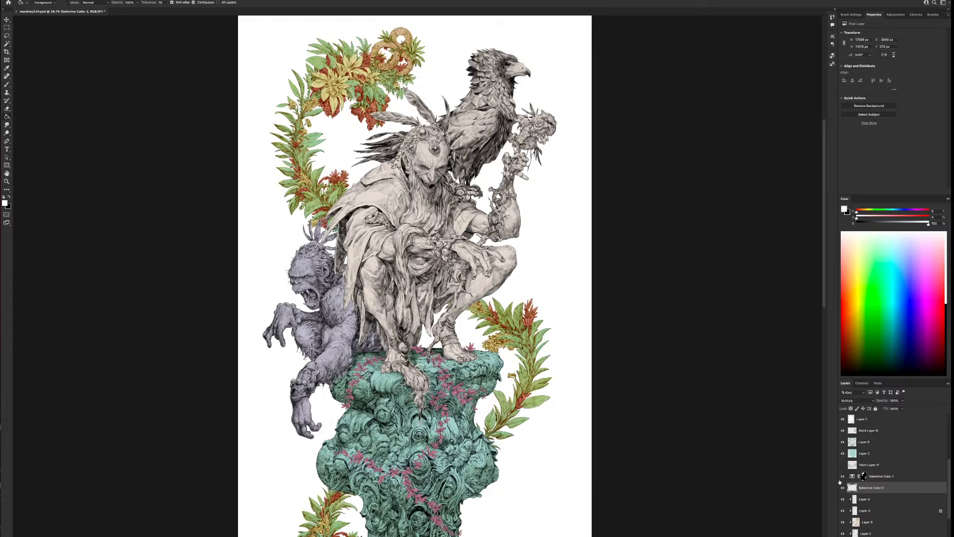
# Hide Selective Color 1, toggle the merged foliage line art's visibility, and compare the result across the whole illustration
pyautogui.click(842, 476)
pyautogui.click(842, 488)
pyautogui.click(842, 488)
pyautogui.scroll(-3, 479, 472)
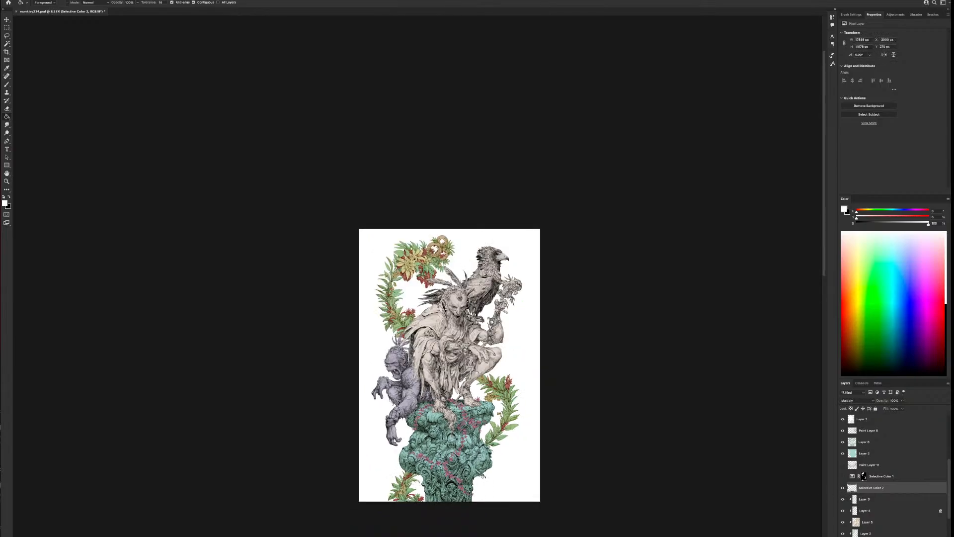
# Toggle Paint Layer 8's visibility to check that it holds the pedestal's line art, and load and drop its selection
pyautogui.scroll(3, 482, 476)
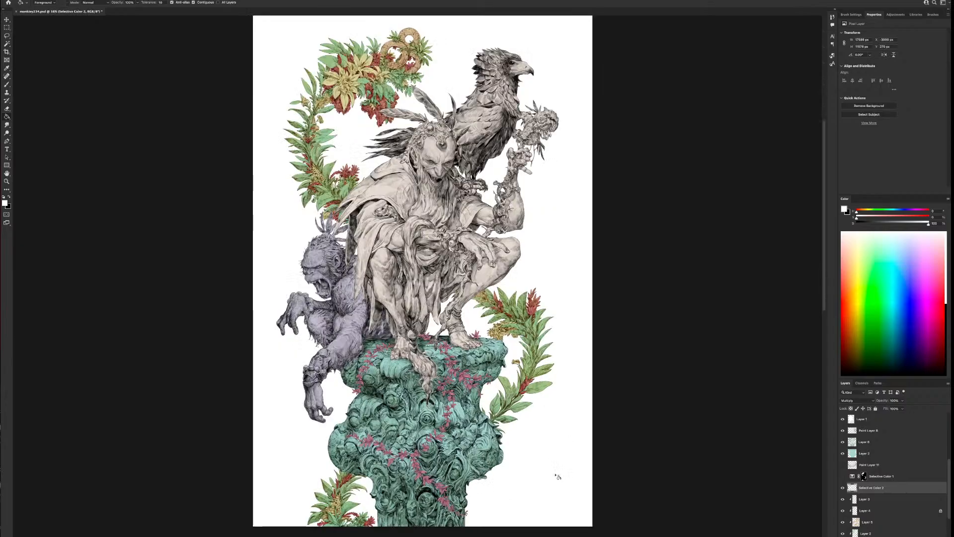
pyautogui.moveTo(554, 465); pyautogui.dragTo(560, 475)
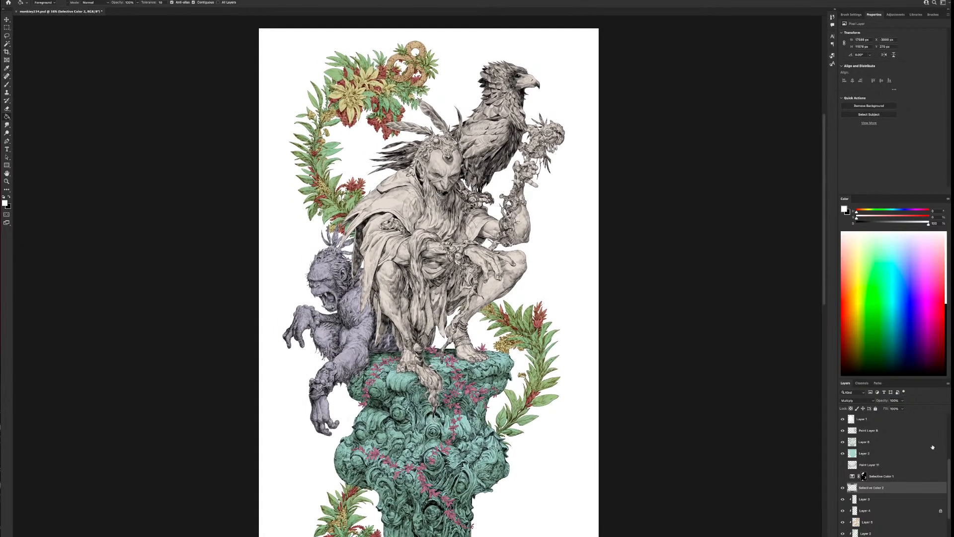
pyautogui.scroll(2, 861, 442)
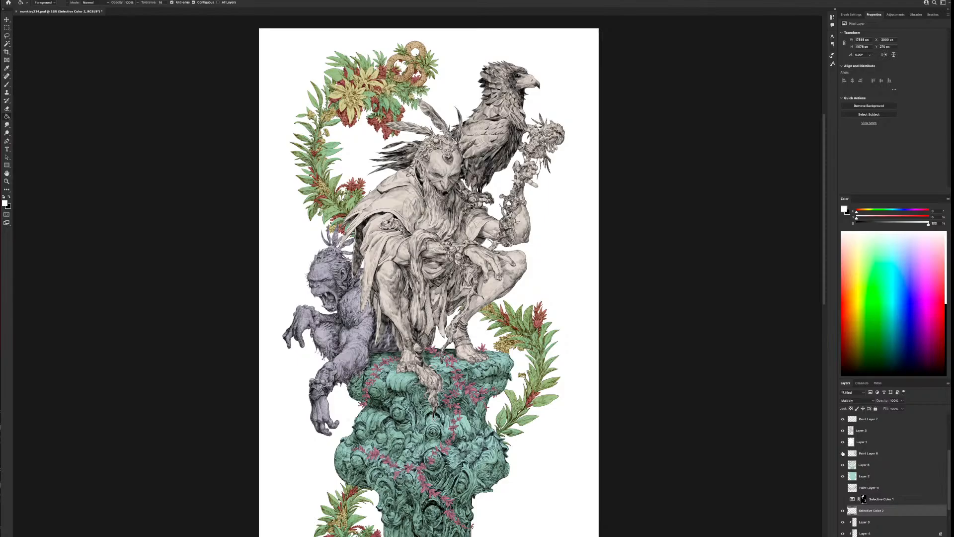
pyautogui.click(843, 453)
pyautogui.click(843, 454)
pyautogui.keyDown('ctrl'); pyautogui.click(852, 454); pyautogui.keyUp('ctrl')
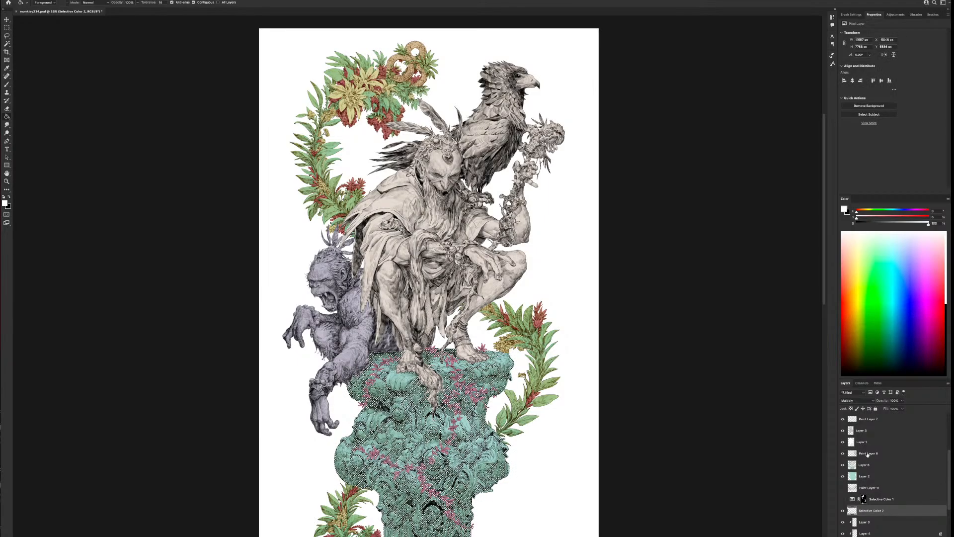
pyautogui.hotkey('ctrl', 'd')
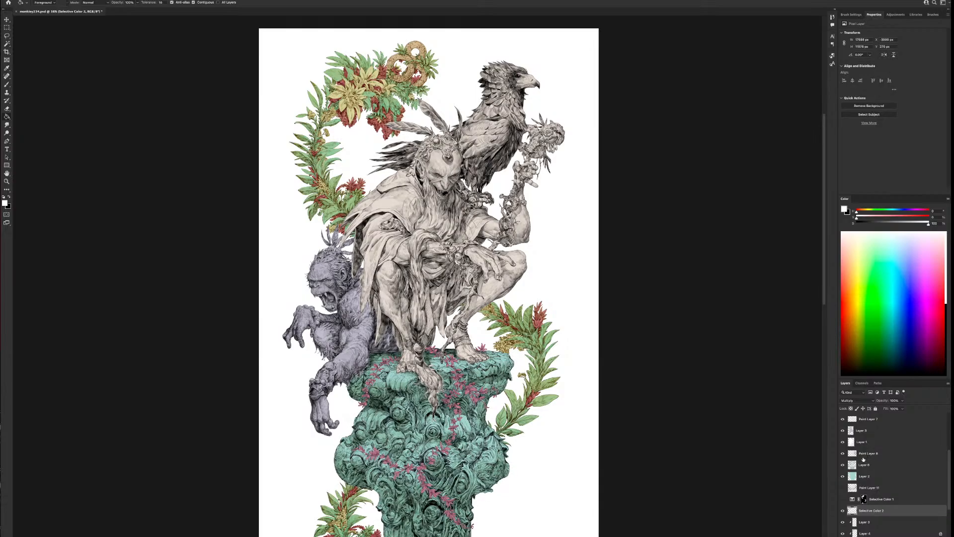
# Add a new layer beneath the pedestal's line art and fill it with white within the teal base layer's outline
pyautogui.keyDown('ctrl'); pyautogui.click(852, 477); pyautogui.keyUp('ctrl')
pyautogui.click(863, 466)
pyautogui.hotkey('ctrl', 'j')
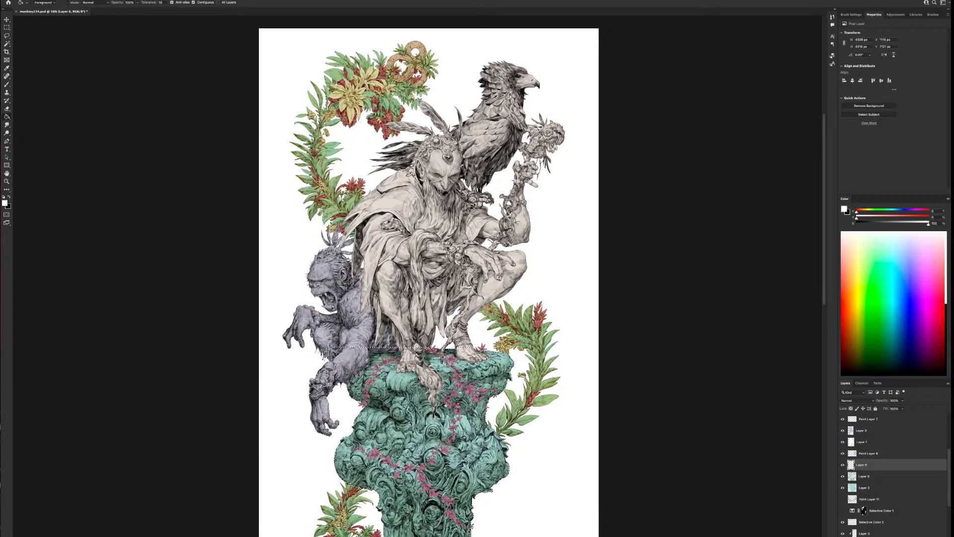
pyautogui.click(451, 398)
pyautogui.hotkey('ctrl', 'd')
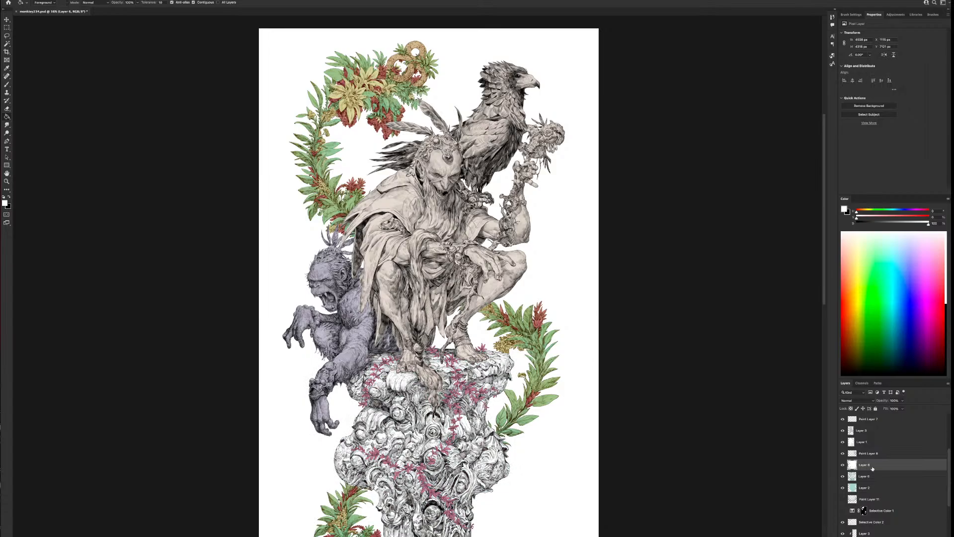
# Add a Selective Color adjustment masked to the pedestal above Paint Layer 8, and adjust its Blacks for a warmer line colour
pyautogui.keyDown('ctrl'); pyautogui.click(853, 466); pyautogui.keyUp('ctrl')
pyautogui.click(864, 455)
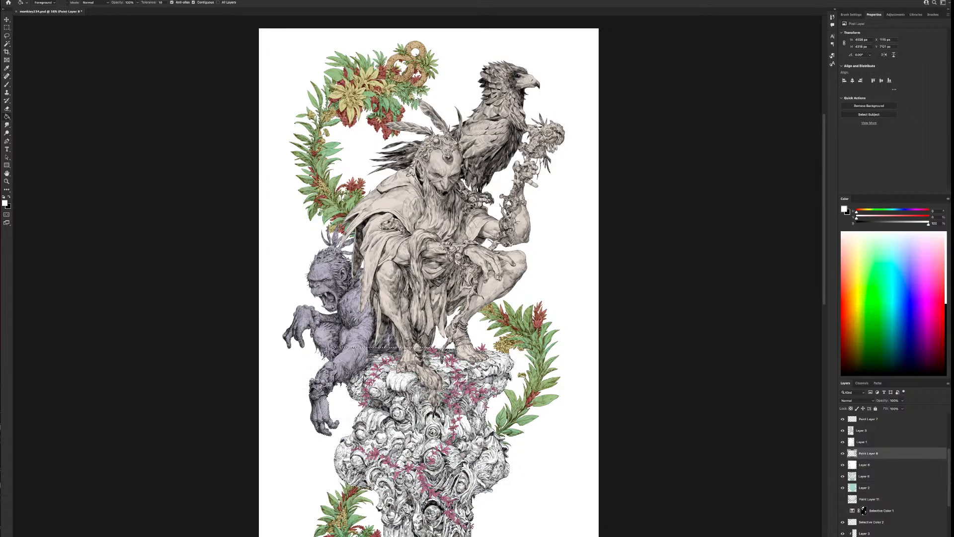
pyautogui.click(913, 536)
pyautogui.click(921, 536)
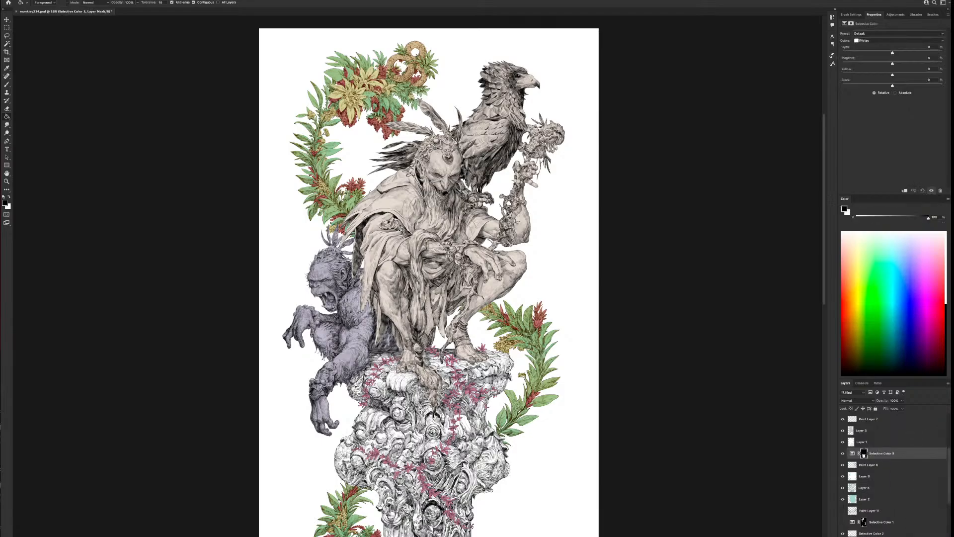
pyautogui.click(884, 40)
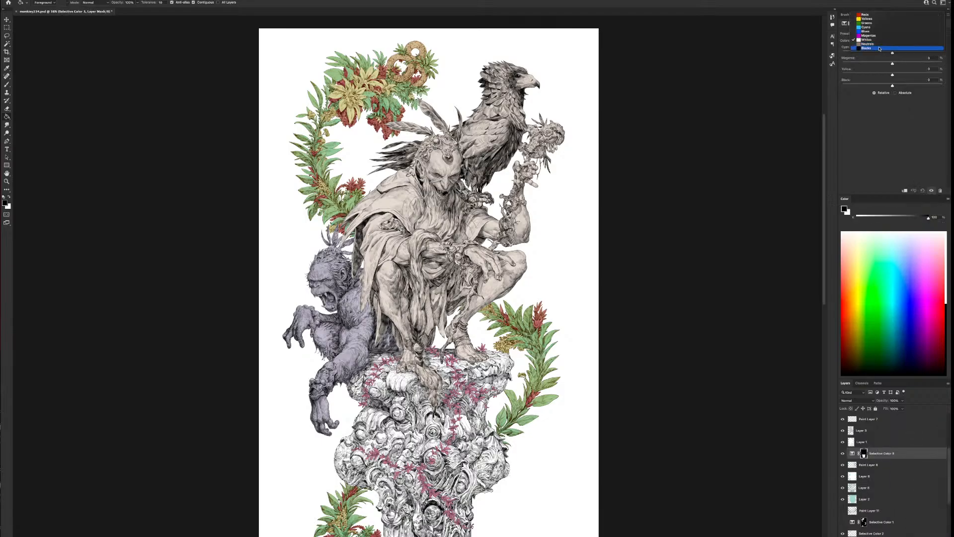
pyautogui.click(892, 50)
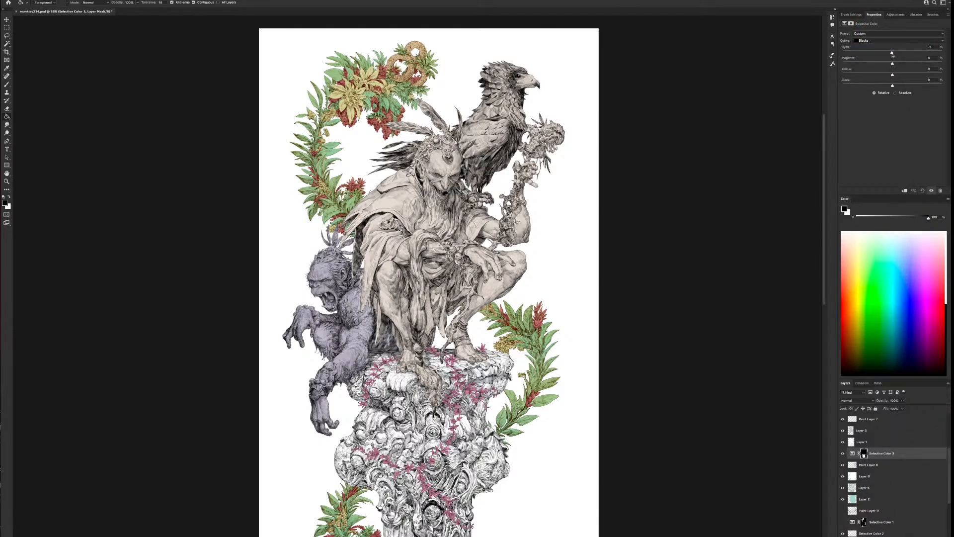
pyautogui.moveTo(893, 52)
pyautogui.mouseDown()
pyautogui.moveTo(901, 76)
pyautogui.moveTo(891, 64)
pyautogui.mouseUp()
# Adjust the Neutrals and Whites in the pedestal's Selective Color layer for warm brown line art, and compare it hidden and shown
pyautogui.click(888, 41)
pyautogui.click(882, 36)
pyautogui.moveTo(909, 74); pyautogui.dragTo(899, 75)
pyautogui.moveTo(895, 64); pyautogui.dragTo(890, 63)
pyautogui.click(889, 41)
pyautogui.click(882, 36)
pyautogui.moveTo(865, 76); pyautogui.dragTo(888, 63)
pyautogui.click(843, 454)
pyautogui.click(843, 453)
# Merge the pedestal's Selective Color adjustment, Paint Layer 8 and the white fill layer, and set the merged layer to Multiply
pyautogui.keyDown('shift'); pyautogui.click(877, 476); pyautogui.keyUp('shift')
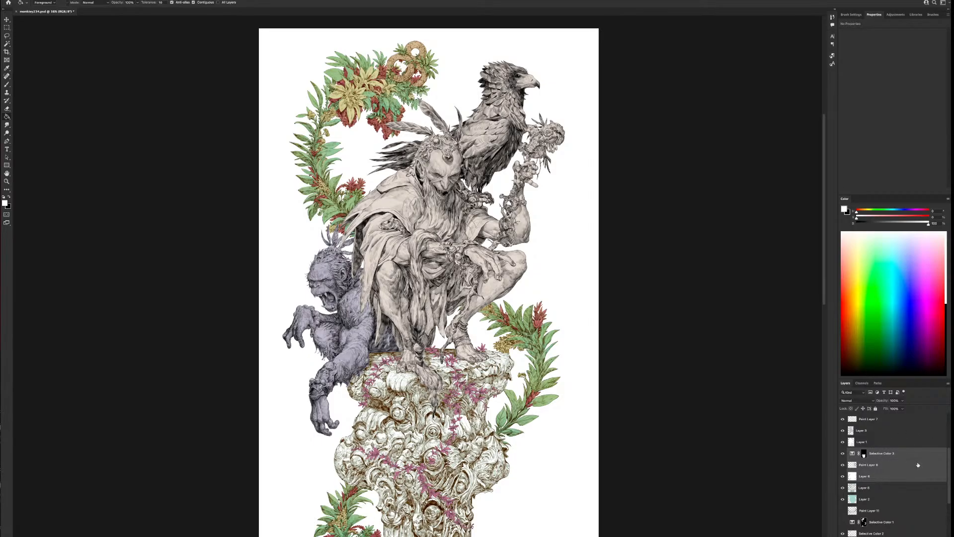
pyautogui.hotkey('ctrl', 'e')
pyautogui.click(842, 454)
pyautogui.click(842, 454)
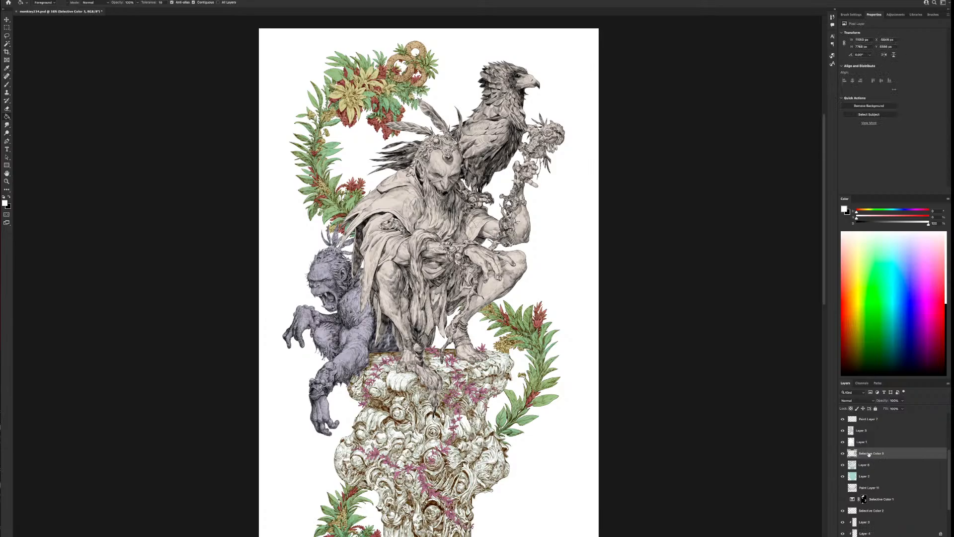
pyautogui.click(855, 400)
pyautogui.click(855, 421)
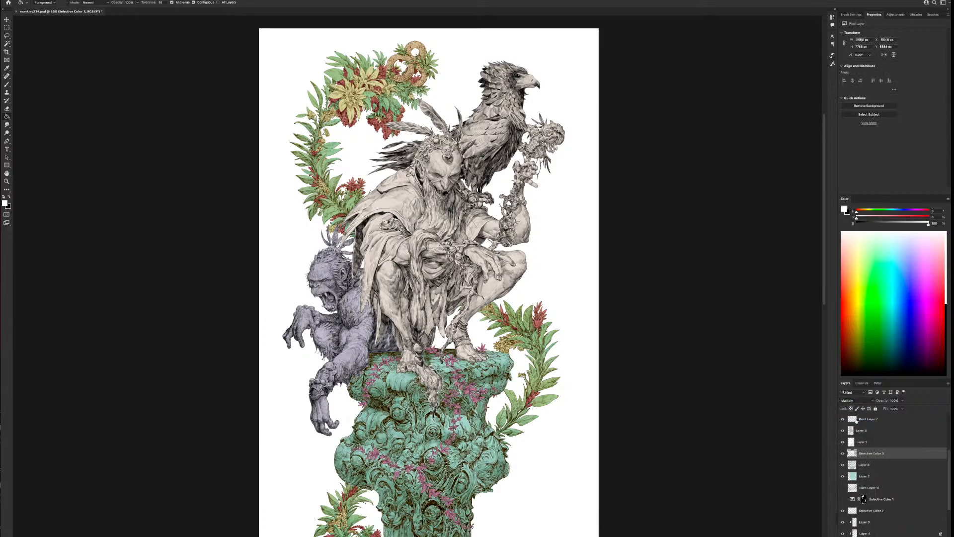
# Compare the pedestal with its merged line art and its teal colour and shading layers hidden and shown
pyautogui.click(842, 453)
pyautogui.click(842, 453)
pyautogui.click(843, 453)
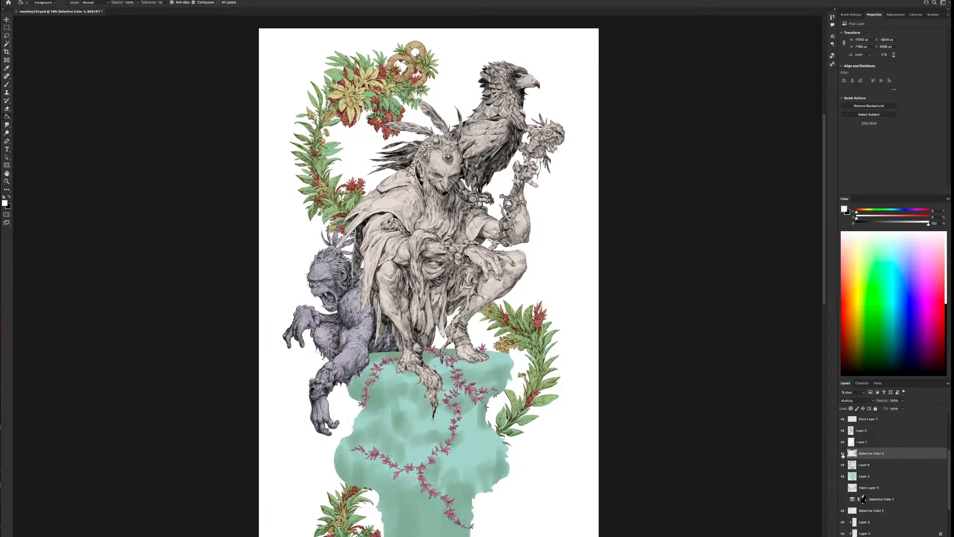
pyautogui.click(842, 453)
pyautogui.click(842, 454)
pyautogui.click(842, 454)
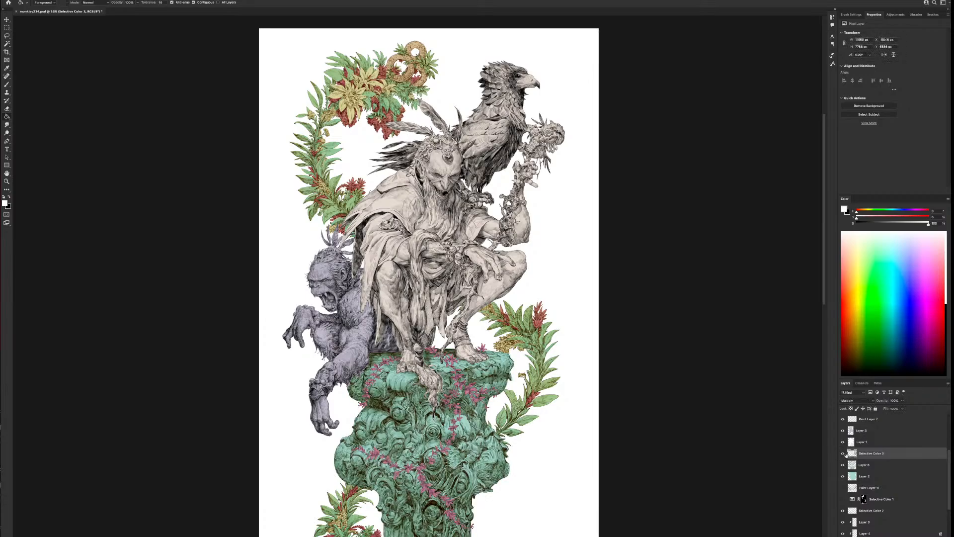
pyautogui.click(842, 465)
pyautogui.click(842, 465)
pyautogui.click(842, 465)
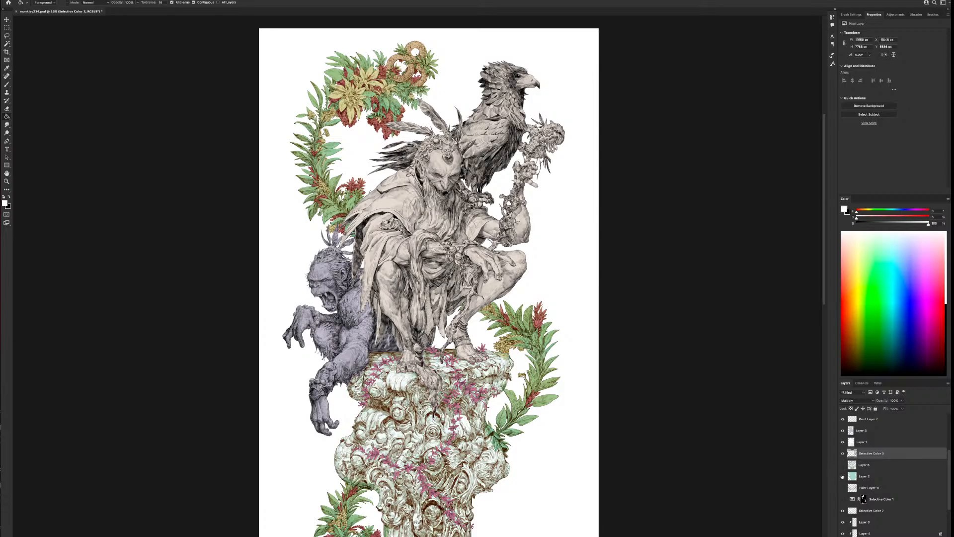
pyautogui.click(842, 465)
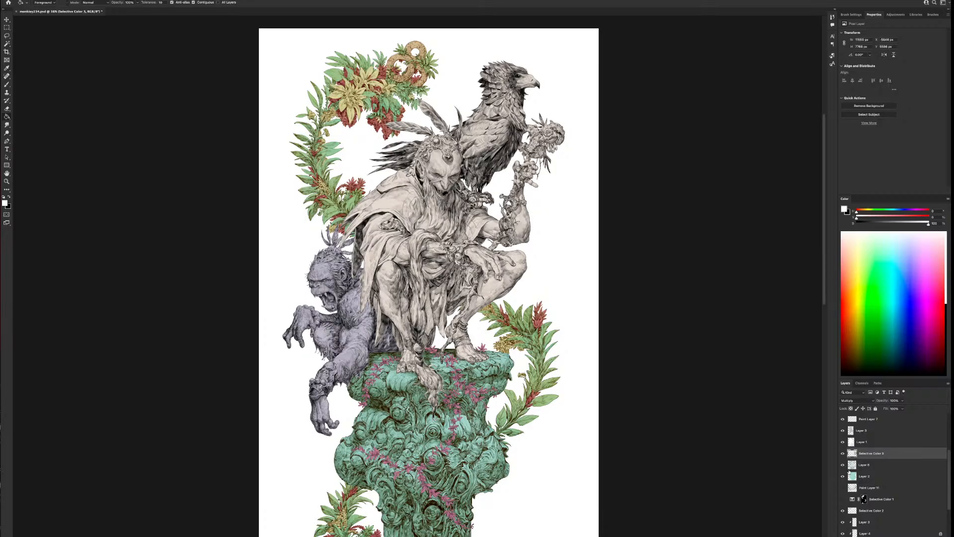
pyautogui.click(842, 465)
pyautogui.click(842, 465)
pyautogui.click(842, 465)
pyautogui.click(842, 465)
# Clip the pedestal's shading layer to the teal base layer, and add a new clipped layer above it
pyautogui.click(861, 464)
pyautogui.rightClick(863, 464)
pyautogui.click(879, 407)
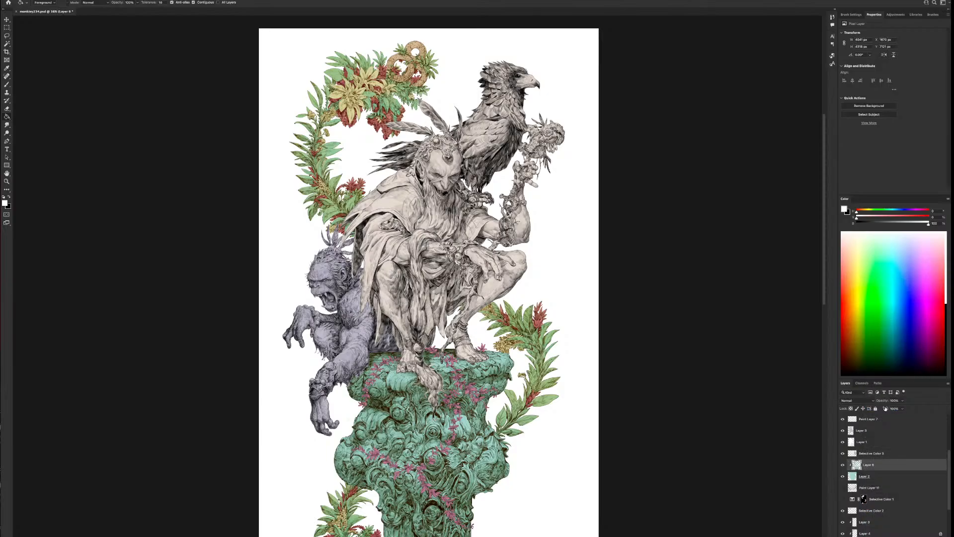
pyautogui.click(842, 465)
pyautogui.click(842, 465)
pyautogui.click(863, 476)
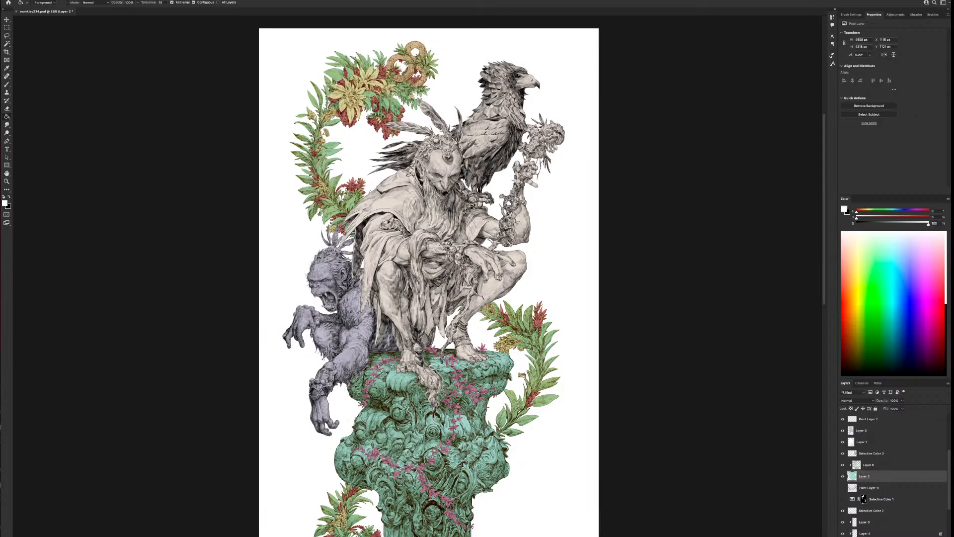
pyautogui.press('alt+shift+super+n')
pyautogui.moveTo(867, 475); pyautogui.dragTo(872, 463)
# Choose a different brush preset and paint soft mint-green strokes across the pedestal's upper part on the new clipped layer
pyautogui.press('b')
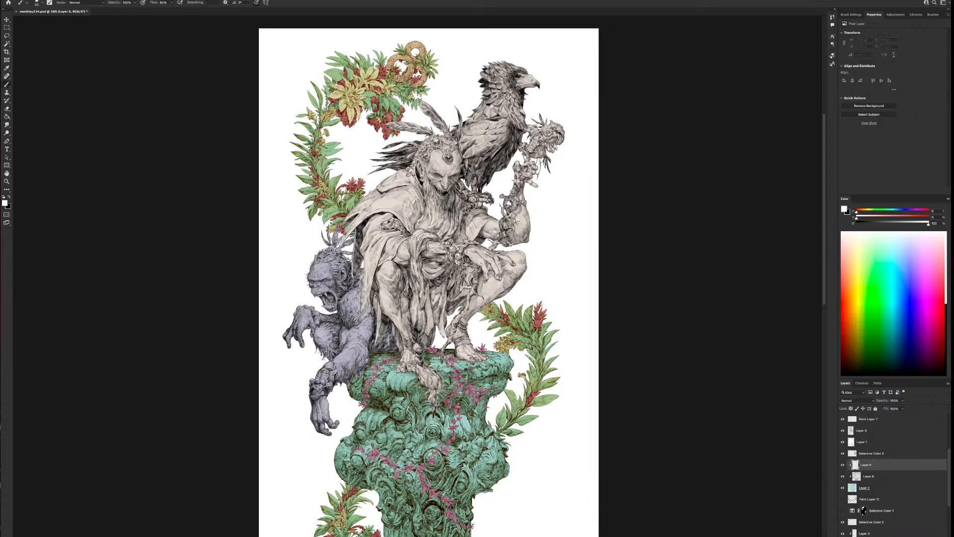
pyautogui.rightClick(614, 356)
pyautogui.scroll(5, 646, 397)
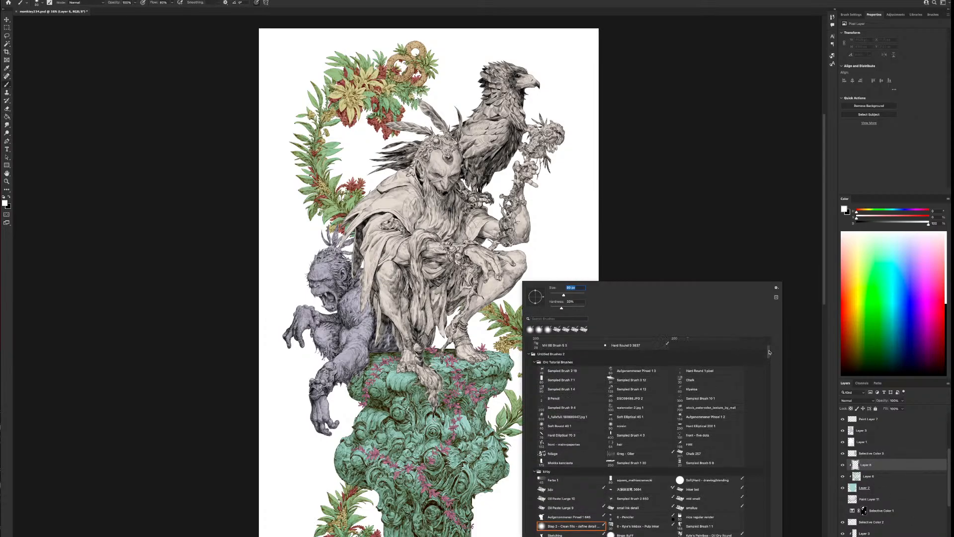
pyautogui.click(576, 357)
pyautogui.click(678, 246)
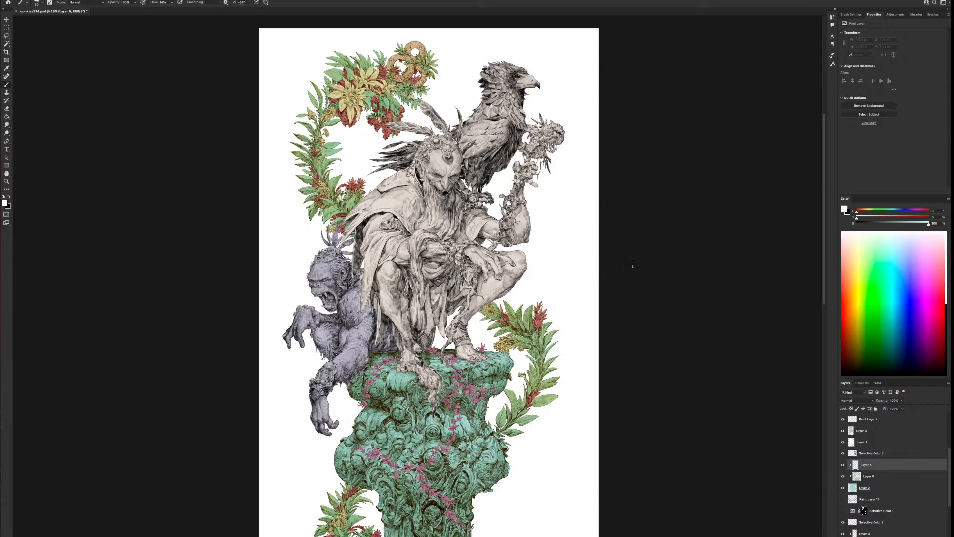
pyautogui.keyDown('alt'); pyautogui.click(408, 377); pyautogui.keyUp('alt')
pyautogui.moveTo(892, 212); pyautogui.dragTo(879, 213)
pyautogui.moveTo(393, 380)
pyautogui.mouseDown()
pyautogui.moveTo(409, 377)
pyautogui.moveTo(398, 380)
pyautogui.mouseUp()
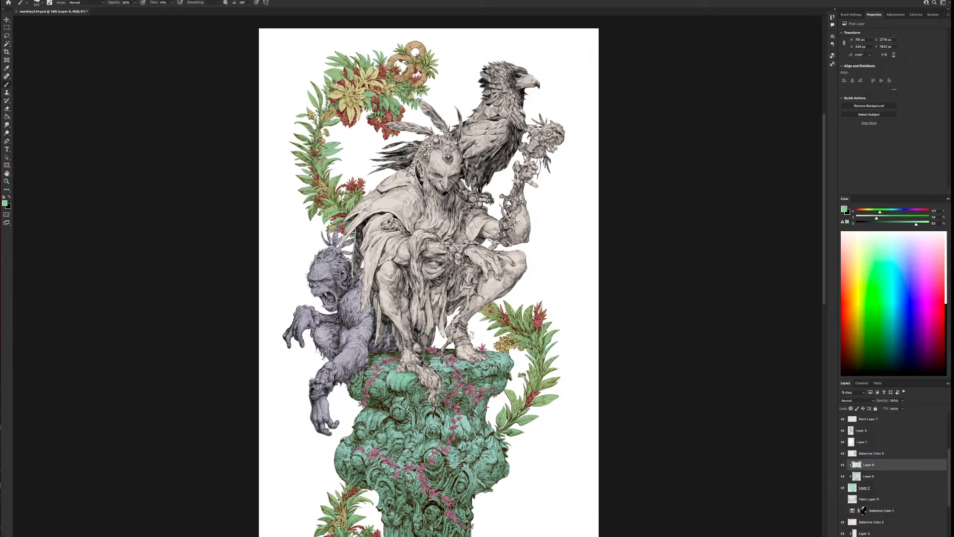
pyautogui.moveTo(451, 368); pyautogui.dragTo(464, 364)
pyautogui.press(']')
pyautogui.press(']')
pyautogui.press(']')
pyautogui.moveTo(416, 386); pyautogui.dragTo(384, 379)
pyautogui.moveTo(395, 379); pyautogui.dragTo(402, 382)
# Mix a muted grey-blue and paint it over the pedestal's upper and middle carvings with varied brush sizes
pyautogui.press('[')
pyautogui.press('[')
pyautogui.press('[')
pyautogui.press('[')
pyautogui.keyDown('alt'); pyautogui.click(464, 421); pyautogui.keyUp('alt')
pyautogui.moveTo(890, 212)
pyautogui.mouseDown()
pyautogui.moveTo(913, 225)
pyautogui.moveTo(872, 219)
pyautogui.mouseUp()
pyautogui.press('[')
pyautogui.moveTo(449, 408)
pyautogui.mouseDown()
pyautogui.moveTo(458, 408)
pyautogui.moveTo(413, 388)
pyautogui.moveTo(412, 405)
pyautogui.moveTo(379, 390)
pyautogui.moveTo(355, 397)
pyautogui.moveTo(365, 400)
pyautogui.moveTo(355, 394)
pyautogui.mouseUp()
pyautogui.press(']')
pyautogui.press(']')
pyautogui.press(']')
pyautogui.press(']')
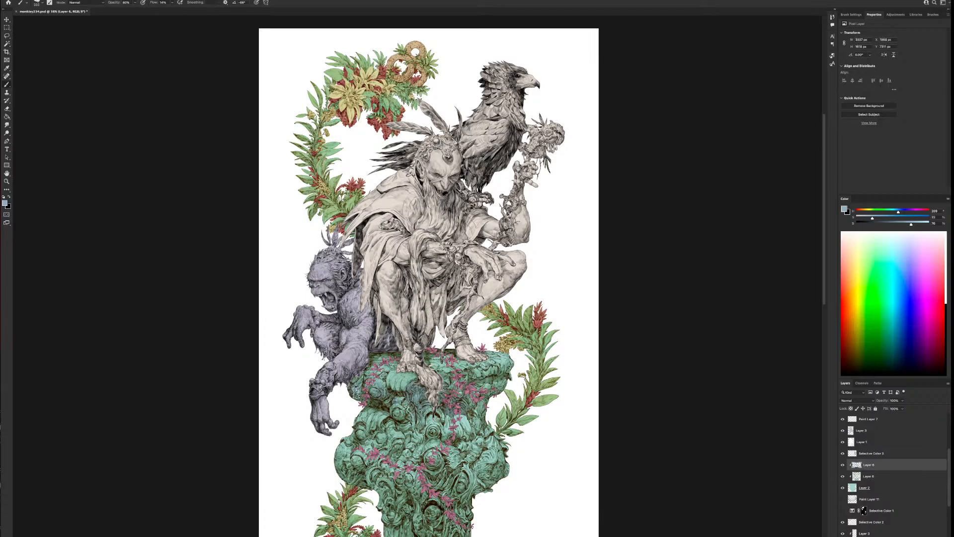
pyautogui.press('[')
pyautogui.moveTo(416, 424)
pyautogui.mouseDown()
pyautogui.moveTo(398, 422)
pyautogui.moveTo(408, 413)
pyautogui.moveTo(415, 433)
pyautogui.mouseUp()
pyautogui.moveTo(467, 410)
pyautogui.mouseDown()
pyautogui.moveTo(482, 422)
pyautogui.moveTo(506, 374)
pyautogui.moveTo(480, 380)
pyautogui.mouseUp()
# Extend the grey-blue shading down the pedestal's lower shaft and along its left side
pyautogui.press(']')
pyautogui.press('[')
pyautogui.press('[')
pyautogui.moveTo(437, 434)
pyautogui.mouseDown()
pyautogui.moveTo(429, 436)
pyautogui.moveTo(431, 477)
pyautogui.moveTo(414, 484)
pyautogui.moveTo(443, 519)
pyautogui.mouseUp()
pyautogui.press(']')
pyautogui.press(']')
pyautogui.moveTo(463, 512); pyautogui.dragTo(462, 512)
pyautogui.moveTo(360, 468)
pyautogui.mouseDown()
pyautogui.moveTo(341, 479)
pyautogui.moveTo(391, 494)
pyautogui.moveTo(399, 524)
pyautogui.mouseUp()
# Paint grey-blue shading along the pedestal's top edge and right rim, and compare the paint layer hidden and shown
pyautogui.press('[')
pyautogui.press('[')
pyautogui.press('[')
pyautogui.press('[')
pyautogui.press('[')
pyautogui.press(']')
pyautogui.press(']')
pyautogui.moveTo(394, 352); pyautogui.dragTo(433, 347)
pyautogui.press('[')
pyautogui.moveTo(512, 374); pyautogui.dragTo(509, 379)
pyautogui.press(']')
pyautogui.press('[')
pyautogui.press('[')
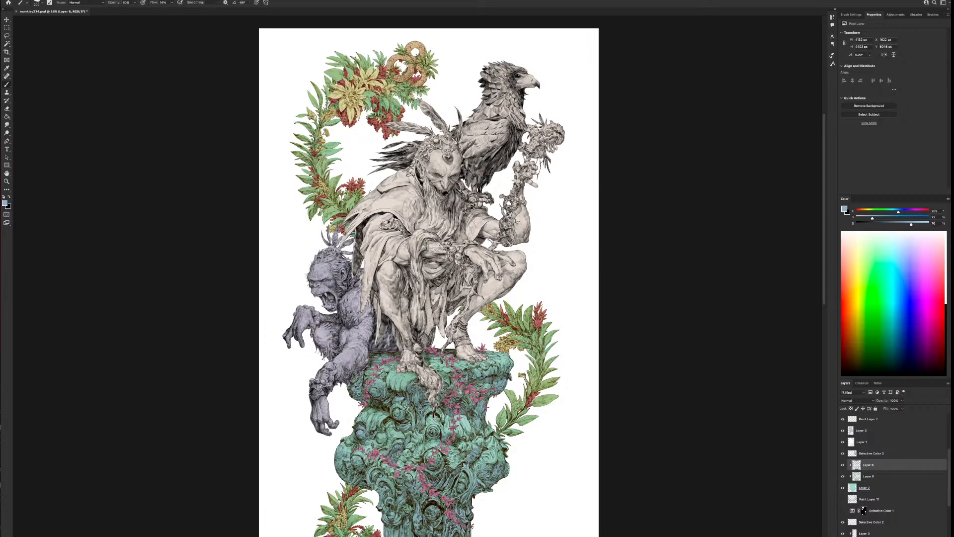
pyautogui.press('[')
pyautogui.press('[')
pyautogui.press(']')
pyautogui.click(842, 465)
pyautogui.click(843, 465)
# Shift the grey-blue paint layer towards purple with Color Balance, adjusting the Midtones and raising red strongly in the Shadows
pyautogui.click(1, 0)
pyautogui.moveTo(4, 3)
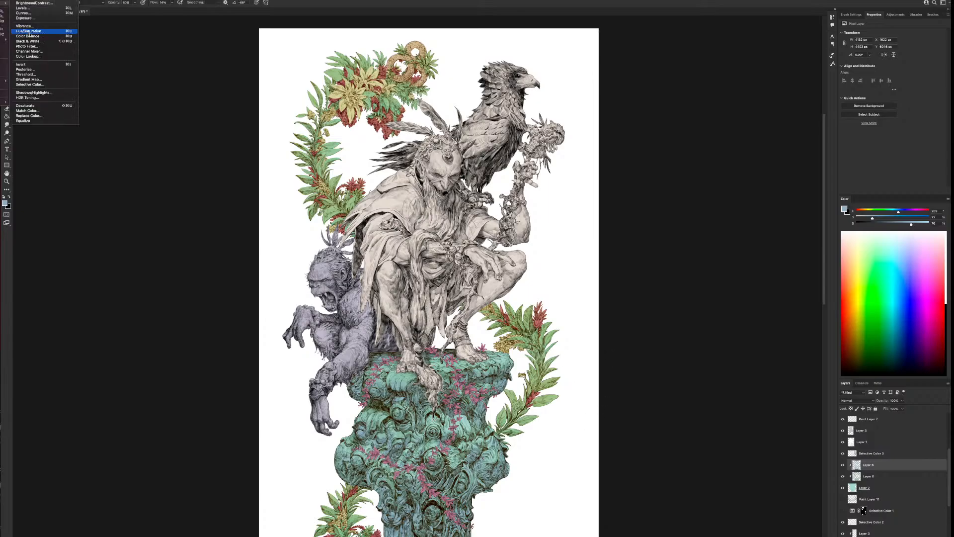
pyautogui.click(32, 36)
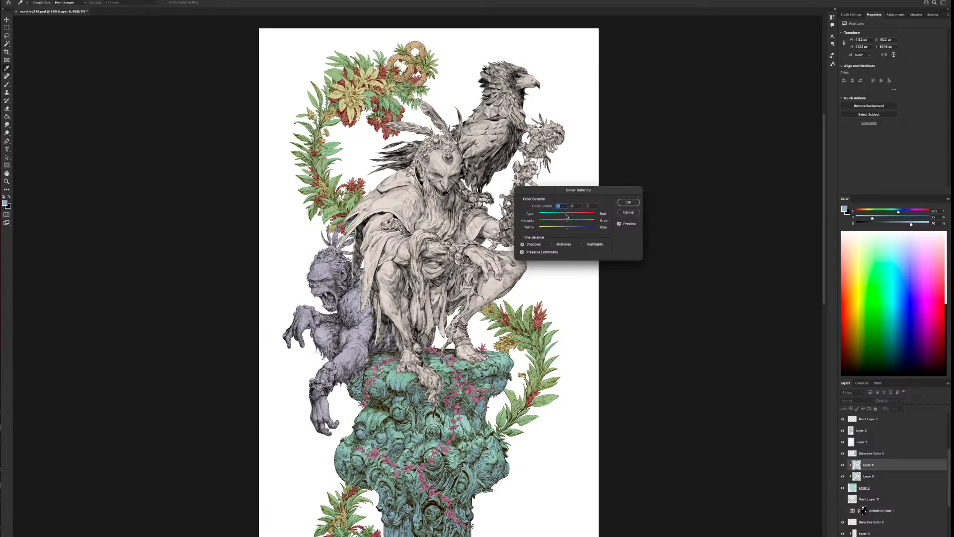
pyautogui.moveTo(566, 216)
pyautogui.mouseDown()
pyautogui.moveTo(585, 218)
pyautogui.moveTo(545, 232)
pyautogui.moveTo(574, 222)
pyautogui.mouseUp()
pyautogui.click(574, 223)
pyautogui.click(619, 224)
pyautogui.click(563, 245)
pyautogui.moveTo(573, 218)
pyautogui.mouseDown()
pyautogui.moveTo(562, 230)
pyautogui.moveTo(585, 230)
pyautogui.moveTo(559, 223)
pyautogui.mouseUp()
pyautogui.click(539, 243)
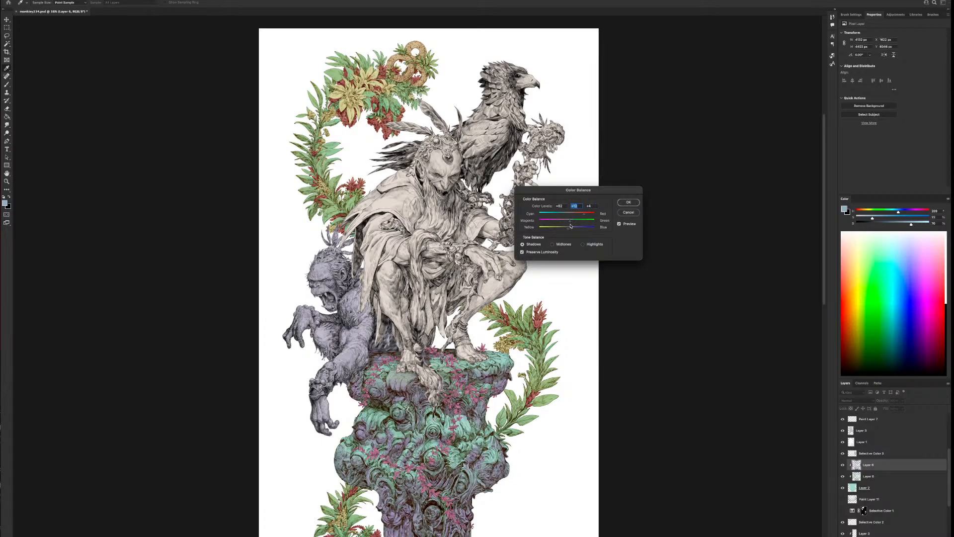
pyautogui.click(628, 202)
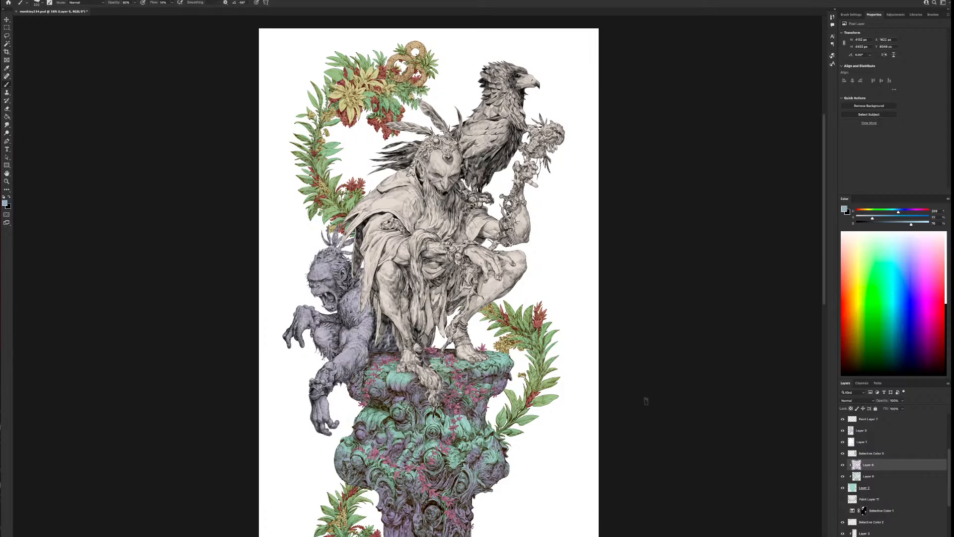
# Examine the purple and teal pedestal within the whole illustration, with its line art hidden and shown
pyautogui.hotkey('ctrl', '-')
pyautogui.scroll(-1, 524, 490)
pyautogui.keyDown('alt'); pyautogui.click(523, 494); pyautogui.keyUp('alt')
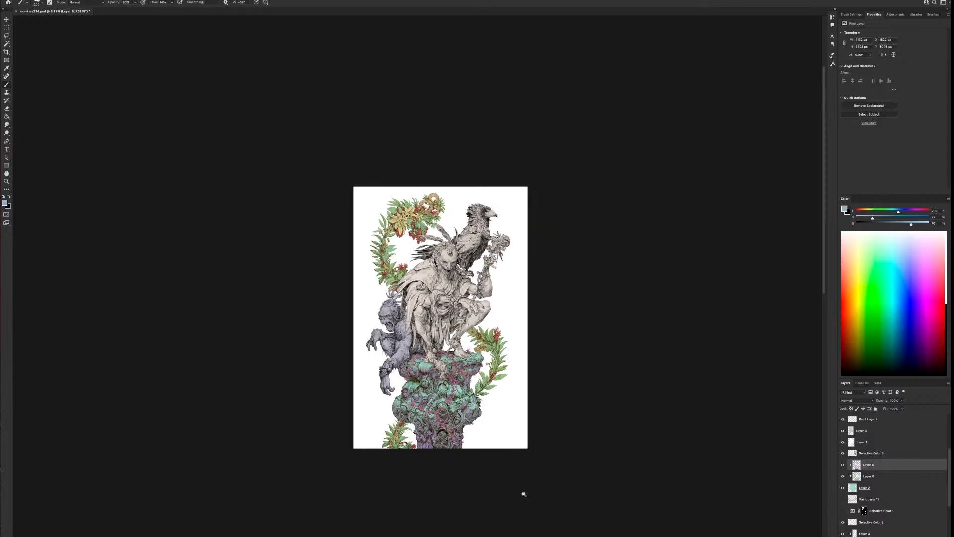
pyautogui.press('super+plus')
pyautogui.press('super+plus')
pyautogui.moveTo(579, 491); pyautogui.dragTo(550, 402)
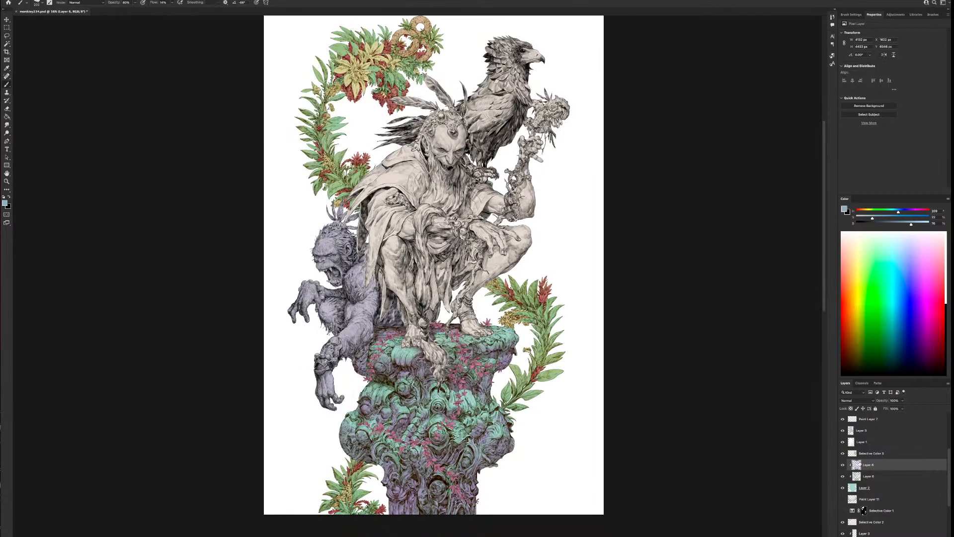
pyautogui.click(842, 453)
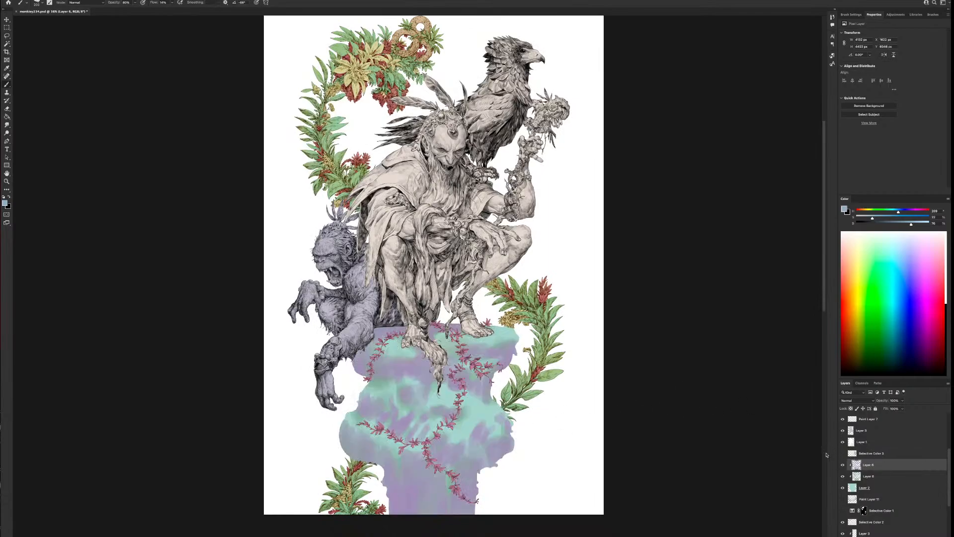
pyautogui.click(842, 453)
# Pick a muted lavender, touch up the pedestal's purple shading with varied brush sizes, and check the whole illustration
pyautogui.press(']')
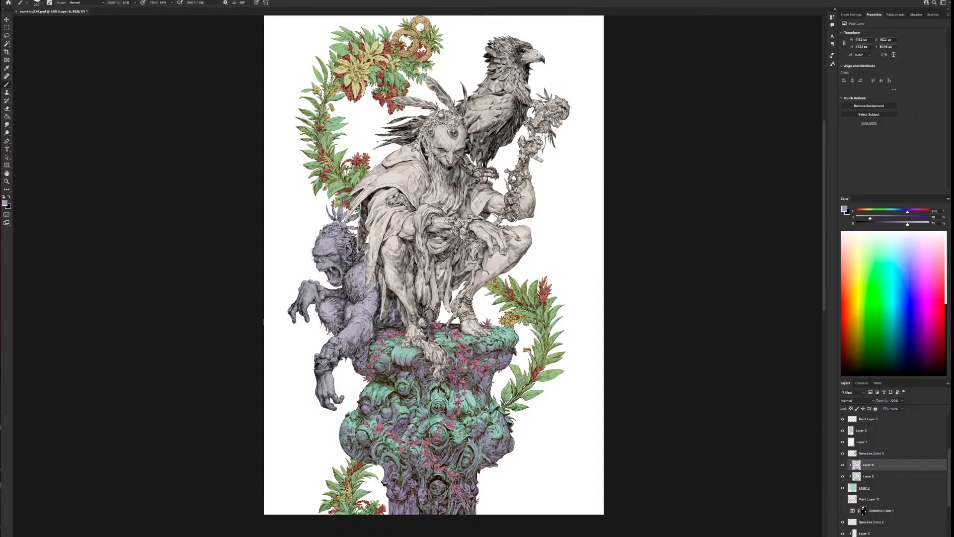
pyautogui.press(']')
pyautogui.press('[')
pyautogui.press('[')
pyautogui.hotkey('ctrl', '-')
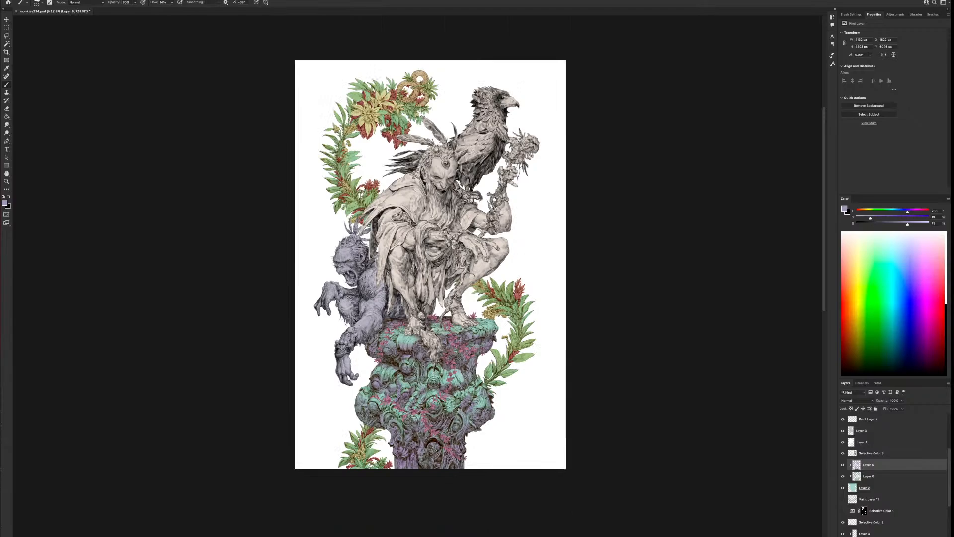
# Sample a pale teal, touch up the pedestal's highlights with a smaller brush, and check the pedestal within the whole illustration
pyautogui.scroll(-2, 504, 459)
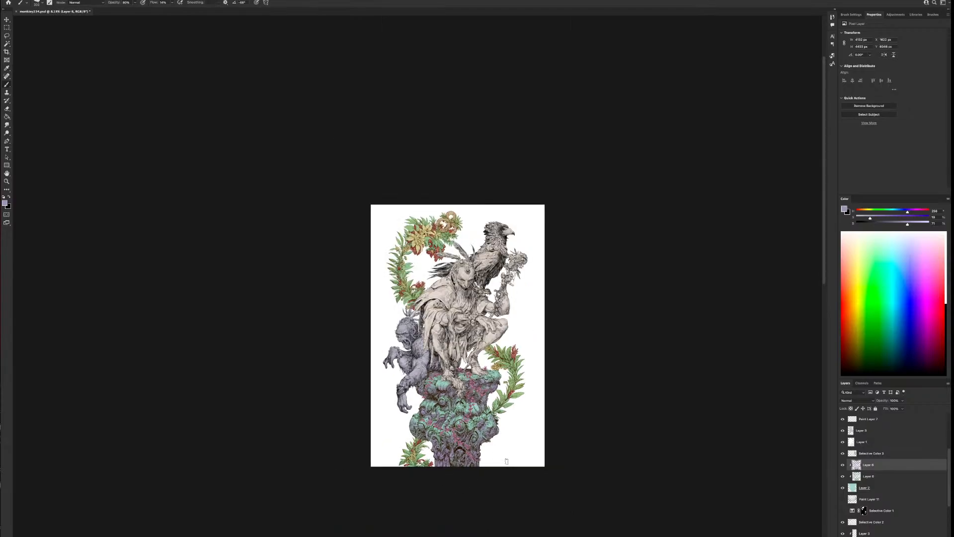
pyautogui.scroll(2, 507, 461)
pyautogui.moveTo(513, 405); pyautogui.dragTo(564, 422)
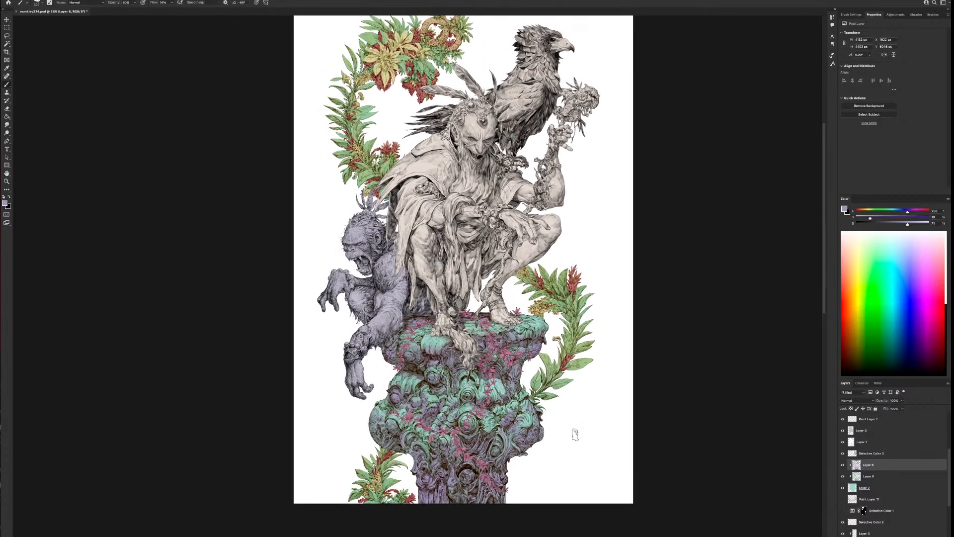
pyautogui.press('[')
pyautogui.press('[')
pyautogui.press('[')
pyautogui.press('[')
pyautogui.keyDown('alt'); pyautogui.click(503, 388); pyautogui.keyUp('alt')
pyautogui.scroll(-3, 546, 388)
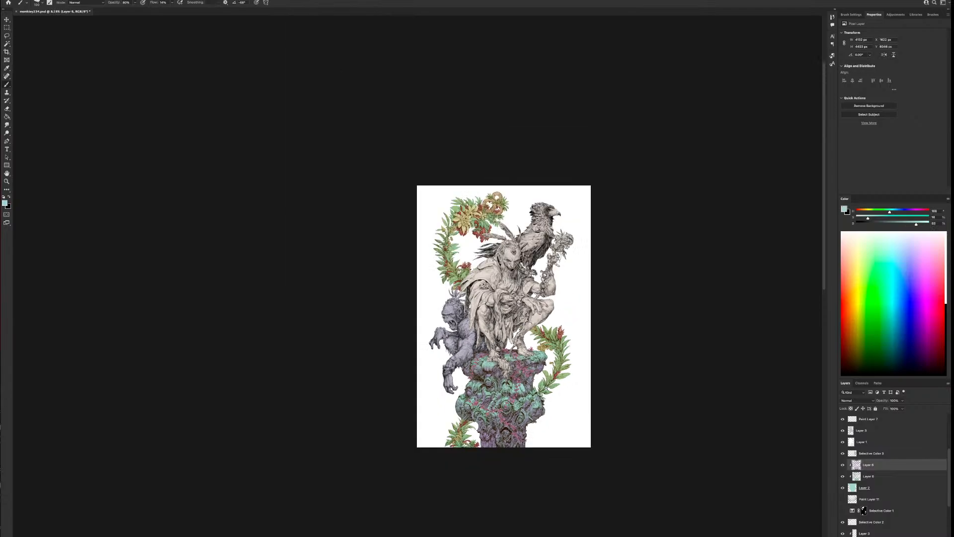
pyautogui.scroll(4, 671, 432)
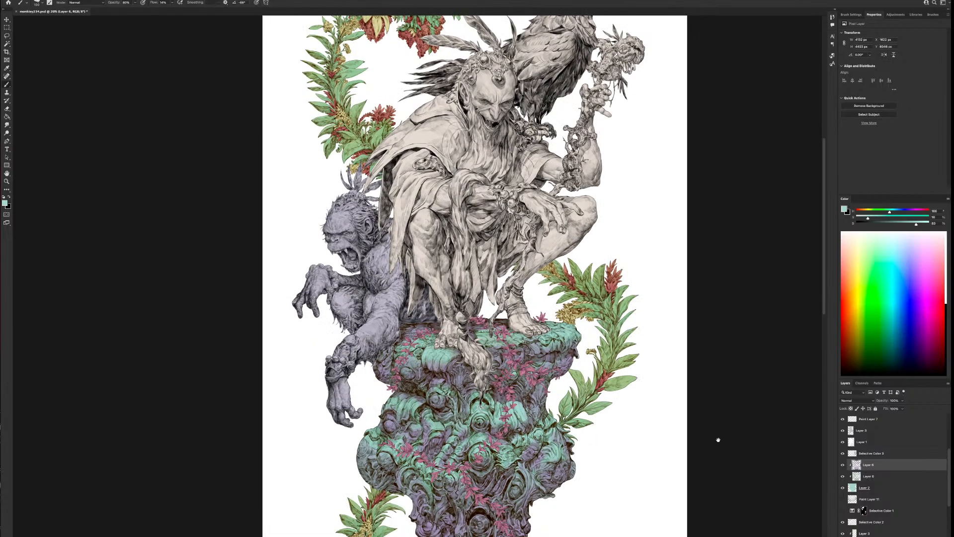
pyautogui.moveTo(718, 440); pyautogui.dragTo(617, 399)
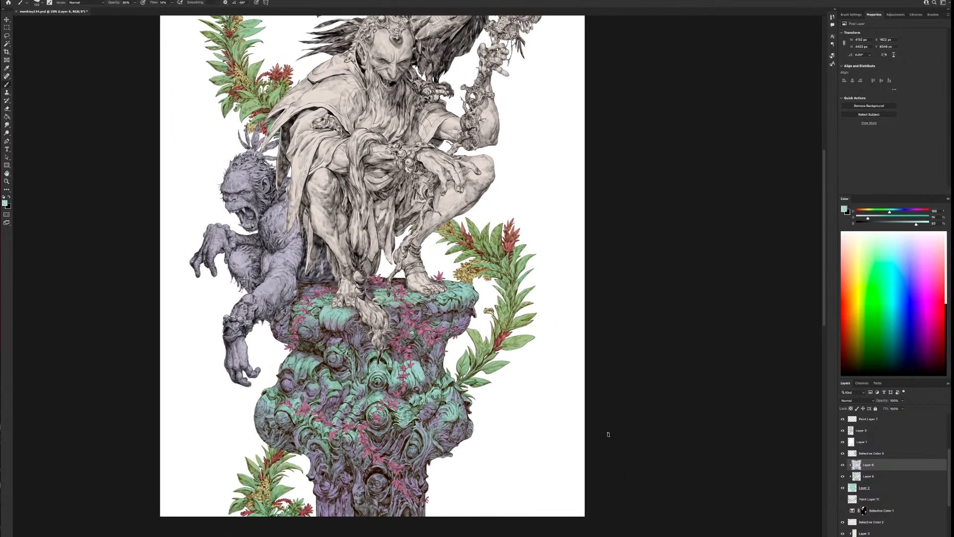
pyautogui.scroll(-1, 606, 434)
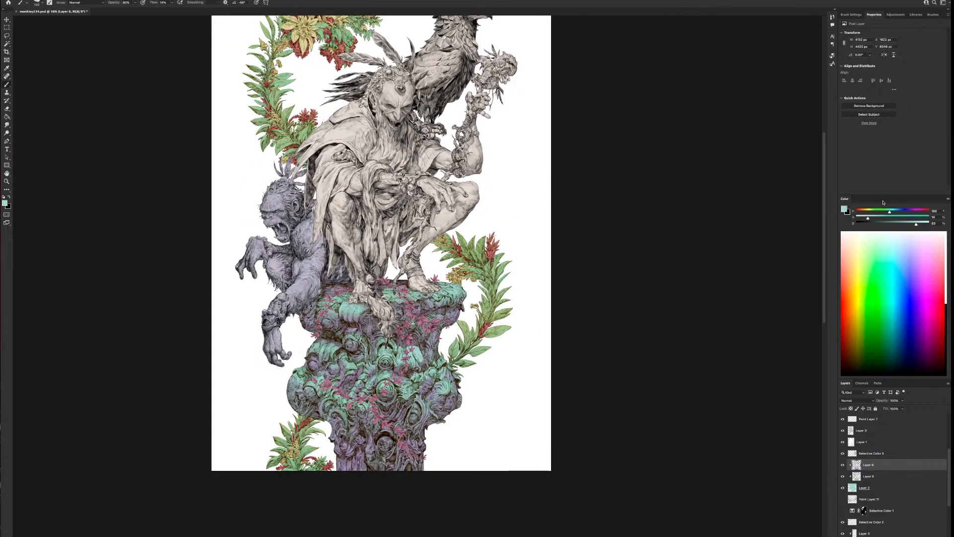
# Change the brush colour to a pale yellow and compare the pedestal's purple paint layer hidden and shown across the whole illustration
pyautogui.moveTo(890, 211)
pyautogui.mouseDown()
pyautogui.moveTo(865, 212)
pyautogui.moveTo(883, 218)
pyautogui.mouseUp()
pyautogui.scroll(-2, 546, 401)
pyautogui.scroll(2, 503, 418)
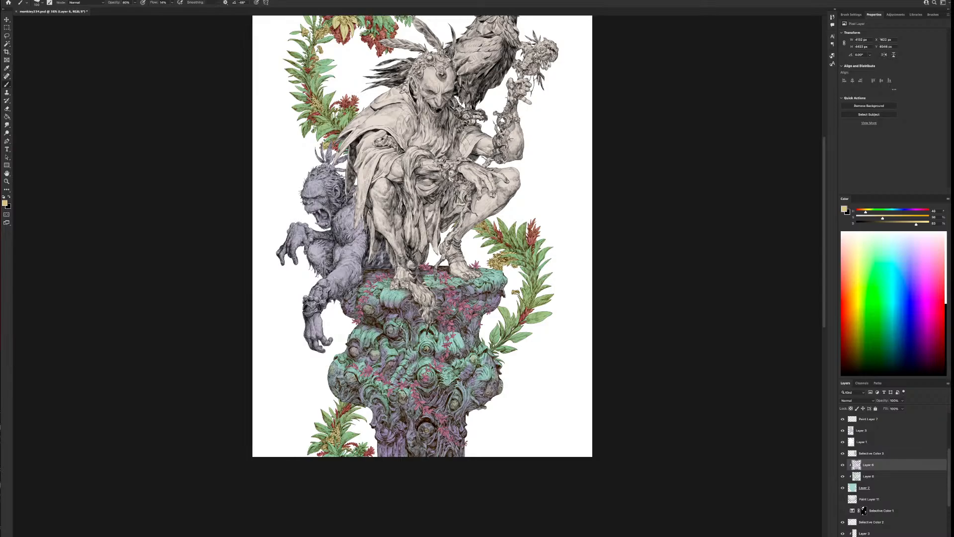
pyautogui.scroll(-3, 391, 401)
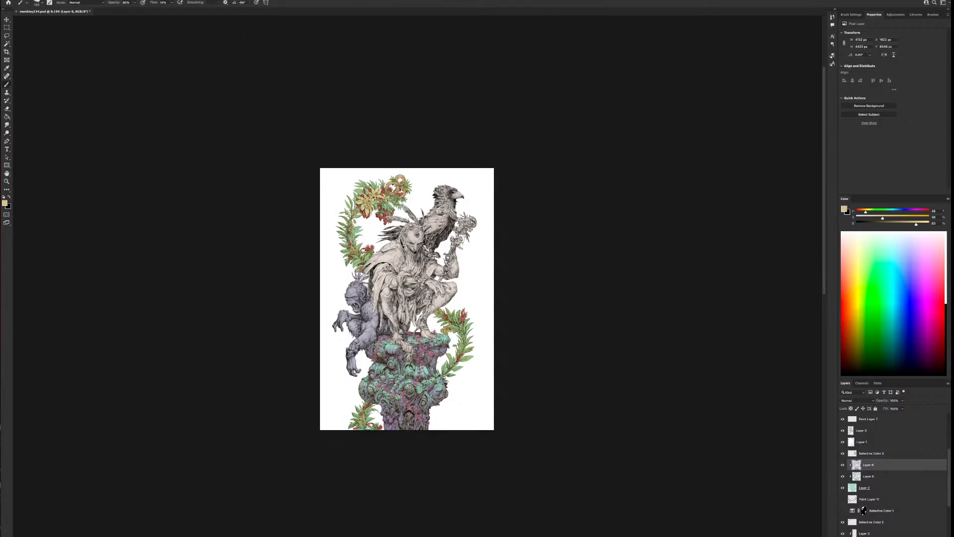
pyautogui.scroll(2, 390, 402)
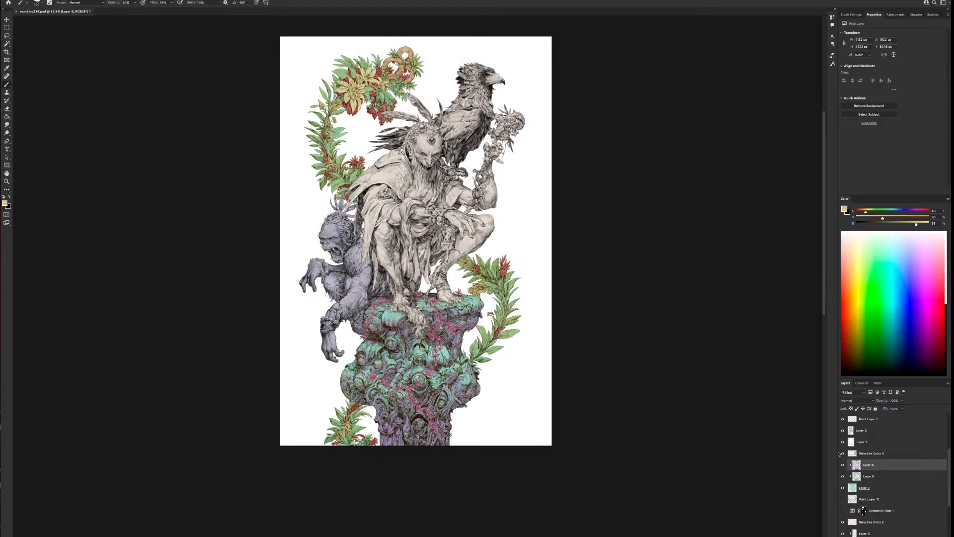
pyautogui.click(843, 466)
pyautogui.hotkey('ctrl', '+')
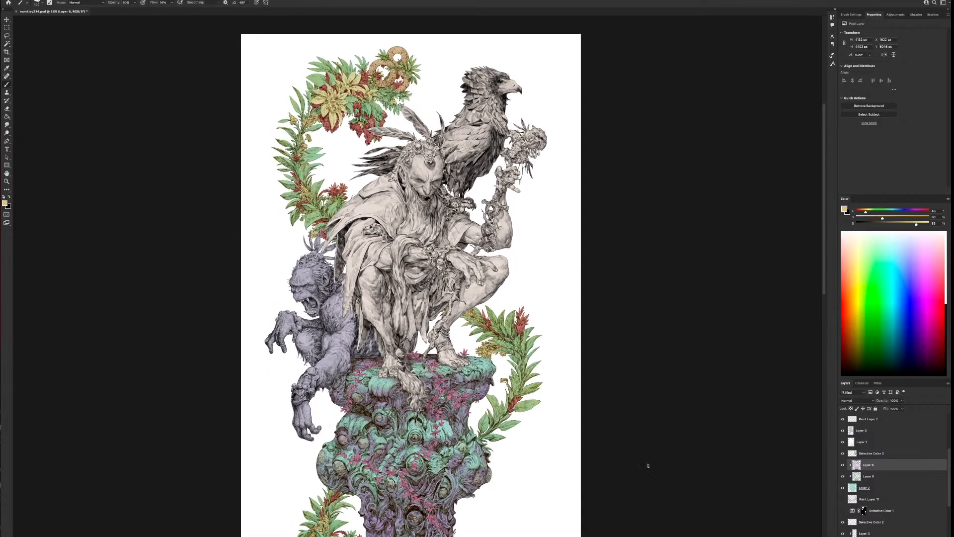
pyautogui.press('super+minus')
pyautogui.press('super+minus')
pyautogui.press('super+minus')
pyautogui.press('super+equal')
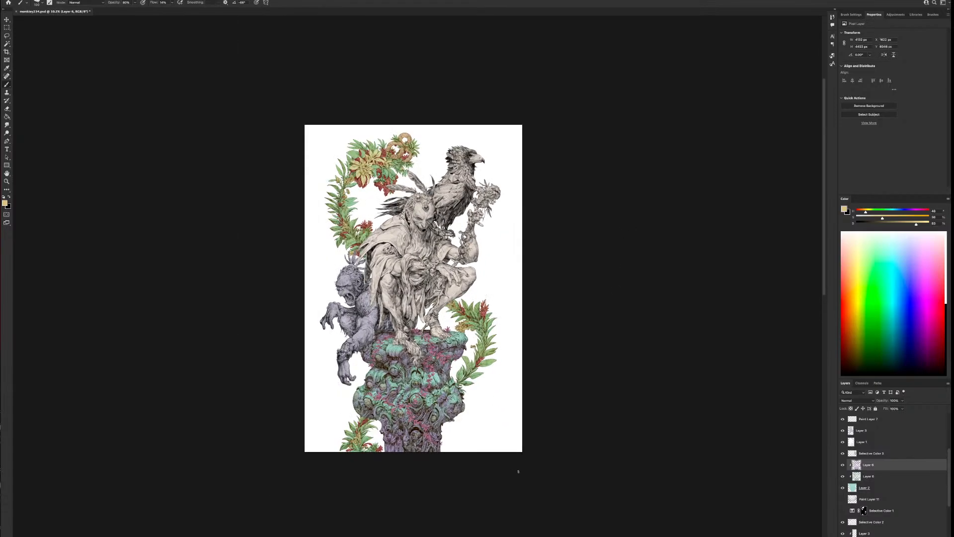
pyautogui.press('super+equal')
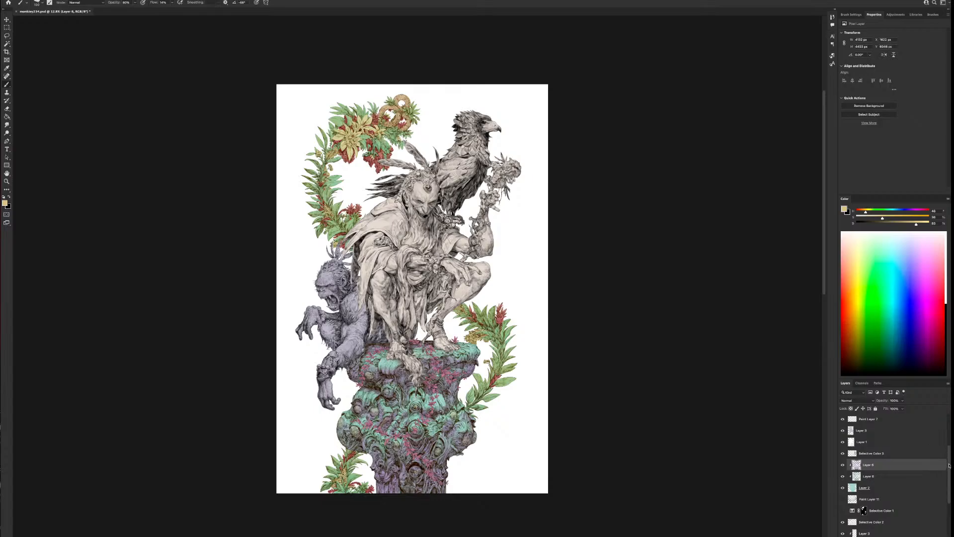
# Locate the crouching ape's flat lavender colour layer, compare it and its line art hidden and shown, and leave the colour hidden
pyautogui.moveTo(947, 469); pyautogui.dragTo(950, 456)
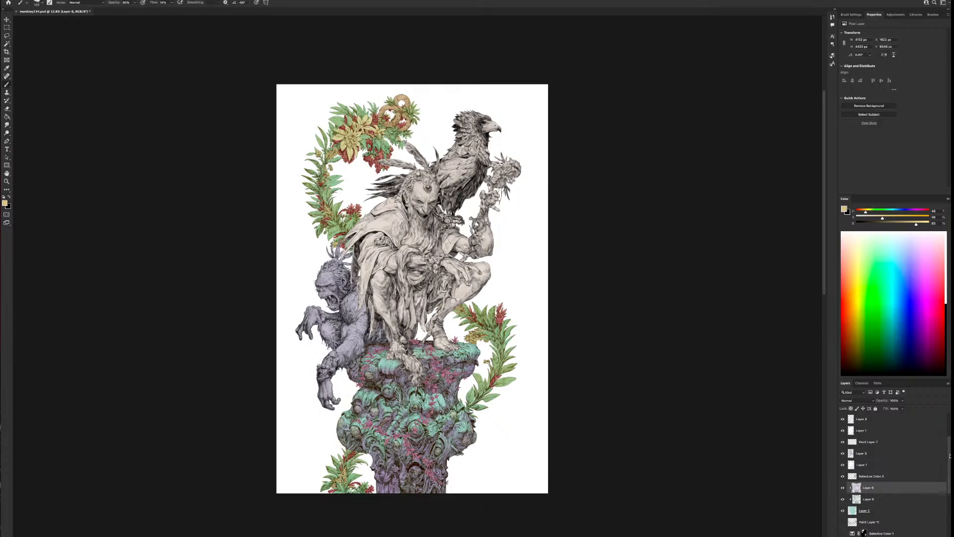
pyautogui.click(841, 453)
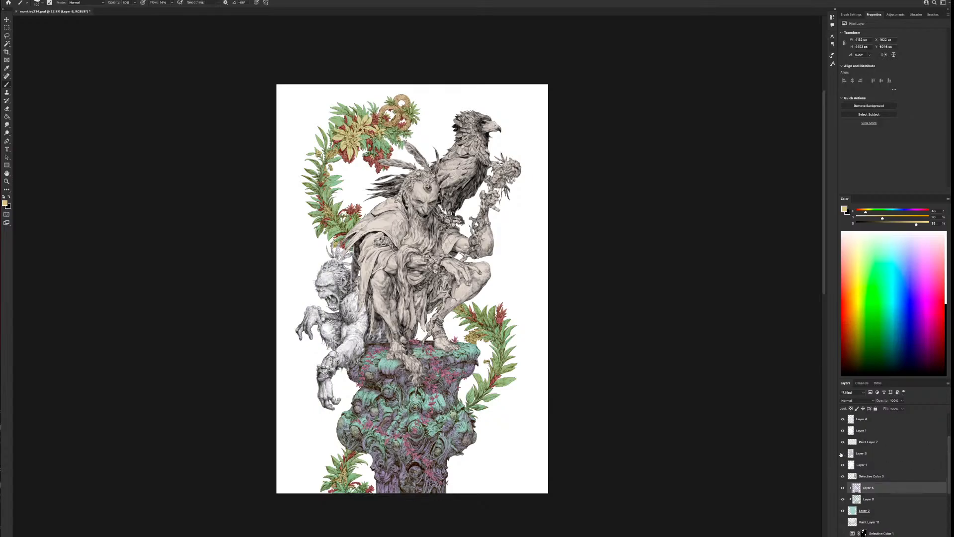
pyautogui.click(841, 453)
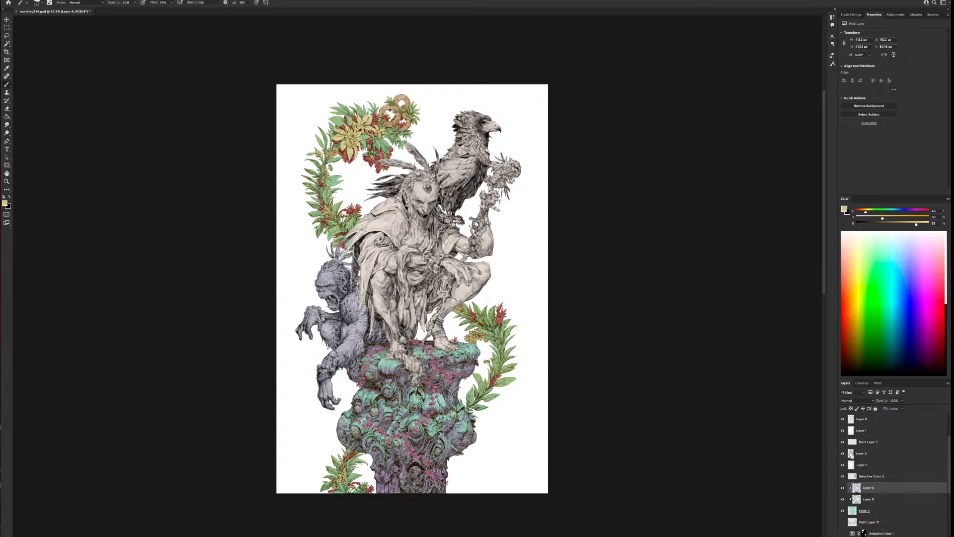
pyautogui.keyDown('super'); pyautogui.click(851, 454); pyautogui.keyUp('super')
pyautogui.click(842, 443)
pyautogui.click(842, 443)
pyautogui.click(842, 454)
pyautogui.click(842, 465)
pyautogui.click(843, 465)
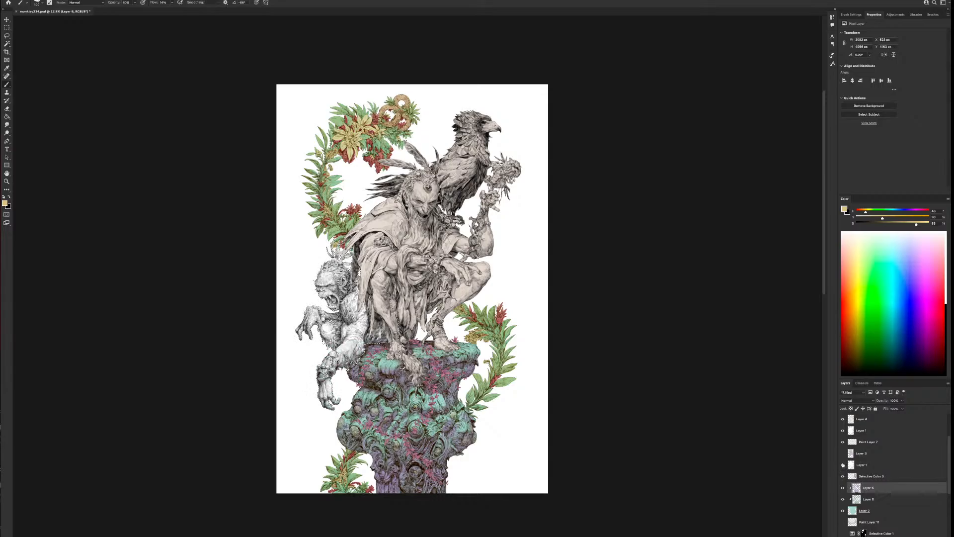
# Move Paint Layer 7 directly below the ape's colour layer, load the ape's outline as a selection, and compare the paint layer hidden and shown
pyautogui.click(859, 443)
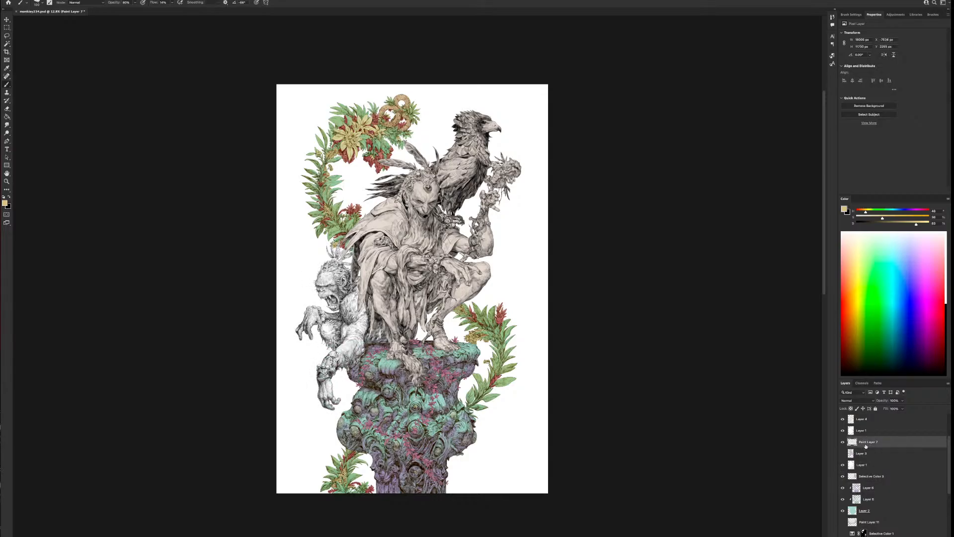
pyautogui.moveTo(870, 445); pyautogui.dragTo(869, 458)
pyautogui.click(863, 466)
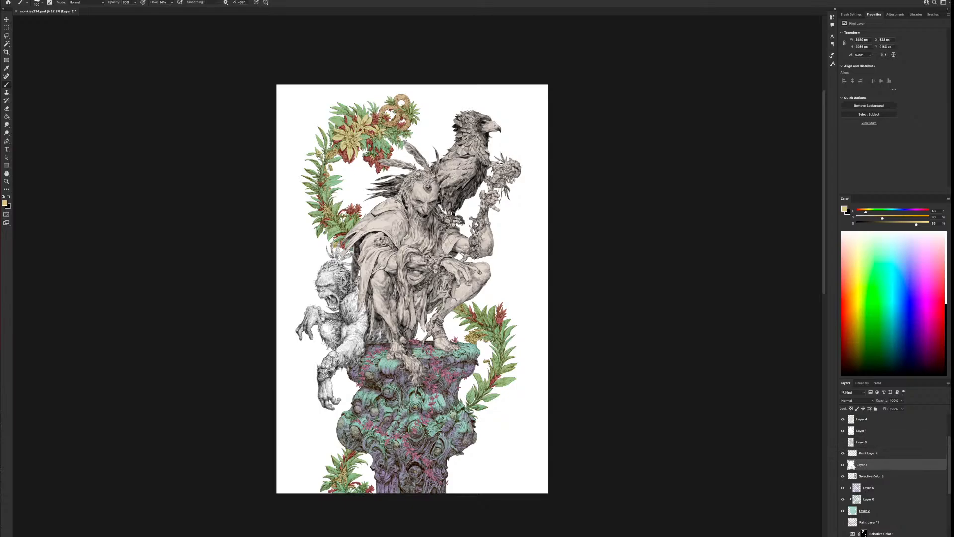
pyautogui.keyDown('ctrl'); pyautogui.click(850, 465); pyautogui.keyUp('ctrl')
pyautogui.hotkey('ctrl', '+')
pyautogui.click(869, 454)
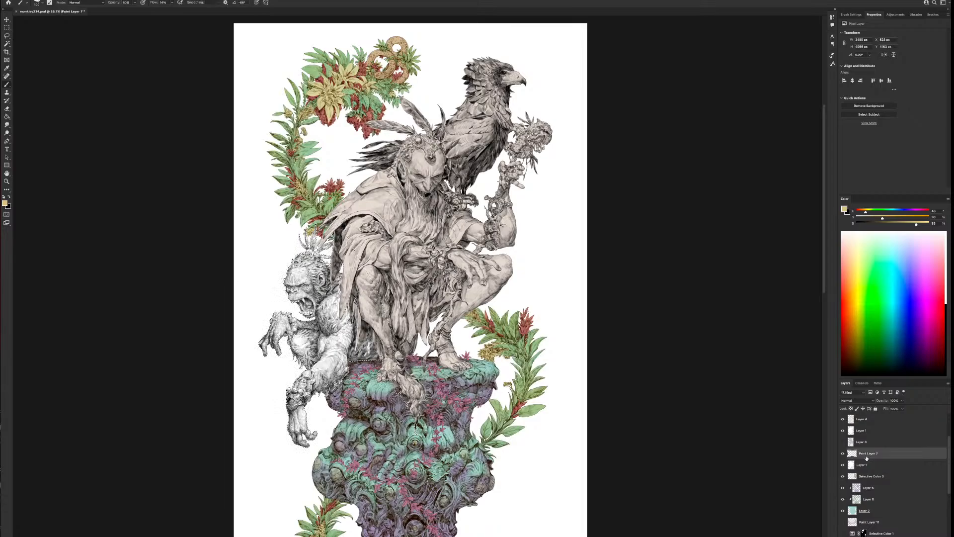
pyautogui.click(840, 454)
pyautogui.click(841, 454)
# Add a Selective Color adjustment masked to the ape's line art and lower Cyan to -6 and Yellow further in the Blacks
pyautogui.click(916, 536)
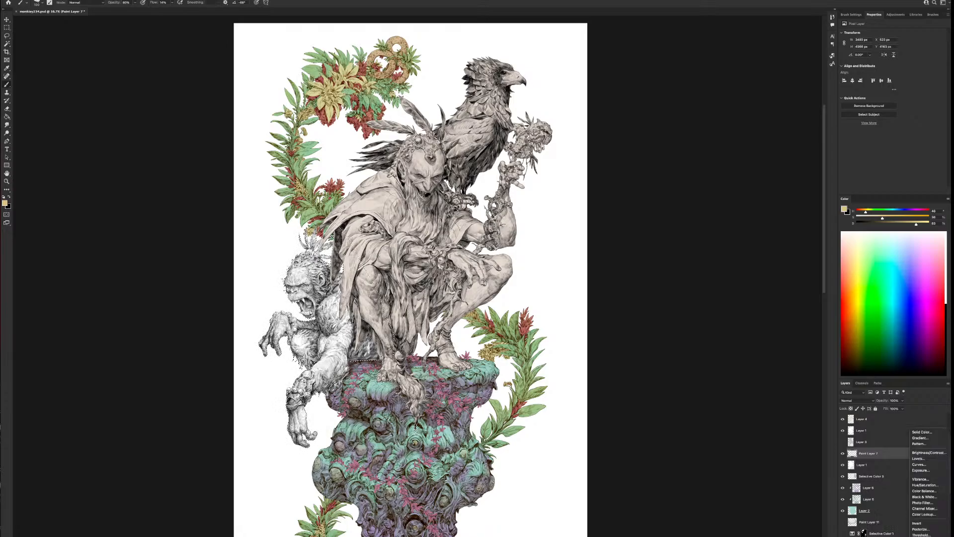
pyautogui.click(925, 535)
pyautogui.click(885, 40)
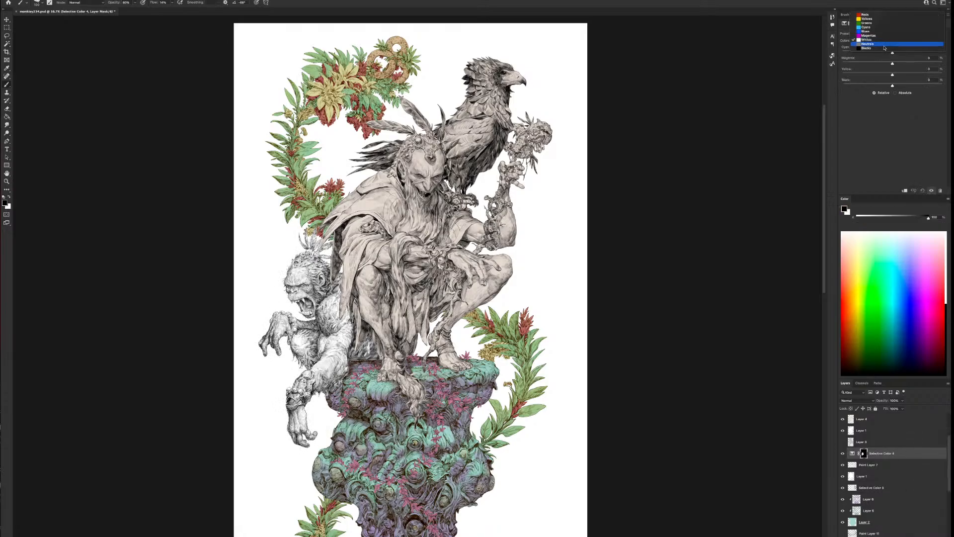
pyautogui.click(889, 46)
pyautogui.moveTo(892, 76)
pyautogui.mouseDown()
pyautogui.moveTo(906, 76)
pyautogui.moveTo(889, 52)
pyautogui.moveTo(893, 75)
pyautogui.moveTo(883, 76)
pyautogui.mouseUp()
pyautogui.click(878, 43)
pyautogui.click(867, 47)
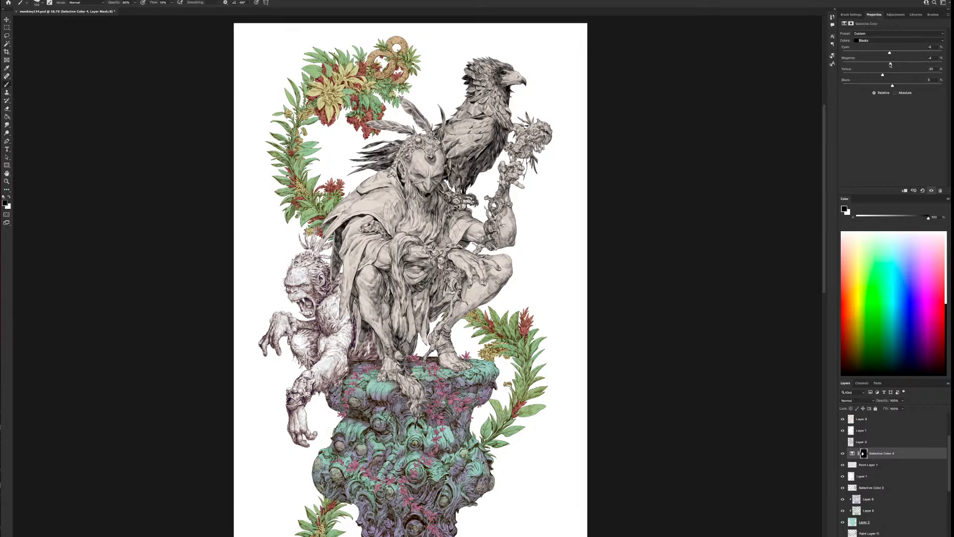
# Raise Yellow slightly in the Whites of the ape's Selective Color adjustment and compare the adjustment hidden and shown
pyautogui.click(879, 41)
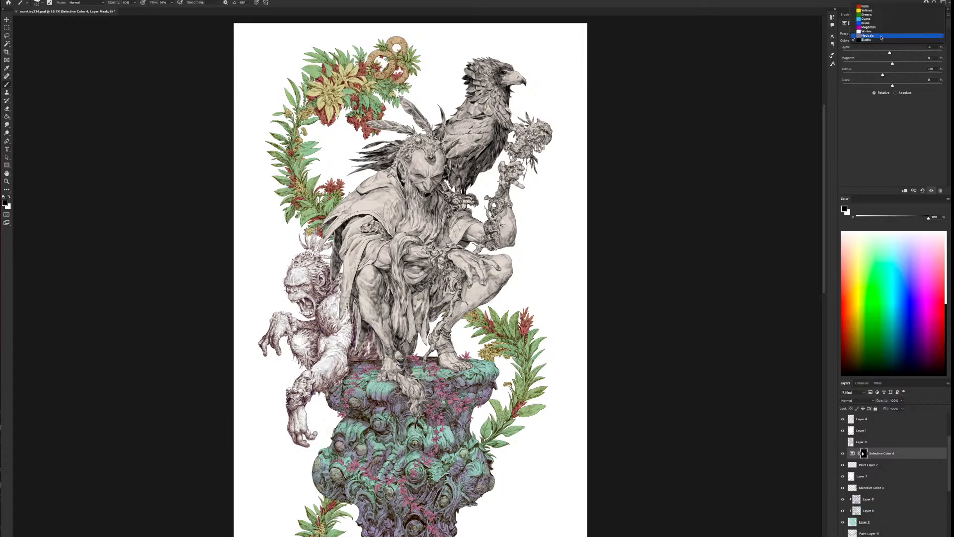
pyautogui.click(880, 37)
pyautogui.click(882, 41)
pyautogui.click(884, 36)
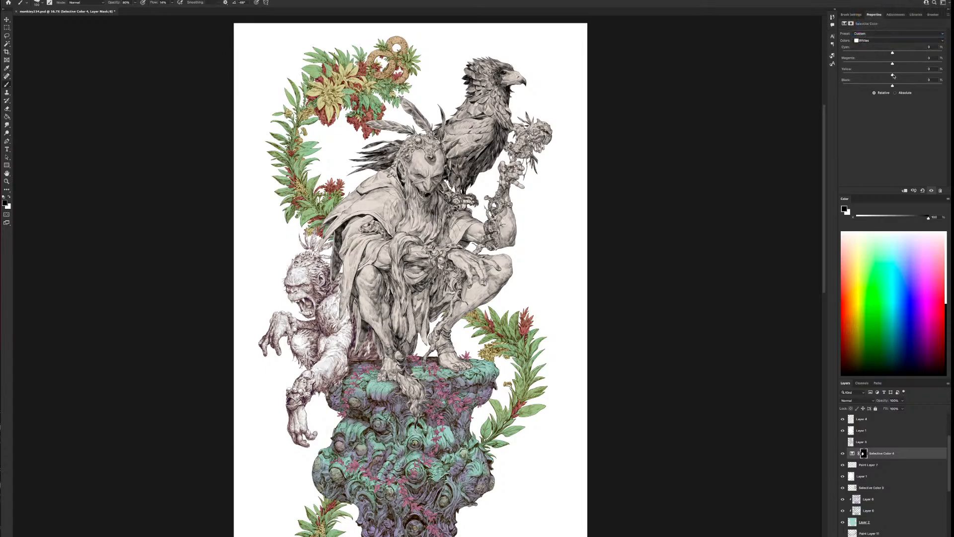
pyautogui.moveTo(892, 75)
pyautogui.mouseDown()
pyautogui.moveTo(911, 75)
pyautogui.moveTo(877, 54)
pyautogui.moveTo(906, 58)
pyautogui.moveTo(881, 62)
pyautogui.moveTo(910, 75)
pyautogui.moveTo(899, 76)
pyautogui.mouseUp()
pyautogui.click(842, 455)
pyautogui.click(842, 455)
# Merge the ape's line art, paint and Selective Color layers, and set the merged layer to Multiply above the ape's reshown colour layer
pyautogui.keyDown('shift'); pyautogui.click(888, 472); pyautogui.keyUp('shift')
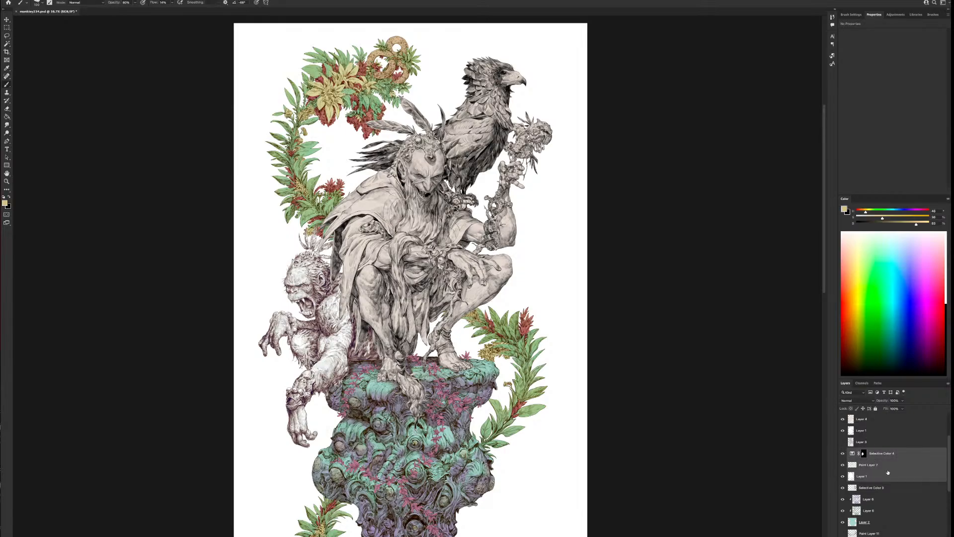
pyautogui.hotkey('ctrl', 'e')
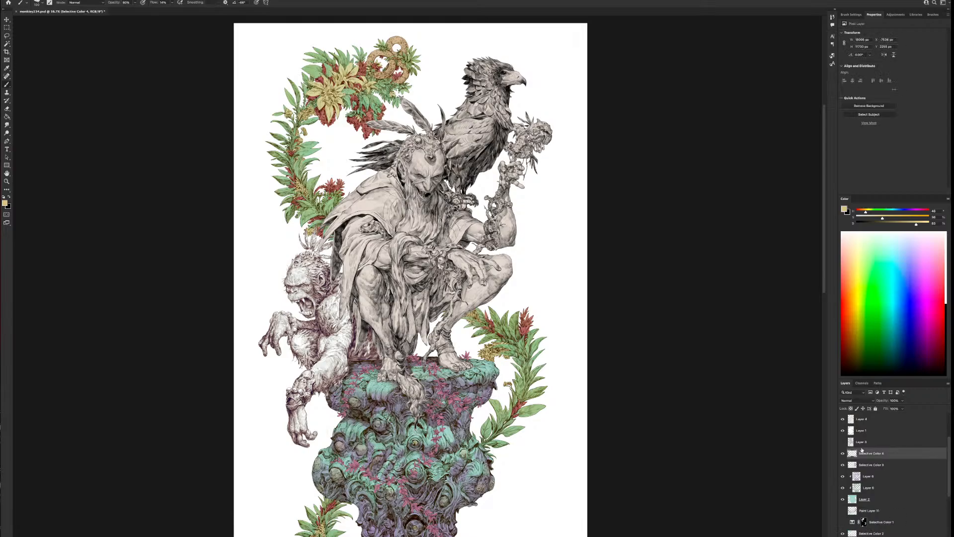
pyautogui.click(854, 400)
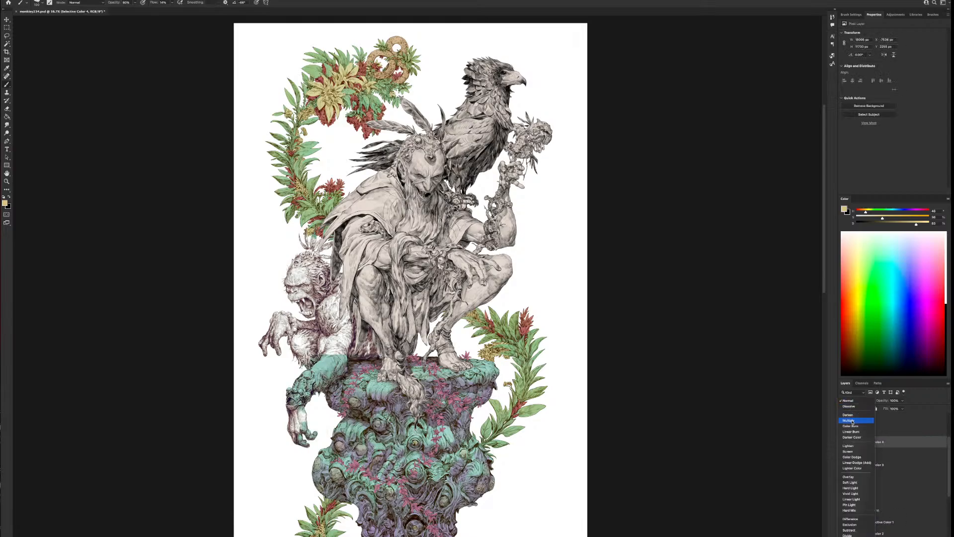
pyautogui.click(849, 421)
pyautogui.click(842, 453)
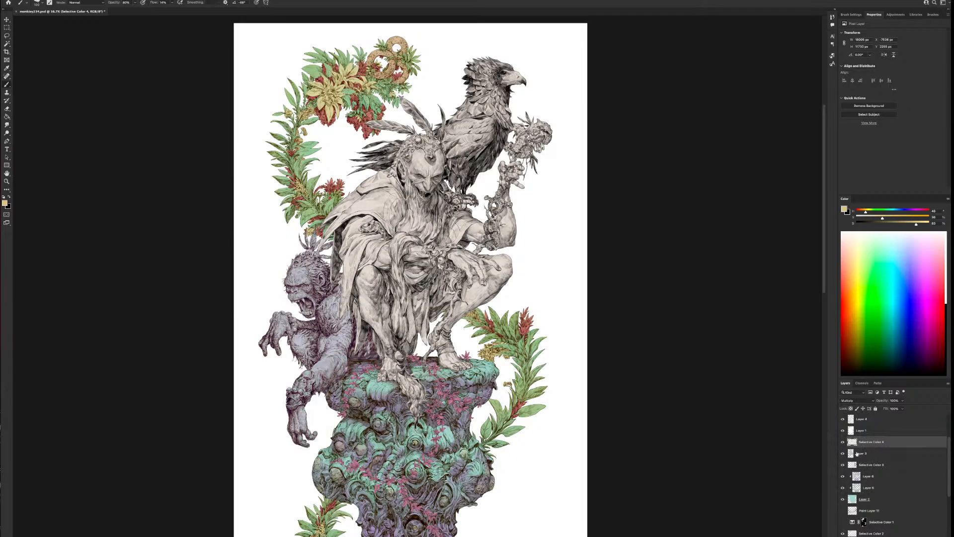
# Make the ape's lavender colour layer active and lock its transparent pixels
pyautogui.click(867, 451)
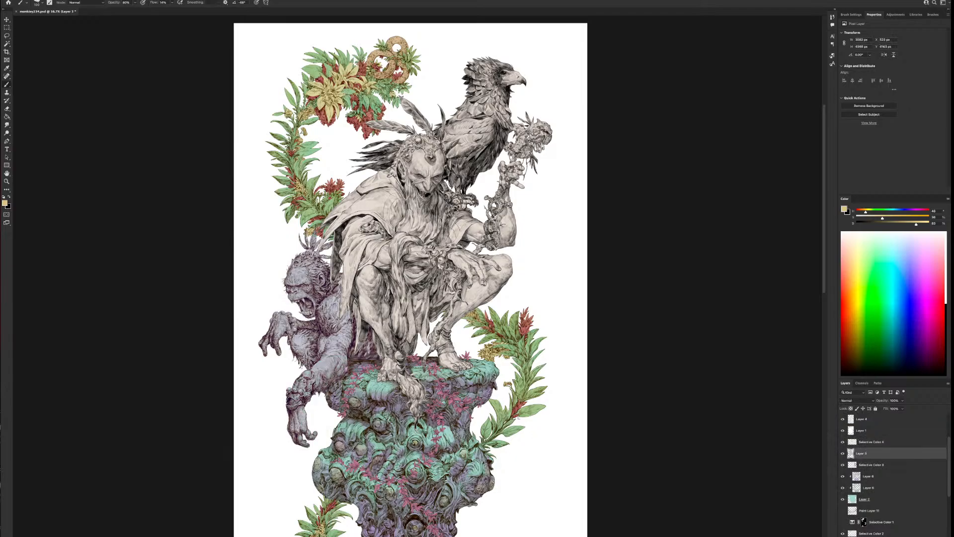
pyautogui.scroll(-3, 518, 416)
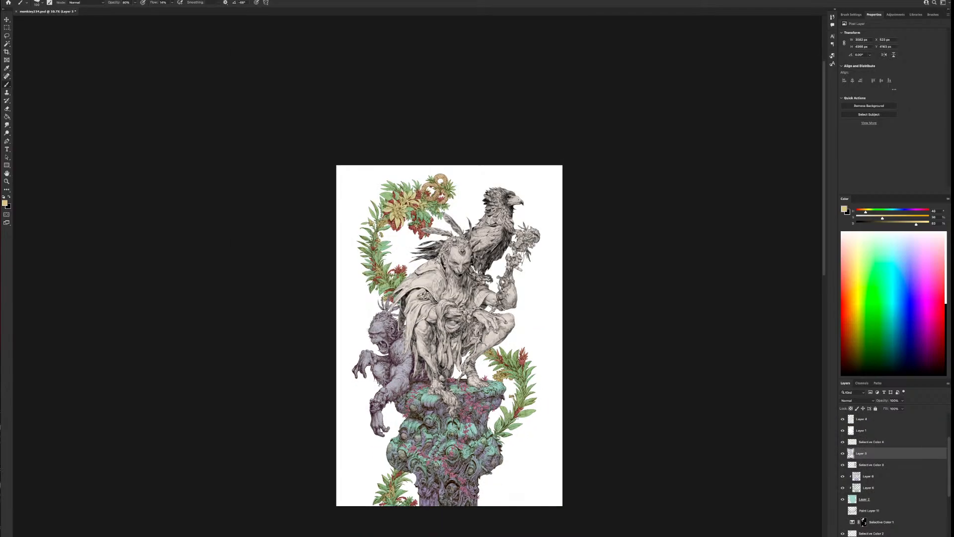
pyautogui.scroll(3, 518, 416)
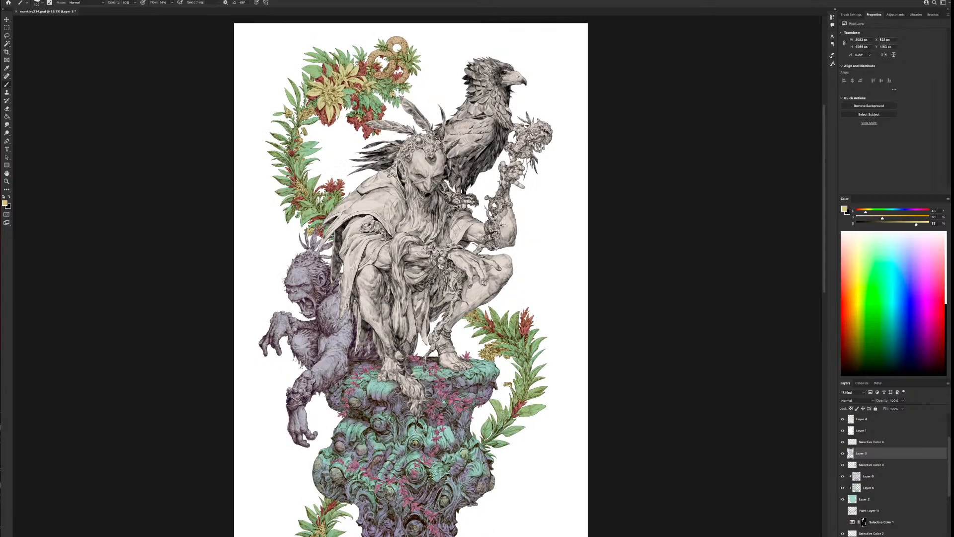
pyautogui.scroll(2, 425, 385)
pyautogui.moveTo(405, 355); pyautogui.dragTo(534, 344)
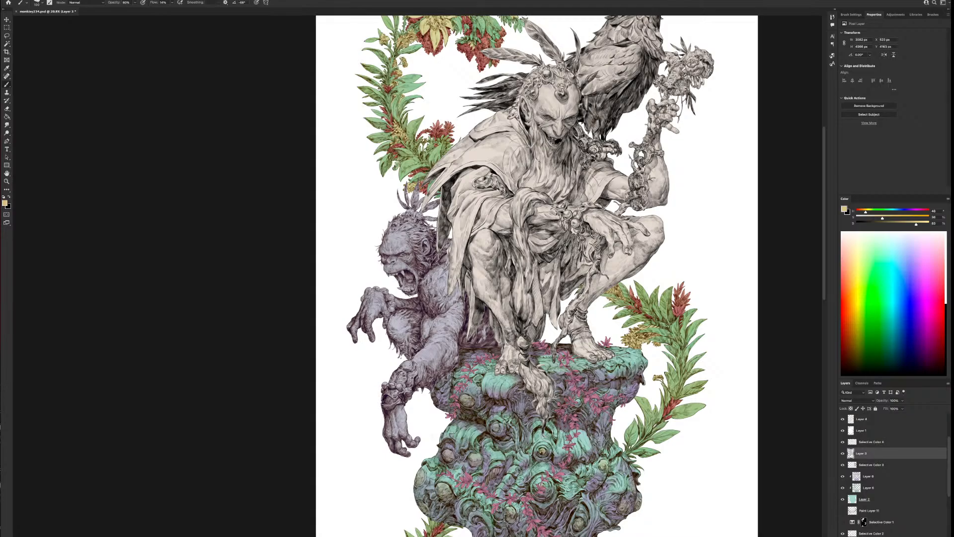
pyautogui.moveTo(162, 35); pyautogui.dragTo(54, 35)
pyautogui.click(174, 166)
# Shift the ape's flat colour from lavender to a cooler blue-grey with Color Balance, moving it towards cyan
pyautogui.click(1, 1)
pyautogui.moveTo(5, 2)
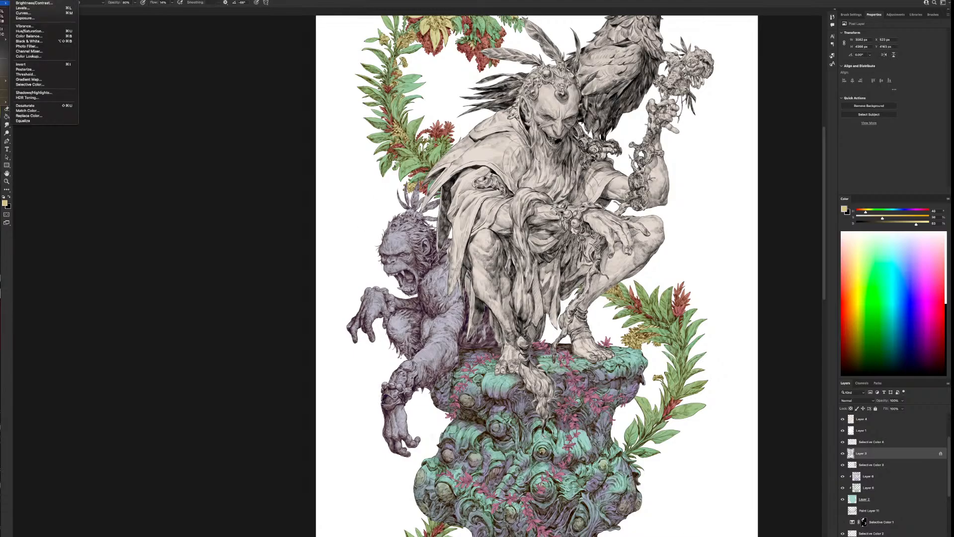
pyautogui.click(30, 36)
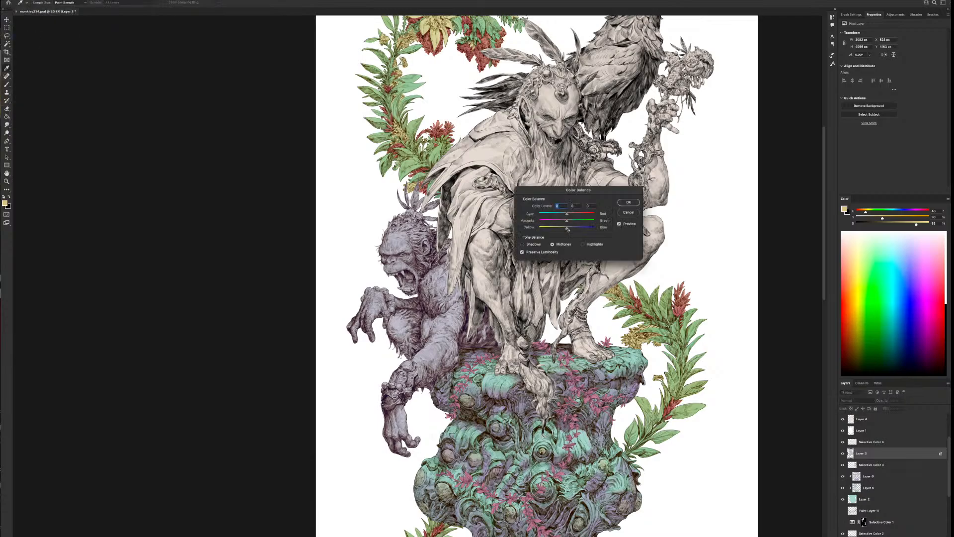
pyautogui.moveTo(577, 229); pyautogui.dragTo(565, 216)
pyautogui.hotkey('ctrl', '1')
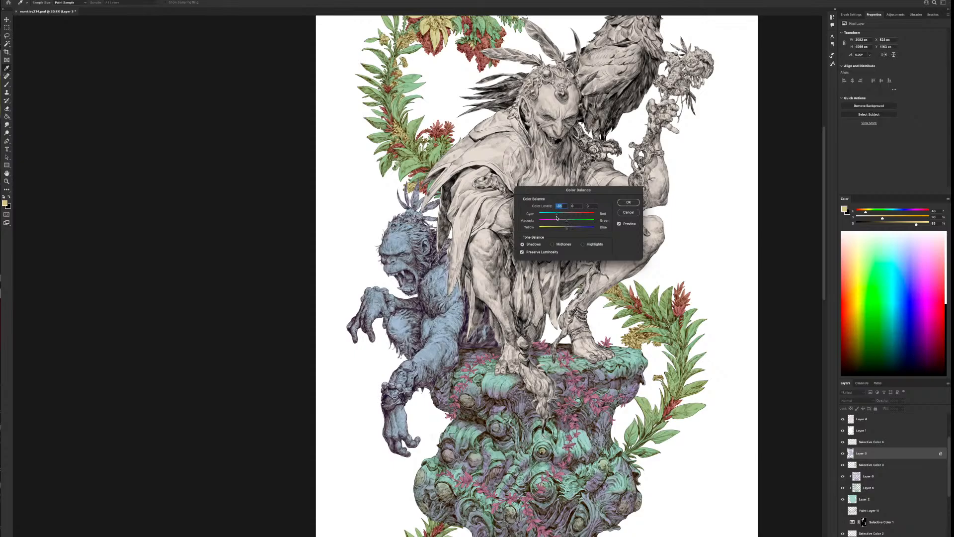
pyautogui.moveTo(557, 218)
pyautogui.mouseDown()
pyautogui.moveTo(573, 217)
pyautogui.moveTo(570, 230)
pyautogui.moveTo(548, 229)
pyautogui.mouseUp()
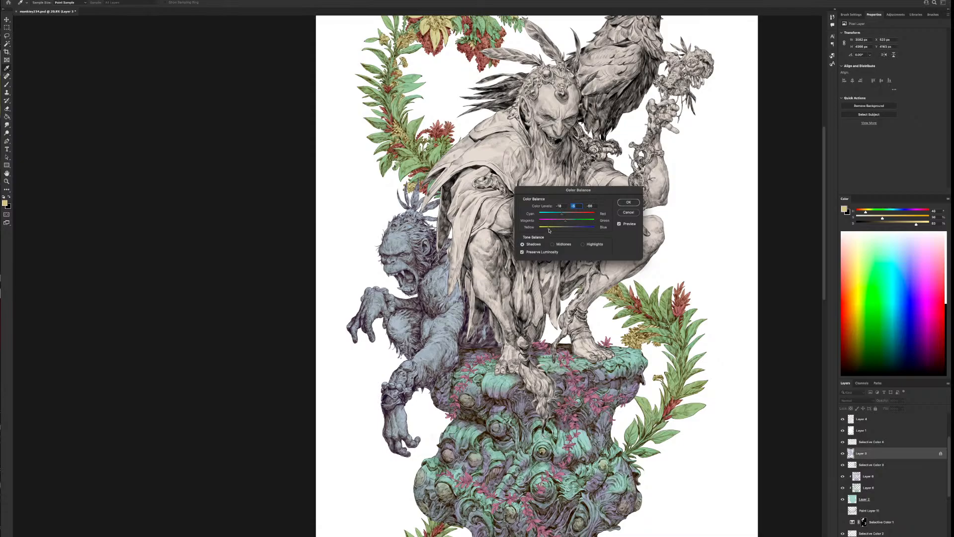
pyautogui.click(629, 203)
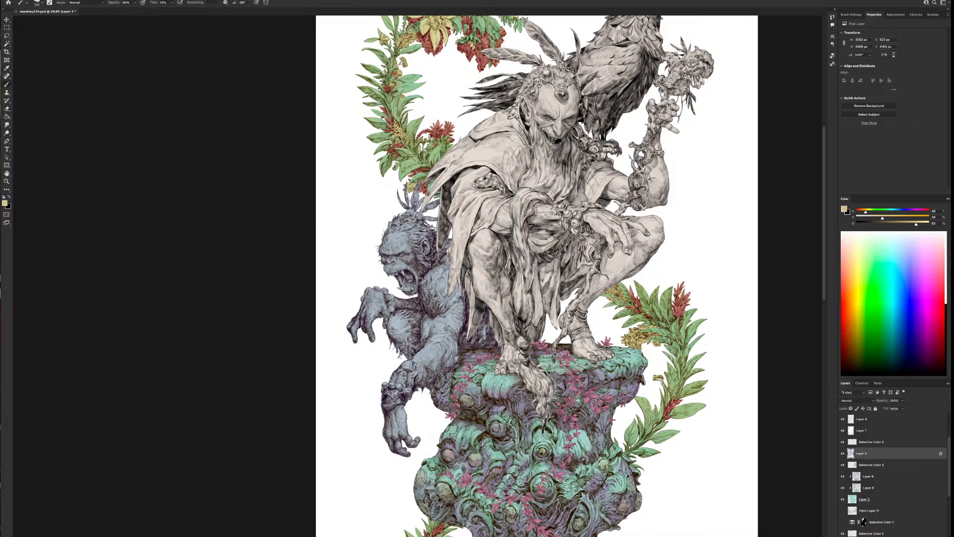
# Add a new empty layer clipped to the ape's flat colour layer for brush shading
pyautogui.press('alt+shift+super+n')
pyautogui.press('super+alt+g')
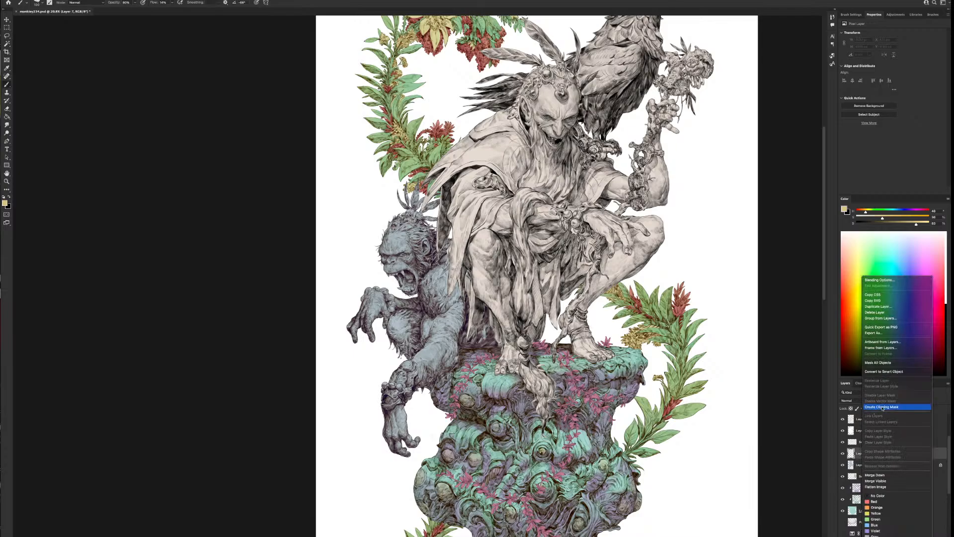
pyautogui.rightClick(507, 330)
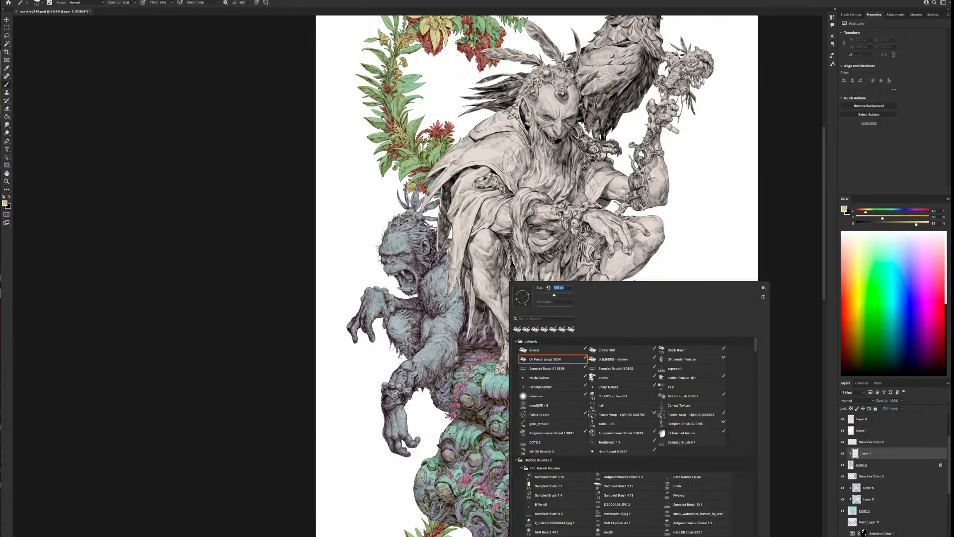
pyautogui.click(789, 232)
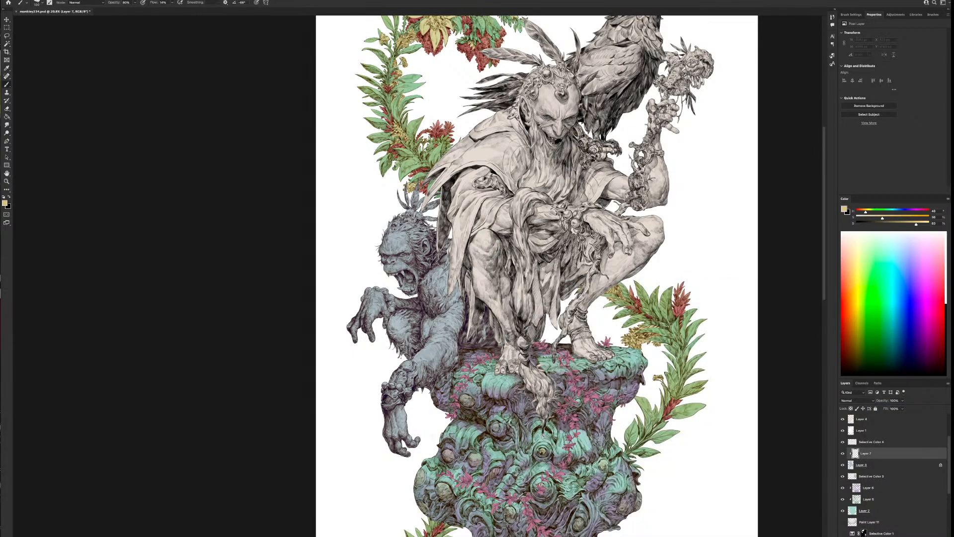
# Sample the ape's blue-grey, shift it to a darker violet-grey at hue 247, and start shading the ape's face and jaw
pyautogui.scroll(5, 481, 318)
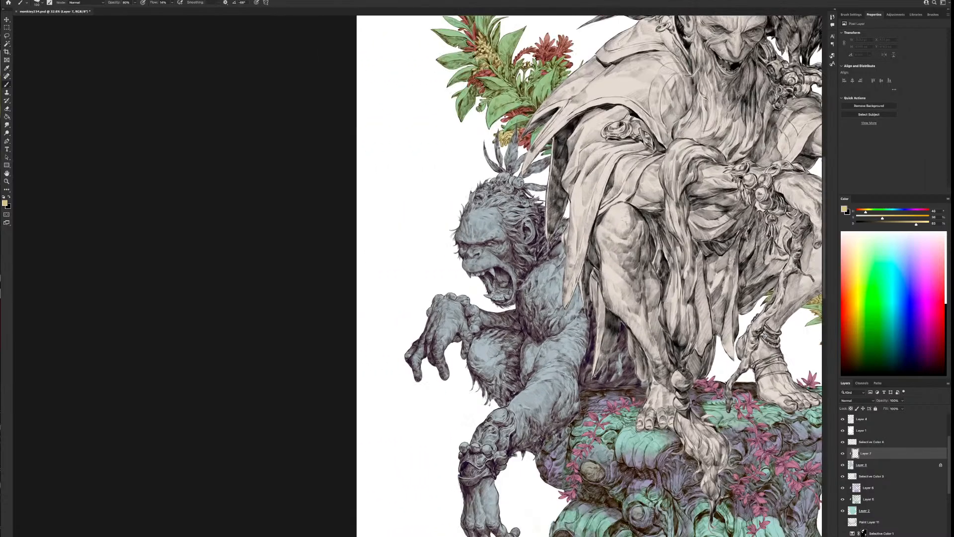
pyautogui.keyDown('alt'); pyautogui.click(495, 212); pyautogui.keyUp('alt')
pyautogui.scroll(-2, 741, 192)
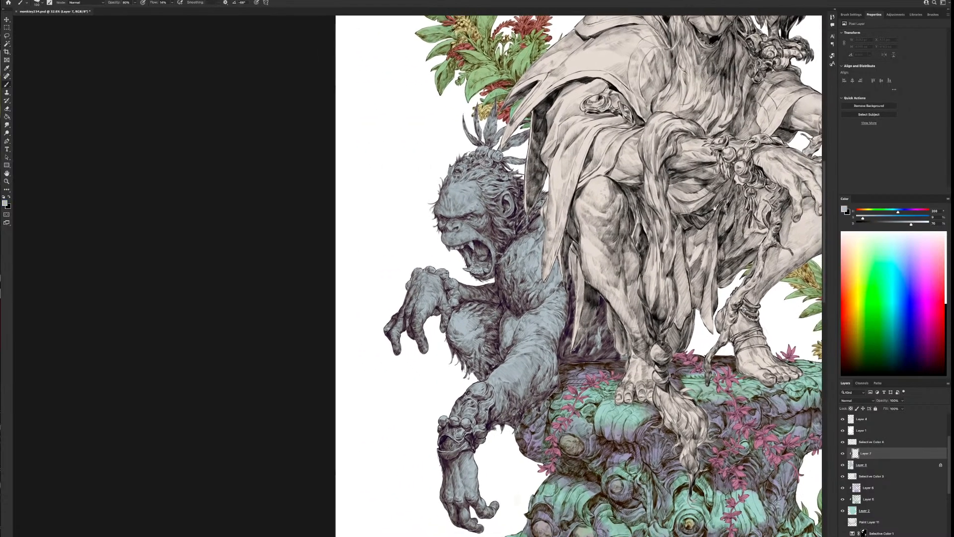
pyautogui.moveTo(898, 212)
pyautogui.mouseDown()
pyautogui.moveTo(897, 224)
pyautogui.moveTo(906, 214)
pyautogui.mouseUp()
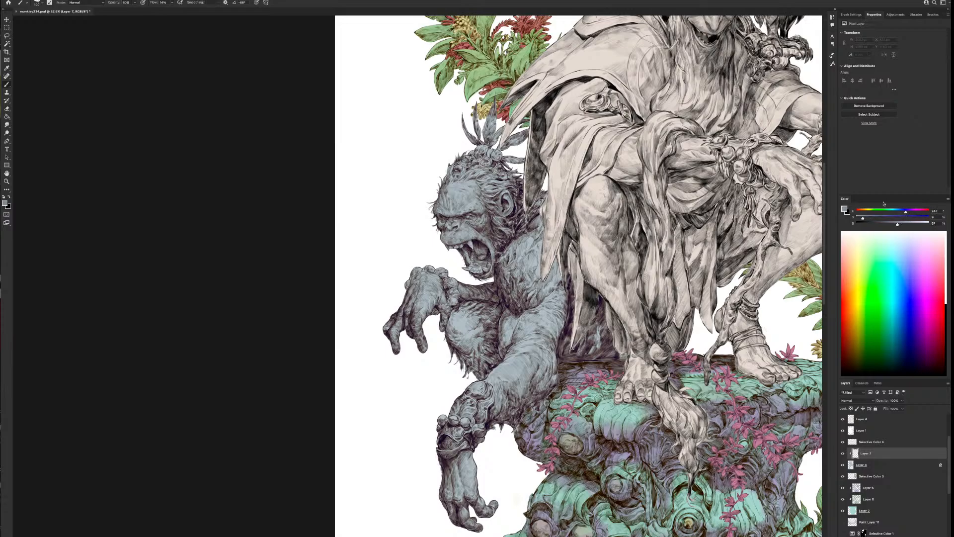
pyautogui.moveTo(486, 224)
pyautogui.mouseDown()
pyautogui.moveTo(465, 248)
pyautogui.moveTo(457, 240)
pyautogui.moveTo(452, 254)
pyautogui.moveTo(441, 242)
pyautogui.moveTo(473, 232)
pyautogui.moveTo(491, 256)
pyautogui.moveTo(482, 268)
pyautogui.moveTo(481, 253)
pyautogui.moveTo(469, 254)
pyautogui.moveTo(478, 268)
pyautogui.mouseUp()
pyautogui.press(']')
pyautogui.press(']')
pyautogui.press(']')
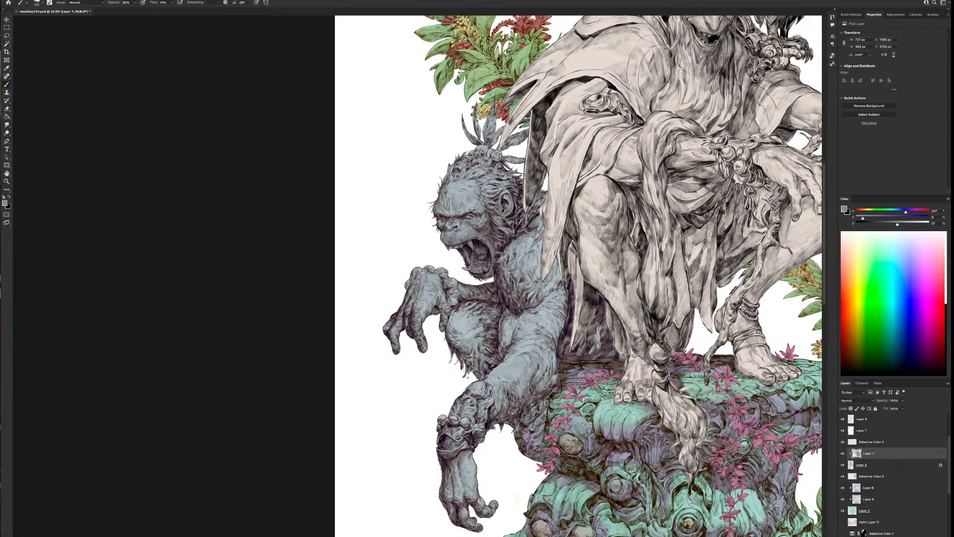
# Shade across the ape's face and ear with the violet-grey, varying the brush size
pyautogui.press('[')
pyautogui.press('[')
pyautogui.press('[')
pyautogui.moveTo(437, 213)
pyautogui.mouseDown()
pyautogui.moveTo(474, 208)
pyautogui.moveTo(443, 217)
pyautogui.moveTo(440, 230)
pyautogui.moveTo(462, 218)
pyautogui.moveTo(456, 230)
pyautogui.moveTo(477, 222)
pyautogui.moveTo(447, 191)
pyautogui.moveTo(465, 183)
pyautogui.moveTo(487, 204)
pyautogui.moveTo(521, 202)
pyautogui.mouseUp()
pyautogui.press(']')
pyautogui.press(']')
pyautogui.press(']')
pyautogui.press(']')
pyautogui.press('[')
pyautogui.press('[')
pyautogui.press(']')
pyautogui.press(']')
pyautogui.press(']')
pyautogui.press(']')
pyautogui.press(']')
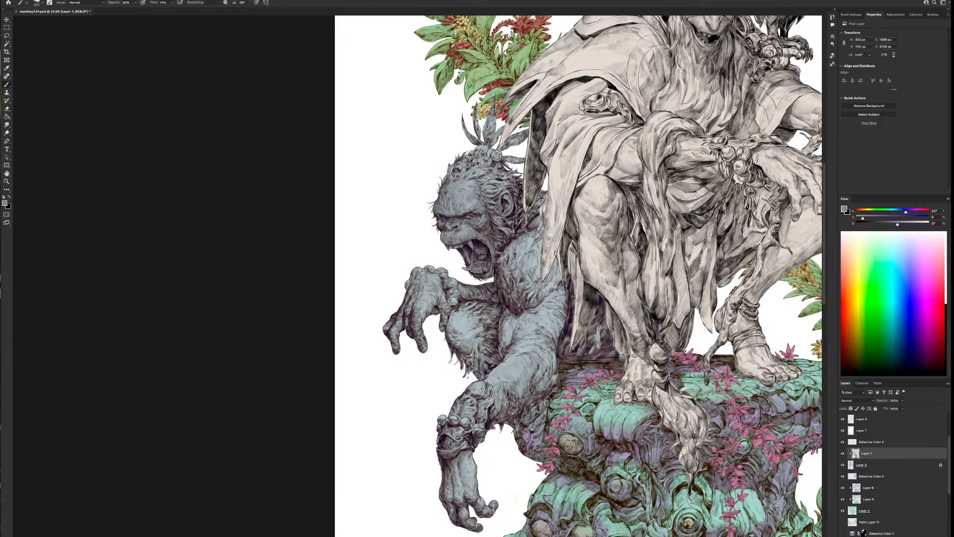
# Shade the ape's head, shoulder, back, rear shadow area and bent leg with broad violet-grey strokes
pyautogui.moveTo(452, 176)
pyautogui.mouseDown()
pyautogui.moveTo(473, 163)
pyautogui.moveTo(515, 164)
pyautogui.moveTo(531, 218)
pyautogui.mouseUp()
pyautogui.moveTo(530, 263)
pyautogui.mouseDown()
pyautogui.moveTo(515, 260)
pyautogui.moveTo(517, 291)
pyautogui.moveTo(553, 274)
pyautogui.mouseUp()
pyautogui.moveTo(536, 231)
pyautogui.mouseDown()
pyautogui.moveTo(524, 248)
pyautogui.moveTo(506, 228)
pyautogui.moveTo(502, 268)
pyautogui.moveTo(522, 308)
pyautogui.moveTo(508, 351)
pyautogui.moveTo(509, 338)
pyautogui.moveTo(521, 366)
pyautogui.moveTo(556, 318)
pyautogui.mouseUp()
pyautogui.moveTo(624, 306)
pyautogui.mouseDown()
pyautogui.moveTo(559, 322)
pyautogui.moveTo(631, 373)
pyautogui.mouseUp()
pyautogui.moveTo(452, 304)
pyautogui.mouseDown()
pyautogui.moveTo(420, 358)
pyautogui.moveTo(398, 362)
pyautogui.moveTo(390, 303)
pyautogui.moveTo(427, 291)
pyautogui.moveTo(436, 347)
pyautogui.moveTo(454, 273)
pyautogui.moveTo(477, 293)
pyautogui.moveTo(462, 315)
pyautogui.moveTo(458, 365)
pyautogui.moveTo(477, 385)
pyautogui.moveTo(505, 308)
pyautogui.moveTo(466, 303)
pyautogui.mouseUp()
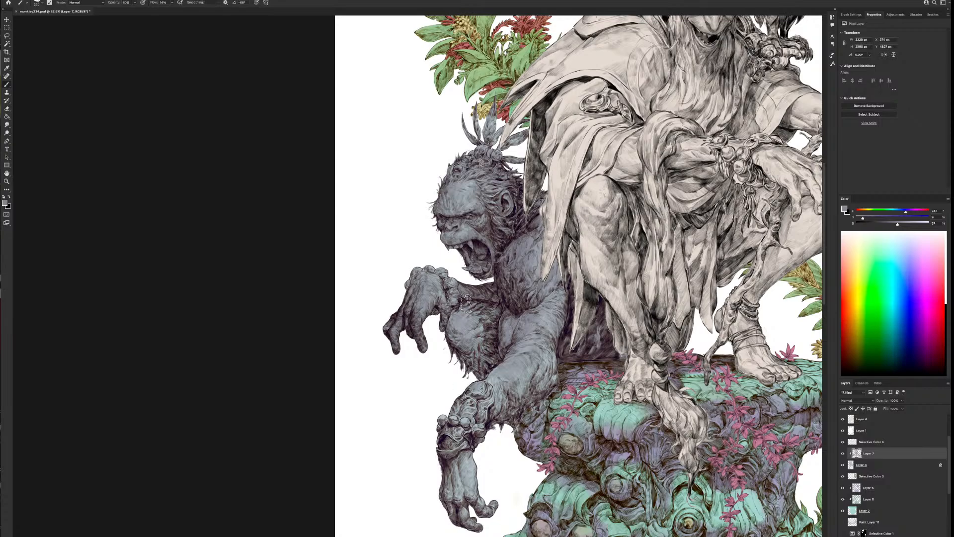
# Deepen the violet-grey shading on the ape's lower forearm, hand, upper arm, hip, brow and head feathers
pyautogui.press('[')
pyautogui.press('[')
pyautogui.press('[')
pyautogui.moveTo(454, 409); pyautogui.dragTo(458, 420)
pyautogui.moveTo(479, 468)
pyautogui.mouseDown()
pyautogui.moveTo(472, 531)
pyautogui.moveTo(485, 489)
pyautogui.moveTo(445, 516)
pyautogui.moveTo(462, 455)
pyautogui.mouseUp()
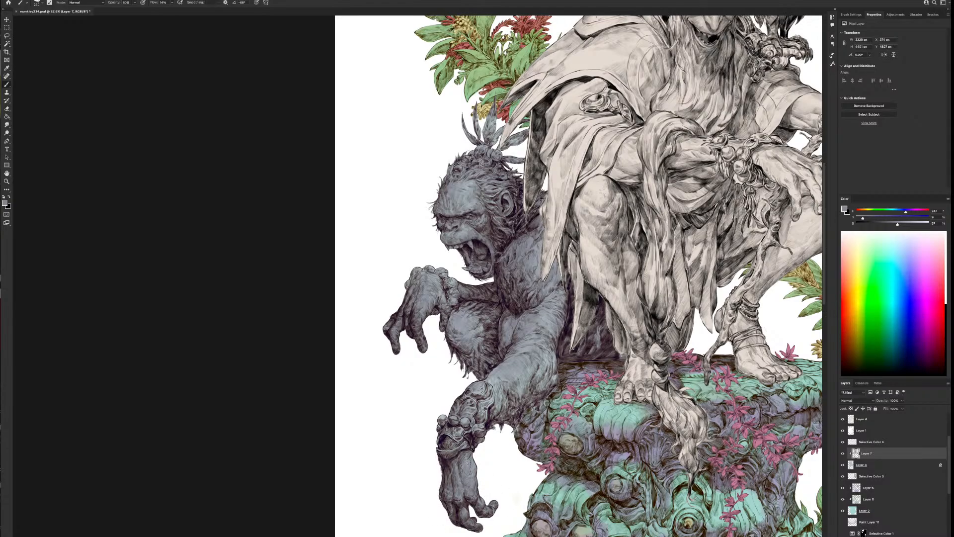
pyautogui.moveTo(510, 389)
pyautogui.mouseDown()
pyautogui.moveTo(495, 400)
pyautogui.moveTo(549, 382)
pyautogui.moveTo(563, 330)
pyautogui.mouseUp()
pyautogui.moveTo(548, 421)
pyautogui.mouseDown()
pyautogui.moveTo(577, 354)
pyautogui.moveTo(652, 352)
pyautogui.moveTo(590, 358)
pyautogui.mouseUp()
pyautogui.moveTo(471, 187); pyautogui.dragTo(458, 213)
pyautogui.moveTo(478, 110)
pyautogui.mouseDown()
pyautogui.moveTo(487, 130)
pyautogui.moveTo(516, 138)
pyautogui.mouseUp()
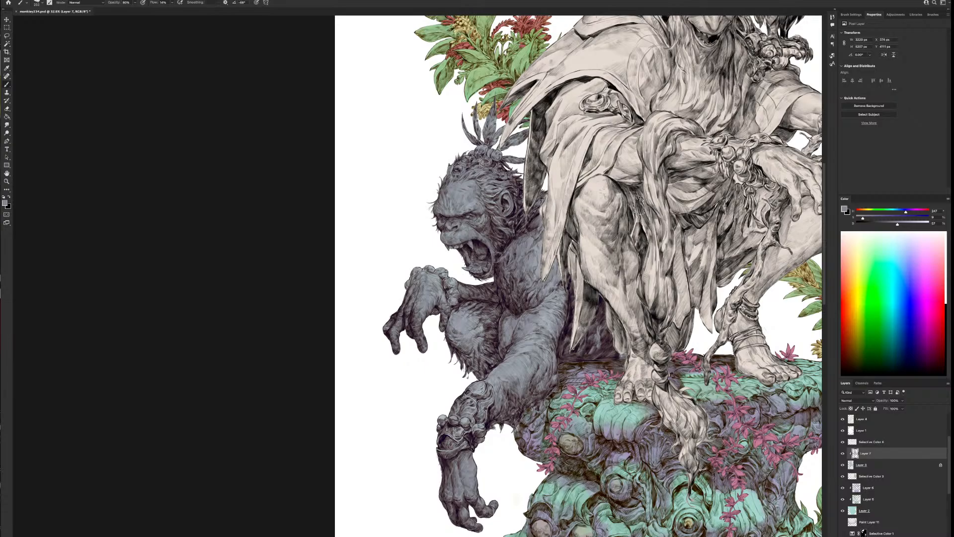
# Change the paint colour to a lighter purple-grey and tint the inside of the ape's mouth
pyautogui.moveTo(897, 224); pyautogui.dragTo(902, 212)
pyautogui.press('[')
pyautogui.press('[')
pyautogui.press('[')
pyautogui.press('[')
pyautogui.press('[')
pyautogui.press('[')
pyautogui.press('[')
pyautogui.press('[')
pyautogui.press('[')
pyautogui.press('[')
pyautogui.press('[')
pyautogui.press(']')
pyautogui.press(']')
pyautogui.moveTo(904, 213); pyautogui.dragTo(907, 215)
pyautogui.press(']')
pyautogui.press('[')
pyautogui.press('[')
pyautogui.press('[')
pyautogui.press('[')
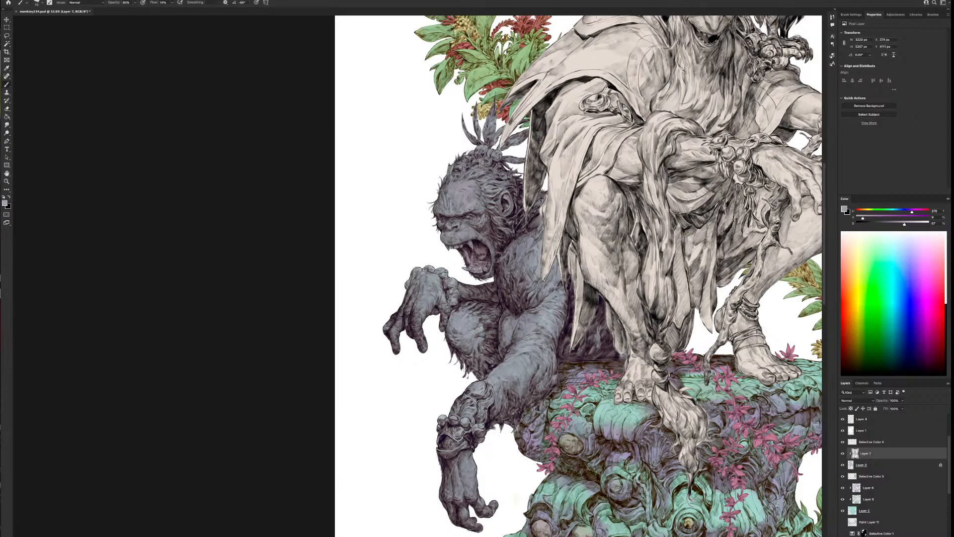
# Change the paint colour to a dusty pink and tint the ape's mouth, tongue and forehead
pyautogui.press(']')
pyautogui.press(']')
pyautogui.press(']')
pyautogui.moveTo(917, 214); pyautogui.dragTo(864, 221)
pyautogui.press('[')
pyautogui.press(']')
pyautogui.press(']')
pyautogui.press(']')
pyautogui.press(']')
pyautogui.press(']')
pyautogui.moveTo(425, 313); pyautogui.dragTo(425, 300)
pyautogui.moveTo(869, 219)
pyautogui.mouseDown()
pyautogui.moveTo(908, 224)
pyautogui.moveTo(874, 218)
pyautogui.mouseUp()
pyautogui.press('[')
pyautogui.press(']')
# Flip the canvas view horizontally and centre it on the ape
pyautogui.click(26, 1)
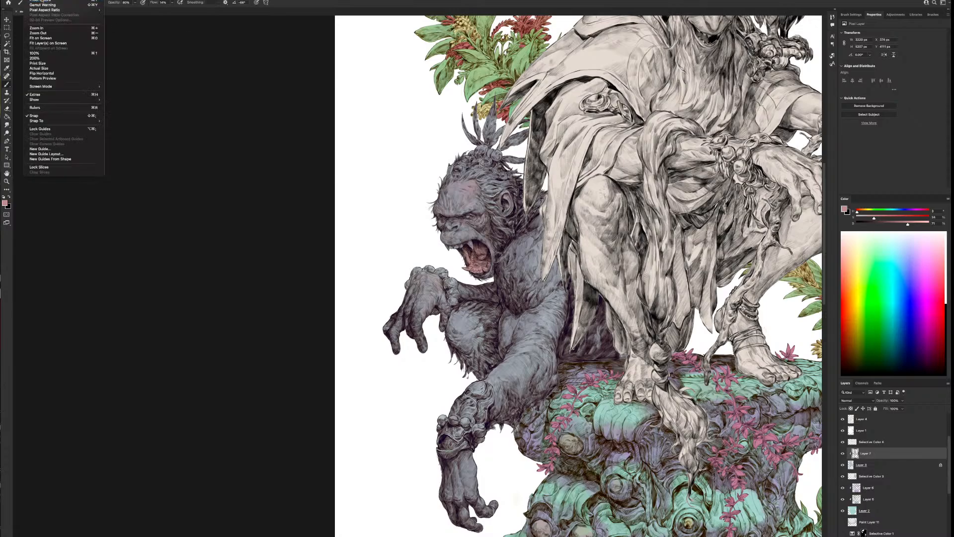
pyautogui.click(49, 73)
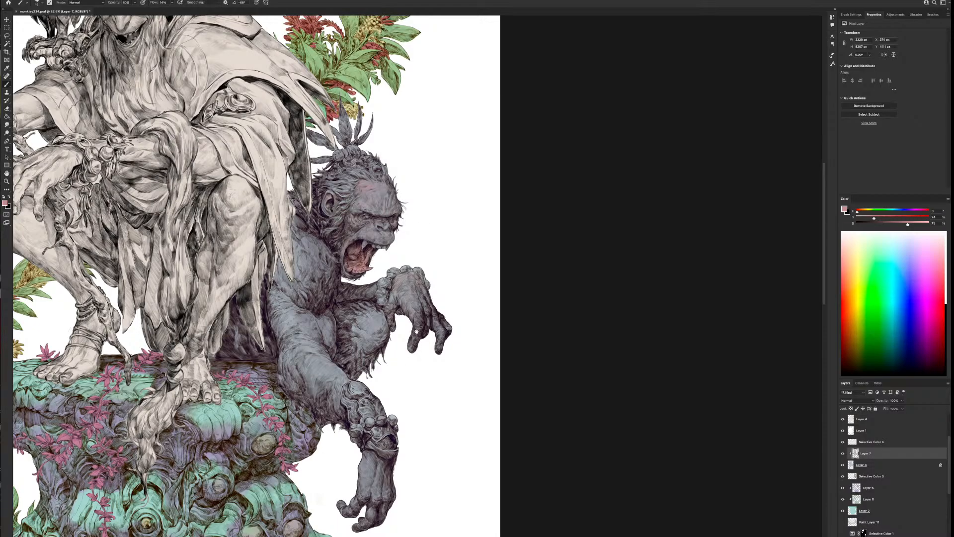
pyautogui.moveTo(418, 350); pyautogui.dragTo(501, 394)
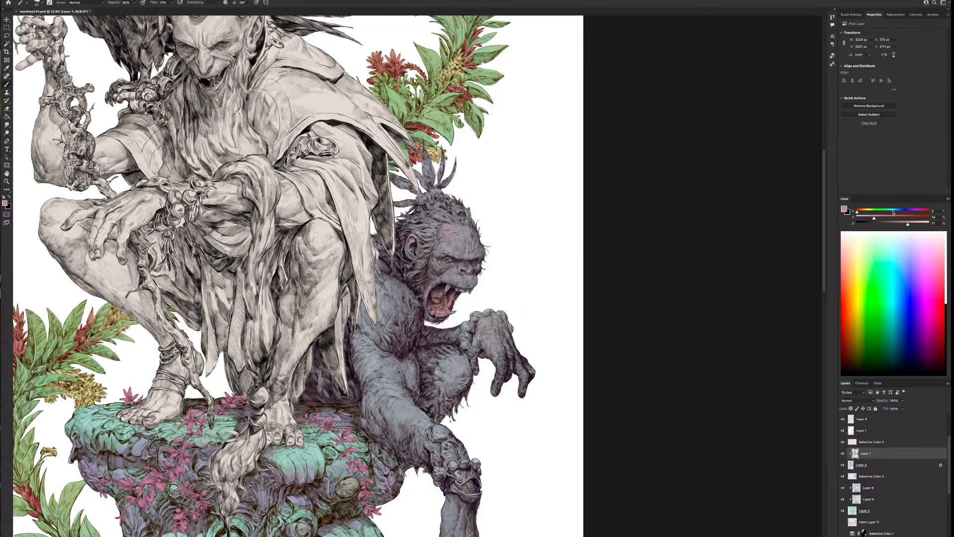
# Refine the ape's face with a muted mauve and colour the teeth with a warm tan
pyautogui.moveTo(912, 225); pyautogui.dragTo(863, 219)
pyautogui.moveTo(897, 217); pyautogui.dragTo(875, 223)
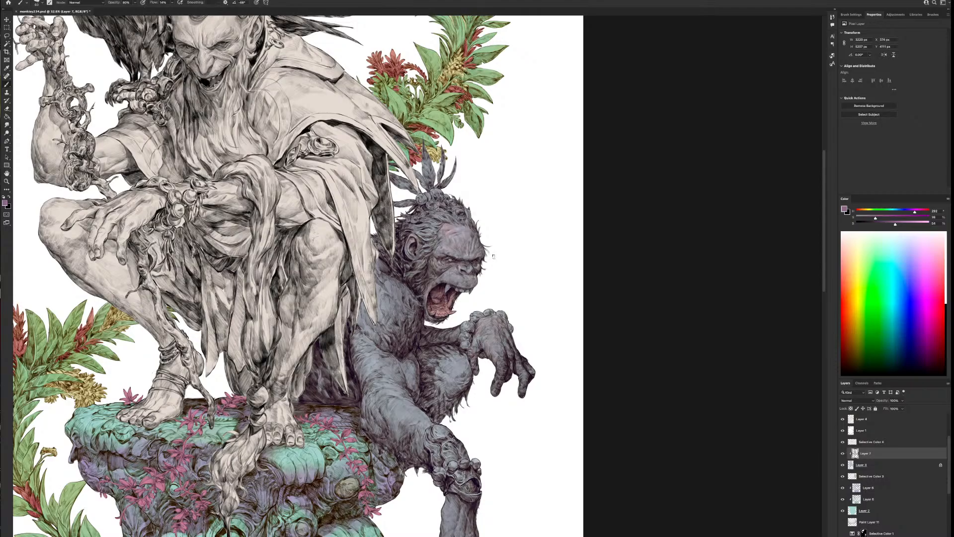
pyautogui.moveTo(919, 214); pyautogui.dragTo(899, 217)
pyautogui.click(861, 211)
pyautogui.click(915, 223)
pyautogui.moveTo(862, 212); pyautogui.dragTo(863, 213)
# Review the ape's colours against the whole figure and check the reference photo in the browser
pyautogui.scroll(-2, 517, 348)
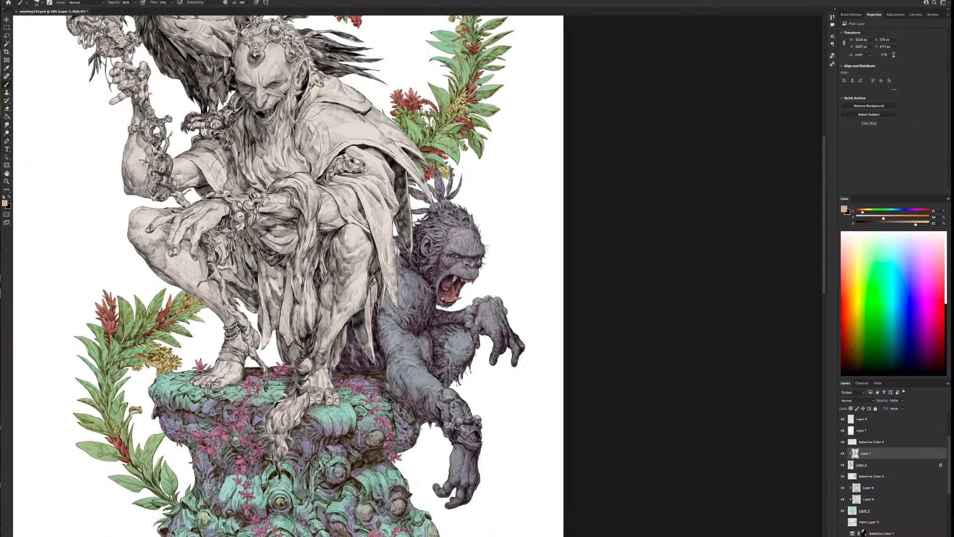
pyautogui.scroll(2, 512, 387)
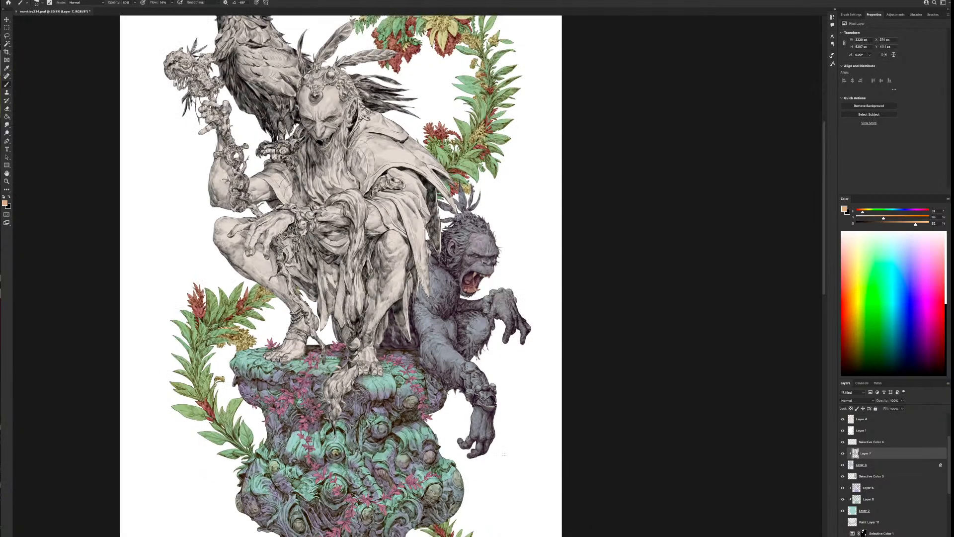
pyautogui.scroll(1, 535, 300)
pyautogui.moveTo(514, 249); pyautogui.dragTo(501, 311)
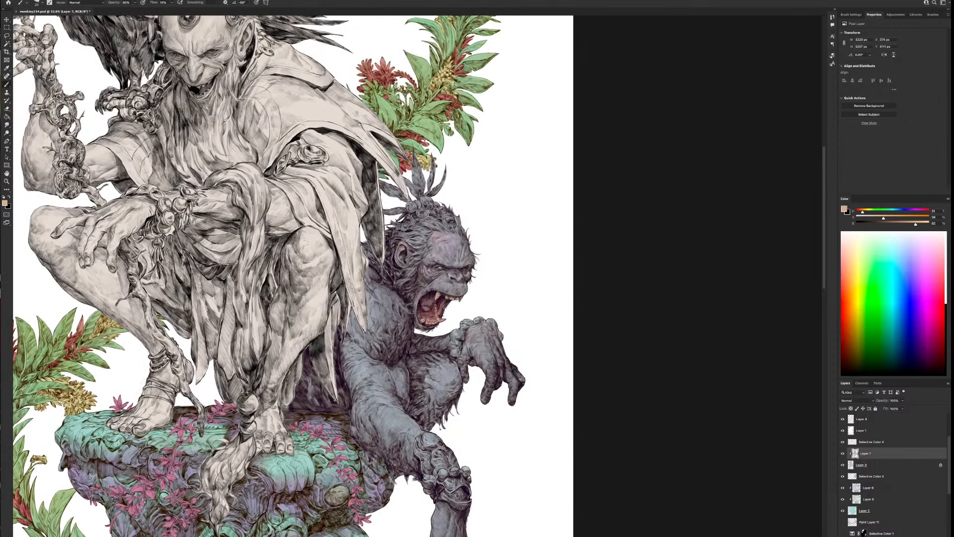
pyautogui.press('super+Tab')
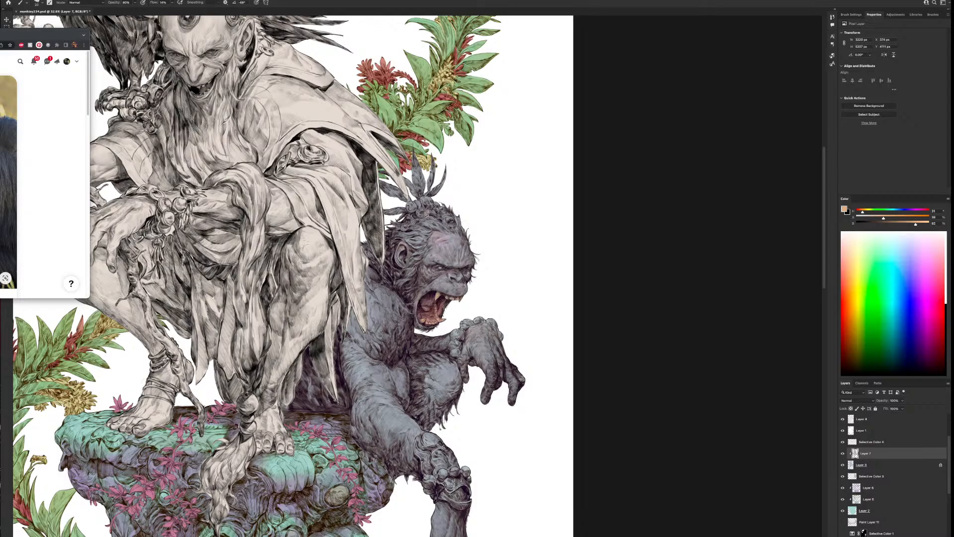
pyautogui.click(638, 364)
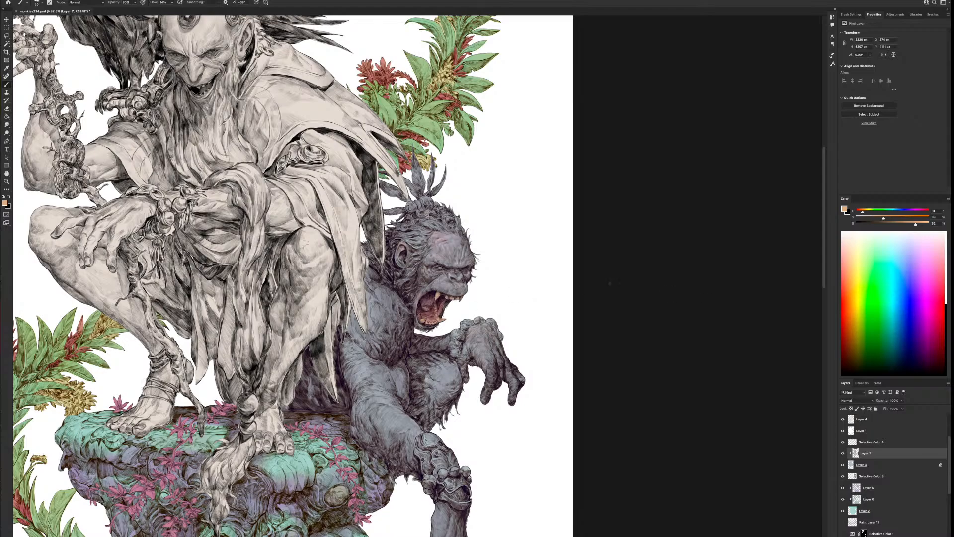
# Change the paint colour to a pale cream and brighten the ape's fangs
pyautogui.moveTo(919, 224); pyautogui.dragTo(864, 214)
pyautogui.scroll(-3, 489, 336)
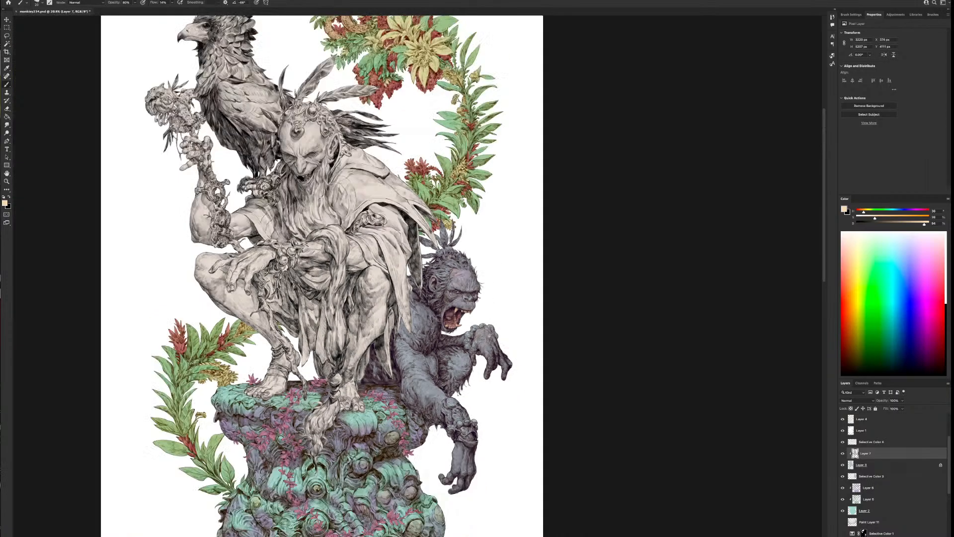
pyautogui.scroll(-1, 489, 336)
pyautogui.scroll(3, 489, 336)
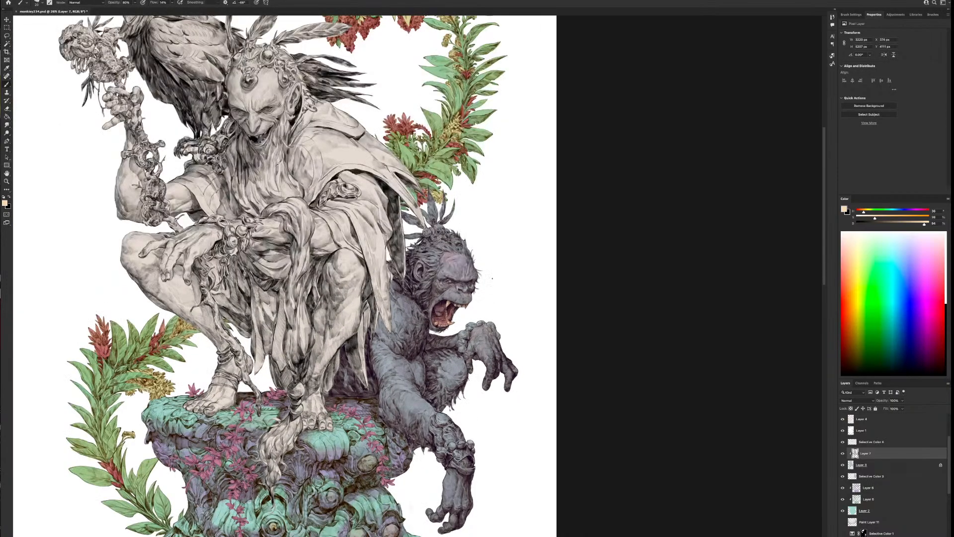
pyautogui.scroll(2, 489, 279)
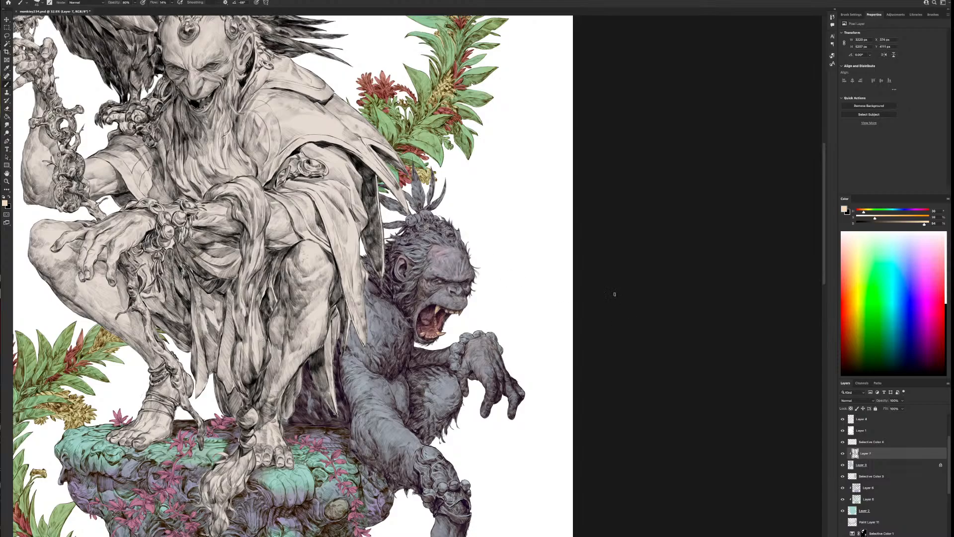
# Sample the ape's colour and adjust it to a darker blue-violet at hue 232 for touching up the shading
pyautogui.keyDown('alt'); pyautogui.click(447, 296); pyautogui.keyUp('alt')
pyautogui.keyDown('alt'); pyautogui.click(371, 331); pyautogui.keyUp('alt')
pyautogui.moveTo(904, 224)
pyautogui.mouseDown()
pyautogui.moveTo(869, 218)
pyautogui.moveTo(908, 214)
pyautogui.mouseUp()
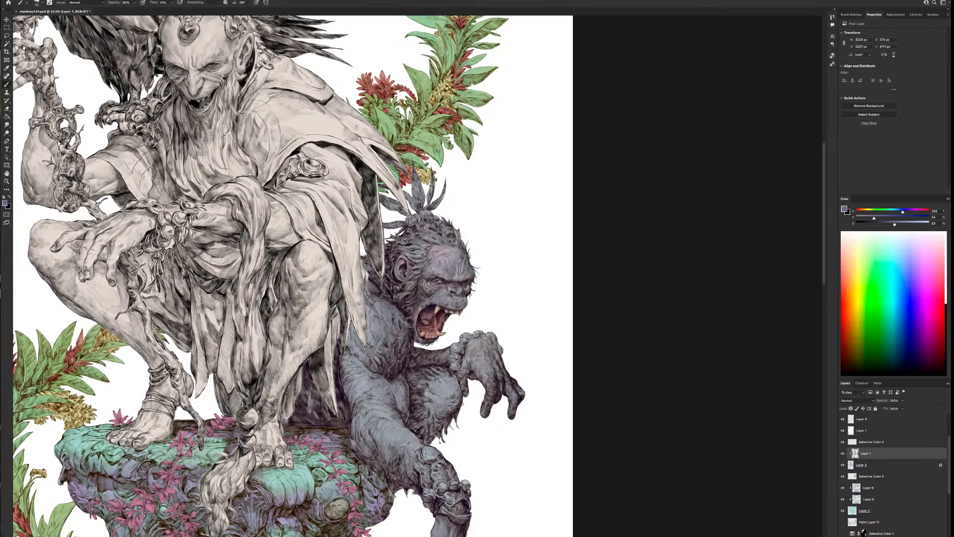
# Adjust the brush size and pick white from the blank page beside the ape as the paint colour
pyautogui.scroll(-2, 525, 399)
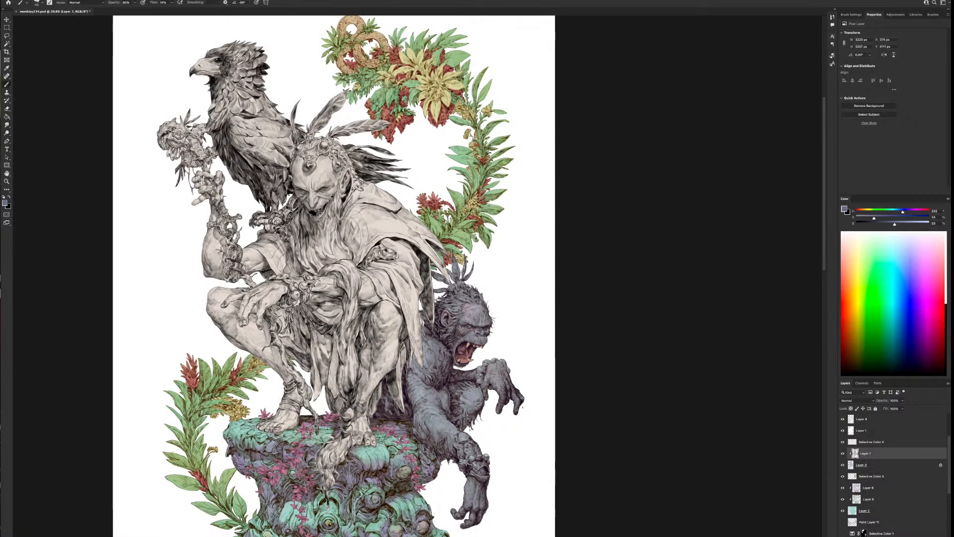
pyautogui.scroll(2, 529, 350)
pyautogui.press('[')
pyautogui.press('[')
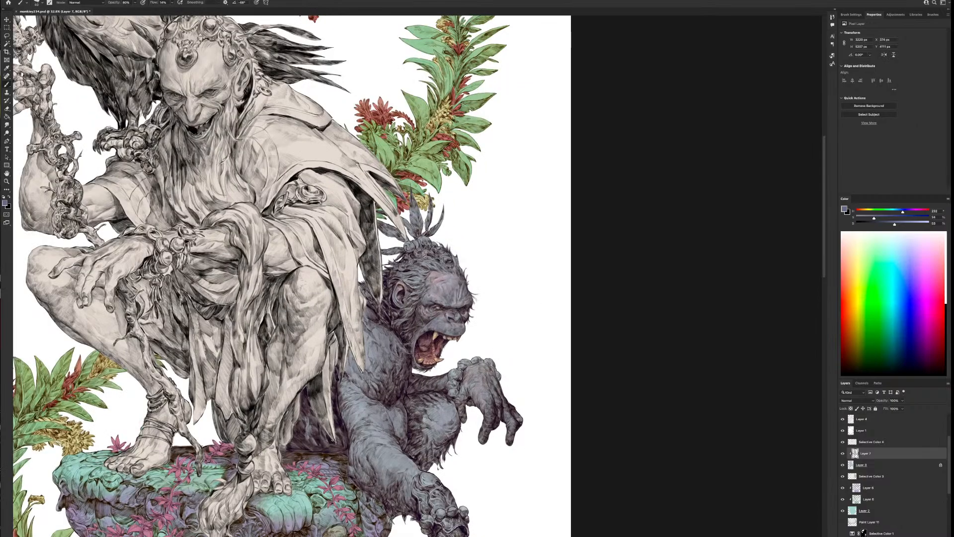
pyautogui.press(']')
pyautogui.press(']')
pyautogui.press(']')
pyautogui.press(']')
pyautogui.moveTo(589, 462); pyautogui.dragTo(596, 400)
pyautogui.press('[')
pyautogui.press('[')
pyautogui.press('[')
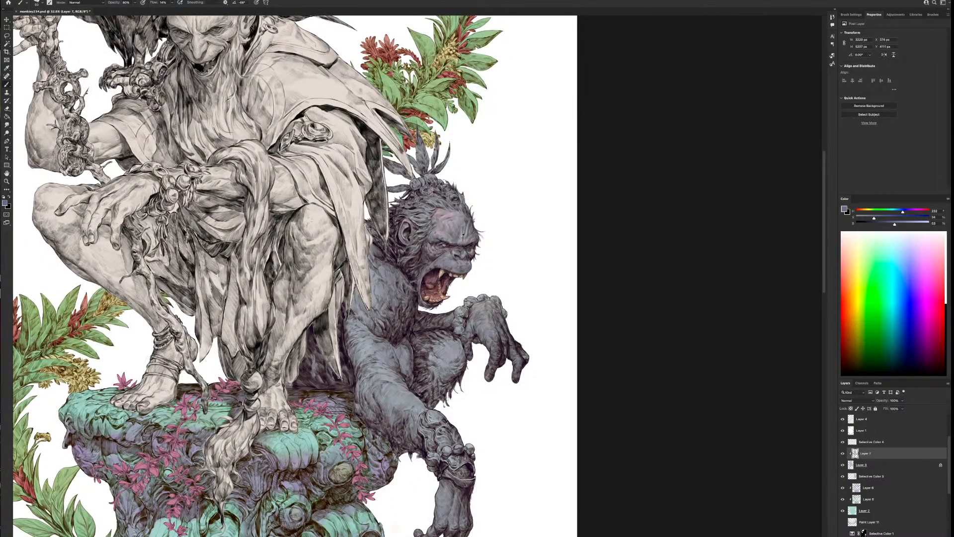
pyautogui.keyDown('alt'); pyautogui.click(495, 212); pyautogui.keyUp('alt')
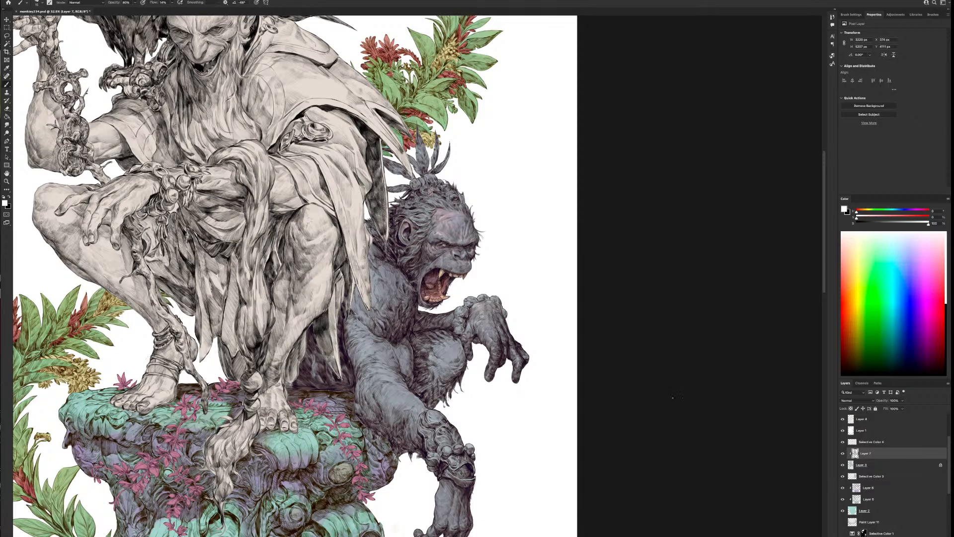
# Enlarge the brush and check the ape's shading against the whole illustration
pyautogui.moveTo(548, 495); pyautogui.dragTo(568, 422)
pyautogui.press(']')
pyautogui.press(']')
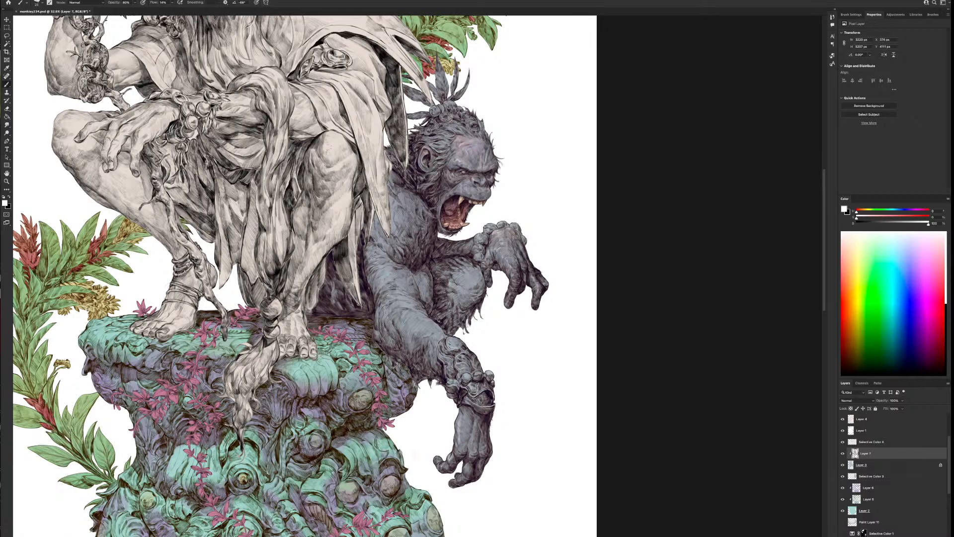
pyautogui.moveTo(492, 471); pyautogui.dragTo(571, 467)
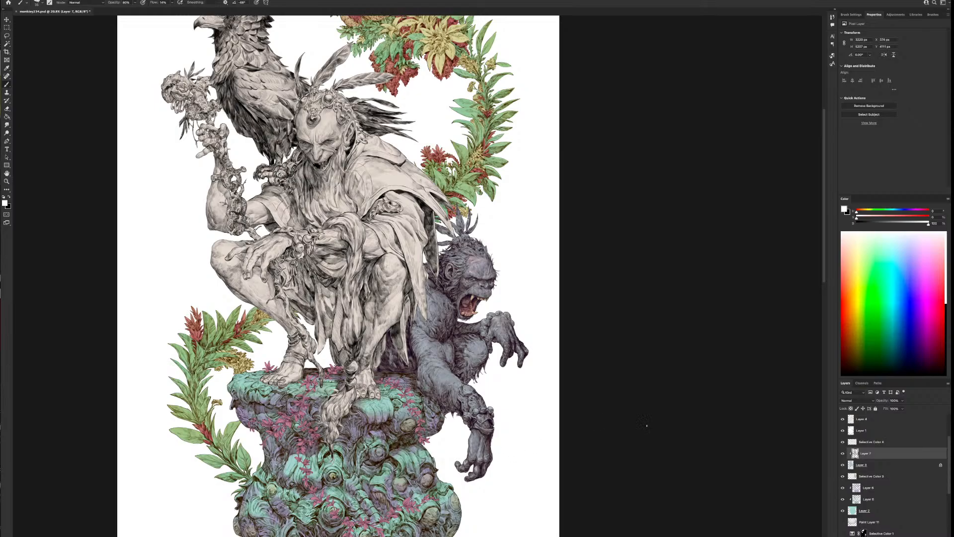
pyautogui.scroll(-1, 645, 425)
pyautogui.scroll(-1, 646, 425)
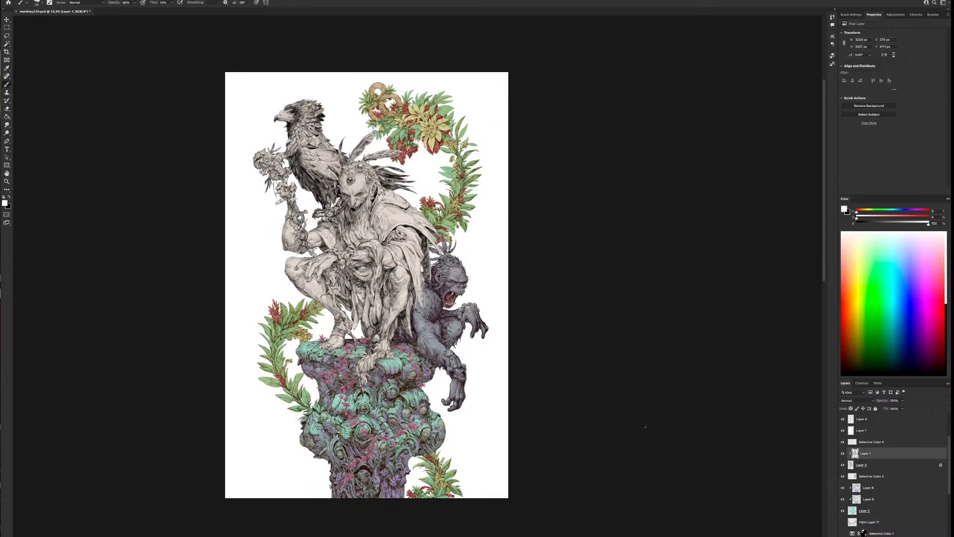
pyautogui.scroll(3, 646, 427)
pyautogui.scroll(1, 646, 428)
# Hide the Selective Color layer above the ape's clipped paint layer, sample a pale pinkish grey from its face, and show the layer again
pyautogui.click(842, 442)
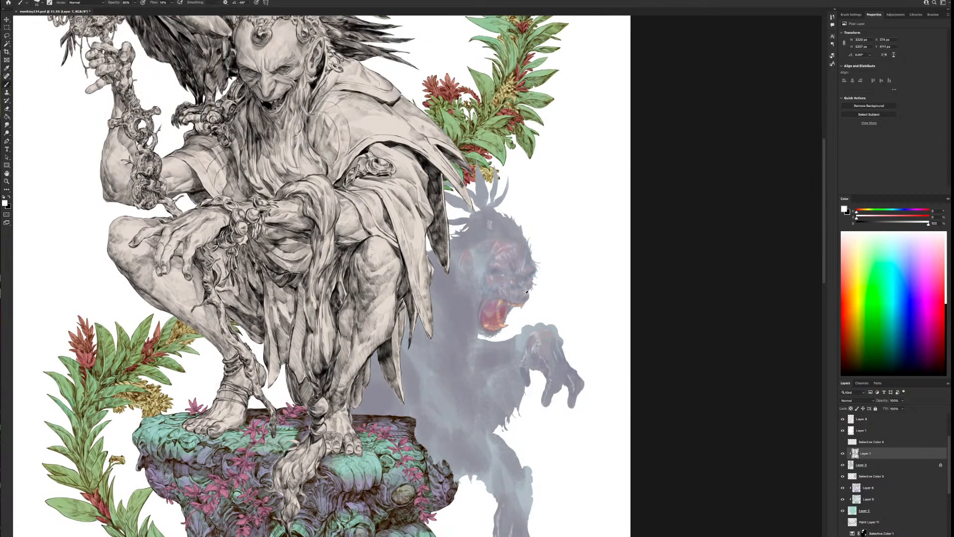
pyautogui.keyDown('alt'); pyautogui.click(503, 262); pyautogui.keyUp('alt')
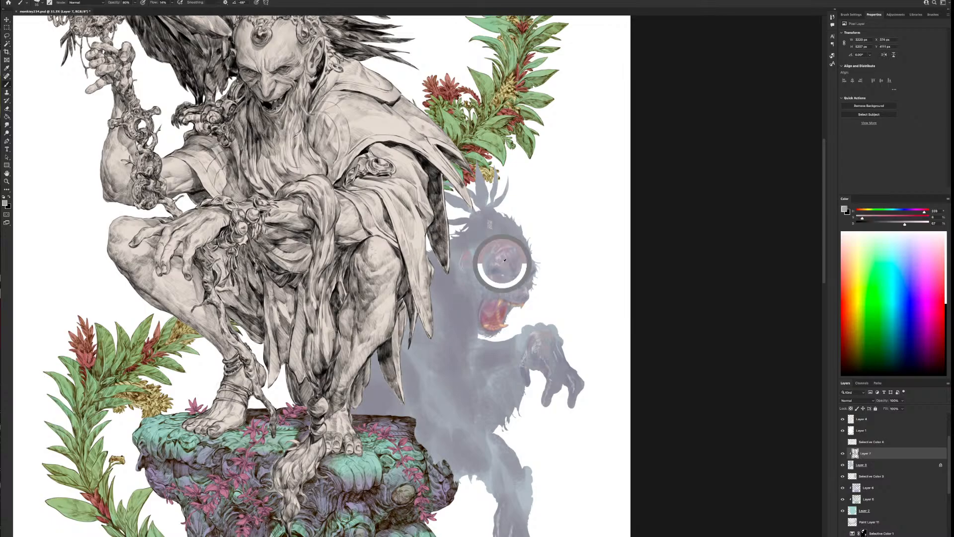
pyautogui.click(842, 443)
pyautogui.moveTo(558, 488); pyautogui.dragTo(569, 413)
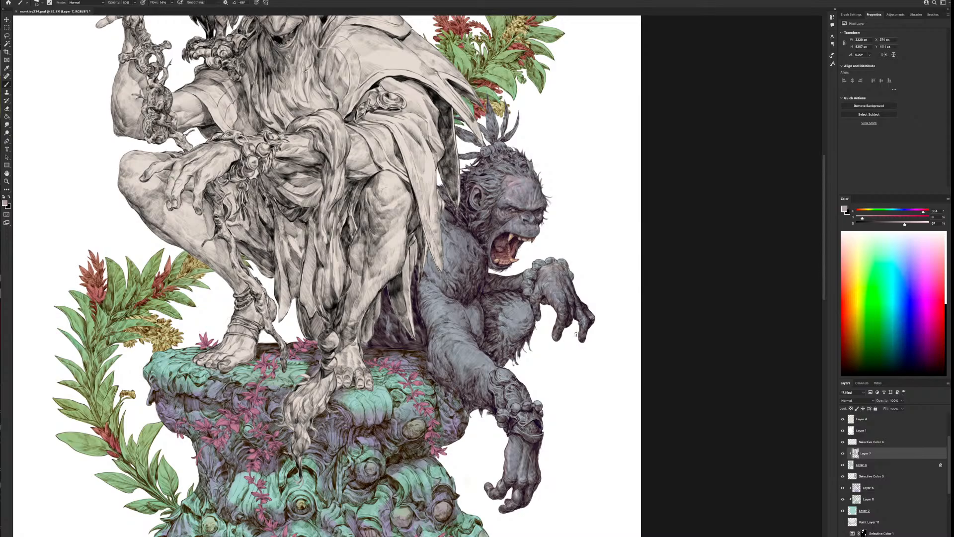
pyautogui.scroll(-2, 640, 294)
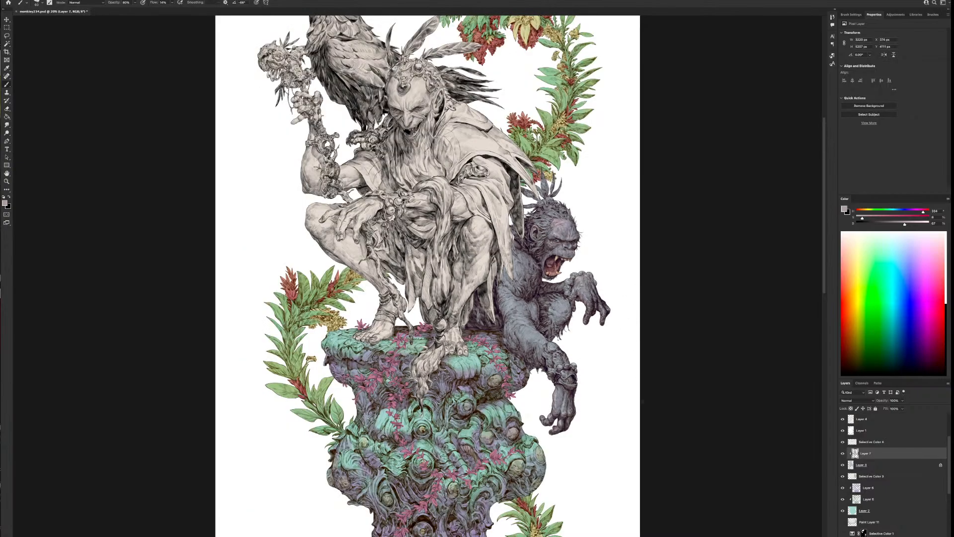
pyautogui.scroll(2, 662, 440)
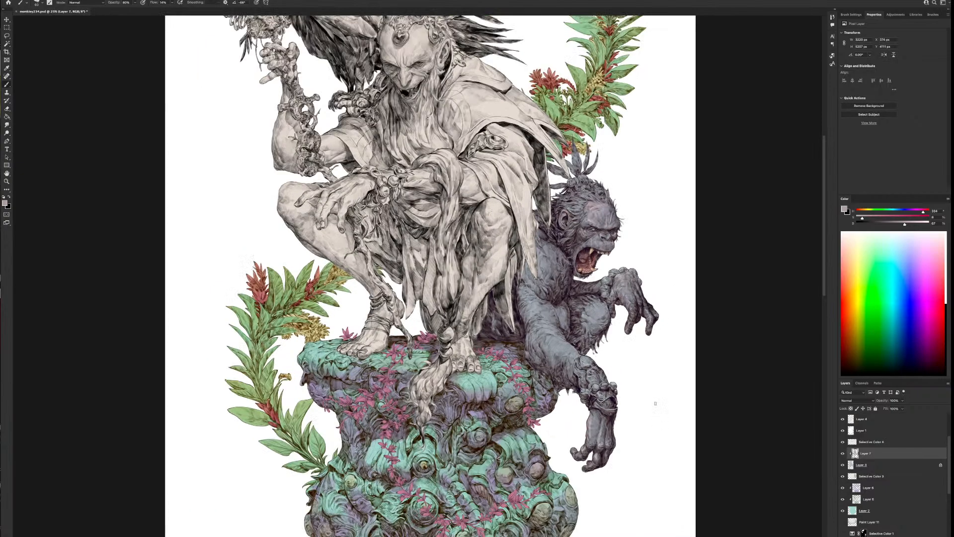
pyautogui.scroll(-1, 594, 397)
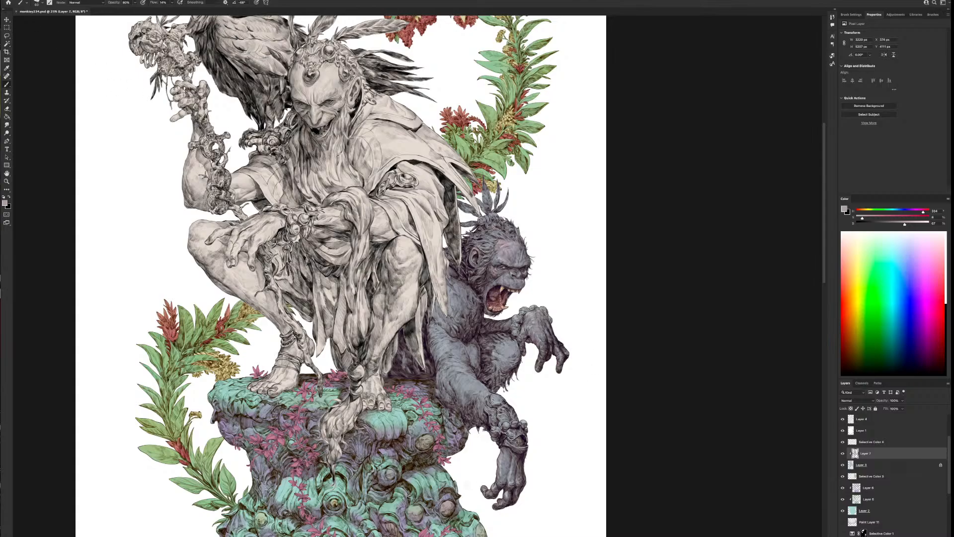
# Flip the canvas horizontally to judge the ape mirrored
pyautogui.click(30, 1)
pyautogui.click(48, 75)
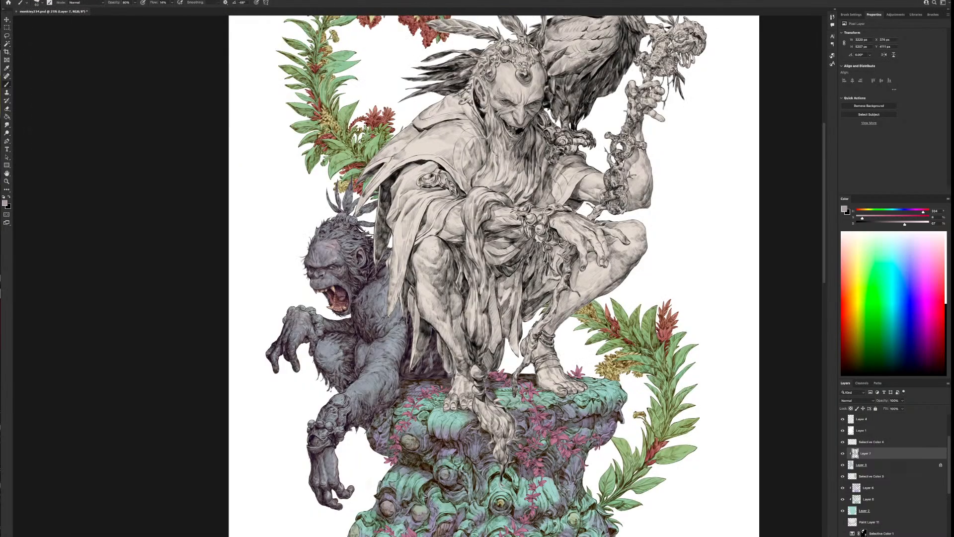
pyautogui.scroll(1, 409, 374)
pyautogui.moveTo(408, 375); pyautogui.dragTo(520, 372)
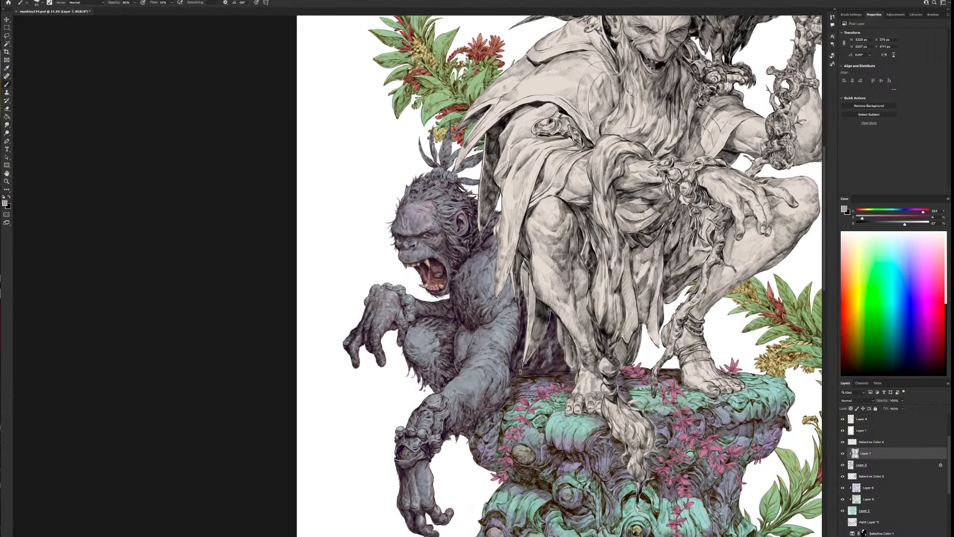
# Sample the ape's unfiltered face colour with the Selective Color layer temporarily hidden, and adjust it to a darker blue-grey at hue 227
pyautogui.click(842, 442)
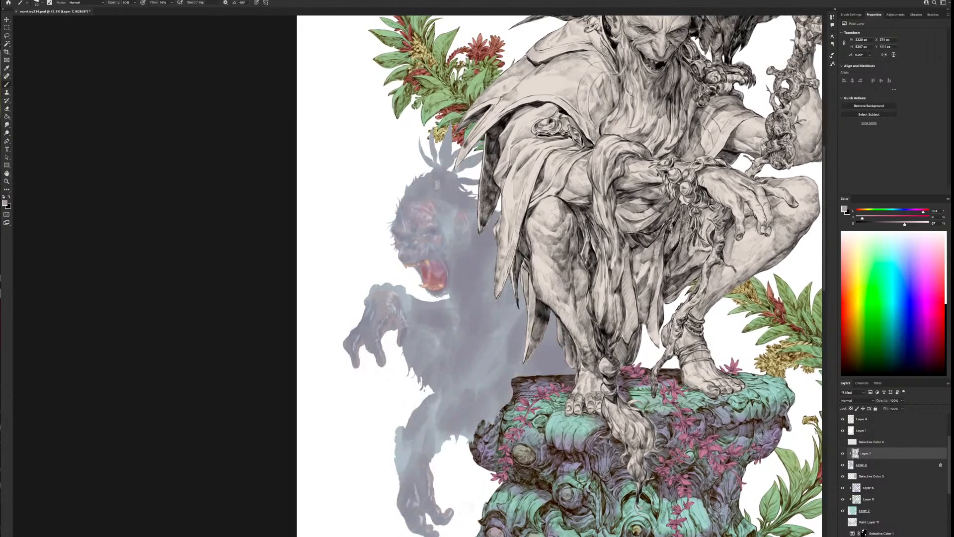
pyautogui.keyDown('alt'); pyautogui.click(435, 229); pyautogui.keyUp('alt')
pyautogui.click(843, 442)
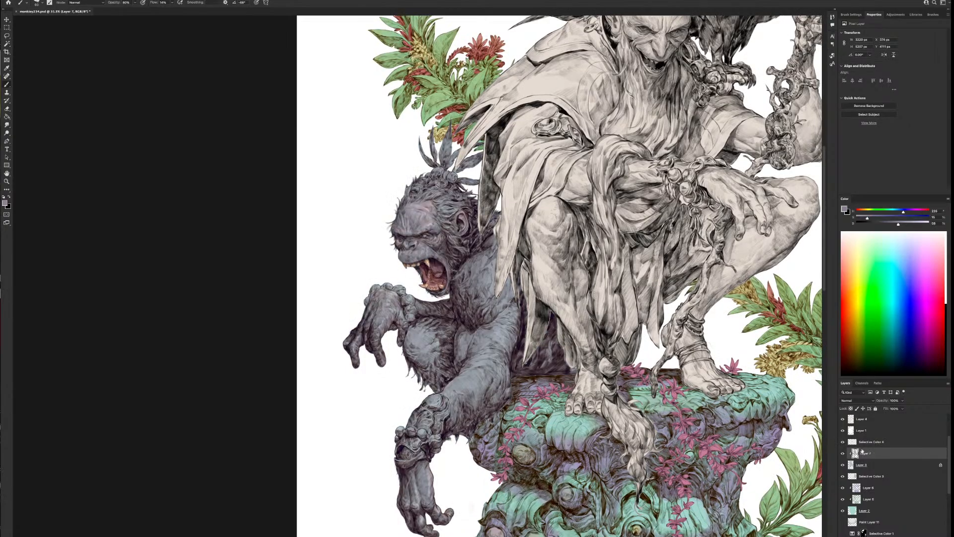
pyautogui.moveTo(898, 224); pyautogui.dragTo(891, 224)
pyautogui.click(902, 212)
pyautogui.click(870, 218)
pyautogui.press(']')
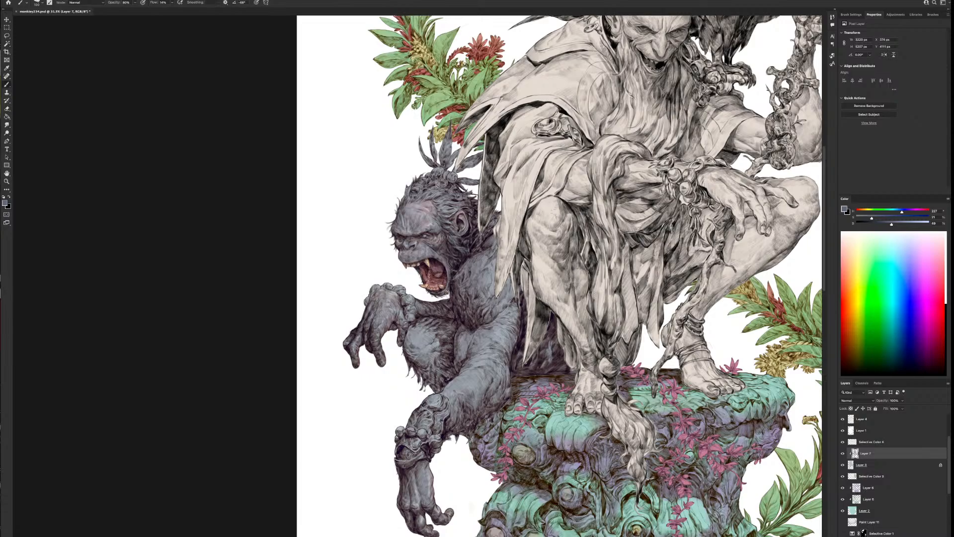
# Shade the ape's shoulder, chest and arms in the dark blue-grey with a larger brush
pyautogui.press(']')
pyautogui.press(']')
pyautogui.press(']')
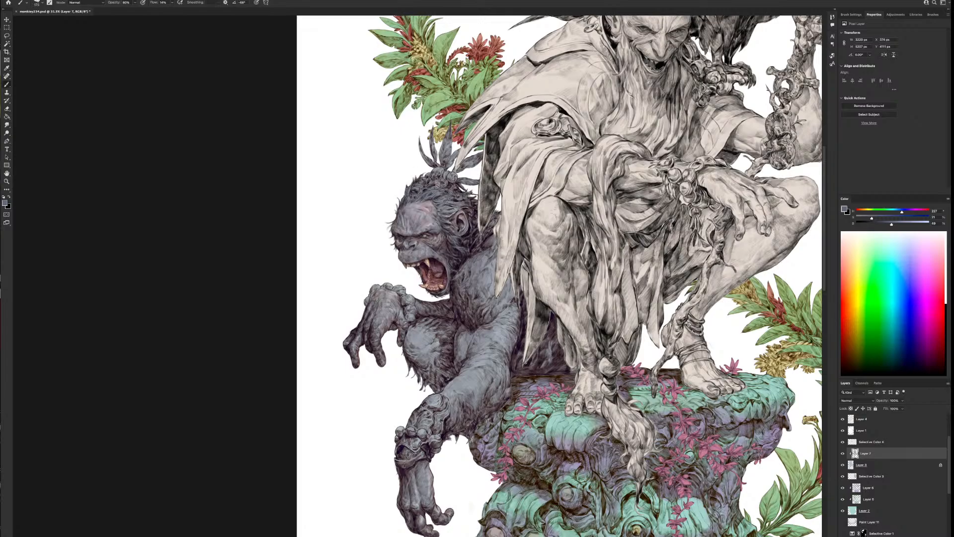
pyautogui.press(']')
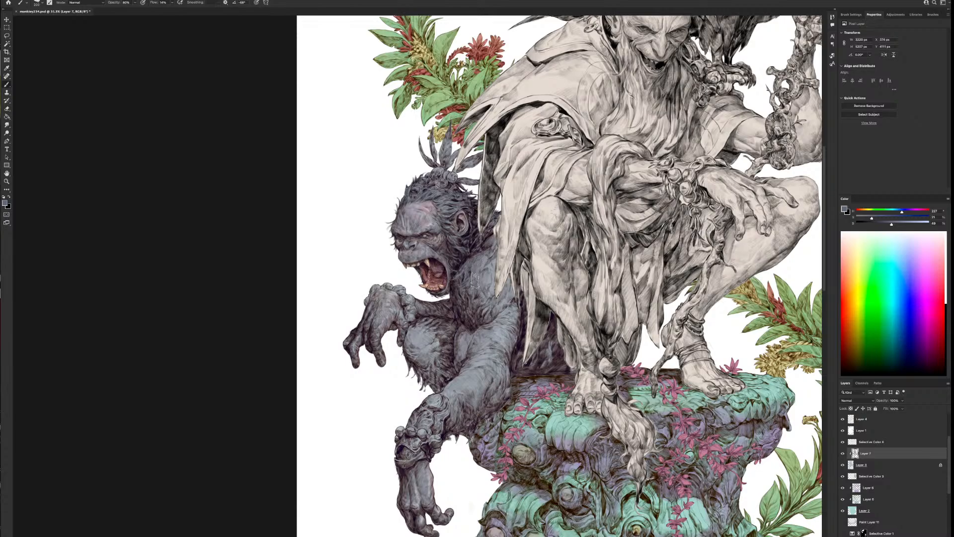
pyautogui.moveTo(488, 285)
pyautogui.mouseDown()
pyautogui.moveTo(467, 307)
pyautogui.moveTo(463, 279)
pyautogui.mouseUp()
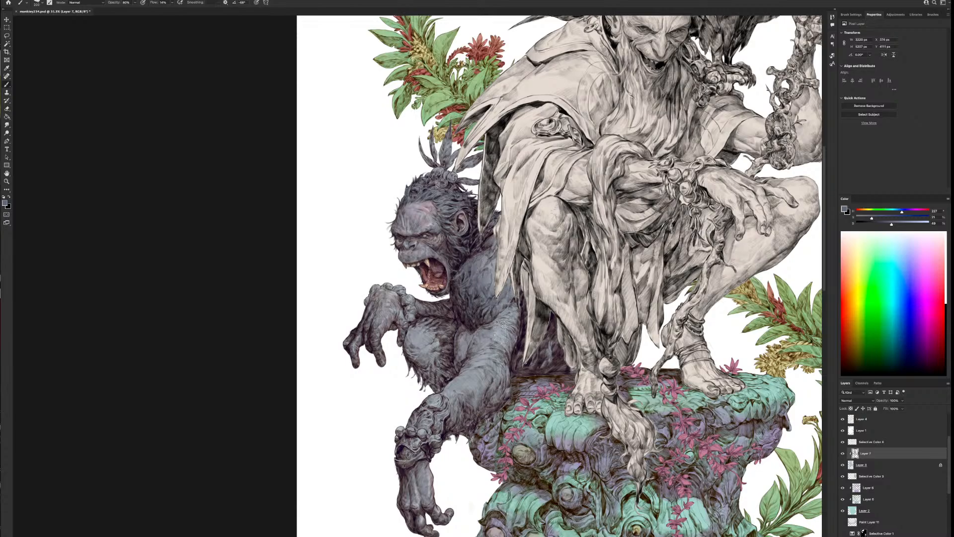
pyautogui.press(']')
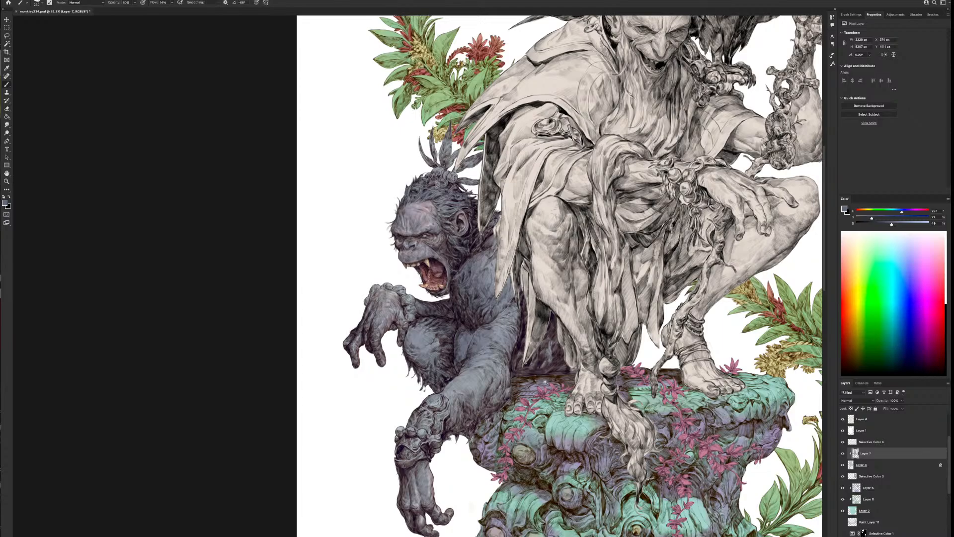
pyautogui.hotkey('ctrl', '-')
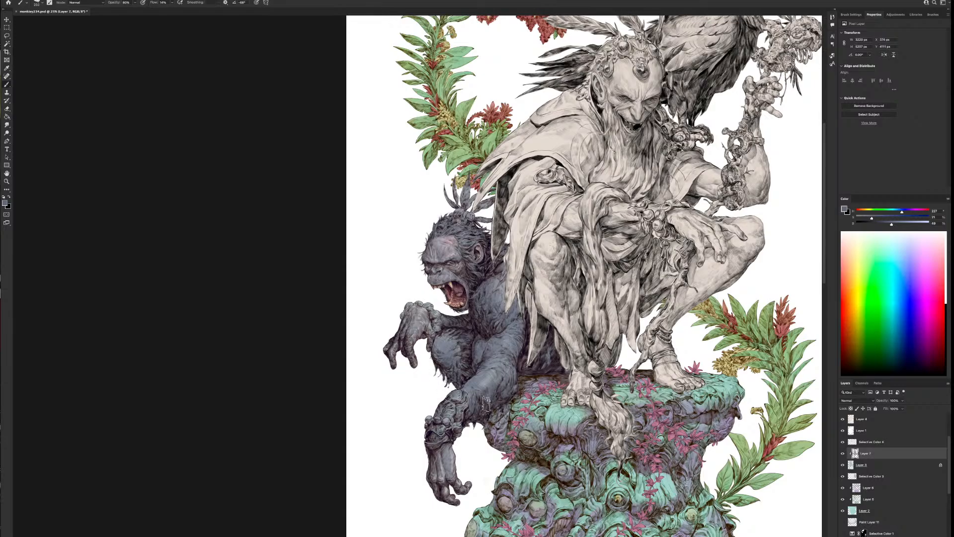
pyautogui.scroll(1, 517, 254)
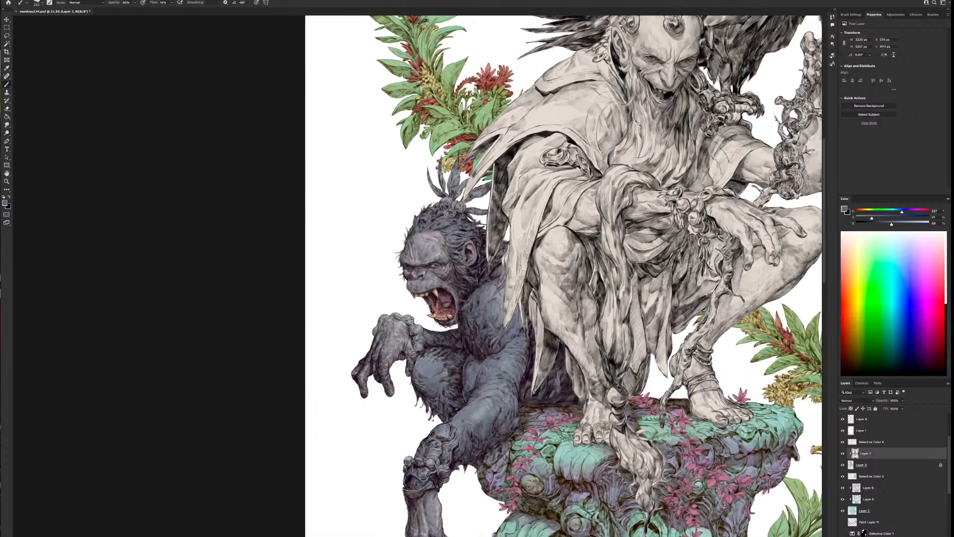
# Change the paint colour to a pale violet-grey at hue 244 and touch up the ape's highlights with a smaller brush
pyautogui.click(911, 225)
pyautogui.moveTo(910, 225)
pyautogui.mouseDown()
pyautogui.moveTo(864, 218)
pyautogui.moveTo(905, 212)
pyautogui.mouseUp()
pyautogui.click(863, 219)
pyautogui.scroll(-1, 515, 284)
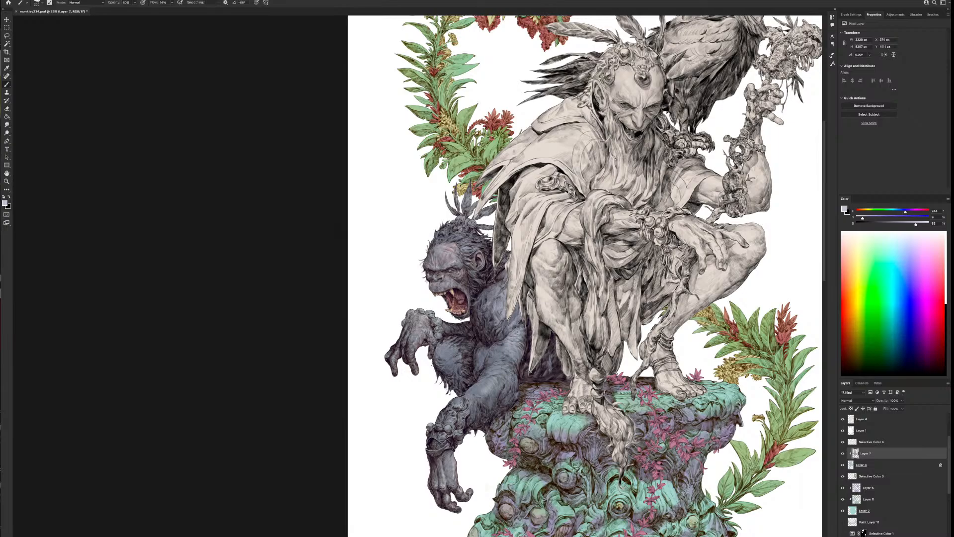
pyautogui.scroll(-1, 556, 343)
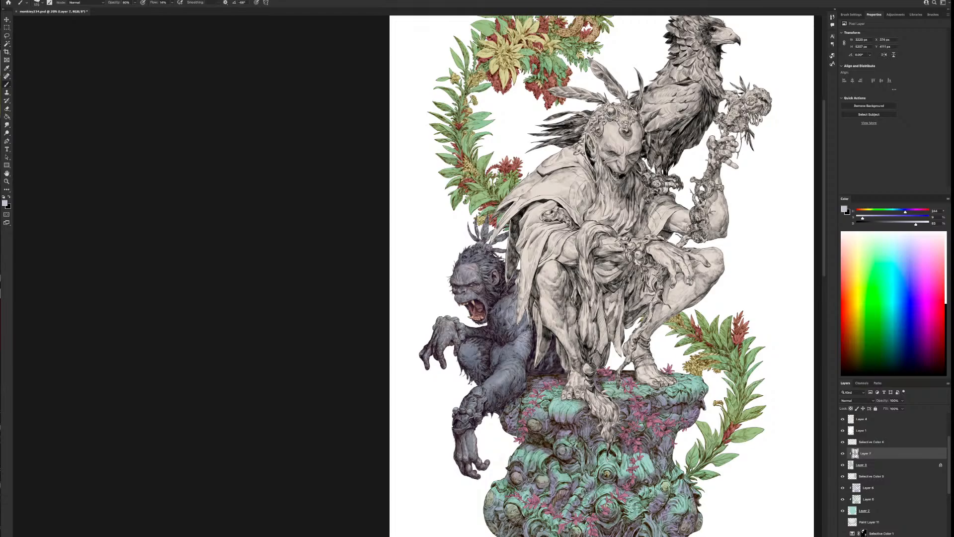
pyautogui.press('[')
pyautogui.scroll(-2, 617, 333)
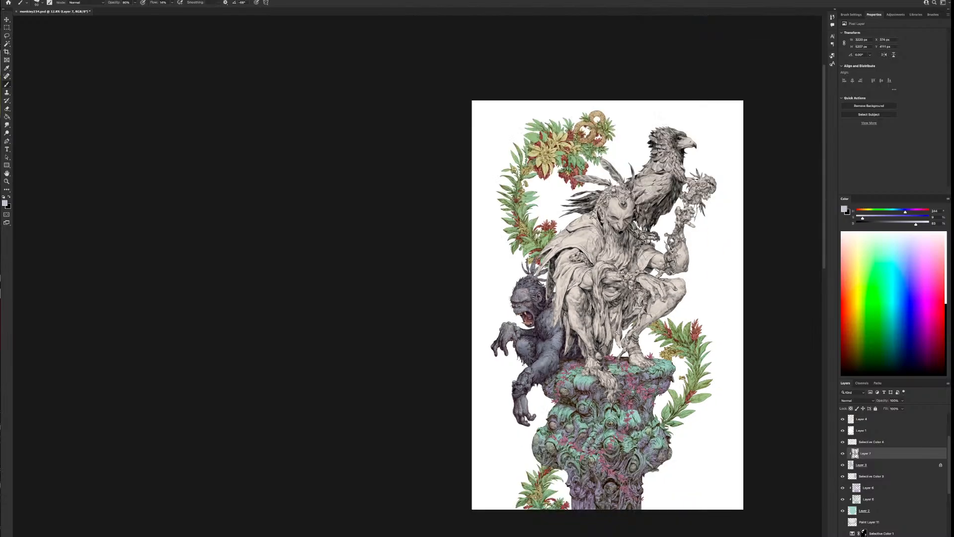
pyautogui.scroll(2, 624, 332)
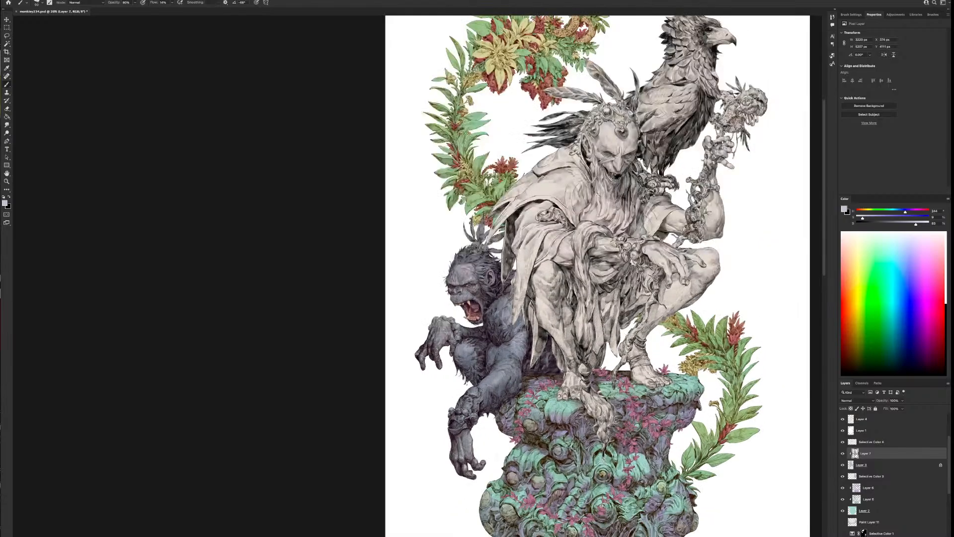
# Flip the canvas back to its original orientation and compare the ape with the rest of the figure
pyautogui.click(50, 1)
pyautogui.click(42, 73)
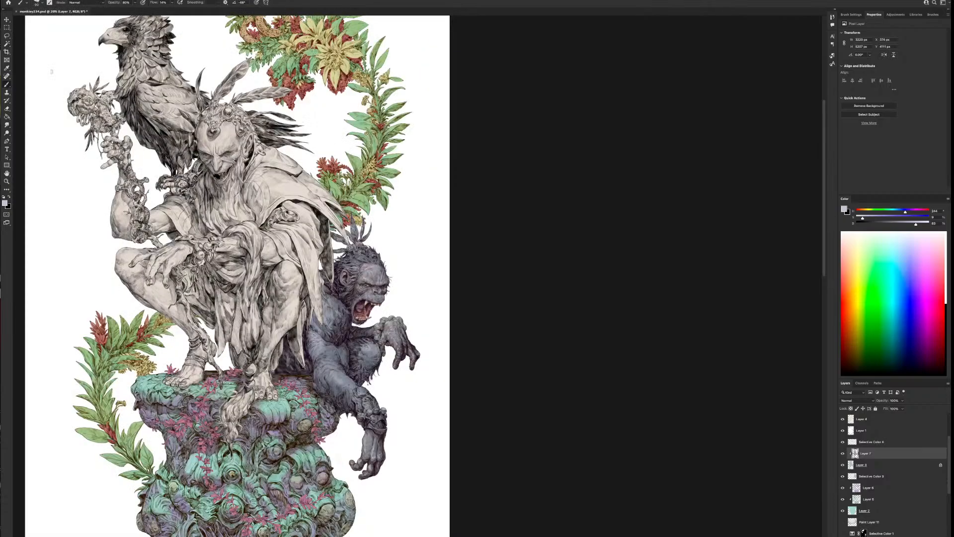
pyautogui.keyDown('super'); pyautogui.click(405, 316); pyautogui.keyUp('super')
pyautogui.moveTo(328, 305); pyautogui.dragTo(511, 230)
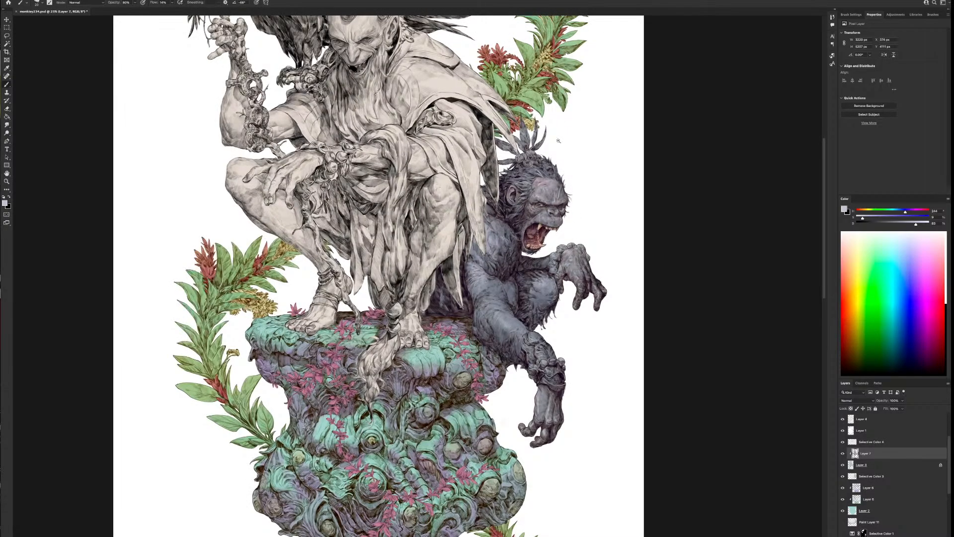
pyautogui.scroll(2, 559, 140)
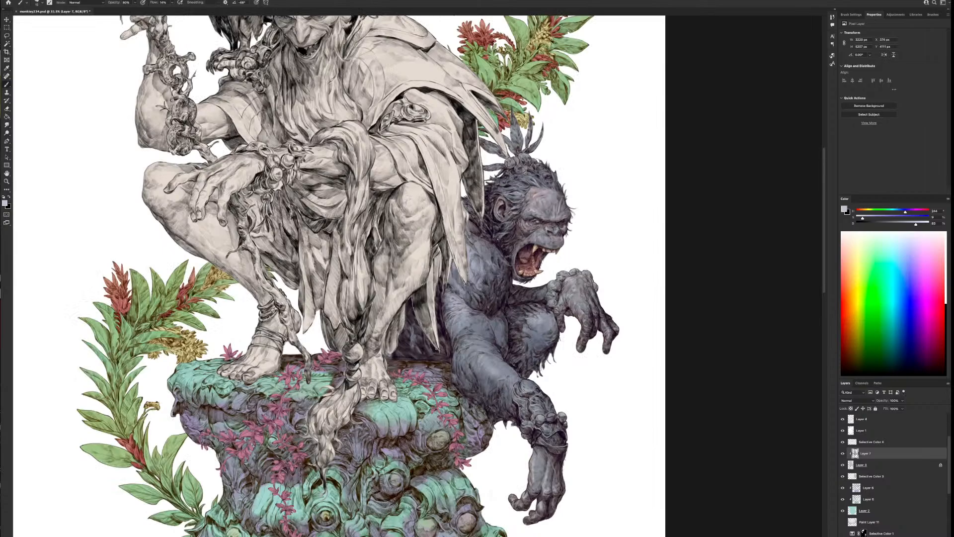
pyautogui.scroll(-5, 581, 192)
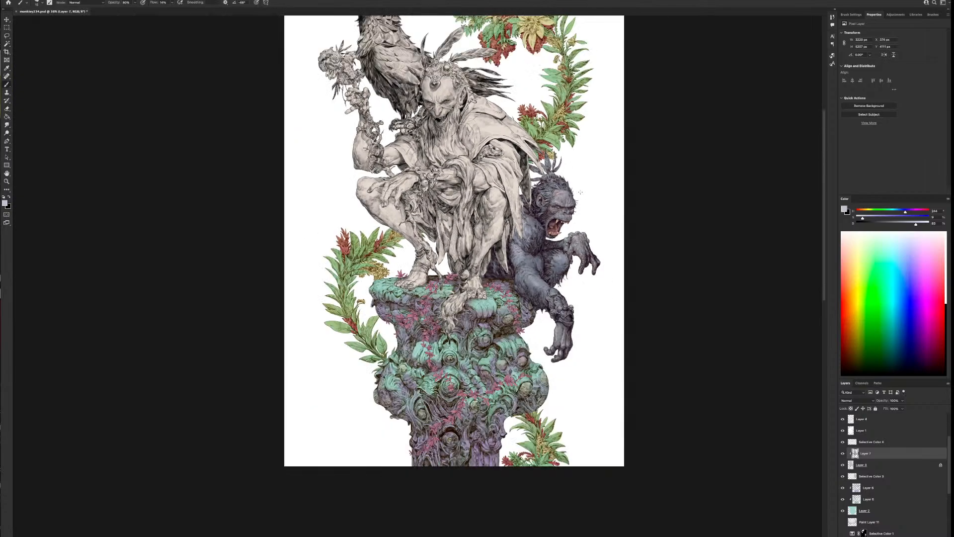
pyautogui.scroll(3, 581, 192)
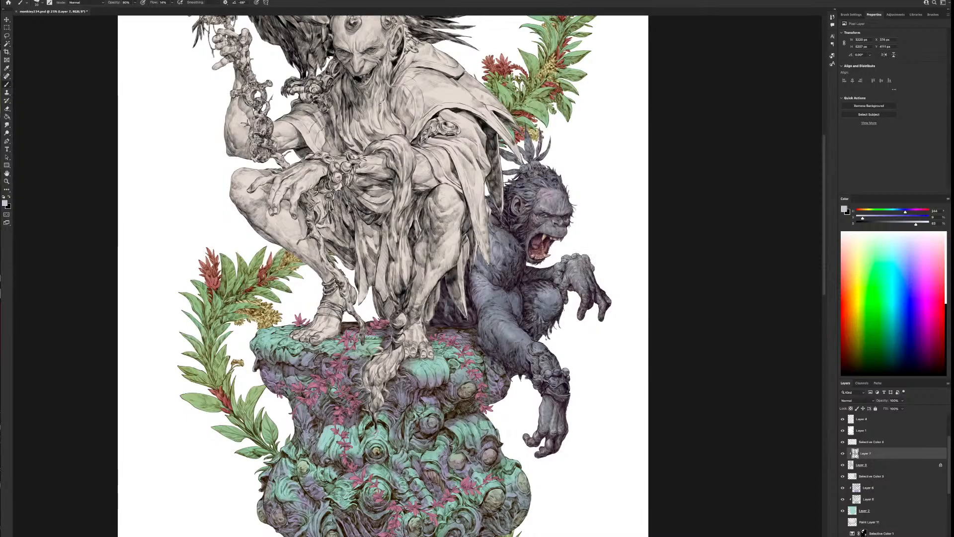
# Sample a muted pinkish grey from the ape's face and reduce the brush size for small touch-ups
pyautogui.keyDown('alt'); pyautogui.click(535, 219); pyautogui.keyUp('alt')
pyautogui.scroll(-3, 628, 288)
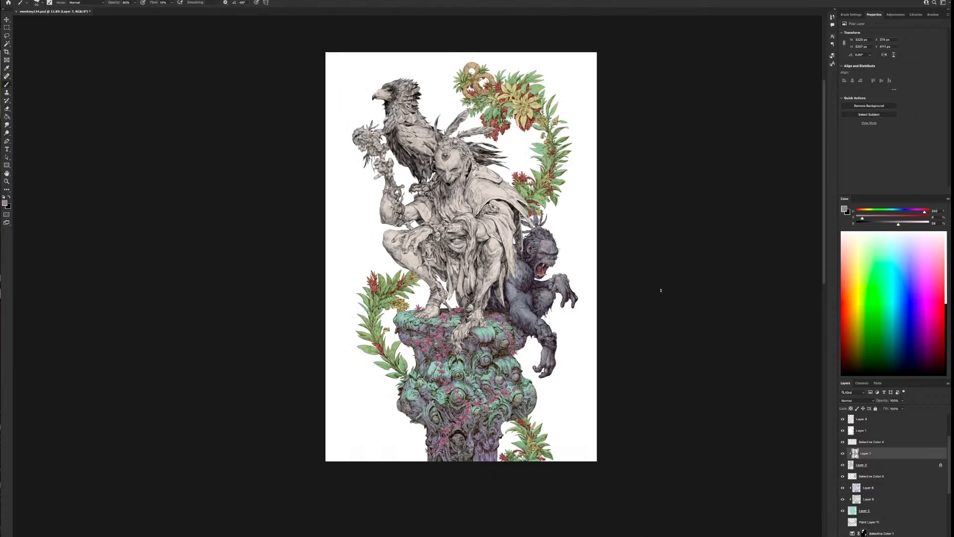
pyautogui.scroll(1, 661, 290)
pyautogui.scroll(2, 661, 290)
pyautogui.moveTo(714, 347); pyautogui.dragTo(574, 319)
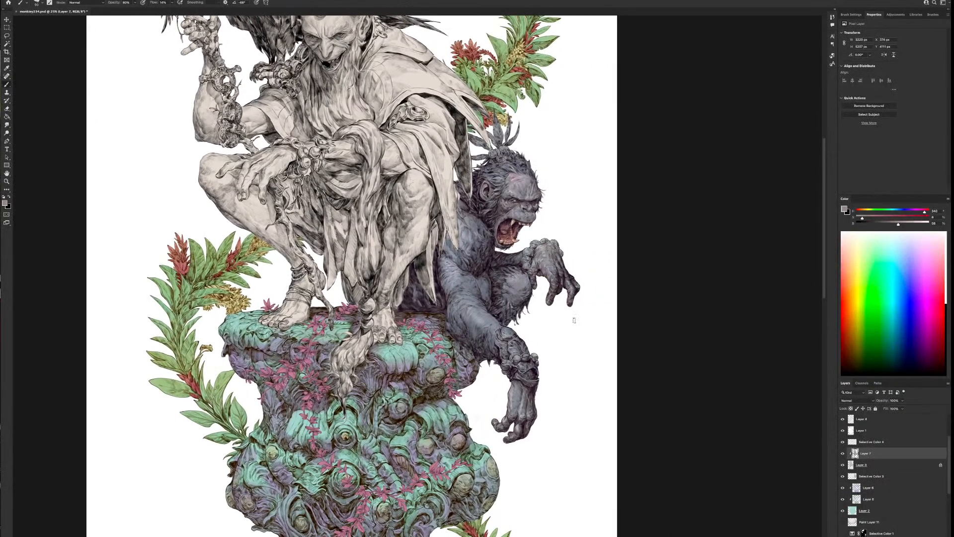
pyautogui.press('[')
pyautogui.press('[')
# Sample the ape's blue-grey, darken it to a violet-grey at about hue 241, and enlarge the brush
pyautogui.keyDown('alt'); pyautogui.click(450, 268); pyautogui.keyUp('alt')
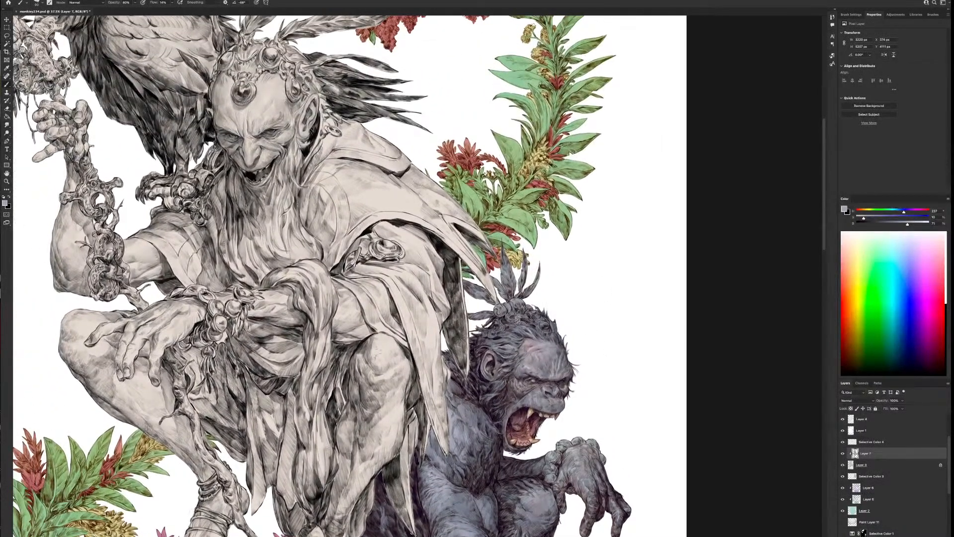
pyautogui.keyDown('alt'); pyautogui.click(520, 325); pyautogui.keyUp('alt')
pyautogui.moveTo(898, 224); pyautogui.dragTo(865, 219)
pyautogui.press(']')
pyautogui.press(']')
pyautogui.press(']')
pyautogui.press(']')
pyautogui.press(']')
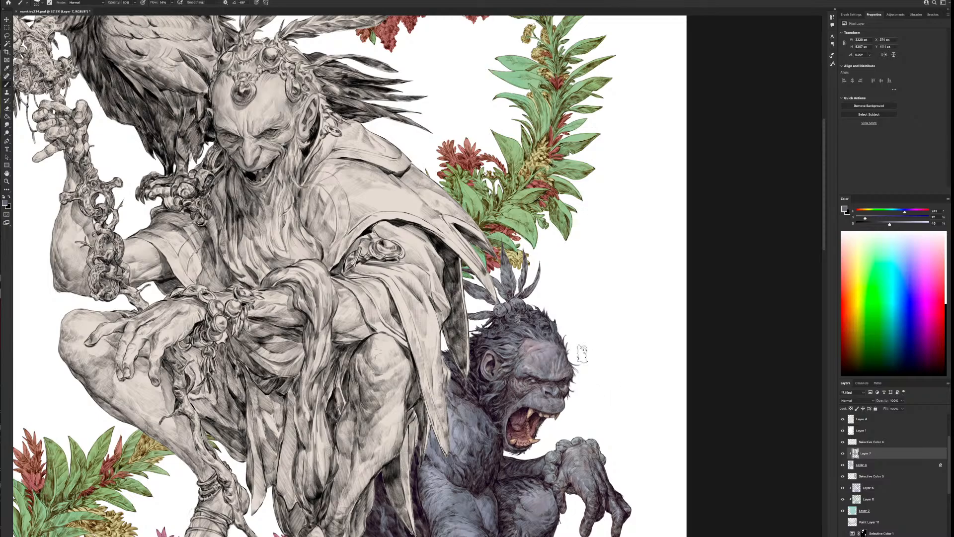
# Deepen the shading on the ape's head, chest and arms with the darker violet-grey
pyautogui.moveTo(583, 353); pyautogui.dragTo(612, 222)
pyautogui.press('[')
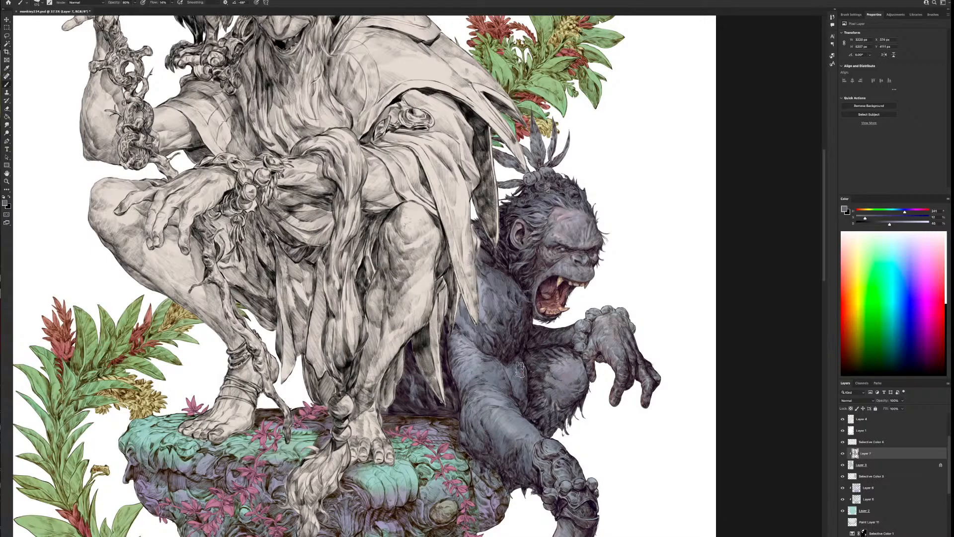
pyautogui.keyDown('alt'); pyautogui.click(646, 458); pyautogui.keyUp('alt')
pyautogui.moveTo(662, 449); pyautogui.dragTo(665, 395)
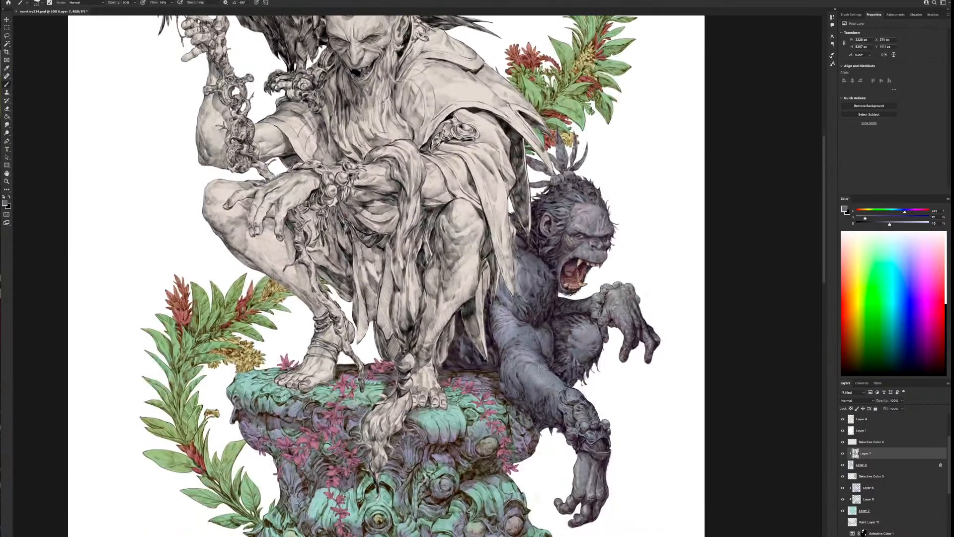
pyautogui.press(']')
pyautogui.press(']')
pyautogui.keyDown('alt'); pyautogui.click(678, 386); pyautogui.keyUp('alt')
pyautogui.moveTo(671, 387); pyautogui.dragTo(585, 376)
pyautogui.moveTo(560, 313); pyautogui.dragTo(545, 305)
pyautogui.scroll(-3, 545, 306)
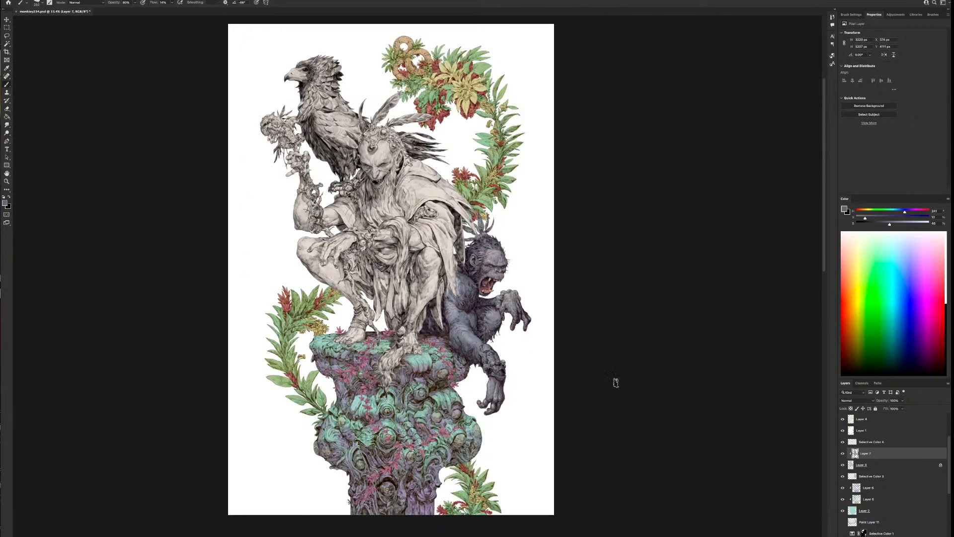
# Inspect the ape up close and against the full illustration, and mirror the canvas horizontally to check it again
pyautogui.scroll(1, 740, 313)
pyautogui.scroll(2, 741, 313)
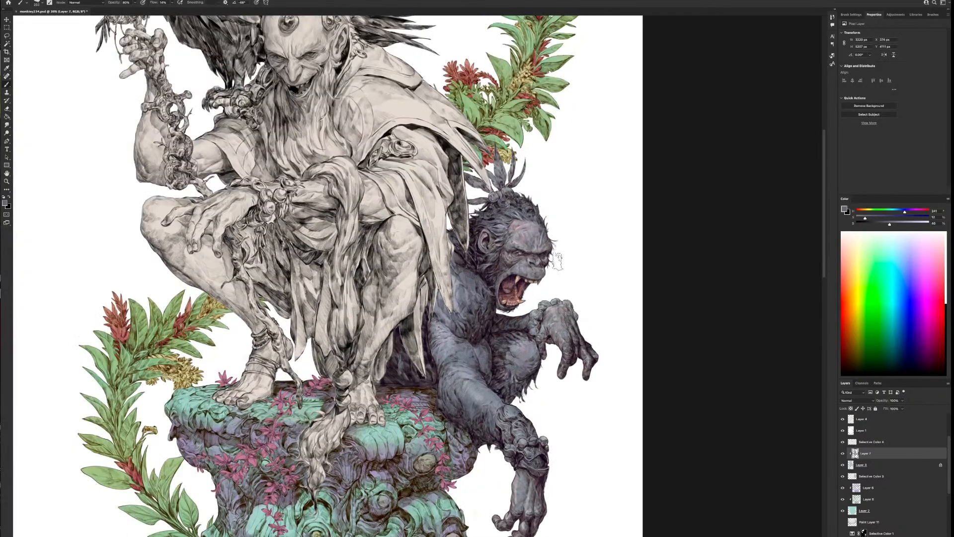
pyautogui.scroll(2, 561, 278)
pyautogui.moveTo(590, 308); pyautogui.dragTo(515, 252)
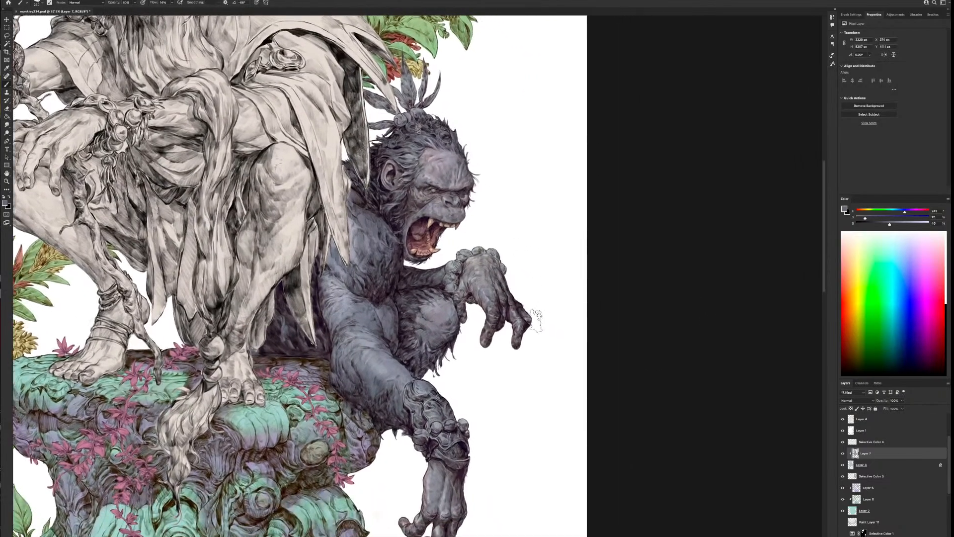
pyautogui.scroll(-4, 497, 447)
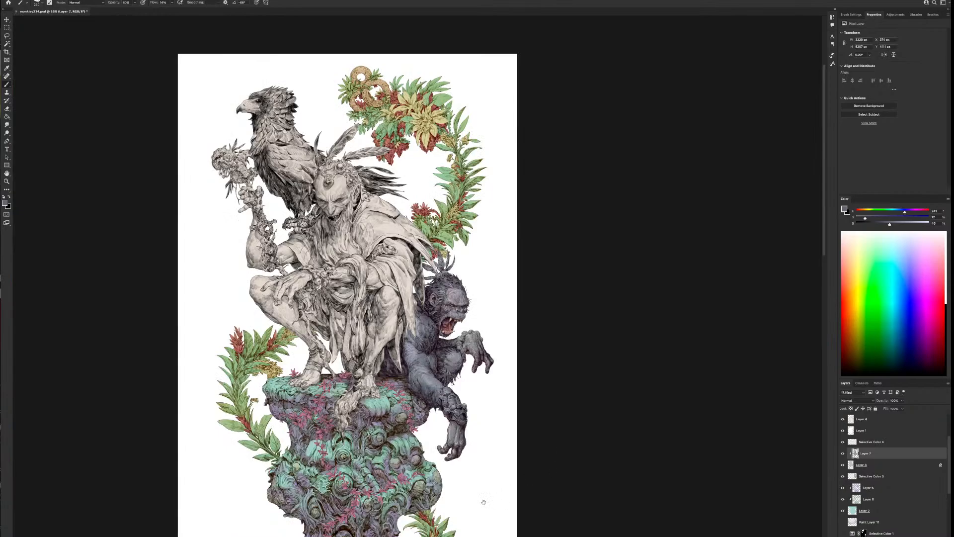
pyautogui.scroll(-1, 550, 429)
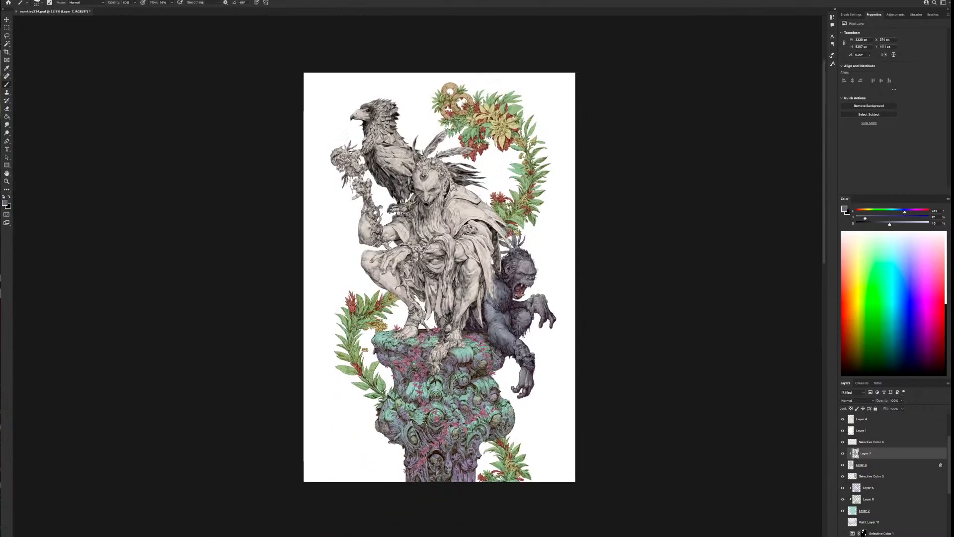
pyautogui.click(31, 1)
pyautogui.click(48, 75)
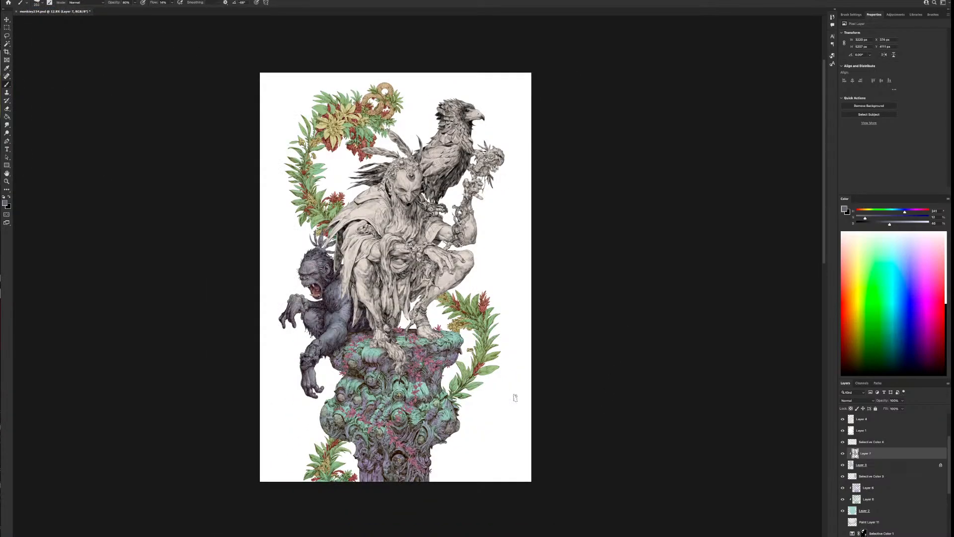
pyautogui.scroll(1, 515, 400)
pyautogui.scroll(3, 515, 400)
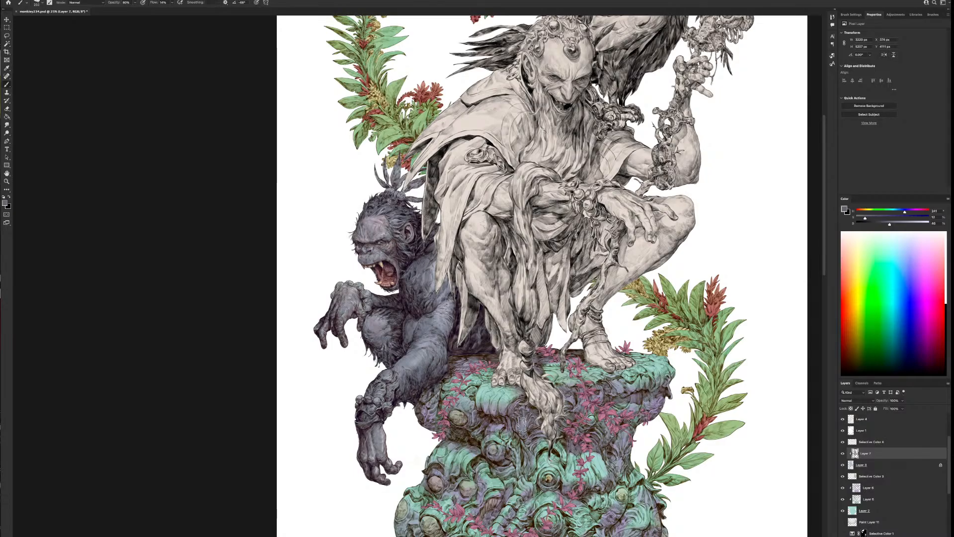
# Toggle the ape's clipped shading layer and the selective colour layer above it off and on to compare their effect
pyautogui.click(843, 453)
pyautogui.click(842, 453)
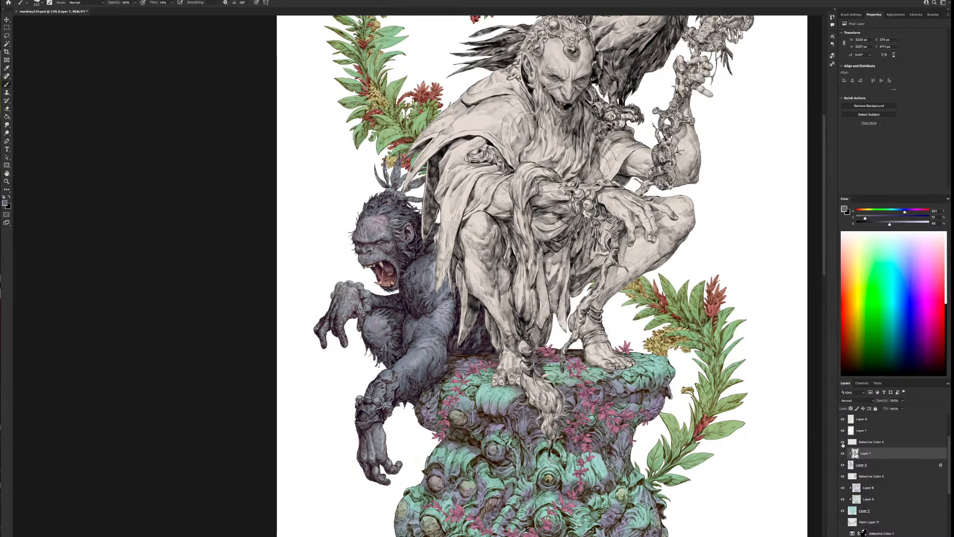
pyautogui.click(843, 442)
pyautogui.click(843, 441)
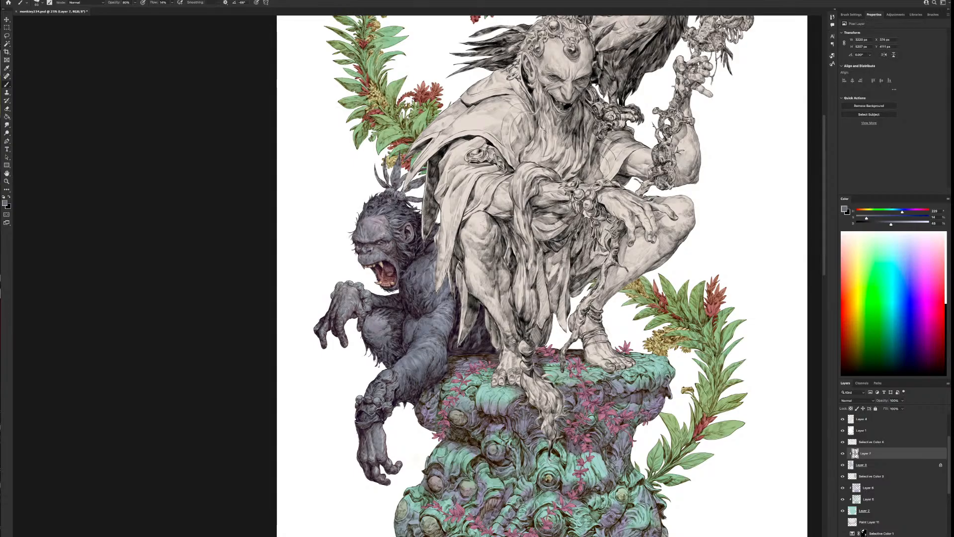
pyautogui.keyDown('alt'); pyautogui.click(513, 392); pyautogui.keyUp('alt')
pyautogui.keyDown('alt'); pyautogui.click(486, 397); pyautogui.keyUp('alt')
pyautogui.keyDown('super'); pyautogui.click(478, 398); pyautogui.keyUp('super')
pyautogui.keyDown('super'); pyautogui.click(490, 396); pyautogui.keyUp('super')
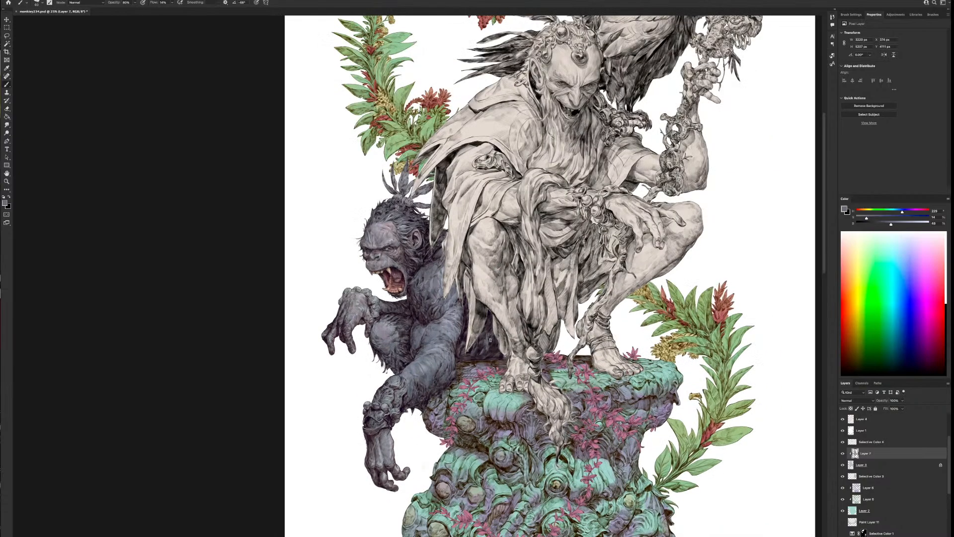
# Sample the grey of the ape's headdress, shift it to a warm ochre, and paint two beads on the ape's headband
pyautogui.moveTo(500, 305); pyautogui.dragTo(567, 370)
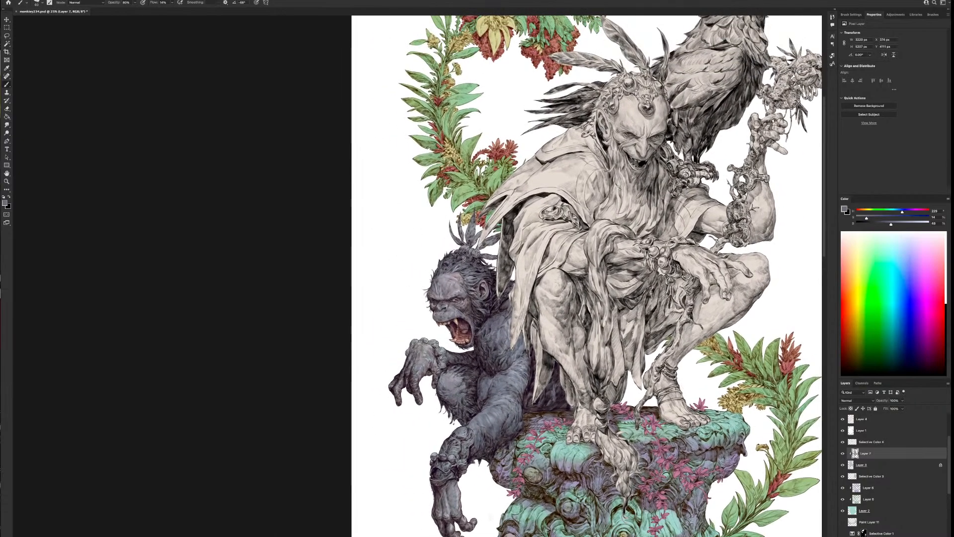
pyautogui.keyDown('alt'); pyautogui.click(473, 228); pyautogui.keyUp('alt')
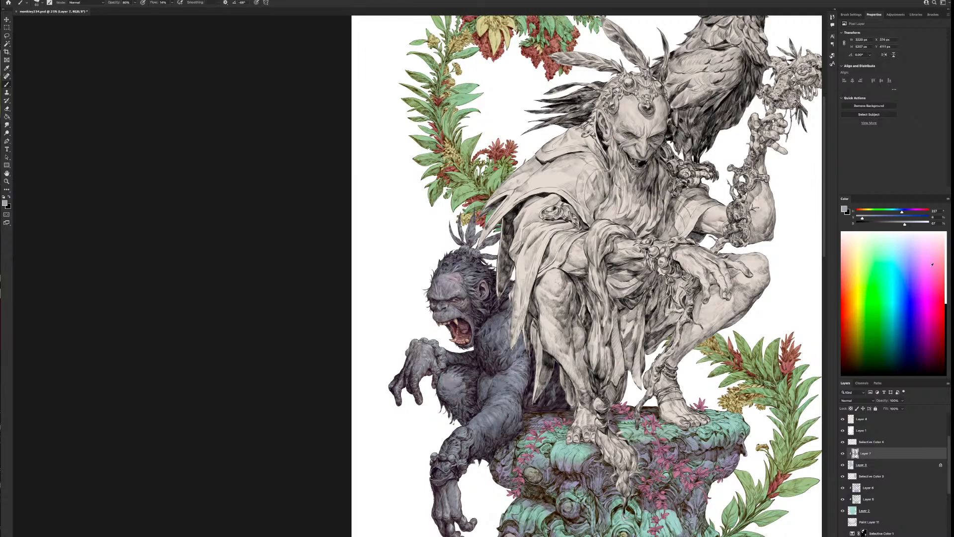
pyautogui.click(863, 212)
pyautogui.moveTo(869, 218); pyautogui.dragTo(885, 218)
pyautogui.scroll(3, 450, 261)
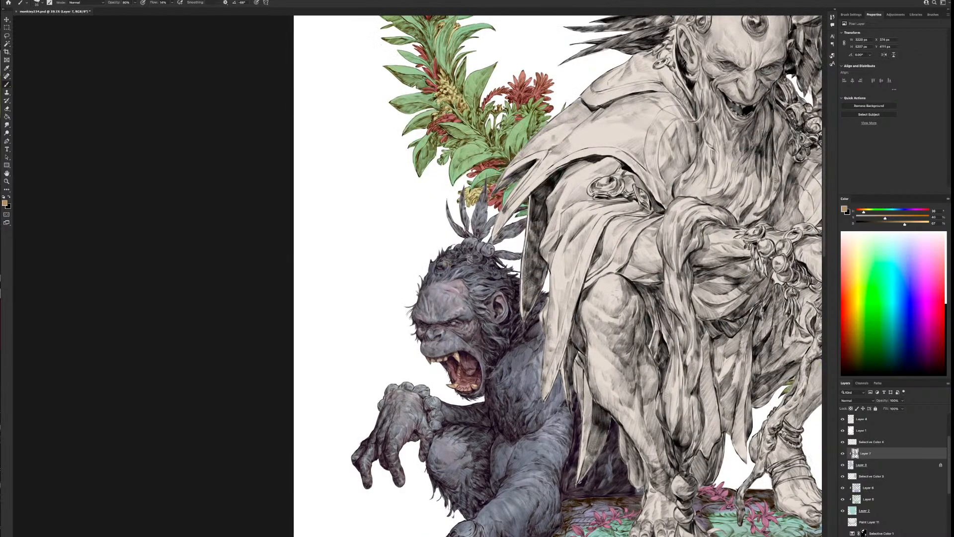
pyautogui.moveTo(437, 273); pyautogui.dragTo(473, 258)
# Toggle the ape's base layer, clipped shading layer and selective colour layer to check where the ochre was painted
pyautogui.click(842, 464)
pyautogui.click(842, 465)
pyautogui.click(842, 454)
pyautogui.click(842, 455)
pyautogui.click(843, 442)
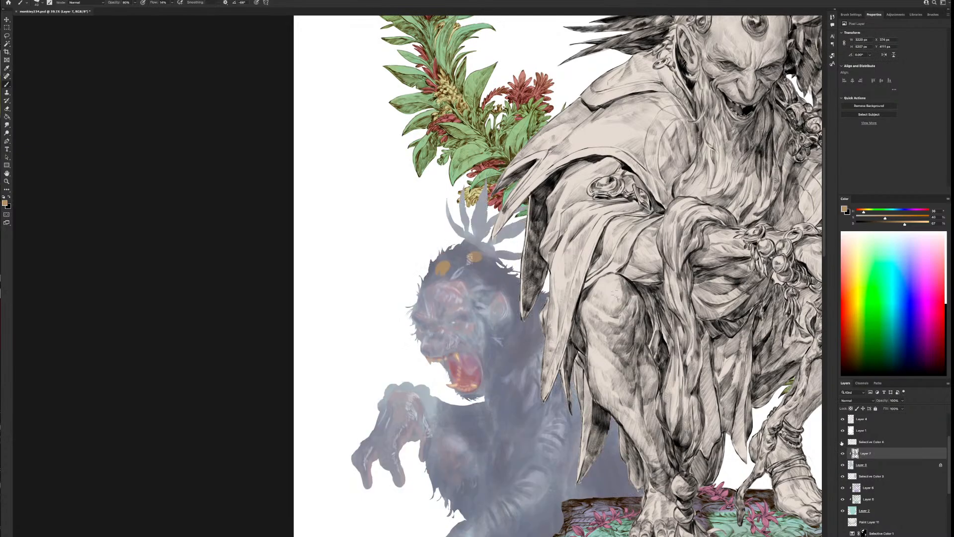
pyautogui.click(842, 441)
# Return to Layer 7 with an adjusted brush size and fill the remaining beads of the ape's headband with ochre
pyautogui.click(860, 431)
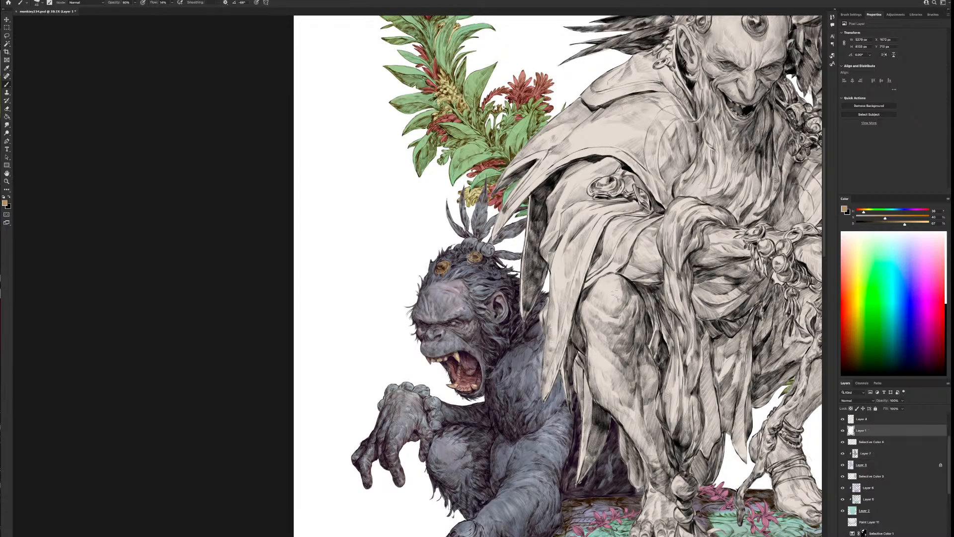
pyautogui.press(']')
pyautogui.press(']')
pyautogui.press(']')
pyautogui.press(']')
pyautogui.click(860, 420)
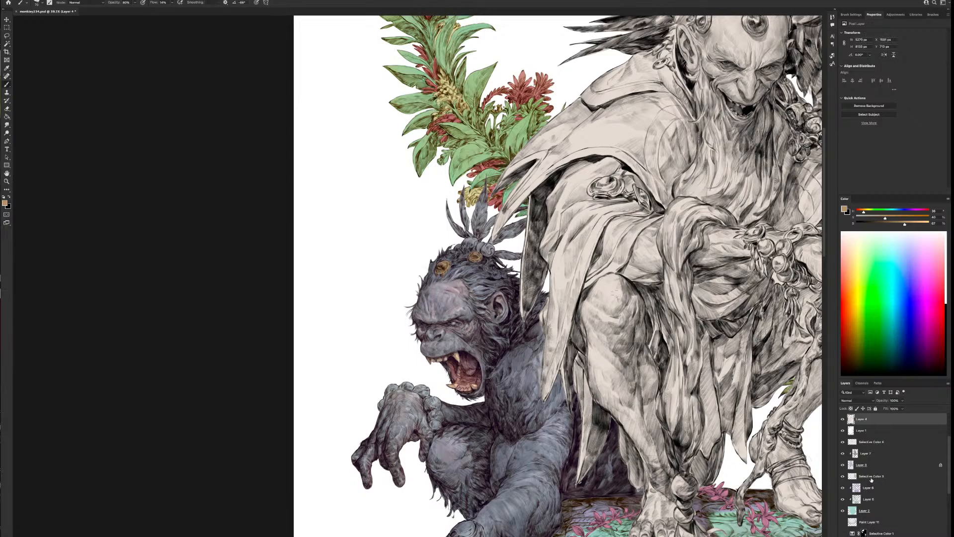
pyautogui.click(870, 450)
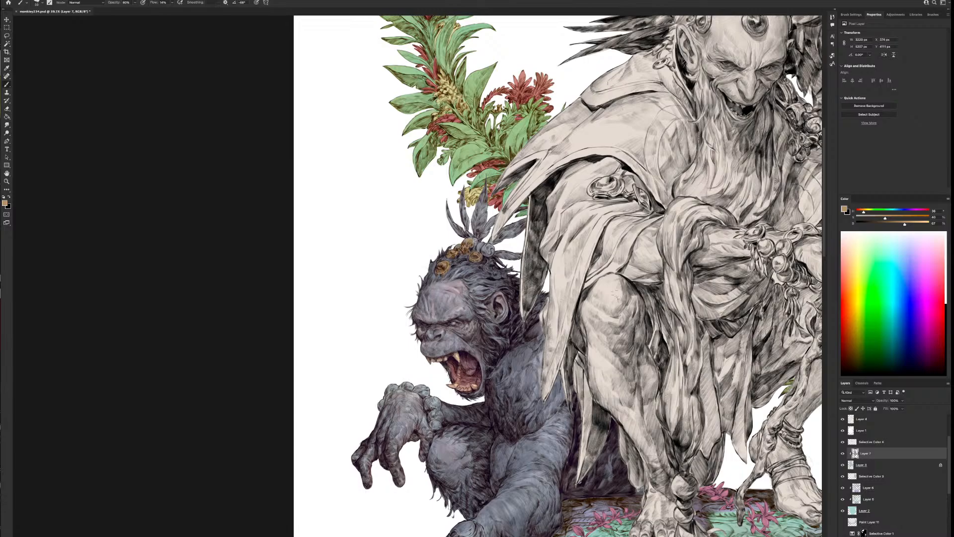
pyautogui.moveTo(475, 245); pyautogui.dragTo(484, 245)
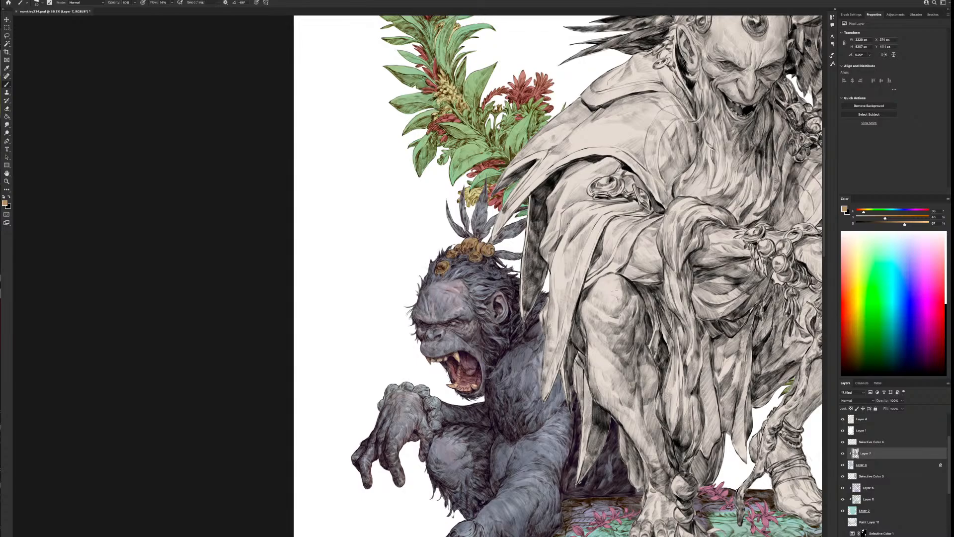
pyautogui.press('[')
pyautogui.moveTo(552, 186); pyautogui.dragTo(491, 244)
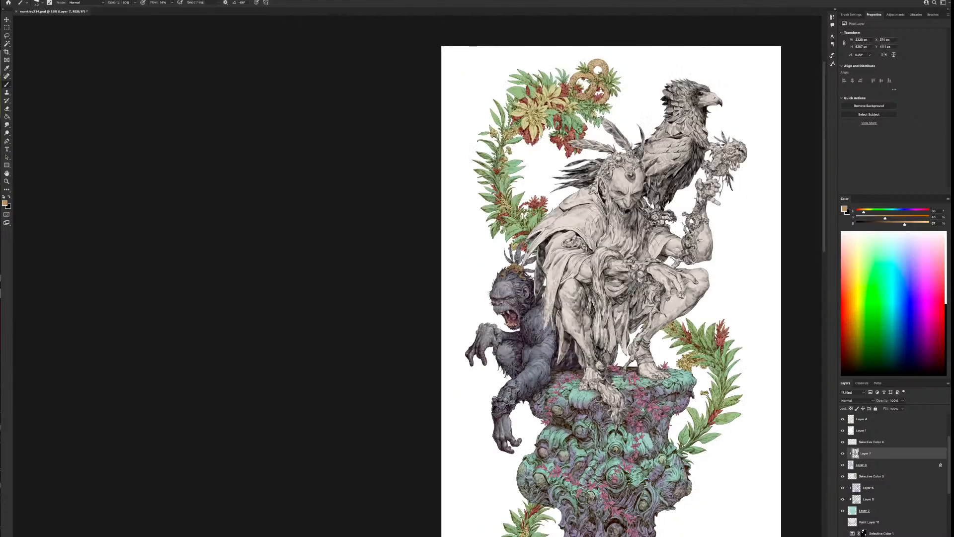
# Paint the beaded bracelet on the ape's raised wrist with the same ochre
pyautogui.moveTo(511, 288); pyautogui.dragTo(547, 285)
pyautogui.moveTo(552, 366); pyautogui.dragTo(569, 365)
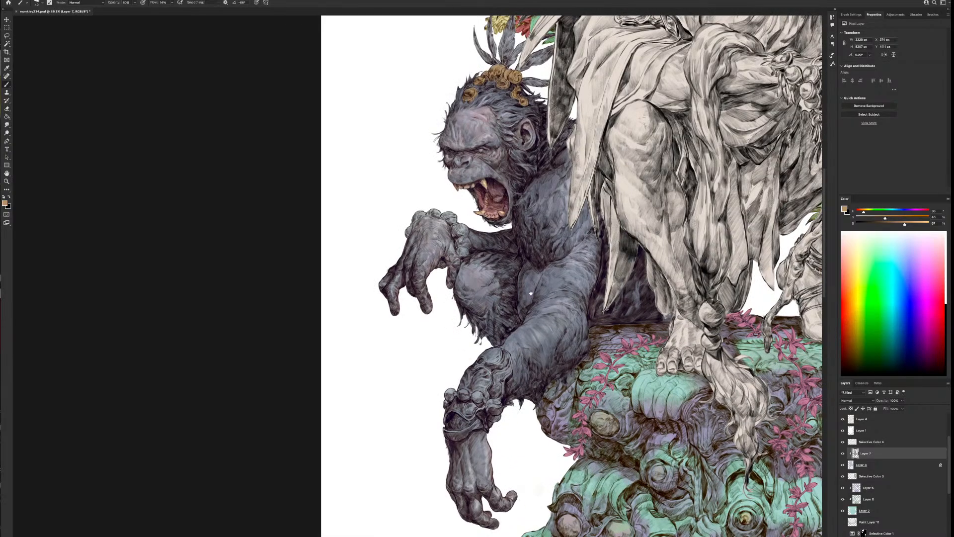
pyautogui.moveTo(470, 230)
pyautogui.mouseDown()
pyautogui.moveTo(533, 351)
pyautogui.moveTo(519, 355)
pyautogui.moveTo(523, 373)
pyautogui.mouseUp()
pyautogui.press(']')
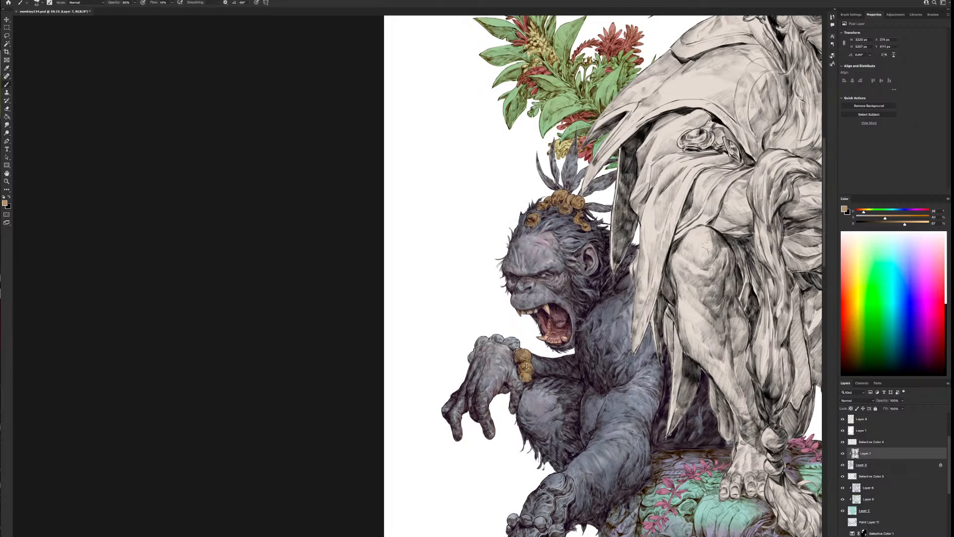
pyautogui.moveTo(517, 348); pyautogui.dragTo(496, 337)
pyautogui.press(']')
pyautogui.moveTo(472, 350); pyautogui.dragTo(472, 353)
pyautogui.scroll(-2, 505, 389)
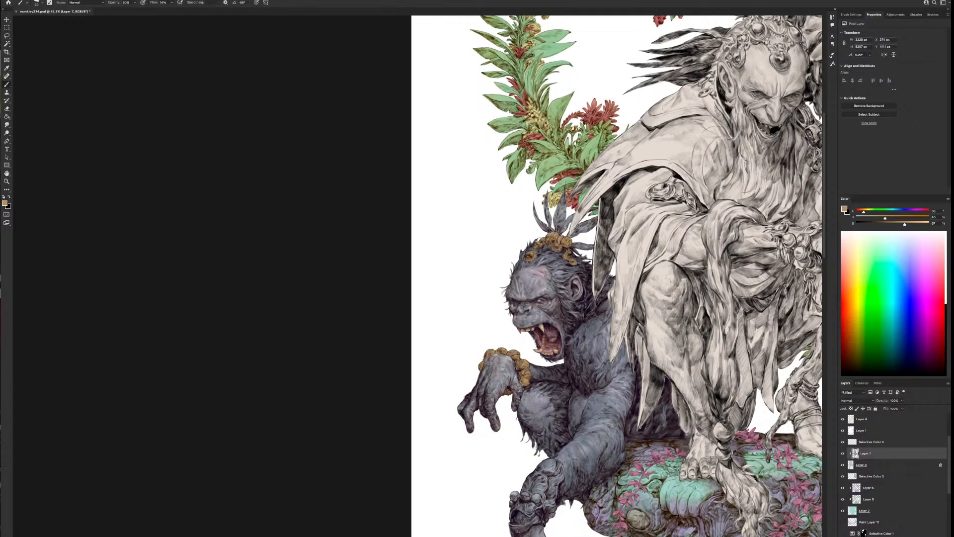
# Fill the ornate bracer on the ape's lowered forearm with ochre, varying the brush size to fit its details
pyautogui.scroll(-3, 518, 399)
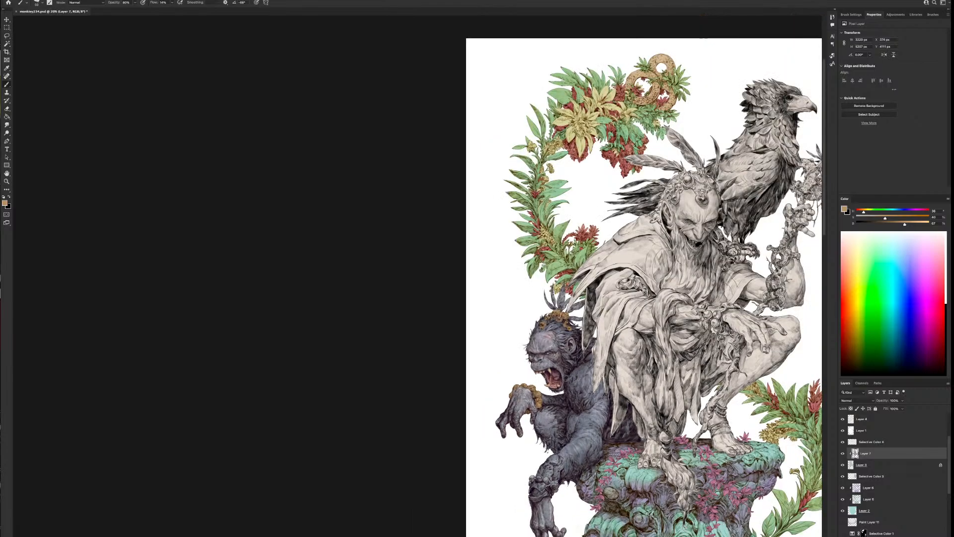
pyautogui.scroll(2, 602, 476)
pyautogui.moveTo(602, 476); pyautogui.dragTo(616, 410)
pyautogui.press(']')
pyautogui.press(']')
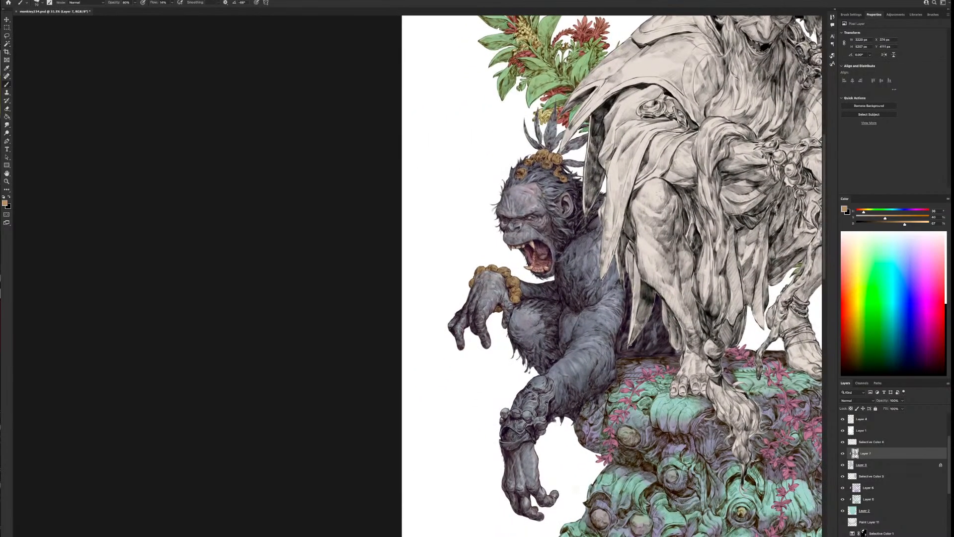
pyautogui.press(']')
pyautogui.press(']')
pyautogui.press(']')
pyautogui.press(']')
pyautogui.moveTo(545, 384)
pyautogui.mouseDown()
pyautogui.moveTo(534, 381)
pyautogui.moveTo(551, 388)
pyautogui.moveTo(528, 413)
pyautogui.moveTo(533, 392)
pyautogui.moveTo(514, 406)
pyautogui.mouseUp()
pyautogui.press('[')
pyautogui.press('[')
pyautogui.press('[')
pyautogui.press('[')
pyautogui.press(']')
pyautogui.press(']')
pyautogui.press(']')
pyautogui.press(']')
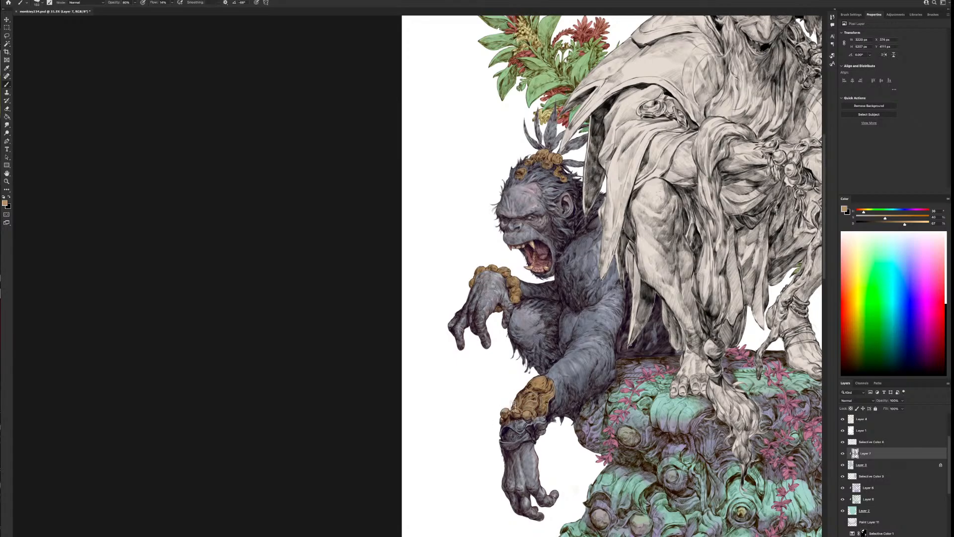
pyautogui.press('[')
pyautogui.press('[')
pyautogui.press('[')
pyautogui.press('[')
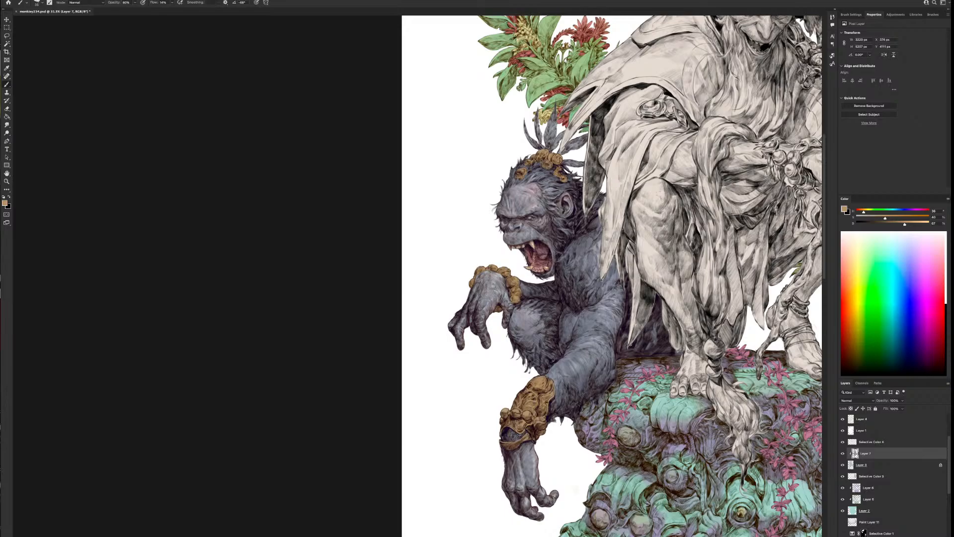
# Flip the canvas back to its original orientation and centre the ape for further painting
pyautogui.scroll(-3, 587, 393)
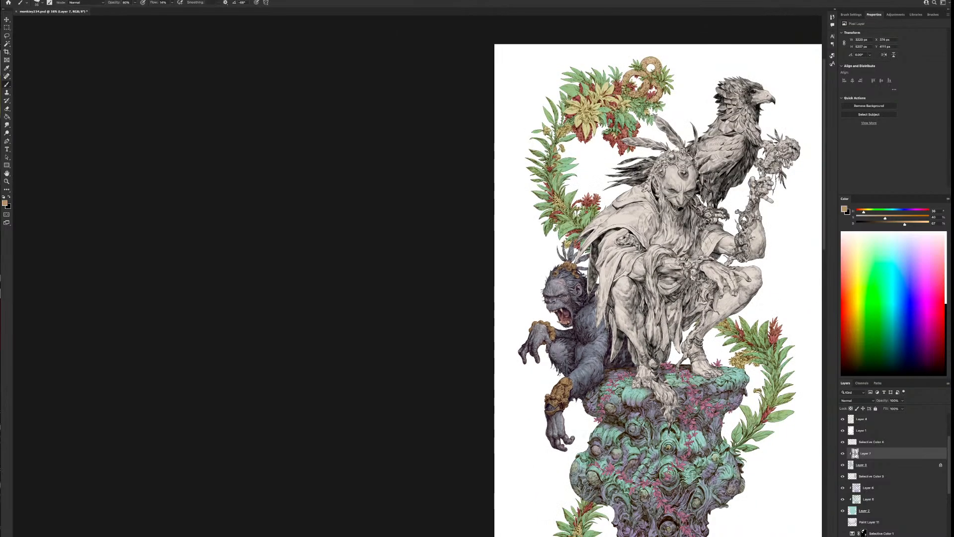
pyautogui.scroll(2, 541, 327)
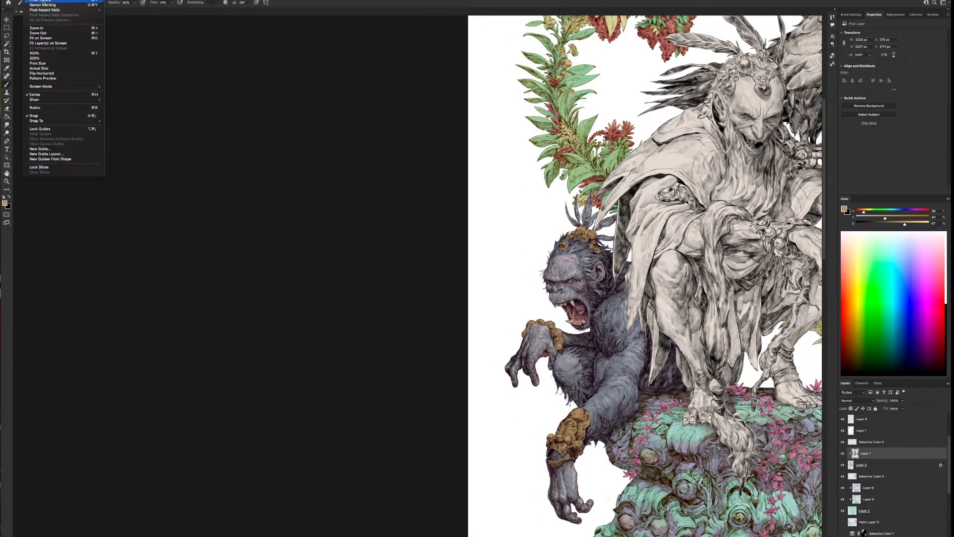
pyautogui.click(54, 74)
pyautogui.moveTo(483, 400); pyautogui.dragTo(627, 375)
# Mix a reddish brown and shade the ape's headband, bracelet and bracer with it, varying the brush size
pyautogui.moveTo(904, 223); pyautogui.dragTo(860, 213)
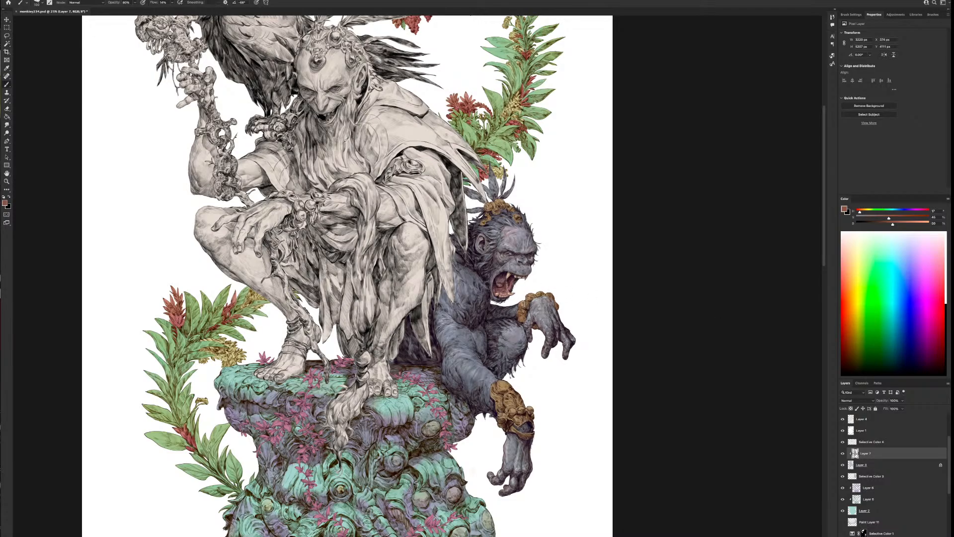
pyautogui.press('[')
pyautogui.press(']')
pyautogui.press(']')
pyautogui.press(']')
pyautogui.press(']')
pyautogui.press('[')
pyautogui.press('[')
pyautogui.press('[')
pyautogui.press('[')
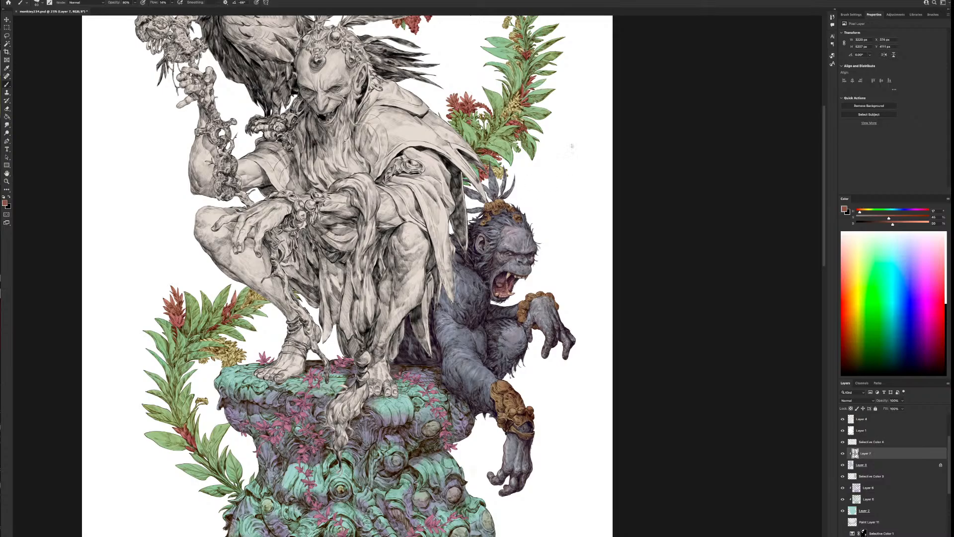
# Paint pale yellow highlights at about hue 42 on the ape's bracer and beads, and mix a muted brown for touch-ups
pyautogui.scroll(-3, 611, 392)
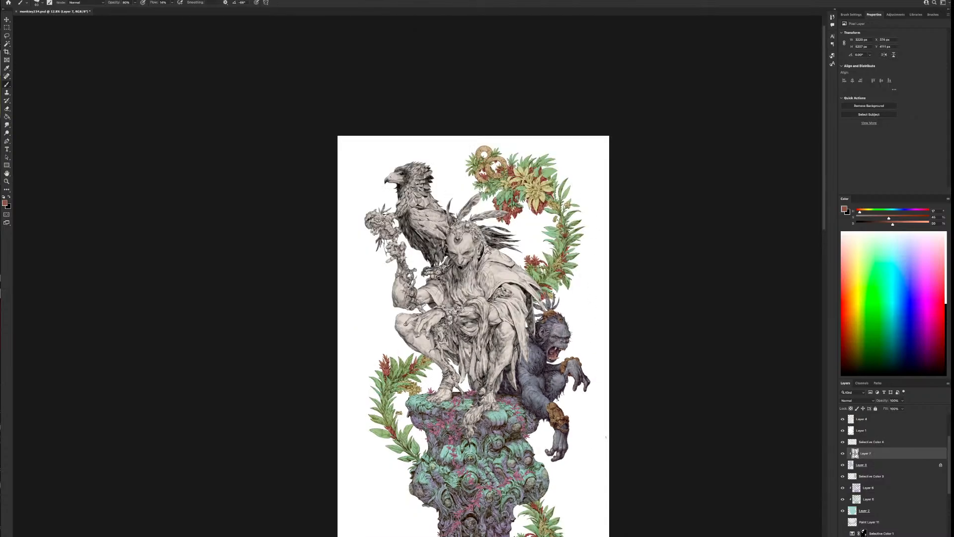
pyautogui.scroll(1, 606, 437)
pyautogui.scroll(3, 606, 438)
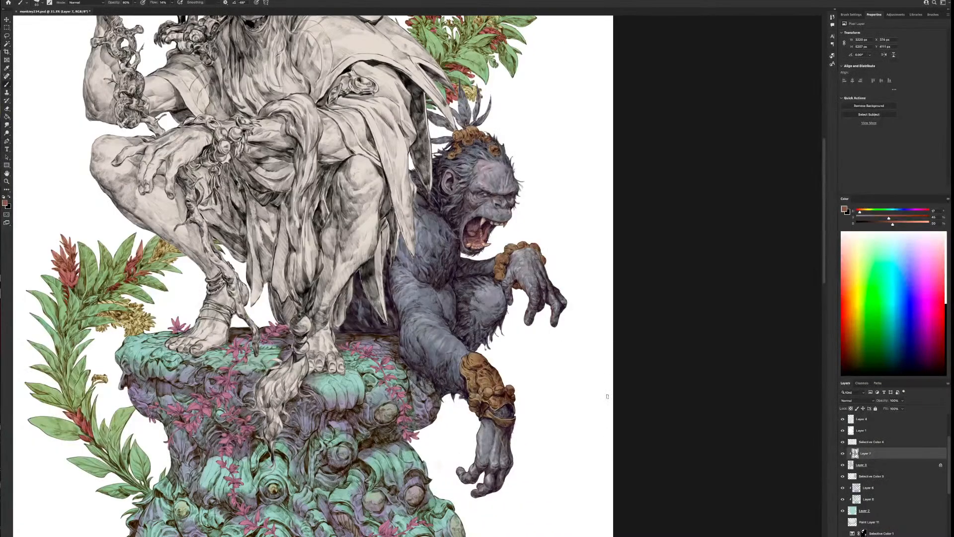
pyautogui.scroll(-2, 607, 396)
pyautogui.scroll(2, 632, 241)
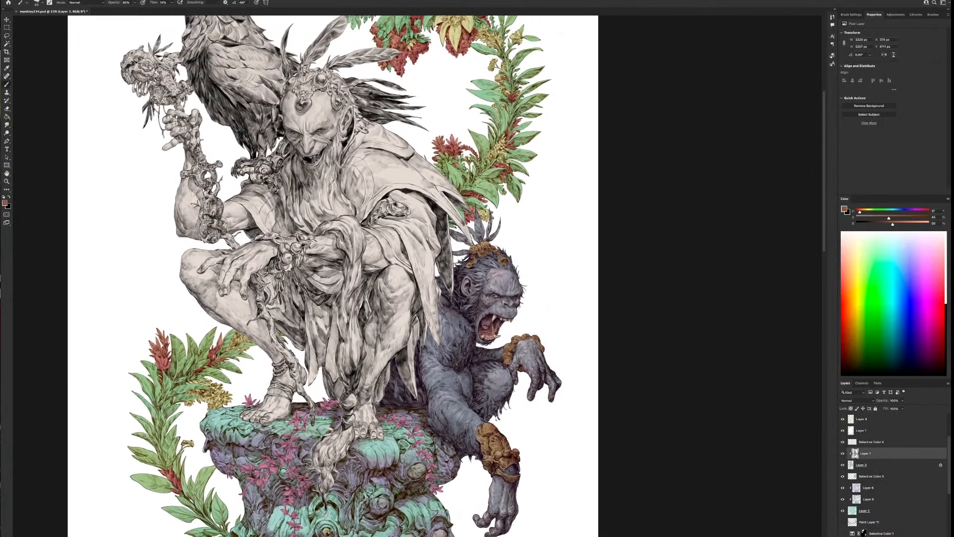
pyautogui.keyDown('alt'); pyautogui.click(479, 433); pyautogui.keyUp('alt')
pyautogui.moveTo(902, 224); pyautogui.dragTo(924, 224)
pyautogui.moveTo(863, 213); pyautogui.dragTo(877, 220)
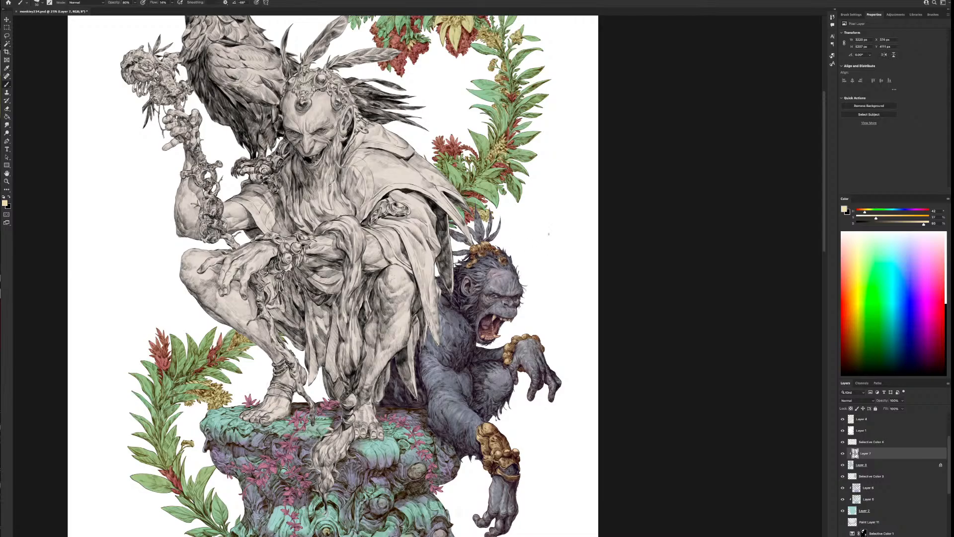
pyautogui.moveTo(920, 227); pyautogui.dragTo(882, 220)
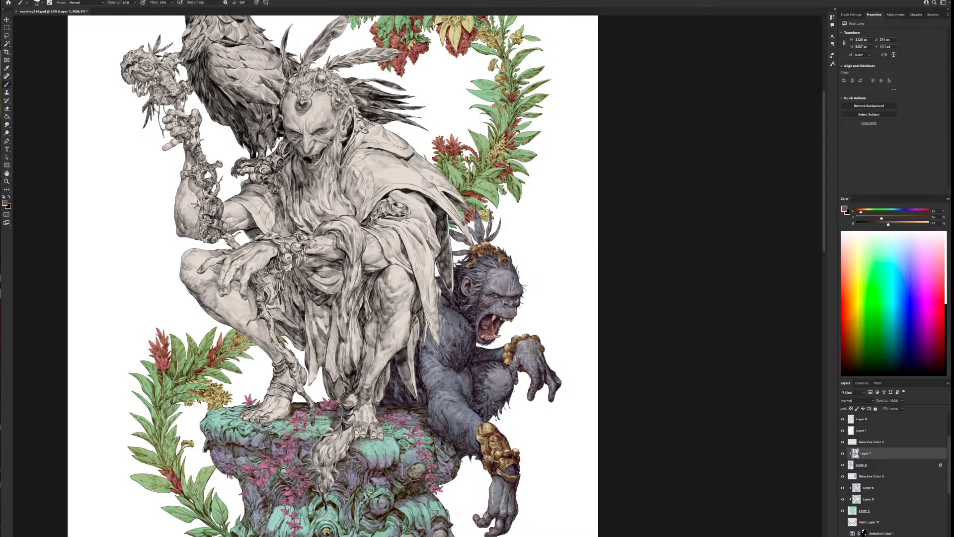
# Mix a coral red at hue 0 and colour individual beads on the ape's headband, bracelet and bracer
pyautogui.moveTo(888, 223); pyautogui.dragTo(858, 212)
pyautogui.scroll(-3, 547, 436)
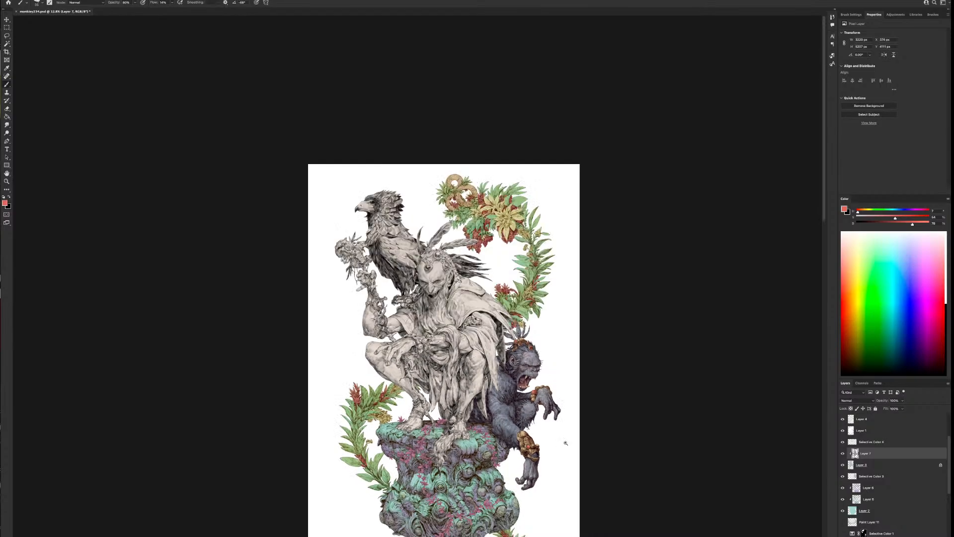
pyautogui.scroll(4, 565, 443)
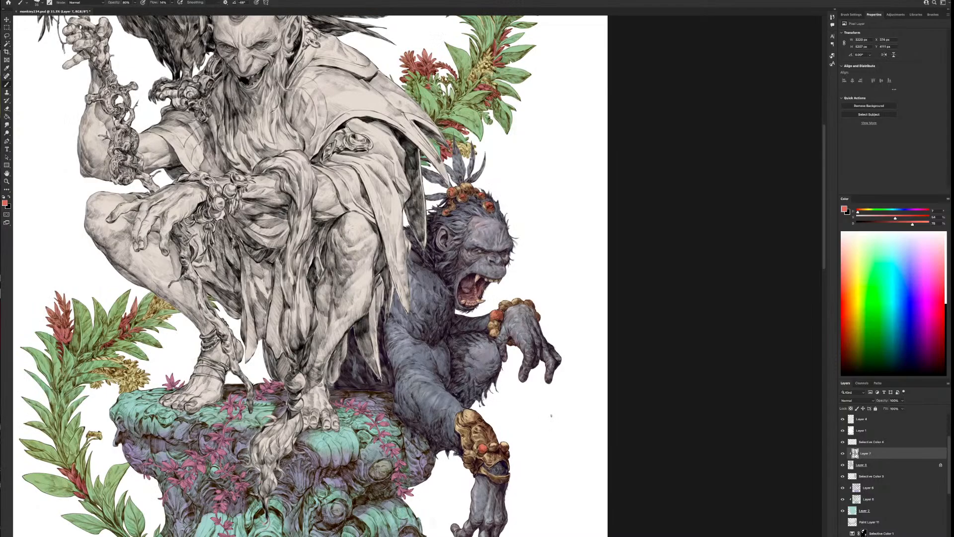
pyautogui.scroll(-1, 550, 416)
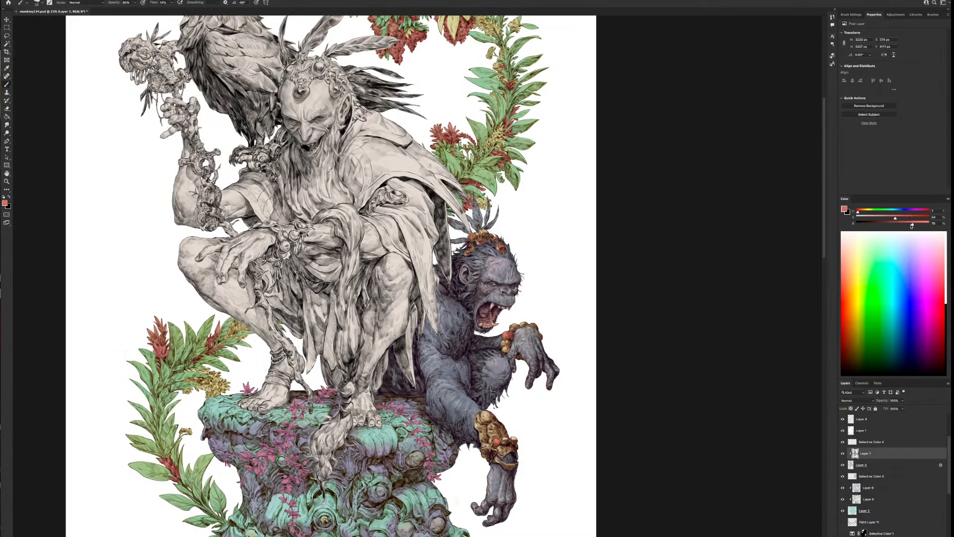
# Refine the ape's red beads with adjusted tones and a pale cream highlight colour at 100% brightness
pyautogui.moveTo(909, 226); pyautogui.dragTo(890, 219)
pyautogui.click(856, 213)
pyautogui.keyDown('alt'); pyautogui.click(506, 333); pyautogui.keyUp('alt')
pyautogui.moveTo(909, 225); pyautogui.dragTo(860, 214)
pyautogui.hotkey('ctrl', '-')
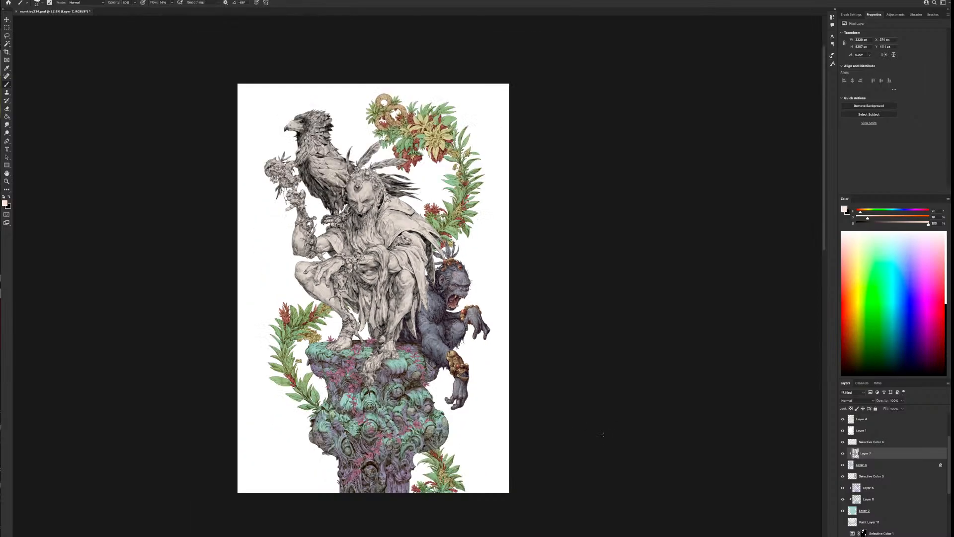
# Add a new layer directly above Layer 7, clipped to the ape's base layer, and compare the painting with it hidden
pyautogui.hotkey('ctrl', '+')
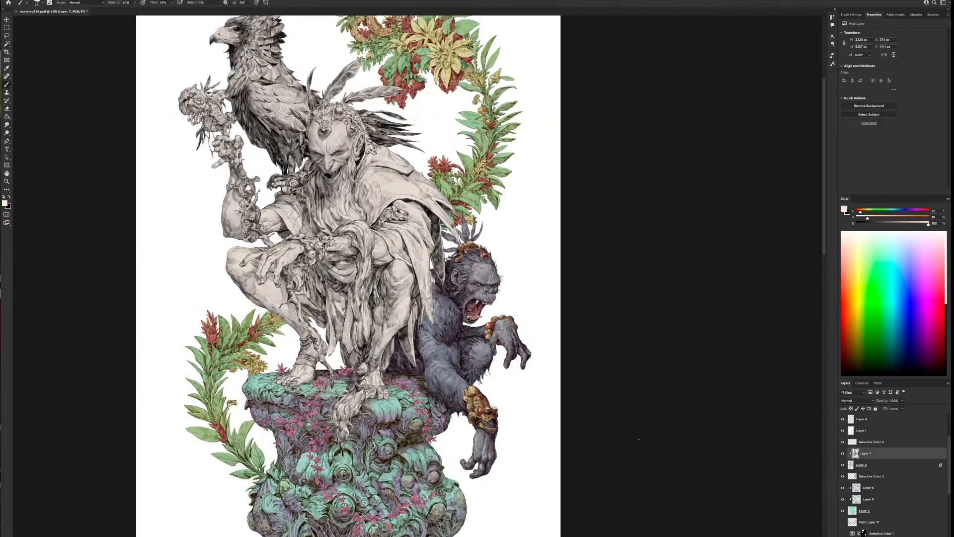
pyautogui.click(843, 453)
pyautogui.click(843, 454)
pyautogui.scroll(-3, 554, 441)
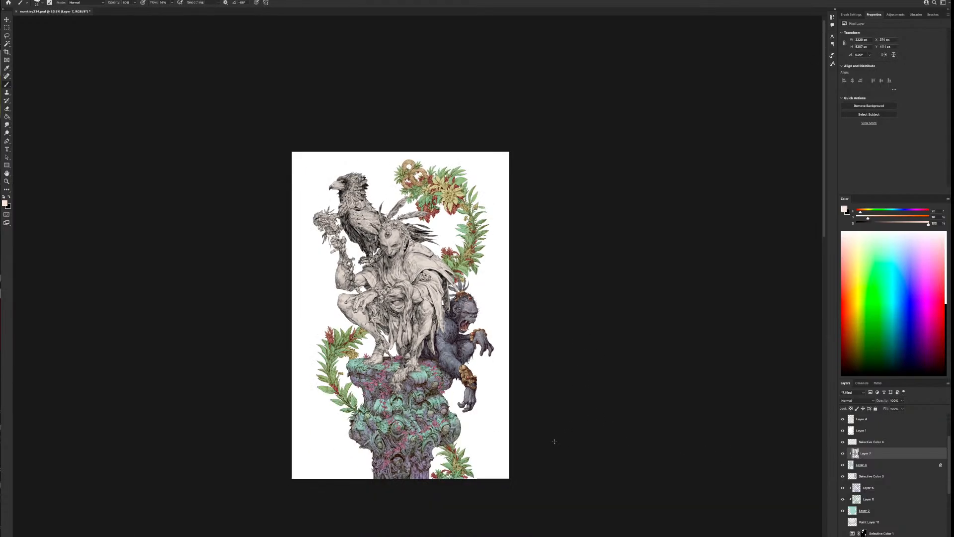
pyautogui.scroll(4, 554, 441)
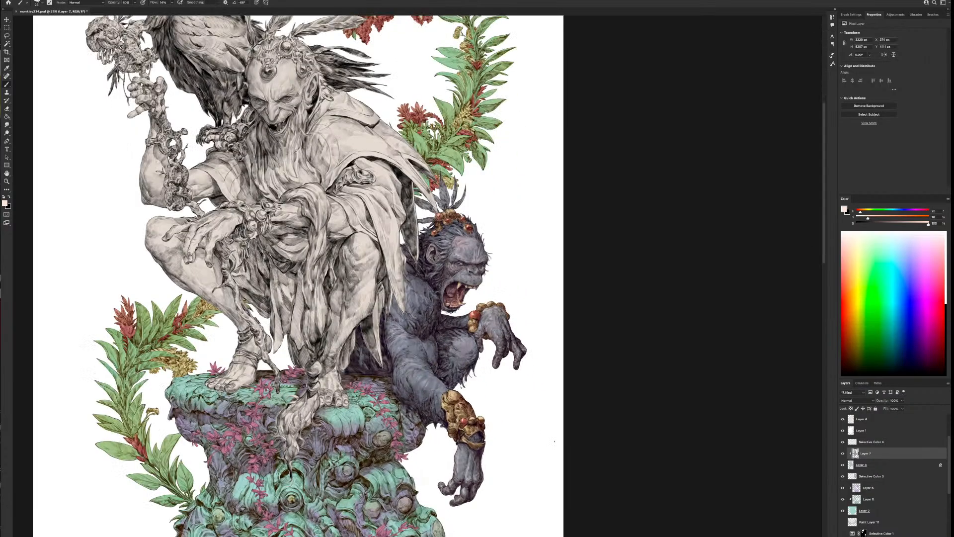
pyautogui.click(872, 464)
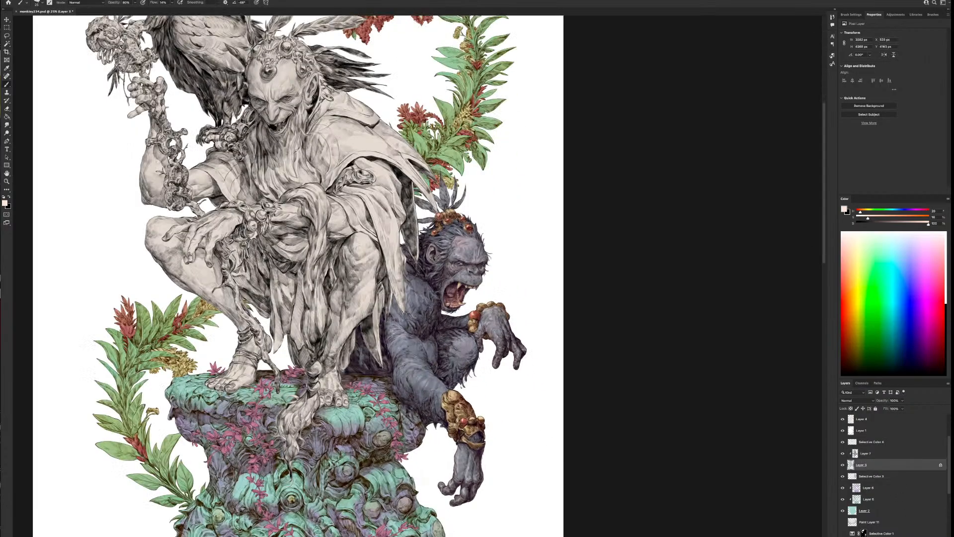
pyautogui.press('alt+shift+super+n')
pyautogui.moveTo(867, 464); pyautogui.dragTo(869, 453)
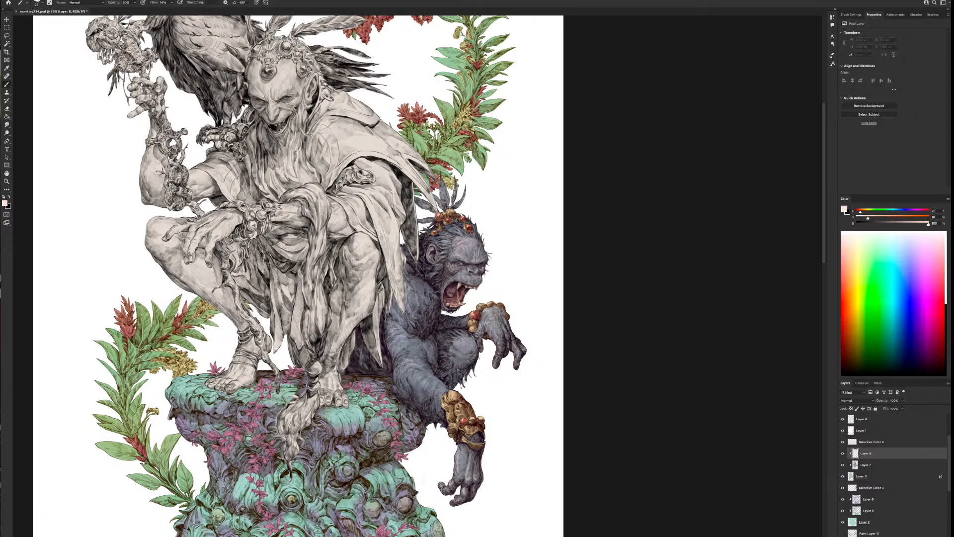
pyautogui.click(844, 453)
pyautogui.click(843, 453)
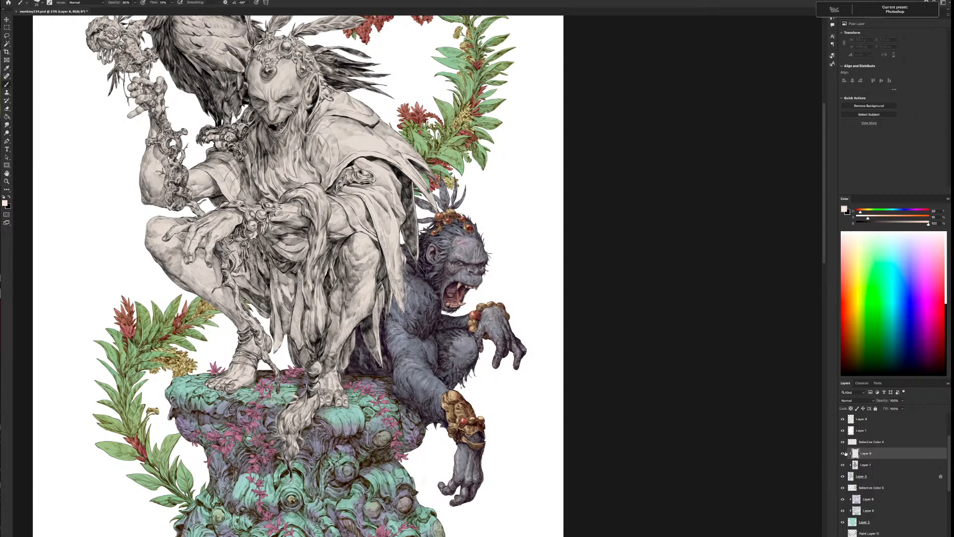
# Mix a muted purple and tint the upright feathers on the ape's headband with it
pyautogui.scroll(2, 499, 256)
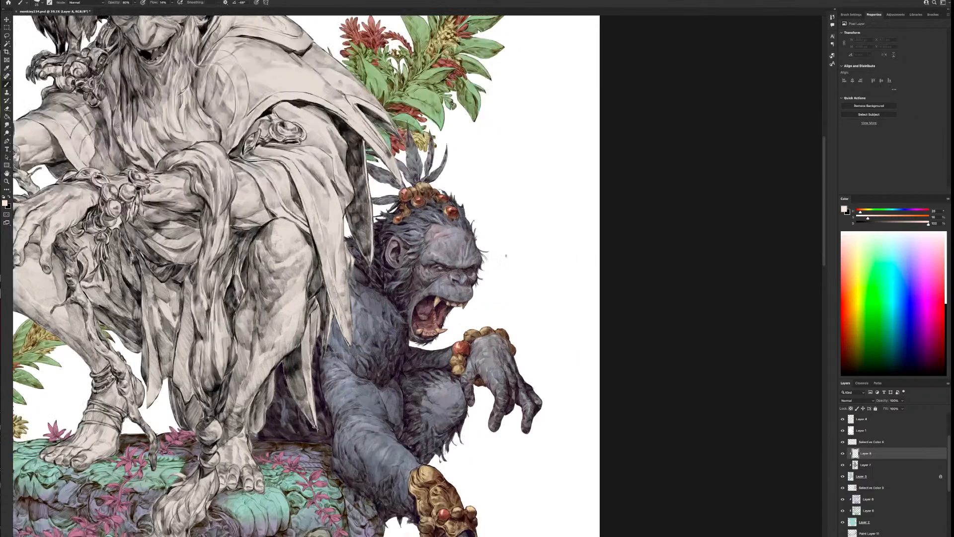
pyautogui.moveTo(503, 208); pyautogui.dragTo(568, 299)
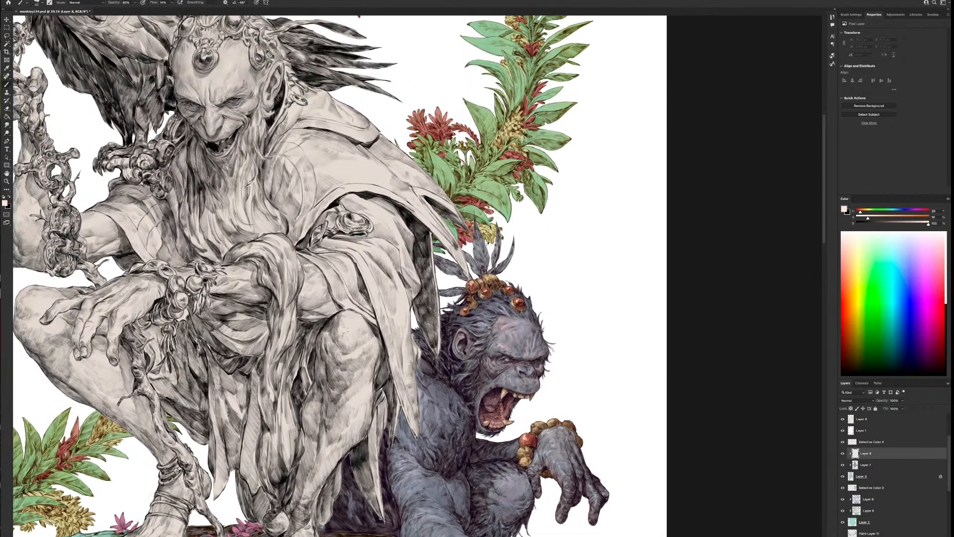
pyautogui.keyDown('alt'); pyautogui.click(481, 245); pyautogui.keyUp('alt')
pyautogui.moveTo(901, 212)
pyautogui.mouseDown()
pyautogui.moveTo(915, 212)
pyautogui.moveTo(864, 219)
pyautogui.moveTo(900, 223)
pyautogui.mouseUp()
pyautogui.click(485, 259)
pyautogui.moveTo(506, 254)
pyautogui.mouseDown()
pyautogui.moveTo(495, 267)
pyautogui.moveTo(493, 259)
pyautogui.mouseUp()
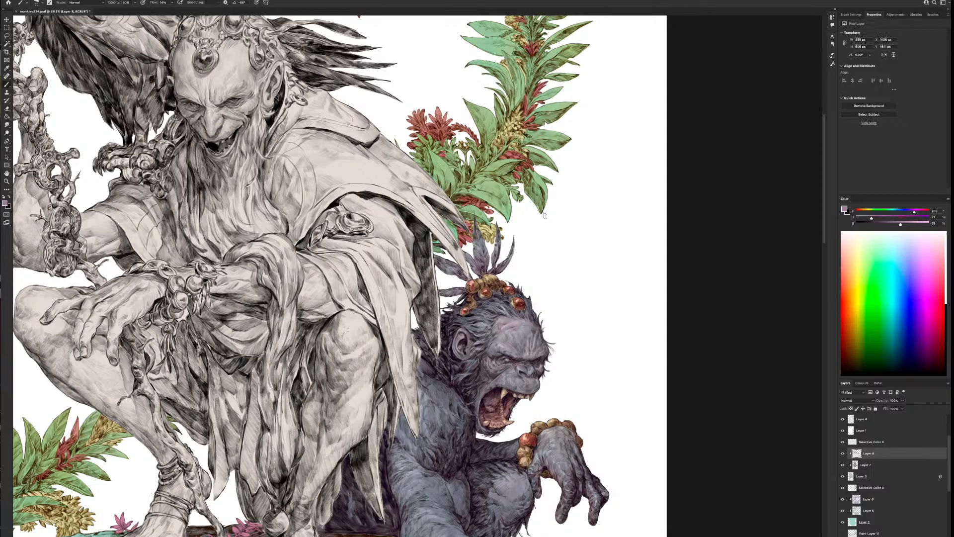
# Shift the colour to a muted red and paint it into the lower parts of the ape's headband feathers
pyautogui.hotkey('ctrl', '-')
pyautogui.hotkey('ctrl', '-')
pyautogui.hotkey('ctrl', '-')
pyautogui.keyDown('alt'); pyautogui.scroll(5, 541, 356); pyautogui.keyUp('alt')
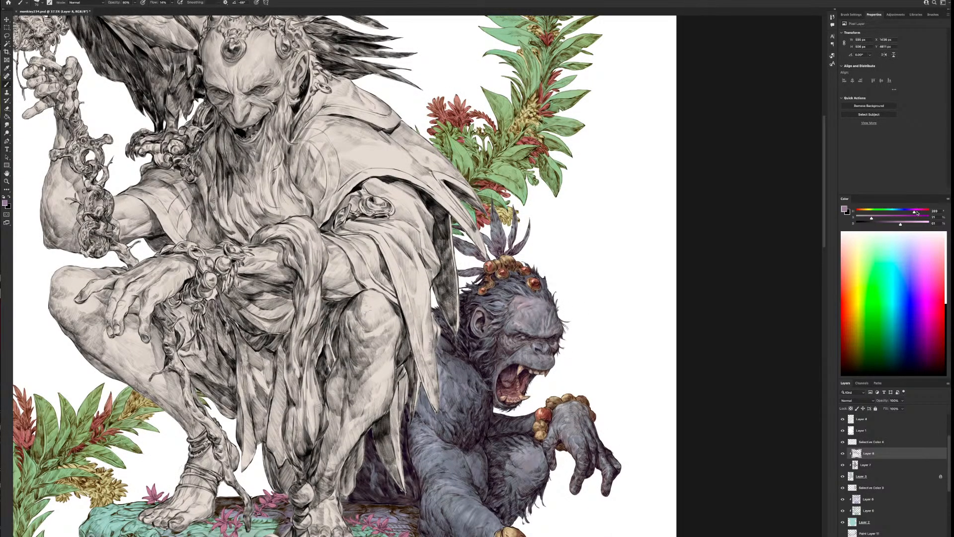
pyautogui.moveTo(914, 212); pyautogui.dragTo(892, 215)
pyautogui.moveTo(488, 253); pyautogui.dragTo(484, 257)
pyautogui.scroll(-6, 533, 356)
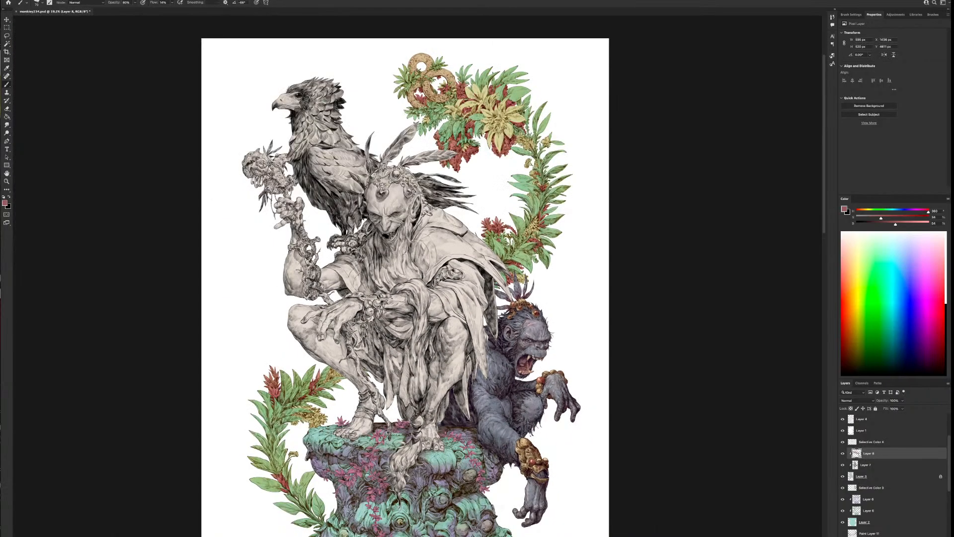
# Mix a pale yellow at hue 42, add light patches to the ape's feathers with a larger brush, and undo the last stroke
pyautogui.scroll(6, 533, 355)
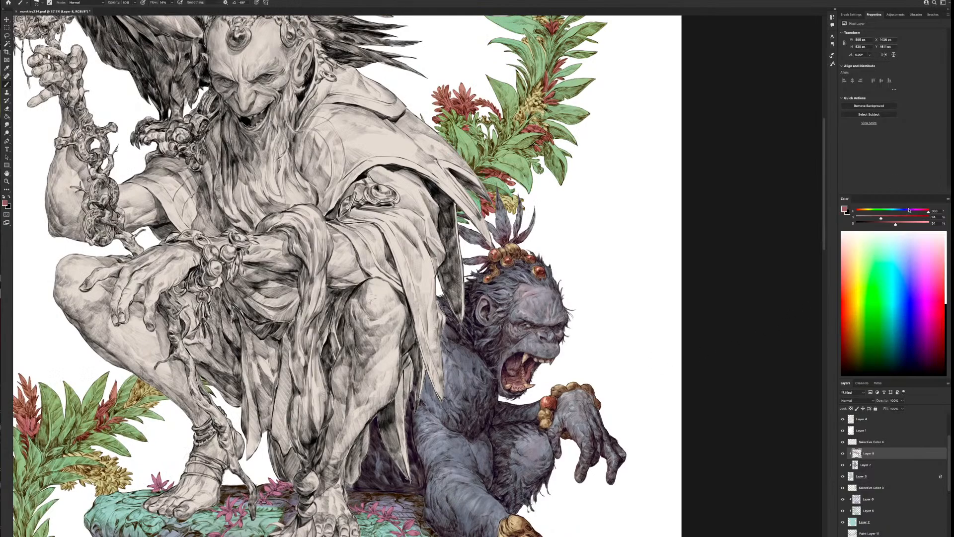
pyautogui.click(865, 211)
pyautogui.moveTo(895, 224); pyautogui.dragTo(918, 223)
pyautogui.press(']')
pyautogui.press(']')
pyautogui.moveTo(496, 201); pyautogui.dragTo(497, 214)
pyautogui.press('super+z')
# Mix a light blue-grey and add small light touches to the ape's eye
pyautogui.scroll(-5, 563, 200)
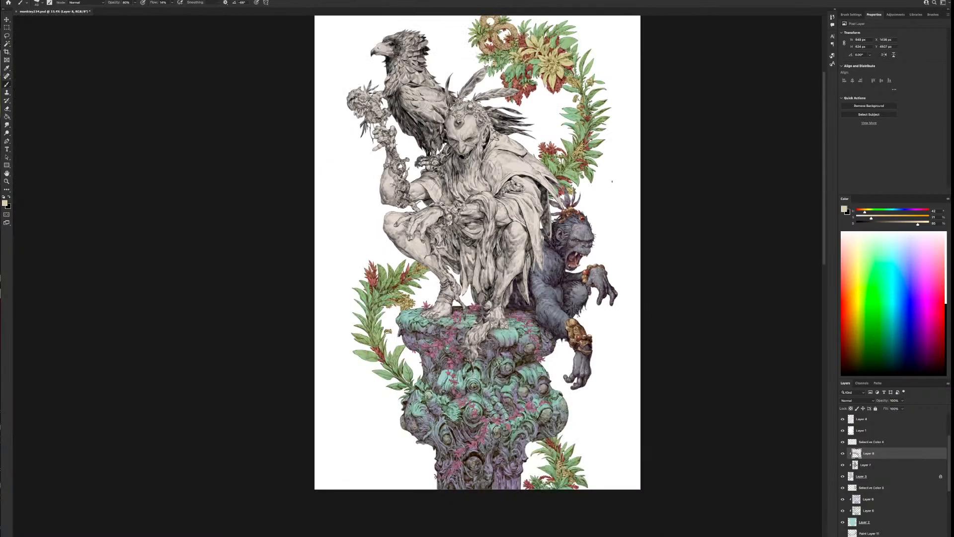
pyautogui.scroll(-2, 612, 182)
pyautogui.scroll(4, 612, 182)
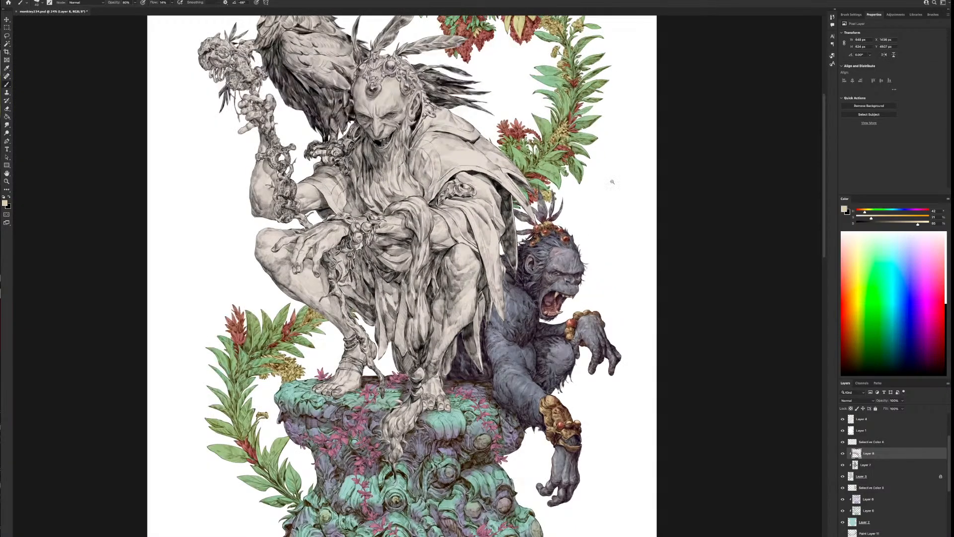
pyautogui.scroll(4, 606, 357)
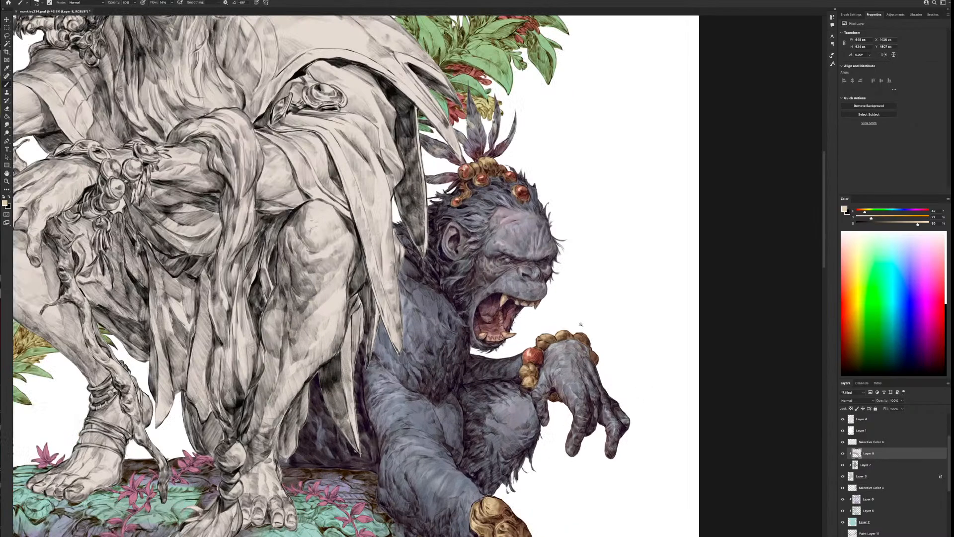
pyautogui.scroll(2, 563, 254)
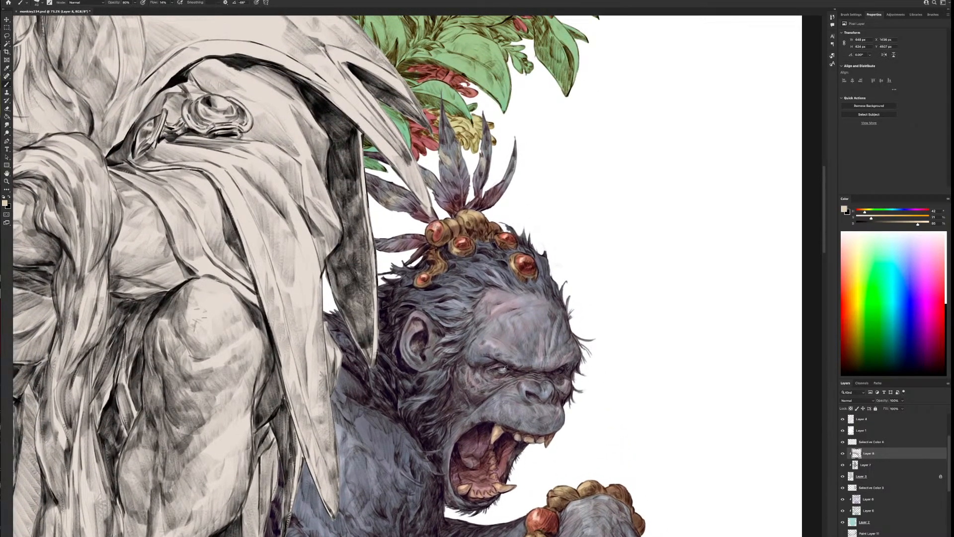
pyautogui.keyDown('alt'); pyautogui.click(506, 368); pyautogui.keyUp('alt')
pyautogui.moveTo(868, 219); pyautogui.dragTo(899, 212)
pyautogui.moveTo(498, 369); pyautogui.dragTo(503, 370)
pyautogui.keyDown('alt'); pyautogui.click(633, 384); pyautogui.keyUp('alt')
# Paint white highlights around the ape's nose, upper lip and upper teeth, and enlarge the brush
pyautogui.scroll(-4, 569, 452)
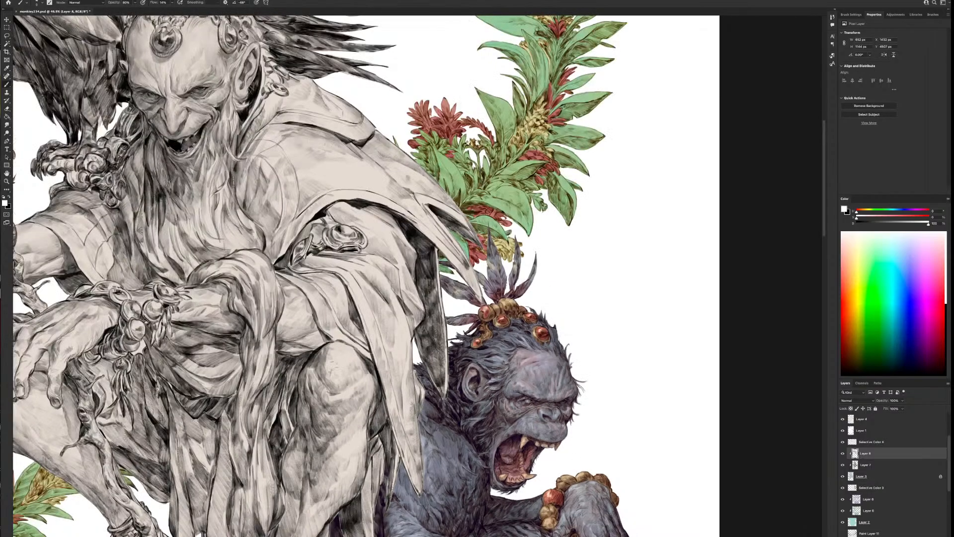
pyautogui.scroll(-1, 571, 452)
pyautogui.scroll(5, 571, 452)
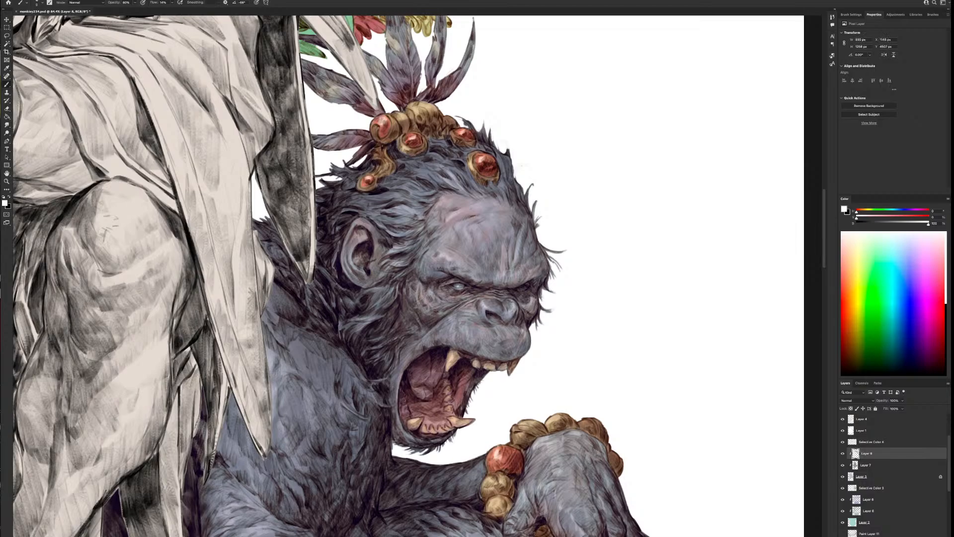
pyautogui.moveTo(460, 315); pyautogui.dragTo(470, 345)
pyautogui.press(']')
pyautogui.press(']')
pyautogui.press(']')
# Add white highlights to the ape's lower teeth and tongue
pyautogui.scroll(-6, 520, 198)
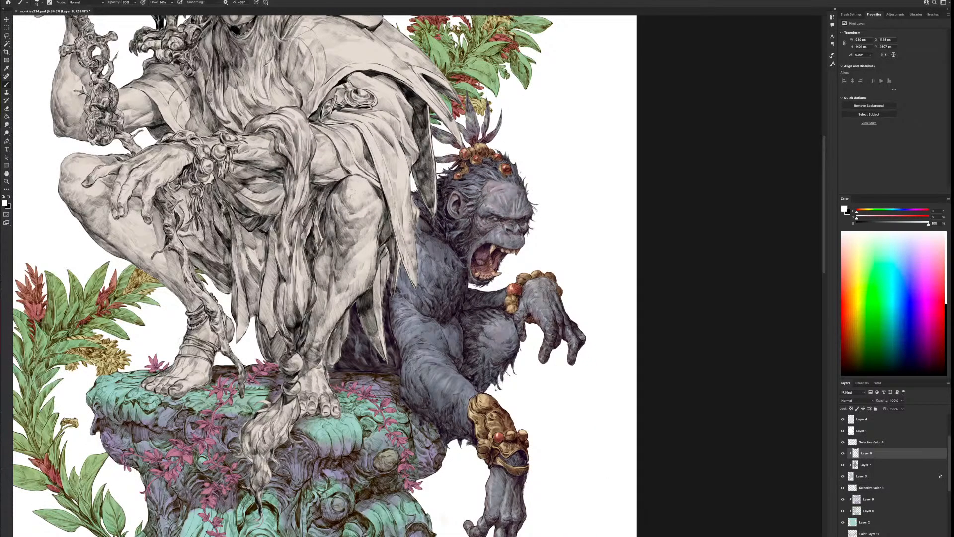
pyautogui.scroll(-2, 522, 189)
pyautogui.scroll(5, 520, 171)
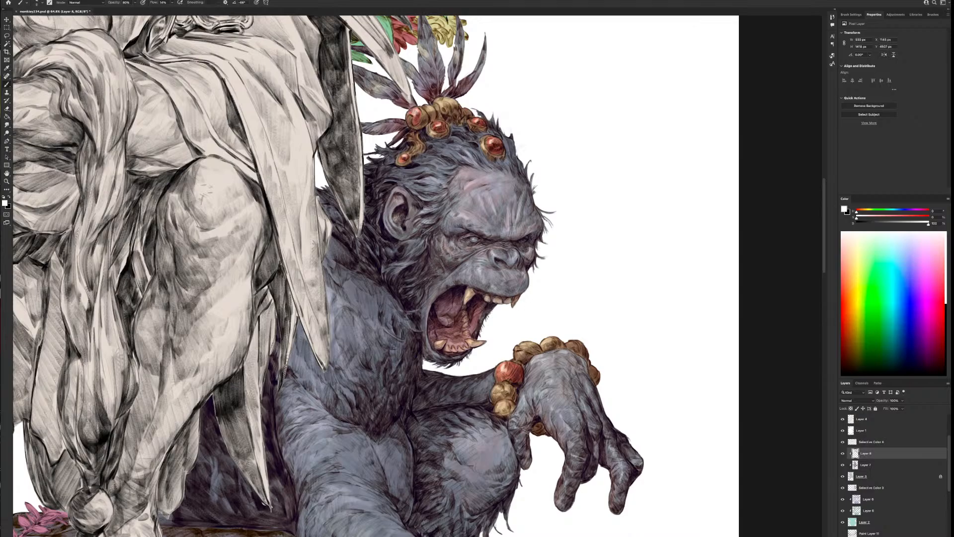
pyautogui.moveTo(461, 342); pyautogui.dragTo(452, 343)
# Switch the brush to the washy painter preset and flip the canvas view horizontally
pyautogui.scroll(-2, 520, 390)
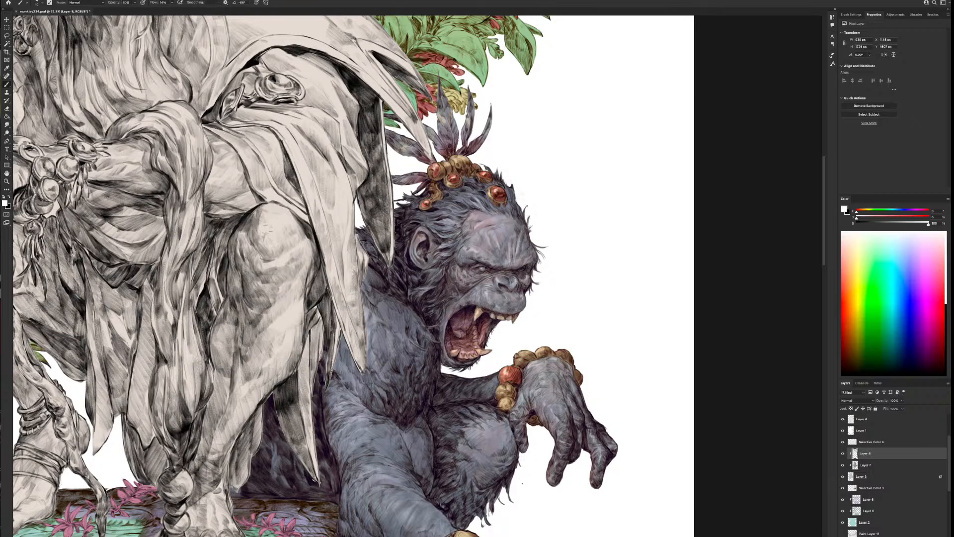
pyautogui.scroll(-2, 574, 470)
pyautogui.moveTo(600, 496); pyautogui.dragTo(543, 375)
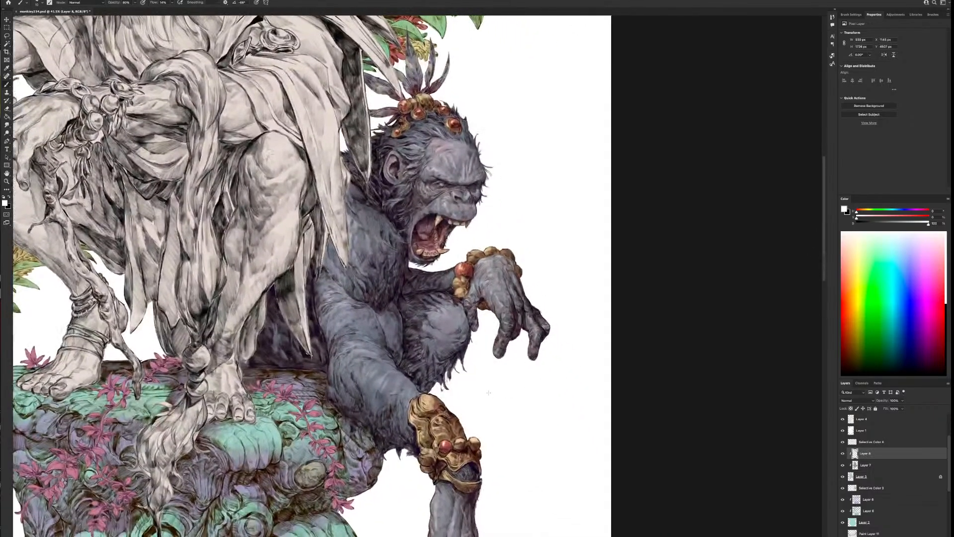
pyautogui.rightClick(488, 403)
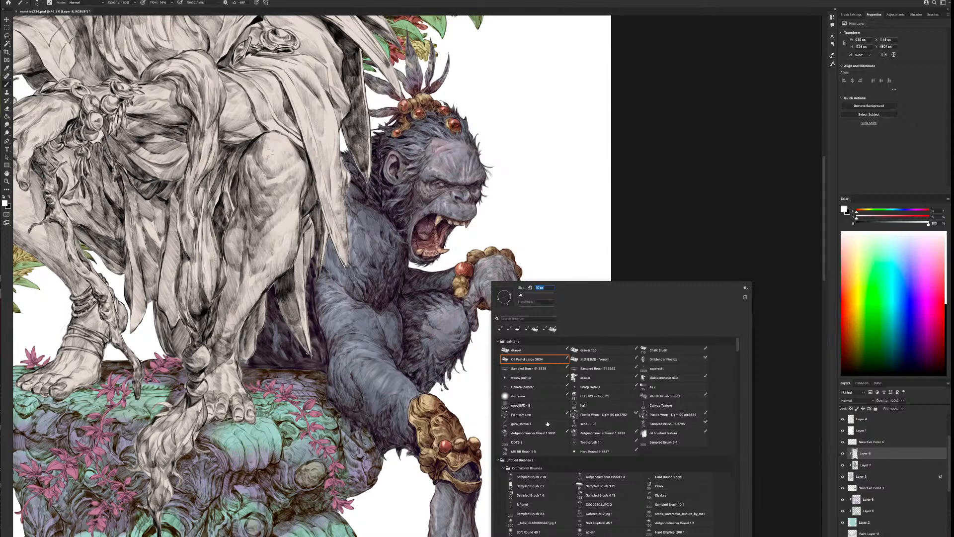
pyautogui.click(531, 379)
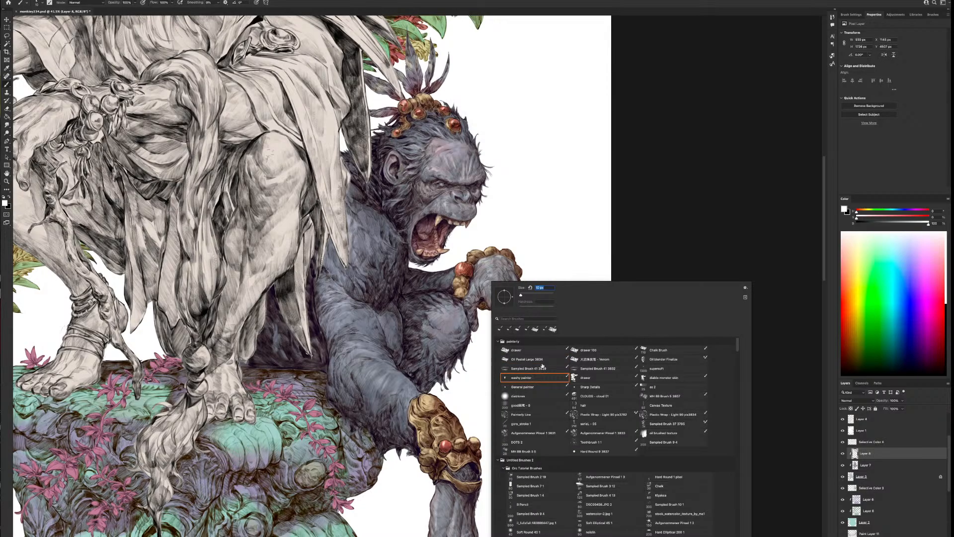
pyautogui.press('Return')
pyautogui.click(75, 2)
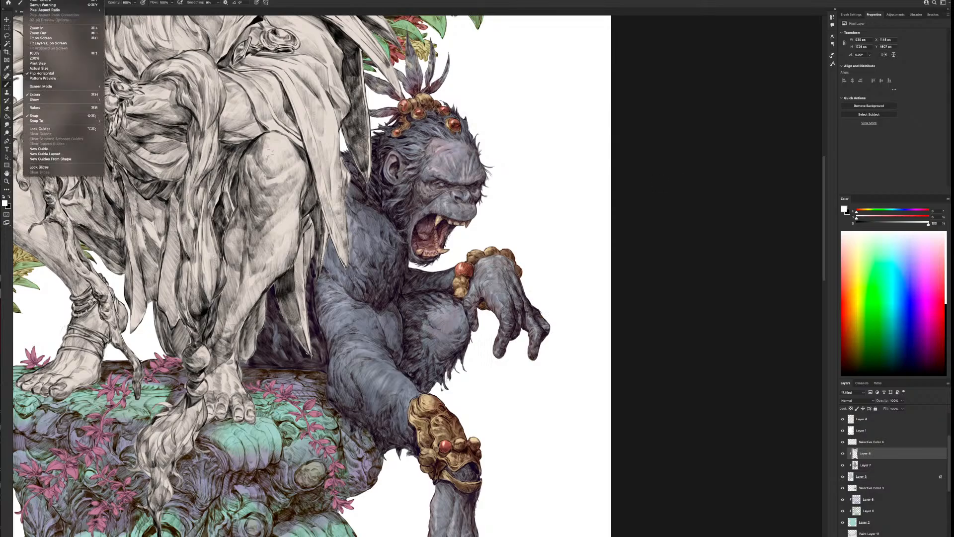
pyautogui.click(49, 73)
# Change the brush to the Oil Pastel Large preset
pyautogui.rightClick(436, 235)
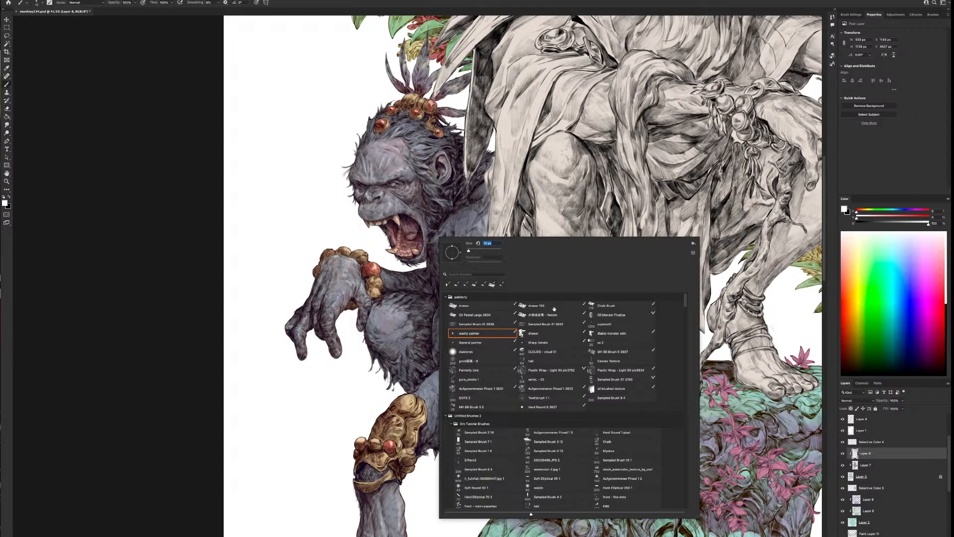
pyautogui.click(482, 317)
pyautogui.press('Return')
pyautogui.moveTo(525, 432); pyautogui.dragTo(619, 501)
# Create another clipped layer above the ape's highlight layer and set its blend mode to Multiply
pyautogui.scroll(-1, 618, 501)
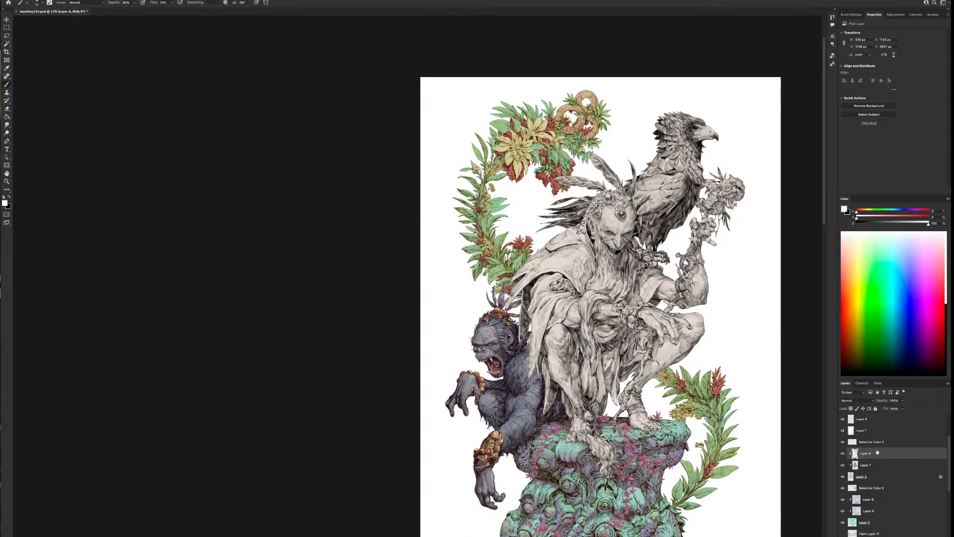
pyautogui.click(869, 464)
pyautogui.click(917, 535)
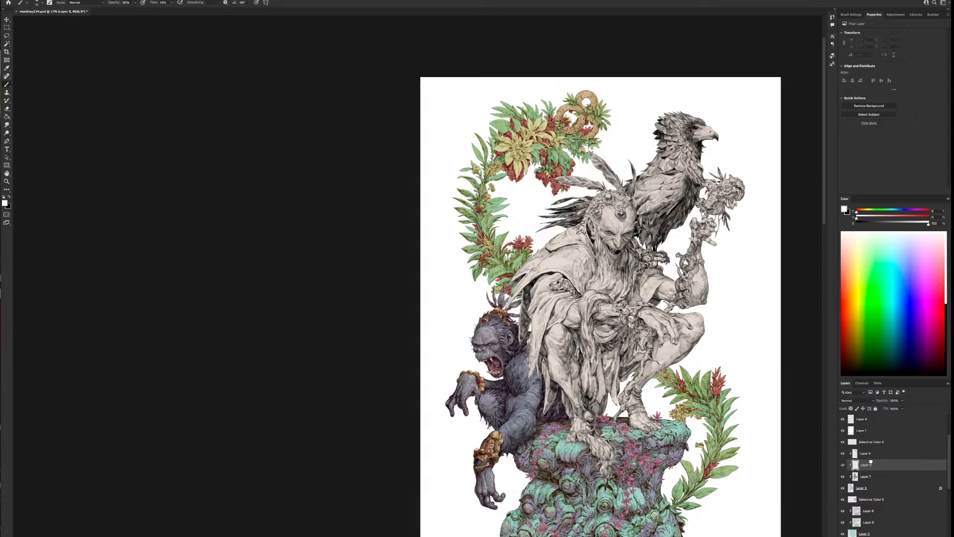
pyautogui.moveTo(871, 462); pyautogui.dragTo(870, 449)
pyautogui.click(856, 400)
pyautogui.click(851, 419)
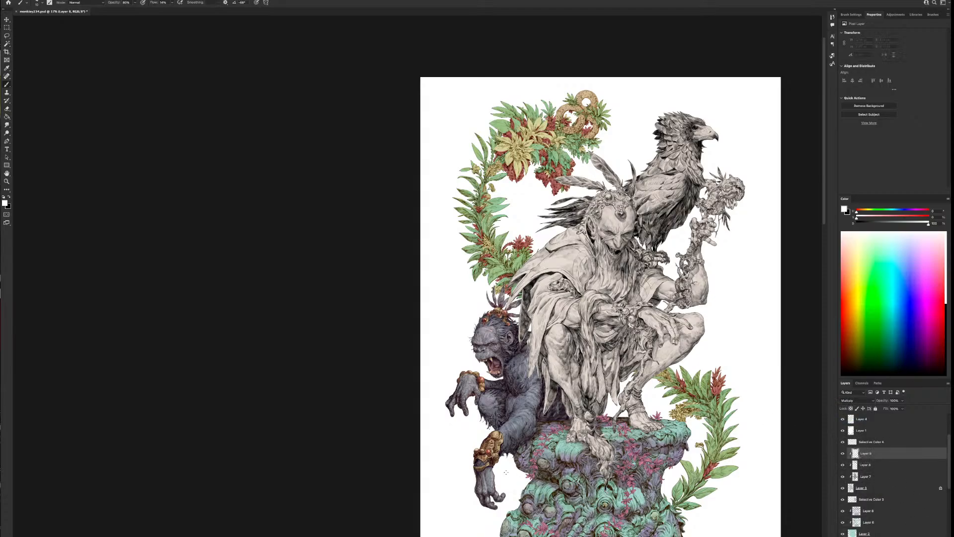
# Try shading the ape's neck with pale blue tones on the Multiply layer and undo the strokes
pyautogui.scroll(3, 546, 348)
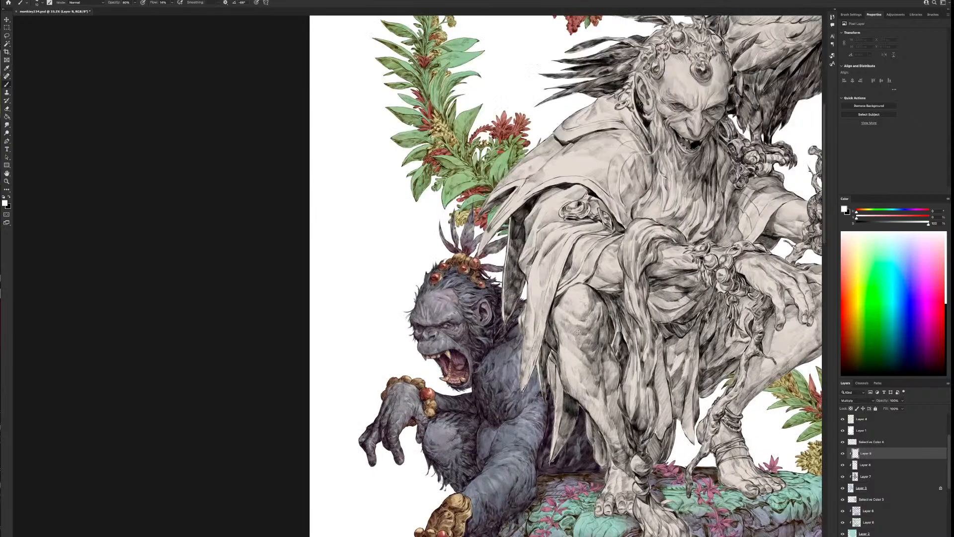
pyautogui.click(900, 212)
pyautogui.moveTo(872, 218); pyautogui.dragTo(921, 224)
pyautogui.moveTo(493, 352); pyautogui.dragTo(484, 371)
pyautogui.press('super+z')
pyautogui.moveTo(874, 218); pyautogui.dragTo(866, 218)
pyautogui.moveTo(497, 359); pyautogui.dragTo(495, 382)
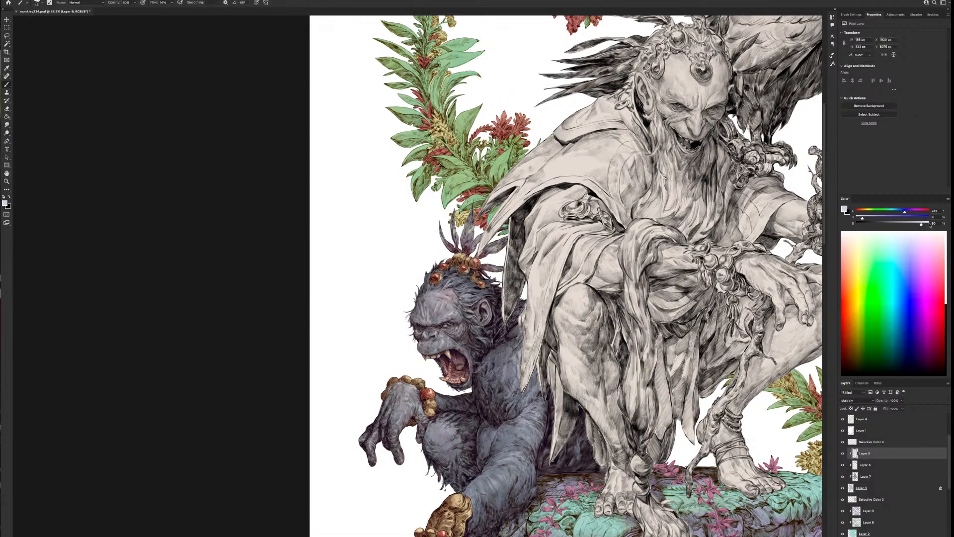
pyautogui.press('super+z')
# Mix a slightly darker blue-grey, undo a test stroke on the neck, and shade the ape's nose and upper lip
pyautogui.moveTo(905, 212); pyautogui.dragTo(913, 224)
pyautogui.moveTo(496, 360); pyautogui.dragTo(489, 381)
pyautogui.press('super+z')
pyautogui.moveTo(454, 339); pyautogui.dragTo(606, 368)
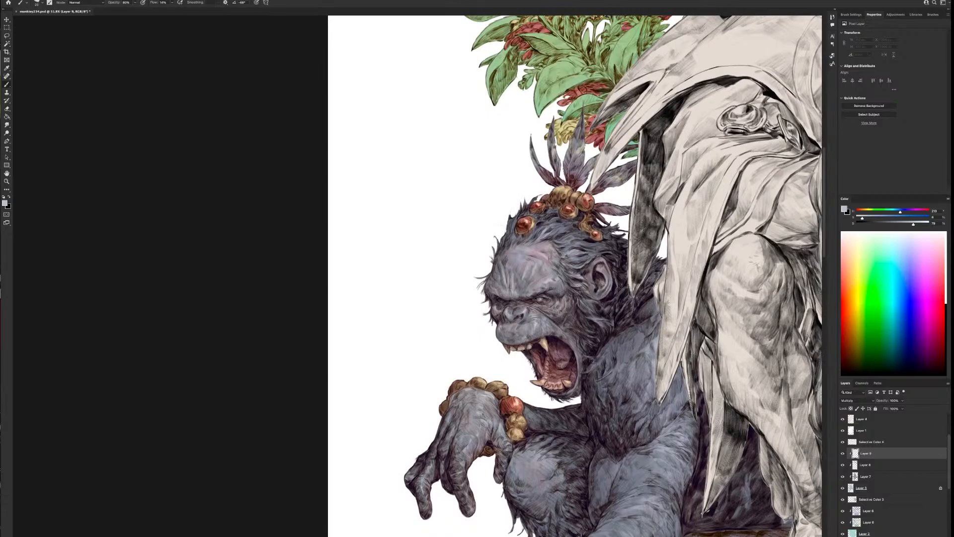
pyautogui.moveTo(519, 316)
pyautogui.mouseDown()
pyautogui.moveTo(507, 318)
pyautogui.moveTo(516, 315)
pyautogui.mouseUp()
pyautogui.moveTo(501, 323); pyautogui.dragTo(518, 343)
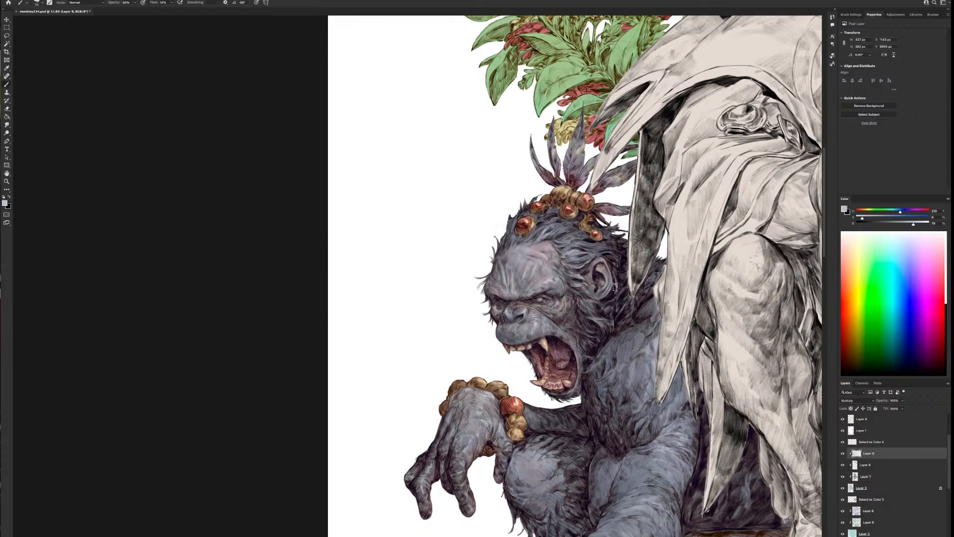
# Shade the ape's brow and forehead with the blue-grey, using a smaller brush for the brow and a larger one above
pyautogui.press('[')
pyautogui.press('[')
pyautogui.press('[')
pyautogui.moveTo(502, 301); pyautogui.dragTo(494, 316)
pyautogui.press(']')
pyautogui.press(']')
pyautogui.press(']')
pyautogui.press(']')
pyautogui.press(']')
pyautogui.moveTo(498, 267)
pyautogui.mouseDown()
pyautogui.moveTo(499, 283)
pyautogui.moveTo(491, 280)
pyautogui.moveTo(504, 300)
pyautogui.moveTo(509, 263)
pyautogui.moveTo(518, 291)
pyautogui.moveTo(527, 289)
pyautogui.mouseUp()
pyautogui.press('[')
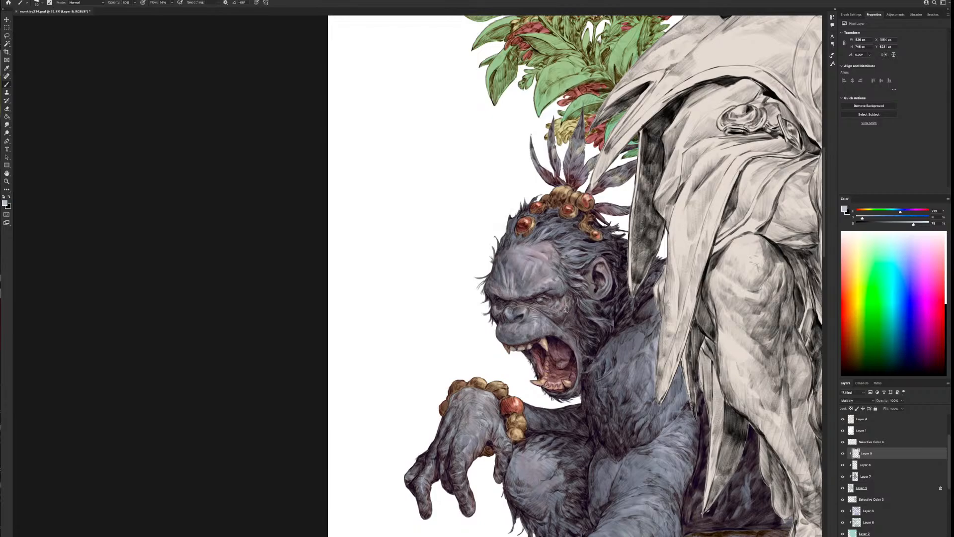
# Shade the ape's cheek and the area around its open mouth with the blue-grey, using a smaller brush near the mouth
pyautogui.moveTo(570, 306); pyautogui.dragTo(567, 328)
pyautogui.press('[')
pyautogui.press('[')
pyautogui.press('[')
pyautogui.scroll(-2, 614, 281)
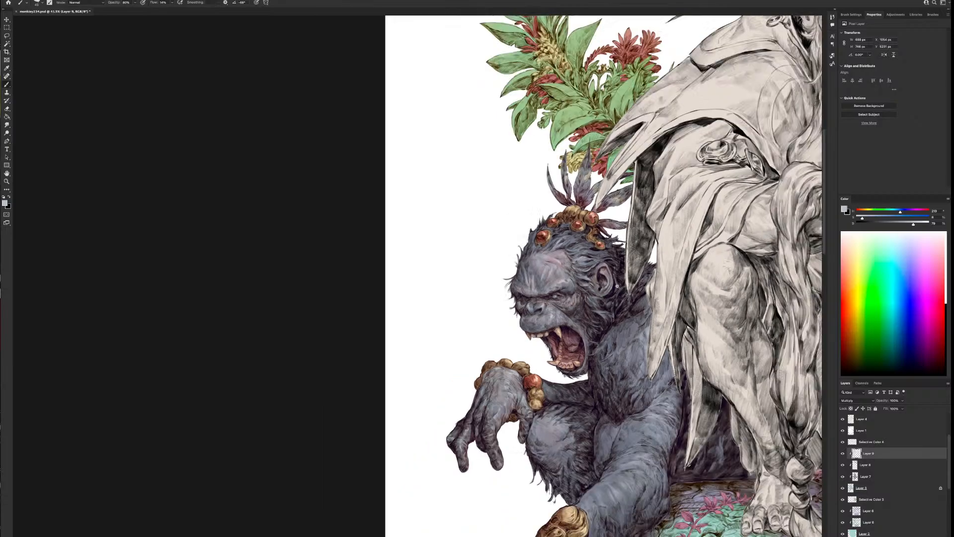
pyautogui.moveTo(572, 338)
pyautogui.mouseDown()
pyautogui.moveTo(577, 345)
pyautogui.moveTo(562, 349)
pyautogui.moveTo(547, 340)
pyautogui.moveTo(555, 331)
pyautogui.mouseUp()
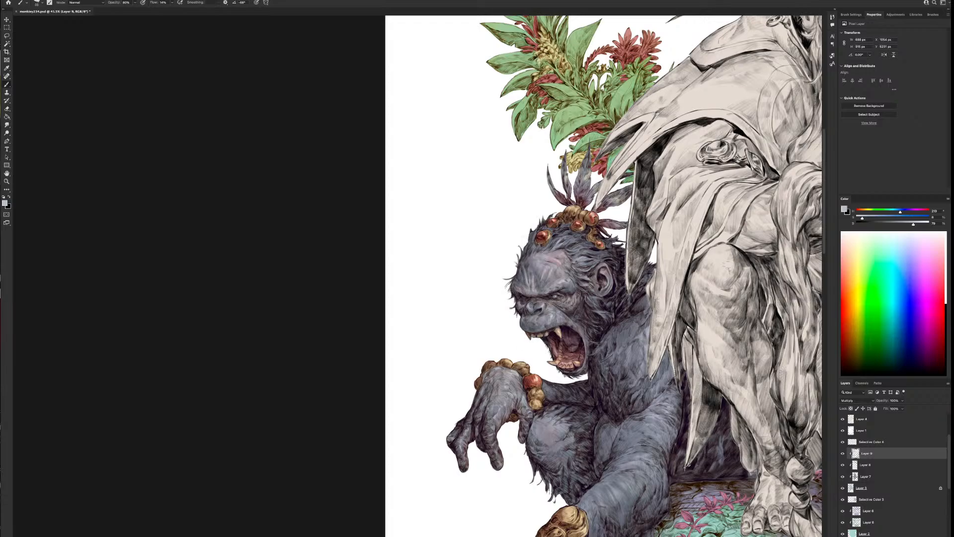
# Shade the ape's lower jaw and neck up to below the ear with the blue-grey, varying the brush size
pyautogui.moveTo(578, 342)
pyautogui.mouseDown()
pyautogui.moveTo(581, 366)
pyautogui.moveTo(569, 377)
pyautogui.moveTo(598, 370)
pyautogui.mouseUp()
pyautogui.press('[')
pyautogui.press(']')
pyautogui.press(']')
pyautogui.moveTo(598, 328); pyautogui.dragTo(609, 304)
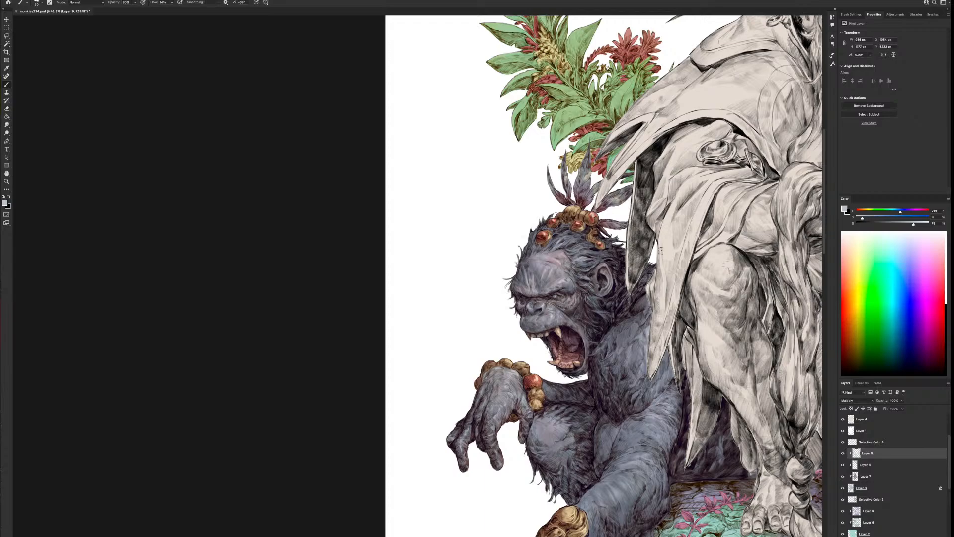
pyautogui.press(']')
pyautogui.press(']')
pyautogui.press(']')
pyautogui.press(']')
pyautogui.press(']')
pyautogui.press(']')
pyautogui.press(']')
pyautogui.press(']')
pyautogui.press(']')
pyautogui.moveTo(594, 350); pyautogui.dragTo(591, 342)
pyautogui.press('[')
pyautogui.press('[')
pyautogui.press('[')
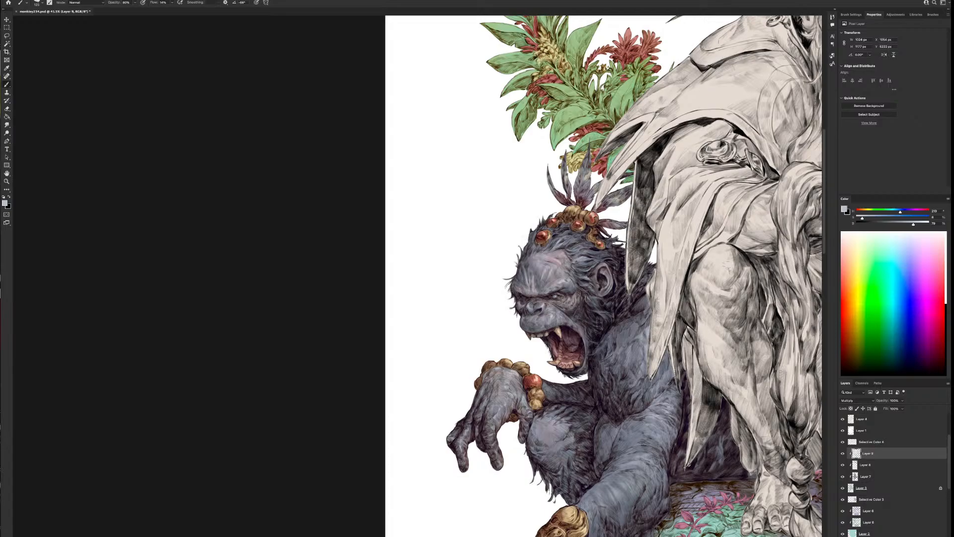
# Shade the hair and beaded headdress on the ape's head and the area beside its ear with a smaller brush
pyautogui.press('[')
pyautogui.press('[')
pyautogui.press('[')
pyautogui.press('[')
pyautogui.moveTo(611, 299)
pyautogui.mouseDown()
pyautogui.moveTo(532, 282)
pyautogui.moveTo(527, 289)
pyautogui.mouseUp()
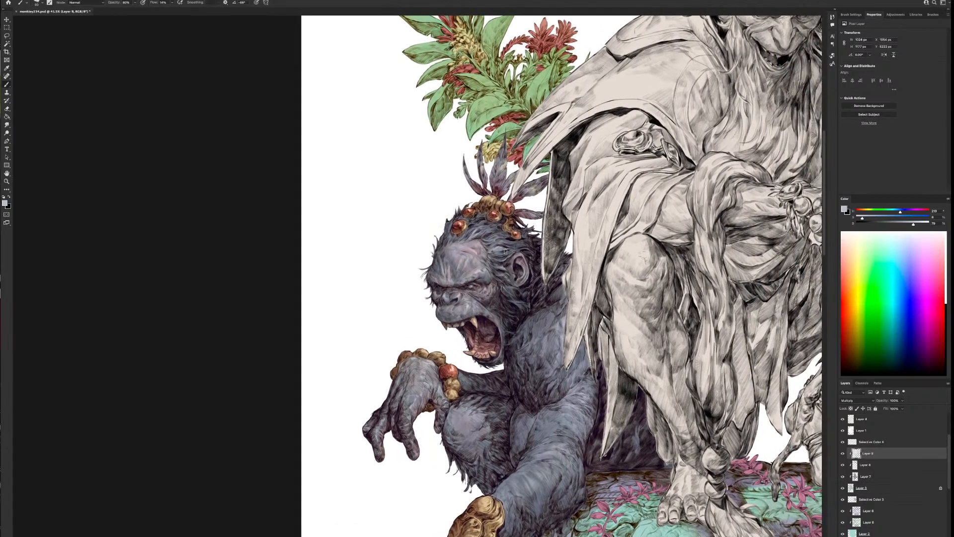
pyautogui.moveTo(447, 230); pyautogui.dragTo(495, 205)
pyautogui.press(']')
pyautogui.press(']')
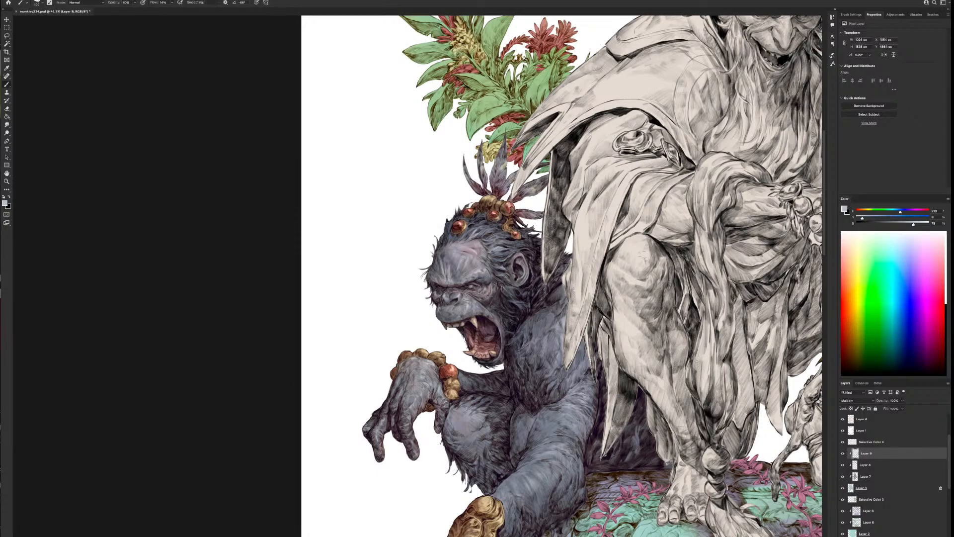
pyautogui.press('[')
pyautogui.moveTo(514, 246)
pyautogui.mouseDown()
pyautogui.moveTo(506, 239)
pyautogui.moveTo(485, 247)
pyautogui.mouseUp()
# Shade the ape's chest and the furry underside of its thigh with a larger blue-grey brush
pyautogui.scroll(-1, 592, 423)
pyautogui.moveTo(592, 422); pyautogui.dragTo(547, 345)
pyautogui.press(']')
pyautogui.press(']')
pyautogui.press(']')
pyautogui.press(']')
pyautogui.press(']')
pyautogui.press(']')
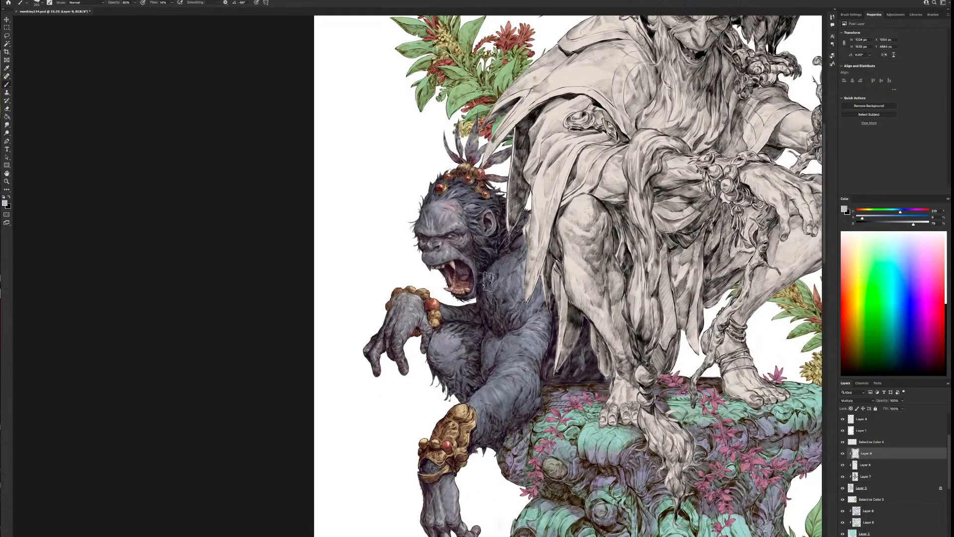
pyautogui.moveTo(488, 282)
pyautogui.mouseDown()
pyautogui.moveTo(499, 324)
pyautogui.moveTo(510, 316)
pyautogui.moveTo(501, 298)
pyautogui.moveTo(507, 317)
pyautogui.moveTo(537, 306)
pyautogui.moveTo(491, 330)
pyautogui.moveTo(480, 378)
pyautogui.moveTo(508, 328)
pyautogui.moveTo(488, 374)
pyautogui.moveTo(489, 346)
pyautogui.moveTo(474, 325)
pyautogui.moveTo(461, 326)
pyautogui.moveTo(462, 313)
pyautogui.moveTo(435, 315)
pyautogui.moveTo(468, 320)
pyautogui.moveTo(468, 386)
pyautogui.mouseUp()
# Shade the ape's raised hand from the beaded wrist to the fingers with a smaller brush
pyautogui.press('[')
pyautogui.press('[')
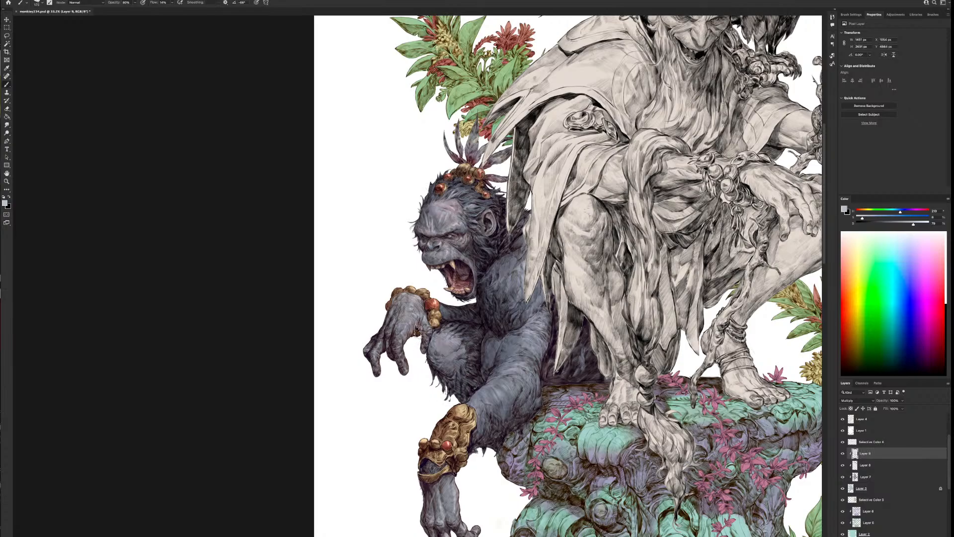
pyautogui.moveTo(418, 329)
pyautogui.mouseDown()
pyautogui.moveTo(421, 338)
pyautogui.moveTo(392, 305)
pyautogui.moveTo(385, 334)
pyautogui.moveTo(396, 376)
pyautogui.moveTo(368, 334)
pyautogui.moveTo(364, 349)
pyautogui.moveTo(406, 285)
pyautogui.moveTo(391, 335)
pyautogui.mouseUp()
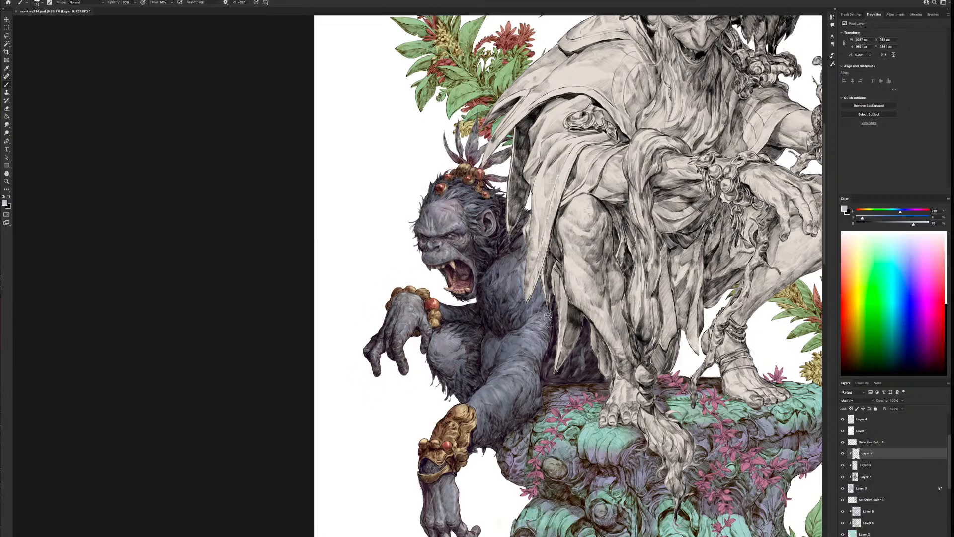
# Shade the underside of the ape's supporting arm and its lower hand with the blue-grey
pyautogui.moveTo(515, 429); pyautogui.dragTo(510, 385)
pyautogui.press(']')
pyautogui.press(']')
pyautogui.moveTo(423, 476)
pyautogui.mouseDown()
pyautogui.moveTo(452, 486)
pyautogui.moveTo(449, 515)
pyautogui.moveTo(429, 492)
pyautogui.mouseUp()
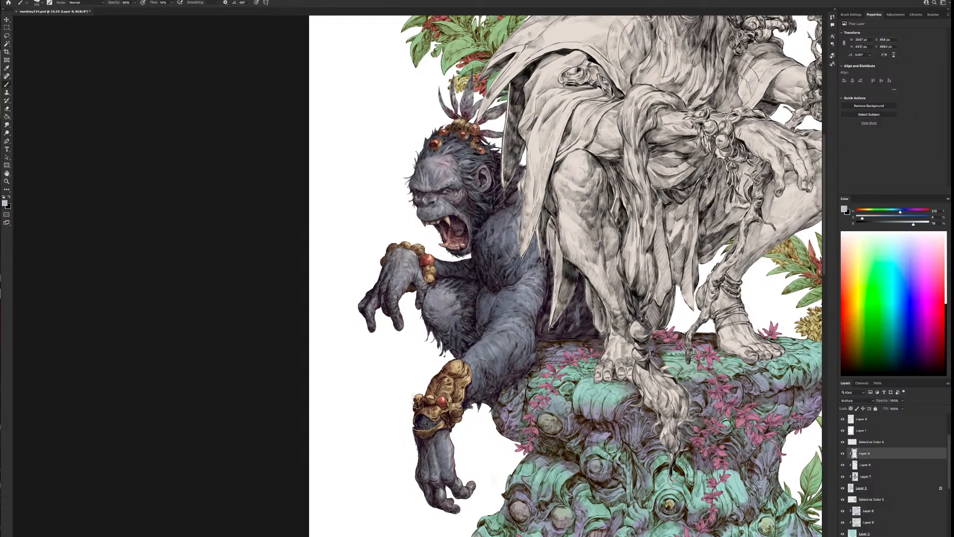
pyautogui.press(']')
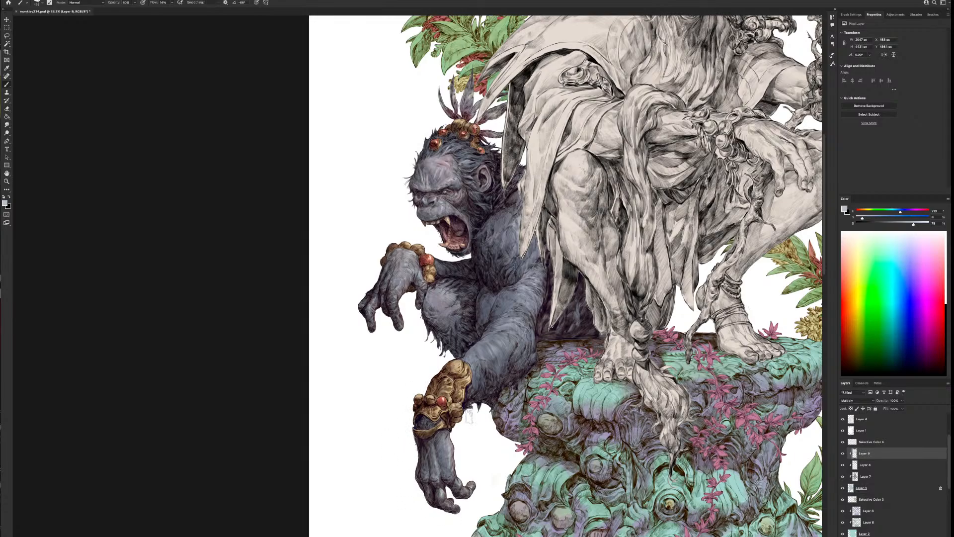
pyautogui.moveTo(535, 365); pyautogui.dragTo(533, 373)
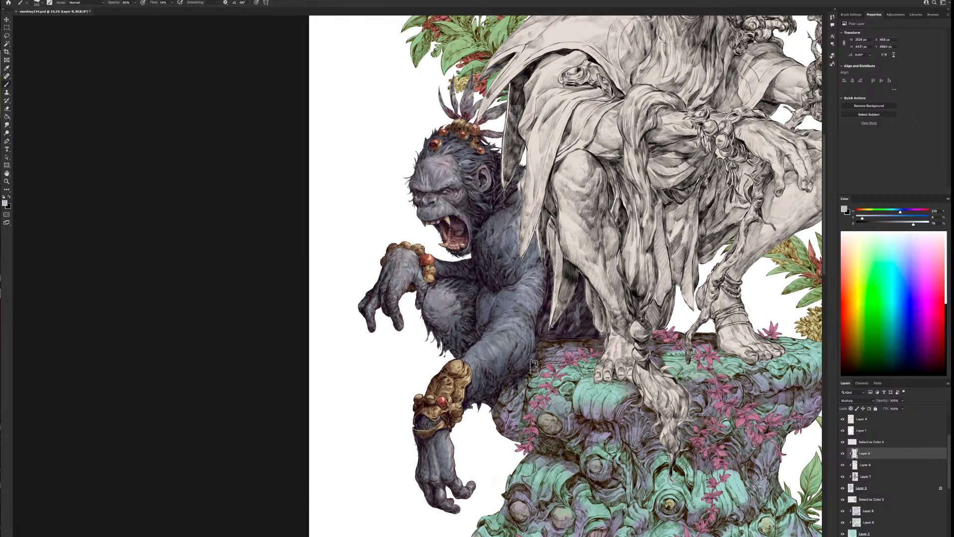
# Shade the ape's body behind the seated figure's cloak with a larger blue-grey brush
pyautogui.press(']')
pyautogui.press(']')
pyautogui.press(']')
pyautogui.moveTo(572, 314); pyautogui.dragTo(545, 342)
pyautogui.moveTo(570, 278)
pyautogui.mouseDown()
pyautogui.moveTo(580, 279)
pyautogui.moveTo(516, 314)
pyautogui.mouseUp()
pyautogui.press('[')
pyautogui.press('[')
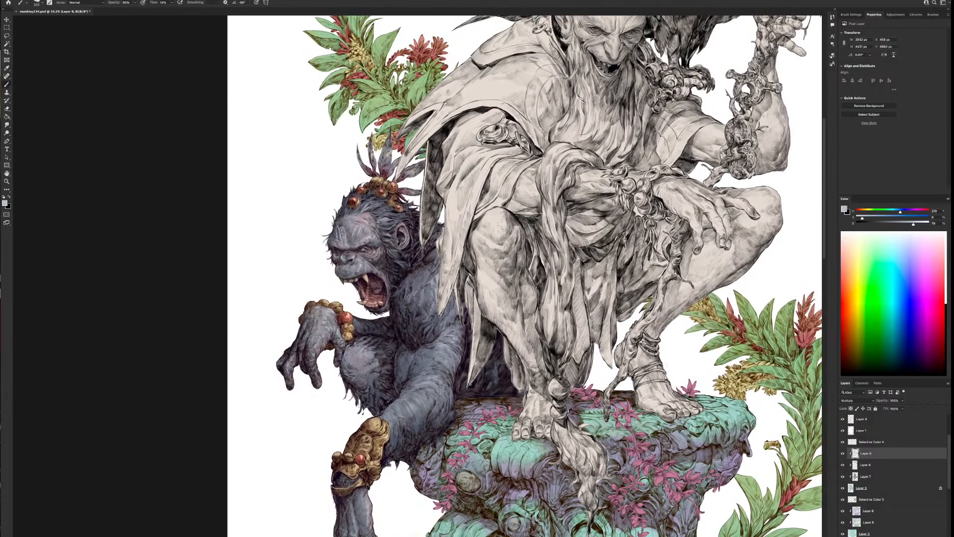
pyautogui.press('[')
pyautogui.scroll(-3, 478, 168)
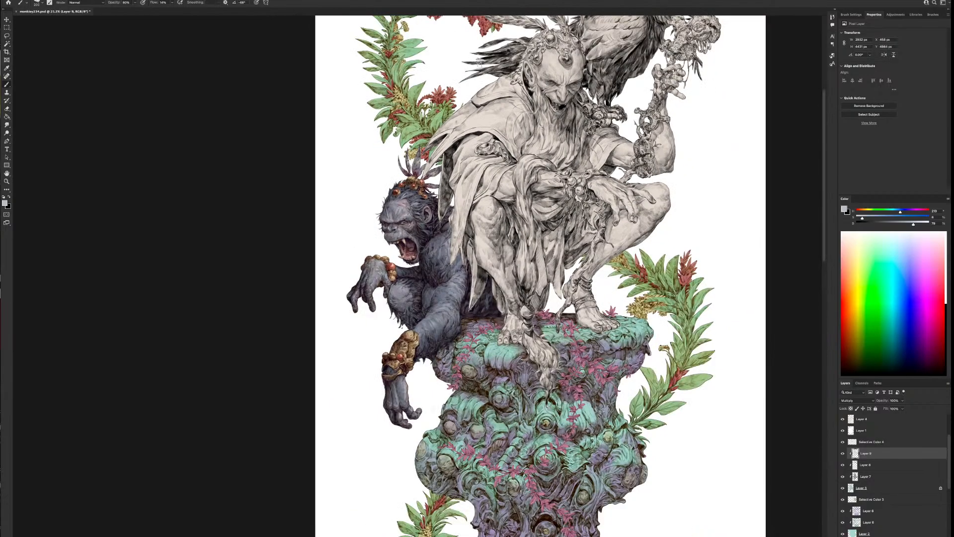
# Flip the canvas view horizontally and compare the ape with and without the Multiply shading layer
pyautogui.click(30, 0)
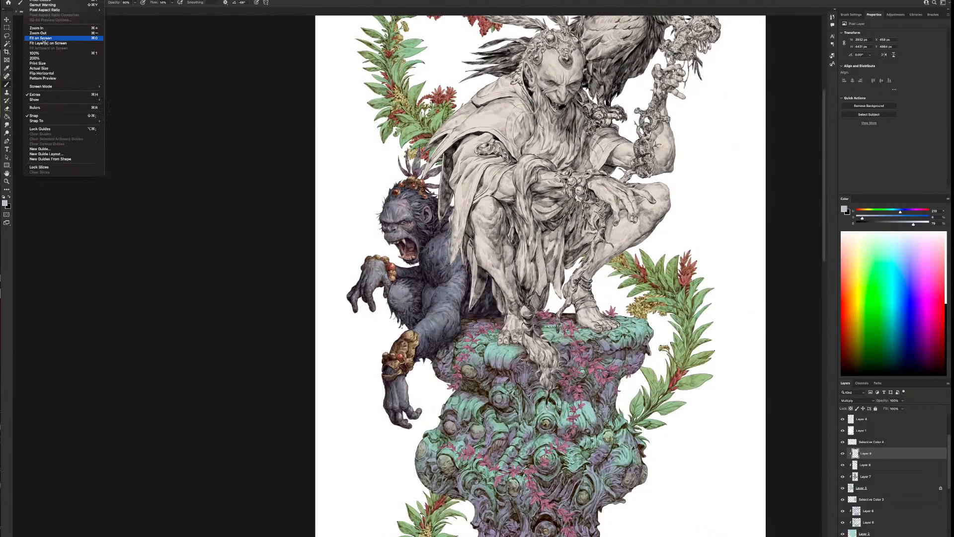
pyautogui.click(49, 73)
pyautogui.scroll(2, 566, 318)
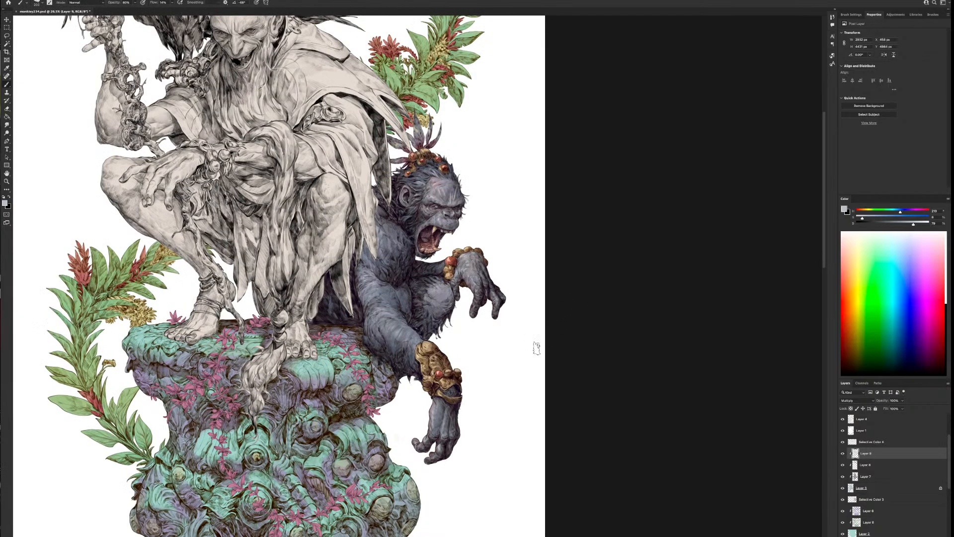
pyautogui.click(843, 453)
pyautogui.click(842, 453)
# Create a new clipped layer above the ape's Multiply layer and set its blend mode to Soft Light
pyautogui.hotkey('ctrl', 'shift', 'alt', 'n')
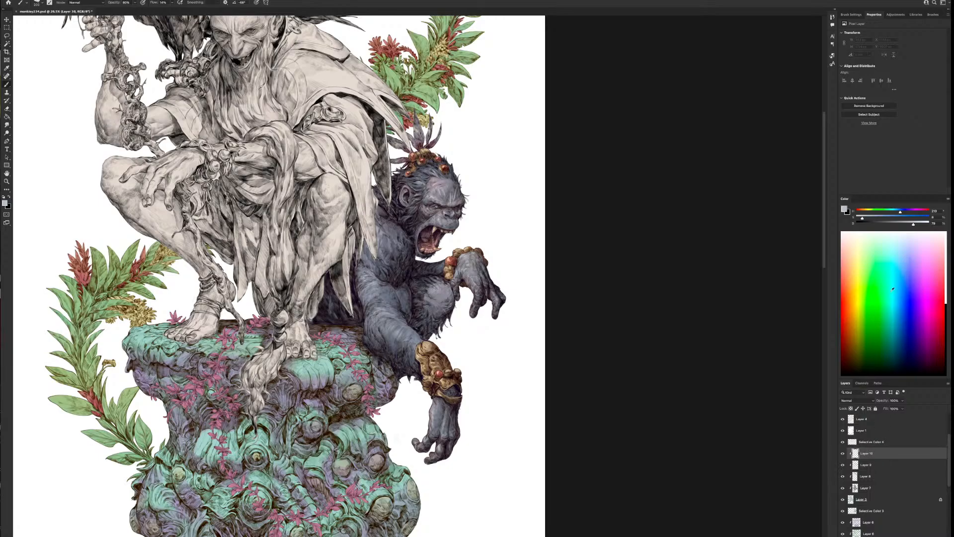
pyautogui.click(856, 400)
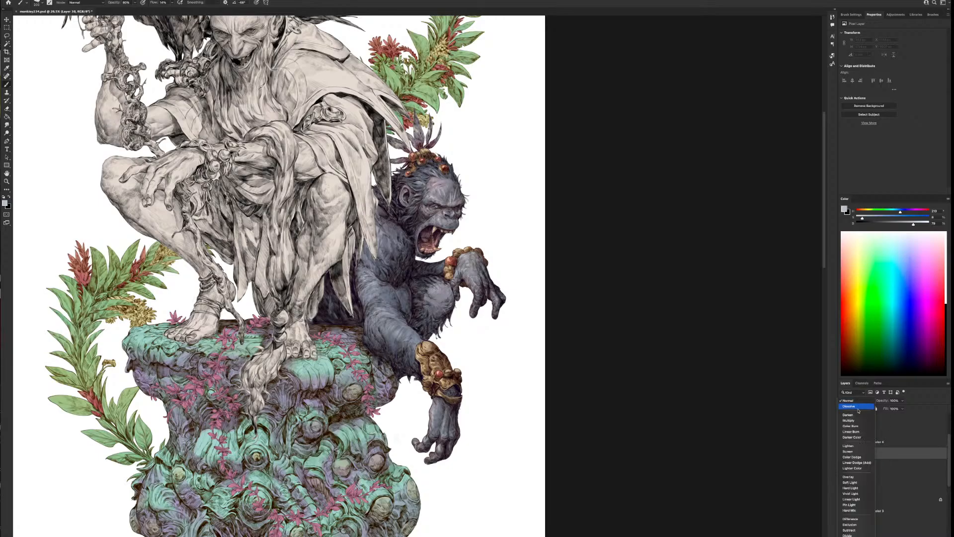
pyautogui.click(856, 480)
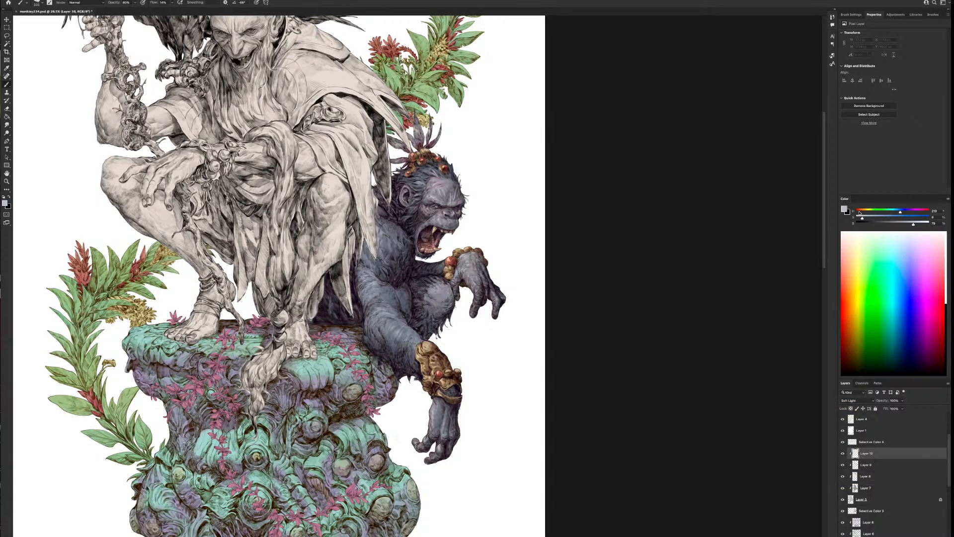
# Mix a muted reddish brown and tint the ape's muzzle, brow and shoulder on the Soft Light layer
pyautogui.moveTo(866, 219); pyautogui.dragTo(894, 218)
pyautogui.click(879, 225)
pyautogui.moveTo(454, 228)
pyautogui.mouseDown()
pyautogui.moveTo(434, 215)
pyautogui.moveTo(414, 238)
pyautogui.moveTo(436, 216)
pyautogui.moveTo(421, 214)
pyautogui.moveTo(425, 232)
pyautogui.moveTo(451, 214)
pyautogui.mouseUp()
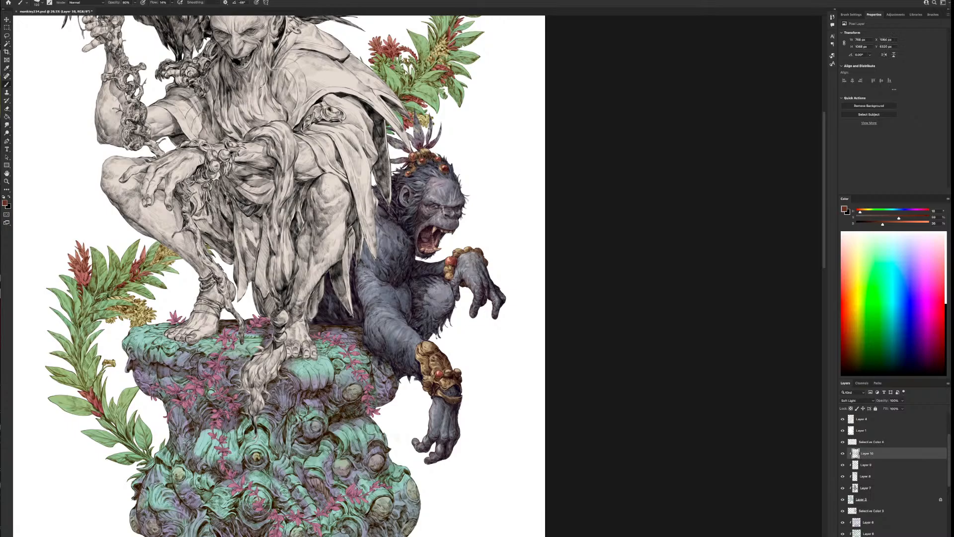
pyautogui.moveTo(466, 190)
pyautogui.mouseDown()
pyautogui.moveTo(442, 199)
pyautogui.moveTo(466, 192)
pyautogui.mouseUp()
pyautogui.moveTo(426, 237)
pyautogui.mouseDown()
pyautogui.moveTo(438, 232)
pyautogui.moveTo(437, 248)
pyautogui.moveTo(409, 237)
pyautogui.moveTo(380, 261)
pyautogui.mouseUp()
# Tint the ape's ear, head hair and headdress feathers with the reddish brown, adjusting the brush size between areas
pyautogui.press(']')
pyautogui.press(']')
pyautogui.press(']')
pyautogui.press('[')
pyautogui.press('[')
pyautogui.moveTo(411, 194); pyautogui.dragTo(405, 203)
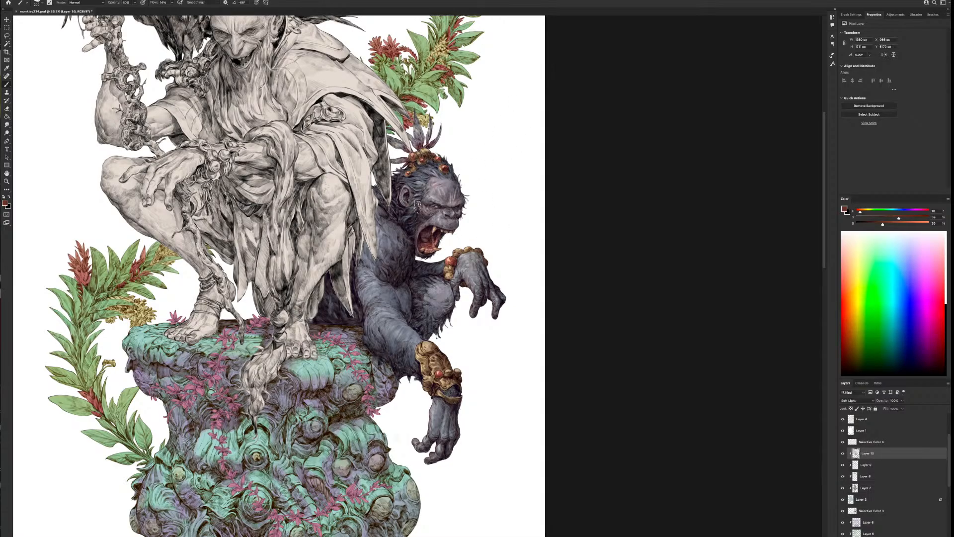
pyautogui.moveTo(455, 160)
pyautogui.mouseDown()
pyautogui.moveTo(459, 183)
pyautogui.moveTo(440, 164)
pyautogui.moveTo(427, 167)
pyautogui.mouseUp()
pyautogui.press(']')
pyautogui.moveTo(422, 110); pyautogui.dragTo(416, 134)
pyautogui.press(']')
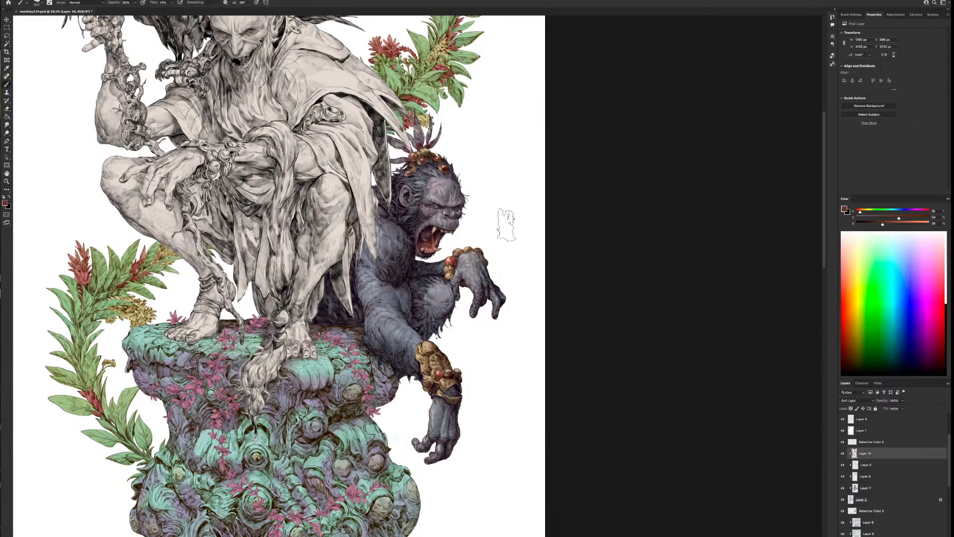
# Tint the ape's raised wrist, knee and supporting forearm with the reddish brown
pyautogui.press('[')
pyautogui.moveTo(488, 241)
pyautogui.mouseDown()
pyautogui.moveTo(474, 322)
pyautogui.moveTo(430, 292)
pyautogui.mouseUp()
pyautogui.press(']')
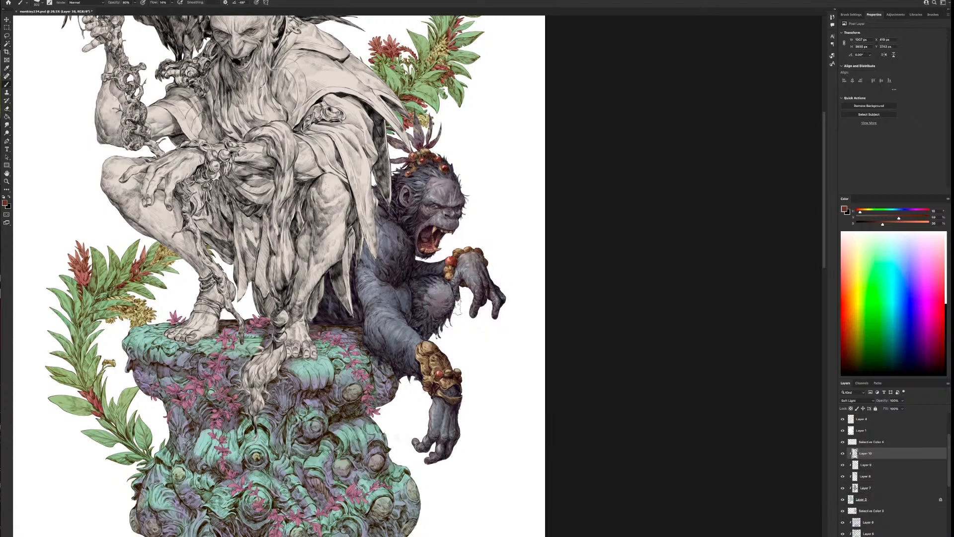
pyautogui.press(']')
pyautogui.moveTo(420, 335)
pyautogui.mouseDown()
pyautogui.moveTo(396, 330)
pyautogui.moveTo(372, 342)
pyautogui.moveTo(397, 351)
pyautogui.mouseUp()
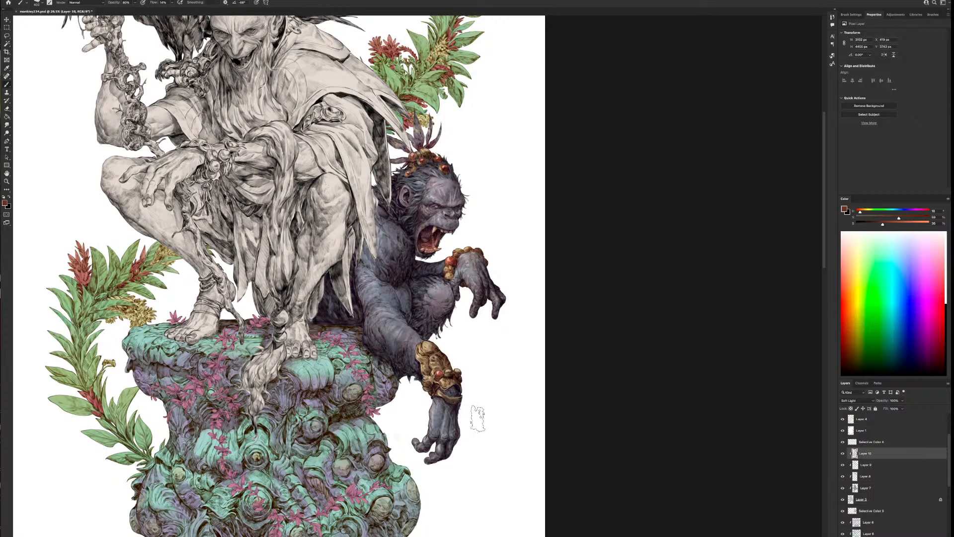
# Tint the ape's lower bracelet and hand with a smaller brush, and check the Soft Light layer's effect by toggling its visibility
pyautogui.press('[')
pyautogui.moveTo(454, 375)
pyautogui.mouseDown()
pyautogui.moveTo(467, 392)
pyautogui.moveTo(456, 395)
pyautogui.moveTo(450, 462)
pyautogui.moveTo(433, 485)
pyautogui.mouseUp()
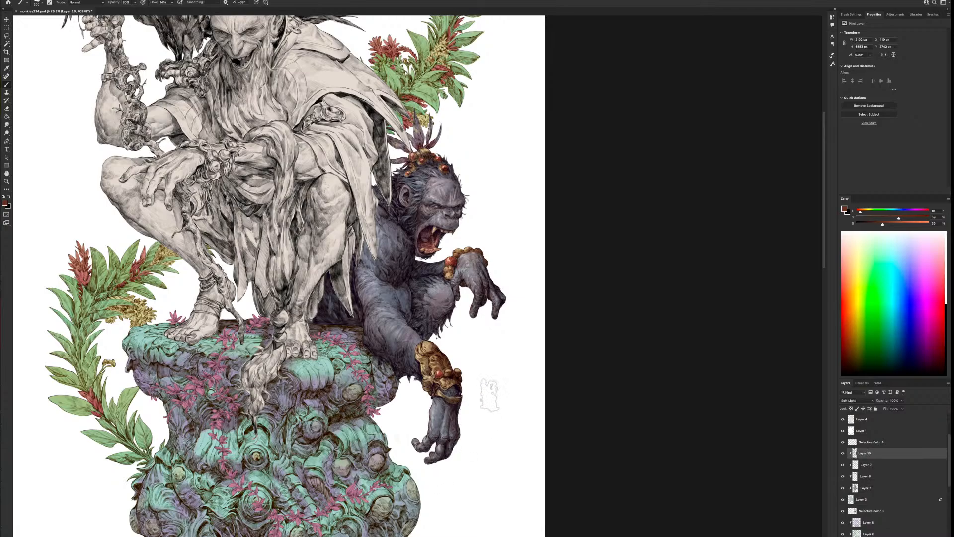
pyautogui.scroll(-4, 489, 395)
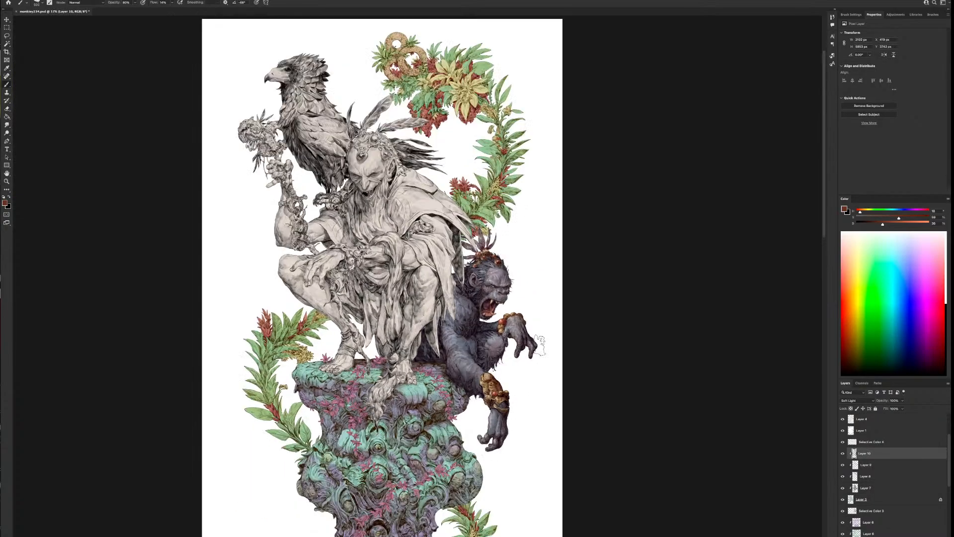
pyautogui.scroll(2, 539, 344)
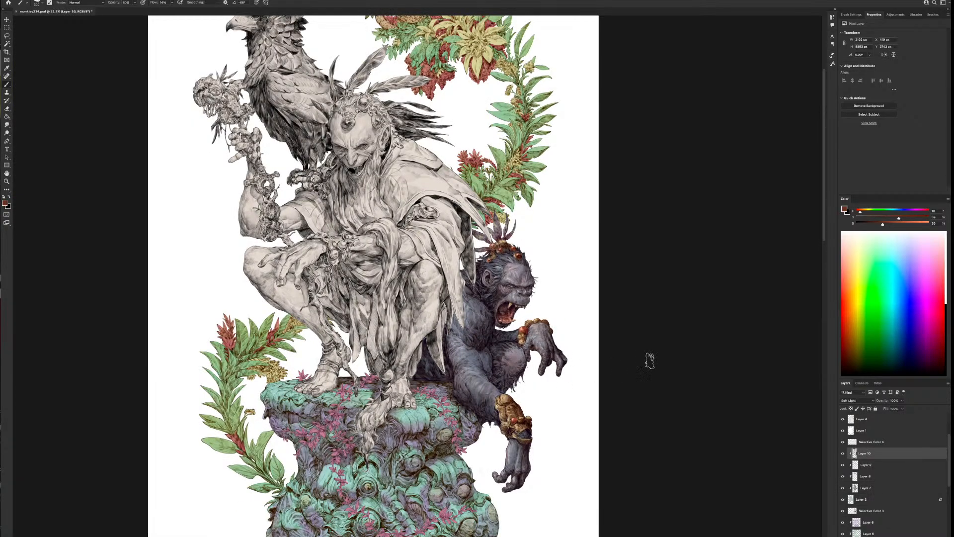
pyautogui.click(843, 454)
pyautogui.click(844, 454)
# Tint the ape's dark lower body behind the seated figure's cloak with a larger reddish-brown brush
pyautogui.press(']')
pyautogui.moveTo(424, 384); pyautogui.dragTo(420, 374)
pyautogui.press('[')
pyautogui.press('[')
pyautogui.scroll(-2, 647, 366)
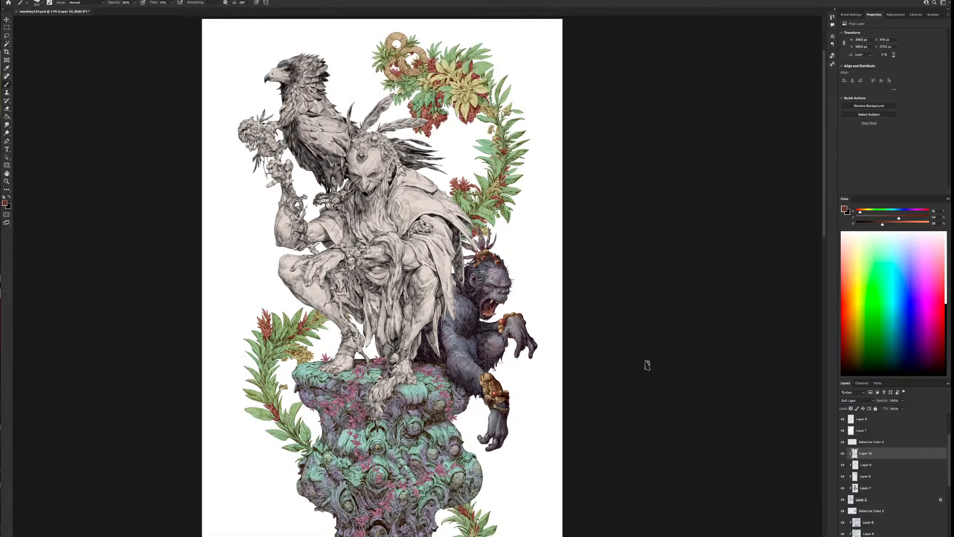
pyautogui.scroll(-1, 647, 365)
pyautogui.scroll(2, 647, 365)
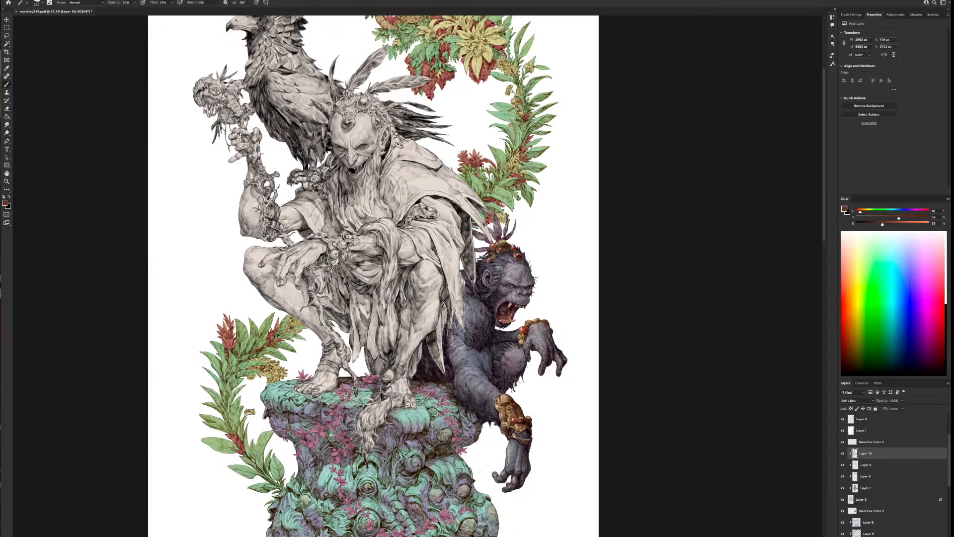
# Reduce the brush size and change the brush colour to a muted violet-blue
pyautogui.moveTo(669, 327); pyautogui.dragTo(589, 340)
pyautogui.press('[')
pyautogui.press('[')
pyautogui.press('[')
pyautogui.press('[')
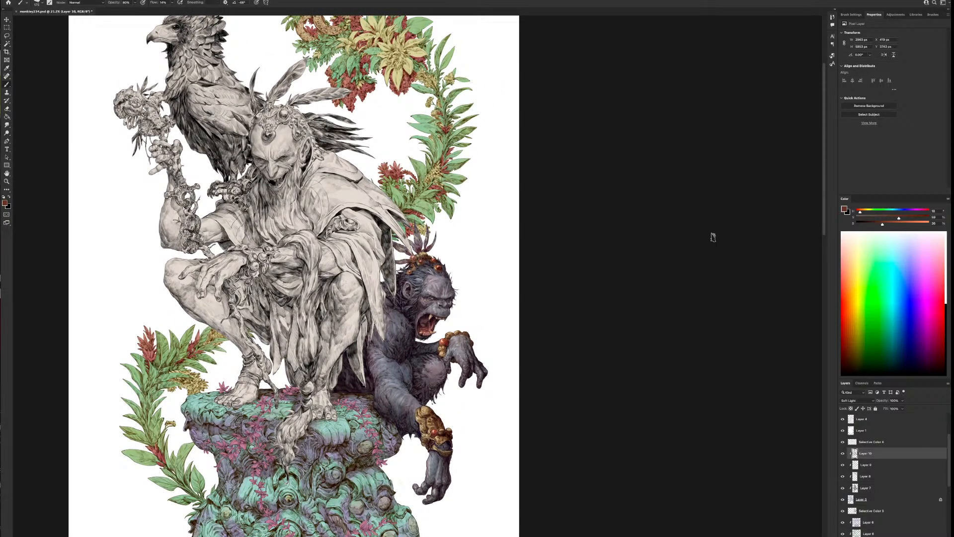
pyautogui.click(907, 212)
pyautogui.scroll(-3, 522, 436)
pyautogui.scroll(1, 561, 439)
pyautogui.scroll(2, 591, 419)
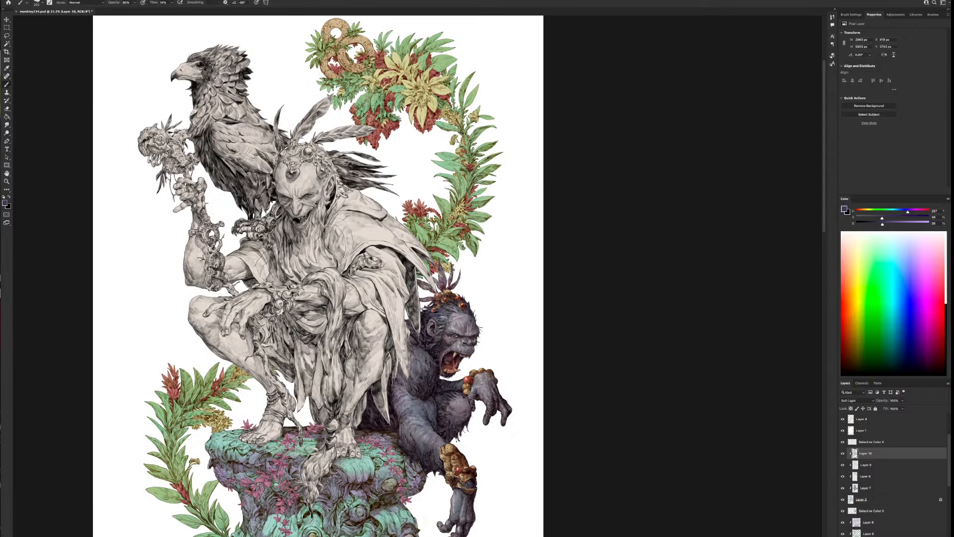
# Flip the canvas view back to its original horizontal orientation
pyautogui.click(74, 3)
pyautogui.click(50, 74)
pyautogui.scroll(-5, 537, 366)
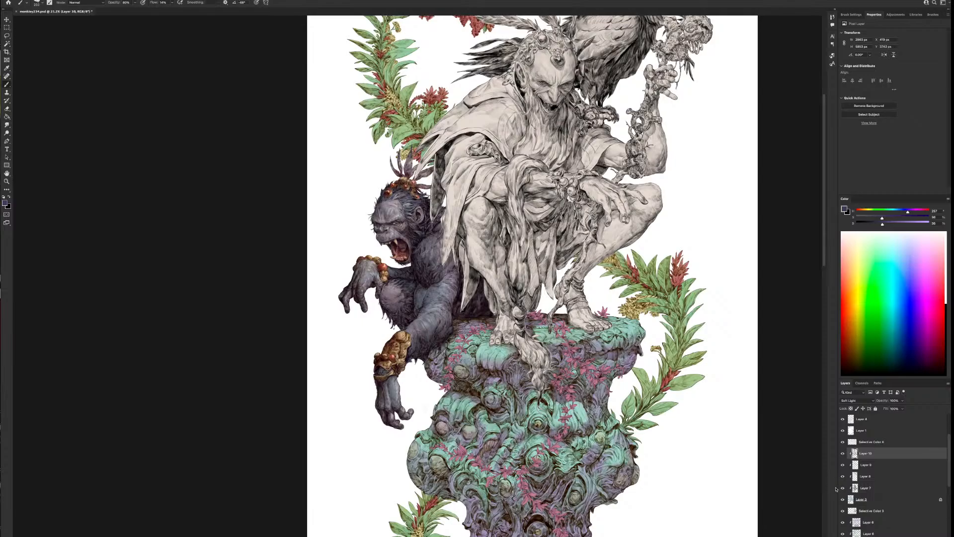
# Add the Selective Color layer above the ape's Soft Light layer to the clipping stack, and reselect the Soft Light layer
pyautogui.click(861, 442)
pyautogui.rightClick(863, 442)
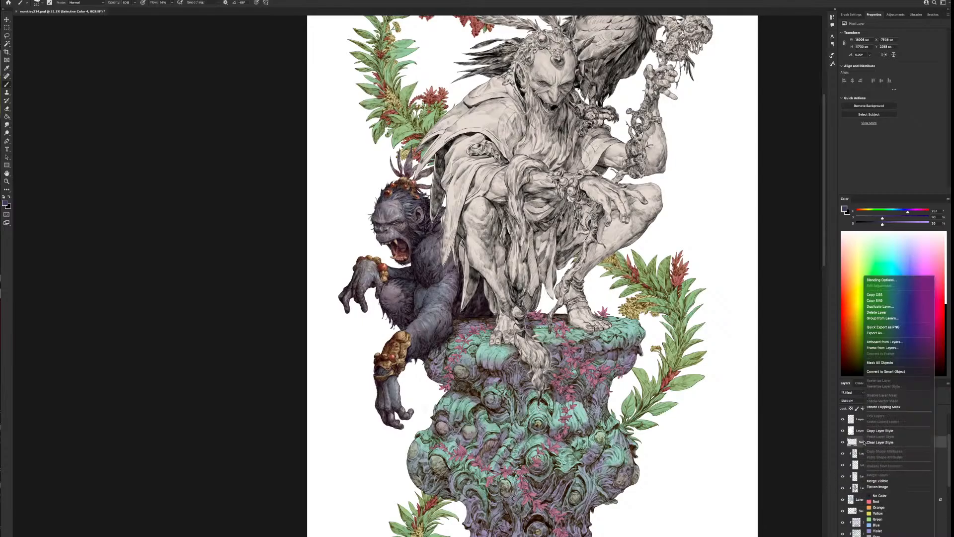
pyautogui.click(886, 407)
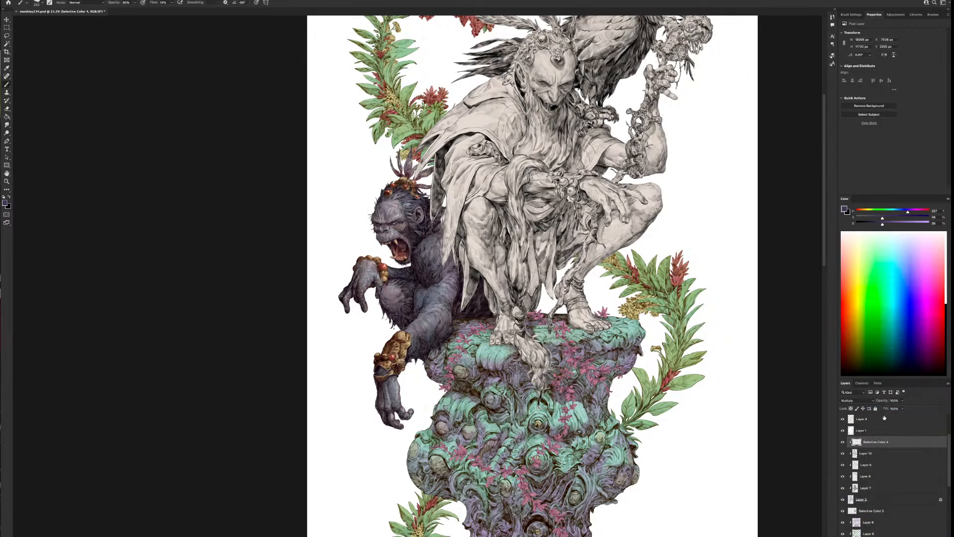
pyautogui.click(869, 454)
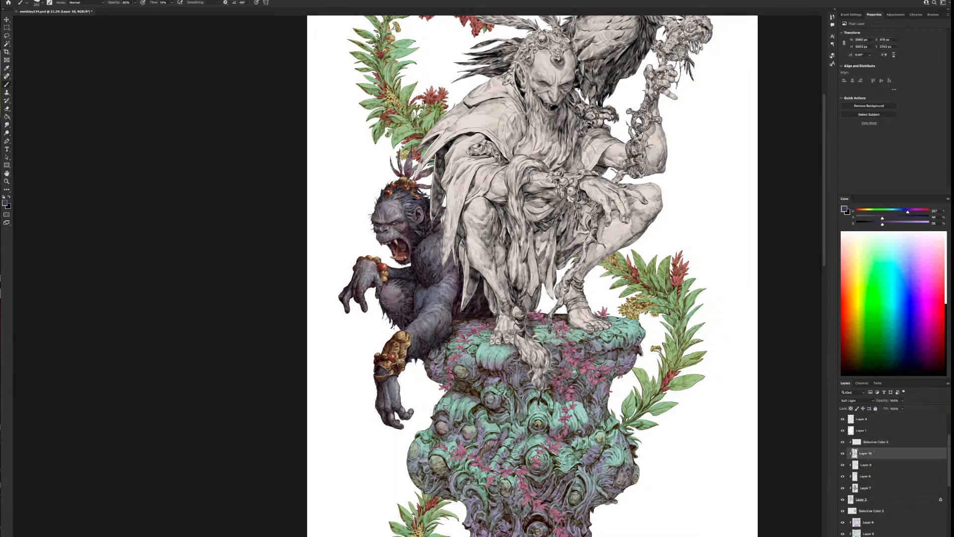
# Add another Selective Color adjustment layer clipped to the ape and adjust its Reds and Yellows, adding yellow to the Yellows
pyautogui.click(910, 535)
pyautogui.click(922, 535)
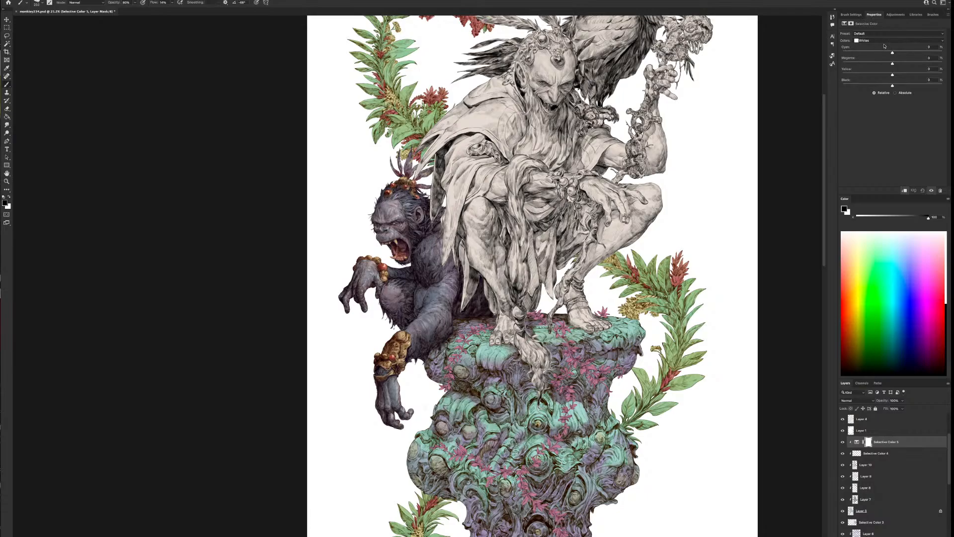
pyautogui.click(884, 40)
pyautogui.click(877, 14)
pyautogui.click(889, 40)
pyautogui.click(880, 47)
# Set the Selective Color's Cyans to Cyan +43% and Yellow +24%, and increase the yellow in its Blues
pyautogui.click(885, 42)
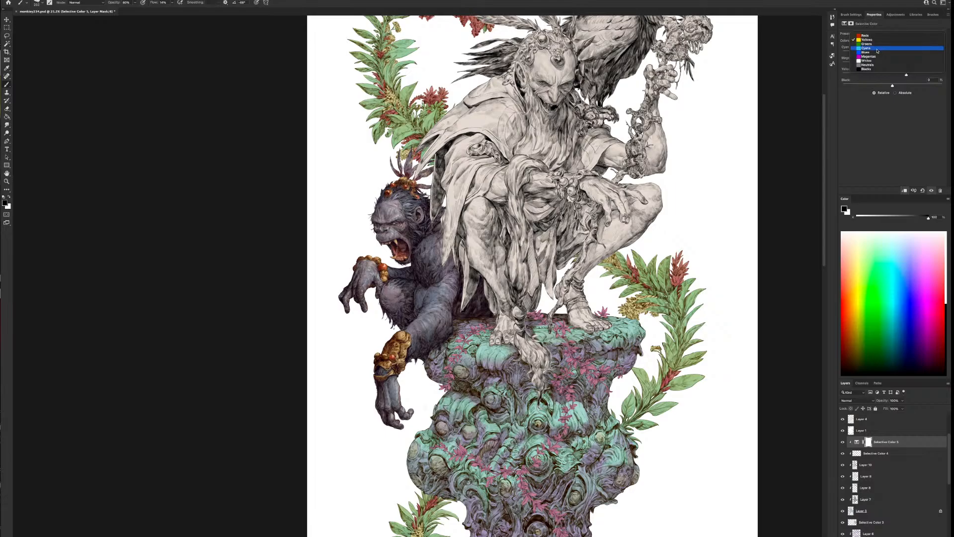
pyautogui.click(877, 51)
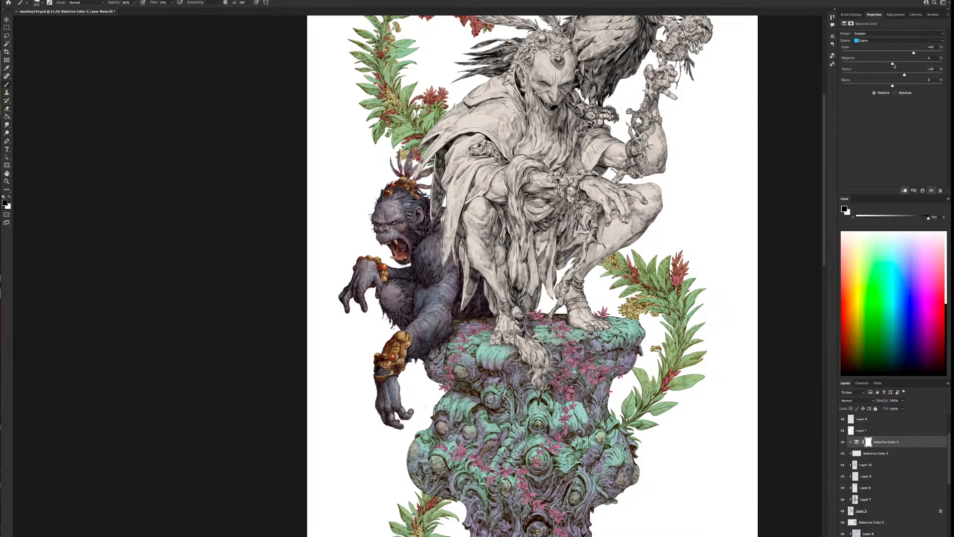
pyautogui.click(889, 40)
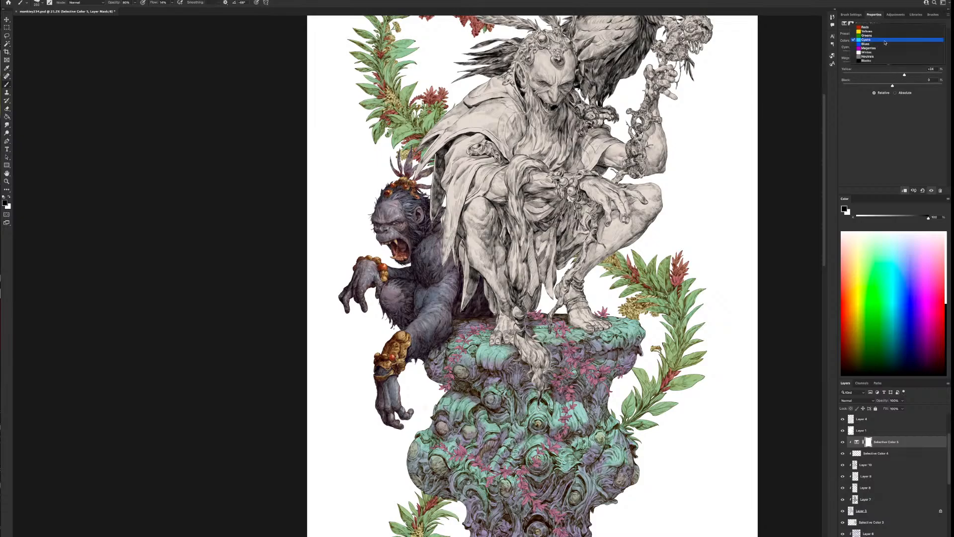
pyautogui.click(884, 45)
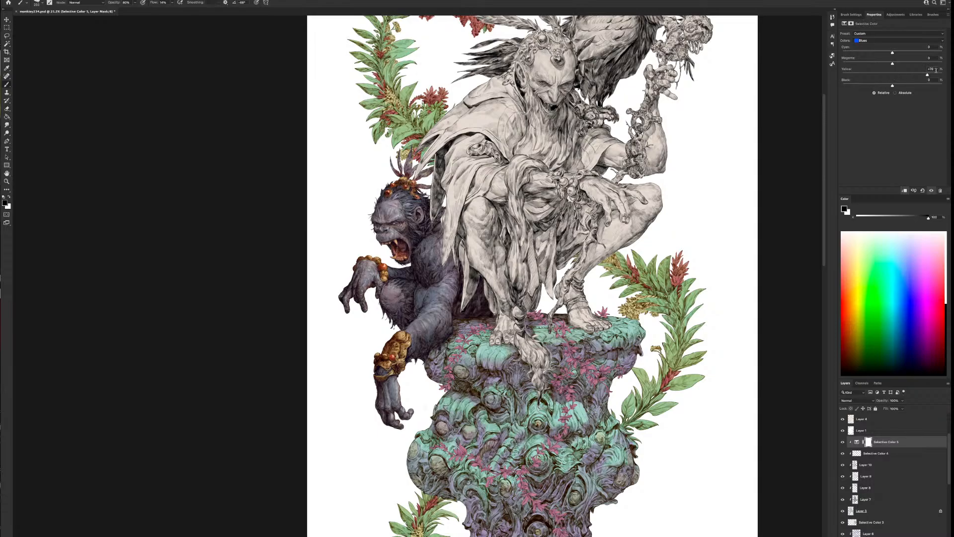
pyautogui.moveTo(936, 70); pyautogui.dragTo(897, 65)
# Adjust the Selective Color's Magentas to Magenta +1% and Yellow +8%, and fine-tune the yellow in its Whites
pyautogui.click(876, 40)
pyautogui.click(879, 45)
pyautogui.moveTo(870, 53); pyautogui.dragTo(893, 60)
pyautogui.click(889, 40)
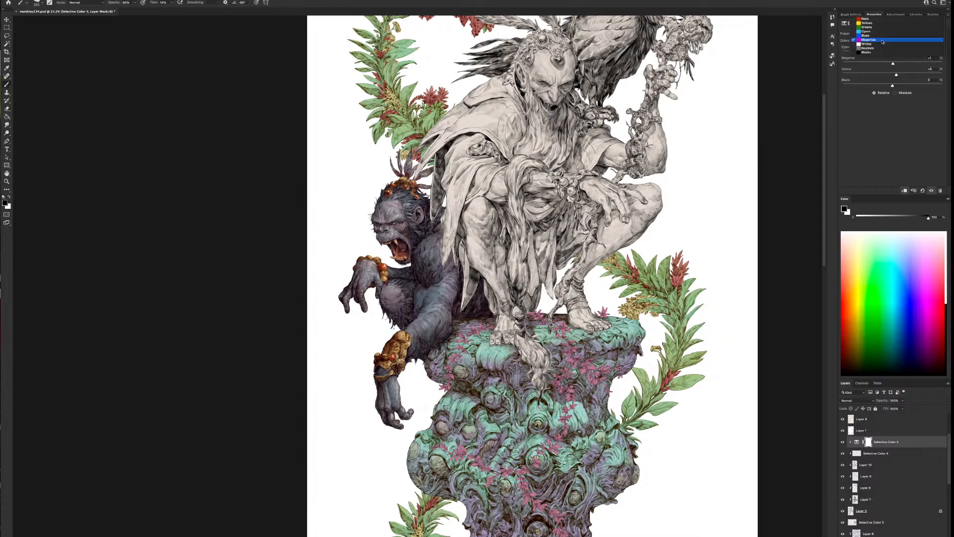
pyautogui.click(879, 46)
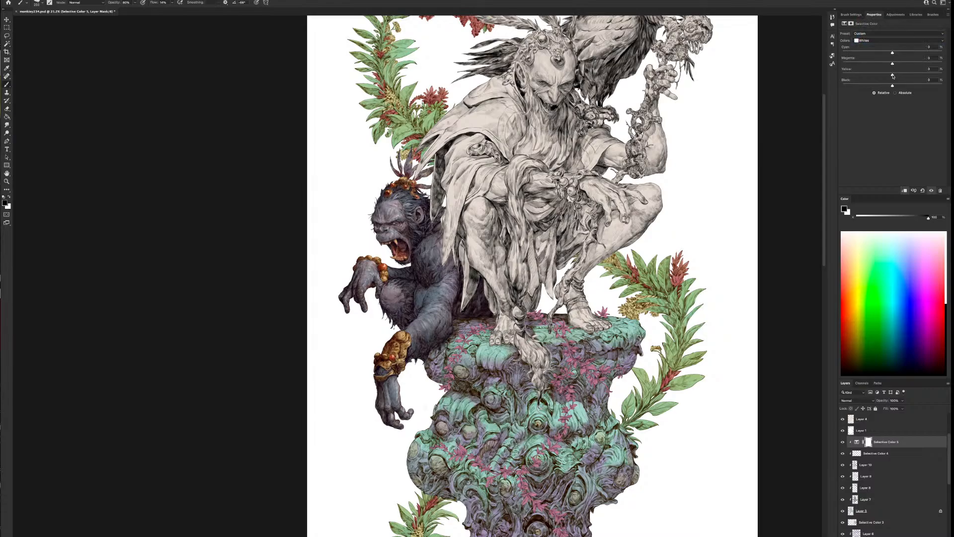
pyautogui.moveTo(877, 76); pyautogui.dragTo(904, 81)
# Add a little yellow to the Neutrals of the ape's new Selective Color layer
pyautogui.click(894, 40)
pyautogui.click(875, 45)
pyautogui.moveTo(901, 76); pyautogui.dragTo(896, 71)
pyautogui.moveTo(896, 75); pyautogui.dragTo(897, 76)
# Warm the Selective Color's Blacks with slightly less cyan and more yellow, and compare the ape with and without the correction
pyautogui.click(892, 41)
pyautogui.click(892, 37)
pyautogui.click(893, 40)
pyautogui.click(892, 52)
pyautogui.moveTo(892, 75); pyautogui.dragTo(891, 53)
pyautogui.click(842, 443)
pyautogui.click(843, 442)
pyautogui.click(842, 442)
pyautogui.click(842, 442)
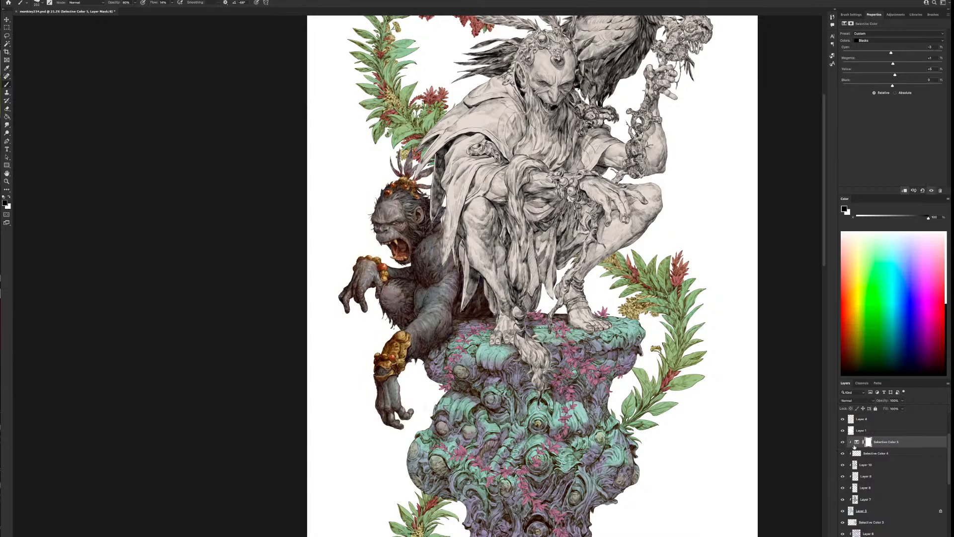
# Fine-tune the Selective Color's Neutrals to Magenta -4% and Yellow +7% with slightly less cyan
pyautogui.click(909, 40)
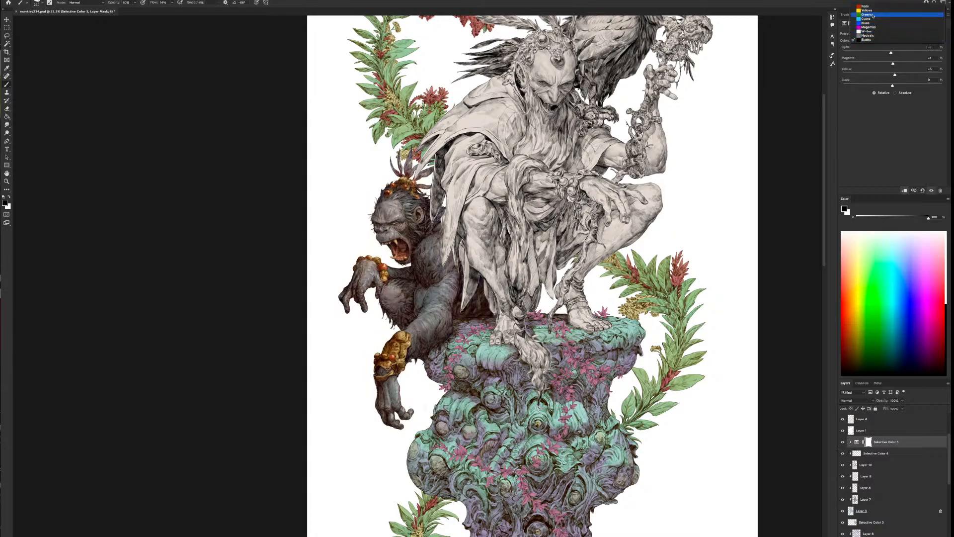
pyautogui.click(867, 35)
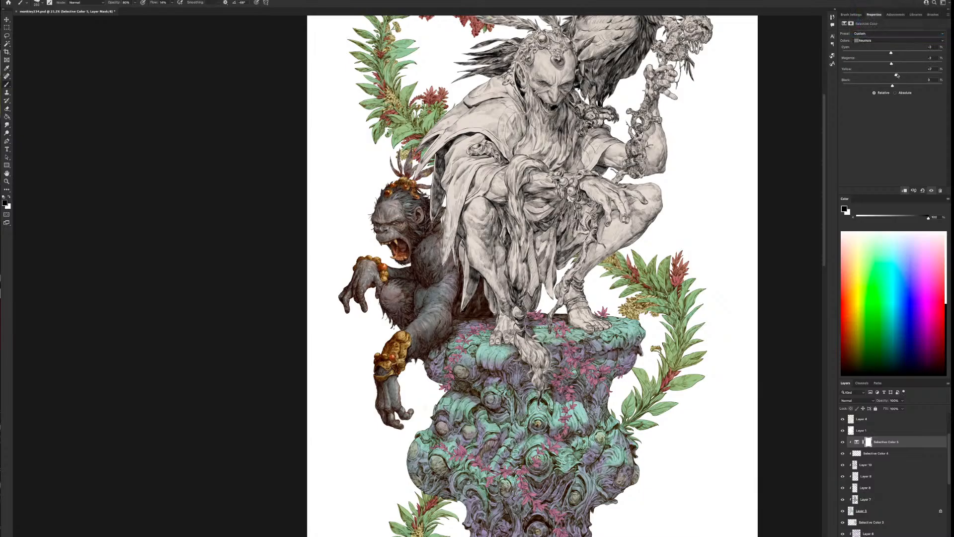
pyautogui.moveTo(891, 64); pyautogui.dragTo(891, 52)
# Compare the ape with and without the Selective Color correction, and flip the canvas view horizontally
pyautogui.click(842, 442)
pyautogui.click(842, 441)
pyautogui.click(29, 0)
pyautogui.click(50, 73)
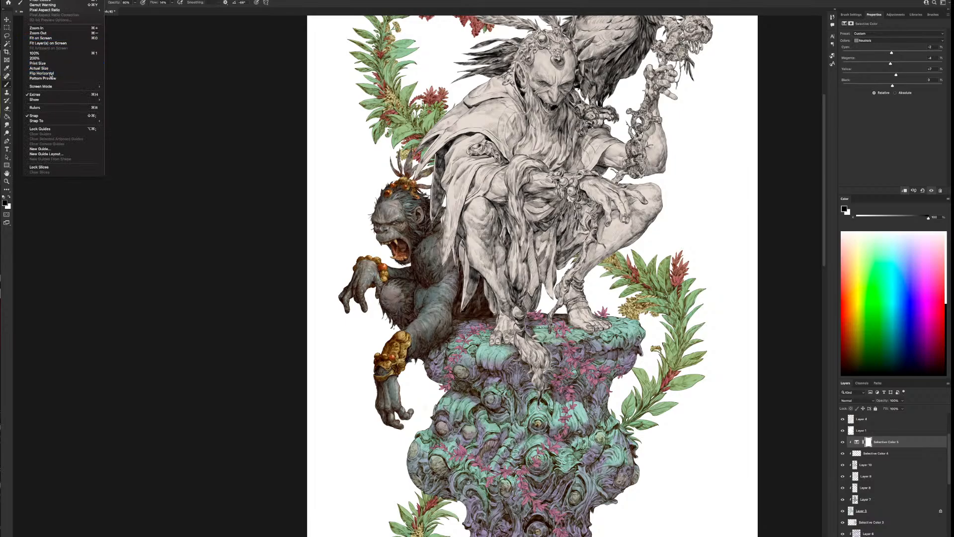
# Add a Color Balance adjustment layer and place it above the new Selective Color layer in the ape's clipping stack
pyautogui.click(885, 453)
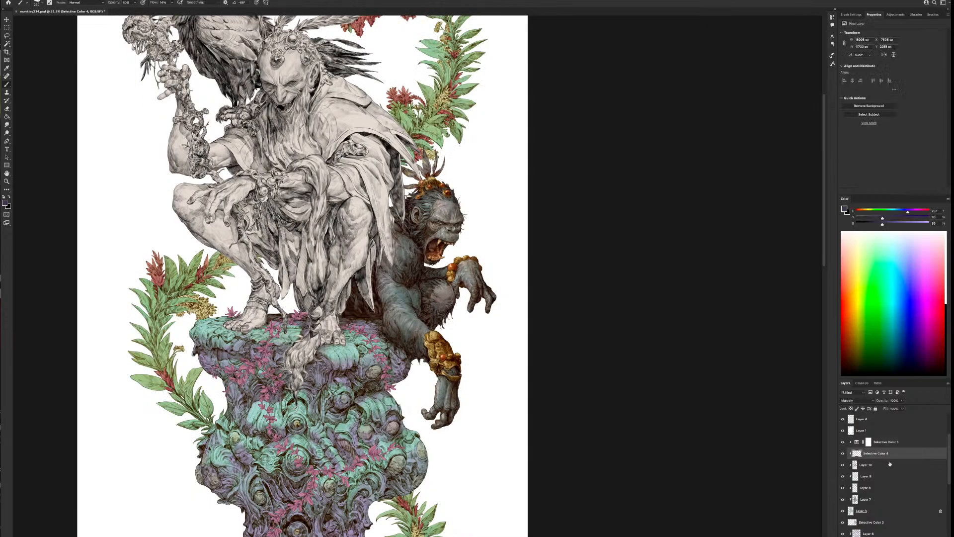
pyautogui.click(909, 536)
pyautogui.click(923, 491)
pyautogui.moveTo(894, 452); pyautogui.dragTo(904, 431)
# Shift the Color Balance highlights of the ape toward blue and slightly toward cyan
pyautogui.click(880, 34)
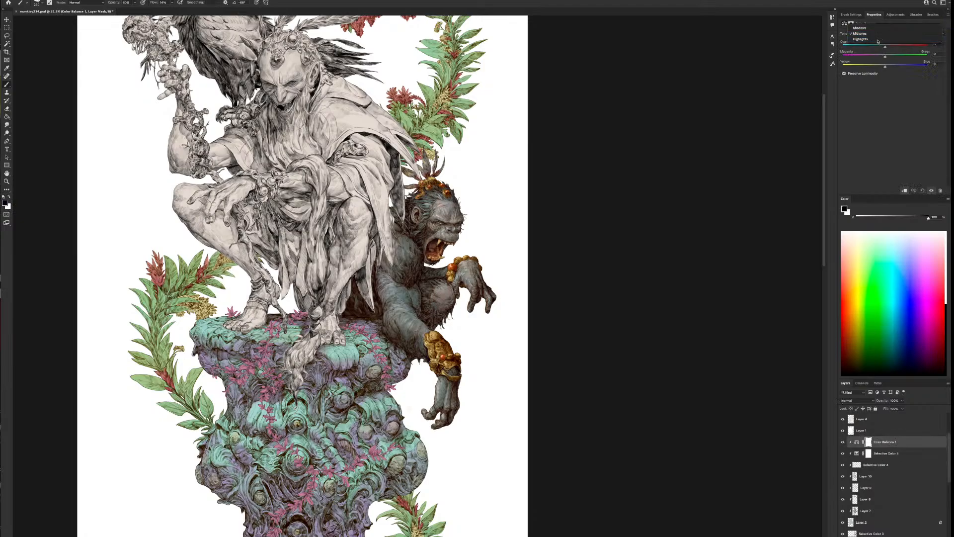
pyautogui.click(882, 42)
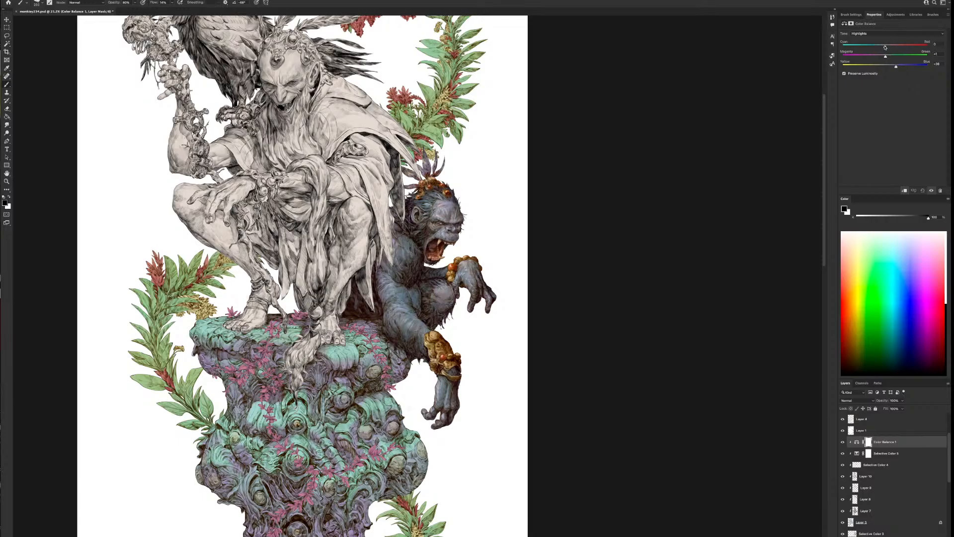
pyautogui.moveTo(885, 47); pyautogui.dragTo(880, 47)
# Shift the Color Balance midtones toward cyan, and the shadows slightly toward cyan, magenta and yellow
pyautogui.click(882, 37)
pyautogui.click(883, 26)
pyautogui.moveTo(885, 47); pyautogui.dragTo(879, 48)
pyautogui.click(887, 33)
pyautogui.click(875, 25)
pyautogui.moveTo(882, 69); pyautogui.dragTo(884, 59)
# Compare the ape with and without the Color Balance correction, and examine its colours against the whole illustration
pyautogui.click(843, 442)
pyautogui.click(843, 442)
pyautogui.click(842, 441)
pyautogui.click(843, 443)
pyautogui.scroll(-3, 550, 432)
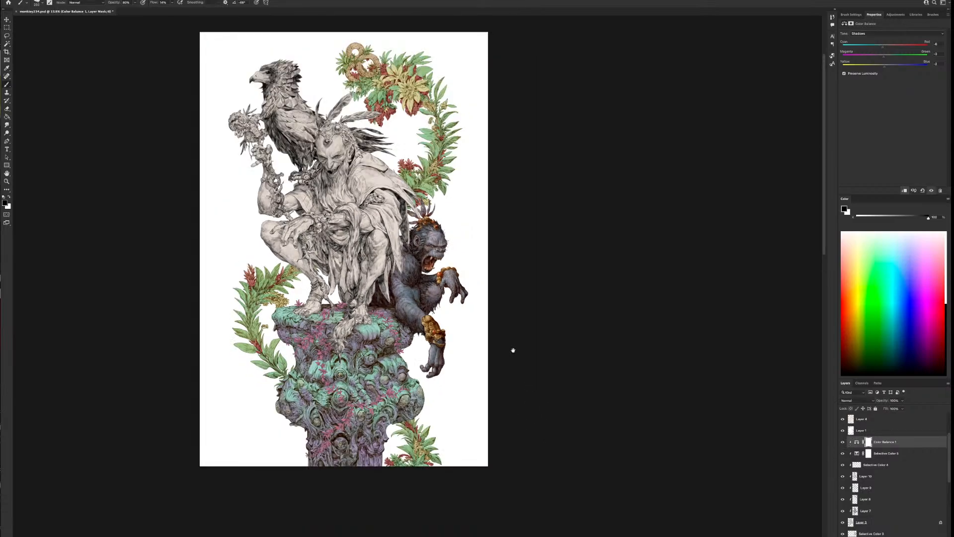
pyautogui.moveTo(511, 349); pyautogui.dragTo(601, 413)
pyautogui.scroll(-2, 599, 415)
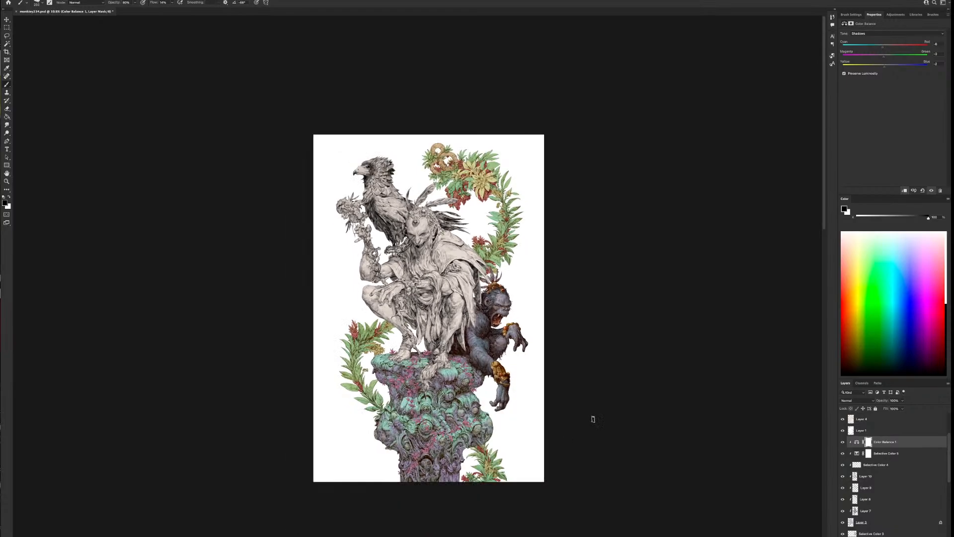
pyautogui.scroll(2, 590, 419)
pyautogui.scroll(1, 569, 449)
pyautogui.scroll(1, 570, 451)
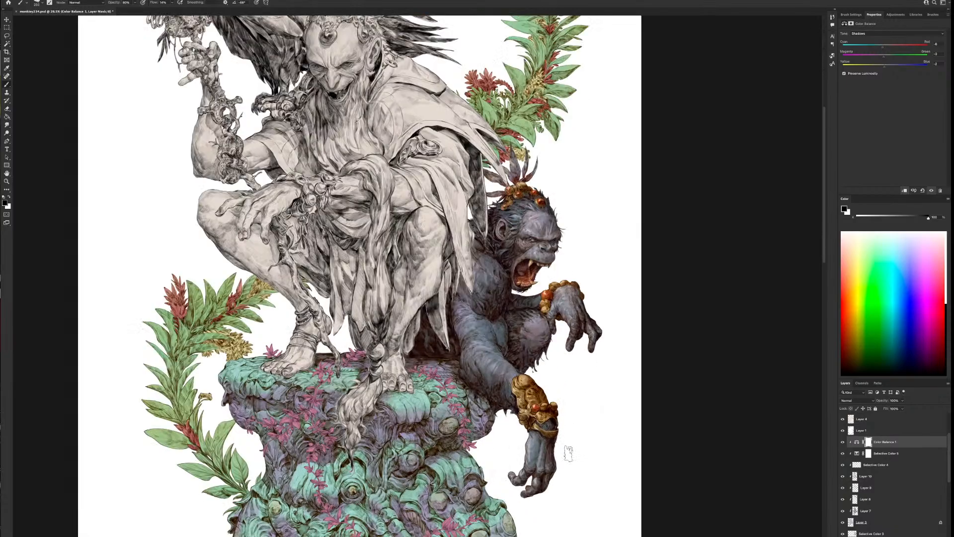
pyautogui.scroll(-1, 581, 444)
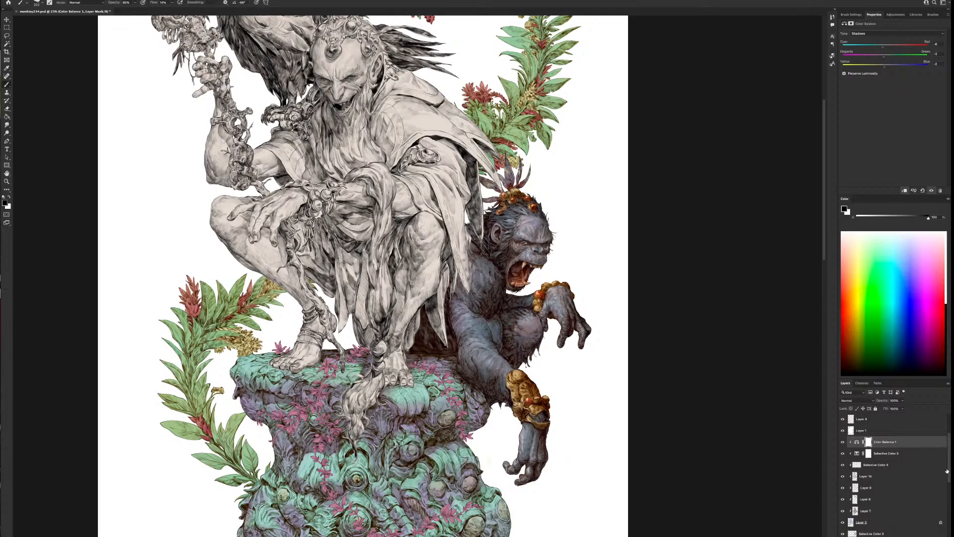
# Add a new clipped layer at the top of the column's clipping stack and set its blend mode to Multiply
pyautogui.moveTo(947, 471); pyautogui.dragTo(942, 496)
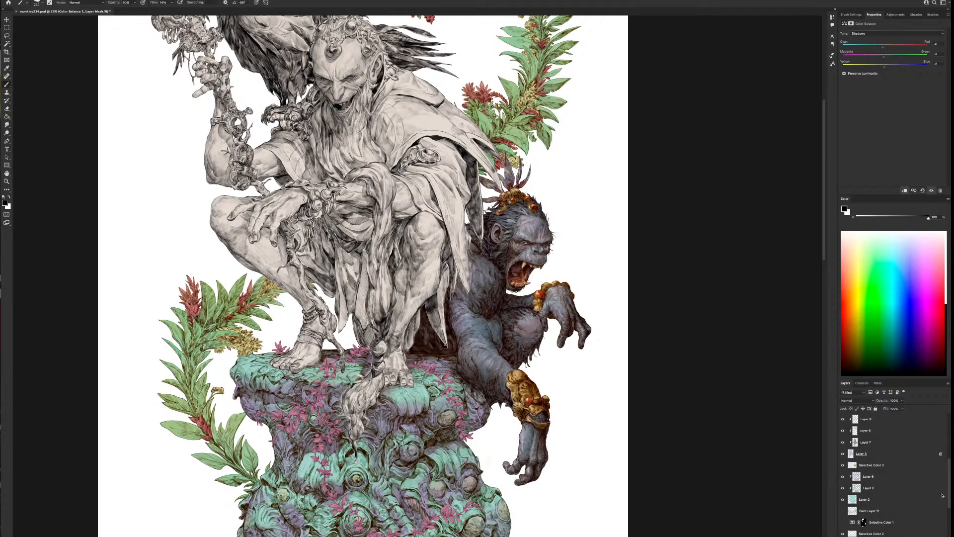
pyautogui.click(908, 487)
pyautogui.hotkey('ctrl', 'shift', 'alt', 'n')
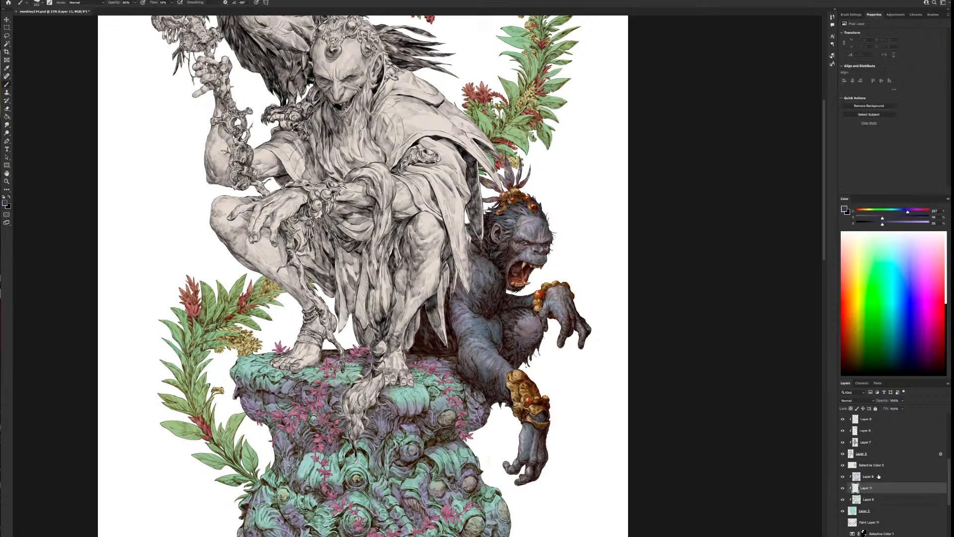
pyautogui.moveTo(873, 487); pyautogui.dragTo(877, 476)
pyautogui.click(872, 401)
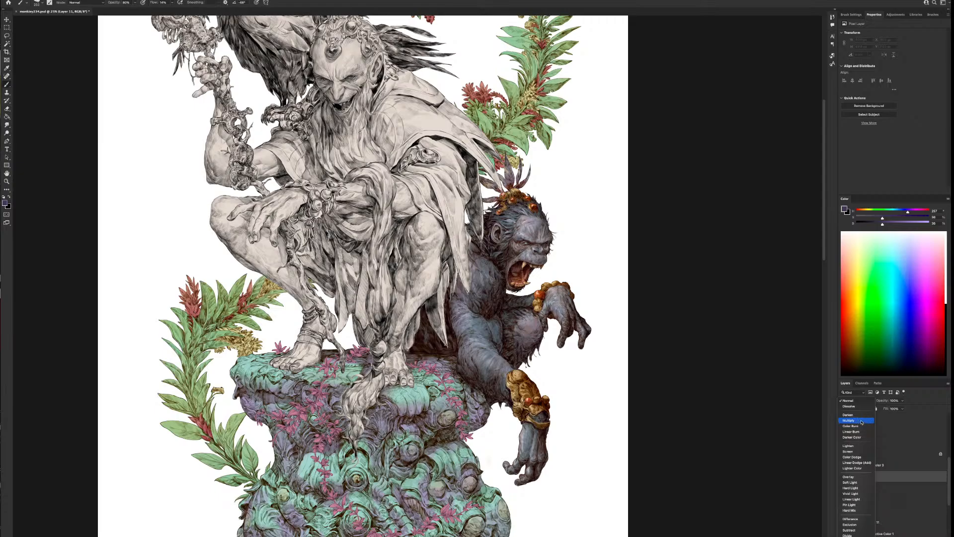
pyautogui.click(861, 422)
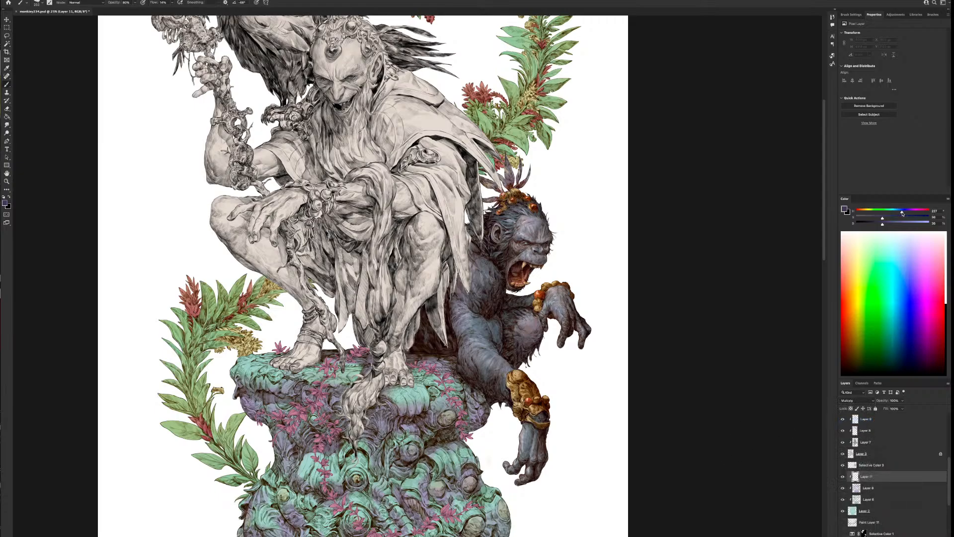
# Choose a pale, nearly neutral bluish grey as the shading colour and try out strokes on the column
pyautogui.moveTo(902, 213); pyautogui.dragTo(867, 219)
pyautogui.moveTo(472, 423)
pyautogui.mouseDown()
pyautogui.moveTo(457, 435)
pyautogui.moveTo(580, 398)
pyautogui.mouseUp()
pyautogui.press('super+z')
pyautogui.press('[')
pyautogui.moveTo(490, 370); pyautogui.dragTo(496, 384)
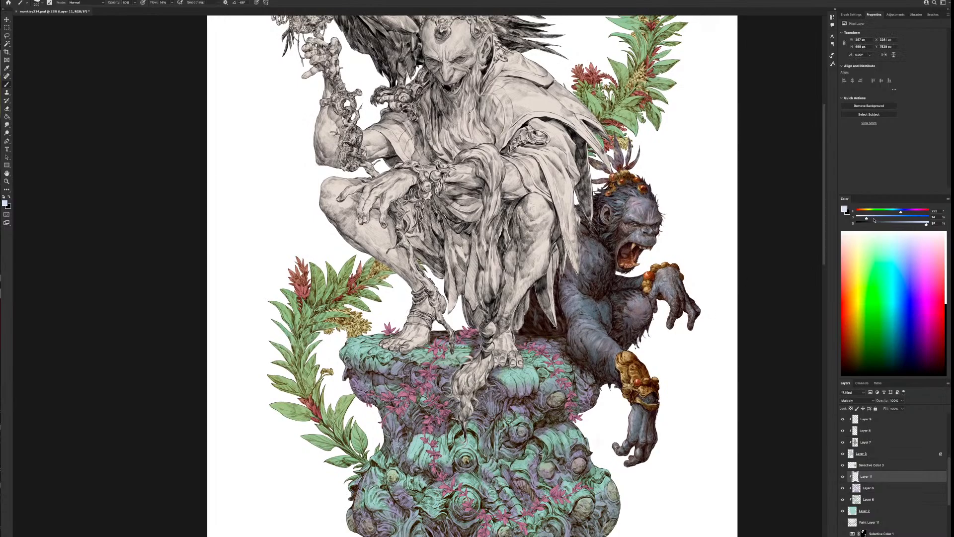
pyautogui.moveTo(926, 227); pyautogui.dragTo(921, 225)
pyautogui.moveTo(865, 218); pyautogui.dragTo(861, 218)
# Paint soft shadows over the upper part of the column beneath the crouching figure and the ape
pyautogui.moveTo(480, 398)
pyautogui.mouseDown()
pyautogui.moveTo(506, 401)
pyautogui.moveTo(536, 387)
pyautogui.moveTo(494, 386)
pyautogui.moveTo(528, 376)
pyautogui.moveTo(530, 394)
pyautogui.moveTo(585, 376)
pyautogui.moveTo(565, 401)
pyautogui.moveTo(539, 412)
pyautogui.moveTo(534, 403)
pyautogui.moveTo(592, 400)
pyautogui.moveTo(572, 403)
pyautogui.moveTo(587, 396)
pyautogui.moveTo(588, 377)
pyautogui.moveTo(551, 340)
pyautogui.mouseUp()
pyautogui.press(']')
pyautogui.press(']')
pyautogui.press(']')
pyautogui.press('[')
pyautogui.press('[')
pyautogui.press('[')
pyautogui.press('[')
pyautogui.press(']')
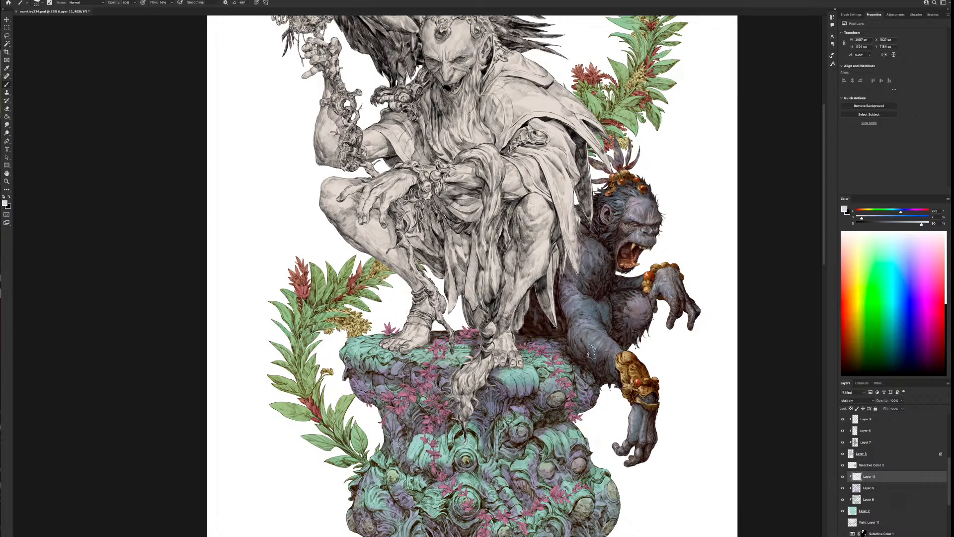
# Extend the pale grey shading down over the column's middle and lower carvings, varying the brush size
pyautogui.scroll(-1, 621, 362)
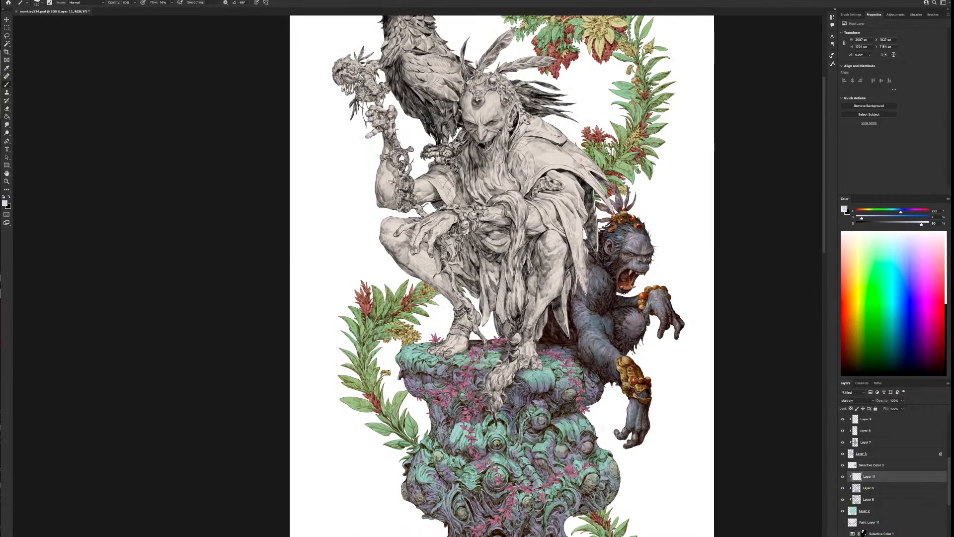
pyautogui.press(']')
pyautogui.press(']')
pyautogui.press(']')
pyautogui.moveTo(508, 443)
pyautogui.mouseDown()
pyautogui.moveTo(474, 453)
pyautogui.moveTo(419, 392)
pyautogui.moveTo(409, 397)
pyautogui.moveTo(428, 381)
pyautogui.moveTo(433, 410)
pyautogui.moveTo(450, 382)
pyautogui.moveTo(409, 379)
pyautogui.moveTo(445, 372)
pyautogui.moveTo(485, 383)
pyautogui.moveTo(480, 375)
pyautogui.moveTo(480, 411)
pyautogui.mouseUp()
pyautogui.press(']')
pyautogui.moveTo(495, 446); pyautogui.dragTo(517, 462)
pyautogui.press('[')
pyautogui.moveTo(508, 494)
pyautogui.mouseDown()
pyautogui.moveTo(482, 497)
pyautogui.moveTo(501, 516)
pyautogui.moveTo(529, 504)
pyautogui.moveTo(512, 529)
pyautogui.moveTo(543, 534)
pyautogui.mouseUp()
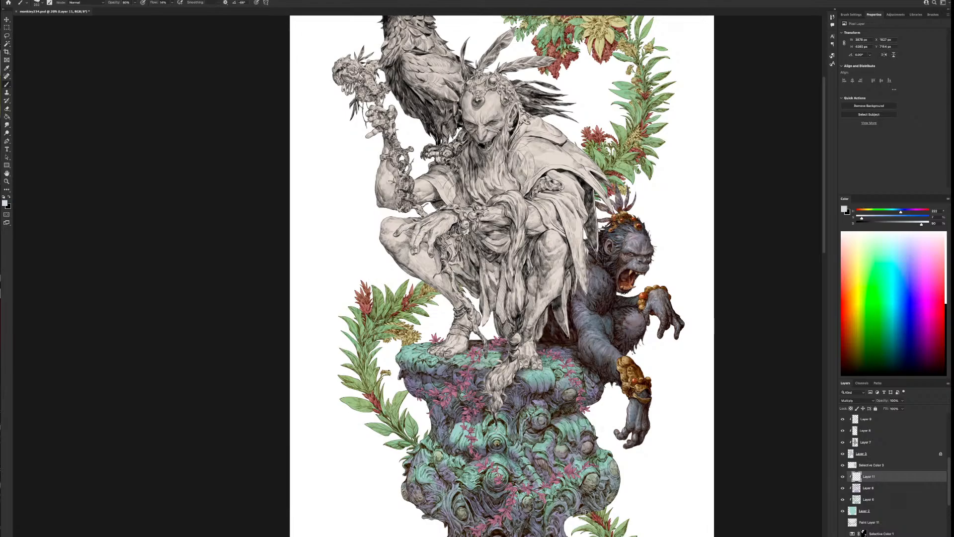
# Shade the column's lower shaft and the outer edge of its wide middle section with larger brush strokes
pyautogui.moveTo(735, 461); pyautogui.dragTo(696, 407)
pyautogui.press(']')
pyautogui.press(']')
pyautogui.press(']')
pyautogui.press(']')
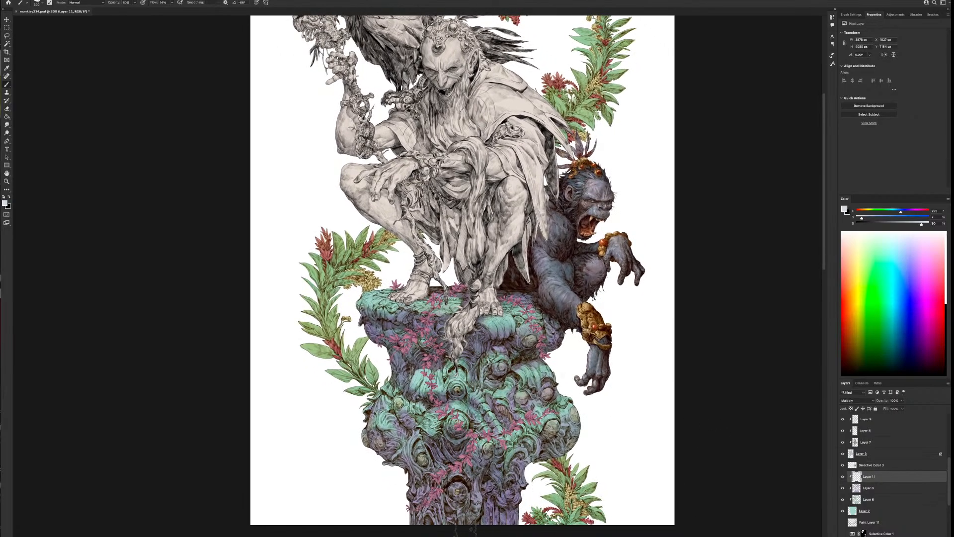
pyautogui.moveTo(465, 530)
pyautogui.mouseDown()
pyautogui.moveTo(438, 524)
pyautogui.moveTo(422, 504)
pyautogui.moveTo(421, 477)
pyautogui.mouseUp()
pyautogui.press('[')
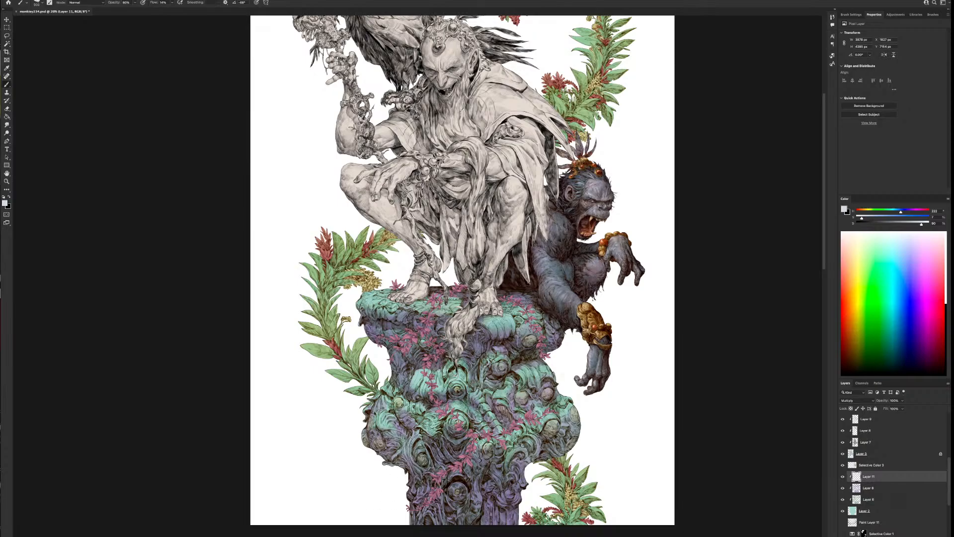
pyautogui.press('[')
pyautogui.press('[')
pyautogui.press('[')
pyautogui.press('[')
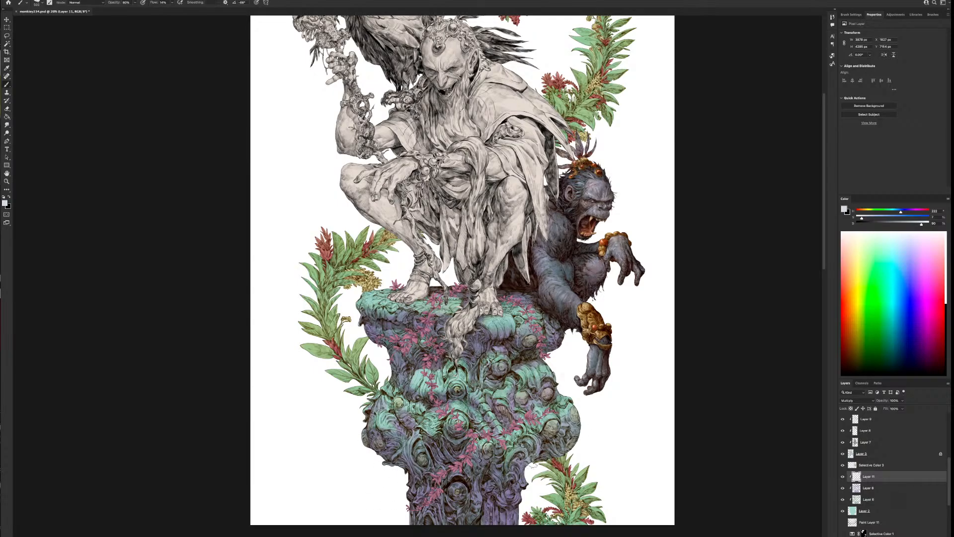
pyautogui.press(']')
pyautogui.press(']')
pyautogui.press(']')
pyautogui.press(']')
pyautogui.press(']')
pyautogui.moveTo(546, 441); pyautogui.dragTo(585, 428)
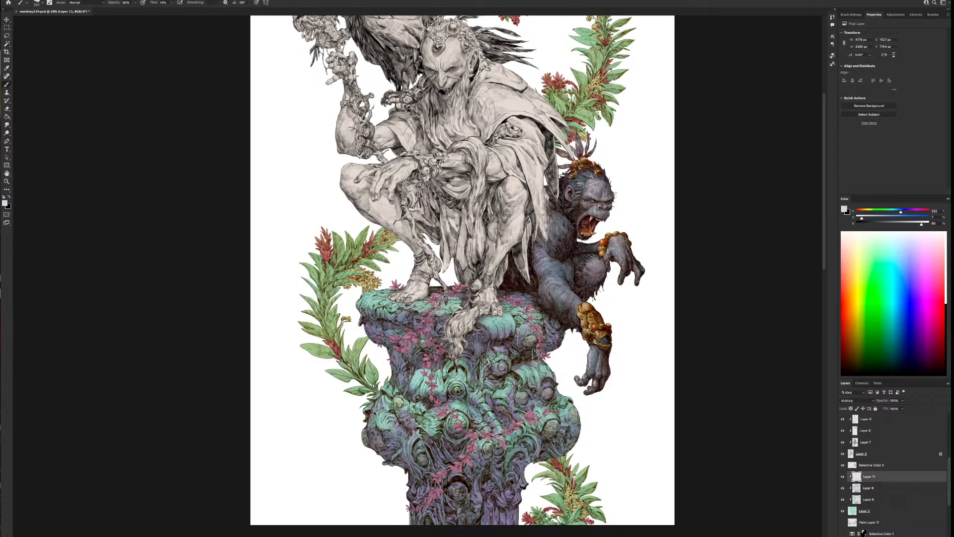
# Shade across the column's top ledge beneath the figure's feet and check it against the whole illustration
pyautogui.moveTo(538, 294)
pyautogui.mouseDown()
pyautogui.moveTo(418, 300)
pyautogui.moveTo(450, 291)
pyautogui.moveTo(351, 307)
pyautogui.mouseUp()
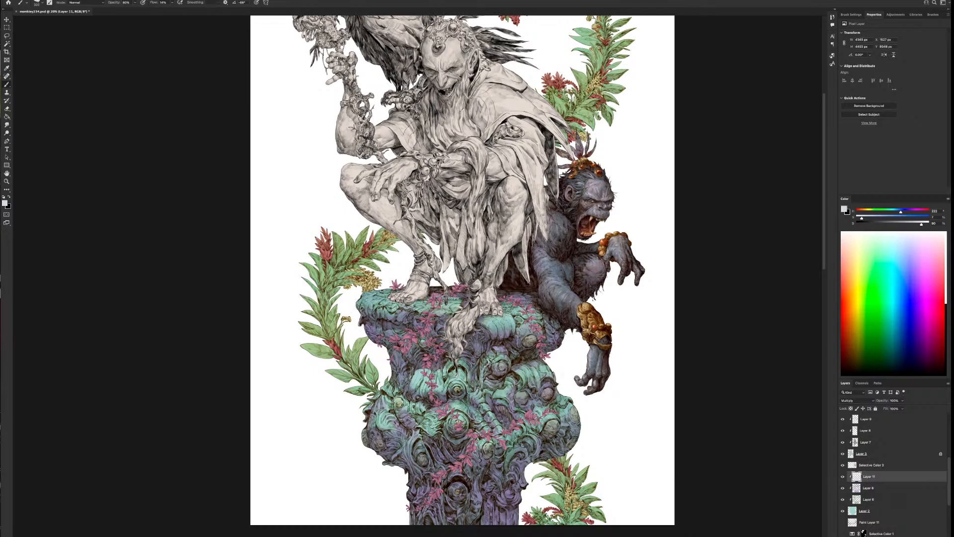
pyautogui.press(']')
pyautogui.press('[')
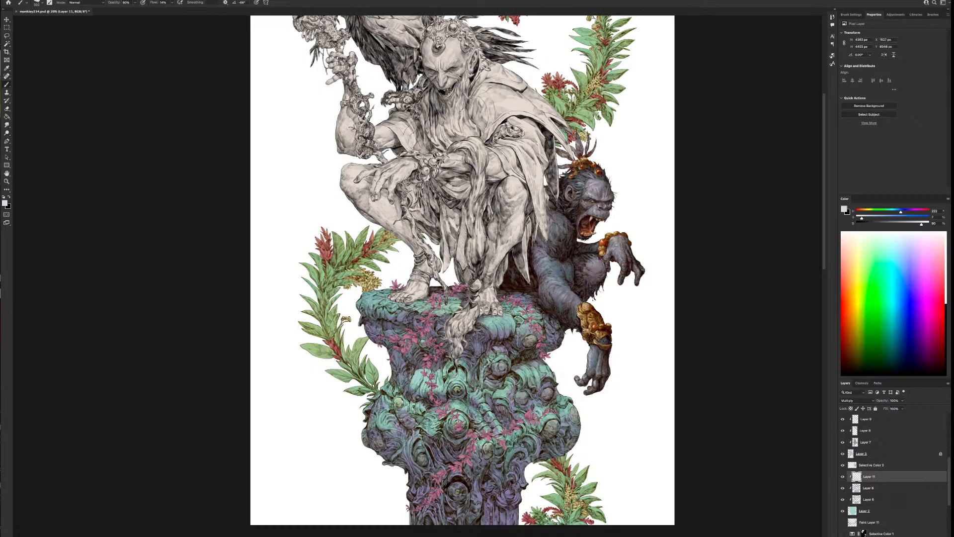
pyautogui.scroll(-2, 570, 431)
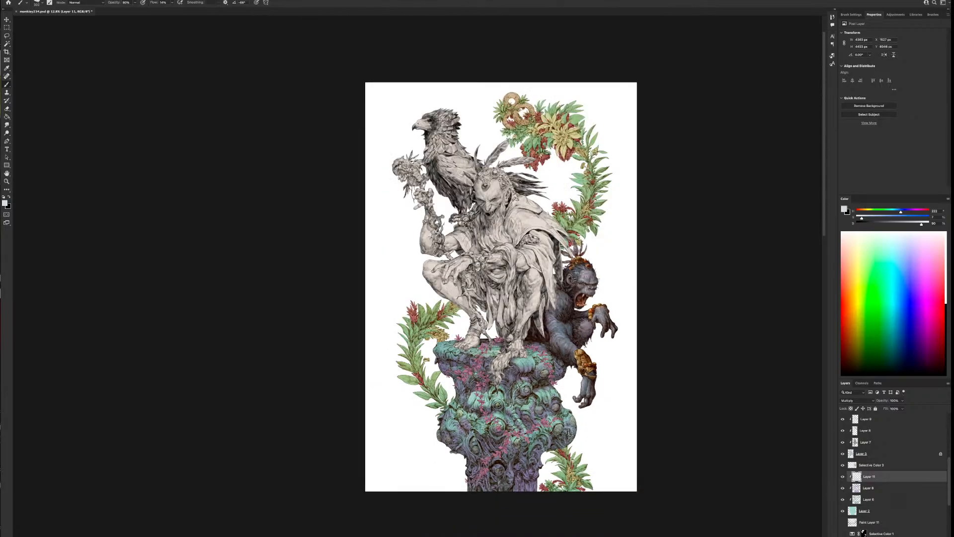
pyautogui.scroll(2, 570, 431)
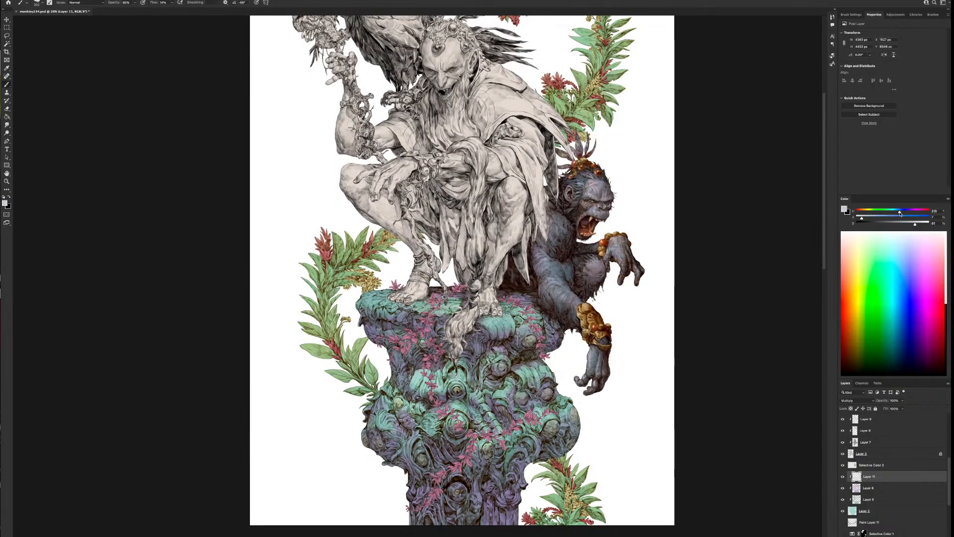
# Darken the bluish grey and deepen the column's shadows, including the outer edge of its wide section
pyautogui.moveTo(899, 213); pyautogui.dragTo(898, 214)
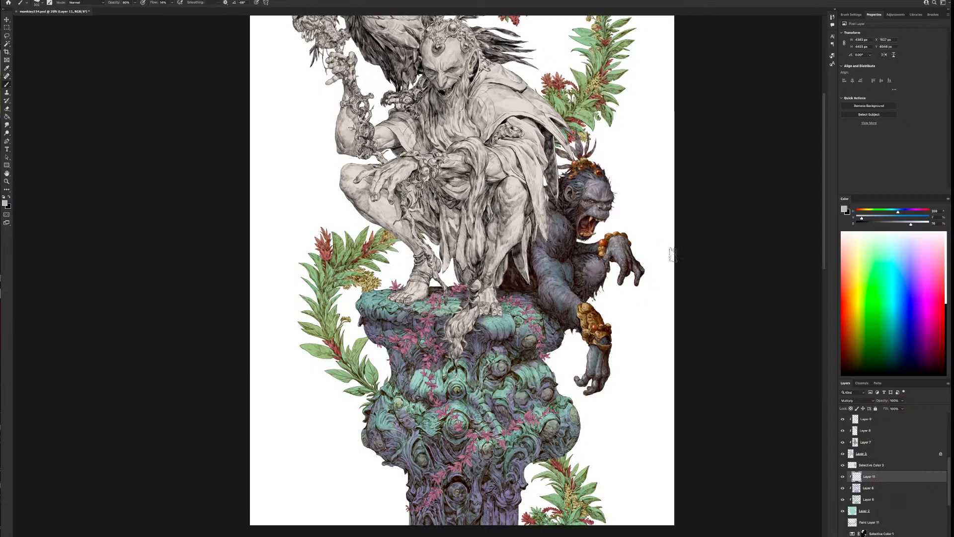
pyautogui.press('[')
pyautogui.press('[')
pyautogui.press('[')
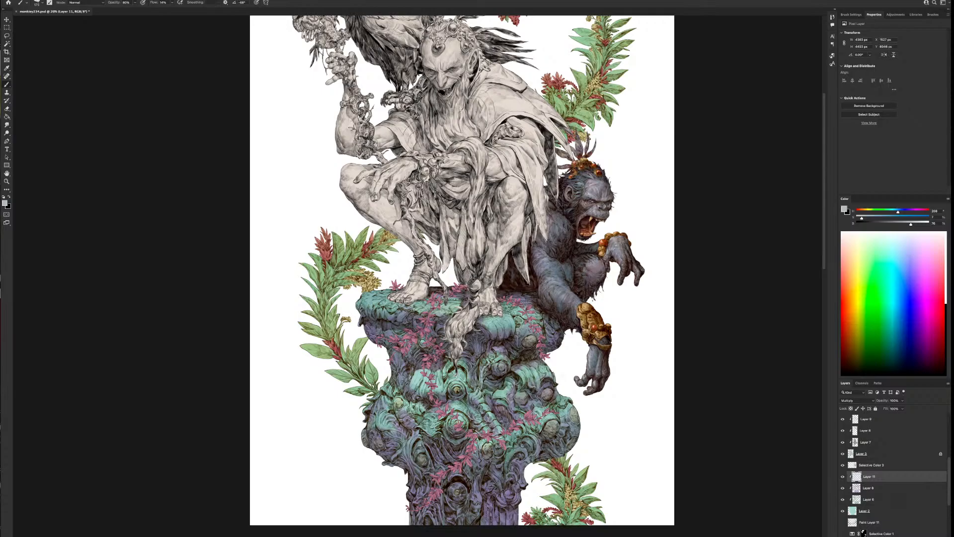
pyautogui.press('[')
pyautogui.press(']')
pyautogui.press(']')
pyautogui.press(']')
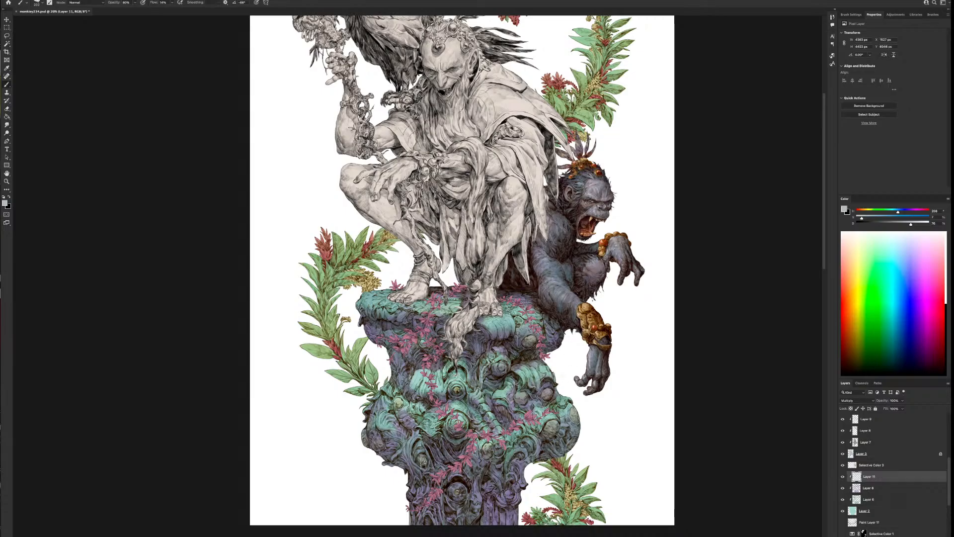
pyautogui.press(']')
pyautogui.moveTo(396, 443); pyautogui.dragTo(374, 437)
pyautogui.press('[')
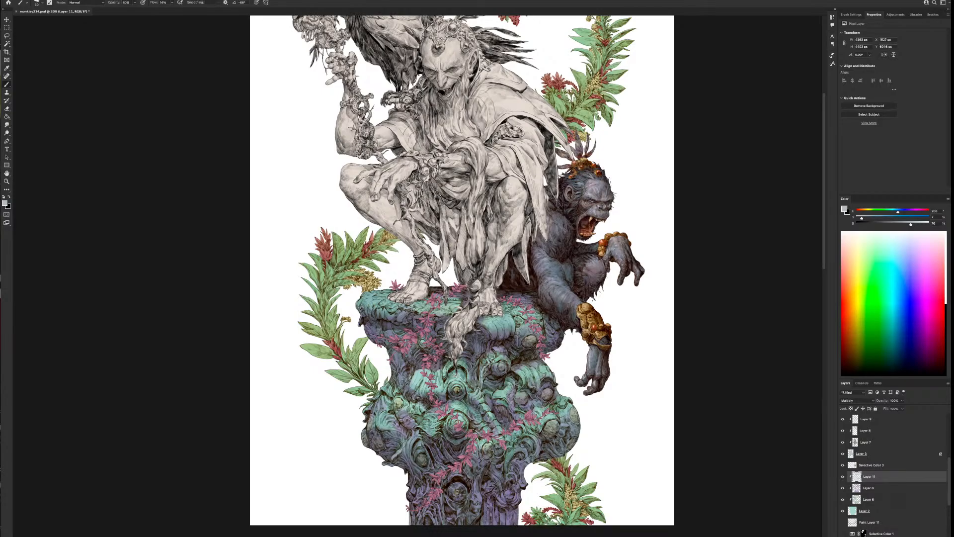
# Paint broader darker shadows beneath the column's bulging section and onto the shaft
pyautogui.press(']')
pyautogui.press(']')
pyautogui.press(']')
pyautogui.press(']')
pyautogui.moveTo(540, 449)
pyautogui.mouseDown()
pyautogui.moveTo(500, 473)
pyautogui.moveTo(517, 489)
pyautogui.moveTo(505, 510)
pyautogui.moveTo(485, 497)
pyautogui.moveTo(422, 489)
pyautogui.moveTo(471, 478)
pyautogui.mouseUp()
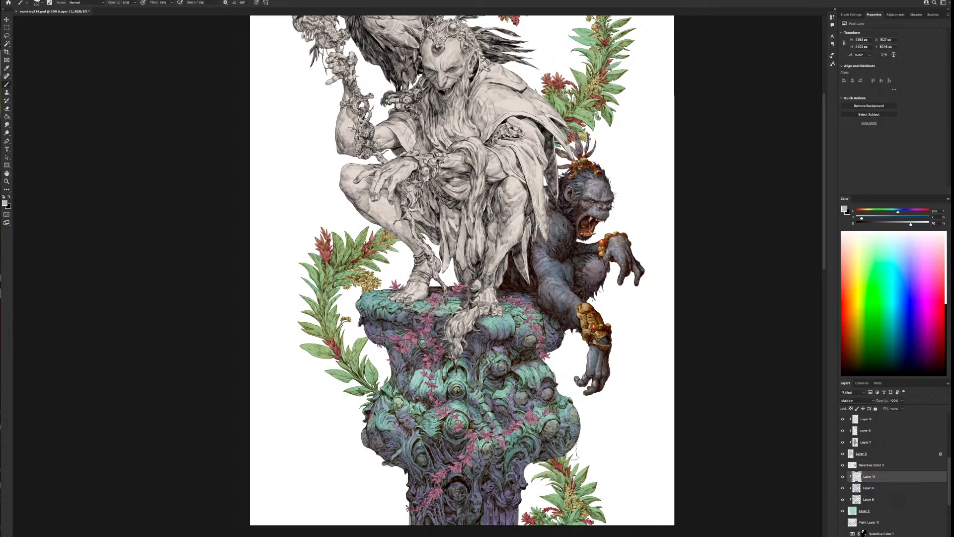
# Compare the column with and without the Multiply shading layer against the whole illustration
pyautogui.scroll(-1, 582, 400)
pyautogui.scroll(-1, 566, 432)
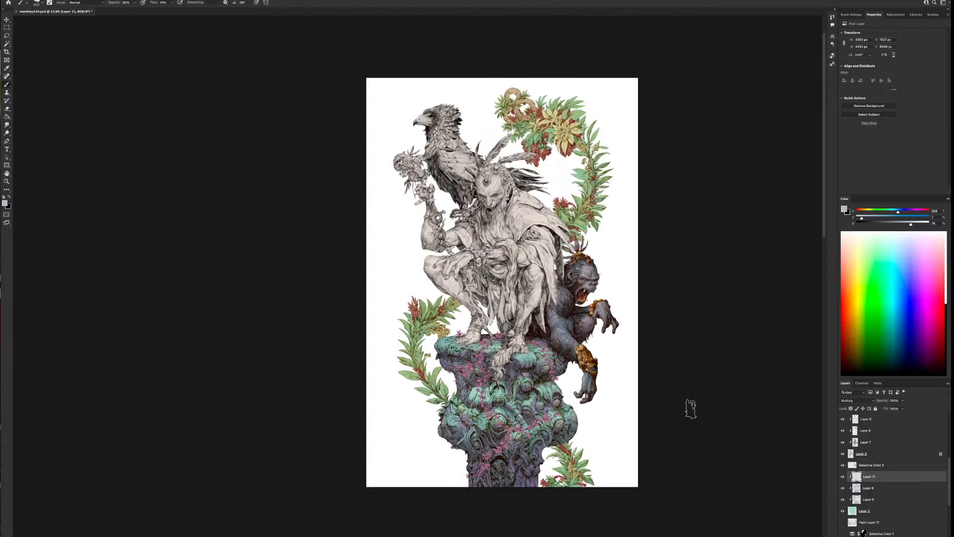
pyautogui.scroll(-1, 691, 408)
pyautogui.scroll(1, 691, 408)
pyautogui.click(844, 476)
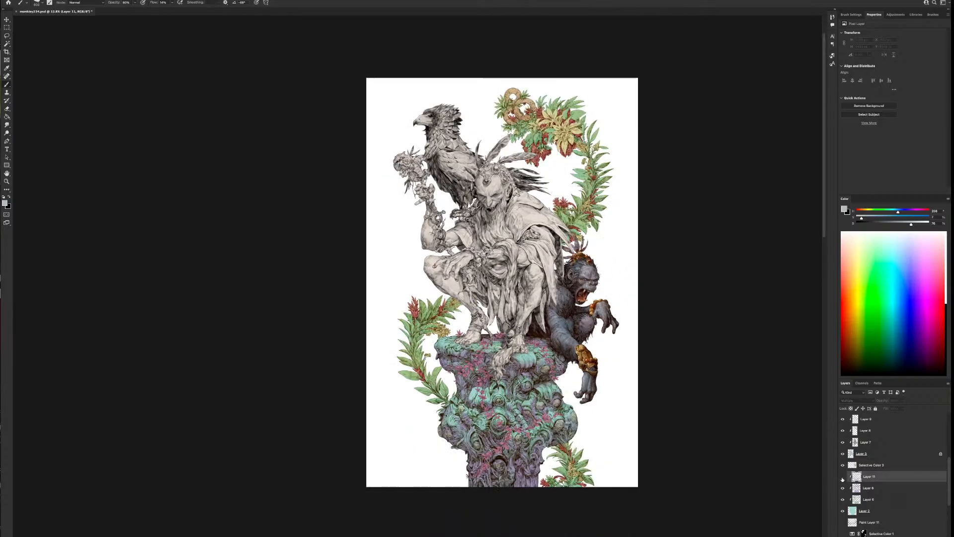
pyautogui.click(843, 477)
pyautogui.scroll(1, 616, 432)
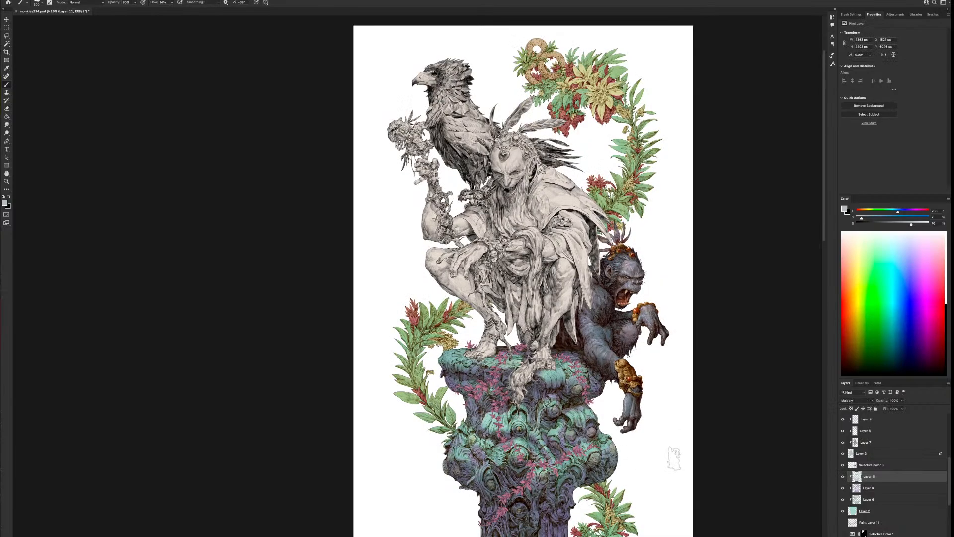
pyautogui.moveTo(674, 458); pyautogui.dragTo(603, 434)
pyautogui.click(843, 477)
pyautogui.click(843, 476)
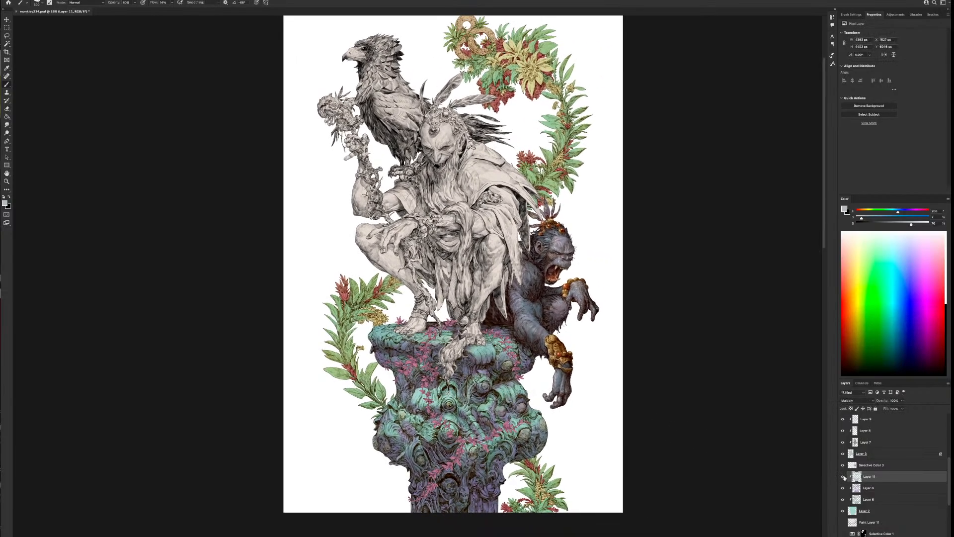
# Add a new clipped layer and move it above the column's Multiply shading layer
pyautogui.click(866, 488)
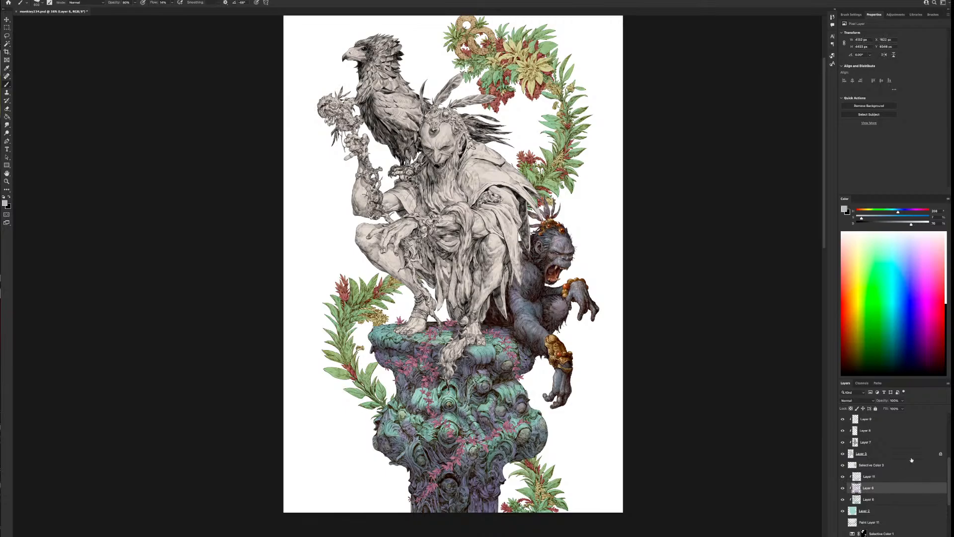
pyautogui.press('alt+shift+super+n')
pyautogui.moveTo(867, 489); pyautogui.dragTo(873, 472)
# Apply Color Balance to the column's teal base colour layer, shifting its midtones toward cyan and blue
pyautogui.click(866, 522)
pyautogui.click(0, 0)
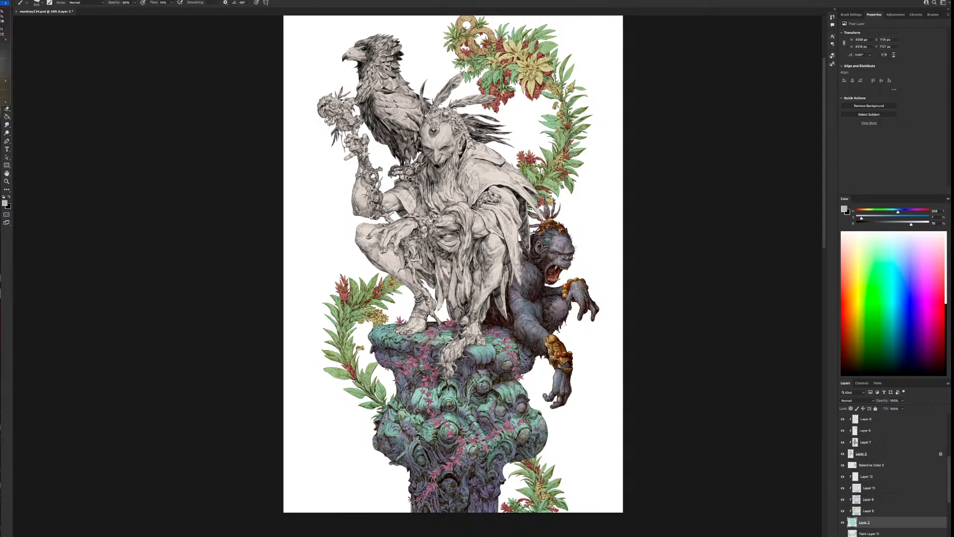
pyautogui.moveTo(4, 3)
pyautogui.click(23, 36)
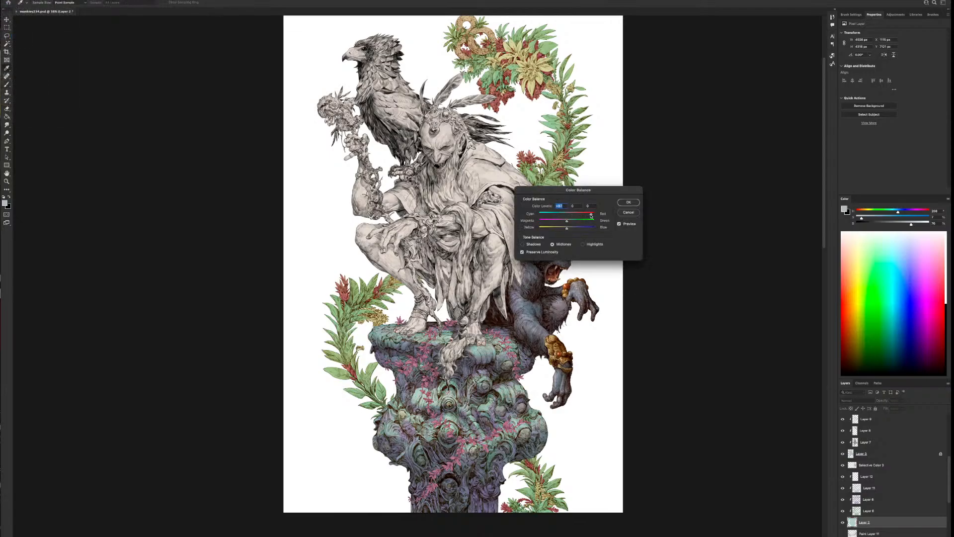
pyautogui.moveTo(598, 197); pyautogui.dragTo(678, 360)
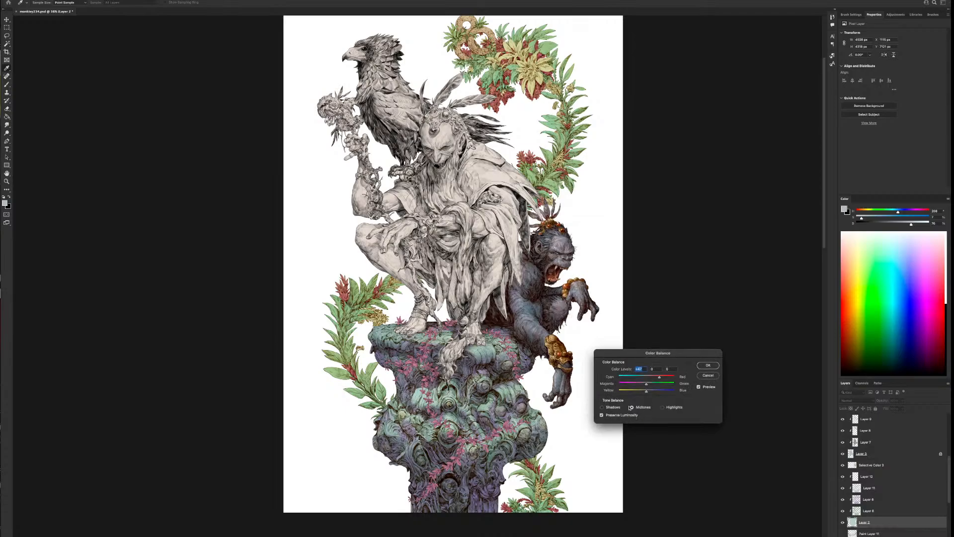
pyautogui.click(658, 395)
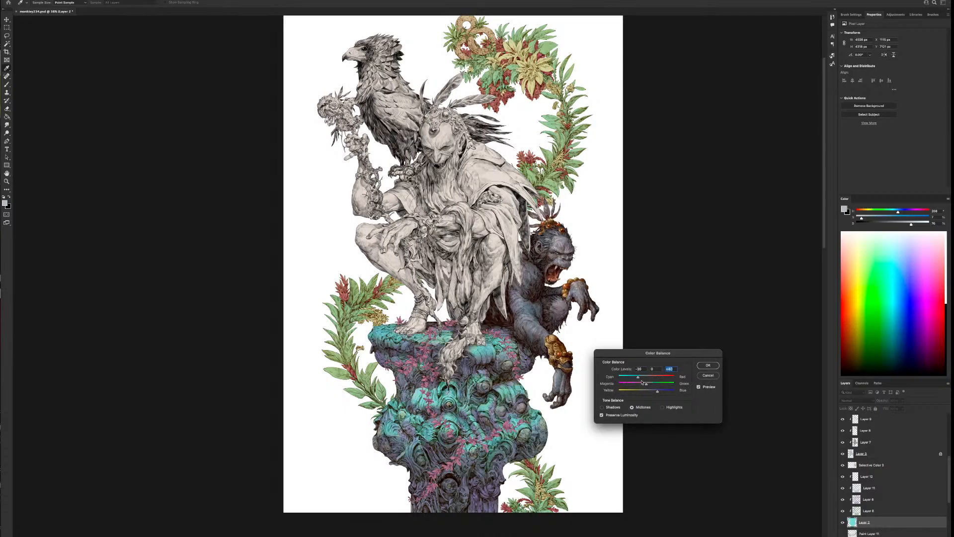
pyautogui.click(708, 365)
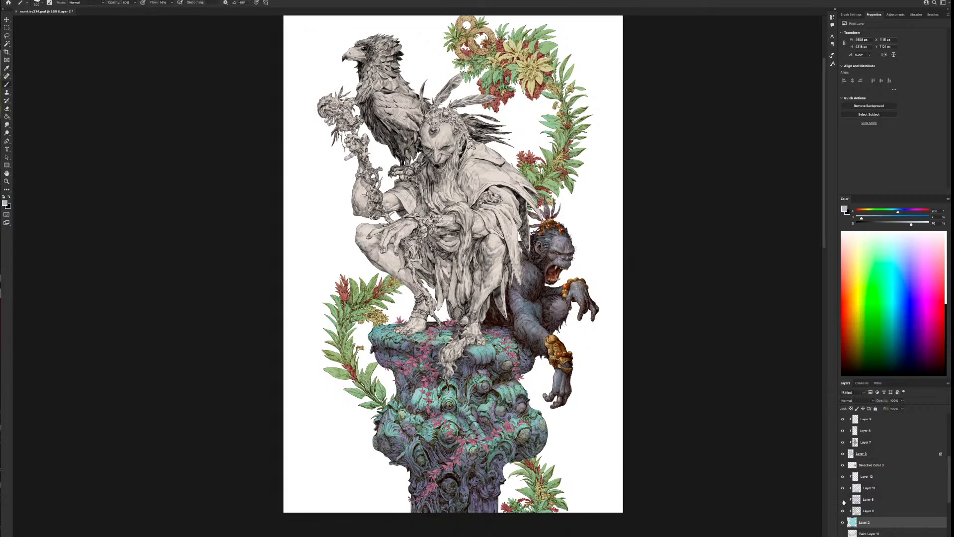
# Apply Hue/Saturation to the column's purple colour layer, shifting its hue toward blue and adjusting its saturation
pyautogui.click(842, 499)
pyautogui.click(842, 498)
pyautogui.click(867, 499)
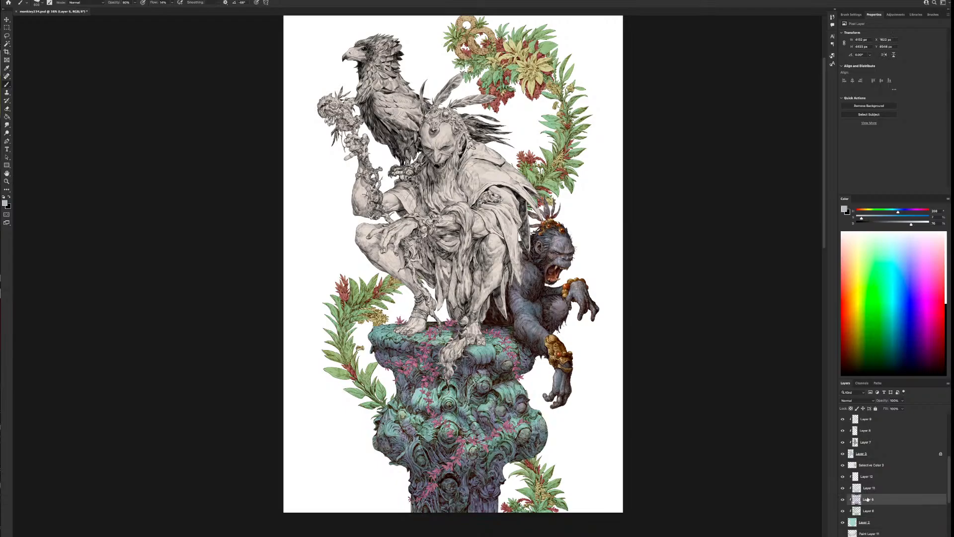
pyautogui.click(5, 0)
pyautogui.moveTo(5, 3)
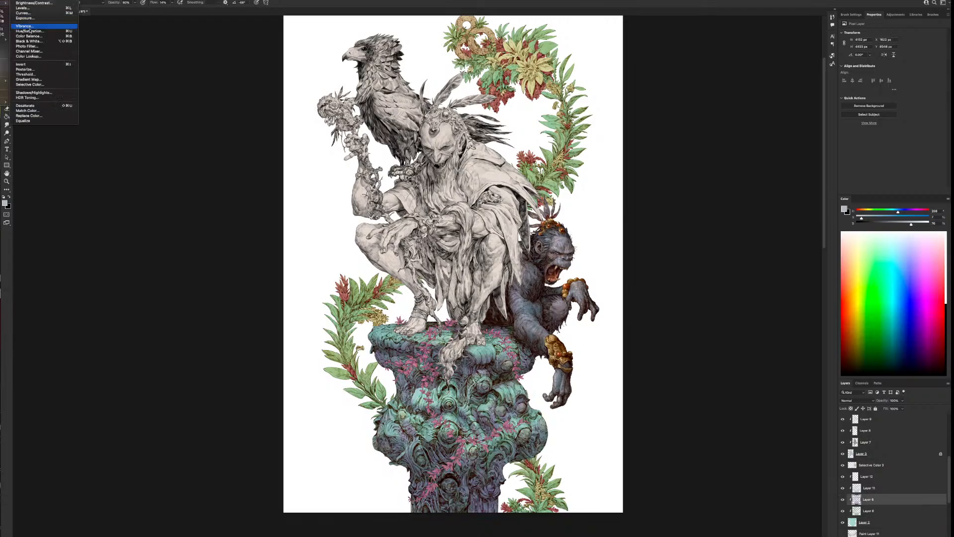
pyautogui.click(31, 35)
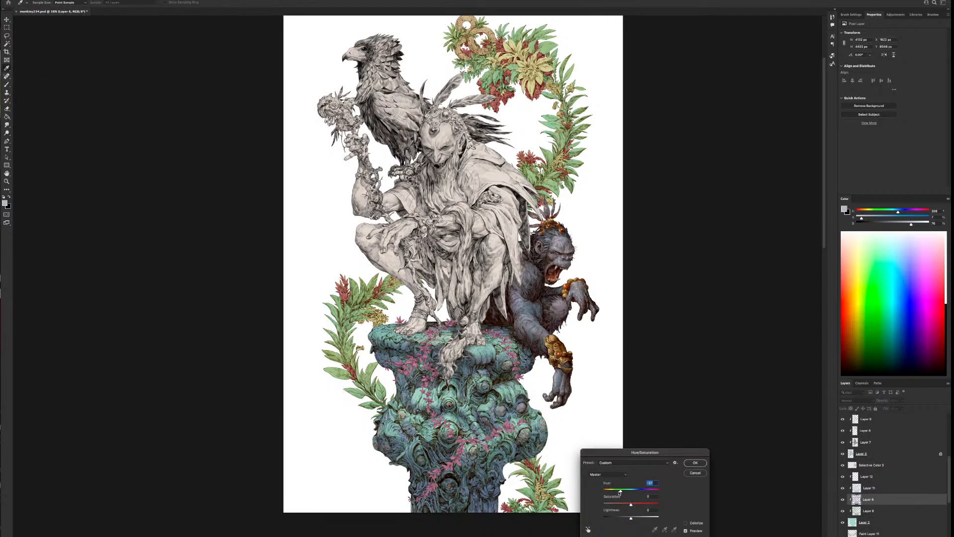
pyautogui.moveTo(620, 492)
pyautogui.mouseDown()
pyautogui.moveTo(607, 492)
pyautogui.moveTo(622, 492)
pyautogui.mouseUp()
pyautogui.moveTo(627, 504); pyautogui.dragTo(637, 504)
pyautogui.click(695, 462)
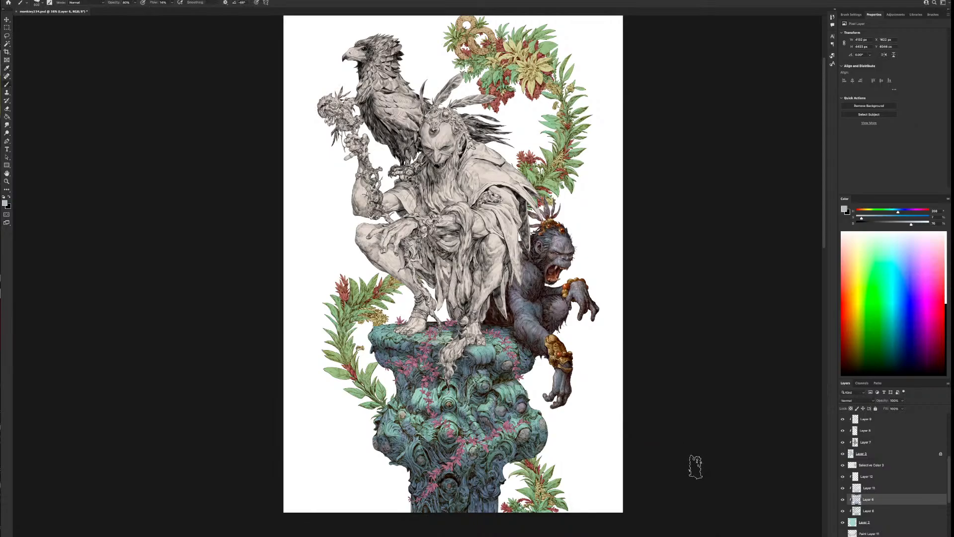
# Compare the column with and without Layer 11 and the Multiply layer above its clipped layers
pyautogui.click(843, 488)
pyautogui.click(843, 489)
pyautogui.click(842, 465)
pyautogui.click(842, 465)
# Add a new clipped layer directly above the column's Layer 11 and set its blend mode to Soft Light
pyautogui.click(871, 480)
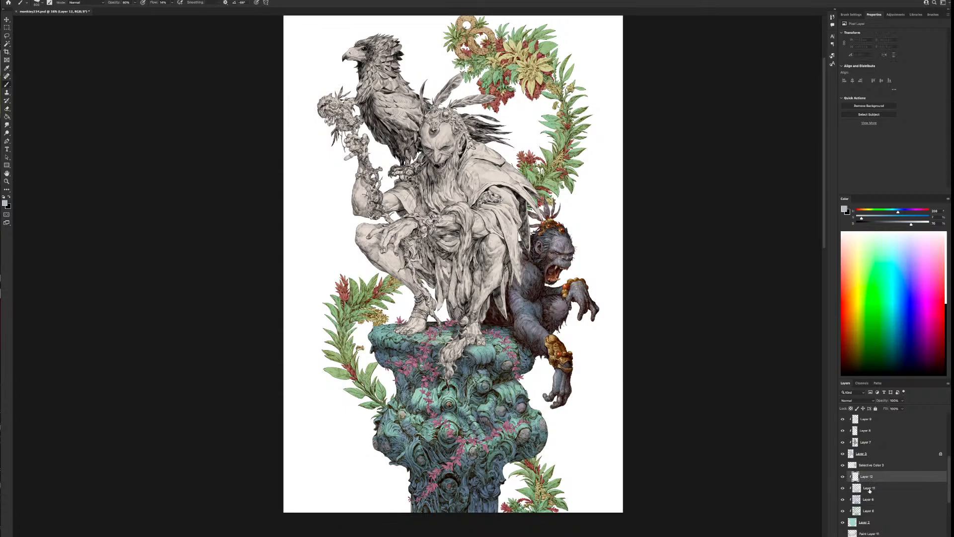
pyautogui.click(869, 489)
pyautogui.click(920, 536)
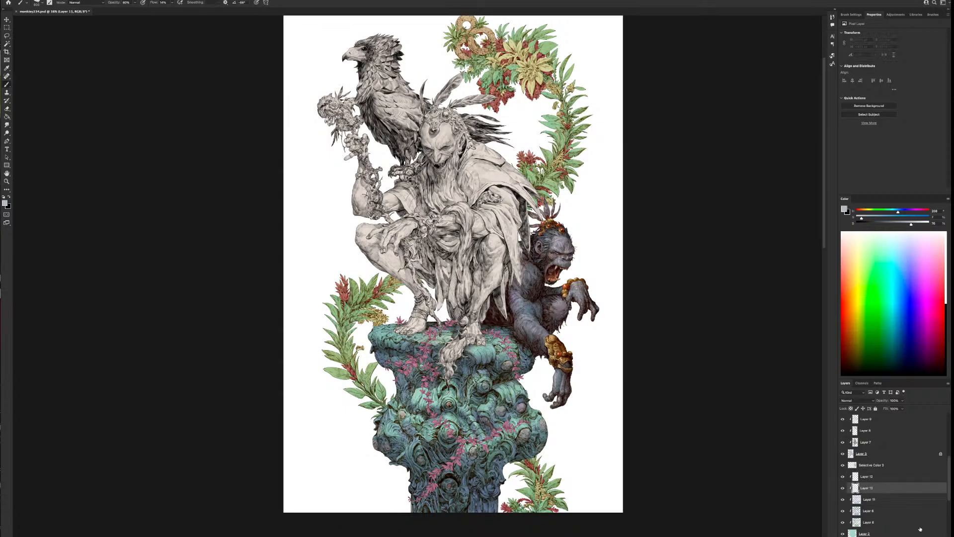
pyautogui.click(857, 400)
pyautogui.click(849, 479)
# Choose a dark muted red and brush it over the column's middle, sides and lower shaft on the Soft Light layer
pyautogui.click(861, 210)
pyautogui.moveTo(902, 224); pyautogui.dragTo(880, 224)
pyautogui.click(906, 217)
pyautogui.click(471, 362)
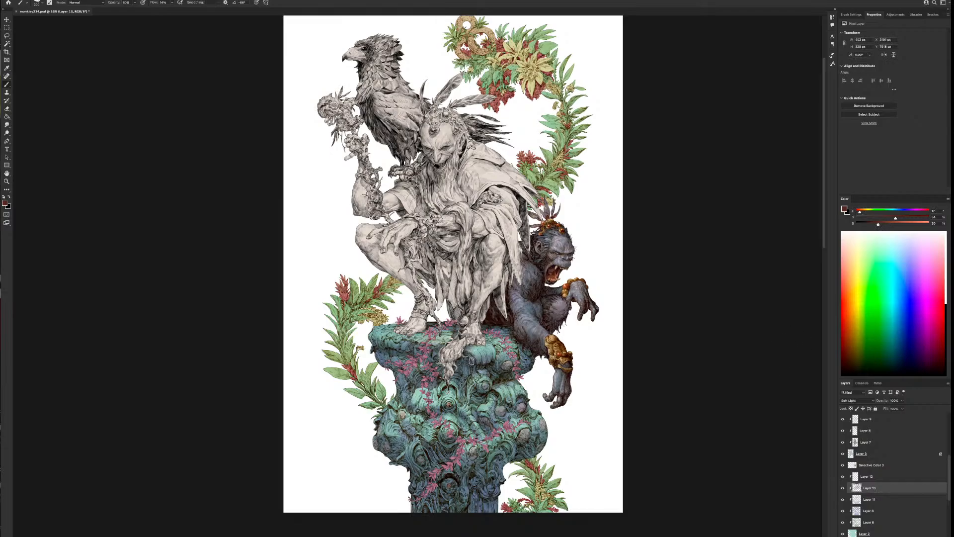
pyautogui.moveTo(471, 361)
pyautogui.mouseDown()
pyautogui.moveTo(374, 347)
pyautogui.moveTo(384, 362)
pyautogui.moveTo(535, 366)
pyautogui.moveTo(502, 373)
pyautogui.moveTo(529, 352)
pyautogui.moveTo(522, 329)
pyautogui.moveTo(504, 354)
pyautogui.moveTo(535, 394)
pyautogui.moveTo(501, 404)
pyautogui.moveTo(483, 430)
pyautogui.mouseUp()
pyautogui.press(']')
pyautogui.press(']')
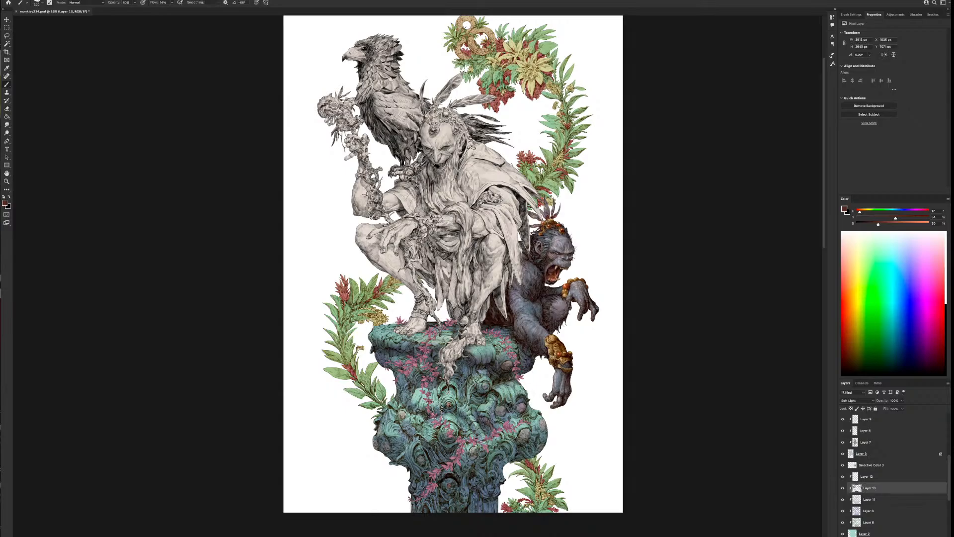
pyautogui.moveTo(404, 404)
pyautogui.mouseDown()
pyautogui.moveTo(400, 377)
pyautogui.moveTo(399, 398)
pyautogui.mouseUp()
pyautogui.moveTo(381, 441)
pyautogui.mouseDown()
pyautogui.moveTo(414, 457)
pyautogui.moveTo(450, 441)
pyautogui.moveTo(474, 461)
pyautogui.moveTo(522, 446)
pyautogui.mouseUp()
pyautogui.press('[')
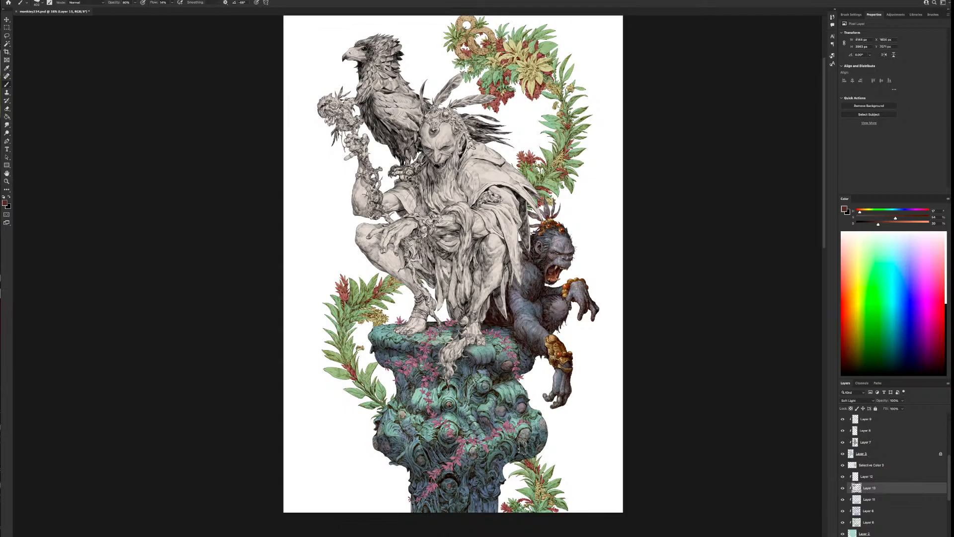
pyautogui.press(']')
pyautogui.press(']')
pyautogui.moveTo(500, 487)
pyautogui.mouseDown()
pyautogui.moveTo(510, 469)
pyautogui.moveTo(492, 519)
pyautogui.moveTo(439, 522)
pyautogui.moveTo(404, 478)
pyautogui.mouseUp()
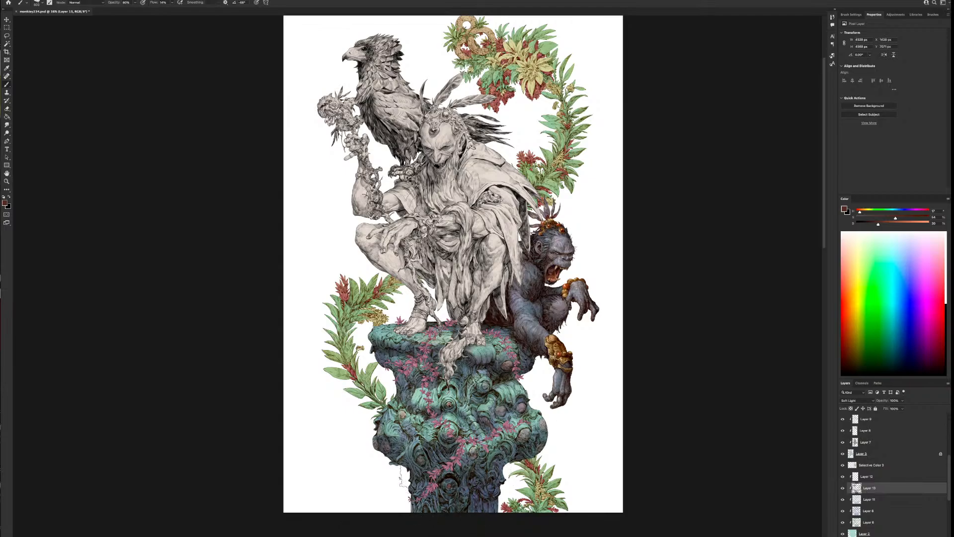
# Compare the column with and without the Soft Light layer and adjust that layer's opacity
pyautogui.click(843, 487)
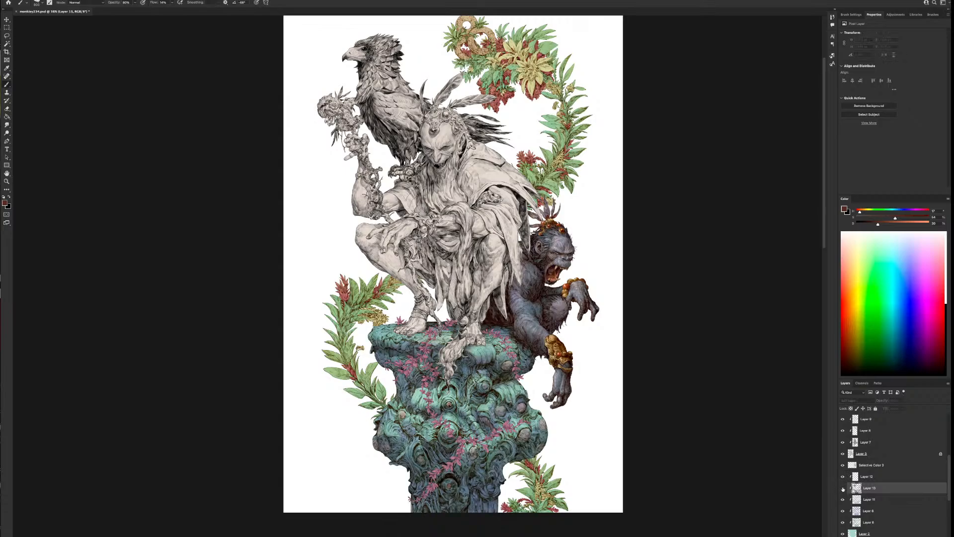
pyautogui.click(843, 488)
pyautogui.moveTo(902, 401); pyautogui.dragTo(890, 409)
# Clip the Multiply layer above the column's clipped layers to the column as well
pyautogui.click(869, 466)
pyautogui.rightClick(868, 466)
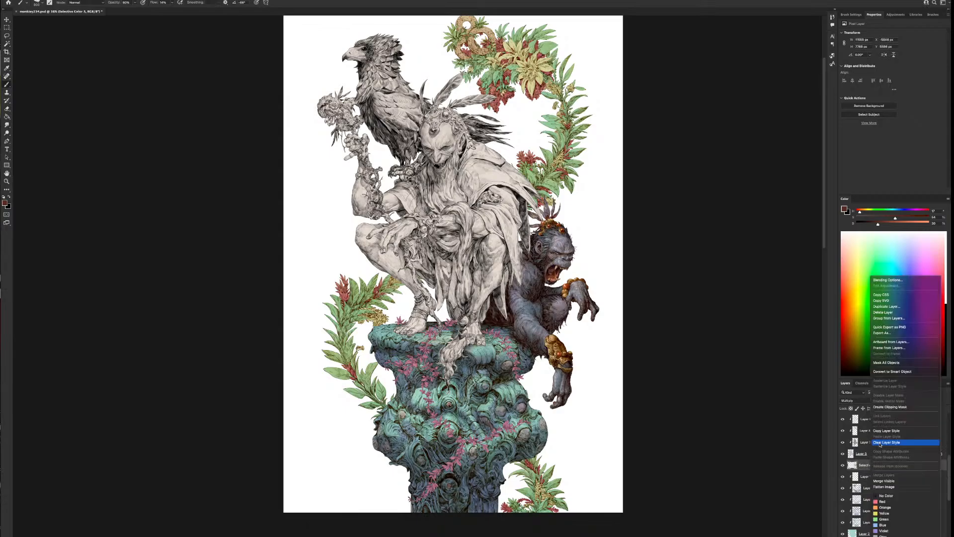
pyautogui.click(888, 407)
# Add a clipped Selective Color adjustment layer at the top of the column's clipped layers and add yellow to its Neutrals
pyautogui.click(884, 476)
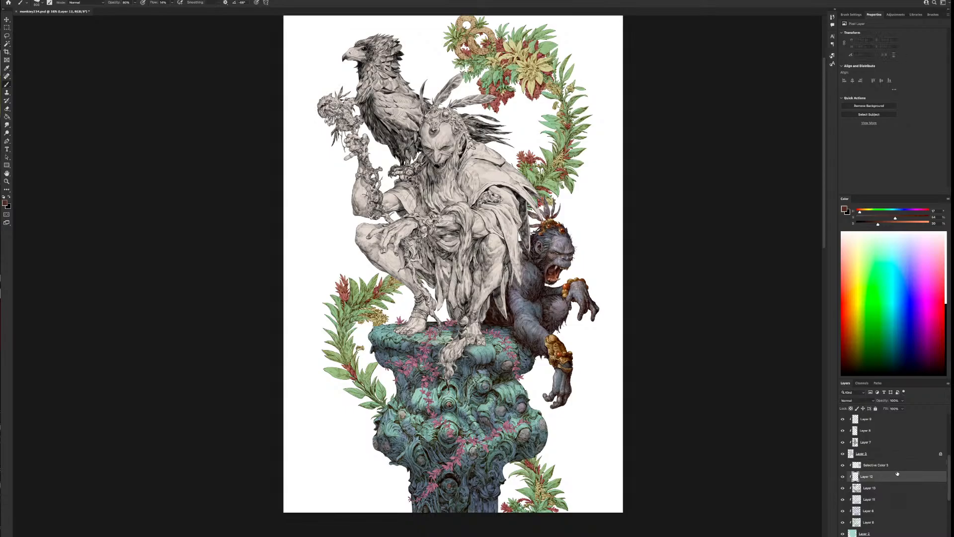
pyautogui.click(912, 536)
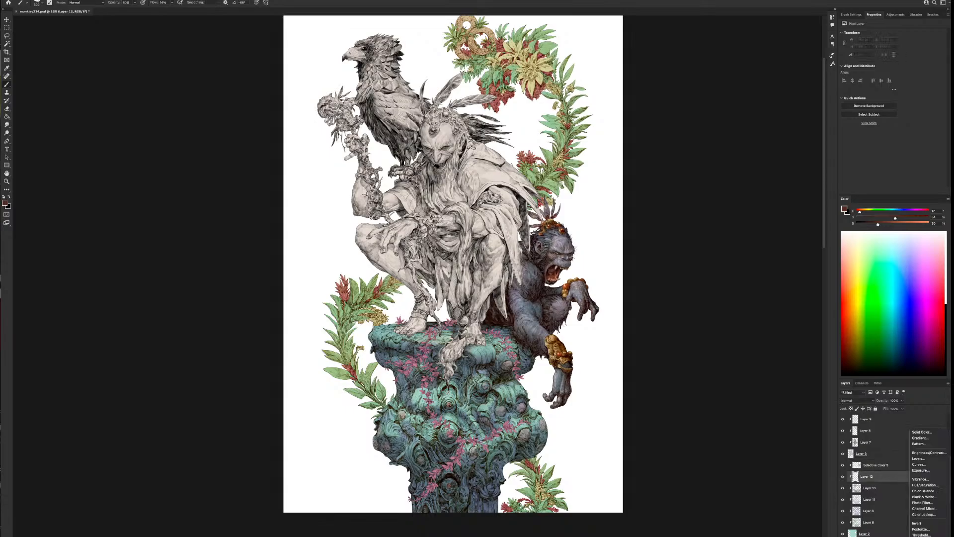
pyautogui.click(922, 536)
pyautogui.moveTo(888, 467); pyautogui.dragTo(907, 451)
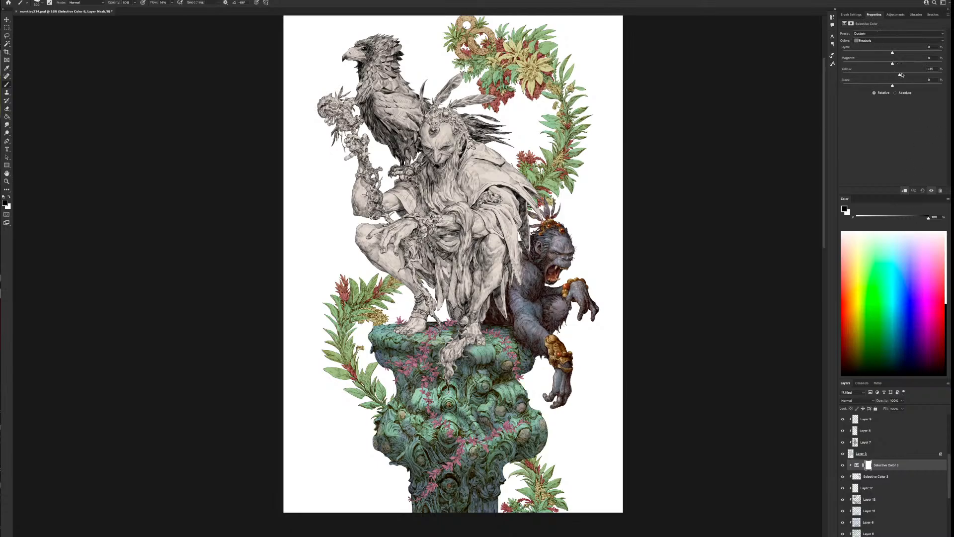
# Shift the Selective Color Blacks toward magenta with less yellow, and give the Neutrals slight cyan and a moderate amount of yellow
pyautogui.click(890, 40)
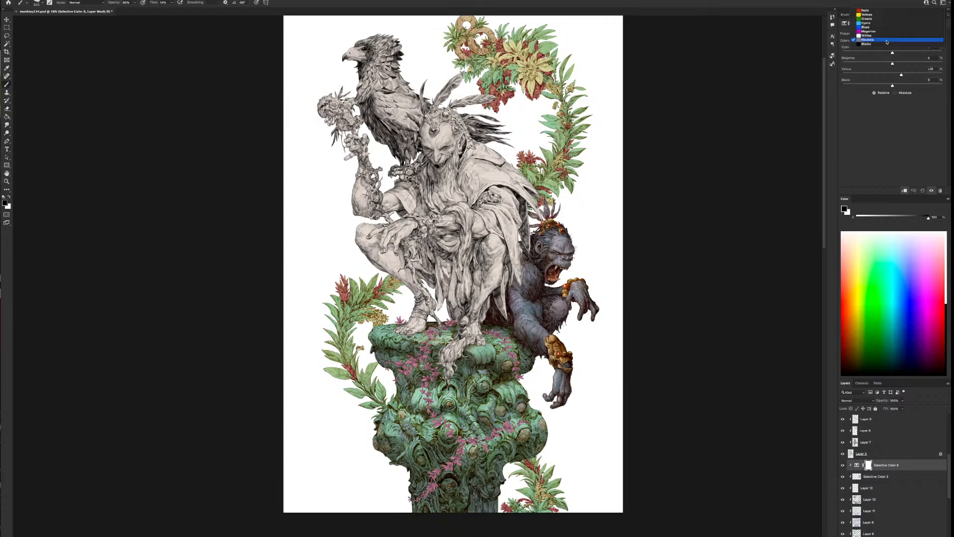
pyautogui.click(892, 45)
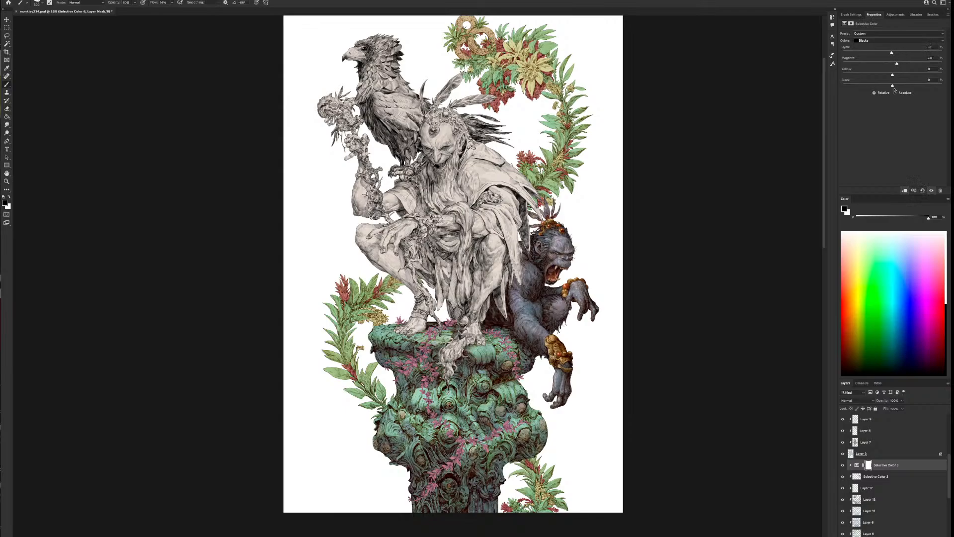
pyautogui.moveTo(885, 75); pyautogui.dragTo(880, 75)
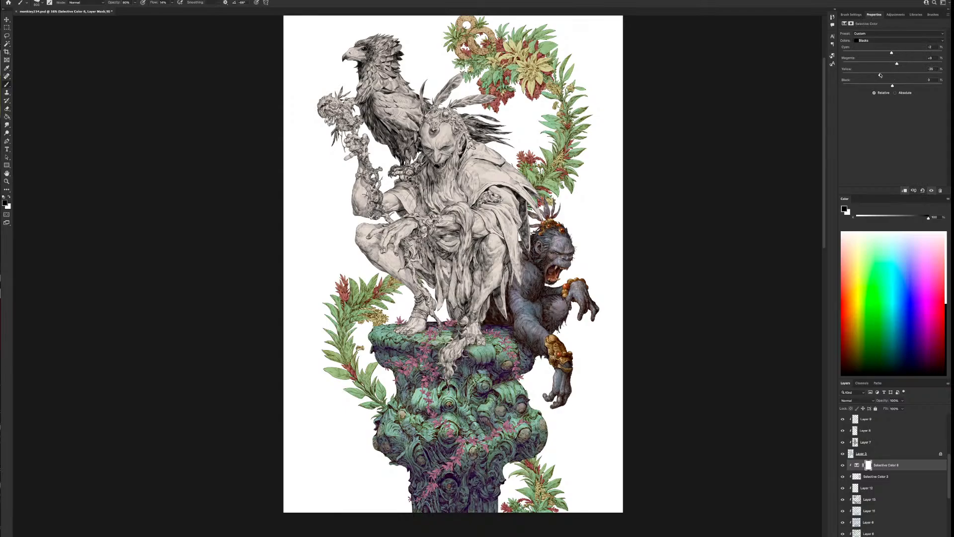
pyautogui.click(894, 40)
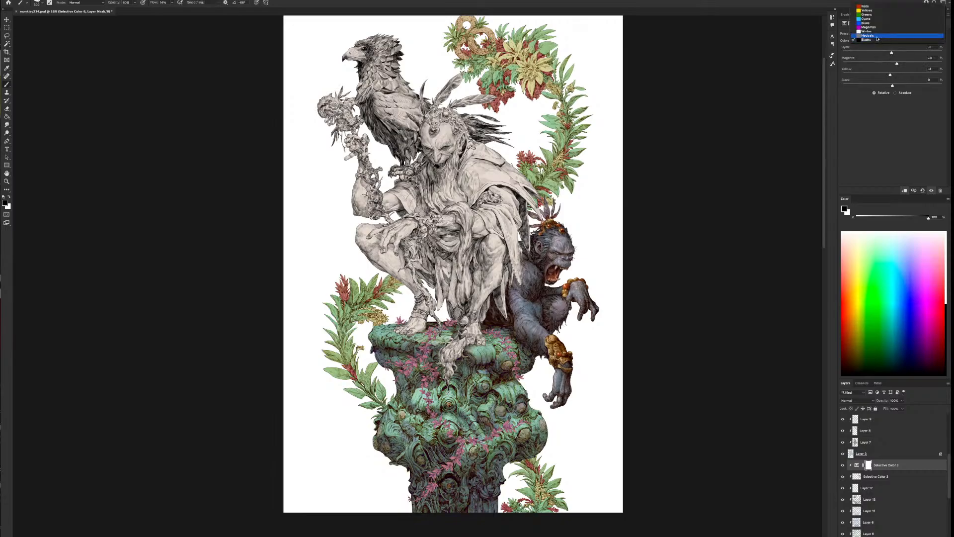
pyautogui.click(875, 33)
pyautogui.moveTo(899, 75); pyautogui.dragTo(889, 75)
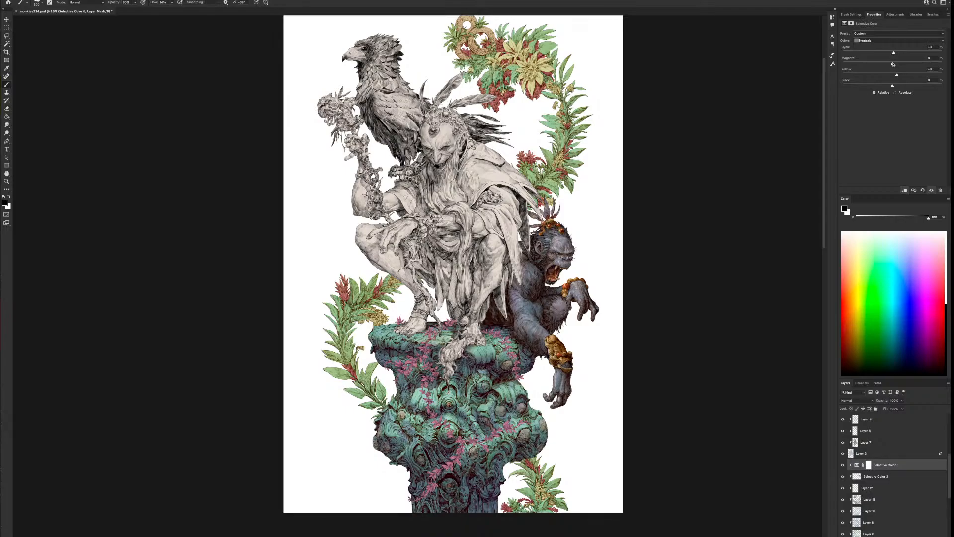
# Adjust the Selective Color Whites with strongly raised yellow and slightly reduced cyan and magenta
pyautogui.click(881, 41)
pyautogui.click(877, 32)
pyautogui.moveTo(893, 76); pyautogui.dragTo(851, 62)
pyautogui.moveTo(921, 50); pyautogui.dragTo(845, 52)
# Adjust the Selective Color Greens with strongly raised cyan, and the Blues with more yellow and slightly less magenta
pyautogui.click(883, 41)
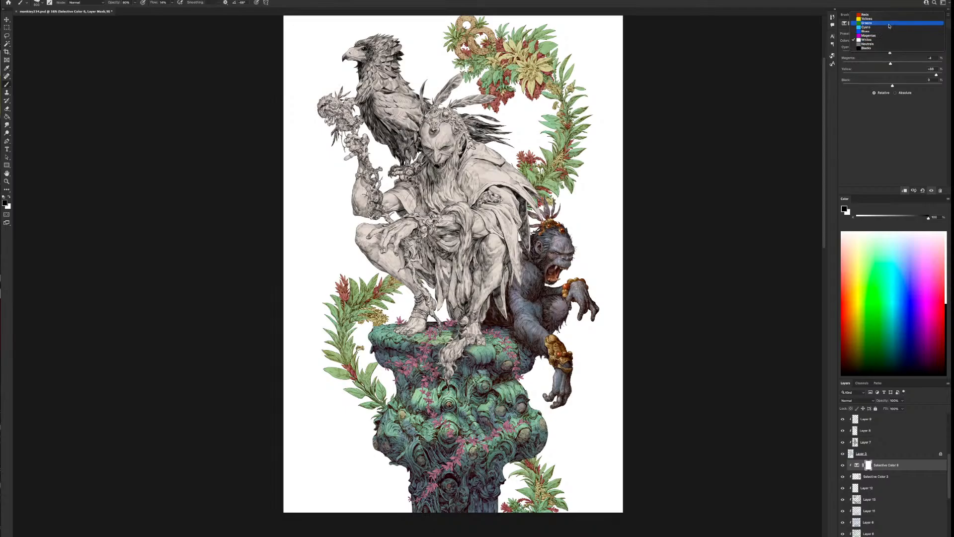
pyautogui.click(889, 23)
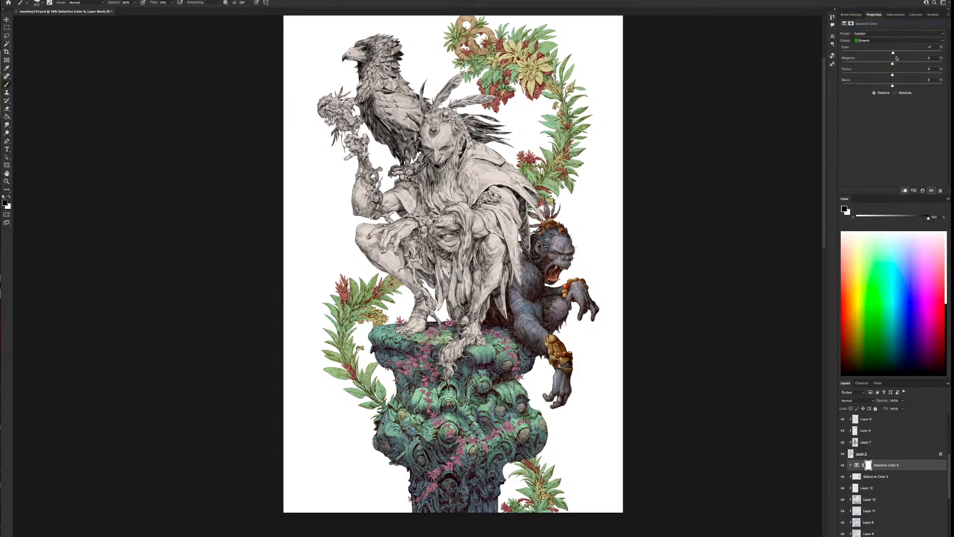
pyautogui.moveTo(906, 61)
pyautogui.mouseDown()
pyautogui.moveTo(894, 75)
pyautogui.moveTo(893, 65)
pyautogui.mouseUp()
pyautogui.click(882, 41)
pyautogui.click(879, 48)
pyautogui.moveTo(925, 51); pyautogui.dragTo(892, 64)
pyautogui.click(890, 41)
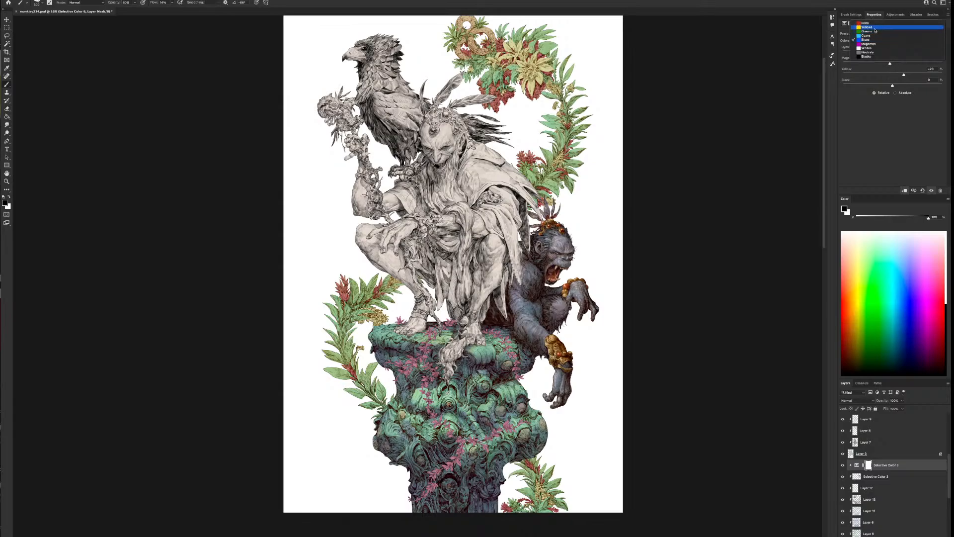
pyautogui.click(888, 33)
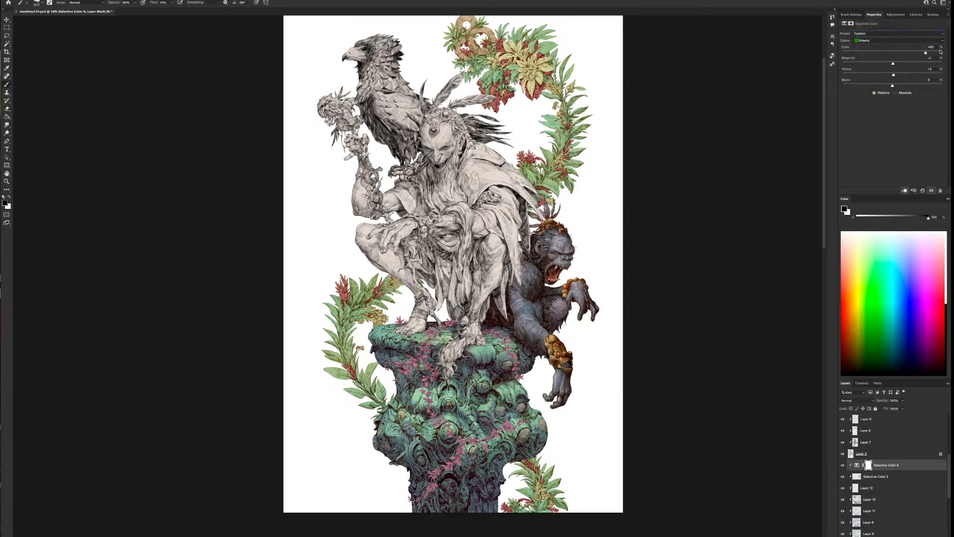
# Raise both yellow and magenta in the Reds of the column's Selective Color adjustment
pyautogui.click(887, 40)
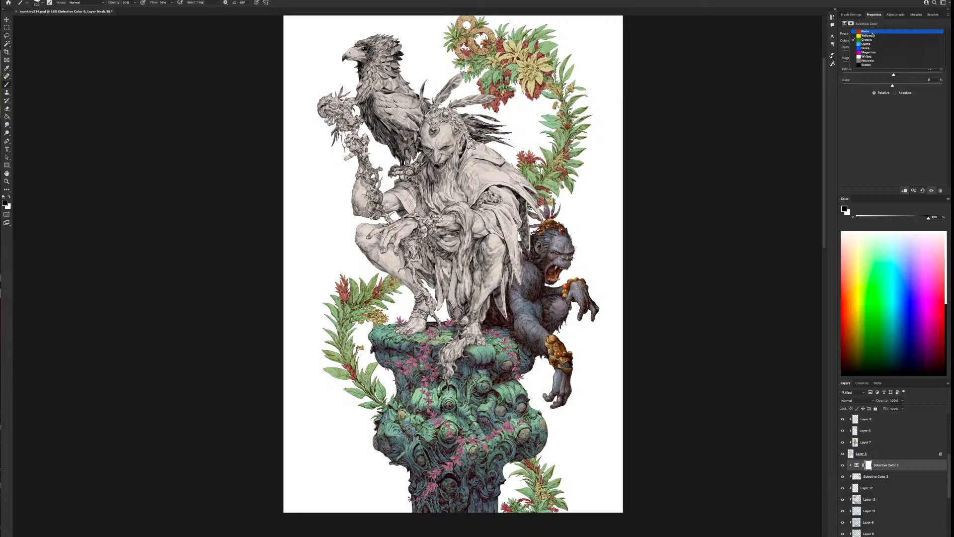
pyautogui.click(880, 32)
pyautogui.moveTo(893, 75)
pyautogui.mouseDown()
pyautogui.moveTo(923, 74)
pyautogui.moveTo(899, 68)
pyautogui.mouseUp()
pyautogui.click(892, 65)
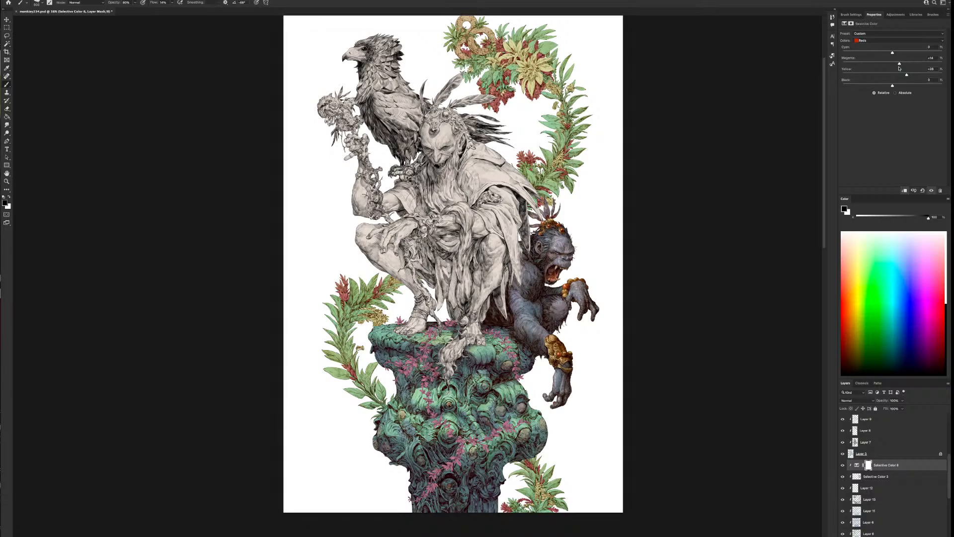
# Add a clipped Color Balance adjustment layer above the column's Selective Color adjustment and shift its midtones between cyan and red
pyautogui.click(881, 477)
pyautogui.click(912, 536)
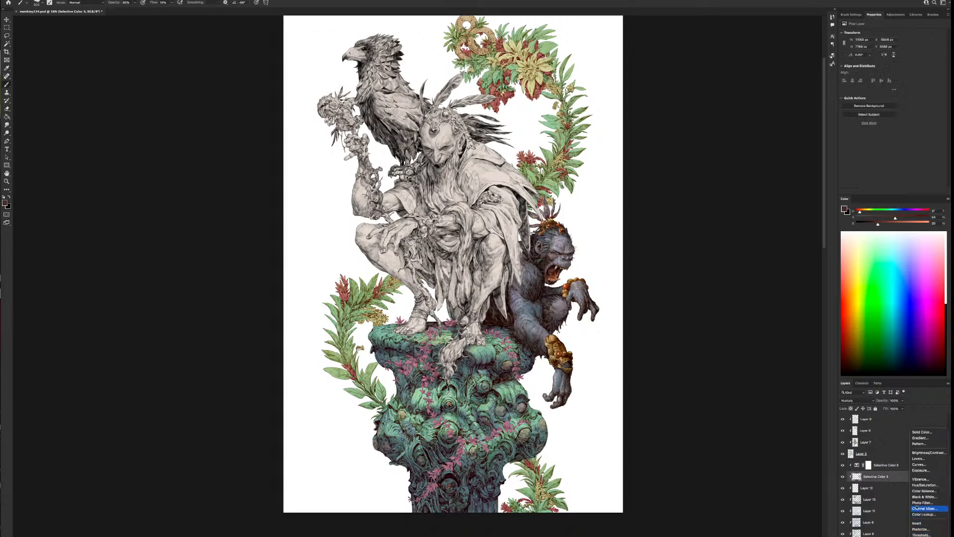
pyautogui.click(924, 490)
pyautogui.moveTo(888, 476); pyautogui.dragTo(891, 464)
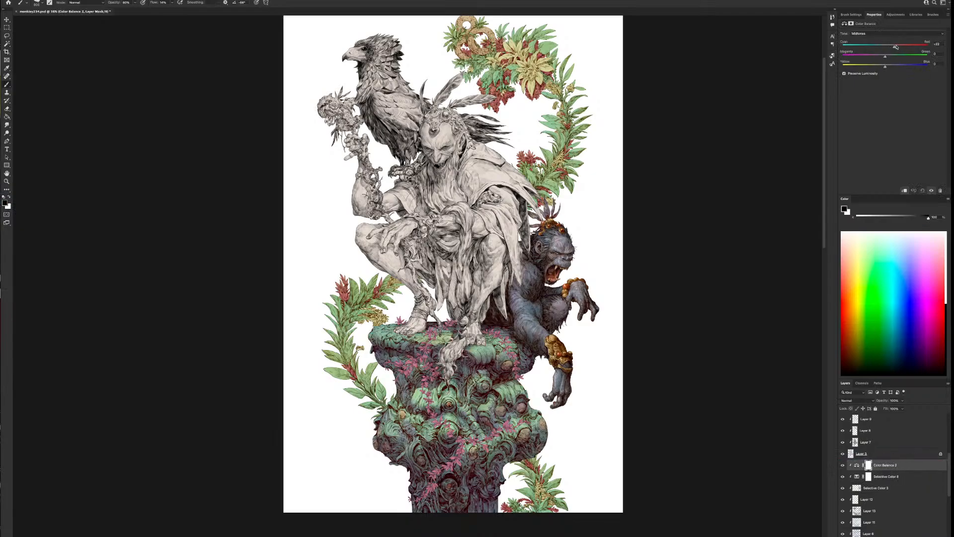
pyautogui.moveTo(897, 47); pyautogui.dragTo(887, 47)
# Shift the Color Balance highlights slightly toward cyan and its shadows toward red at +14, fine-tuning the other shadow sliders
pyautogui.click(879, 34)
pyautogui.click(880, 39)
pyautogui.moveTo(880, 48); pyautogui.dragTo(879, 47)
pyautogui.click(879, 33)
pyautogui.click(879, 22)
pyautogui.moveTo(892, 48); pyautogui.dragTo(895, 47)
pyautogui.moveTo(882, 67); pyautogui.dragTo(886, 57)
# Compare the column with and without its Multiply layer and hide the Soft Light layer
pyautogui.click(842, 489)
pyautogui.click(843, 488)
pyautogui.click(842, 510)
# Compare the column with and without Layer 11 and the purple colour layer beneath it
pyautogui.click(842, 524)
pyautogui.click(842, 524)
pyautogui.click(843, 524)
pyautogui.click(843, 524)
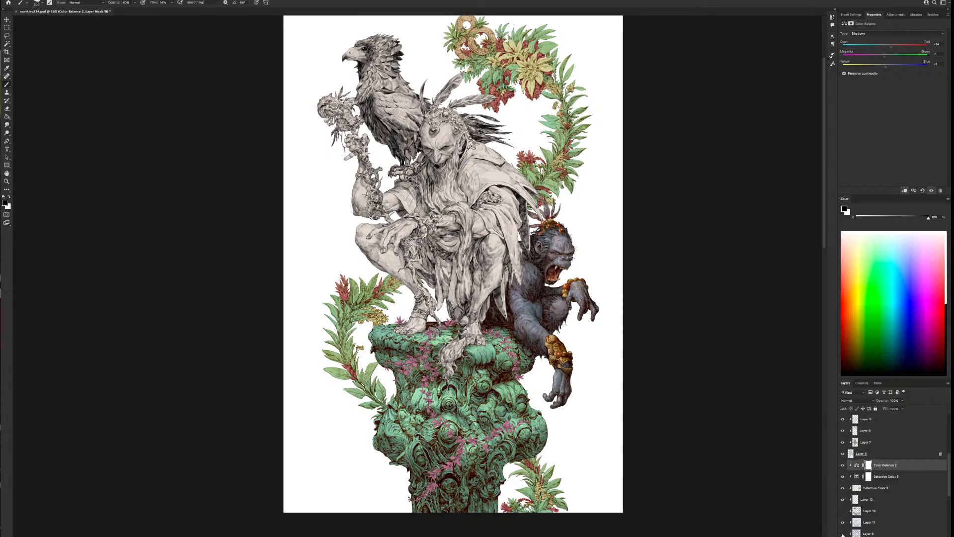
pyautogui.click(842, 534)
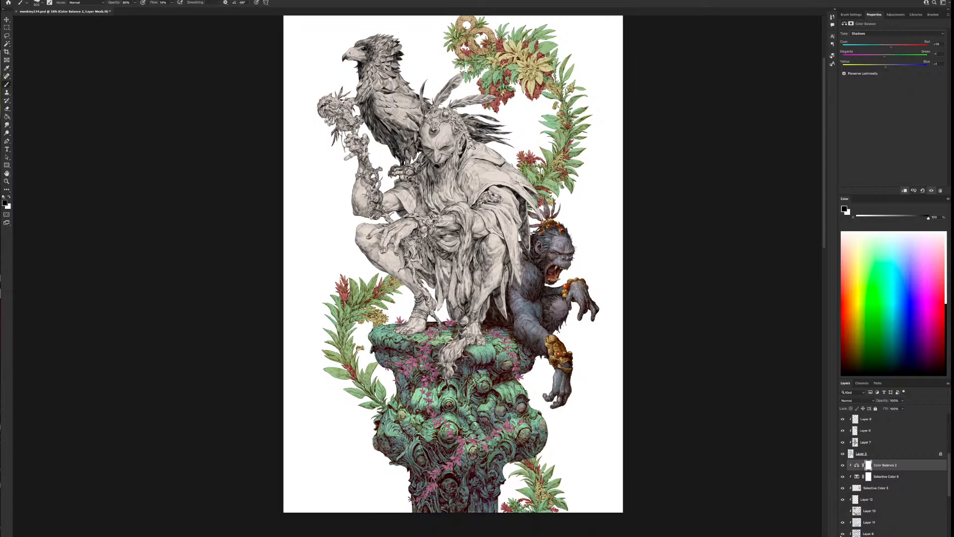
pyautogui.click(842, 533)
pyautogui.click(842, 533)
pyautogui.click(841, 533)
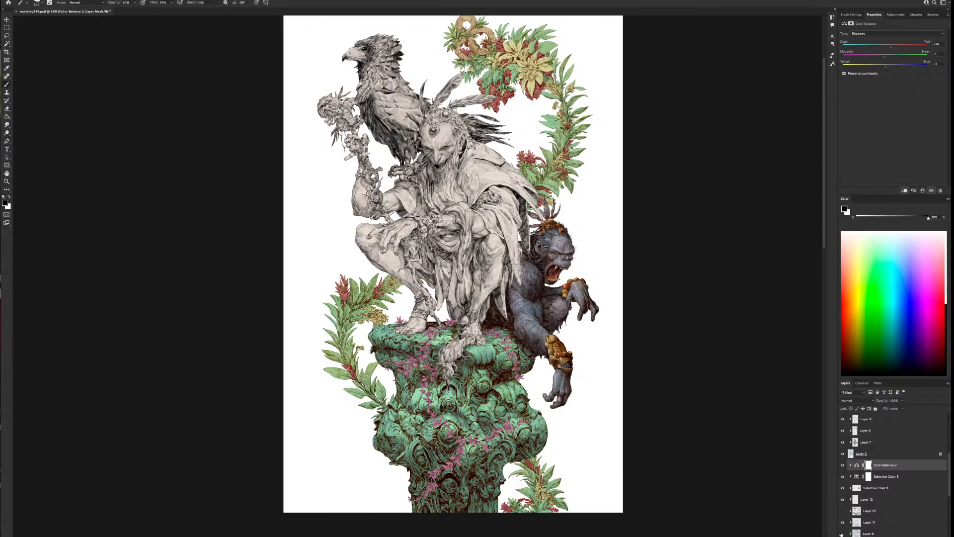
pyautogui.click(841, 534)
# Lower the opacity of the column's purple colour layer to roughly half
pyautogui.click(867, 531)
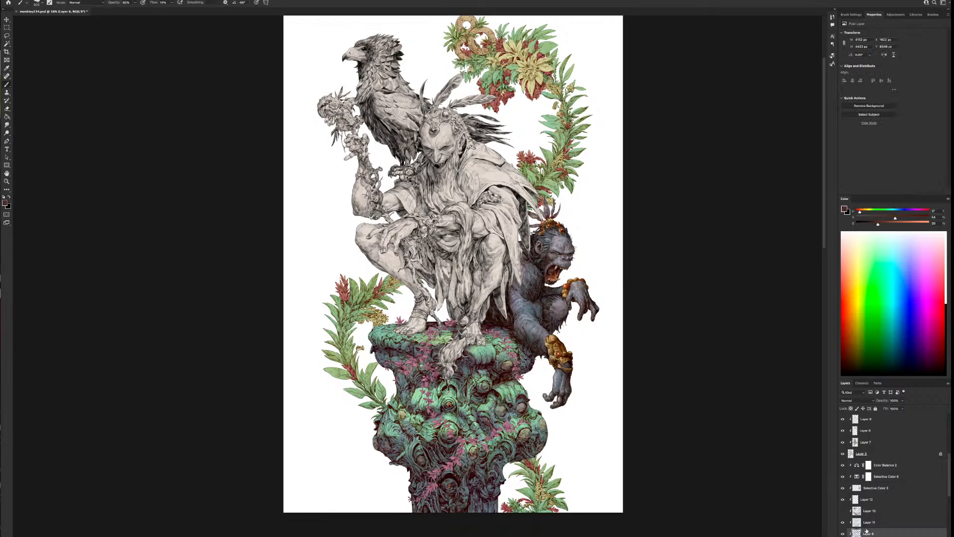
pyautogui.click(902, 400)
pyautogui.moveTo(902, 408); pyautogui.dragTo(890, 408)
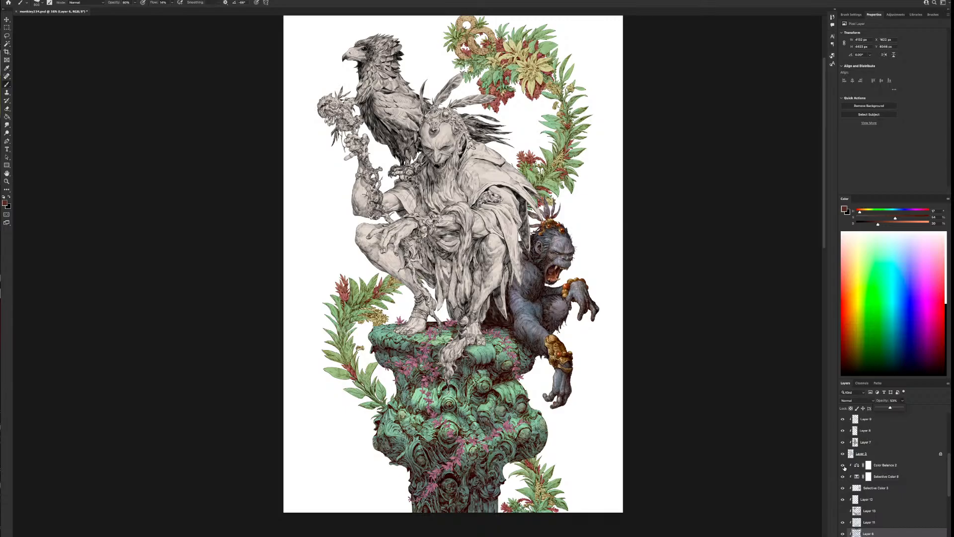
# Compare the column with and without its Color Balance adjustment, and inspect the column and ape both close up and in full
pyautogui.click(843, 466)
pyautogui.click(843, 465)
pyautogui.scroll(3, 614, 365)
pyautogui.scroll(1, 577, 371)
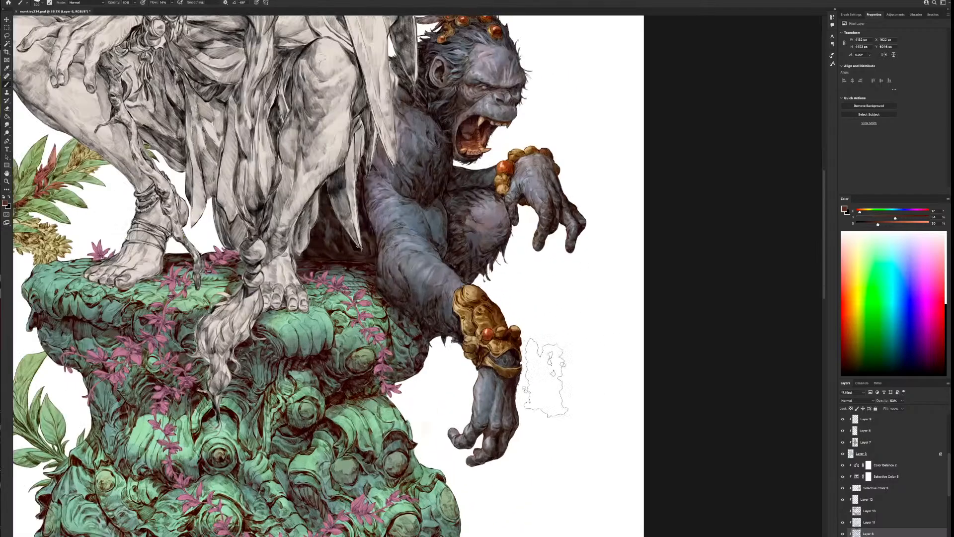
pyautogui.moveTo(498, 346)
pyautogui.mouseDown()
pyautogui.moveTo(625, 393)
pyautogui.moveTo(644, 428)
pyautogui.mouseUp()
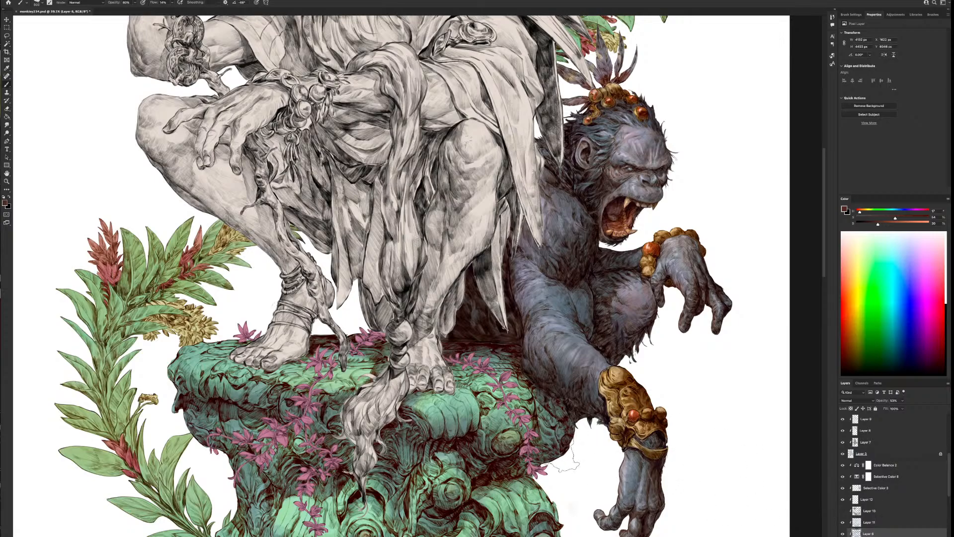
pyautogui.scroll(-5, 561, 455)
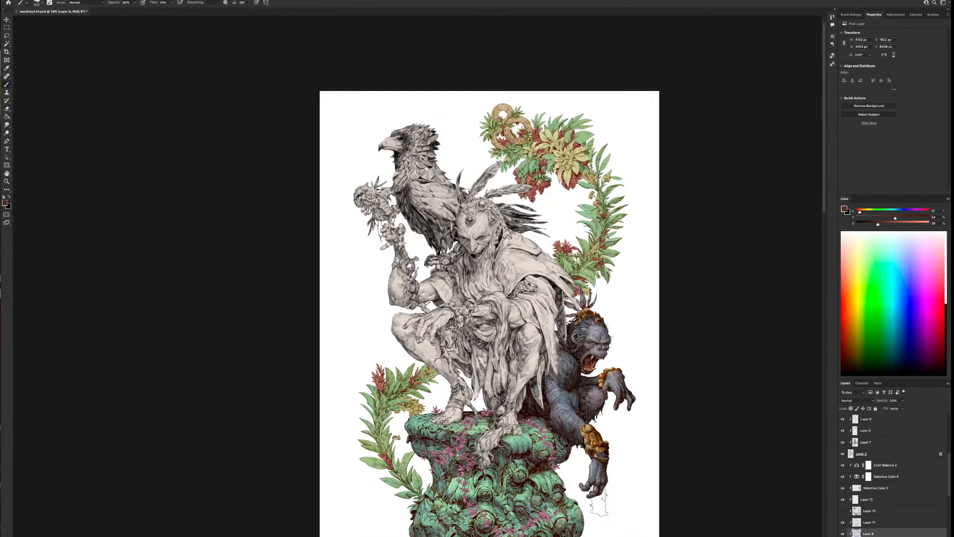
pyautogui.moveTo(600, 504); pyautogui.dragTo(540, 350)
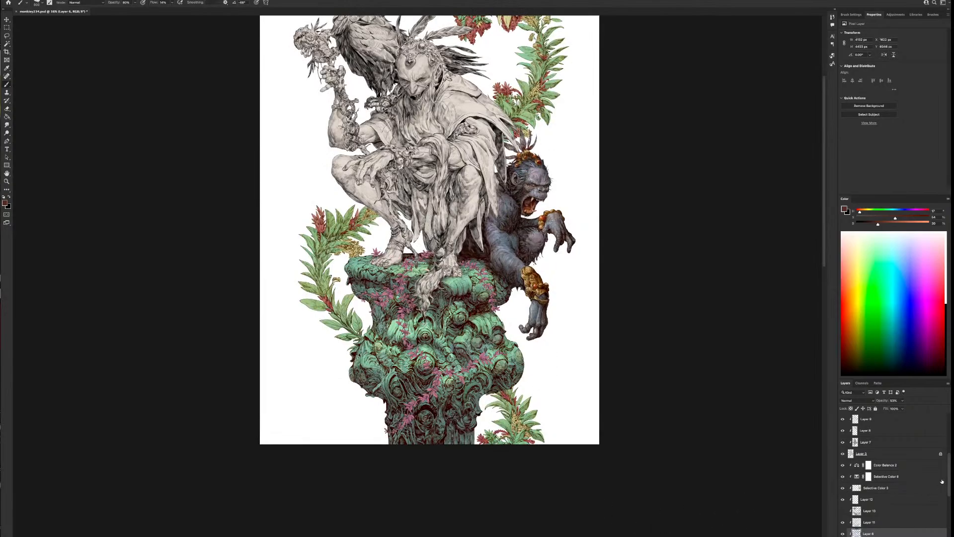
# Select the purple vine colour layer above the column's layers and lock its transparent pixels
pyautogui.scroll(-3, 949, 478)
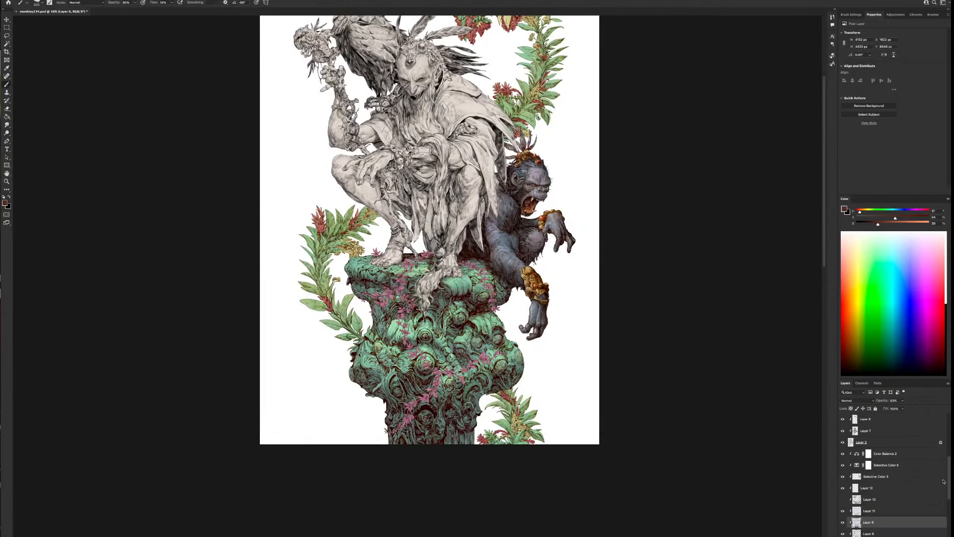
pyautogui.scroll(5, 939, 488)
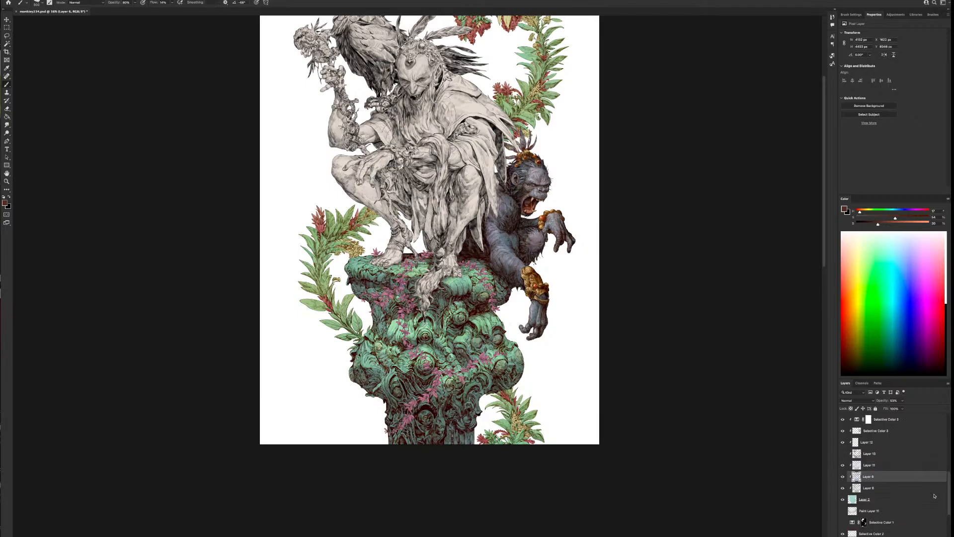
pyautogui.scroll(6, 942, 468)
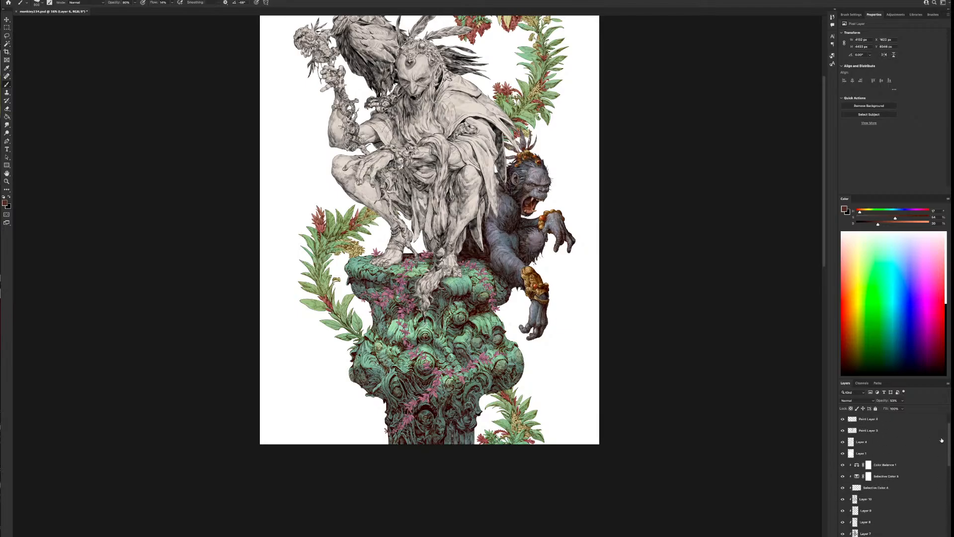
pyautogui.scroll(3, 941, 440)
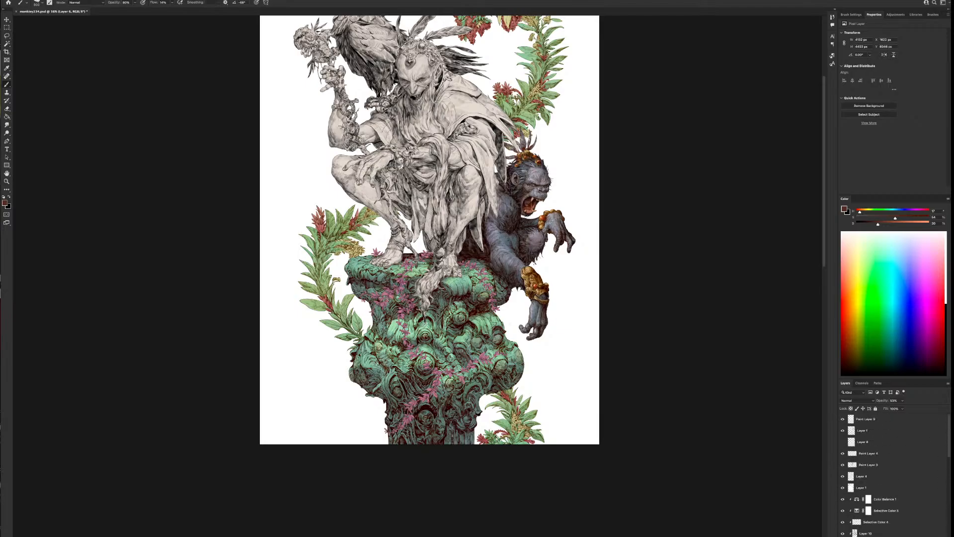
pyautogui.click(856, 431)
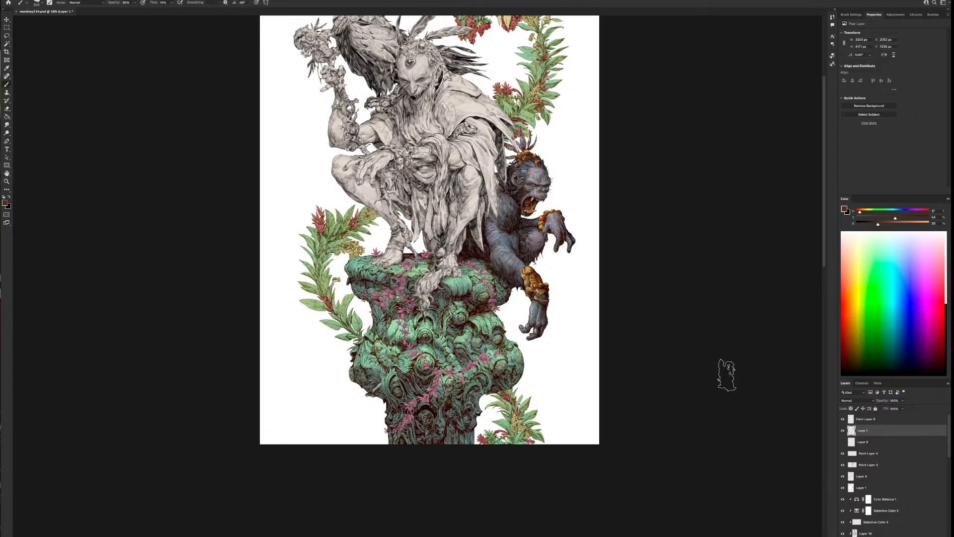
pyautogui.press('/')
pyautogui.scroll(5, 480, 383)
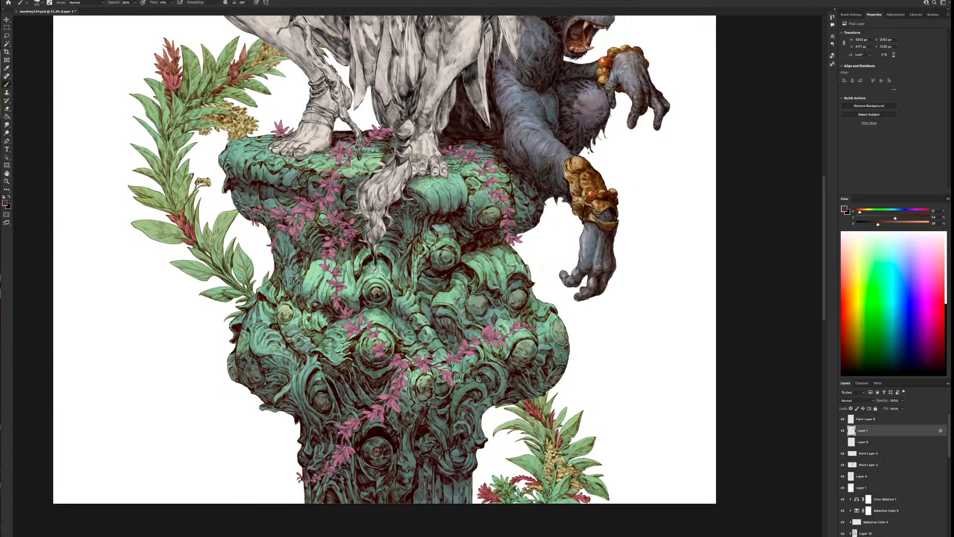
# Sample the vines' pink, darken it to a muted purple-red and paint it over the vines on the lower column with a larger brush
pyautogui.keyDown('alt'); pyautogui.click(455, 379); pyautogui.keyUp('alt')
pyautogui.hotkey('ctrl', '-')
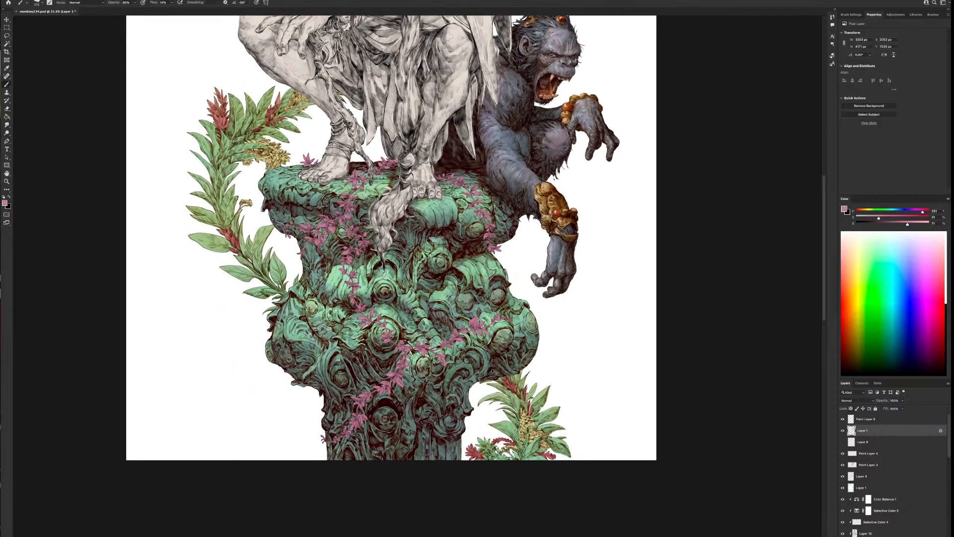
pyautogui.moveTo(901, 224)
pyautogui.mouseDown()
pyautogui.moveTo(889, 224)
pyautogui.moveTo(925, 212)
pyautogui.moveTo(877, 217)
pyautogui.moveTo(888, 224)
pyautogui.mouseUp()
pyautogui.press(']')
pyautogui.press(']')
pyautogui.press(']')
pyautogui.press(']')
pyautogui.press(']')
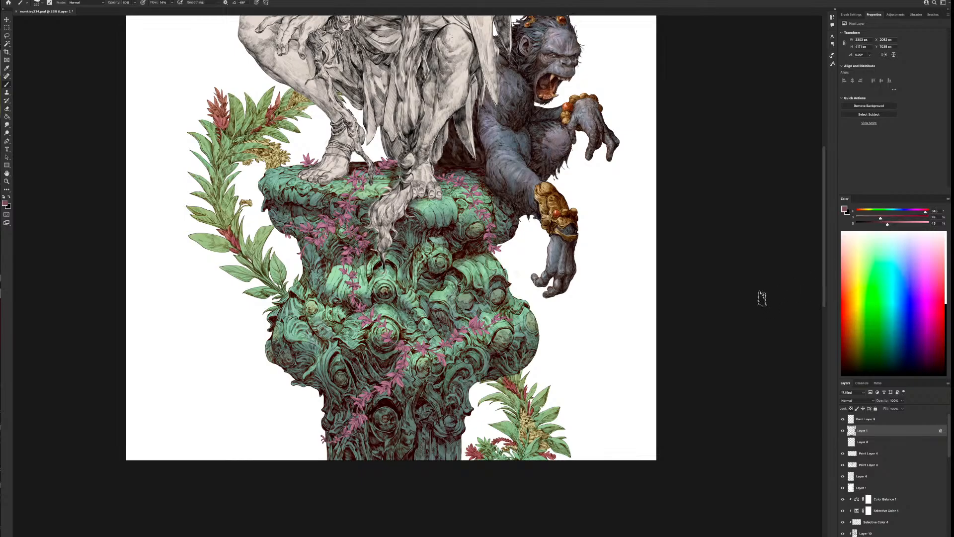
pyautogui.moveTo(359, 419)
pyautogui.mouseDown()
pyautogui.moveTo(350, 445)
pyautogui.moveTo(359, 397)
pyautogui.moveTo(407, 374)
pyautogui.moveTo(384, 379)
pyautogui.moveTo(402, 354)
pyautogui.moveTo(370, 337)
pyautogui.mouseUp()
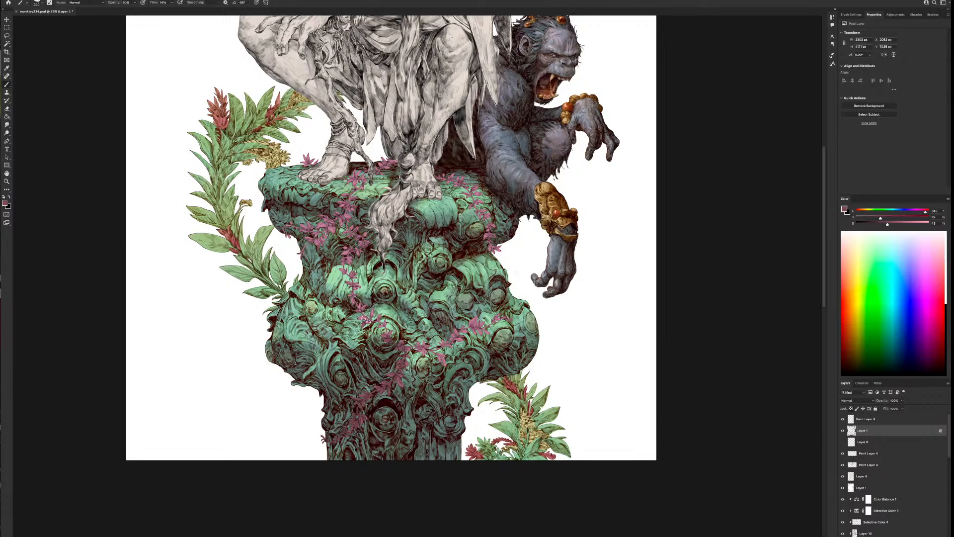
# Shade the vines on the upper column and outer edges with the same dark purple-red, using a smaller brush
pyautogui.press('[')
pyautogui.press('[')
pyautogui.press('[')
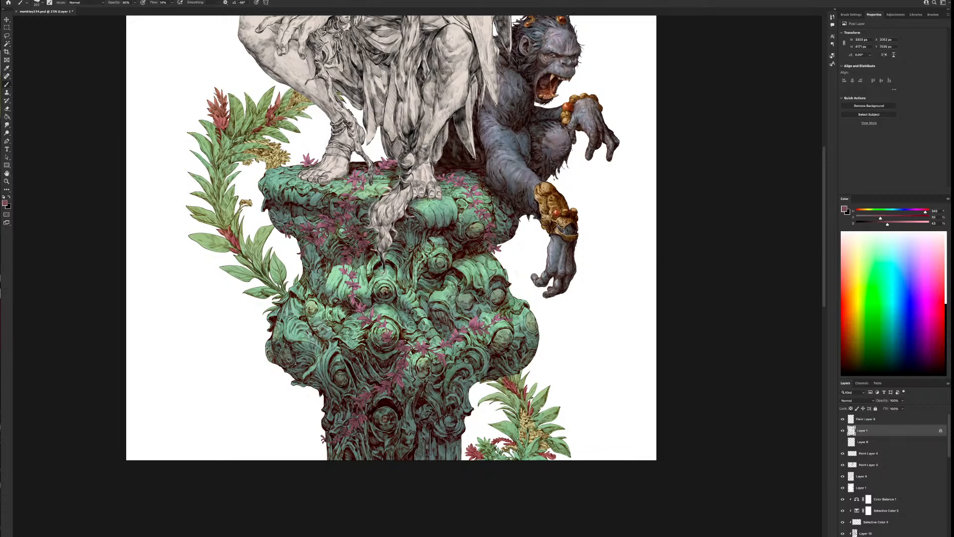
# Examine the shaded vines against the rest of the illustration, both close up and in full
pyautogui.moveTo(556, 236); pyautogui.dragTo(571, 293)
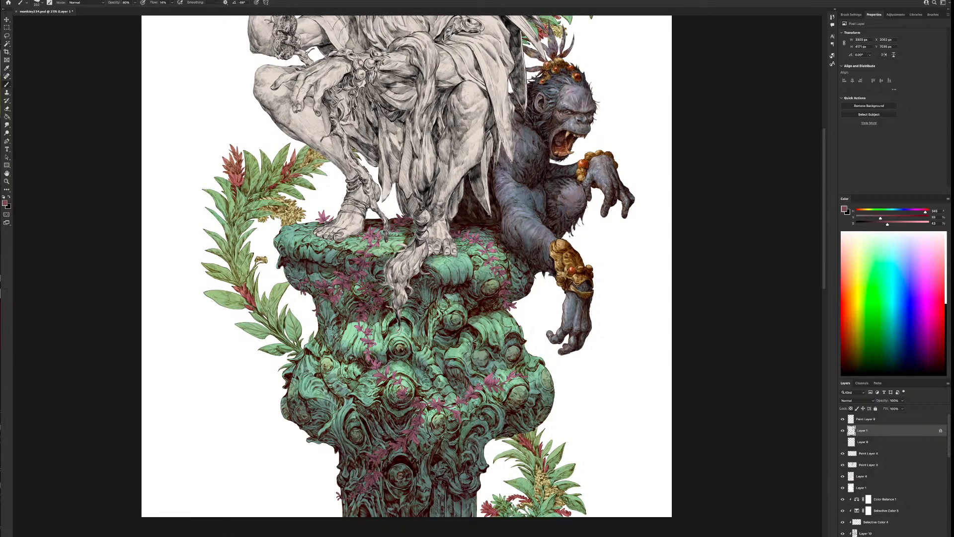
pyautogui.scroll(-2, 553, 333)
pyautogui.scroll(-1, 552, 343)
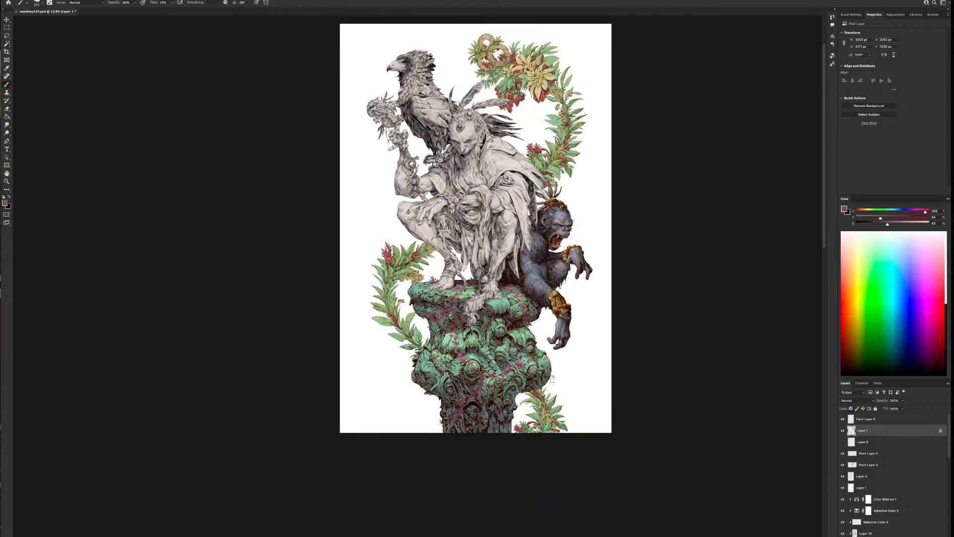
pyautogui.scroll(2, 552, 396)
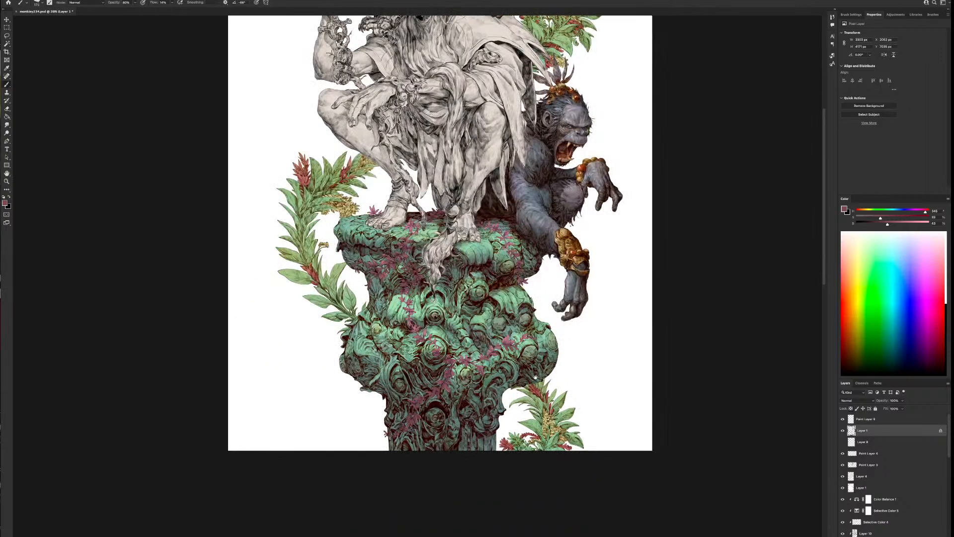
pyautogui.scroll(2, 535, 378)
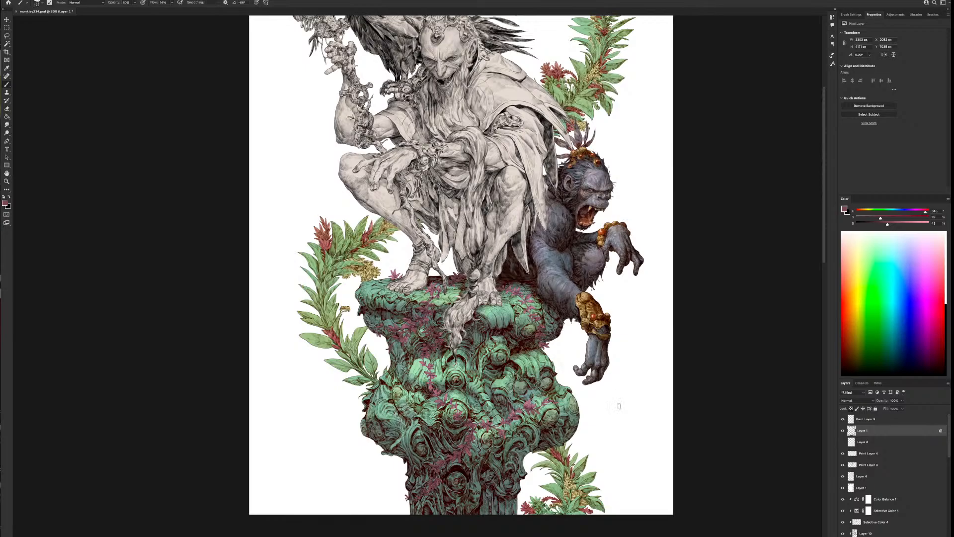
pyautogui.scroll(-2, 611, 444)
pyautogui.scroll(-1, 611, 446)
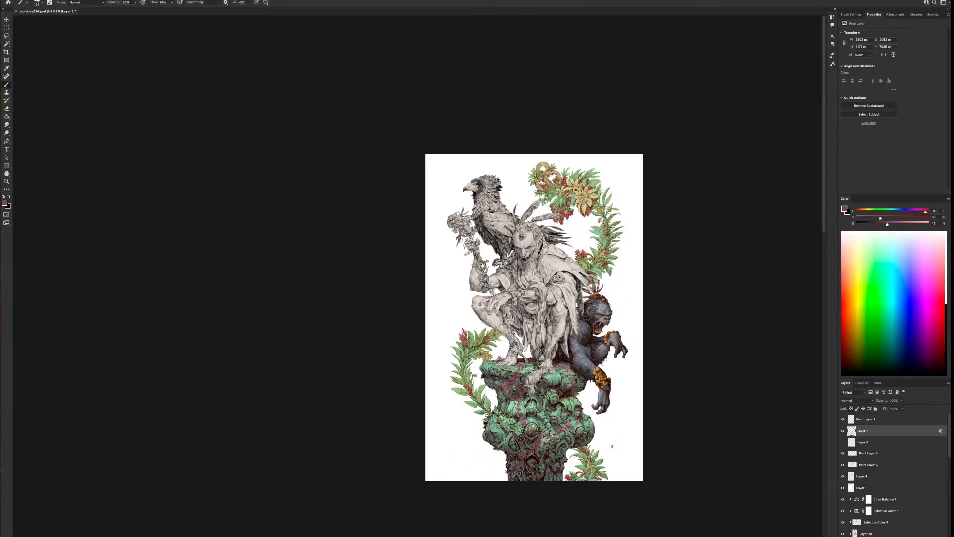
pyautogui.scroll(3, 611, 446)
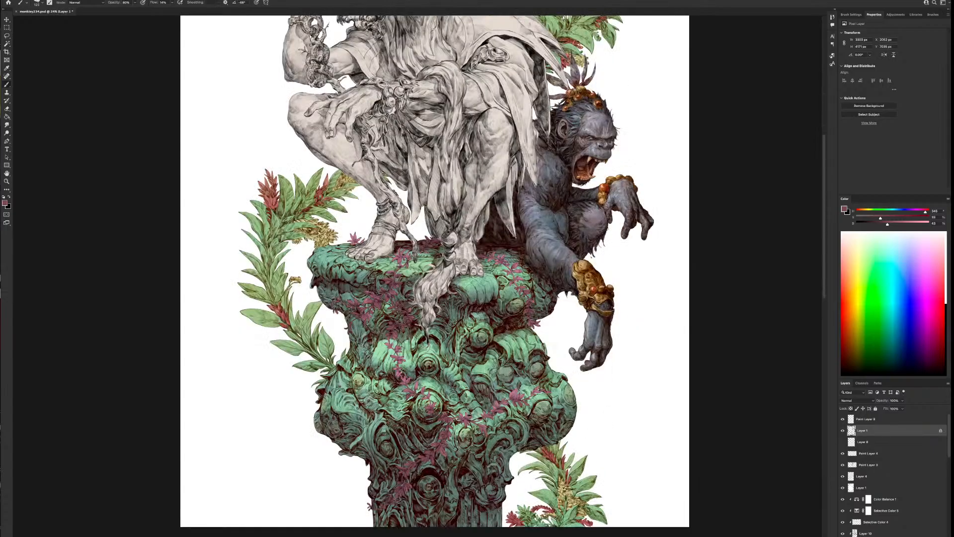
# Sample the vine colour, lighten it to a pale pink and paint soft highlights on the column's vines
pyautogui.keyDown('alt'); pyautogui.click(397, 372); pyautogui.keyUp('alt')
pyautogui.moveTo(893, 224); pyautogui.dragTo(921, 213)
pyautogui.moveTo(399, 355); pyautogui.dragTo(398, 367)
pyautogui.press(']')
pyautogui.press(']')
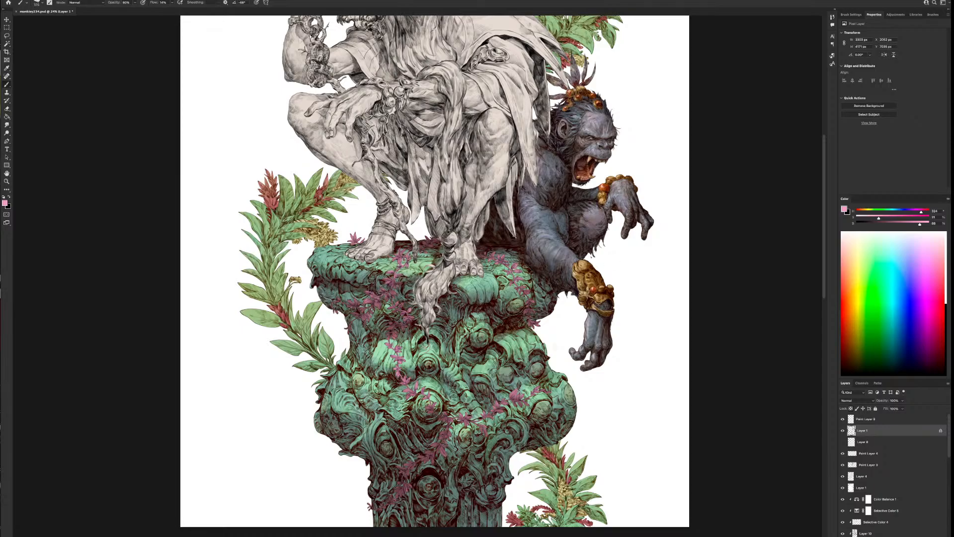
pyautogui.press('[')
pyautogui.press('[')
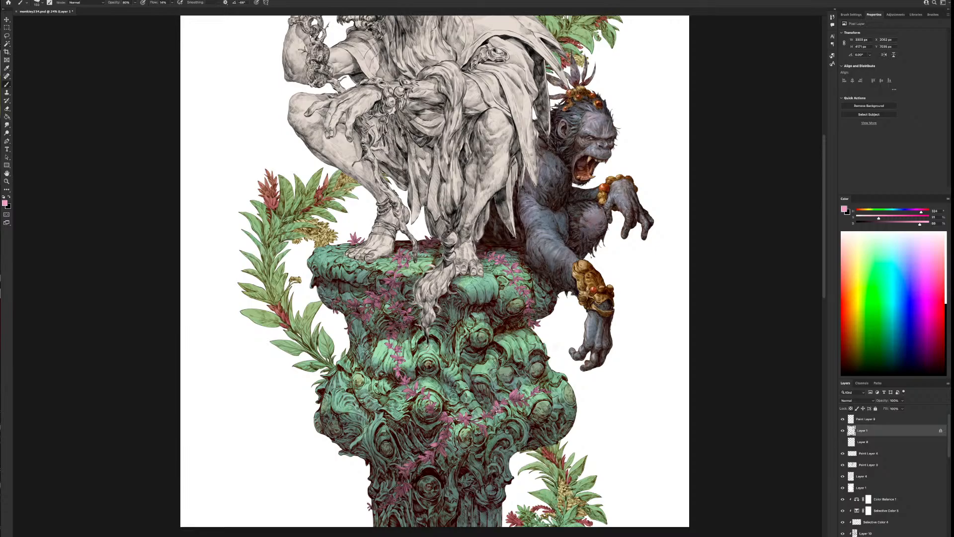
# Continue painting pale pink highlights on the vine leaves down the whole column, varying the brush size
pyautogui.scroll(-3, 591, 419)
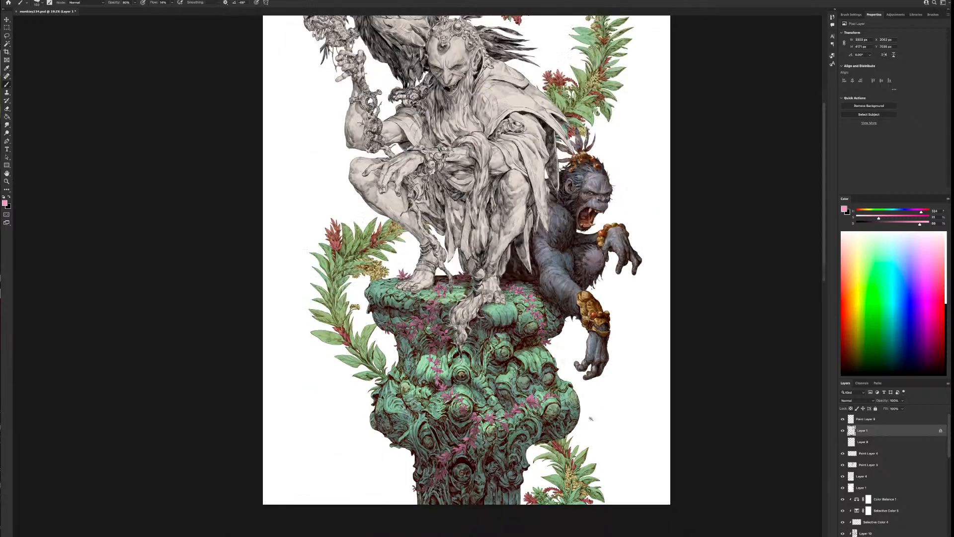
pyautogui.scroll(2, 605, 376)
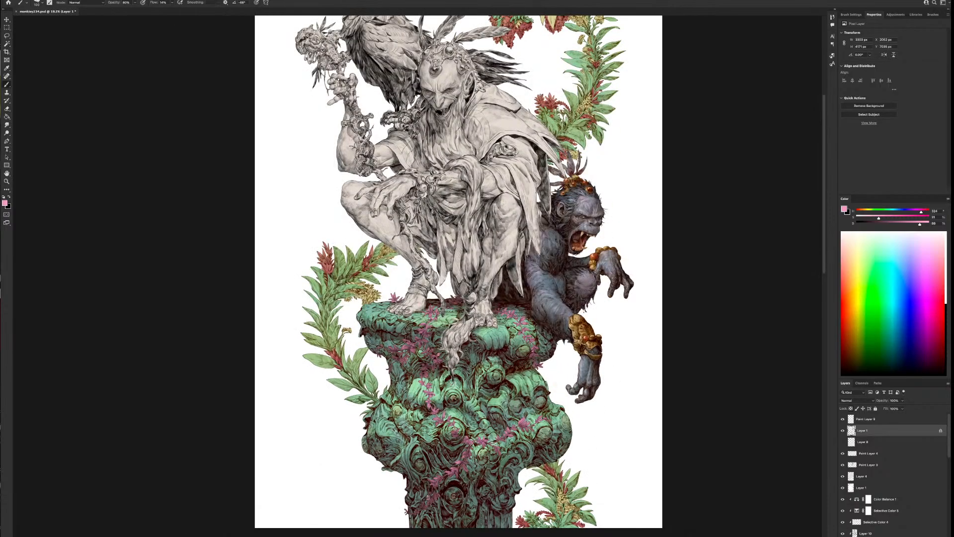
pyautogui.press(']')
pyautogui.press(']')
pyautogui.moveTo(426, 500); pyautogui.dragTo(435, 495)
pyautogui.press('[')
pyautogui.press('[')
pyautogui.press(']')
pyautogui.press(']')
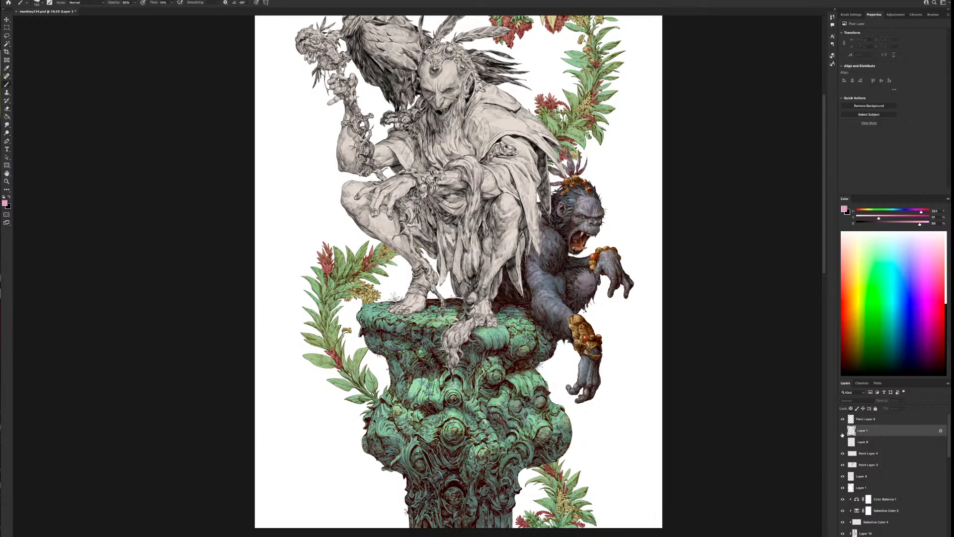
# Compare the column with and without the pink vine colour layer and the line layer above it
pyautogui.click(844, 430)
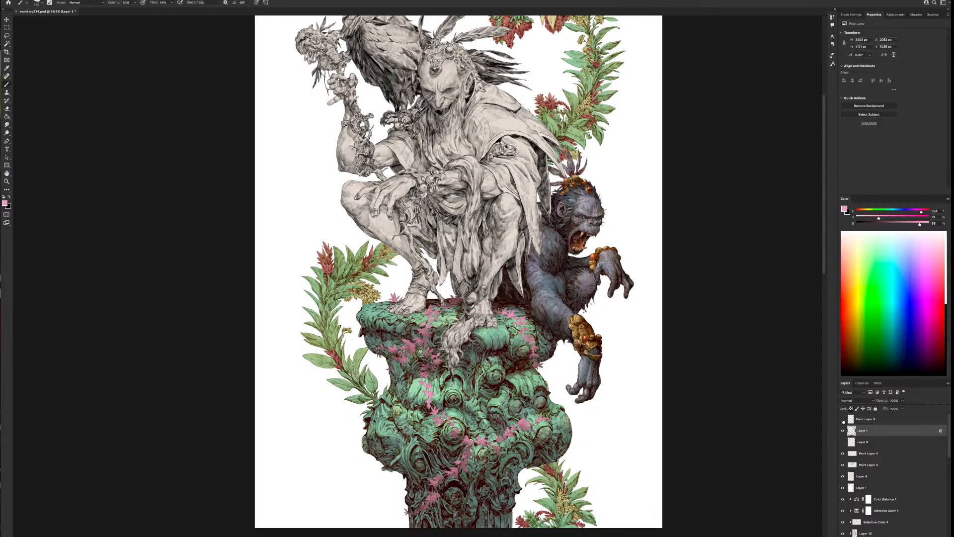
pyautogui.click(843, 430)
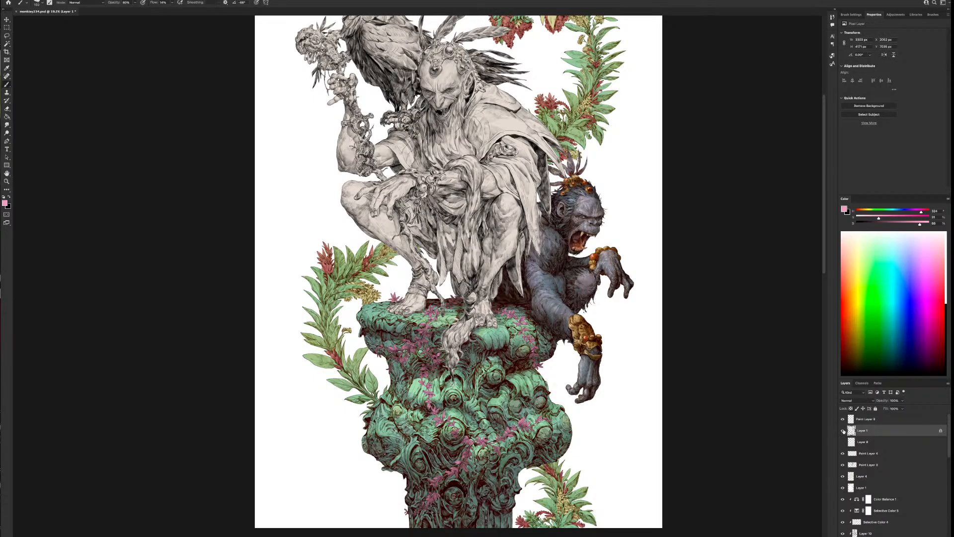
pyautogui.click(842, 430)
pyautogui.click(843, 430)
# Try clipping the vines' line layer to the pink vine colour layer, and release the clipping mask
pyautogui.click(865, 419)
pyautogui.hotkey('ctrl', 'alt', 'g')
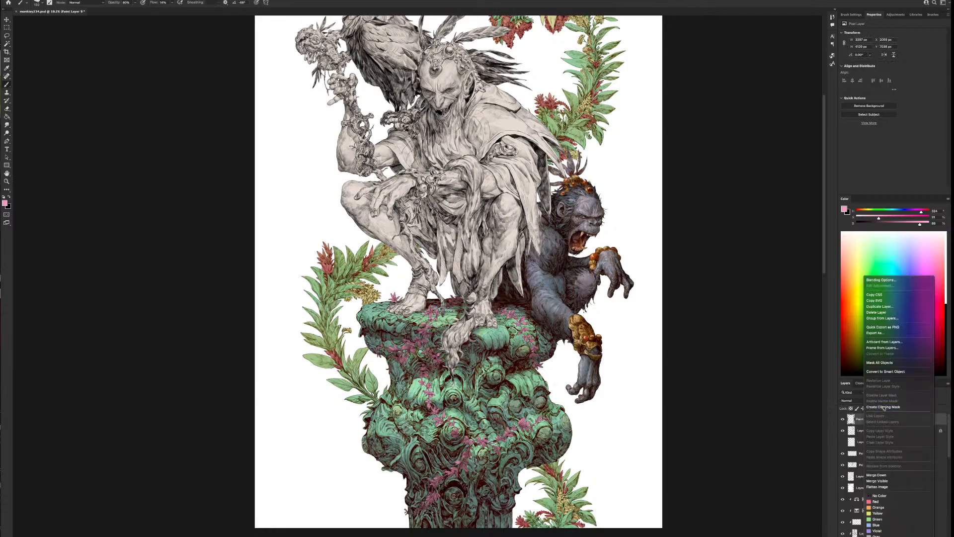
pyautogui.click(873, 434)
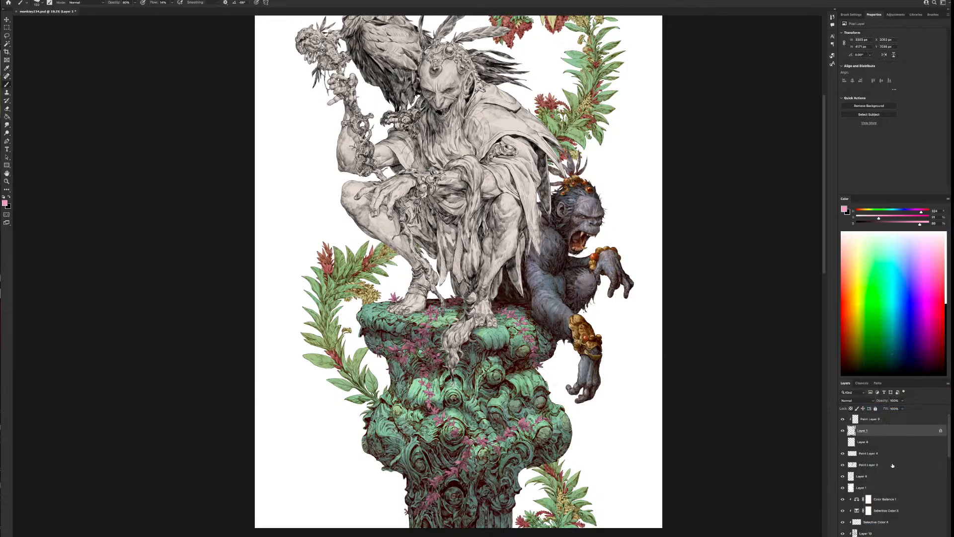
pyautogui.click(907, 536)
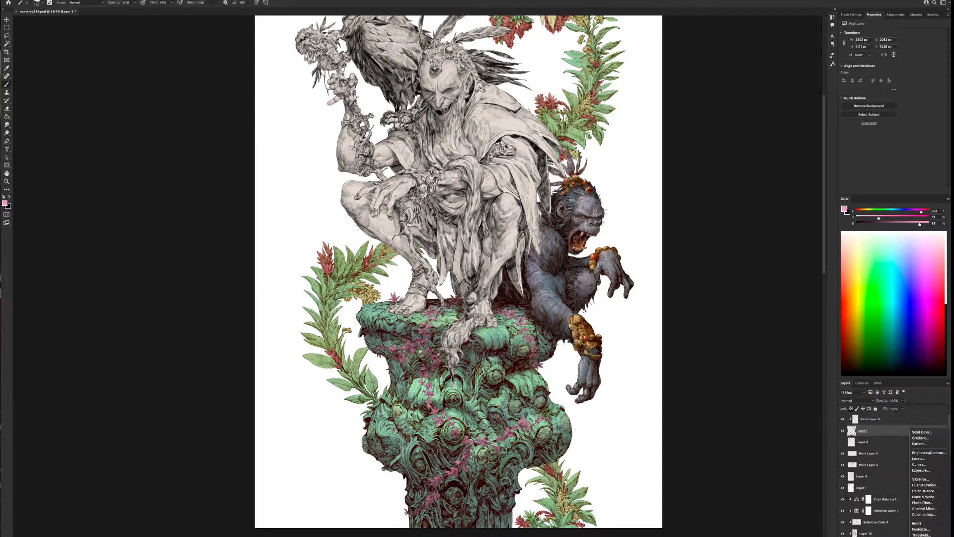
pyautogui.click(876, 433)
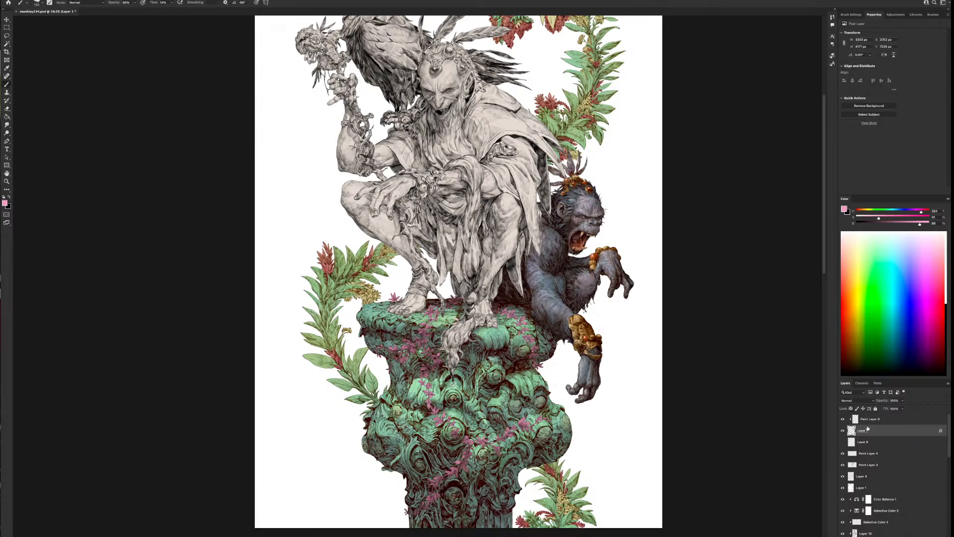
pyautogui.rightClick(867, 420)
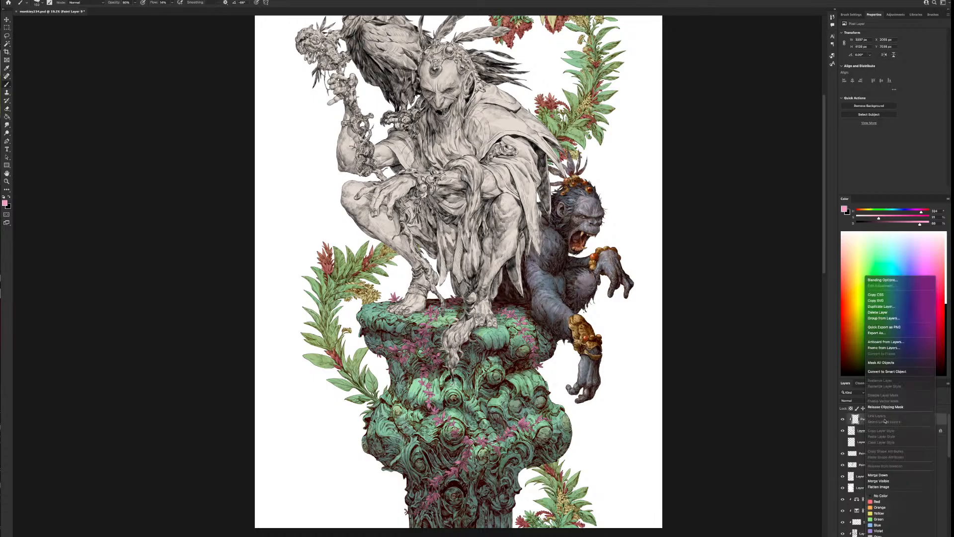
pyautogui.click(886, 406)
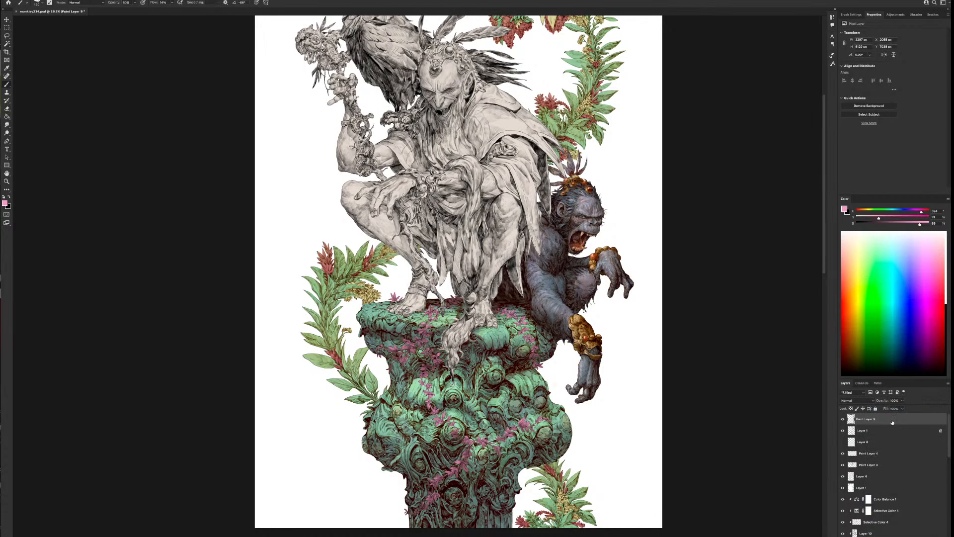
# Load the vine shapes as a selection, fill them with white on a new layer above the vine colours, and deselect
pyautogui.keyDown('ctrl'); pyautogui.click(852, 430); pyautogui.keyUp('ctrl')
pyautogui.click(864, 429)
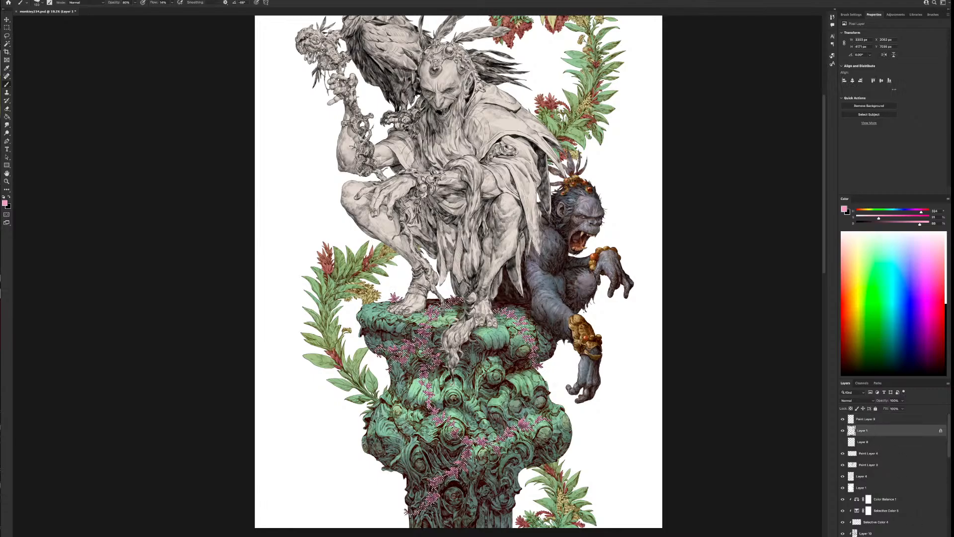
pyautogui.hotkey('ctrl', 'alt', 'shift', 'n')
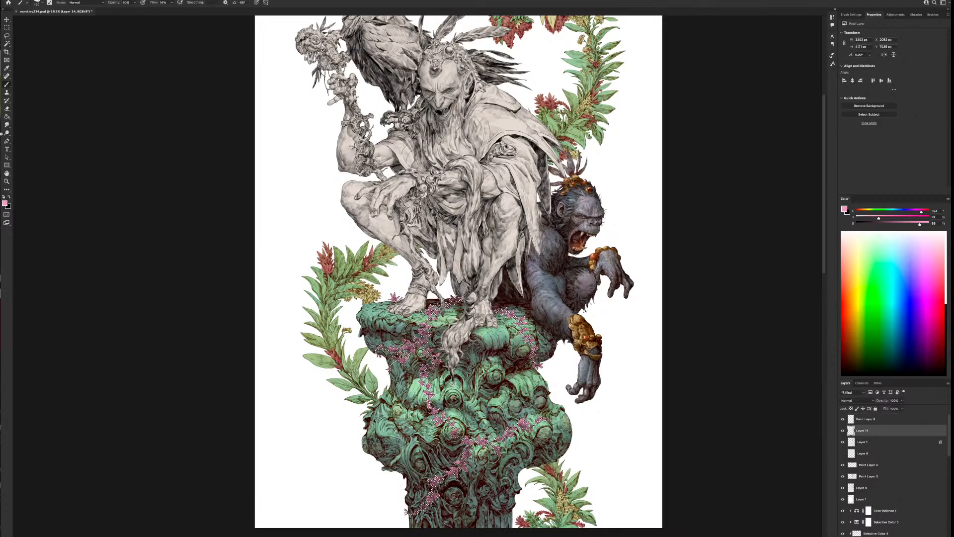
pyautogui.press('d')
pyautogui.press('x')
pyautogui.click(8, 117)
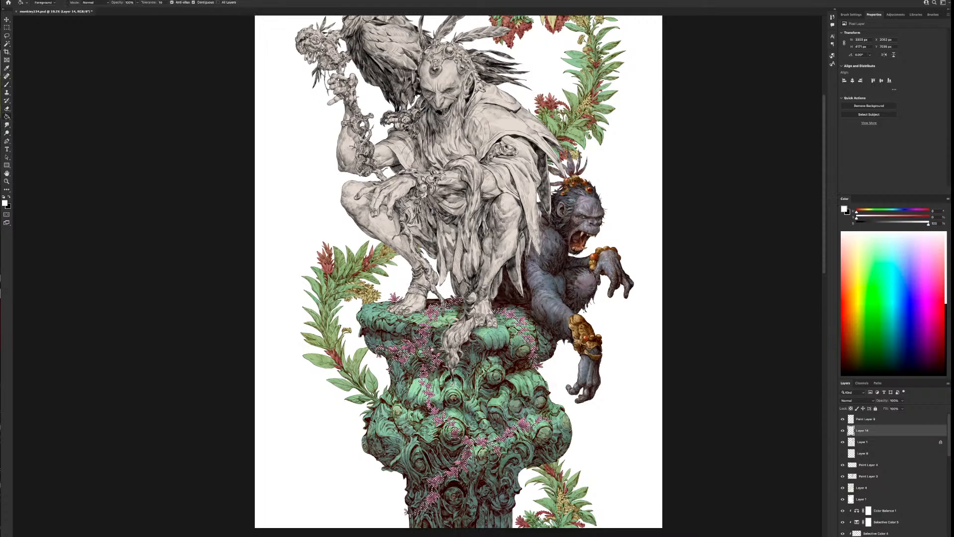
pyautogui.click(440, 352)
pyautogui.hotkey('ctrl', 'd')
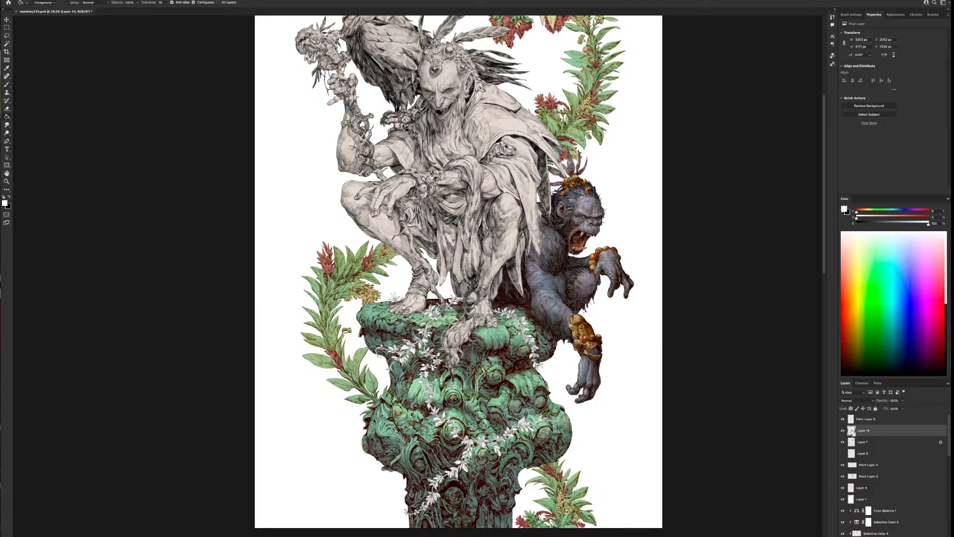
# Load the white vine layer as a selection and add a Selective Color adjustment masked to the vines above their line layer
pyautogui.keyDown('ctrl'); pyautogui.click(852, 431); pyautogui.keyUp('ctrl')
pyautogui.click(870, 420)
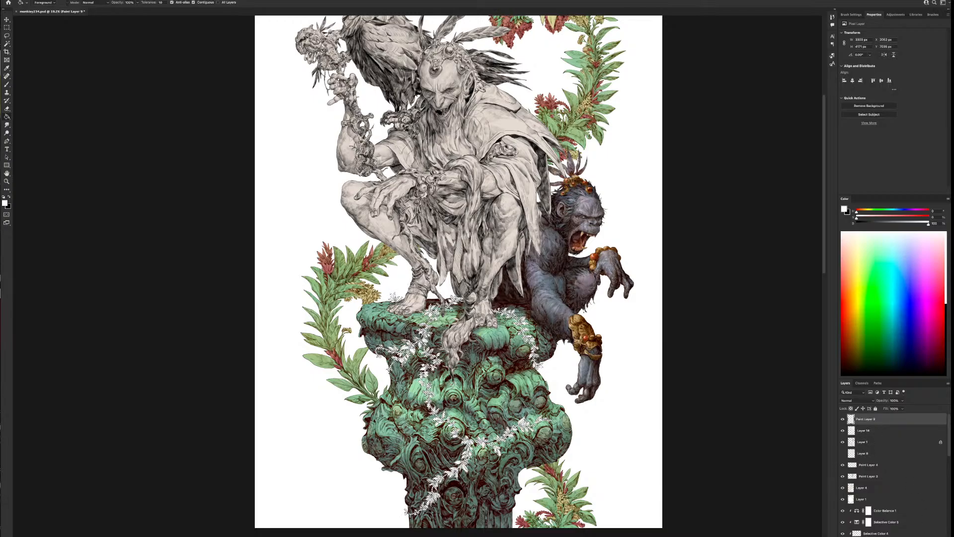
pyautogui.click(913, 536)
pyautogui.click(933, 534)
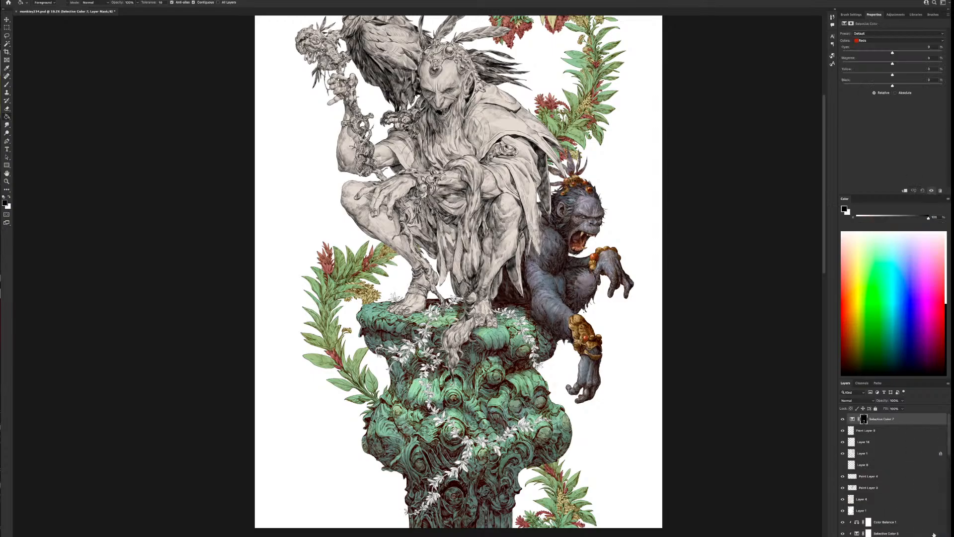
# Warm the vine line work in the Selective Color adjustment, with magenta +16 and yellow +41 in Neutrals, plus changes to Blacks
pyautogui.click(889, 40)
pyautogui.click(893, 76)
pyautogui.moveTo(893, 75); pyautogui.dragTo(890, 52)
pyautogui.click(883, 41)
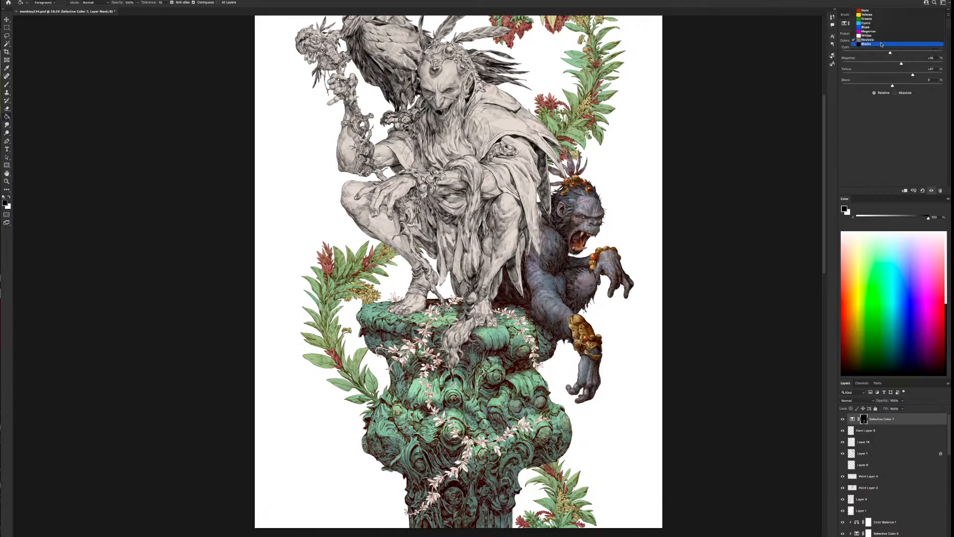
pyautogui.click(883, 46)
pyautogui.moveTo(892, 75); pyautogui.dragTo(865, 75)
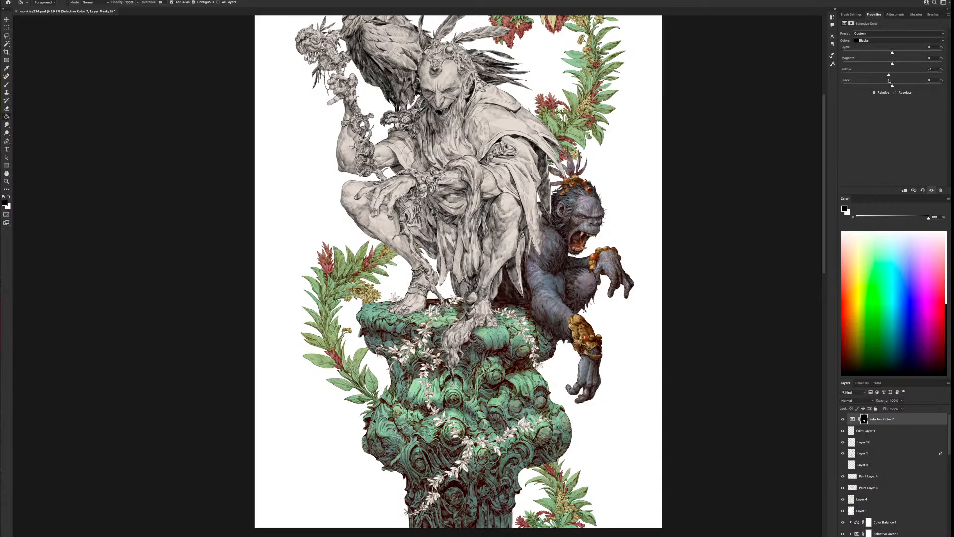
pyautogui.moveTo(871, 65); pyautogui.dragTo(905, 69)
pyautogui.click(884, 40)
pyautogui.click(867, 29)
pyautogui.moveTo(892, 76)
pyautogui.mouseDown()
pyautogui.moveTo(855, 77)
pyautogui.moveTo(902, 76)
pyautogui.moveTo(919, 53)
pyautogui.moveTo(883, 54)
pyautogui.moveTo(899, 65)
pyautogui.moveTo(891, 65)
pyautogui.mouseUp()
# Remove the white vine helper layer and merge the Selective Color adjustment with the vines' line layer
pyautogui.click(844, 419)
pyautogui.keyDown('shift'); pyautogui.click(867, 441); pyautogui.keyUp('shift')
pyautogui.hotkey('ctrl', 'e')
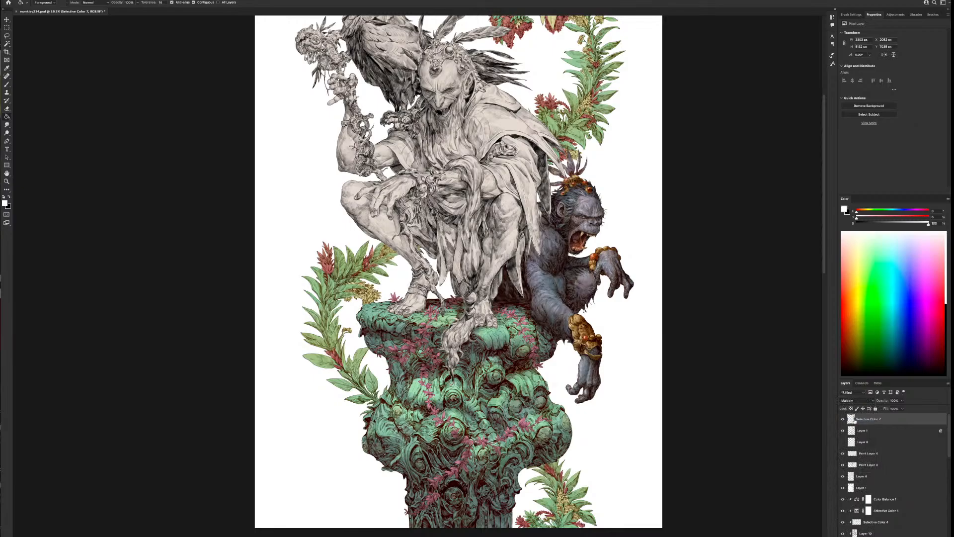
# Start a Color Balance on the vine colour layer, shift its midtones to +14 red and toward magenta, and compare the preview
pyautogui.click(863, 432)
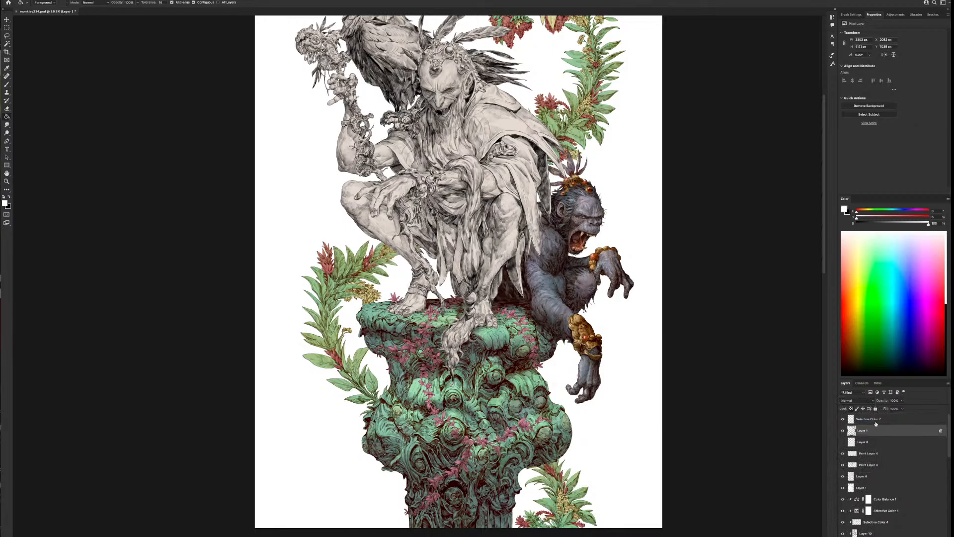
pyautogui.moveTo(4, 3)
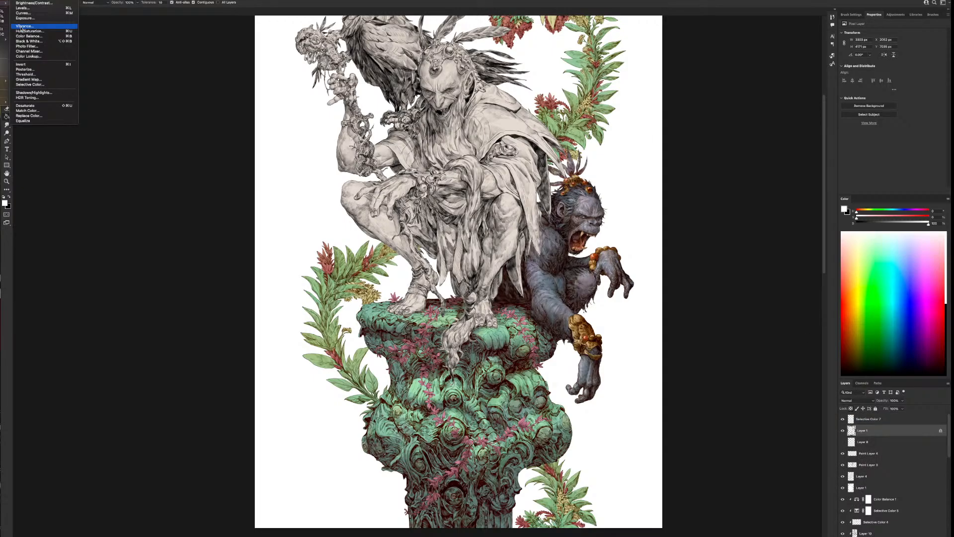
pyautogui.click(27, 37)
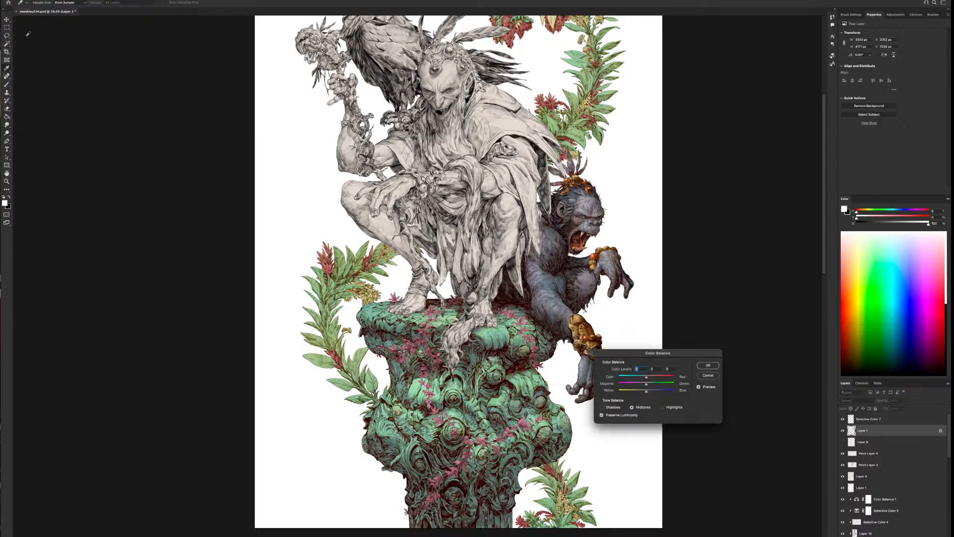
pyautogui.click(666, 408)
pyautogui.moveTo(646, 390)
pyautogui.mouseDown()
pyautogui.moveTo(685, 391)
pyautogui.moveTo(646, 380)
pyautogui.mouseUp()
pyautogui.moveTo(624, 380); pyautogui.dragTo(641, 388)
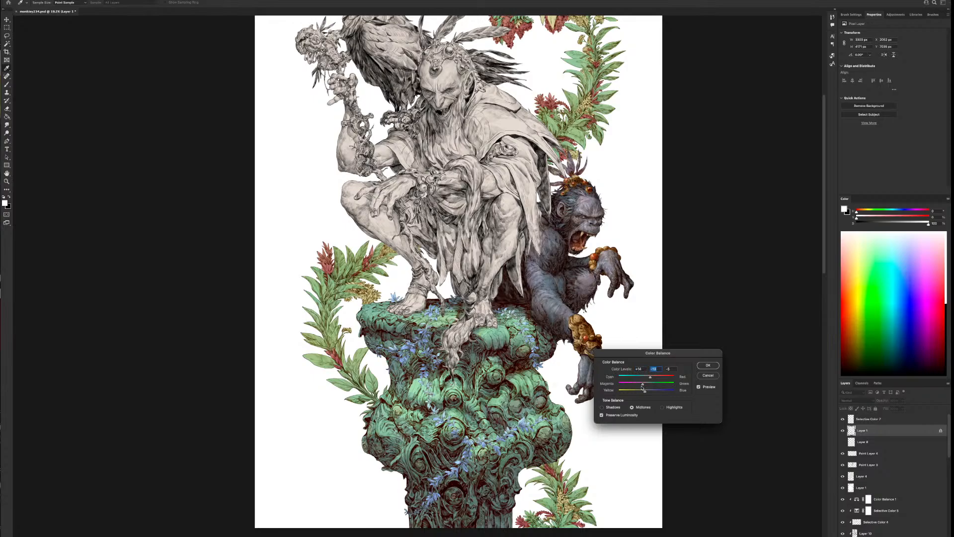
pyautogui.click(699, 387)
pyautogui.click(700, 387)
# Shift the vines' Color Balance highlights to -70 cyan and +20 blue for a violet tint, and apply it
pyautogui.click(661, 406)
pyautogui.moveTo(636, 393)
pyautogui.mouseDown()
pyautogui.moveTo(616, 397)
pyautogui.moveTo(652, 399)
pyautogui.moveTo(665, 386)
pyautogui.moveTo(637, 387)
pyautogui.moveTo(648, 386)
pyautogui.mouseUp()
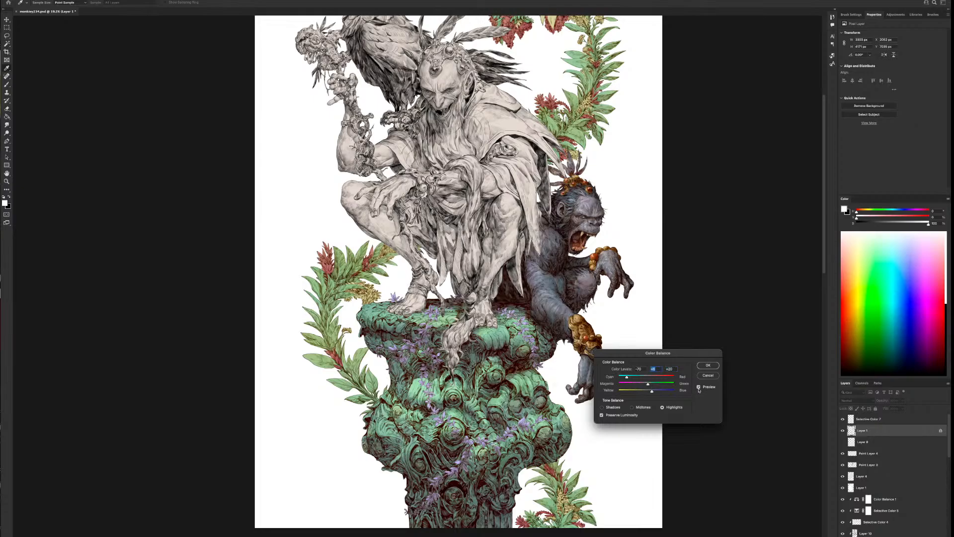
pyautogui.click(709, 365)
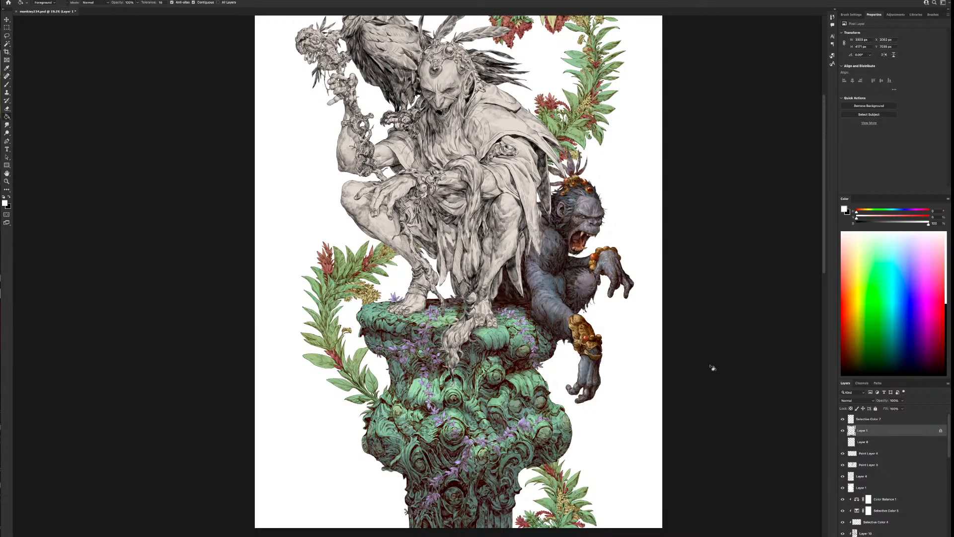
# Add a Multiply layer clipped to the vine colour layer and choose a pale lavender for the Brush
pyautogui.click(917, 536)
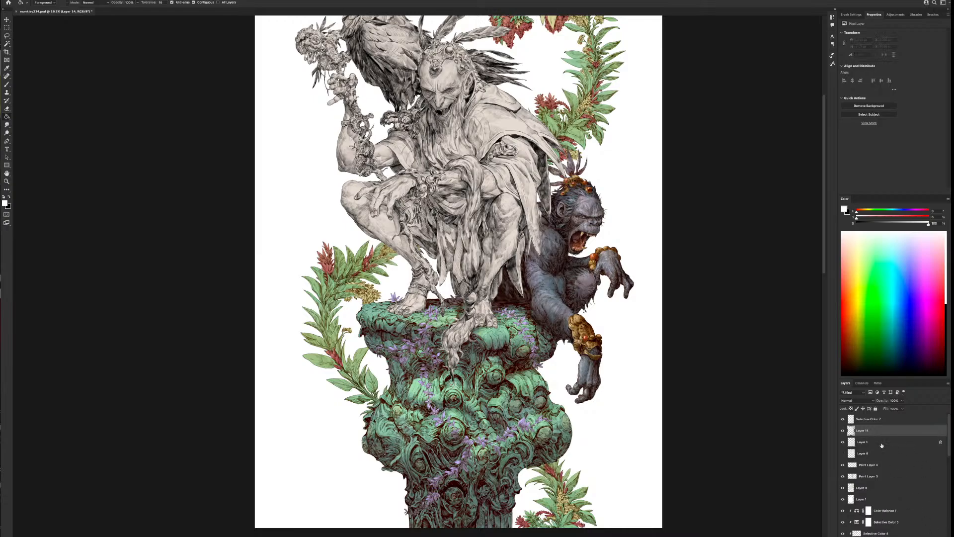
pyautogui.click(856, 401)
pyautogui.click(851, 422)
pyautogui.rightClick(865, 431)
pyautogui.click(884, 407)
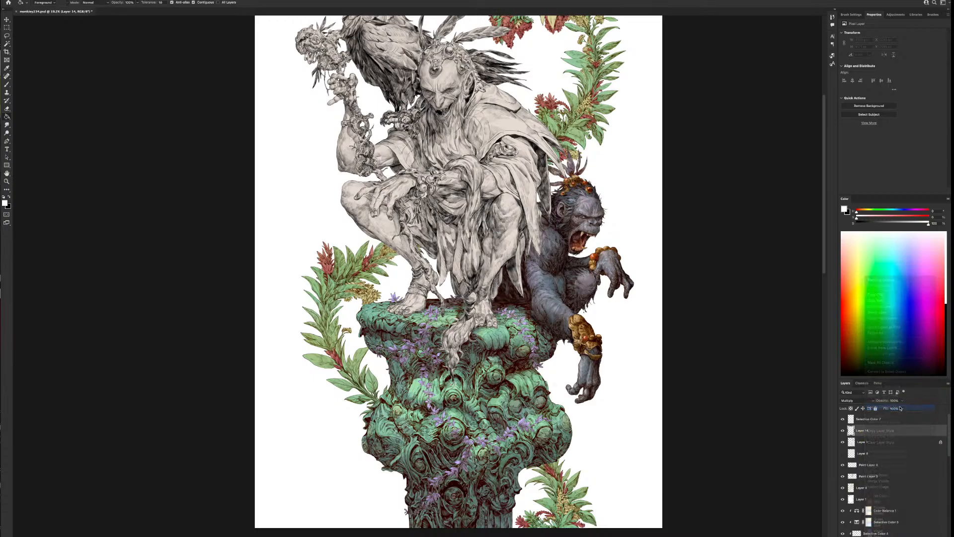
pyautogui.click(904, 211)
pyautogui.moveTo(864, 217); pyautogui.dragTo(868, 220)
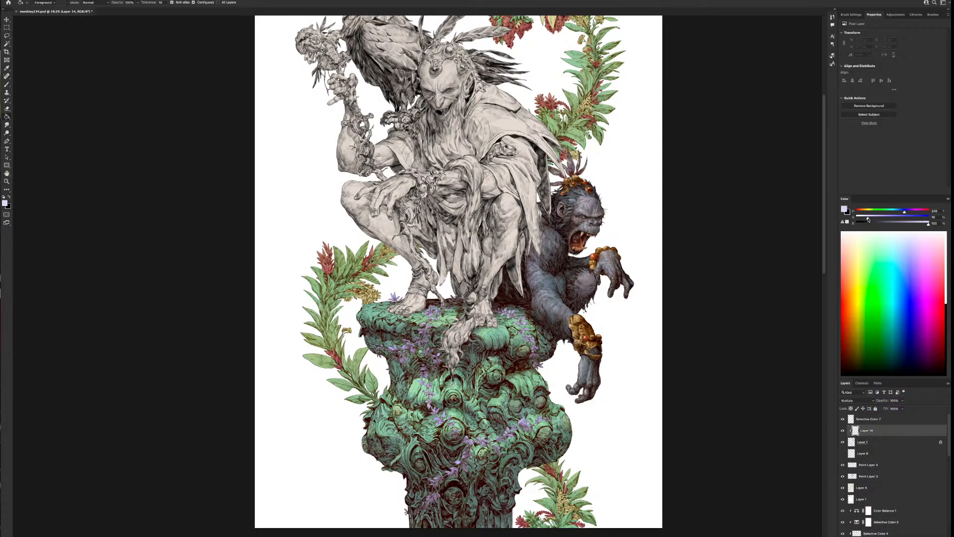
pyautogui.moveTo(927, 224); pyautogui.dragTo(920, 224)
pyautogui.press('b')
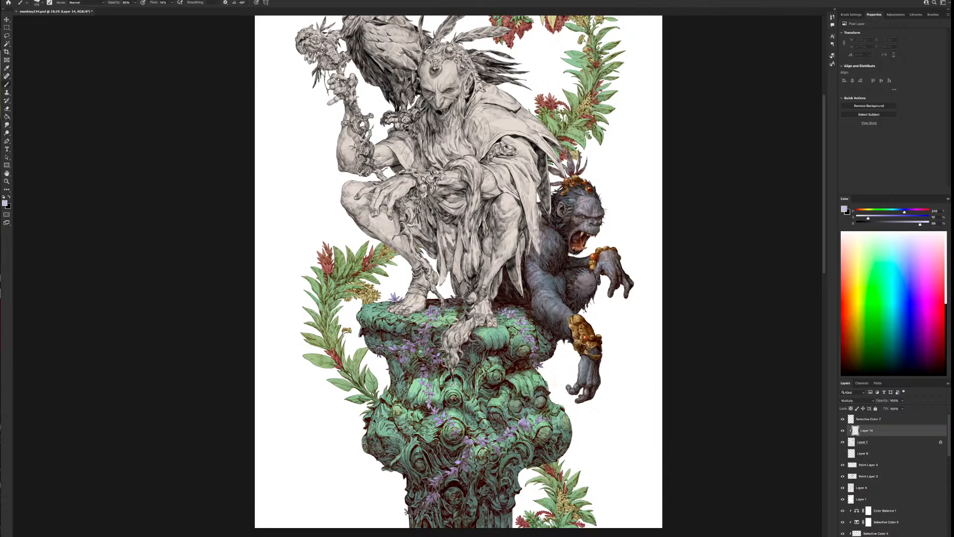
# Paint soft lavender shadows over the violet vines at the column's rim, upper sides and lower diagonal strand
pyautogui.moveTo(444, 361)
pyautogui.mouseDown()
pyautogui.moveTo(415, 350)
pyautogui.moveTo(386, 371)
pyautogui.moveTo(382, 341)
pyautogui.moveTo(479, 356)
pyautogui.mouseUp()
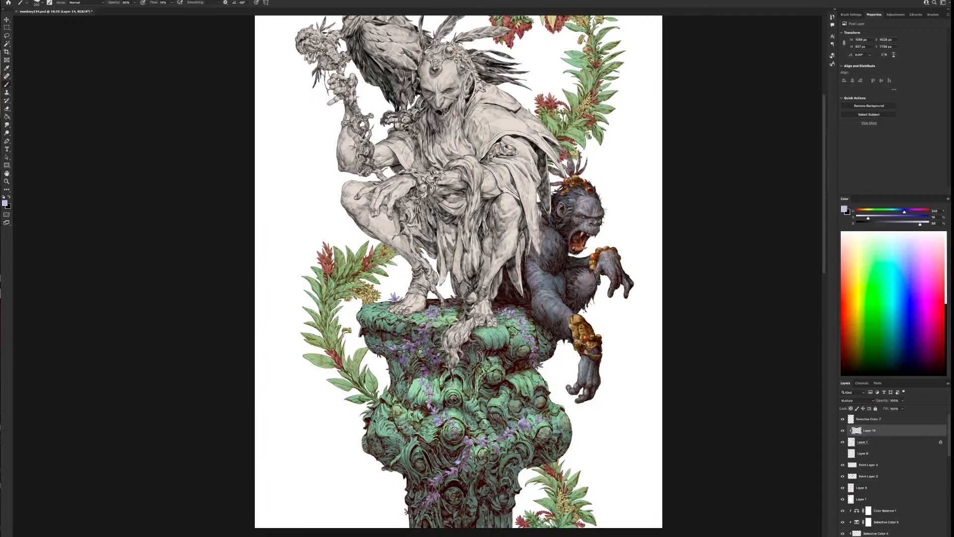
pyautogui.moveTo(544, 356); pyautogui.dragTo(512, 339)
pyautogui.press(']')
pyautogui.moveTo(478, 305); pyautogui.dragTo(451, 302)
pyautogui.moveTo(468, 462)
pyautogui.mouseDown()
pyautogui.moveTo(436, 483)
pyautogui.moveTo(433, 503)
pyautogui.mouseUp()
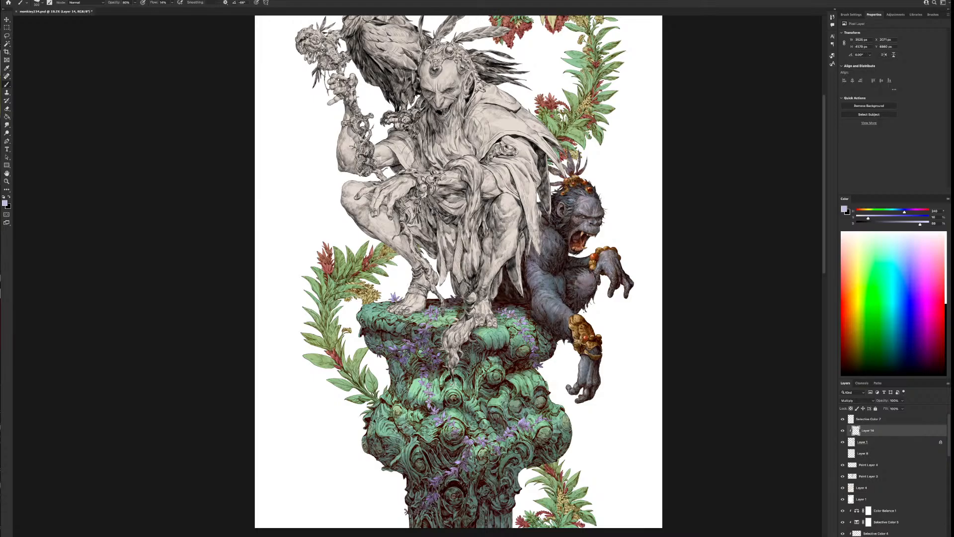
pyautogui.moveTo(526, 426); pyautogui.dragTo(539, 436)
pyautogui.moveTo(447, 429); pyautogui.dragTo(437, 420)
# Compare the artwork with and without the vines' clipped shadow layer
pyautogui.scroll(-3, 551, 439)
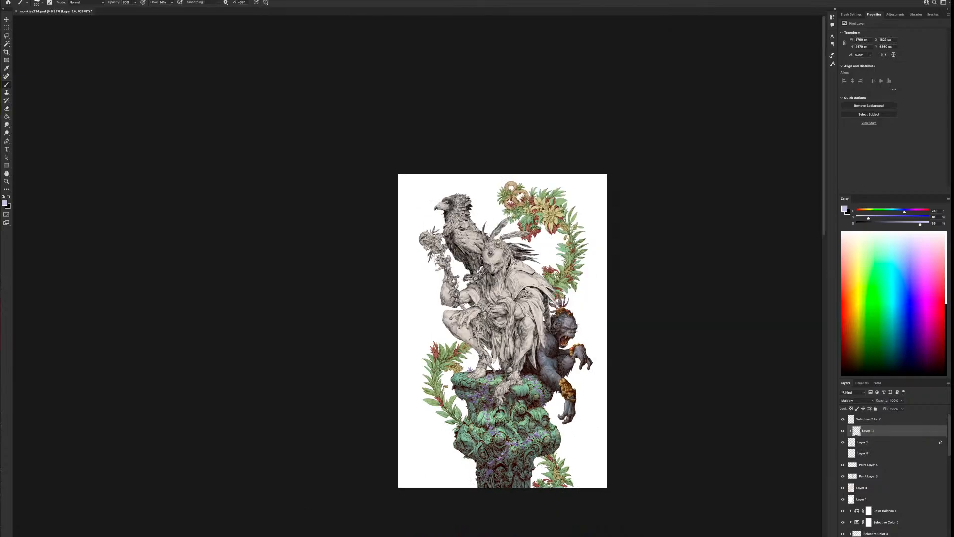
pyautogui.scroll(3, 553, 459)
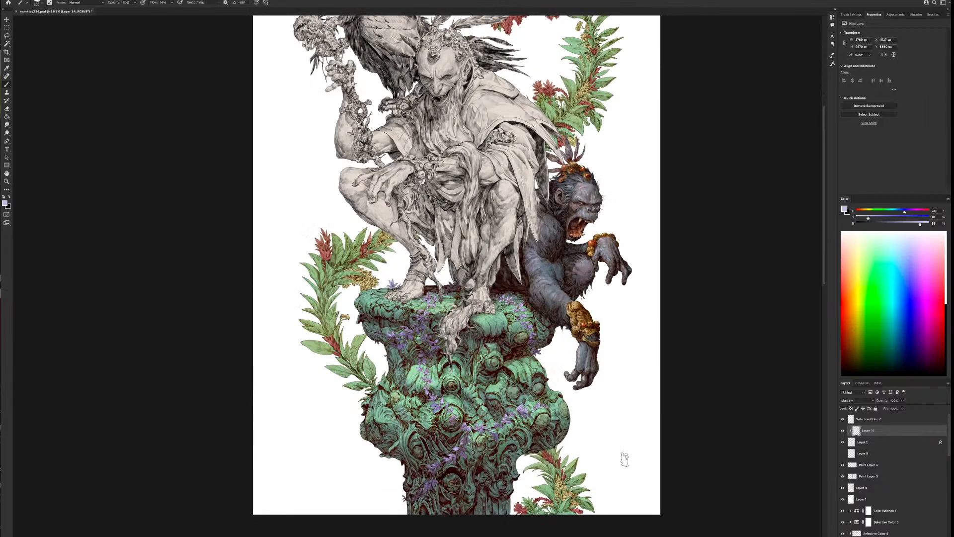
pyautogui.scroll(-1, 621, 459)
pyautogui.scroll(1, 621, 459)
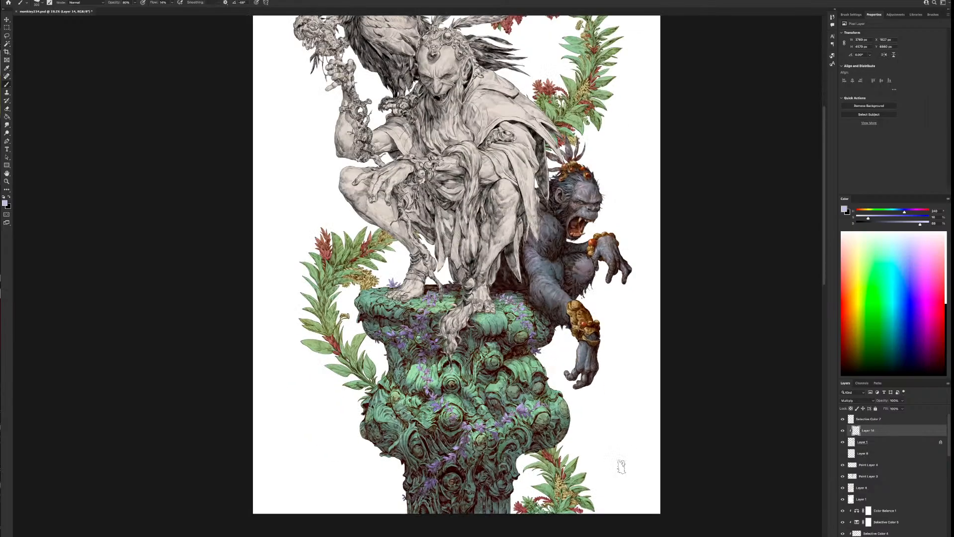
pyautogui.click(842, 431)
pyautogui.click(842, 430)
# Add a new clipped Multiply layer above Layer 12 in the column's shading stack
pyautogui.moveTo(949, 438); pyautogui.dragTo(936, 493)
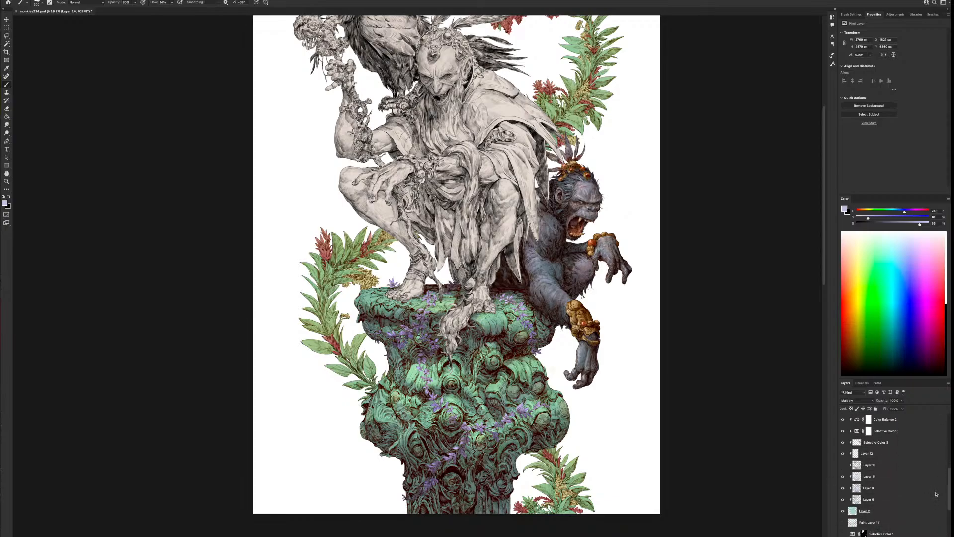
pyautogui.scroll(2, 936, 494)
pyautogui.click(896, 454)
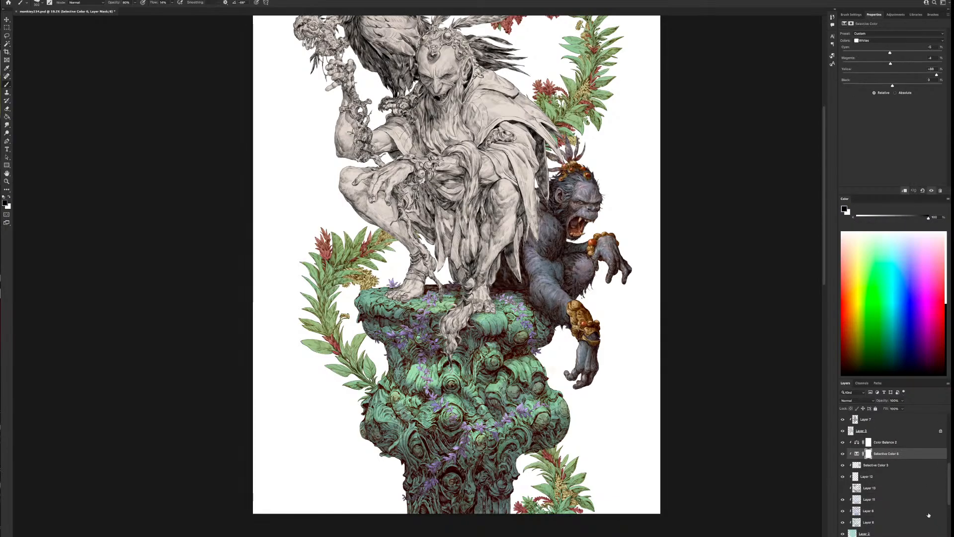
pyautogui.click(842, 466)
pyautogui.click(843, 465)
pyautogui.click(867, 477)
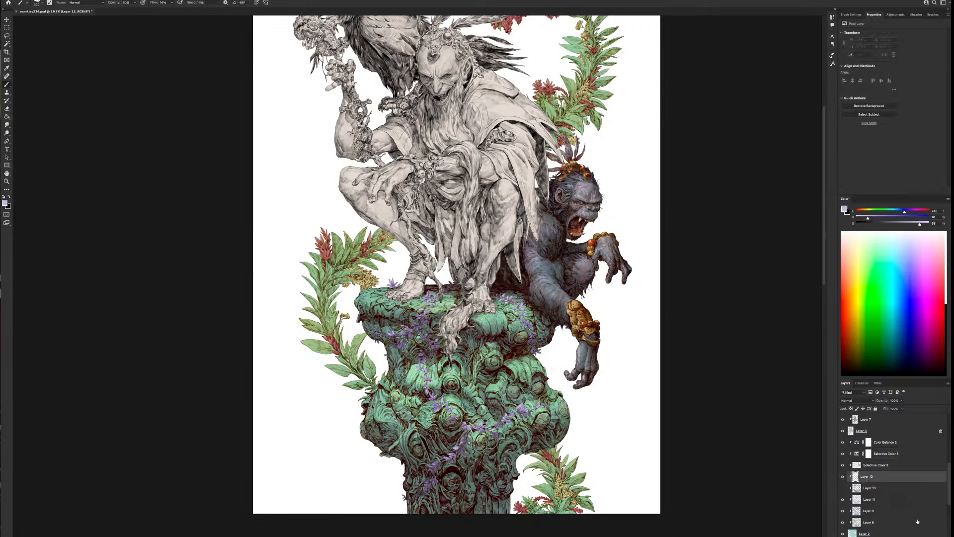
pyautogui.click(869, 488)
pyautogui.click(856, 400)
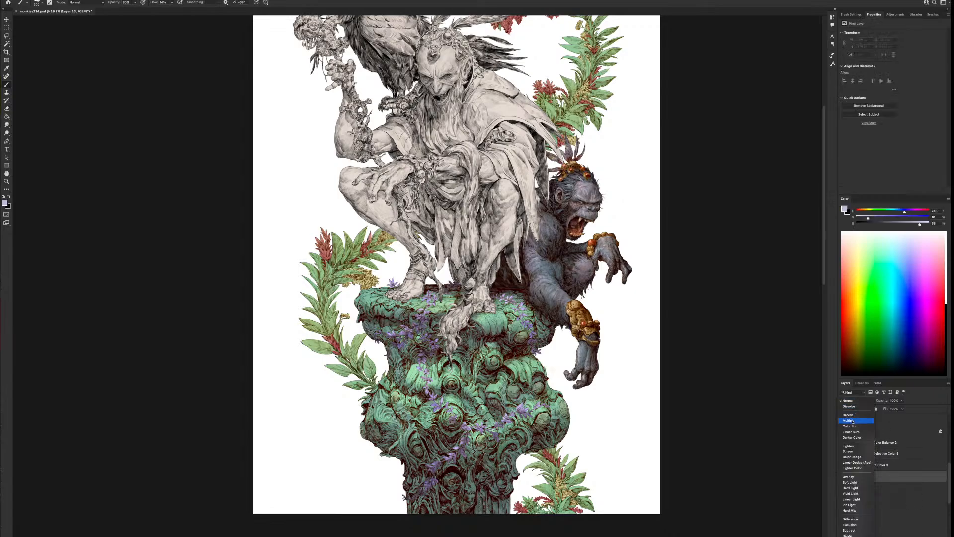
pyautogui.click(849, 420)
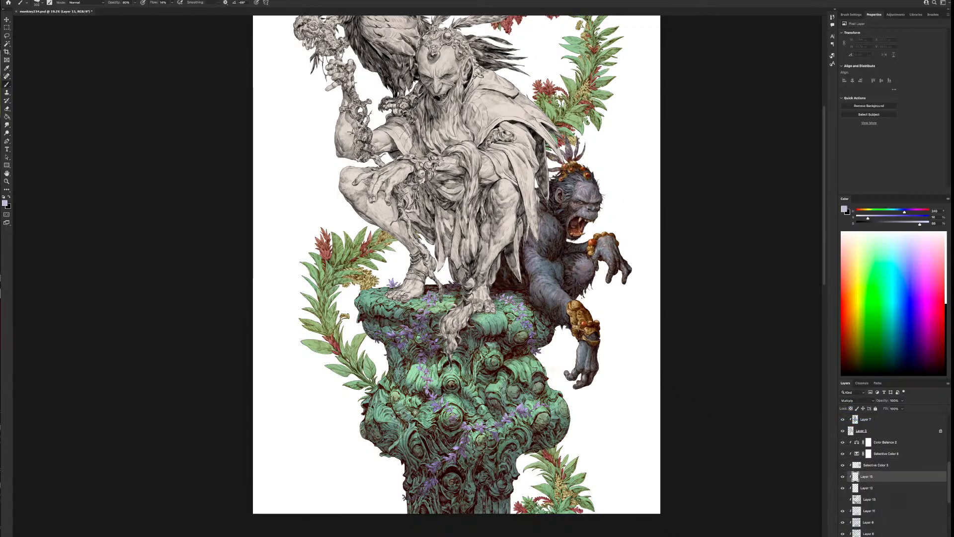
# Choose a darker, muted blue-grey, enlarge the brush and paint shading on the left side of the column's bulge
pyautogui.scroll(5, 434, 411)
pyautogui.moveTo(414, 407); pyautogui.dragTo(485, 330)
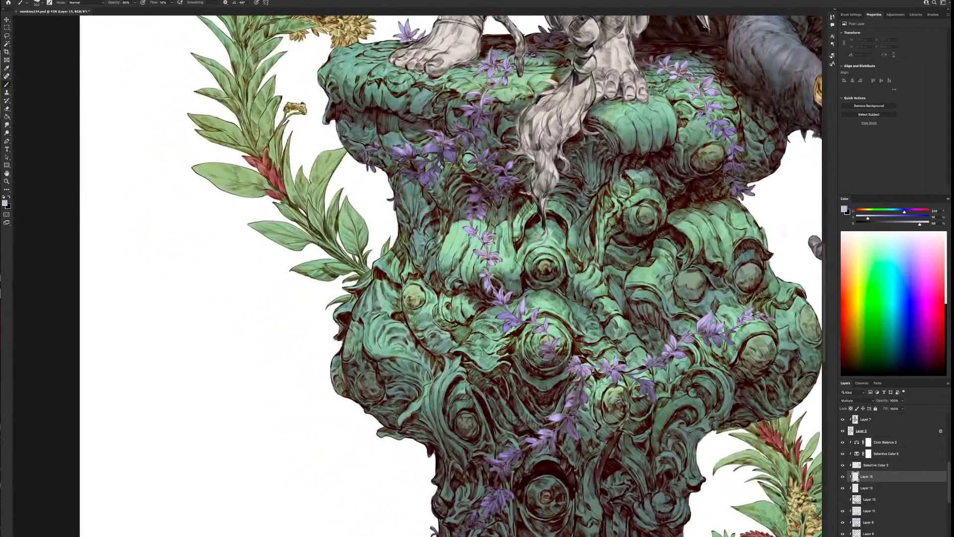
pyautogui.scroll(-1, 481, 335)
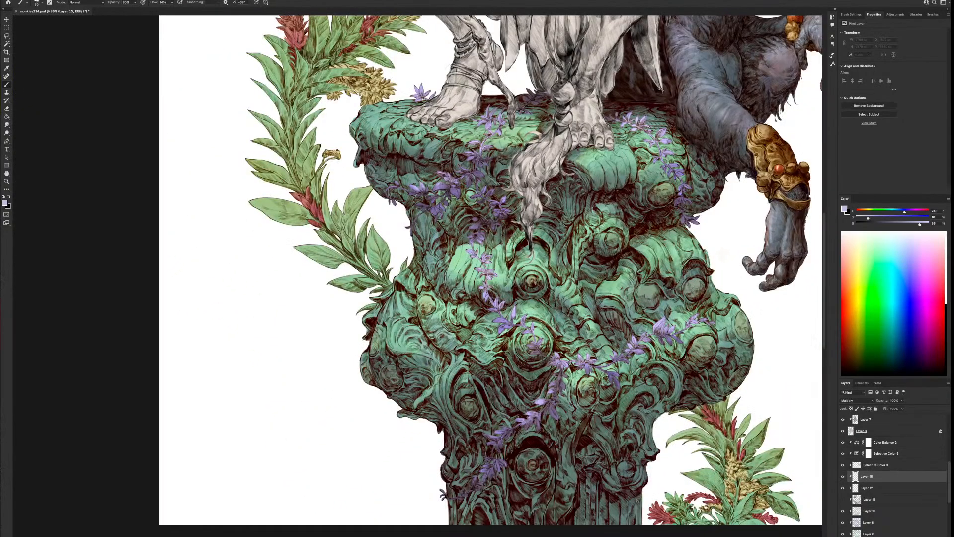
pyautogui.keyDown('alt'); pyautogui.click(537, 331); pyautogui.keyUp('alt')
pyautogui.moveTo(886, 214)
pyautogui.mouseDown()
pyautogui.moveTo(914, 214)
pyautogui.moveTo(885, 215)
pyautogui.mouseUp()
pyautogui.press(']')
pyautogui.moveTo(421, 306); pyautogui.dragTo(426, 303)
pyautogui.moveTo(916, 228); pyautogui.dragTo(866, 219)
pyautogui.moveTo(420, 305); pyautogui.dragTo(437, 294)
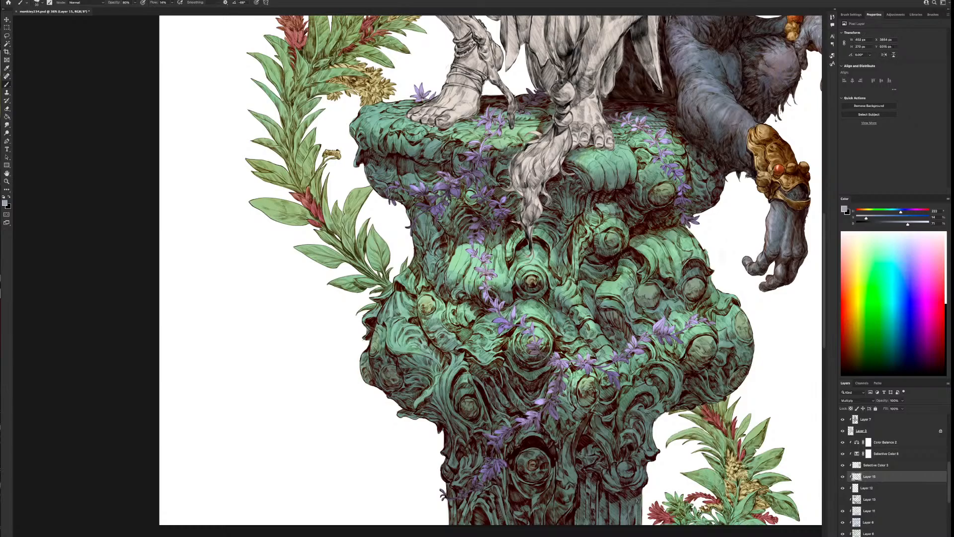
# Paint shadows on the stone beneath the violet flowers hanging down the left half of the column
pyautogui.moveTo(497, 312); pyautogui.dragTo(482, 277)
pyautogui.moveTo(486, 278); pyautogui.dragTo(483, 274)
pyautogui.moveTo(462, 360); pyautogui.dragTo(465, 358)
pyautogui.moveTo(479, 249); pyautogui.dragTo(476, 243)
pyautogui.moveTo(478, 200); pyautogui.dragTo(475, 195)
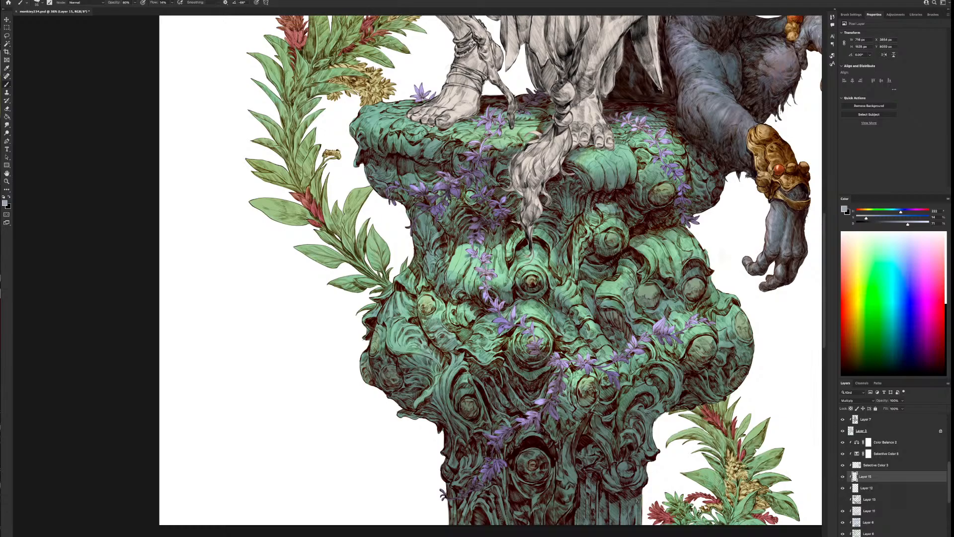
pyautogui.moveTo(495, 162); pyautogui.dragTo(494, 159)
pyautogui.moveTo(444, 189)
pyautogui.mouseDown()
pyautogui.moveTo(447, 201)
pyautogui.moveTo(427, 217)
pyautogui.mouseUp()
pyautogui.moveTo(480, 250); pyautogui.dragTo(484, 255)
# Shrink the brush and paint finer vine shadows near the column's top rim and around the central knob
pyautogui.press('[')
pyautogui.press('[')
pyautogui.moveTo(489, 127); pyautogui.dragTo(492, 120)
pyautogui.moveTo(542, 343)
pyautogui.mouseDown()
pyautogui.moveTo(540, 357)
pyautogui.moveTo(570, 372)
pyautogui.mouseUp()
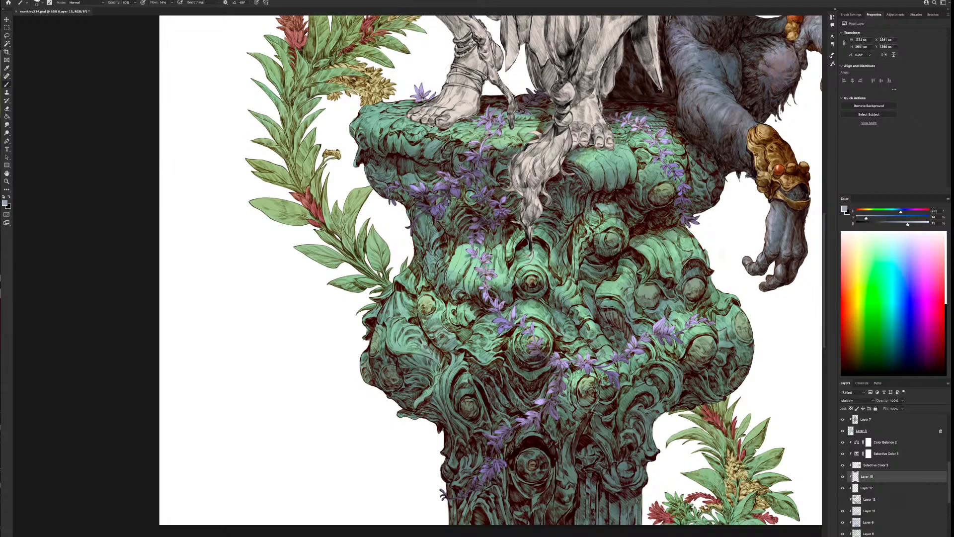
# Paint shadows along the vine crossing the column's bulge and lower shaft, and touch up the flowers below the rim
pyautogui.moveTo(595, 370); pyautogui.dragTo(591, 375)
pyautogui.moveTo(601, 367); pyautogui.dragTo(610, 364)
pyautogui.moveTo(633, 357); pyautogui.dragTo(642, 355)
pyautogui.moveTo(653, 336)
pyautogui.mouseDown()
pyautogui.moveTo(645, 341)
pyautogui.moveTo(670, 338)
pyautogui.mouseUp()
pyautogui.moveTo(585, 362); pyautogui.dragTo(577, 366)
pyautogui.moveTo(525, 425)
pyautogui.mouseDown()
pyautogui.moveTo(560, 422)
pyautogui.moveTo(504, 442)
pyautogui.moveTo(510, 433)
pyautogui.moveTo(499, 456)
pyautogui.mouseUp()
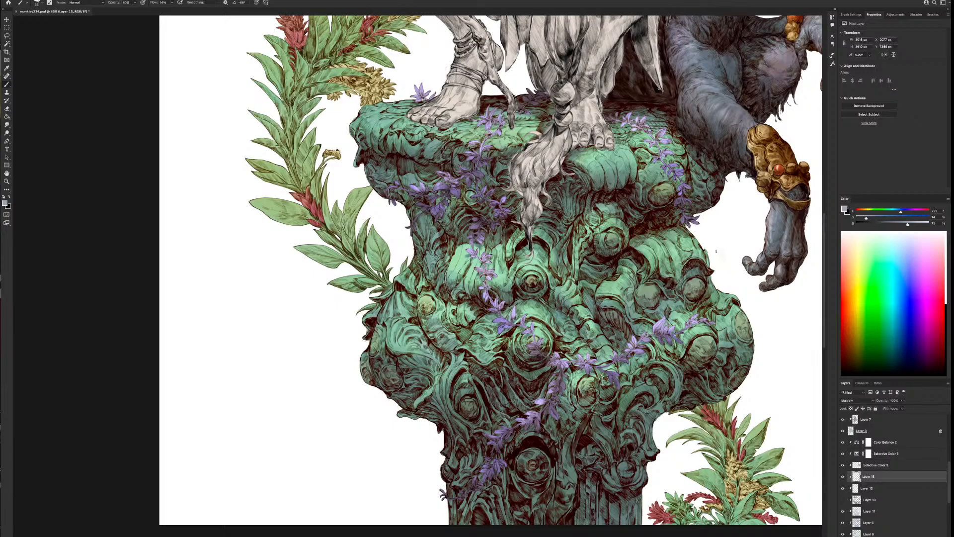
pyautogui.scroll(5, 691, 345)
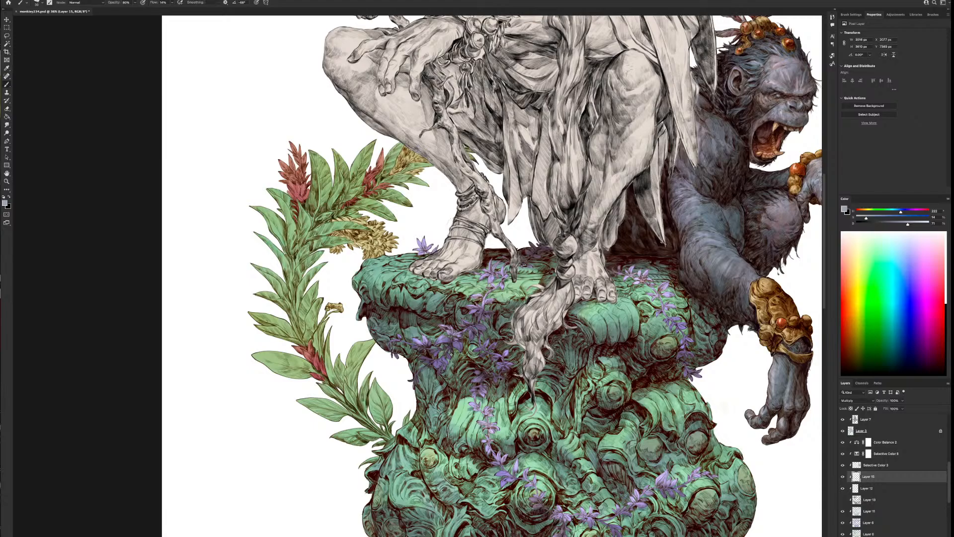
pyautogui.moveTo(480, 299); pyautogui.dragTo(490, 281)
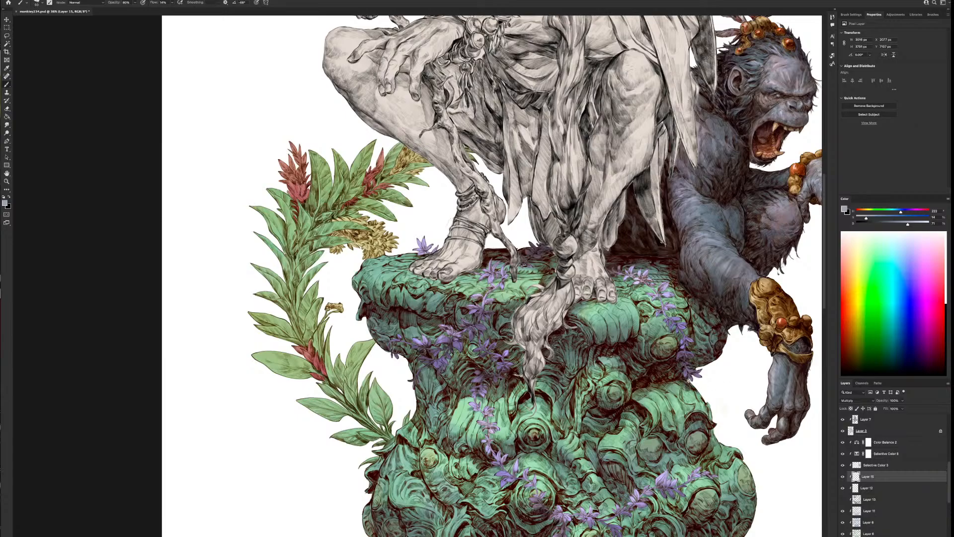
# Compare the column with and without the new vine shadow layer
pyautogui.keyDown('alt'); pyautogui.scroll(-2, 707, 397); pyautogui.keyUp('alt')
pyautogui.moveTo(715, 473); pyautogui.dragTo(623, 370)
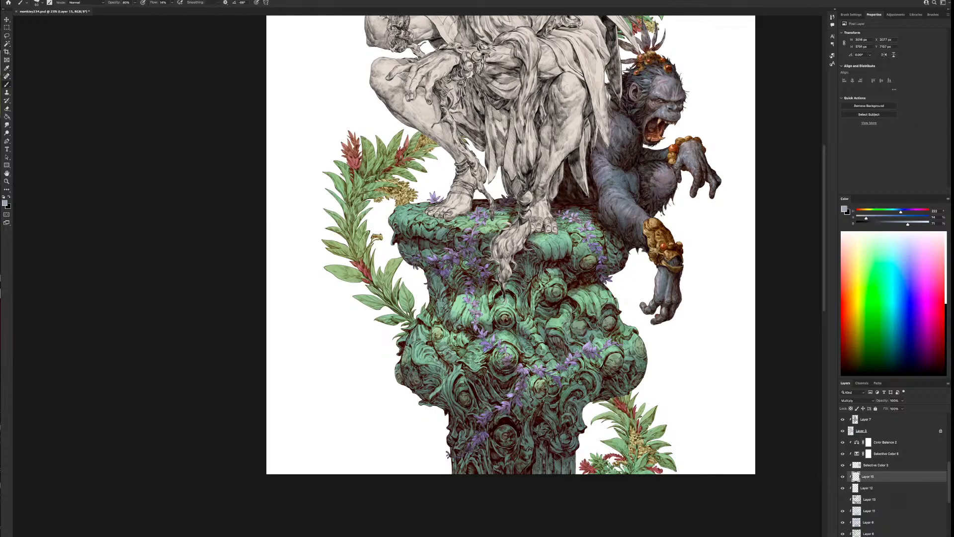
pyautogui.click(842, 477)
pyautogui.click(843, 477)
# Check one of the clipped layers lower in the stack by hiding and showing it, and select the layer directly below Selective Color 2
pyautogui.scroll(3, 948, 483)
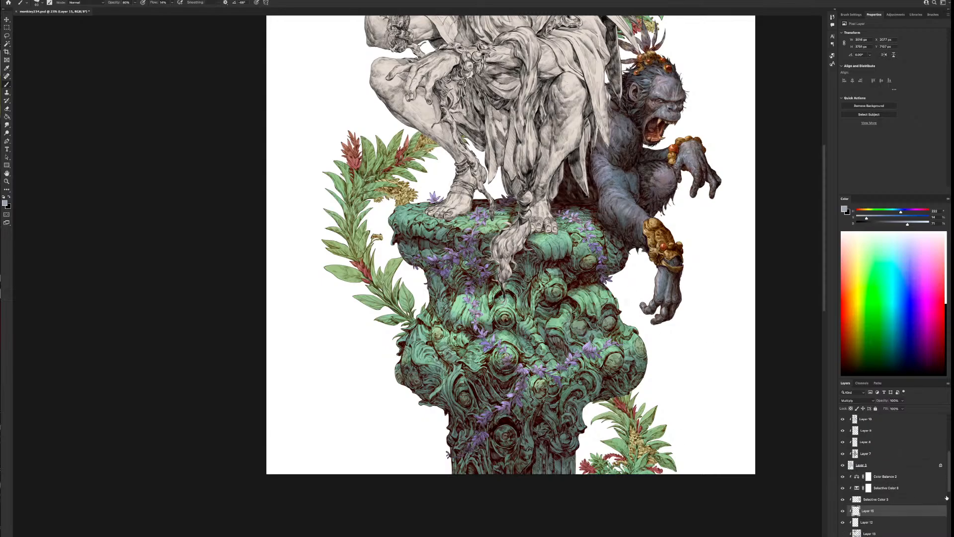
pyautogui.moveTo(948, 489); pyautogui.dragTo(936, 533)
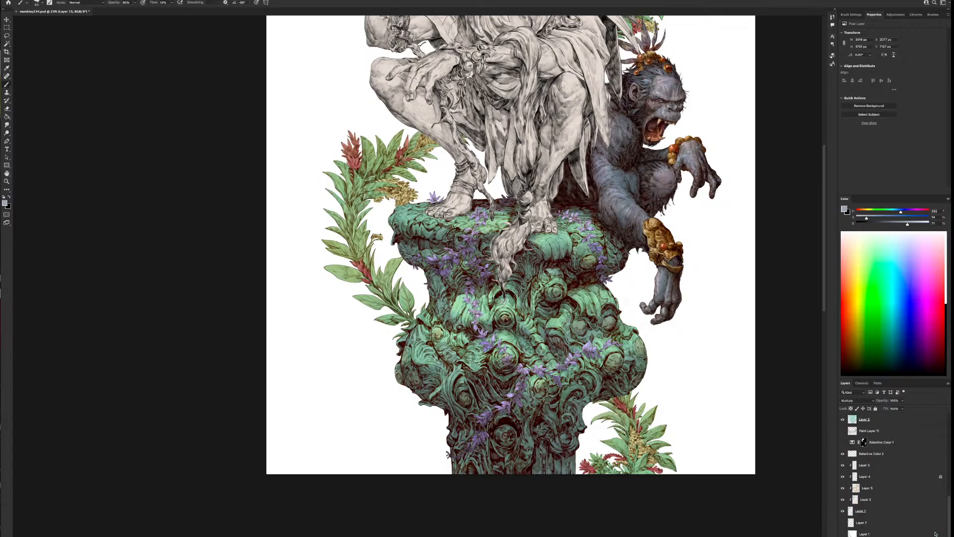
pyautogui.click(842, 465)
pyautogui.click(842, 466)
pyautogui.click(863, 476)
pyautogui.click(865, 465)
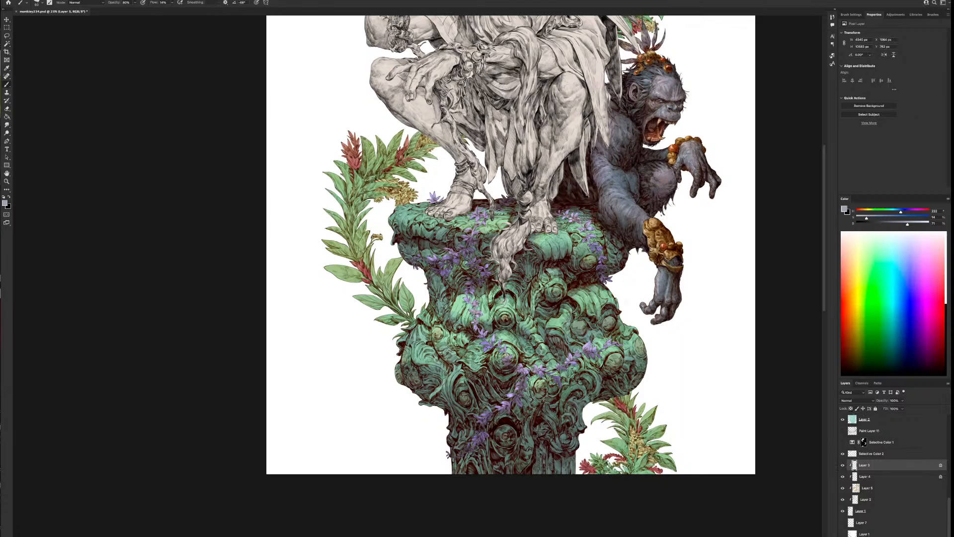
# Mix a muted warm tan as the paint colour and enlarge the brush for work on the wreath
pyautogui.moveTo(465, 237); pyautogui.dragTo(473, 233)
pyautogui.moveTo(330, 128); pyautogui.dragTo(489, 297)
pyautogui.keyDown('alt'); pyautogui.click(488, 309); pyautogui.keyUp('alt')
pyautogui.moveTo(468, 371); pyautogui.dragTo(532, 411)
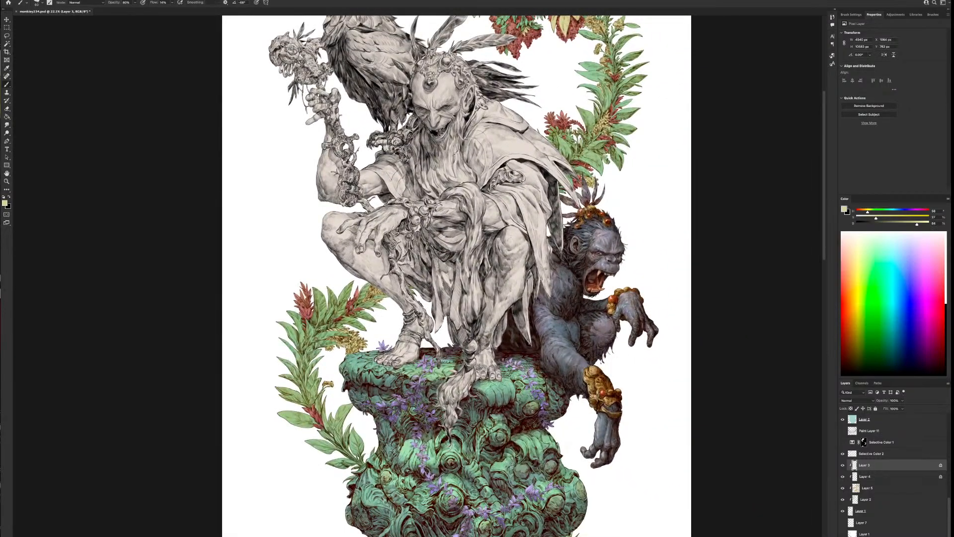
pyautogui.moveTo(915, 225); pyautogui.dragTo(881, 219)
pyautogui.moveTo(484, 414); pyautogui.dragTo(656, 429)
pyautogui.press(']')
pyautogui.press(']')
pyautogui.press(']')
pyautogui.press(']')
pyautogui.press(']')
pyautogui.press(']')
pyautogui.press(']')
pyautogui.press(']')
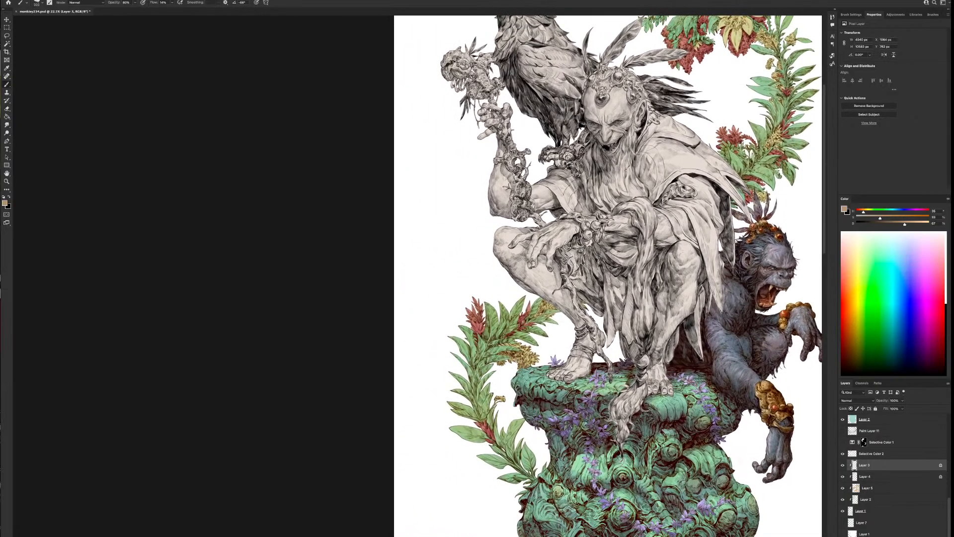
# Paint warm tan accents on the small buds and large blossom at the wreath's upper bend, adjusting the brush size between strokes
pyautogui.press(']')
pyautogui.moveTo(662, 445); pyautogui.dragTo(475, 238)
pyautogui.press('[')
pyautogui.press('[')
pyautogui.press('[')
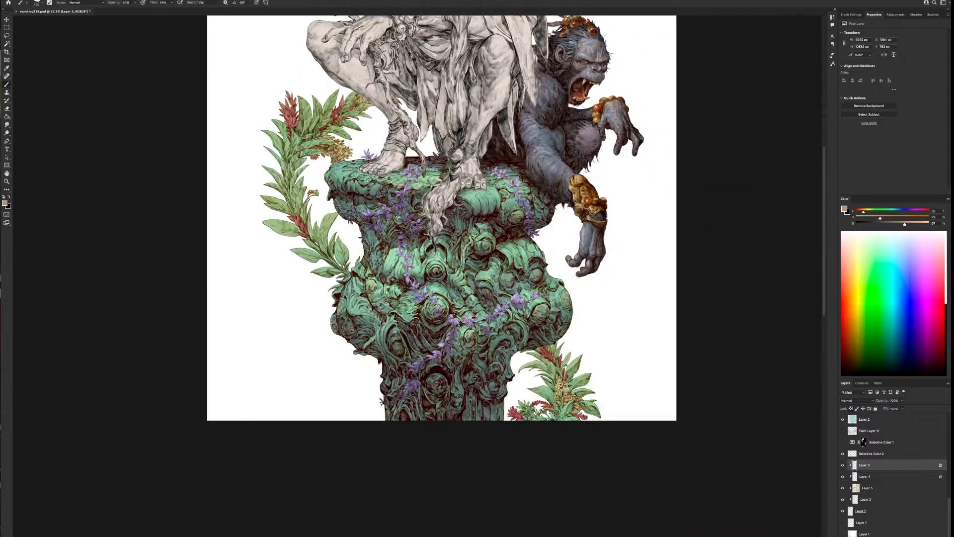
pyautogui.moveTo(587, 201); pyautogui.dragTo(570, 381)
pyautogui.moveTo(565, 303); pyautogui.dragTo(585, 492)
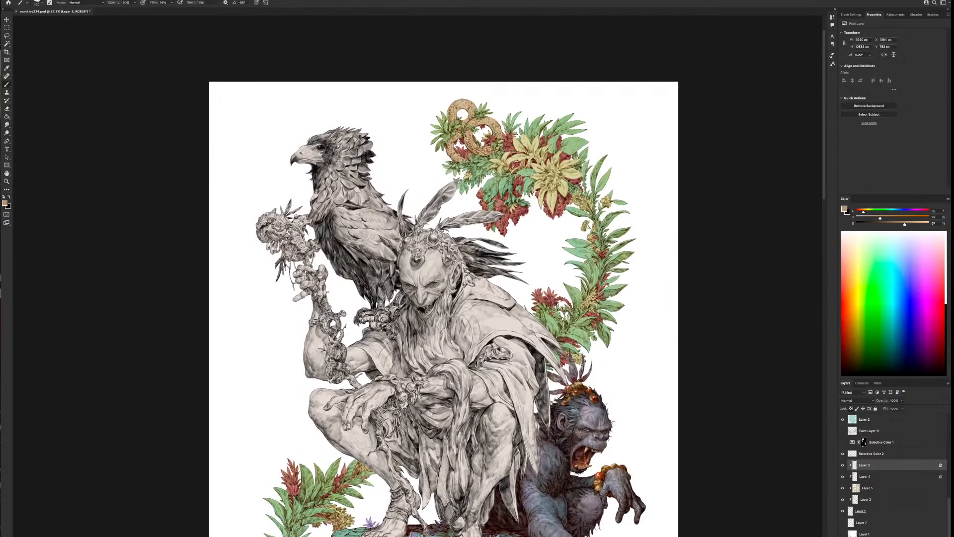
pyautogui.press(']')
pyautogui.press(']')
pyautogui.press(']')
pyautogui.moveTo(588, 206); pyautogui.dragTo(605, 212)
pyautogui.press('[')
pyautogui.moveTo(559, 176)
pyautogui.mouseDown()
pyautogui.moveTo(560, 186)
pyautogui.moveTo(568, 170)
pyautogui.mouseUp()
pyautogui.press(']')
pyautogui.press(']')
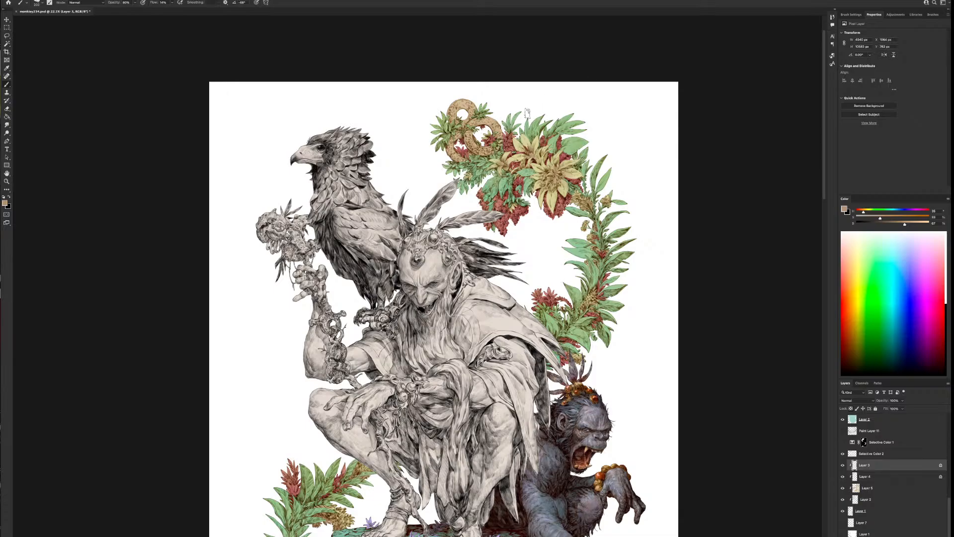
# Lighten the paint colour to pale yellow and highlight the petals of the large flowers at the wreath's top
pyautogui.keyDown('alt'); pyautogui.click(549, 196); pyautogui.keyUp('alt')
pyautogui.moveTo(922, 225); pyautogui.dragTo(873, 219)
pyautogui.press('[')
pyautogui.moveTo(543, 197)
pyautogui.mouseDown()
pyautogui.moveTo(539, 213)
pyautogui.moveTo(553, 219)
pyautogui.moveTo(563, 195)
pyautogui.mouseUp()
pyautogui.press('[')
pyautogui.press('[')
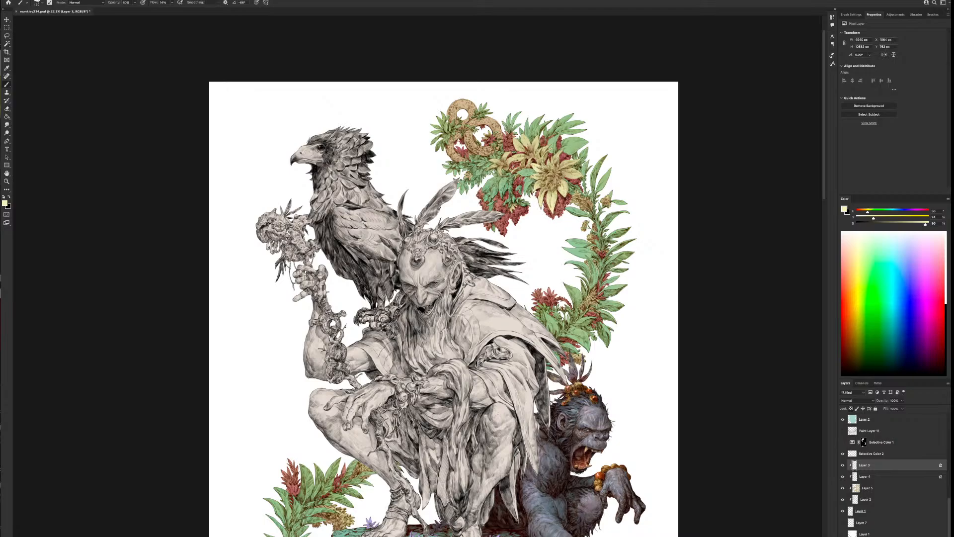
pyautogui.press(']')
pyautogui.press(']')
pyautogui.press('[')
pyautogui.press('[')
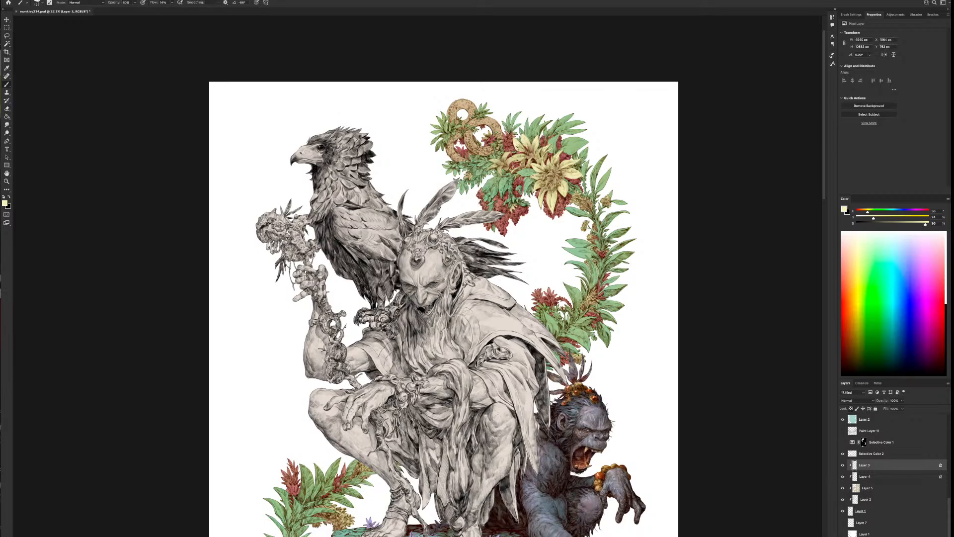
pyautogui.press(']')
pyautogui.press(']')
pyautogui.scroll(-3, 613, 423)
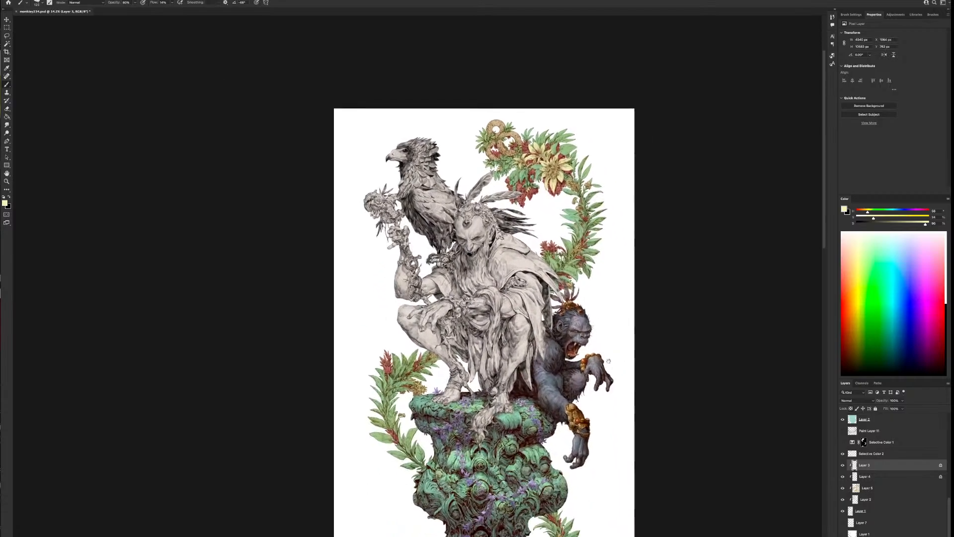
pyautogui.scroll(2, 609, 453)
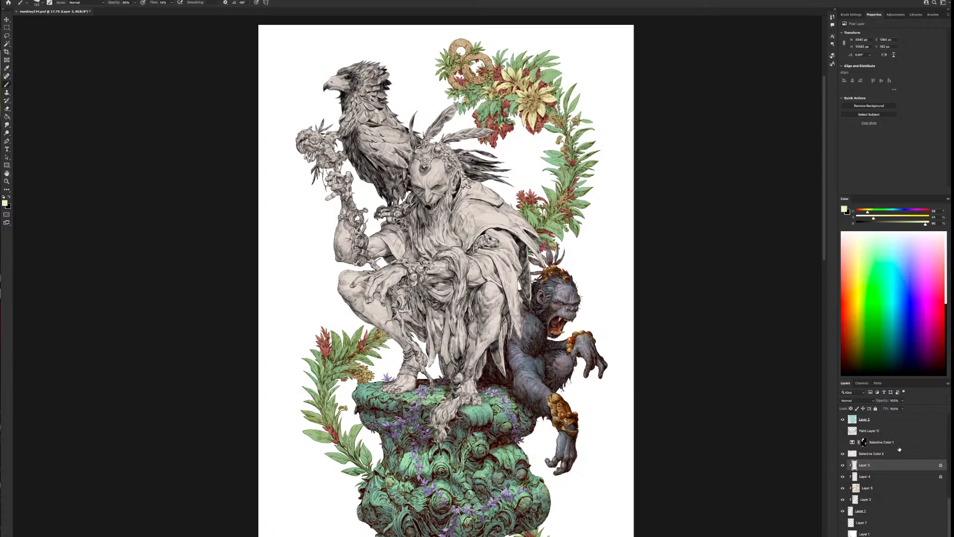
# Add a new clipped layer directly above Layer 3 and set its blend mode to Soft Light
pyautogui.click(890, 476)
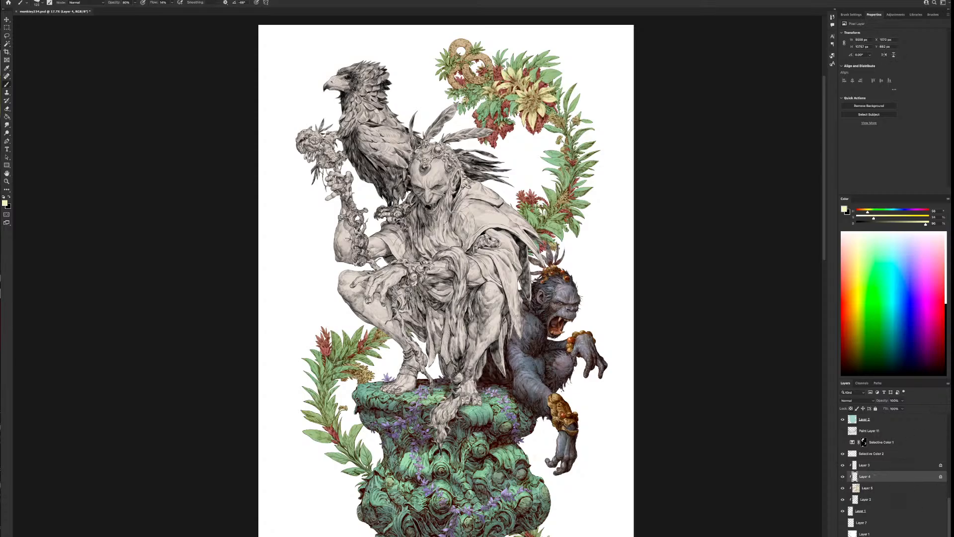
pyautogui.click(918, 535)
pyautogui.moveTo(867, 476); pyautogui.dragTo(867, 469)
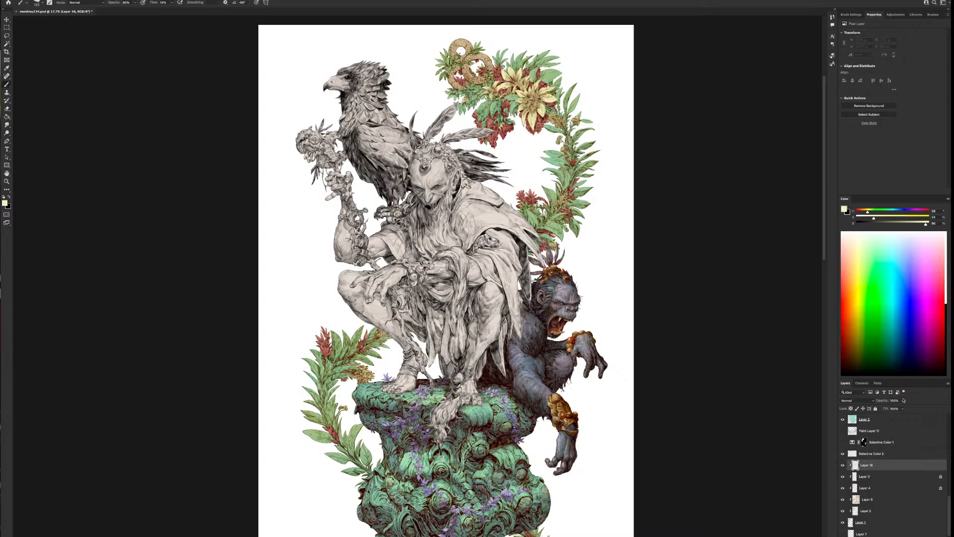
pyautogui.click(856, 400)
pyautogui.click(856, 480)
# Sample the wreath's red blossom, adjust it to a deep crimson, and glaze it over the foliage on both sides of the column
pyautogui.keyDown('alt'); pyautogui.click(330, 347); pyautogui.keyUp('alt')
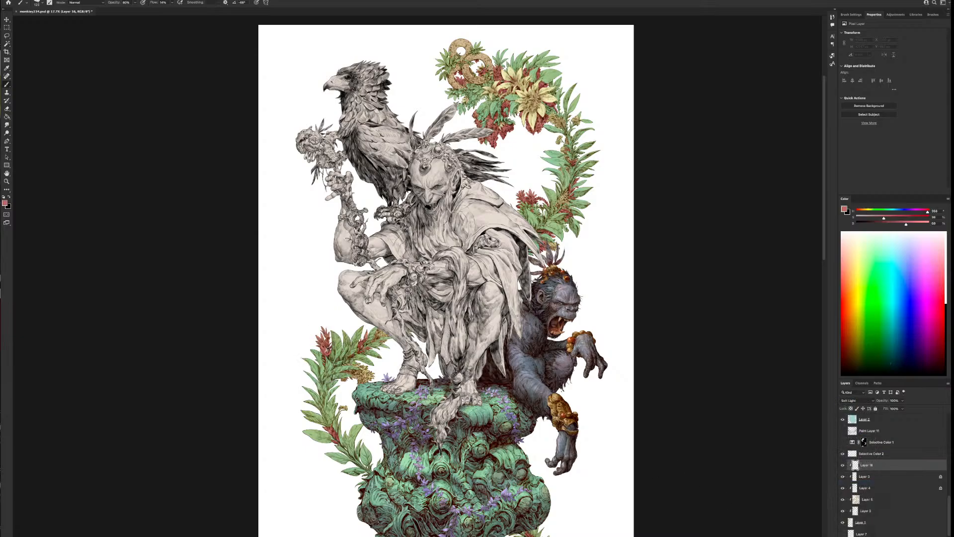
pyautogui.click(890, 224)
pyautogui.moveTo(890, 224)
pyautogui.mouseDown()
pyautogui.moveTo(881, 224)
pyautogui.moveTo(896, 217)
pyautogui.mouseUp()
pyautogui.moveTo(569, 492); pyautogui.dragTo(582, 398)
pyautogui.press(']')
pyautogui.press(']')
pyautogui.press(']')
pyautogui.press(']')
pyautogui.press(']')
pyautogui.press(']')
pyautogui.press(']')
pyautogui.press(']')
pyautogui.press(']')
pyautogui.press(']')
pyautogui.press(']')
pyautogui.press(']')
pyautogui.press(']')
pyautogui.press(']')
pyautogui.moveTo(579, 480)
pyautogui.mouseDown()
pyautogui.moveTo(566, 436)
pyautogui.moveTo(542, 455)
pyautogui.mouseUp()
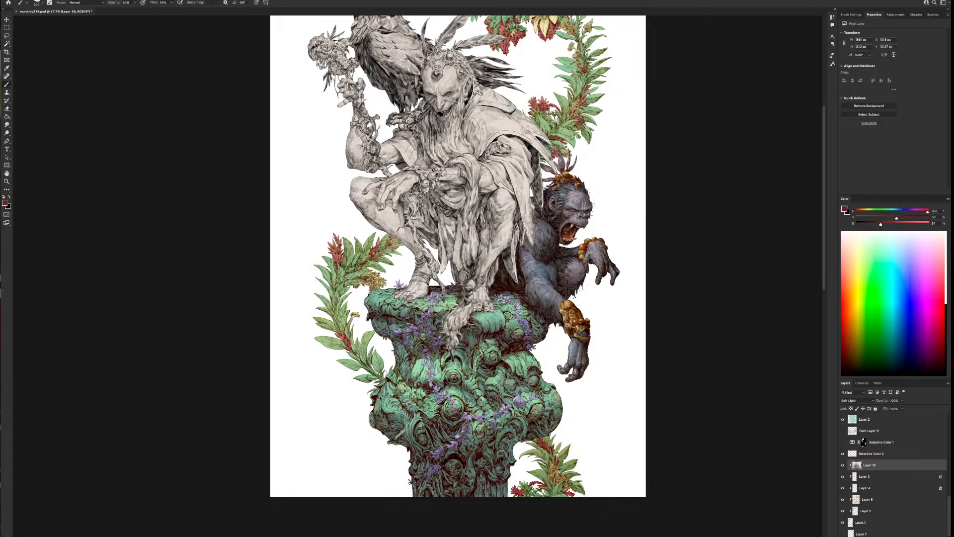
pyautogui.moveTo(380, 349)
pyautogui.mouseDown()
pyautogui.moveTo(336, 341)
pyautogui.moveTo(334, 302)
pyautogui.moveTo(365, 292)
pyautogui.moveTo(332, 255)
pyautogui.mouseUp()
pyautogui.press('[')
pyautogui.press('[')
pyautogui.press('[')
pyautogui.press('[')
# Glaze the deep crimson over the large wreath's leaves beside the eagle, its top flowers, and the linked rings
pyautogui.moveTo(583, 215); pyautogui.dragTo(541, 376)
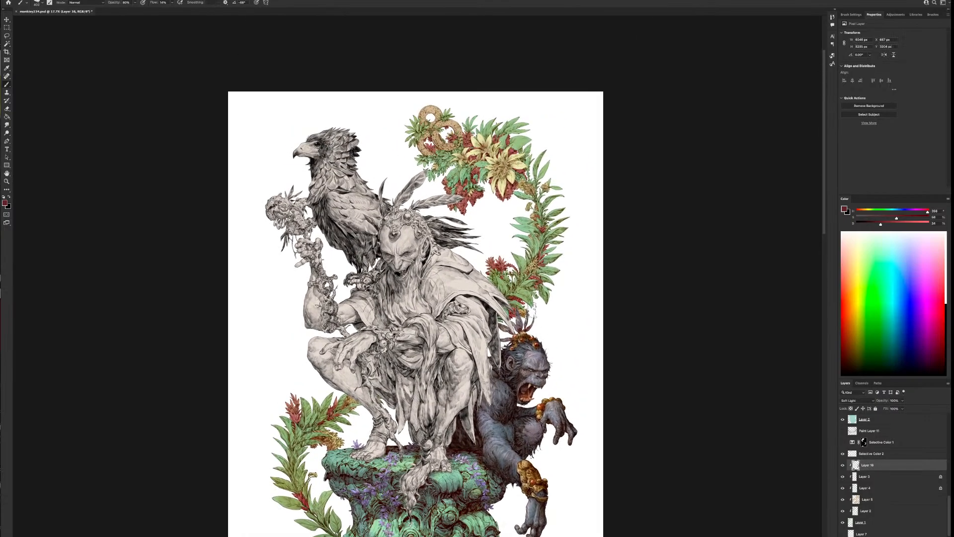
pyautogui.moveTo(534, 282); pyautogui.dragTo(547, 228)
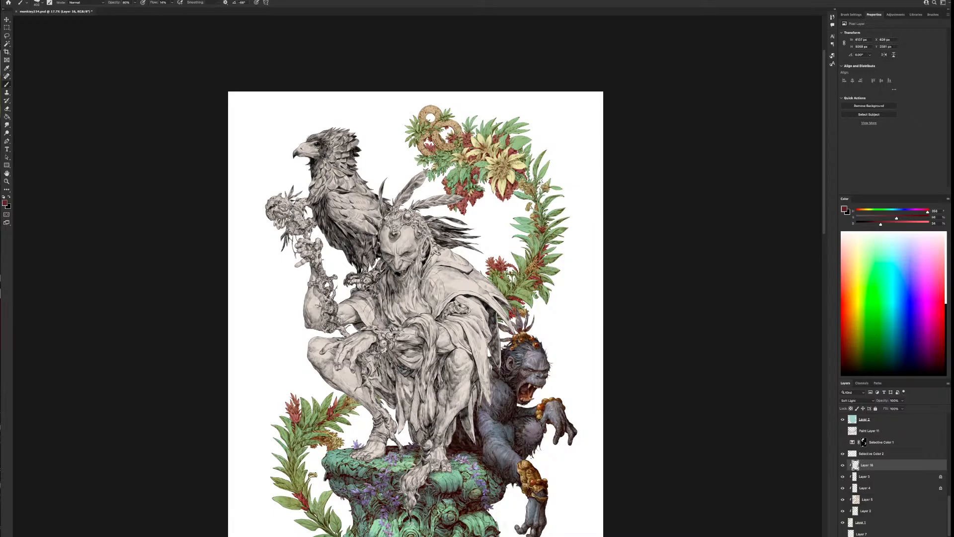
pyautogui.moveTo(536, 177)
pyautogui.mouseDown()
pyautogui.moveTo(502, 165)
pyautogui.moveTo(482, 185)
pyautogui.moveTo(440, 167)
pyautogui.moveTo(470, 131)
pyautogui.mouseUp()
pyautogui.moveTo(488, 122)
pyautogui.mouseDown()
pyautogui.moveTo(483, 130)
pyautogui.moveTo(514, 130)
pyautogui.moveTo(509, 103)
pyautogui.mouseUp()
pyautogui.moveTo(539, 152); pyautogui.dragTo(534, 147)
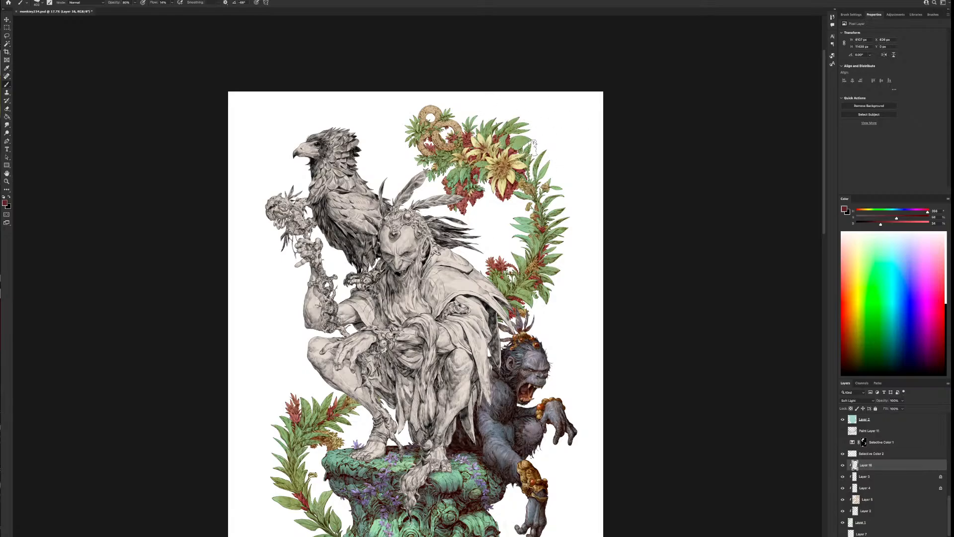
pyautogui.moveTo(531, 187)
pyautogui.mouseDown()
pyautogui.moveTo(553, 166)
pyautogui.moveTo(548, 200)
pyautogui.moveTo(509, 222)
pyautogui.mouseUp()
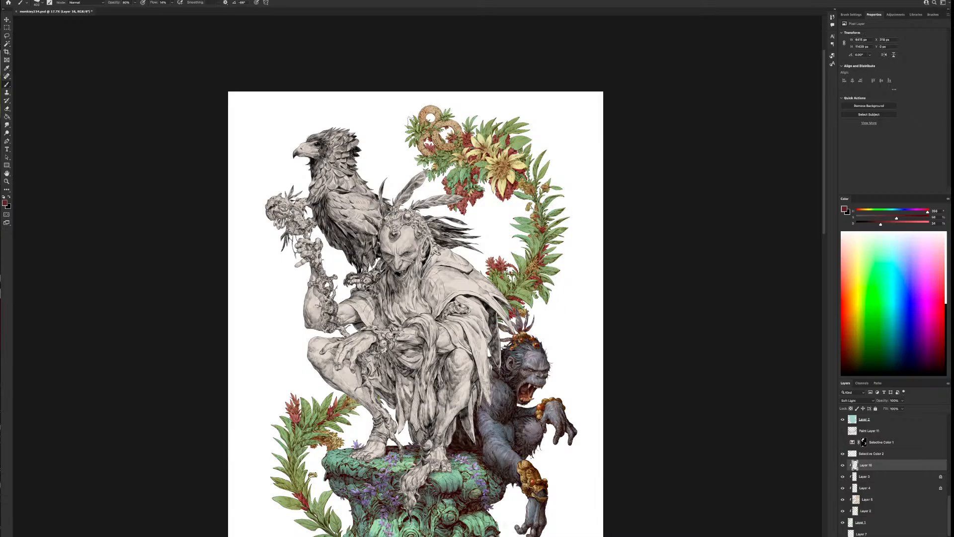
pyautogui.moveTo(431, 98)
pyautogui.mouseDown()
pyautogui.moveTo(462, 140)
pyautogui.moveTo(428, 149)
pyautogui.mouseUp()
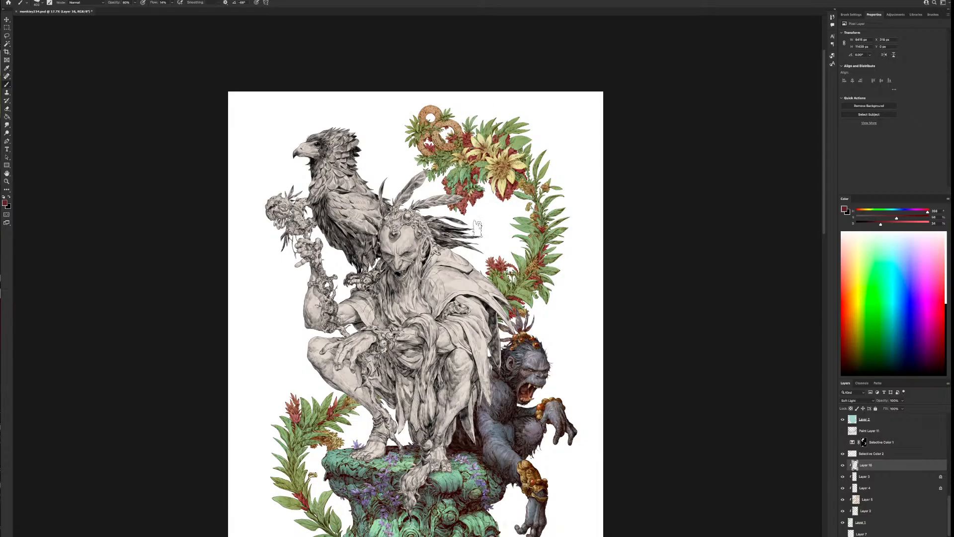
# Change the paint colour to a saturated warm orange and glaze the large yellow flowers and the blossoms near the rings
pyautogui.scroll(-1, 540, 454)
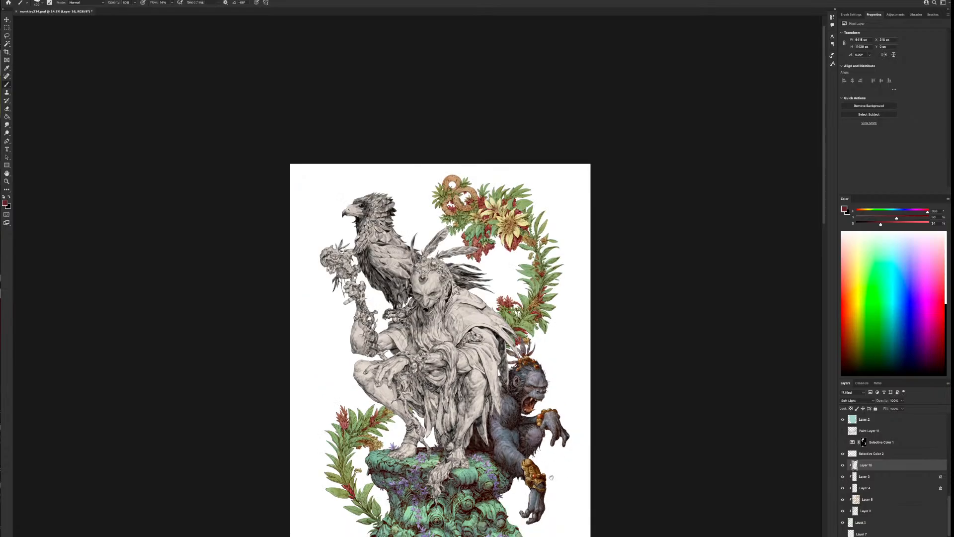
pyautogui.moveTo(551, 477); pyautogui.dragTo(601, 357)
pyautogui.scroll(1, 601, 358)
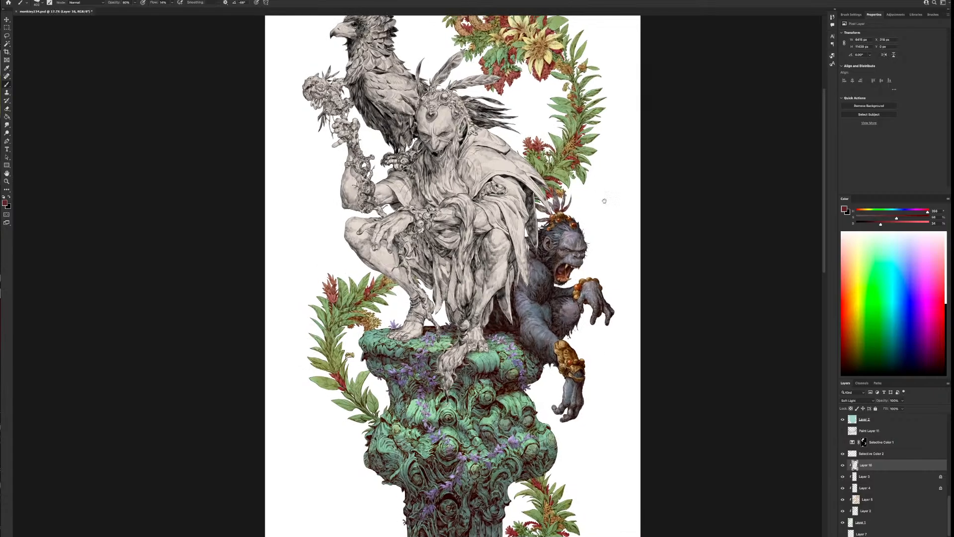
pyautogui.moveTo(604, 200); pyautogui.dragTo(630, 270)
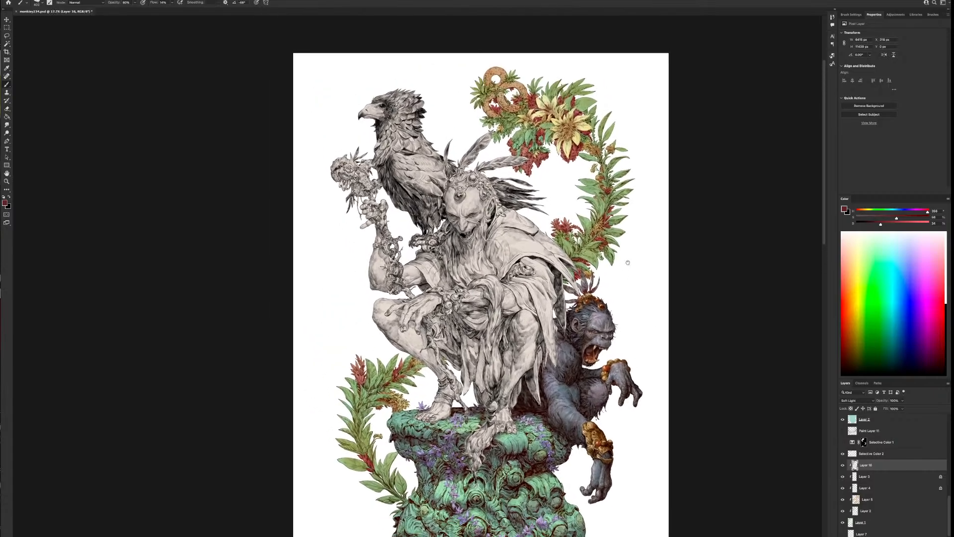
pyautogui.click(864, 212)
pyautogui.moveTo(880, 224)
pyautogui.mouseDown()
pyautogui.moveTo(920, 224)
pyautogui.moveTo(889, 218)
pyautogui.mouseUp()
pyautogui.moveTo(565, 130)
pyautogui.mouseDown()
pyautogui.moveTo(558, 141)
pyautogui.moveTo(544, 113)
pyautogui.moveTo(518, 137)
pyautogui.mouseUp()
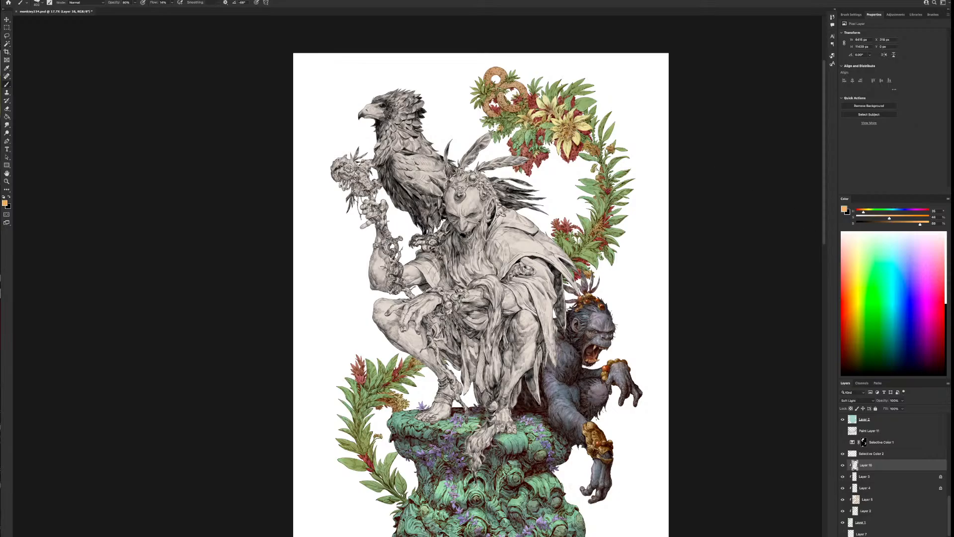
pyautogui.click(903, 217)
pyautogui.press(']')
pyautogui.press(']')
pyautogui.moveTo(502, 113); pyautogui.dragTo(509, 144)
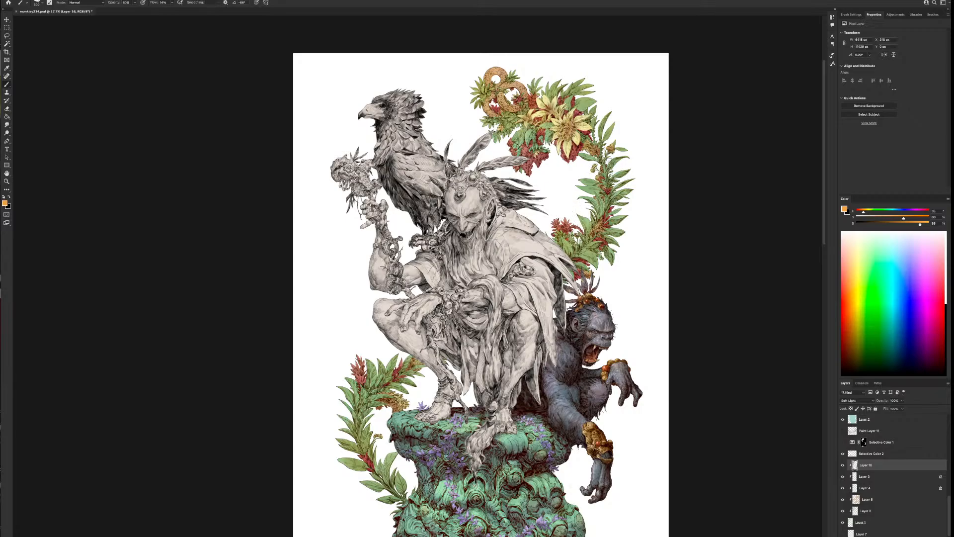
# Glaze warm orange over the lower part of the garland beside the column's top rim
pyautogui.moveTo(482, 465); pyautogui.dragTo(496, 421)
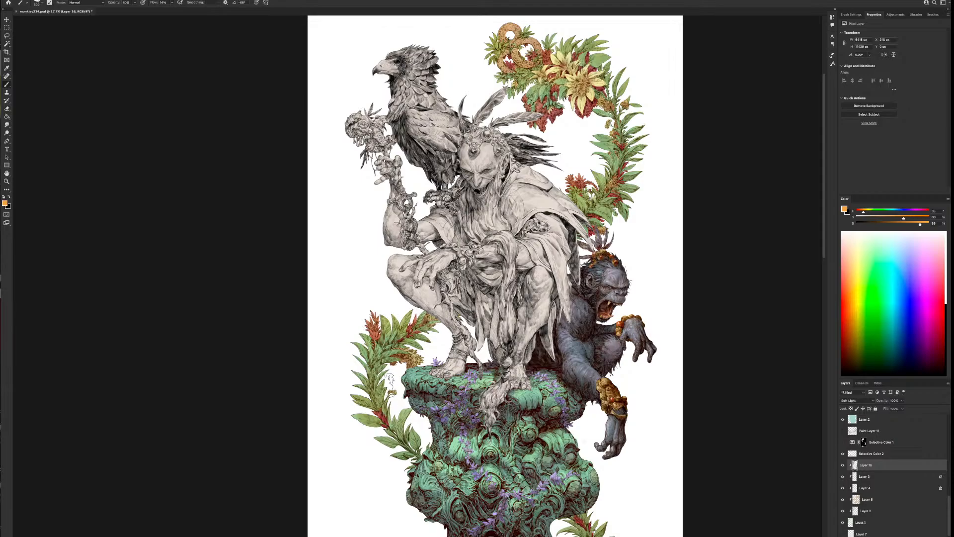
pyautogui.moveTo(390, 431); pyautogui.dragTo(400, 421)
pyautogui.moveTo(670, 489); pyautogui.dragTo(655, 428)
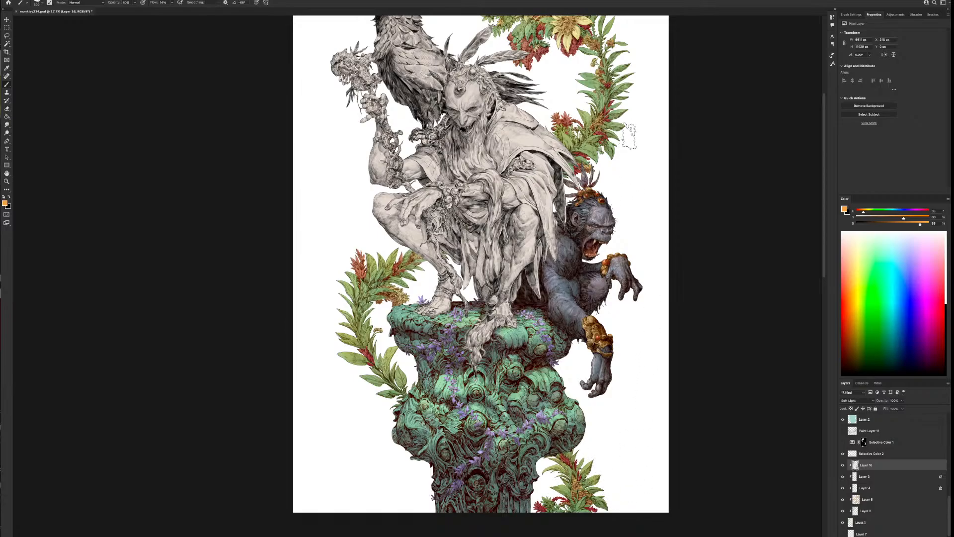
# Turn off the horizontally flipped canvas view and frame the column and its garlands
pyautogui.scroll(-3, 628, 135)
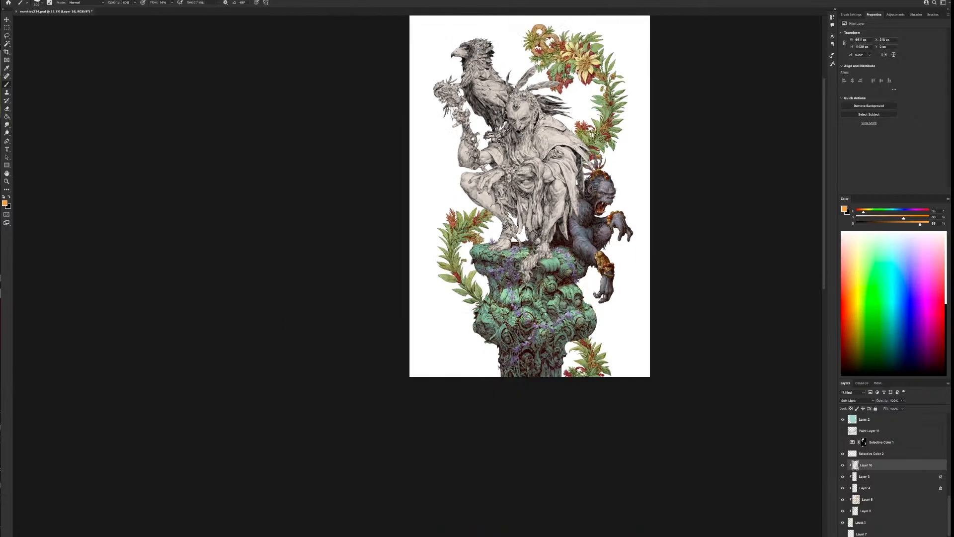
pyautogui.click(29, 0)
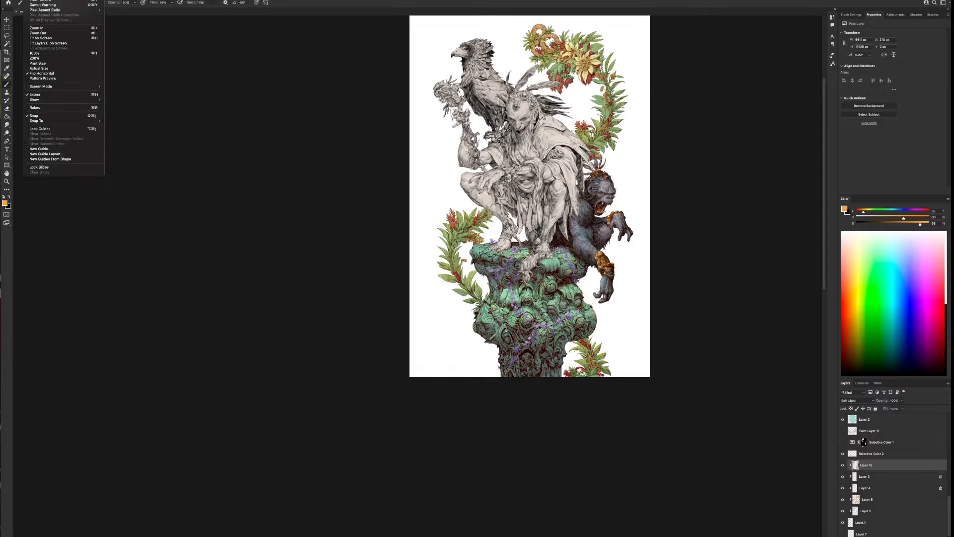
pyautogui.click(53, 76)
pyautogui.moveTo(465, 279); pyautogui.dragTo(612, 320)
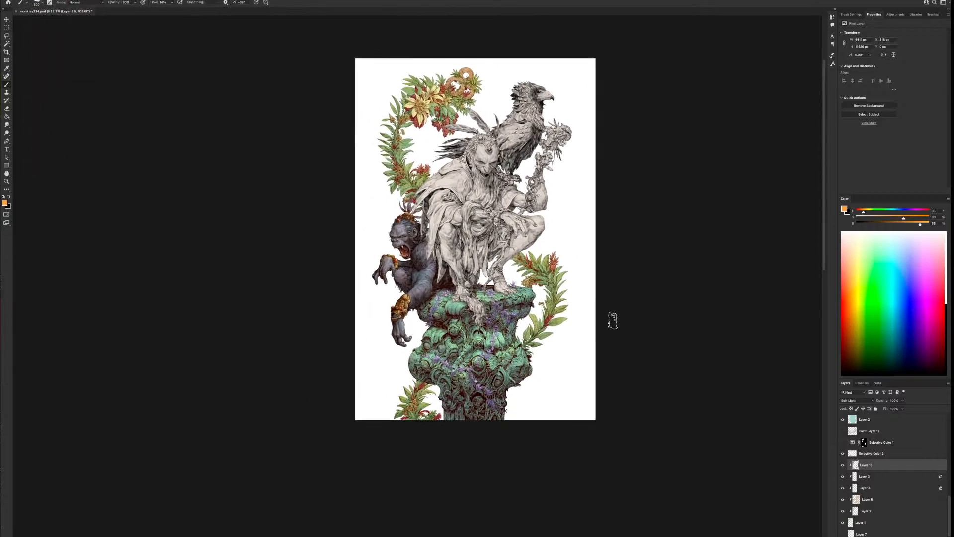
pyautogui.scroll(2, 597, 333)
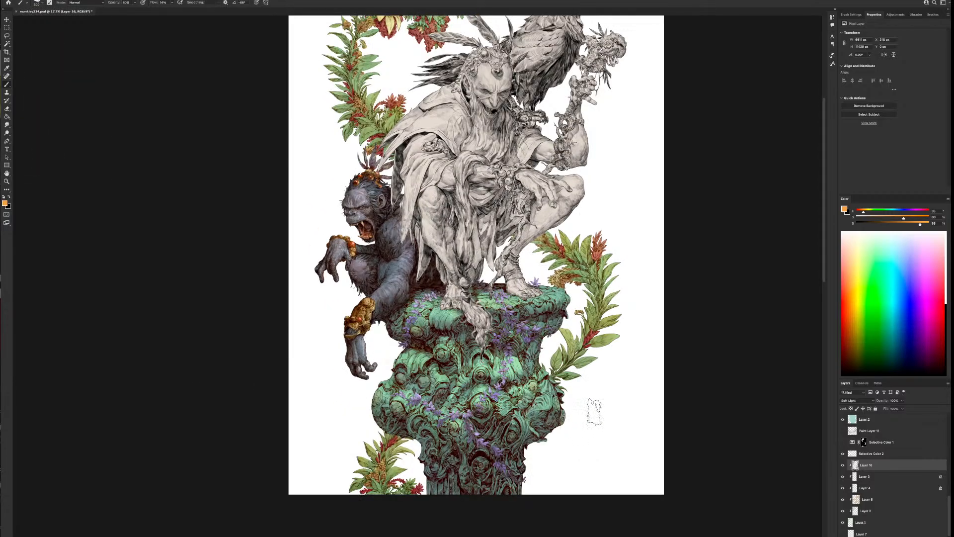
# Add a new clipped layer directly above Layer 16 and set its blend mode to Multiply
pyautogui.click(885, 478)
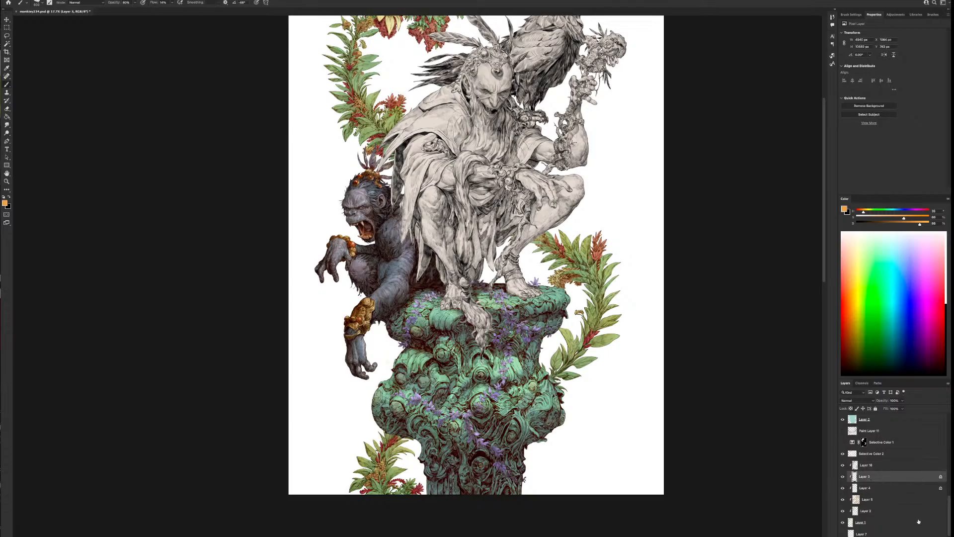
pyautogui.click(878, 464)
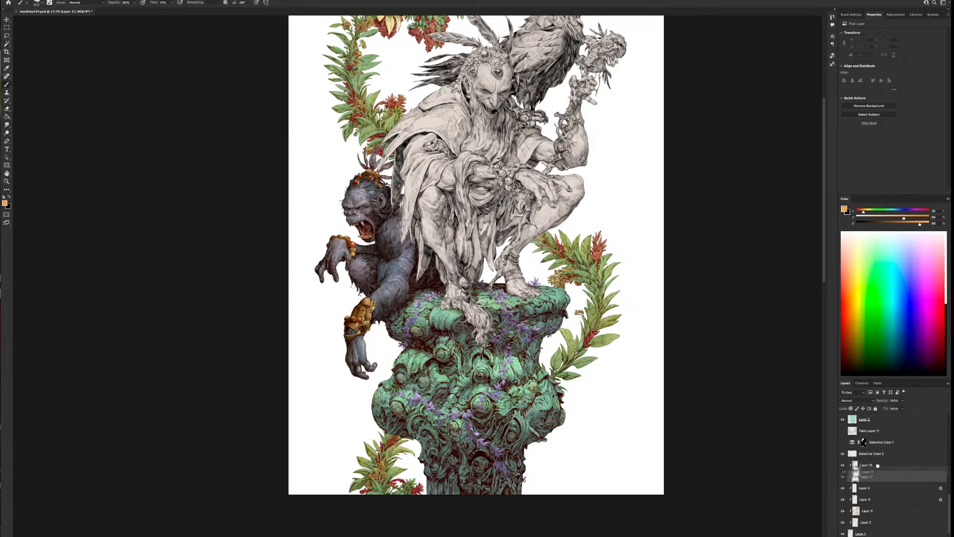
pyautogui.press('alt+shift+super+n')
pyautogui.click(856, 401)
pyautogui.click(848, 420)
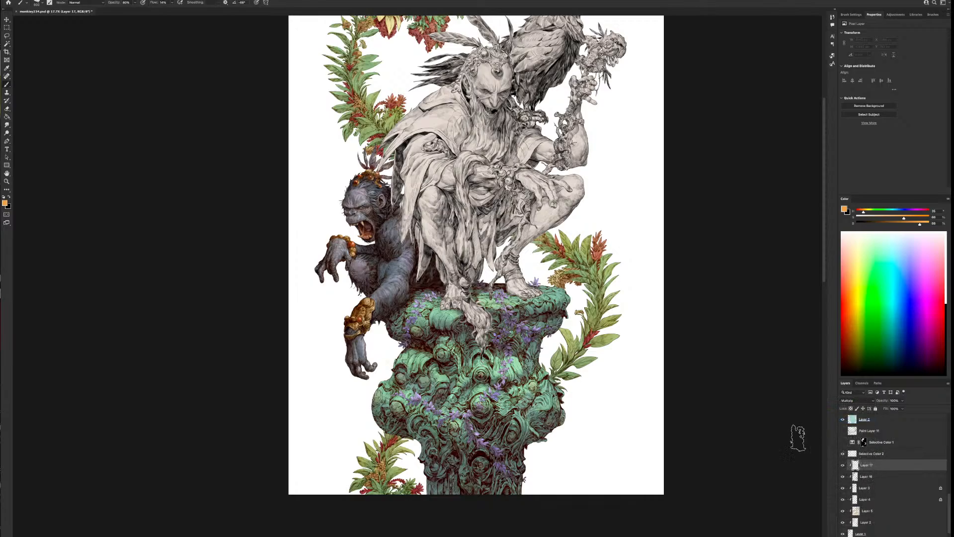
# Mix a light blue-grey and paint shadows along the garland to the right of the column, varying the brush size
pyautogui.click(899, 211)
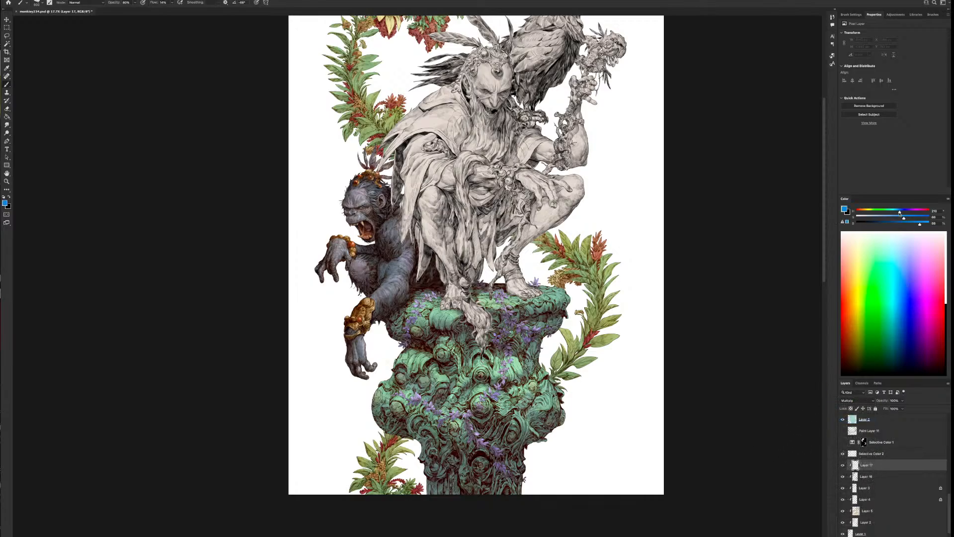
pyautogui.click(866, 217)
pyautogui.moveTo(924, 225); pyautogui.dragTo(911, 224)
pyautogui.click(901, 212)
pyautogui.moveTo(560, 362)
pyautogui.mouseDown()
pyautogui.moveTo(559, 377)
pyautogui.moveTo(583, 369)
pyautogui.moveTo(568, 370)
pyautogui.moveTo(570, 340)
pyautogui.moveTo(616, 336)
pyautogui.moveTo(599, 341)
pyautogui.moveTo(595, 316)
pyautogui.moveTo(612, 322)
pyautogui.moveTo(603, 279)
pyautogui.moveTo(579, 278)
pyautogui.moveTo(601, 276)
pyautogui.mouseUp()
pyautogui.press('[')
pyautogui.press('[')
pyautogui.press(']')
pyautogui.press('[')
pyautogui.press('[')
pyautogui.press(']')
pyautogui.press(']')
pyautogui.press(']')
pyautogui.moveTo(607, 269); pyautogui.dragTo(594, 299)
pyautogui.press(']')
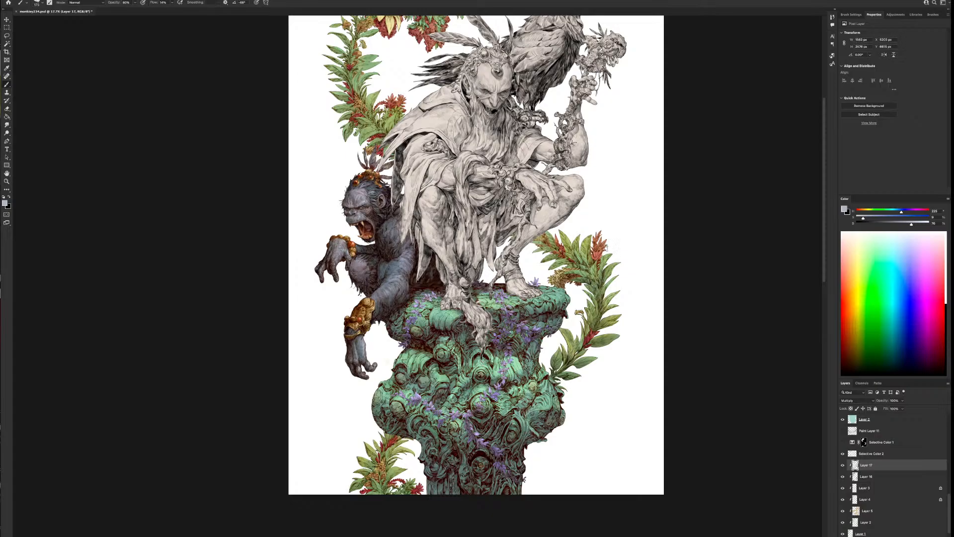
# Shade the right garland's red blossoms and the leaves at its upper tip below the knee, using a smaller brush for the tip
pyautogui.moveTo(605, 247)
pyautogui.mouseDown()
pyautogui.moveTo(597, 261)
pyautogui.moveTo(599, 237)
pyautogui.moveTo(579, 238)
pyautogui.mouseUp()
pyautogui.press('[')
pyautogui.press('[')
pyautogui.press('[')
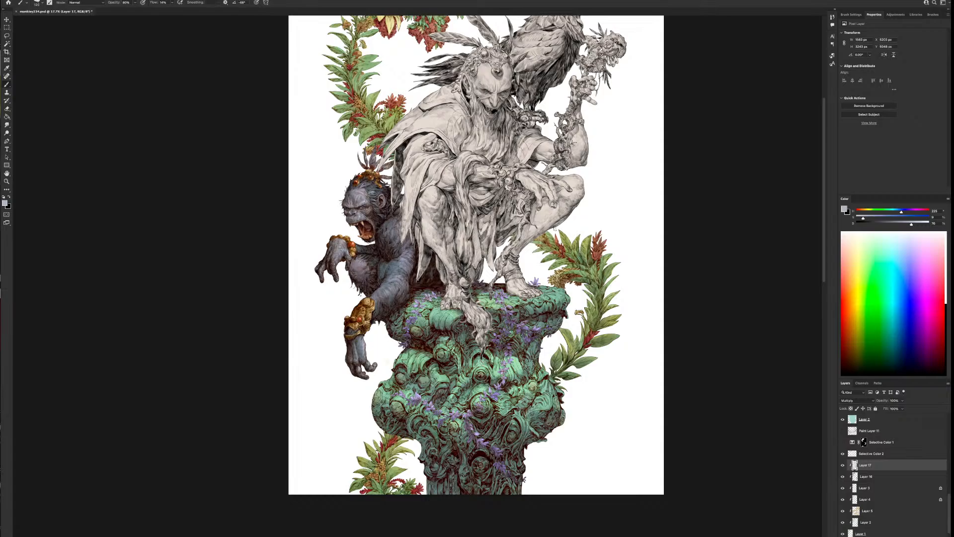
pyautogui.moveTo(554, 227)
pyautogui.mouseDown()
pyautogui.moveTo(551, 249)
pyautogui.moveTo(545, 235)
pyautogui.mouseUp()
# Enlarge the brush and paint blue-grey shadow across the base of the foliage at the column's lower left
pyautogui.press(']')
pyautogui.press(']')
pyautogui.press(']')
pyautogui.moveTo(419, 487); pyautogui.dragTo(358, 497)
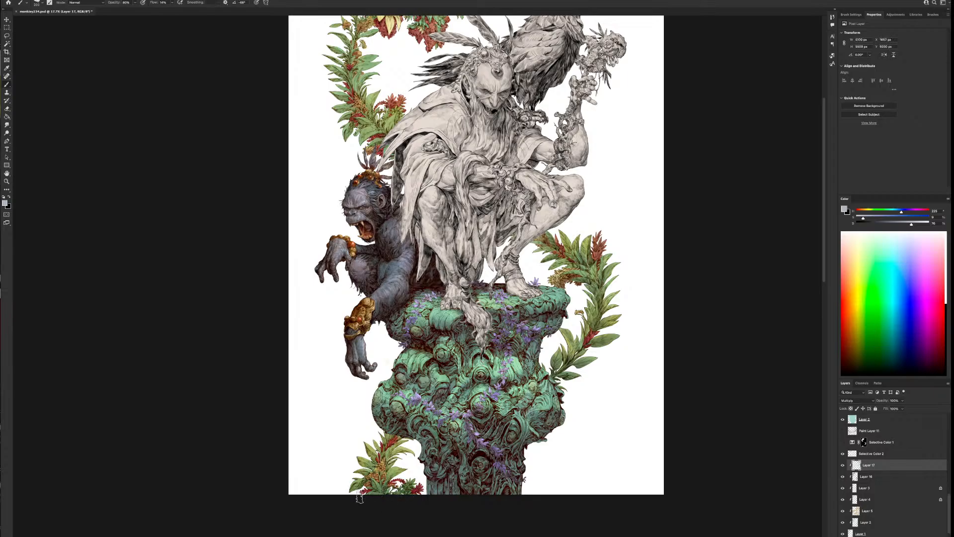
# Vary the brush size and extend the blue-grey shadow over the foliage at the column's lower left
pyautogui.press('[')
pyautogui.press('[')
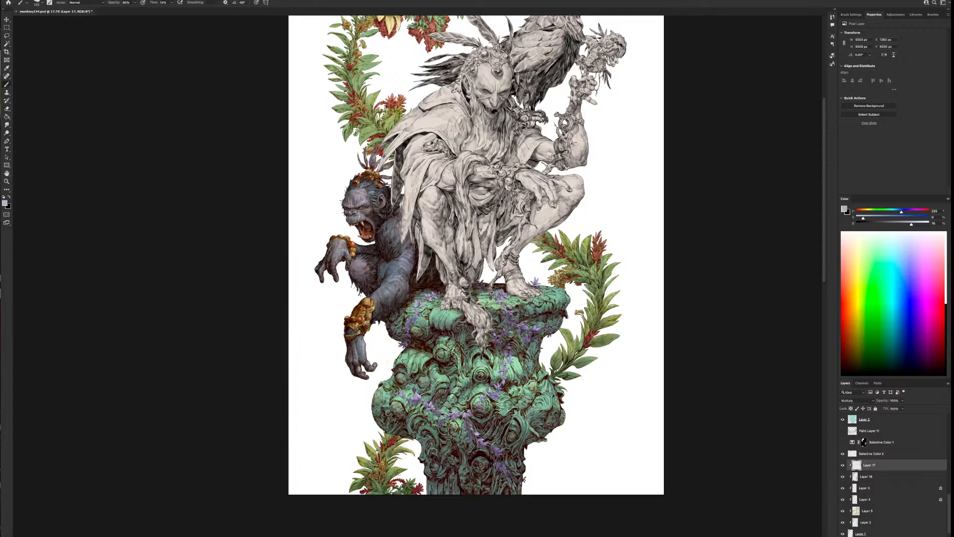
pyautogui.press('[')
pyautogui.press('[')
pyautogui.press(']')
pyautogui.press(']')
pyautogui.press('[')
# Paint blue-grey shadow on the lower end of the left garland above the ape's head, varying the brush size
pyautogui.moveTo(566, 355); pyautogui.dragTo(692, 536)
pyautogui.press(']')
pyautogui.press(']')
pyautogui.press(']')
pyautogui.moveTo(524, 362)
pyautogui.mouseDown()
pyautogui.moveTo(495, 364)
pyautogui.moveTo(503, 346)
pyautogui.moveTo(493, 347)
pyautogui.moveTo(514, 337)
pyautogui.moveTo(514, 323)
pyautogui.moveTo(527, 324)
pyautogui.moveTo(471, 350)
pyautogui.moveTo(482, 348)
pyautogui.moveTo(467, 334)
pyautogui.mouseUp()
pyautogui.press('[')
pyautogui.press('[')
pyautogui.press('[')
pyautogui.press(']')
pyautogui.press(']')
pyautogui.press('[')
# Use a smaller brush to shade the leaves and red blossoms along the lower half of the left garland
pyautogui.press('[')
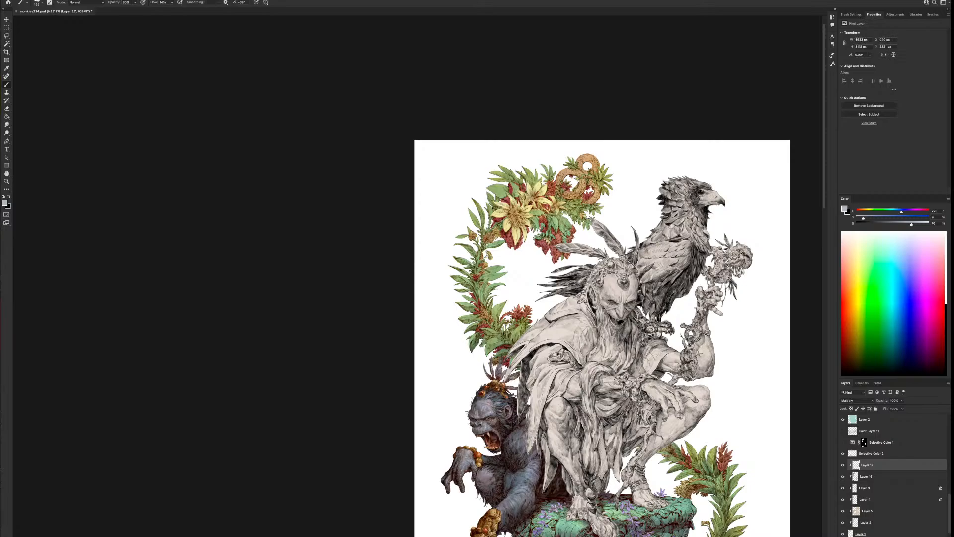
pyautogui.moveTo(501, 305); pyautogui.dragTo(499, 329)
pyautogui.press('[')
pyautogui.press('[')
pyautogui.moveTo(525, 327); pyautogui.dragTo(524, 331)
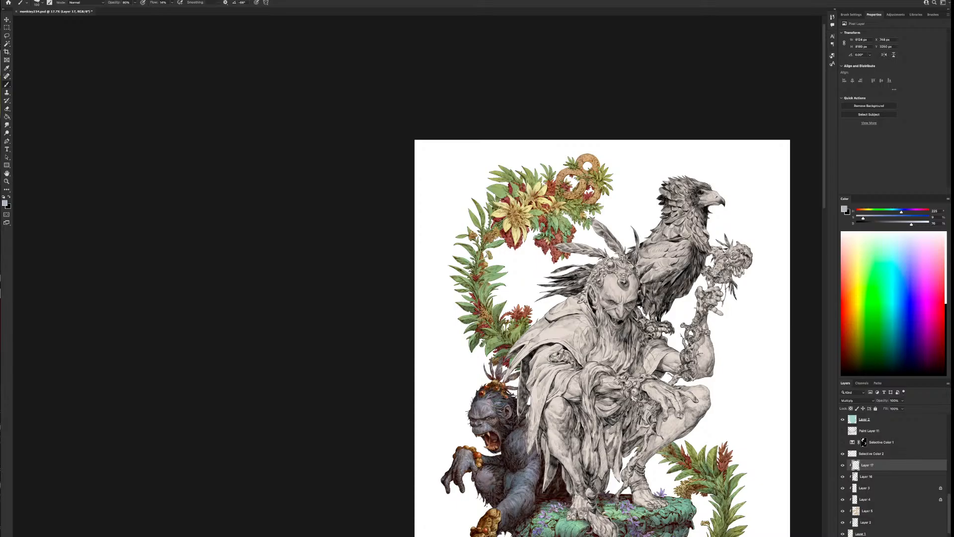
pyautogui.moveTo(476, 307)
pyautogui.mouseDown()
pyautogui.moveTo(465, 296)
pyautogui.moveTo(482, 292)
pyautogui.moveTo(462, 279)
pyautogui.mouseUp()
pyautogui.moveTo(484, 293)
pyautogui.mouseDown()
pyautogui.moveTo(488, 284)
pyautogui.moveTo(491, 319)
pyautogui.moveTo(494, 303)
pyautogui.moveTo(508, 339)
pyautogui.moveTo(506, 330)
pyautogui.mouseUp()
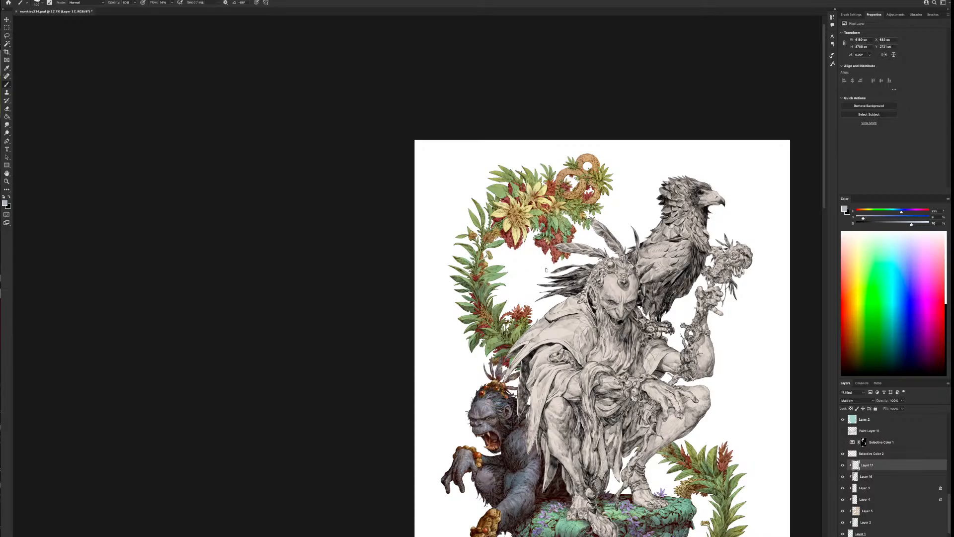
# Shade the left garland's upper leaves, the yellow flowers and hanging red clusters, and the foliage up to the gold rings
pyautogui.moveTo(503, 274)
pyautogui.mouseDown()
pyautogui.moveTo(496, 278)
pyautogui.moveTo(467, 246)
pyautogui.mouseUp()
pyautogui.moveTo(475, 200)
pyautogui.mouseDown()
pyautogui.moveTo(484, 232)
pyautogui.moveTo(508, 227)
pyautogui.moveTo(510, 217)
pyautogui.moveTo(513, 248)
pyautogui.mouseUp()
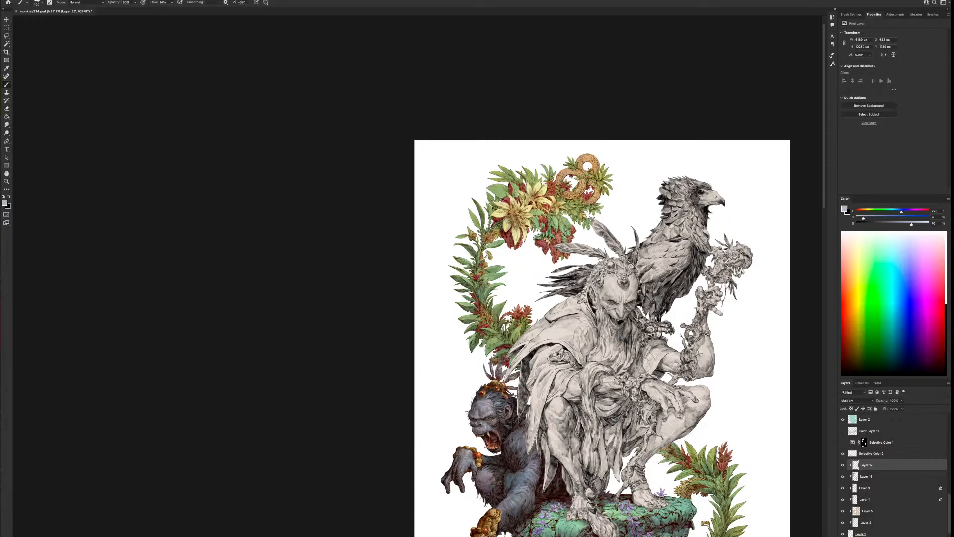
pyautogui.moveTo(508, 204); pyautogui.dragTo(503, 199)
pyautogui.moveTo(535, 219); pyautogui.dragTo(531, 233)
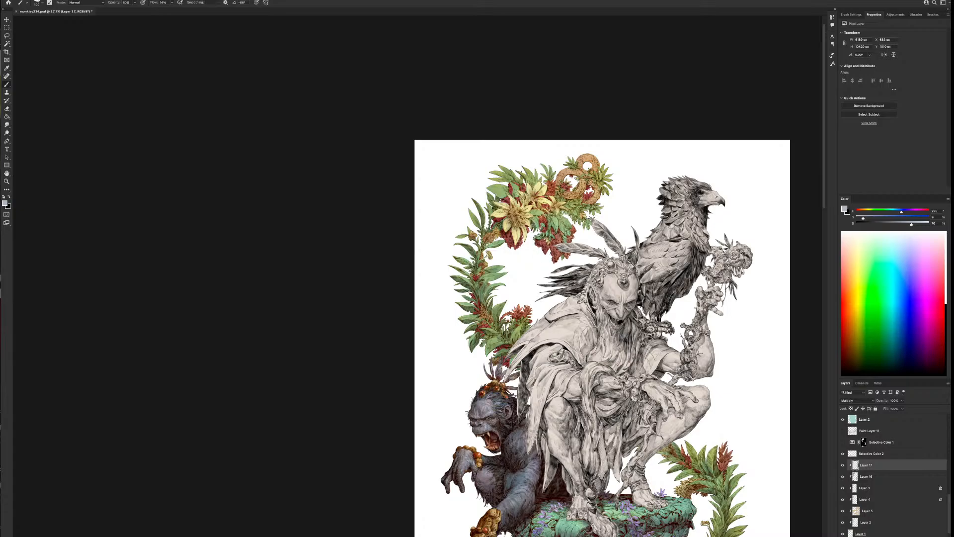
pyautogui.moveTo(554, 217)
pyautogui.mouseDown()
pyautogui.moveTo(553, 230)
pyautogui.moveTo(543, 229)
pyautogui.mouseUp()
pyautogui.moveTo(499, 192)
pyautogui.mouseDown()
pyautogui.moveTo(518, 200)
pyautogui.moveTo(500, 173)
pyautogui.moveTo(550, 194)
pyautogui.moveTo(561, 180)
pyautogui.moveTo(582, 191)
pyautogui.moveTo(568, 171)
pyautogui.moveTo(586, 180)
pyautogui.mouseUp()
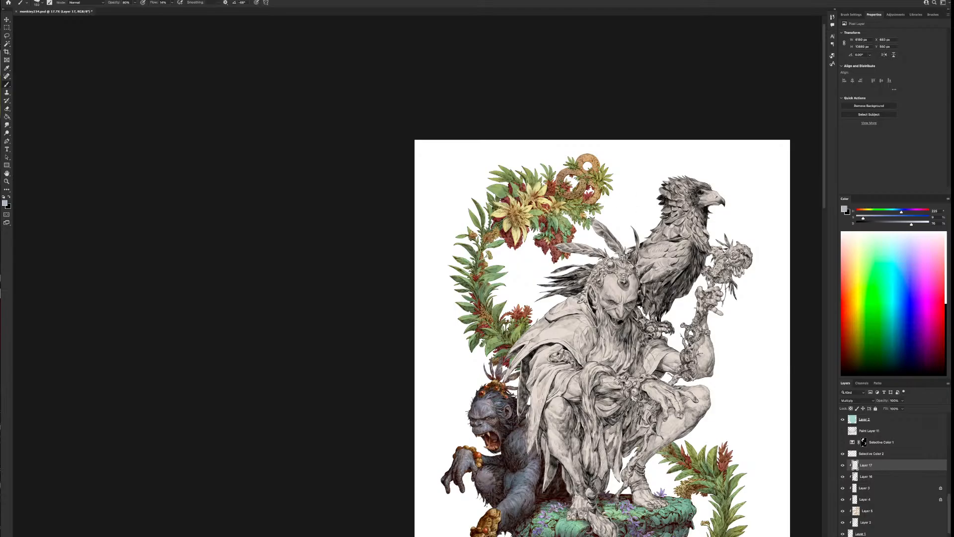
# Review the whole illustration, including the ape and the top of the green column at close range
pyautogui.moveTo(647, 423)
pyautogui.mouseDown()
pyautogui.moveTo(622, 240)
pyautogui.moveTo(576, 288)
pyautogui.mouseUp()
pyautogui.scroll(-5, 599, 460)
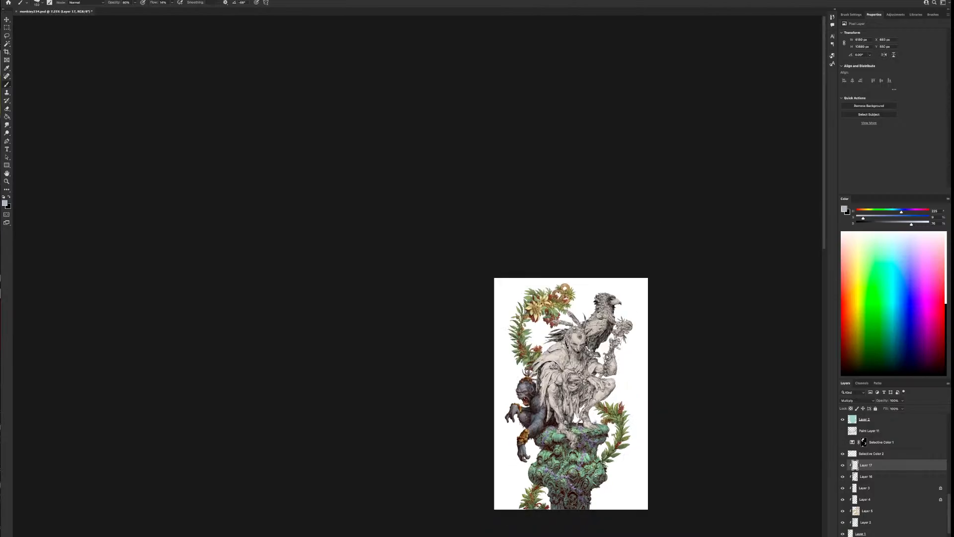
pyautogui.scroll(8, 598, 477)
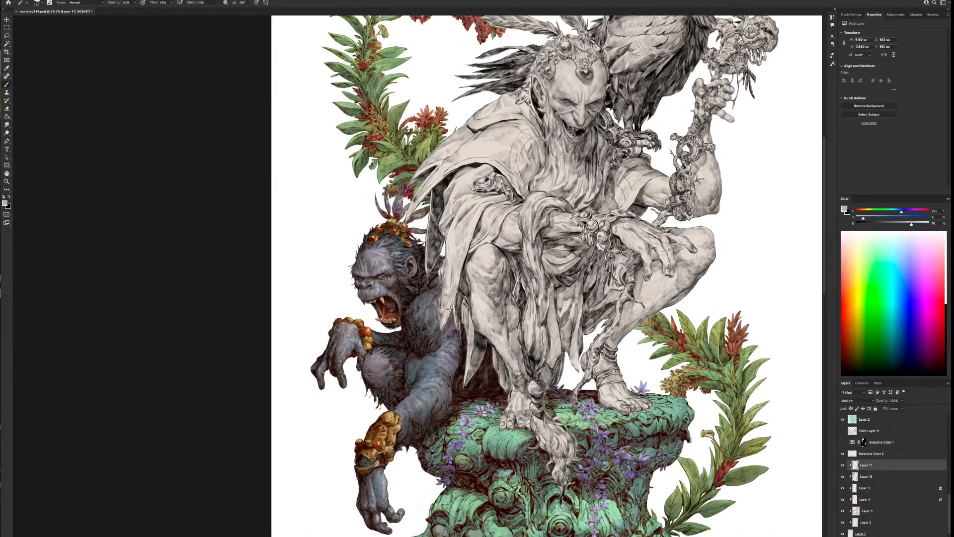
pyautogui.scroll(3, 477, 429)
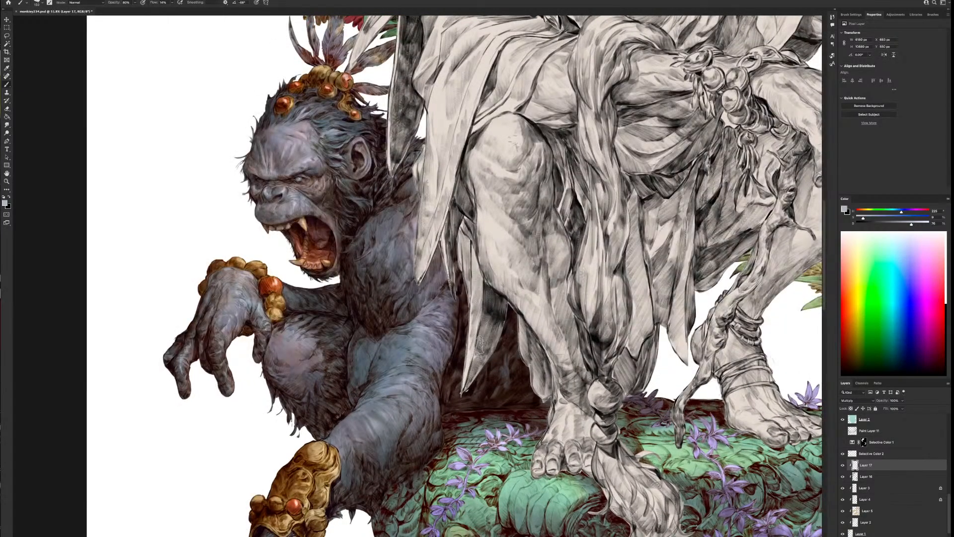
pyautogui.scroll(-1, 484, 368)
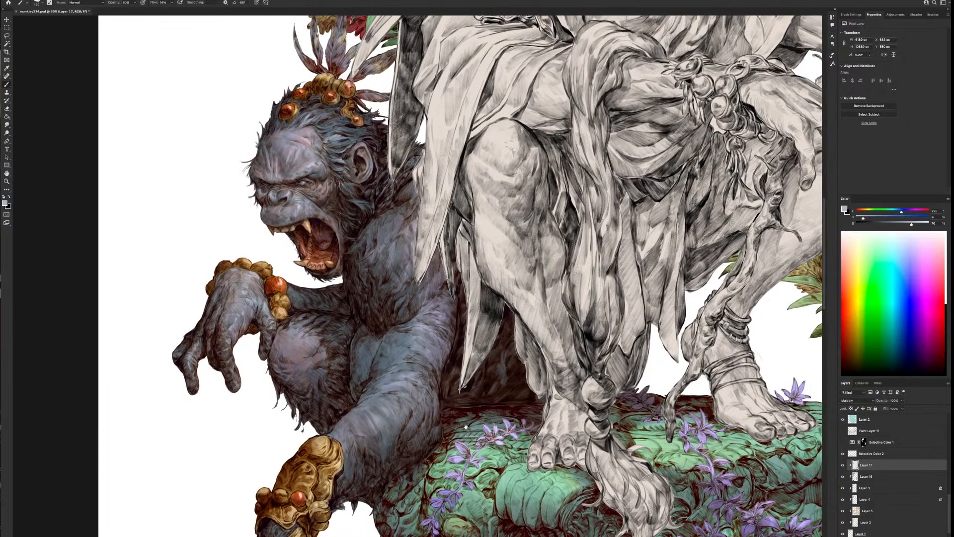
pyautogui.moveTo(467, 426); pyautogui.dragTo(595, 388)
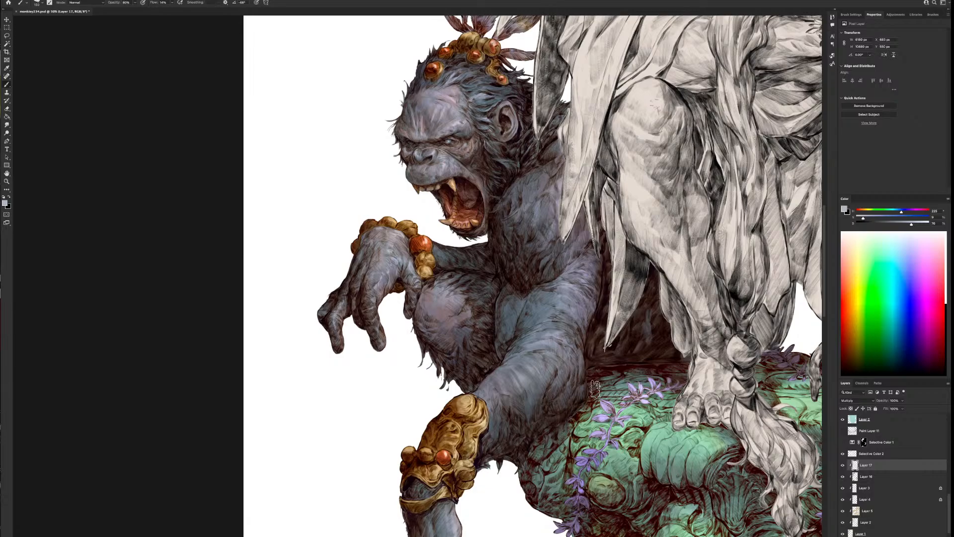
# Examine the ape's face, hand and body at close range, and the left garland up to the gold rings
pyautogui.scroll(1, 594, 389)
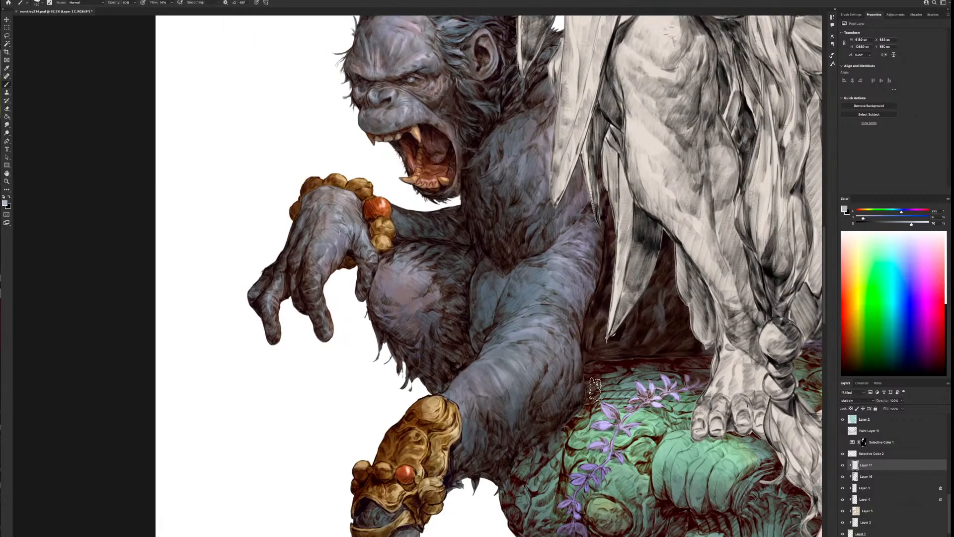
pyautogui.scroll(1, 527, 229)
pyautogui.scroll(1, 492, 119)
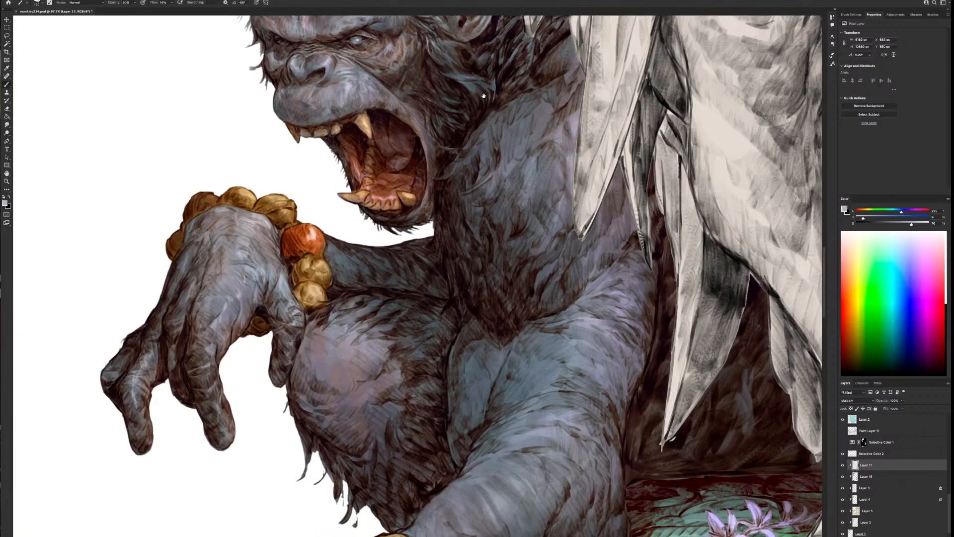
pyautogui.moveTo(485, 92); pyautogui.dragTo(550, 247)
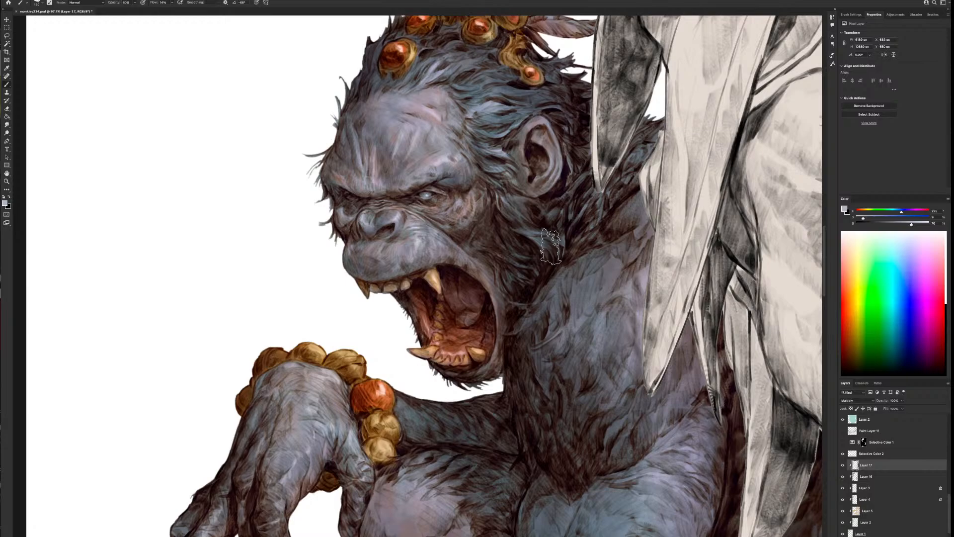
pyautogui.scroll(-5, 551, 246)
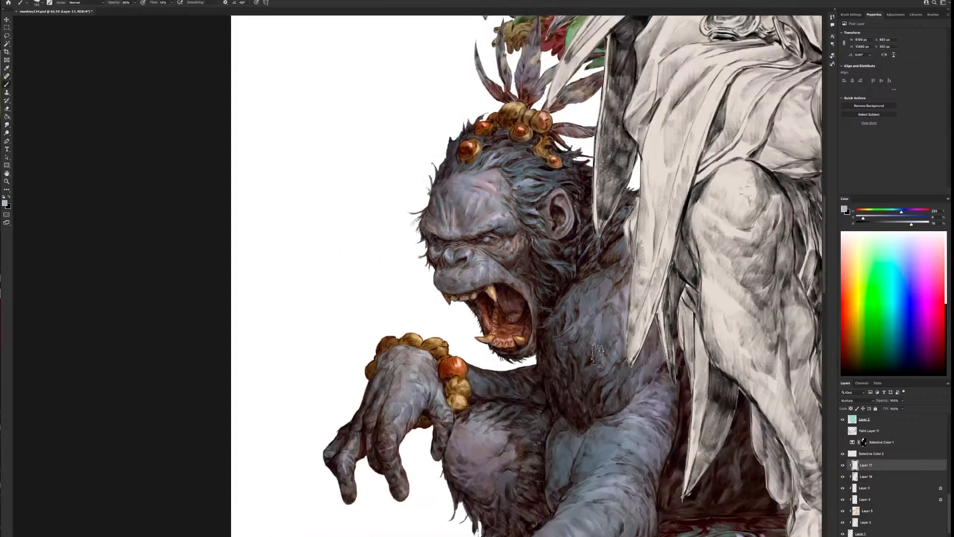
pyautogui.scroll(-1, 624, 373)
pyautogui.scroll(1, 619, 152)
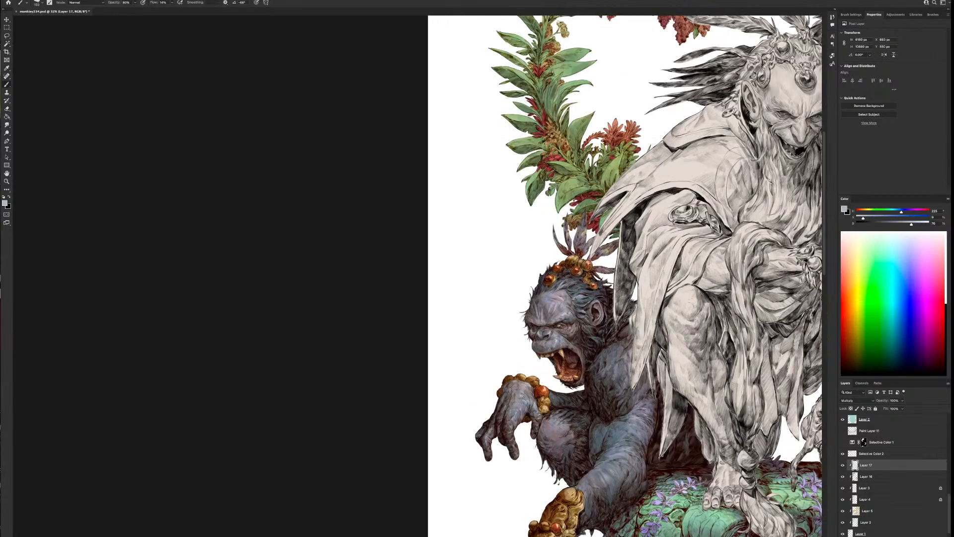
pyautogui.moveTo(619, 152); pyautogui.dragTo(492, 415)
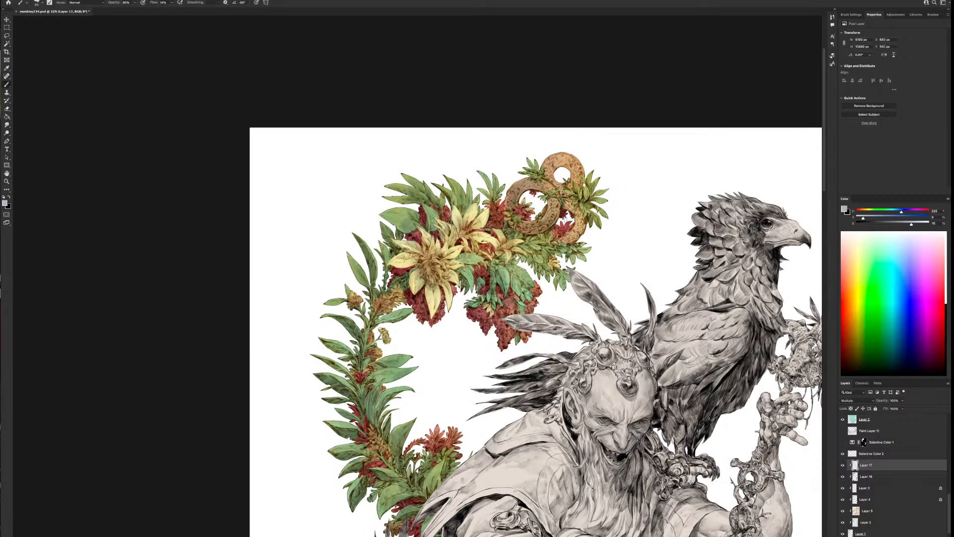
# Deepen the blue-grey shading on the foliage around the gold rings, varying the small brush size
pyautogui.press('[')
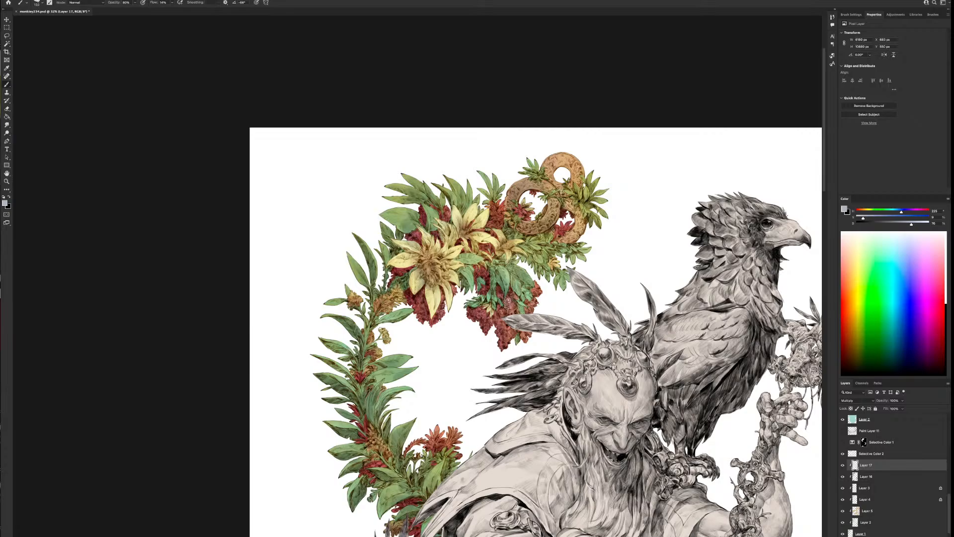
pyautogui.press('[')
pyautogui.press('[')
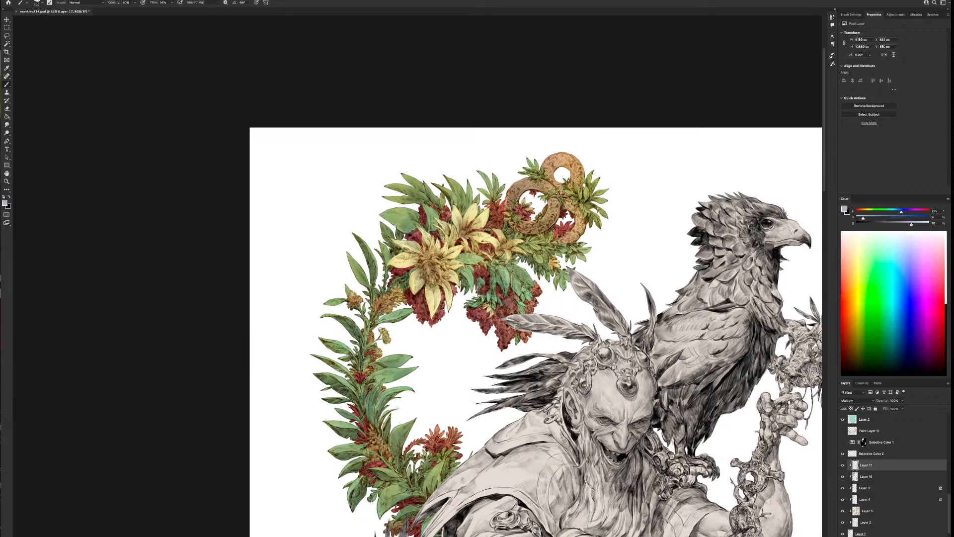
pyautogui.press('[')
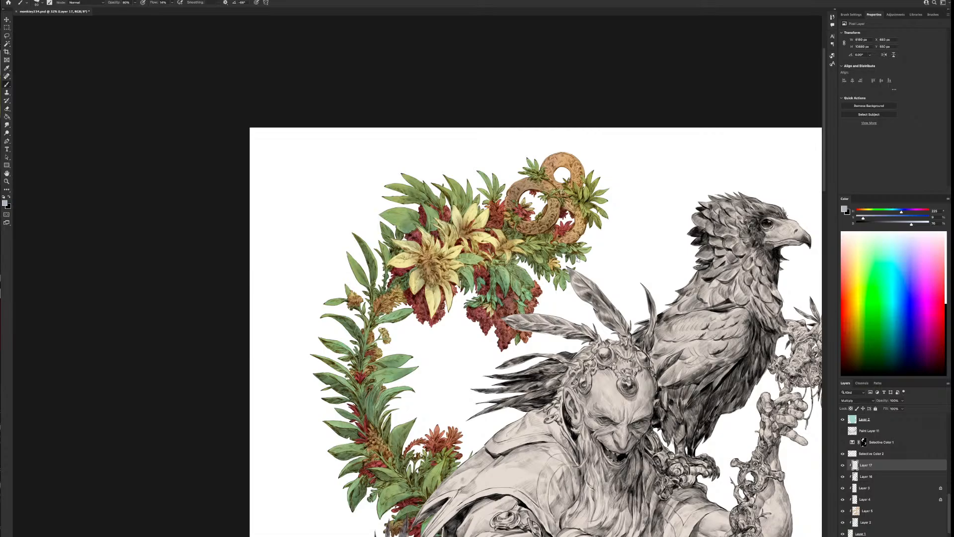
pyautogui.press(']')
pyautogui.press(']')
pyautogui.press('[')
pyautogui.press('[')
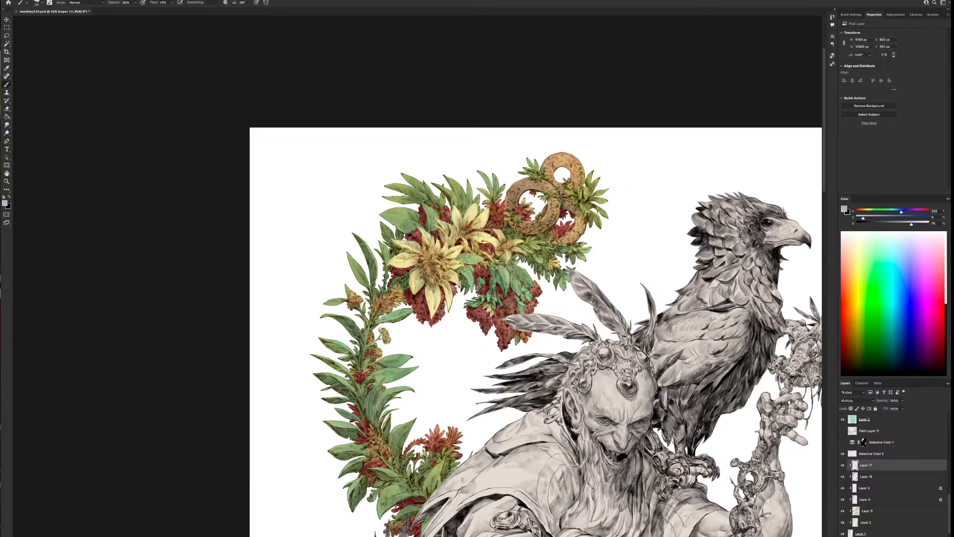
pyautogui.moveTo(545, 172); pyautogui.dragTo(543, 175)
# Add a new Normal layer, clipped with the others, and place it directly above the Multiply shadow layer
pyautogui.scroll(-3, 503, 307)
pyautogui.scroll(-1, 503, 307)
pyautogui.moveTo(692, 464); pyautogui.dragTo(653, 307)
pyautogui.scroll(5, 512, 161)
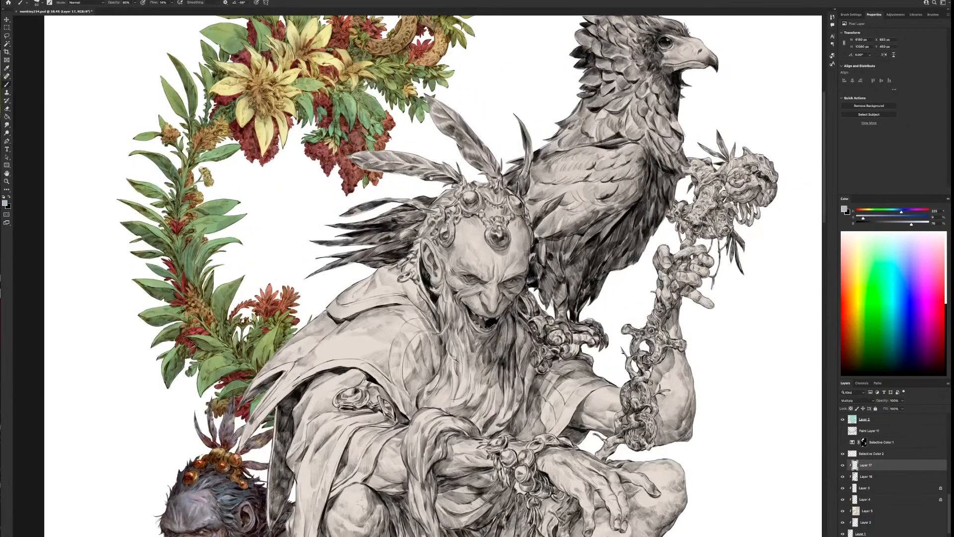
pyautogui.moveTo(512, 162); pyautogui.dragTo(640, 304)
pyautogui.click(877, 476)
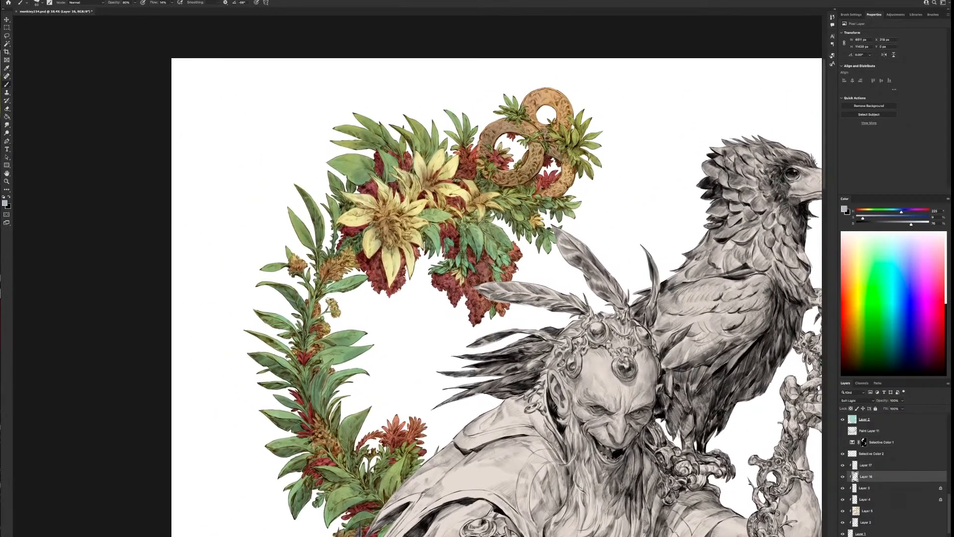
pyautogui.press('alt+shift+super+n')
pyautogui.moveTo(864, 475); pyautogui.dragTo(864, 454)
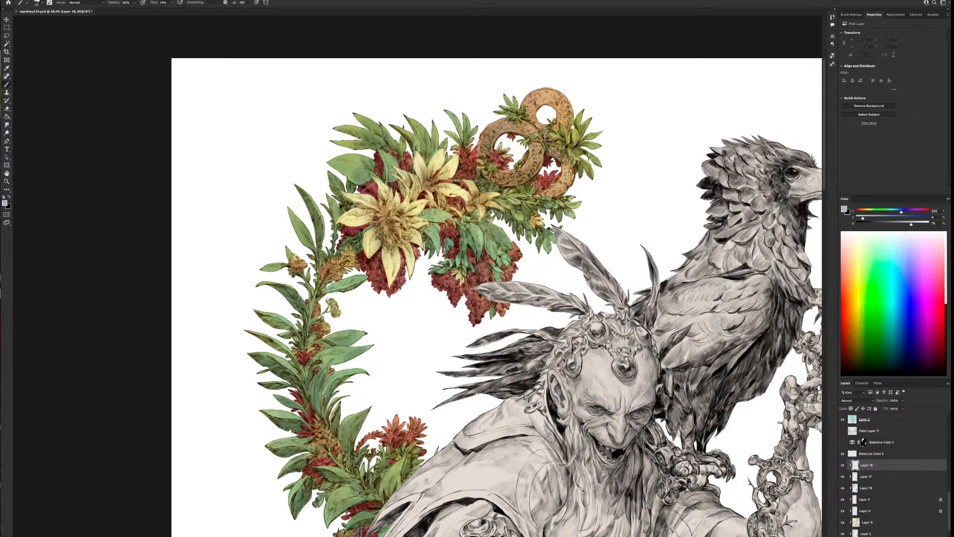
# Paint soft white highlights on the hanging red clusters, their leaves and the yellow flowers, enlarging the brush as needed
pyautogui.keyDown('alt'); pyautogui.click(618, 194); pyautogui.keyUp('alt')
pyautogui.moveTo(474, 225)
pyautogui.mouseDown()
pyautogui.moveTo(480, 251)
pyautogui.moveTo(461, 266)
pyautogui.mouseUp()
pyautogui.press(']')
pyautogui.press(']')
pyautogui.press(']')
pyautogui.press(']')
pyautogui.moveTo(436, 234)
pyautogui.mouseDown()
pyautogui.moveTo(428, 239)
pyautogui.moveTo(443, 213)
pyautogui.mouseUp()
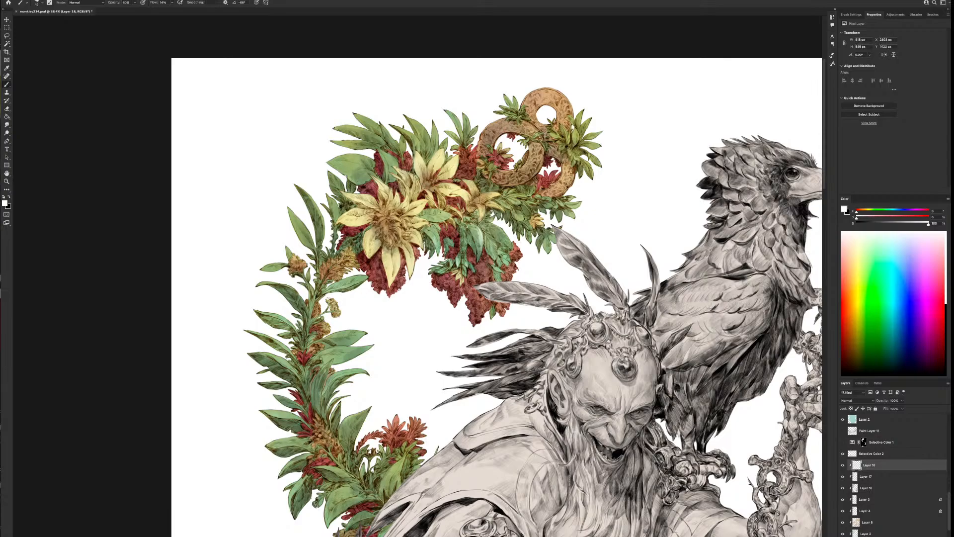
pyautogui.press(']')
pyautogui.moveTo(370, 240); pyautogui.dragTo(366, 247)
pyautogui.moveTo(434, 170); pyautogui.dragTo(437, 165)
# Use a smaller brush to add white highlights to the foliage below the gold rings and the broad leaves beside the yellow flowers
pyautogui.scroll(-2, 477, 229)
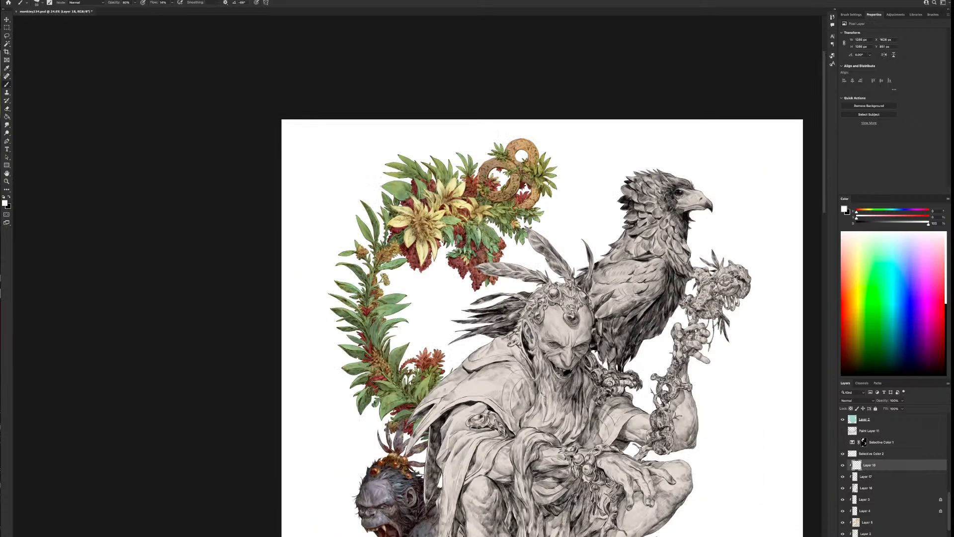
pyautogui.scroll(-2, 499, 395)
pyautogui.scroll(1, 499, 396)
pyautogui.scroll(2, 502, 348)
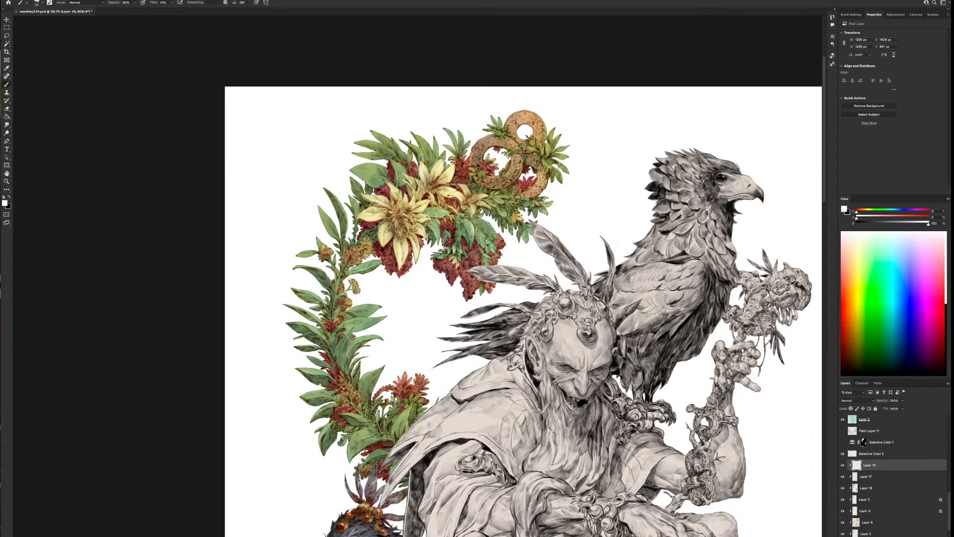
pyautogui.moveTo(479, 235); pyautogui.dragTo(485, 243)
pyautogui.press('super+z')
pyautogui.press('[')
pyautogui.press('[')
pyautogui.moveTo(495, 201); pyautogui.dragTo(502, 204)
pyautogui.moveTo(367, 174); pyautogui.dragTo(360, 173)
pyautogui.moveTo(391, 163); pyautogui.dragTo(397, 170)
# Highlight the leaves along the middle of the left garland in white, undoing a stray stroke on the upper leaf
pyautogui.moveTo(457, 133); pyautogui.dragTo(505, 261)
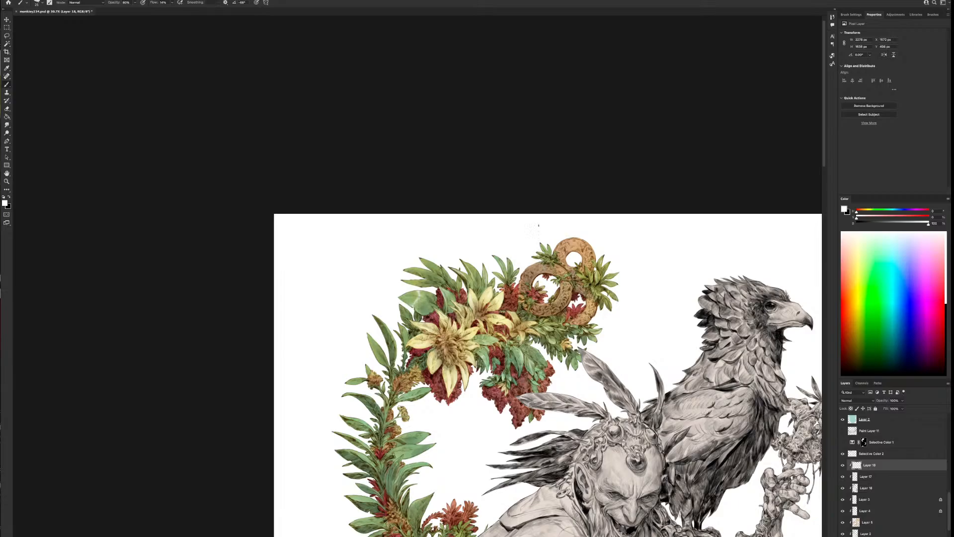
pyautogui.moveTo(536, 415); pyautogui.dragTo(623, 340)
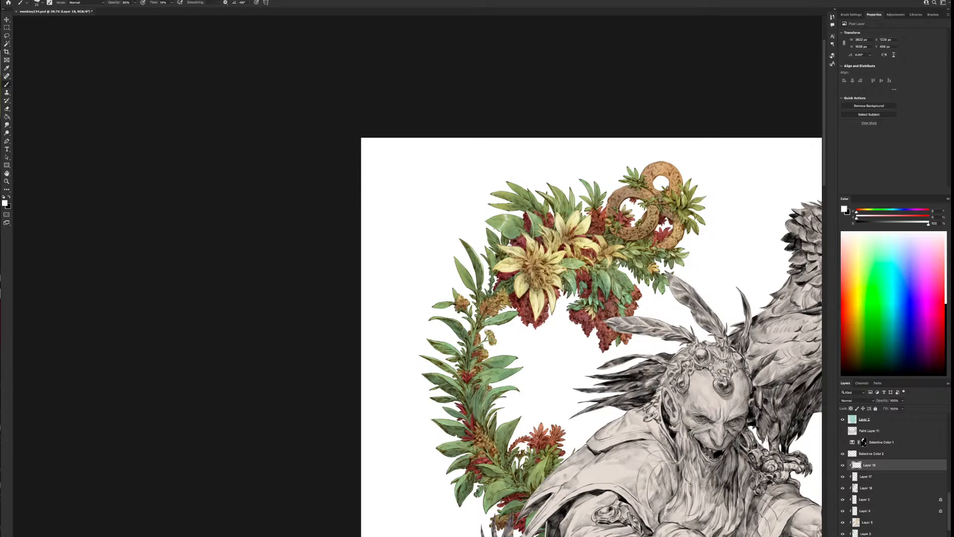
pyautogui.moveTo(456, 259); pyautogui.dragTo(464, 279)
pyautogui.press('super+z')
pyautogui.moveTo(510, 316); pyautogui.dragTo(499, 322)
pyautogui.moveTo(505, 358); pyautogui.dragTo(494, 360)
pyautogui.moveTo(504, 371)
pyautogui.mouseDown()
pyautogui.moveTo(514, 369)
pyautogui.moveTo(497, 378)
pyautogui.mouseUp()
pyautogui.moveTo(499, 388); pyautogui.dragTo(508, 387)
# Paint white highlights on the outer and inner leaves of the left garland's lower curve
pyautogui.moveTo(565, 444); pyautogui.dragTo(570, 354)
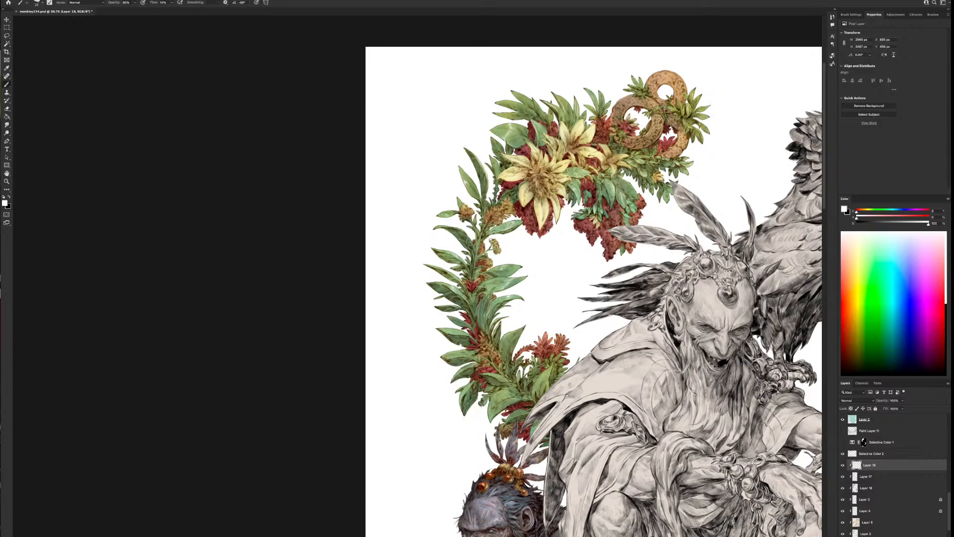
pyautogui.moveTo(445, 329); pyautogui.dragTo(452, 331)
pyautogui.moveTo(455, 352); pyautogui.dragTo(447, 352)
pyautogui.moveTo(504, 337); pyautogui.dragTo(501, 347)
pyautogui.moveTo(492, 374); pyautogui.dragTo(501, 378)
# Enlarge the brush and highlight the leaves and red blossoms at the lower end of the left garland
pyautogui.press(']')
pyautogui.press(']')
pyautogui.moveTo(500, 401)
pyautogui.mouseDown()
pyautogui.moveTo(501, 391)
pyautogui.moveTo(509, 402)
pyautogui.mouseUp()
pyautogui.moveTo(541, 378)
pyautogui.mouseDown()
pyautogui.moveTo(537, 386)
pyautogui.moveTo(547, 374)
pyautogui.mouseUp()
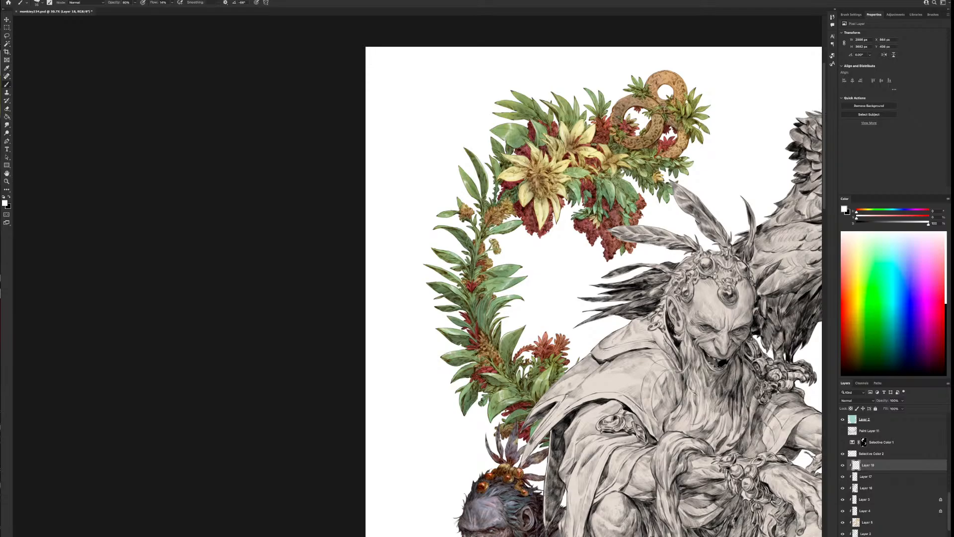
pyautogui.moveTo(522, 414); pyautogui.dragTo(506, 421)
pyautogui.press(']')
pyautogui.moveTo(467, 385); pyautogui.dragTo(460, 394)
# Add white highlights to the upper leaves of the right garland beside the green column
pyautogui.moveTo(669, 357); pyautogui.dragTo(602, 433)
pyautogui.scroll(-1, 580, 436)
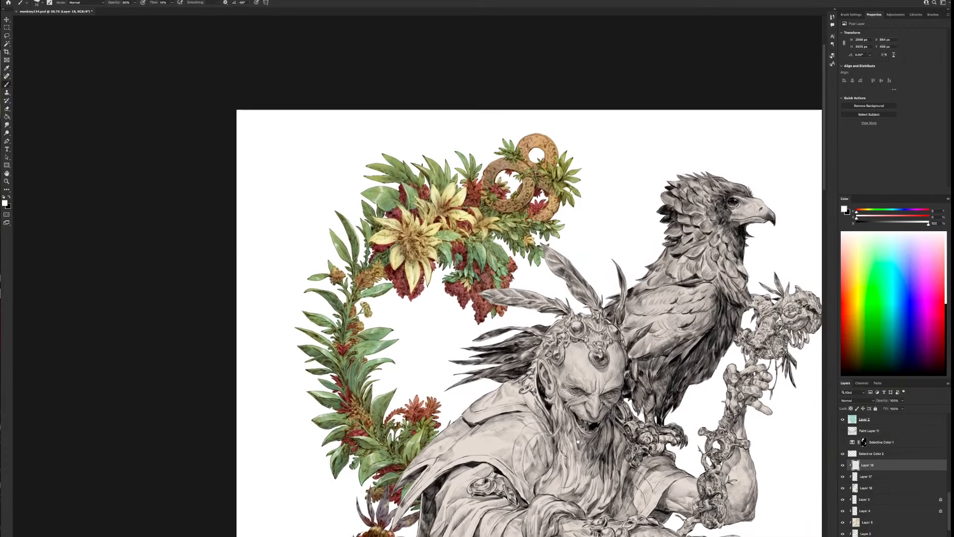
pyautogui.moveTo(589, 424); pyautogui.dragTo(499, 199)
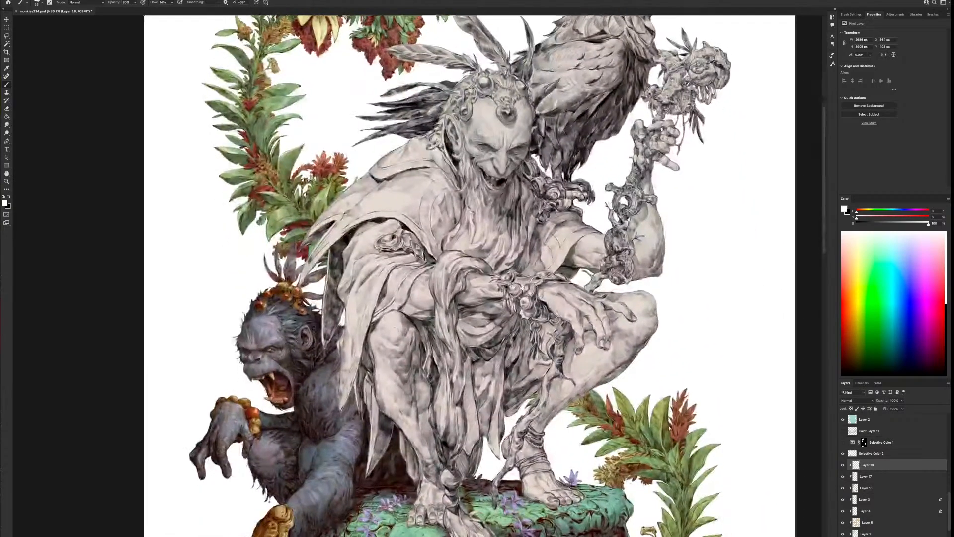
pyautogui.moveTo(705, 447); pyautogui.dragTo(591, 414)
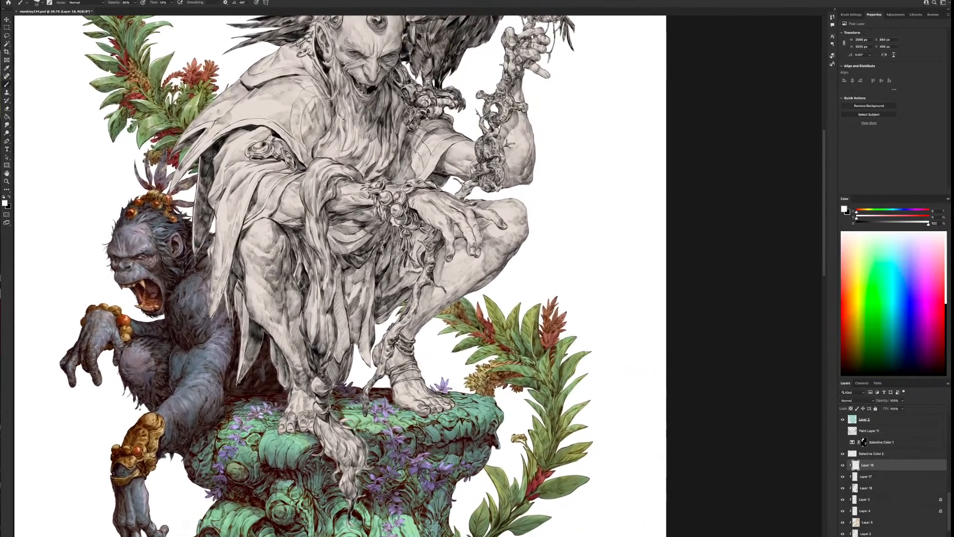
pyautogui.moveTo(577, 356); pyautogui.dragTo(584, 353)
# Highlight the leaves of the small plant at the column's lower left and check the whole illustration
pyautogui.moveTo(563, 501); pyautogui.dragTo(561, 374)
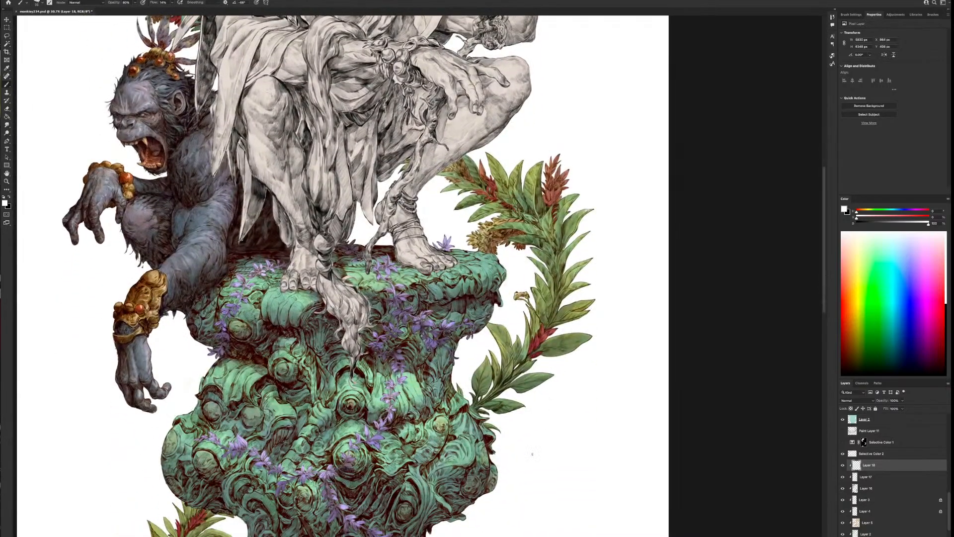
pyautogui.moveTo(490, 414); pyautogui.dragTo(585, 329)
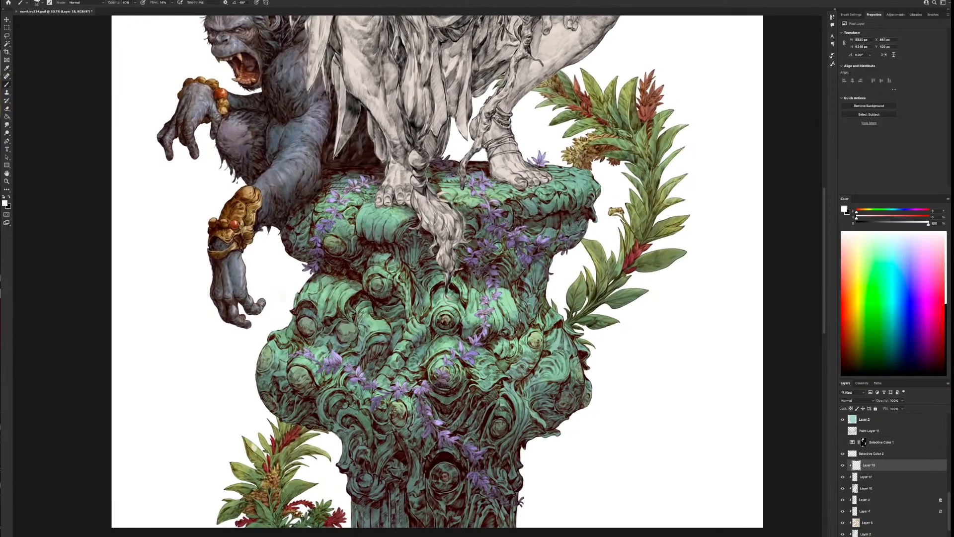
pyautogui.moveTo(255, 447); pyautogui.dragTo(255, 450)
pyautogui.moveTo(243, 467); pyautogui.dragTo(242, 468)
pyautogui.moveTo(233, 485); pyautogui.dragTo(243, 487)
pyautogui.moveTo(235, 503); pyautogui.dragTo(227, 504)
pyautogui.keyDown('alt'); pyautogui.click(536, 456); pyautogui.keyUp('alt')
pyautogui.keyDown('super'); pyautogui.click(558, 313); pyautogui.keyUp('super')
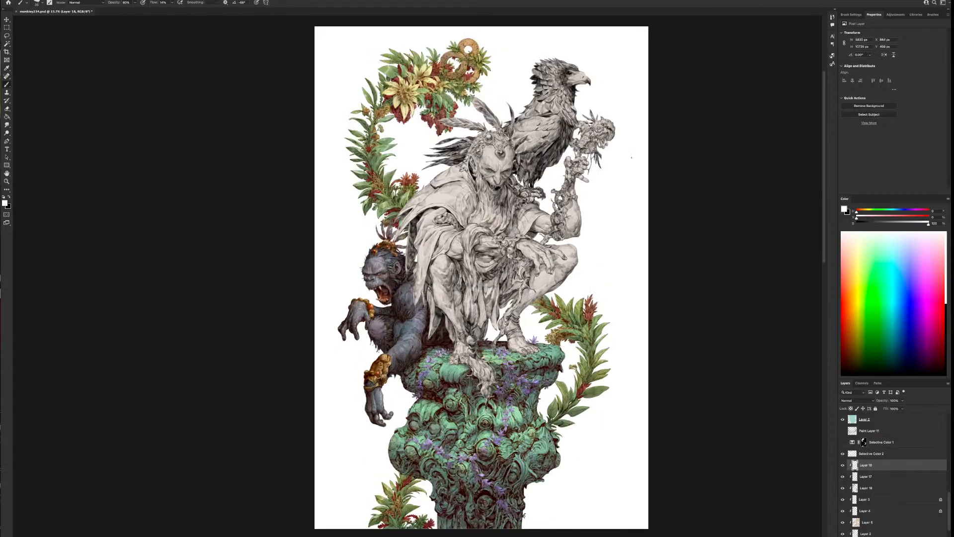
pyautogui.press('super+equal')
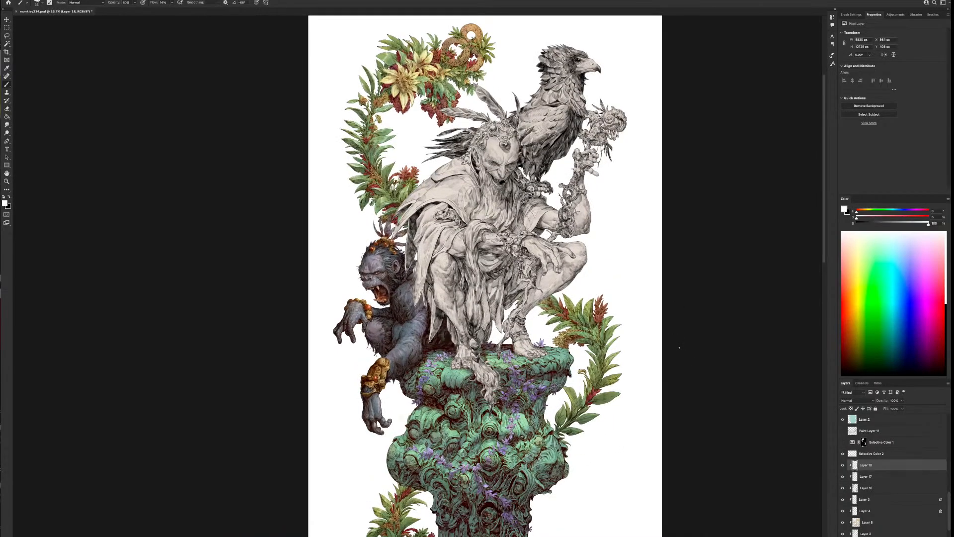
# Compare the artwork with and without the Multiply layer above the highlights, and make that layer a clipping mask
pyautogui.click(843, 454)
pyautogui.click(843, 453)
pyautogui.click(866, 454)
pyautogui.rightClick(865, 454)
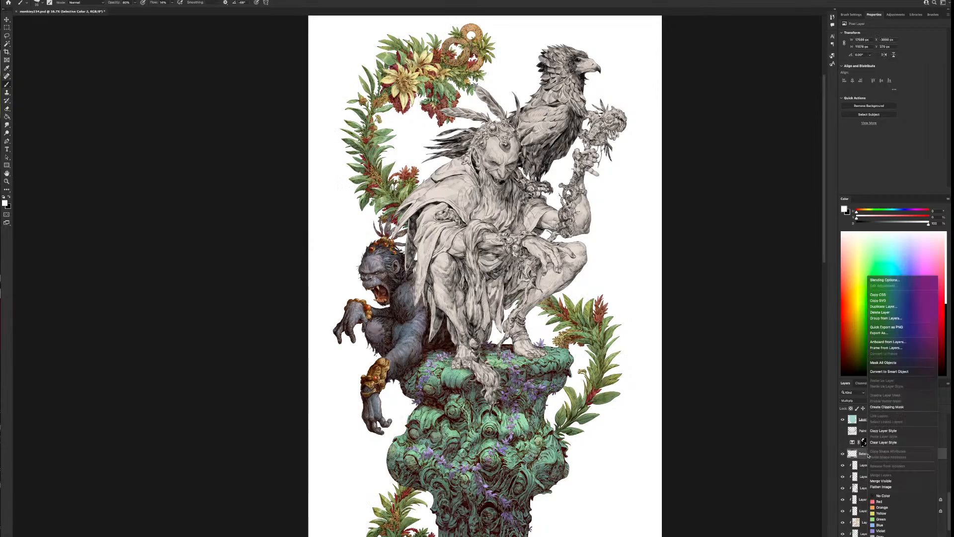
pyautogui.click(889, 407)
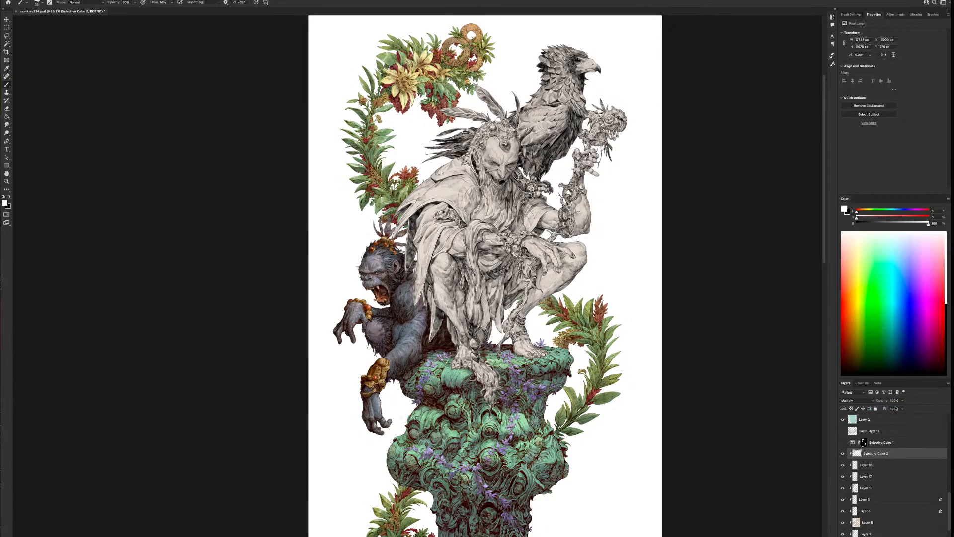
# Add a Selective Color adjustment layer and place it, clipped, above the newly clipped Multiply layer
pyautogui.click(867, 465)
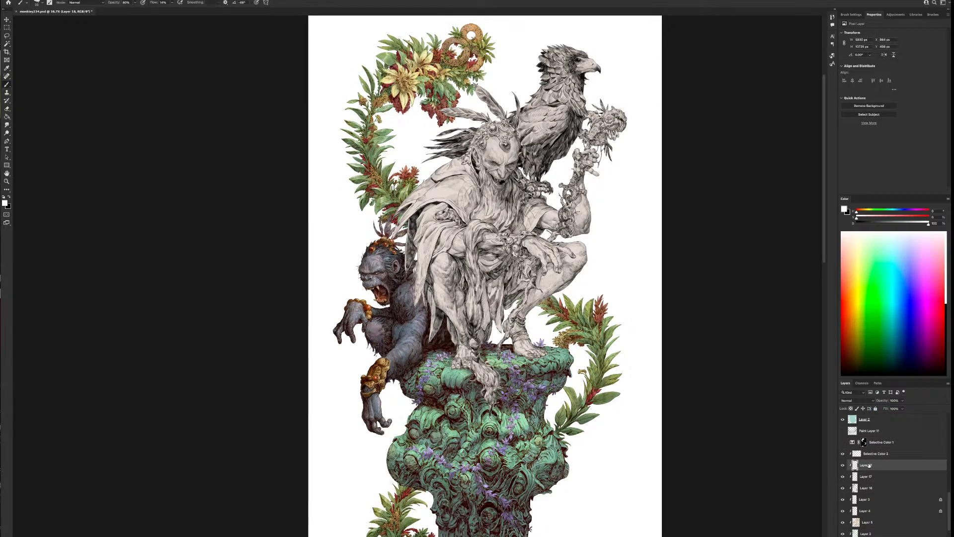
pyautogui.click(913, 536)
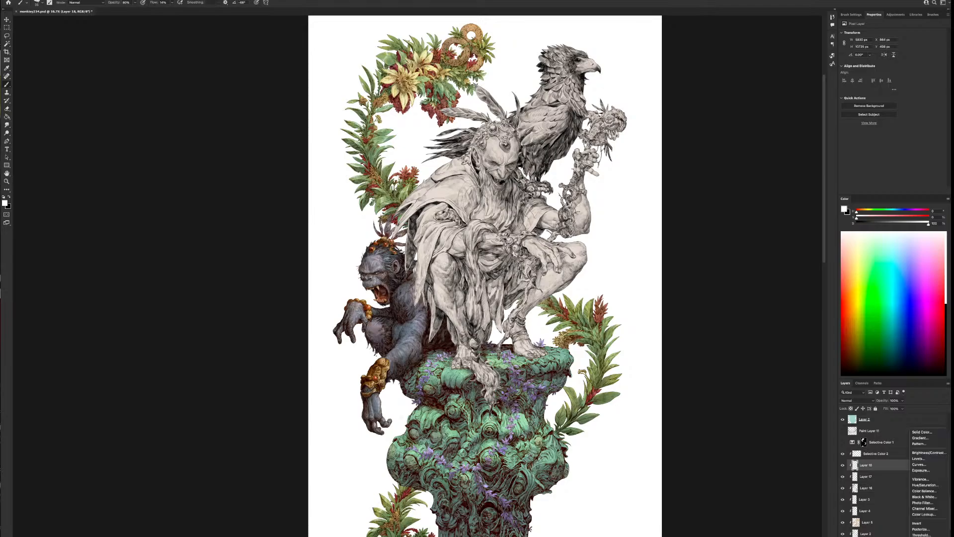
pyautogui.click(923, 536)
pyautogui.moveTo(885, 464); pyautogui.dragTo(893, 449)
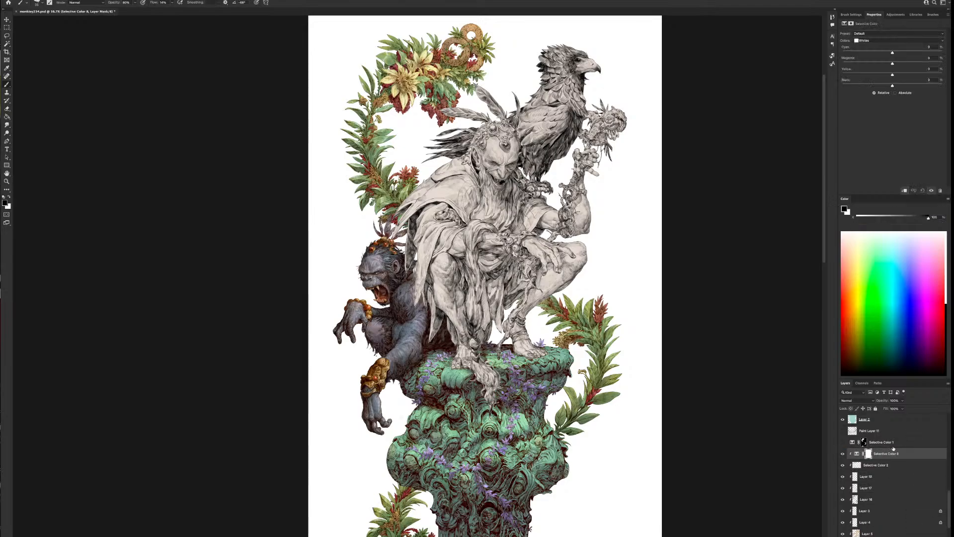
# Shift the Reds in the Selective Color adjustment by lowering cyan and yellow and raising magenta
pyautogui.click(882, 40)
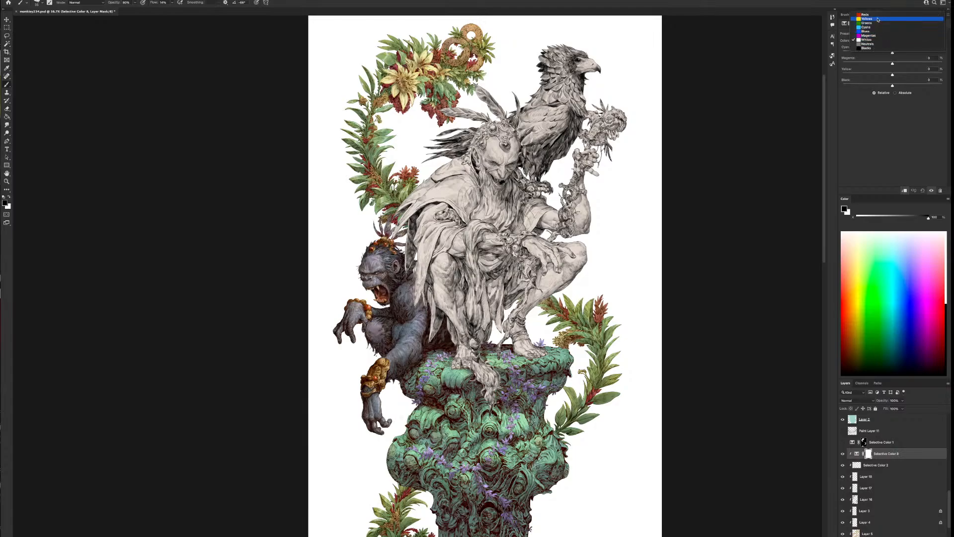
pyautogui.moveTo(899, 74); pyautogui.dragTo(877, 74)
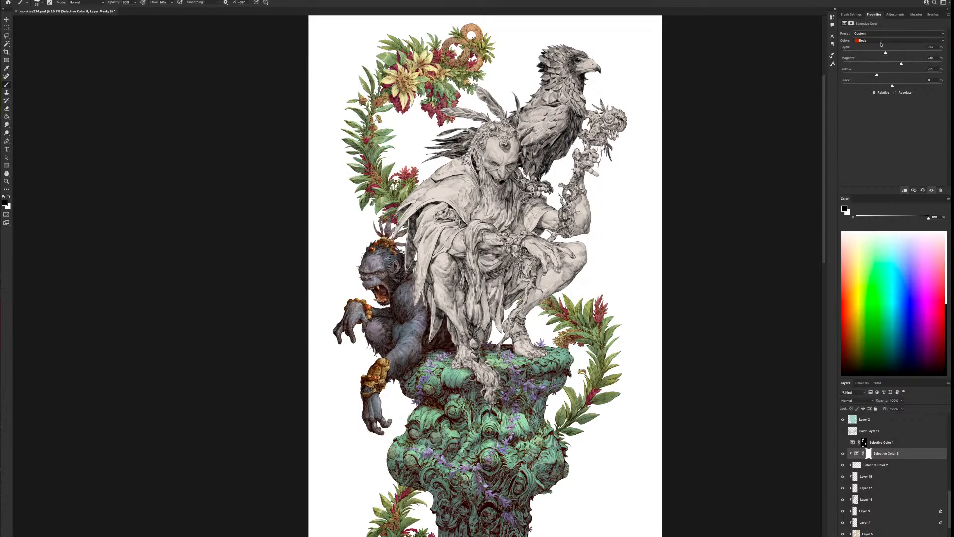
# In the garland's Selective Color adjustment, add yellow to the Yellows and raise cyan, magenta and yellow in the Greens
pyautogui.click(881, 44)
pyautogui.click(880, 48)
pyautogui.moveTo(909, 64); pyautogui.dragTo(881, 53)
pyautogui.click(877, 41)
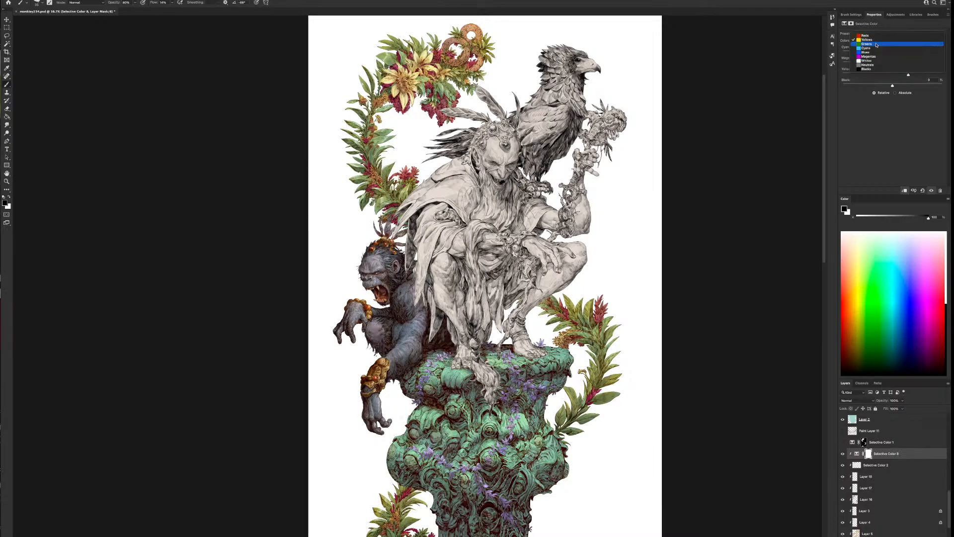
pyautogui.click(879, 48)
pyautogui.moveTo(892, 53); pyautogui.dragTo(917, 64)
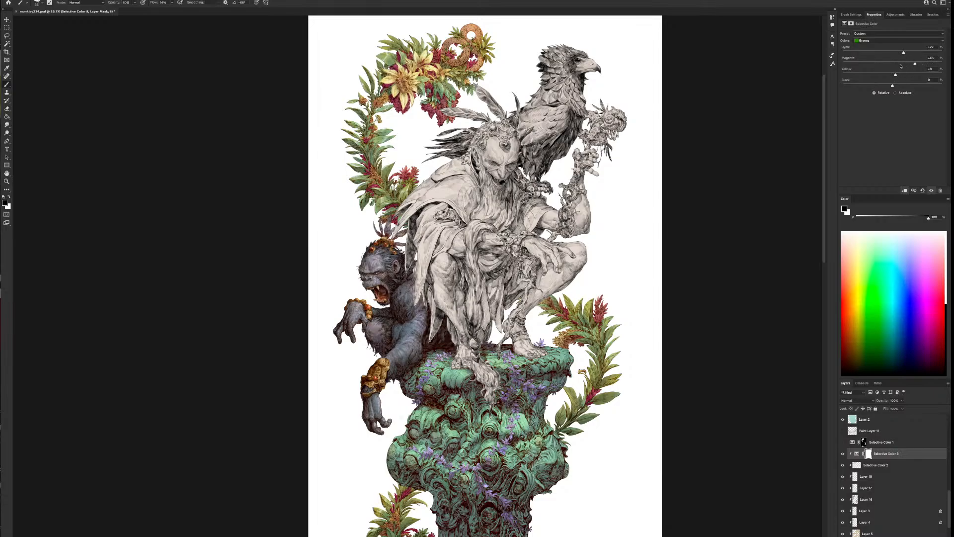
# Adjust the cyan amount of the Magentas in the garland's Selective Color adjustment
pyautogui.click(882, 40)
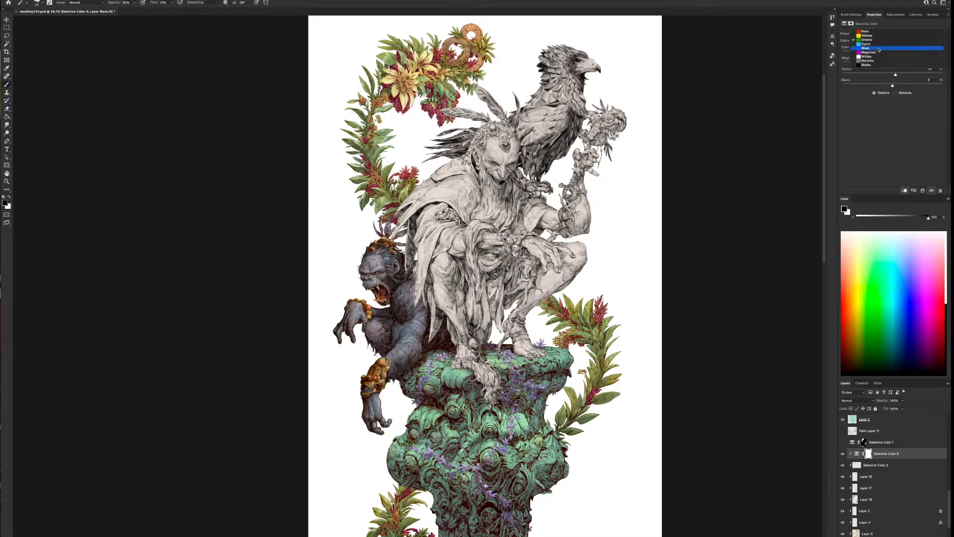
pyautogui.click(879, 52)
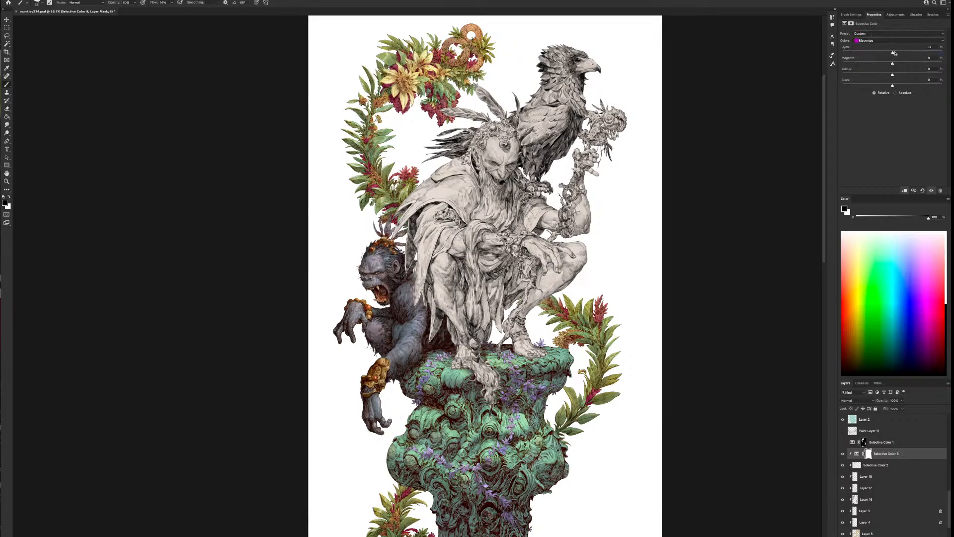
pyautogui.moveTo(892, 53); pyautogui.dragTo(939, 55)
pyautogui.moveTo(878, 55); pyautogui.dragTo(905, 57)
# Warm the Neutrals of the garland adjustment by raising magenta and yellow and lowering cyan
pyautogui.click(890, 43)
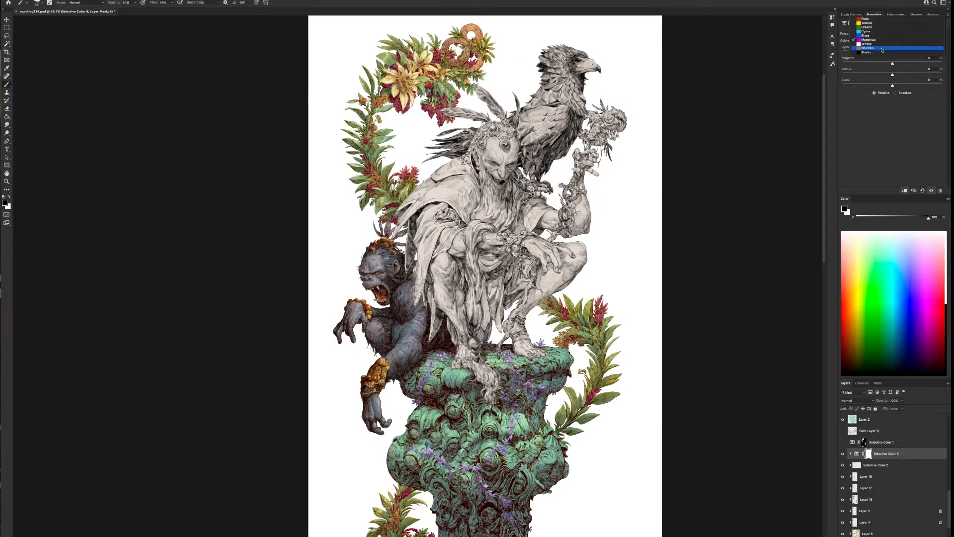
pyautogui.click(893, 73)
pyautogui.moveTo(893, 76); pyautogui.dragTo(903, 65)
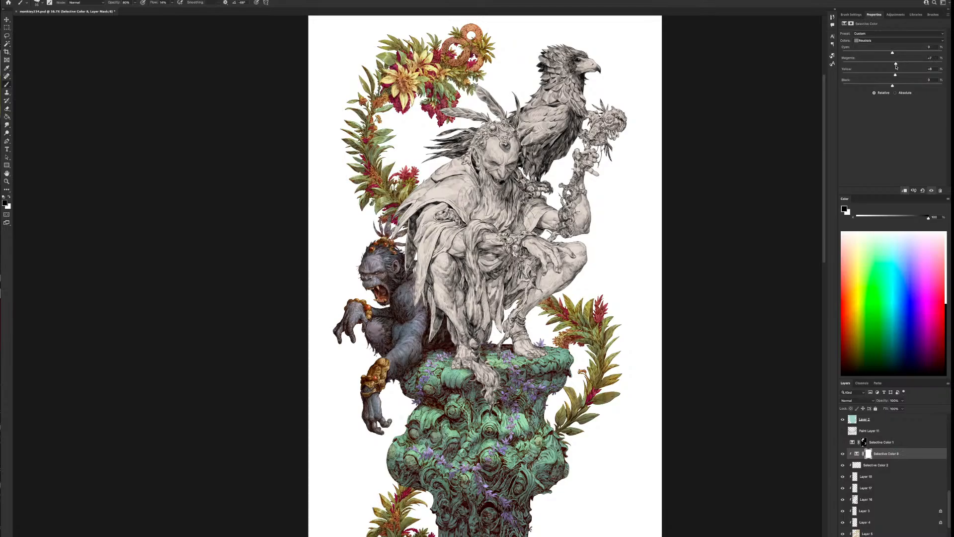
pyautogui.moveTo(903, 55); pyautogui.dragTo(888, 55)
pyautogui.moveTo(895, 76); pyautogui.dragTo(893, 78)
# Raise cyan in the garland's Whites with magenta -12 and yellow -30, and shift the Blacks slightly towards magenta
pyautogui.click(897, 40)
pyautogui.click(889, 36)
pyautogui.moveTo(892, 76); pyautogui.dragTo(907, 57)
pyautogui.click(889, 41)
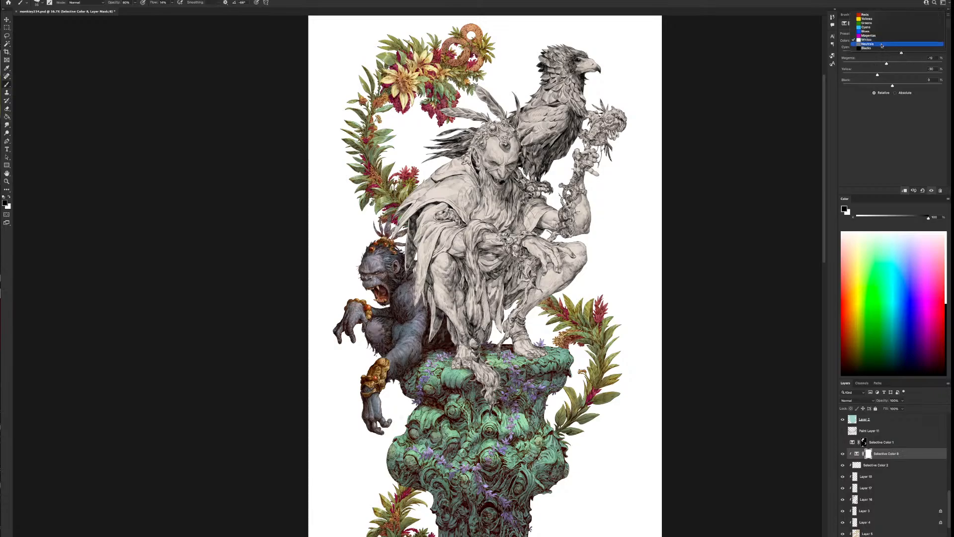
pyautogui.click(890, 48)
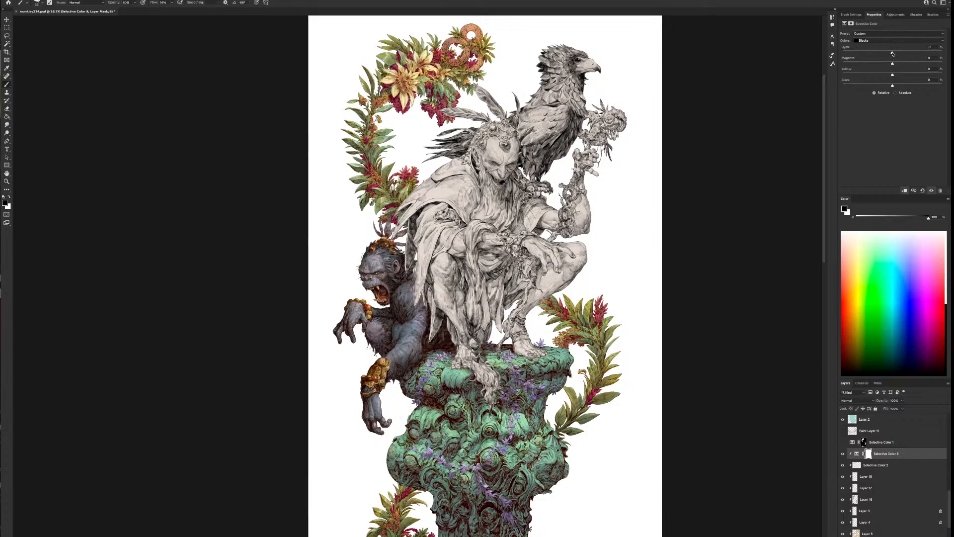
pyautogui.moveTo(893, 54)
pyautogui.mouseDown()
pyautogui.moveTo(914, 54)
pyautogui.moveTo(875, 54)
pyautogui.moveTo(891, 53)
pyautogui.moveTo(889, 75)
pyautogui.moveTo(873, 75)
pyautogui.moveTo(895, 78)
pyautogui.moveTo(898, 65)
pyautogui.mouseUp()
# Add a clipped Color Balance adjustment above the garland's Selective Color layer and rebalance its Highlights
pyautogui.click(874, 465)
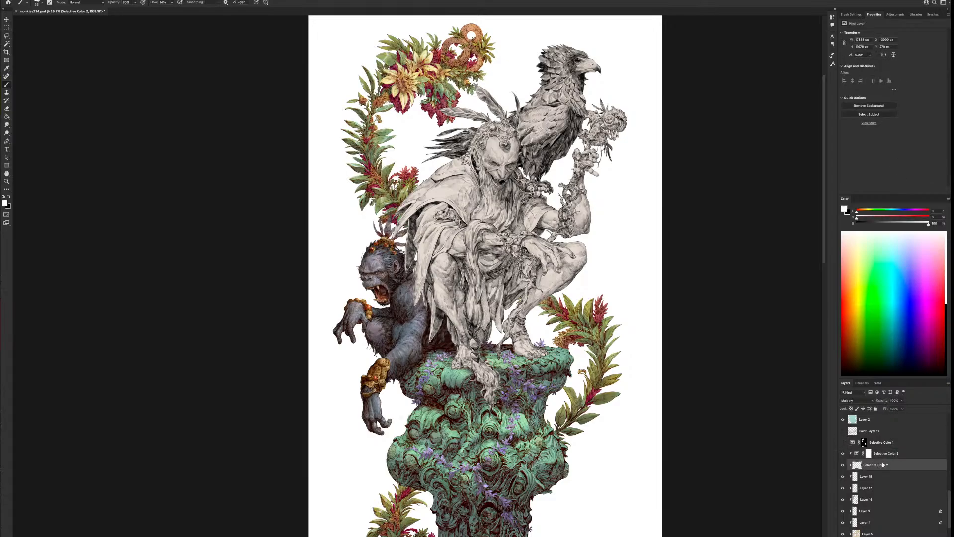
pyautogui.click(893, 536)
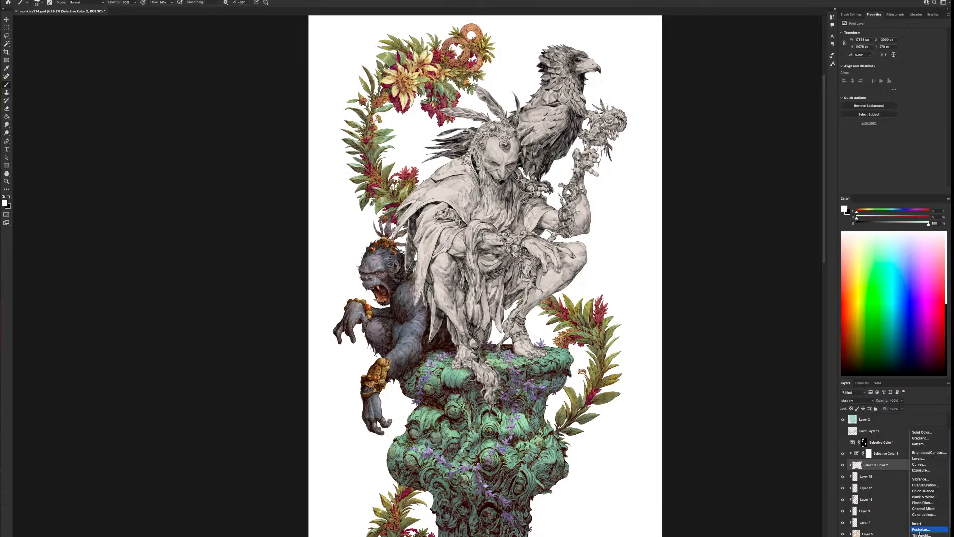
pyautogui.click(924, 490)
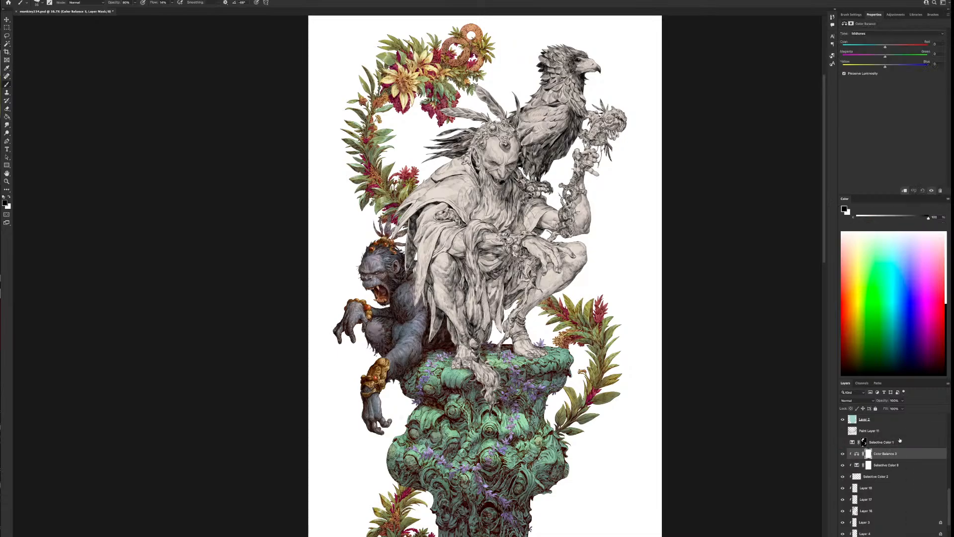
pyautogui.click(885, 33)
pyautogui.click(885, 41)
pyautogui.moveTo(892, 68)
pyautogui.mouseDown()
pyautogui.moveTo(904, 69)
pyautogui.moveTo(867, 69)
pyautogui.moveTo(883, 66)
pyautogui.mouseUp()
# Shift the garland's Color Balance Midtones towards green and its Shadows towards red, green and yellow
pyautogui.click(881, 34)
pyautogui.click(881, 28)
pyautogui.click(882, 33)
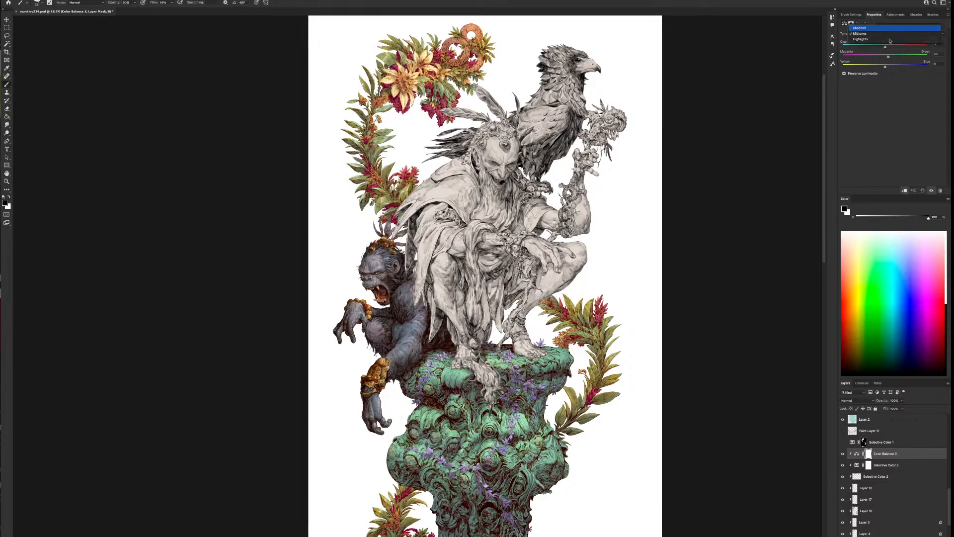
pyautogui.click(882, 28)
pyautogui.moveTo(885, 48); pyautogui.dragTo(896, 48)
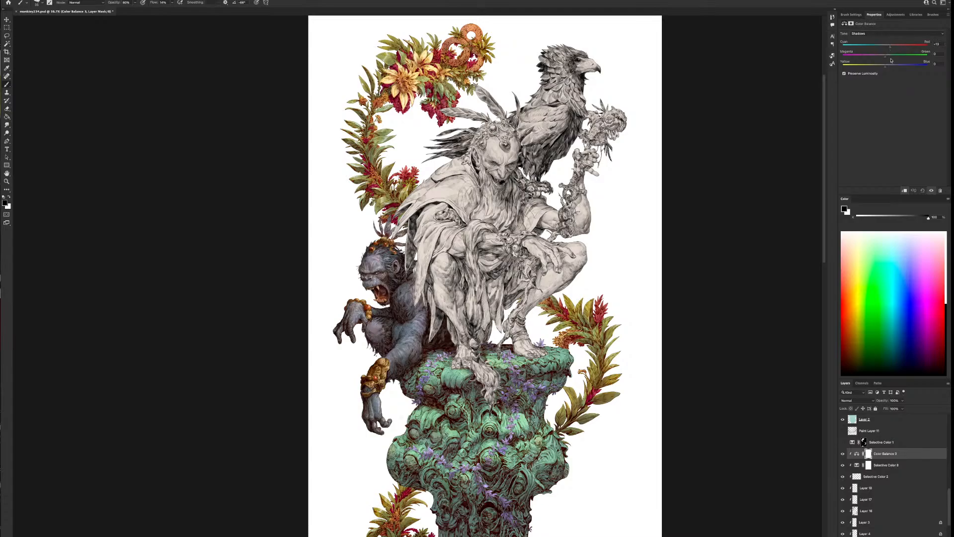
pyautogui.moveTo(885, 66)
pyautogui.mouseDown()
pyautogui.moveTo(877, 67)
pyautogui.moveTo(888, 58)
pyautogui.mouseUp()
# Compare the garlands with and without the Color Balance adjustment and check the whole illustration
pyautogui.click(932, 191)
pyautogui.click(932, 191)
pyautogui.moveTo(842, 455)
pyautogui.mouseDown()
pyautogui.moveTo(842, 466)
pyautogui.moveTo(843, 454)
pyautogui.mouseUp()
pyautogui.scroll(-5, 577, 419)
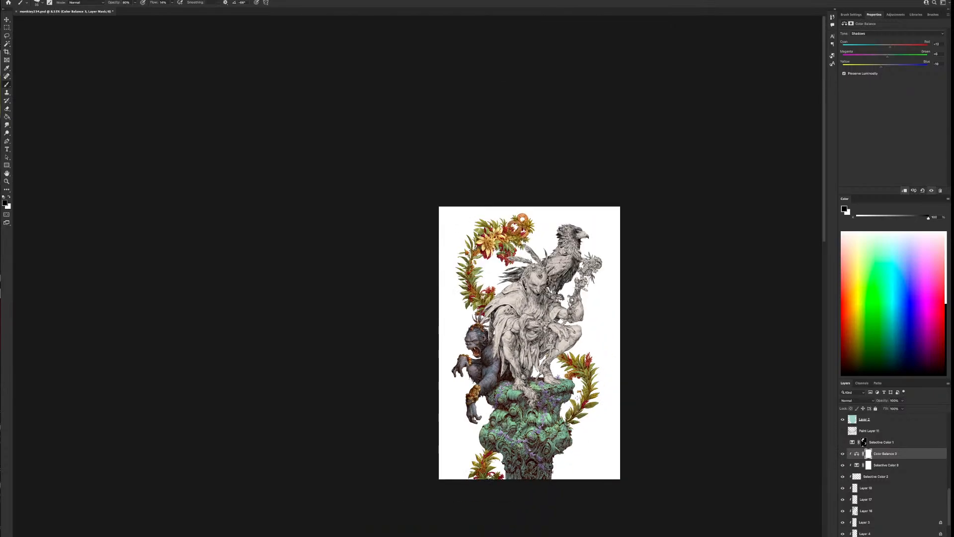
pyautogui.scroll(3, 586, 408)
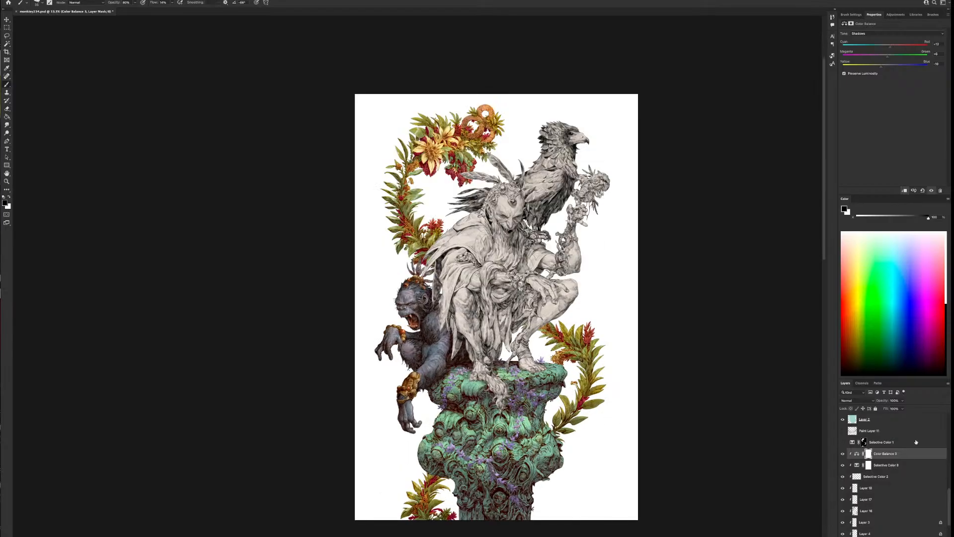
# Add a clipped Selective Color adjustment to the stone column's layers and move it above their Color Balance layer
pyautogui.moveTo(948, 498); pyautogui.dragTo(944, 536)
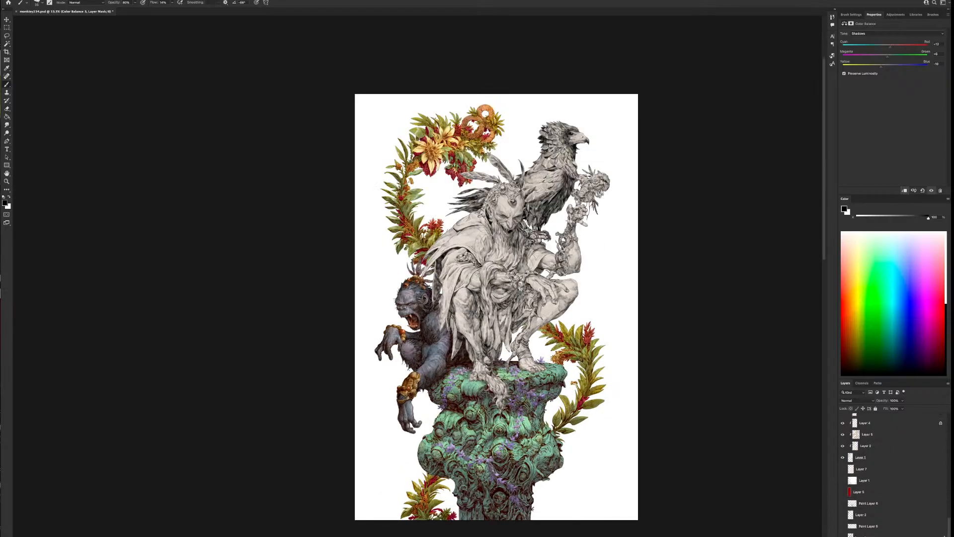
pyautogui.scroll(6, 937, 476)
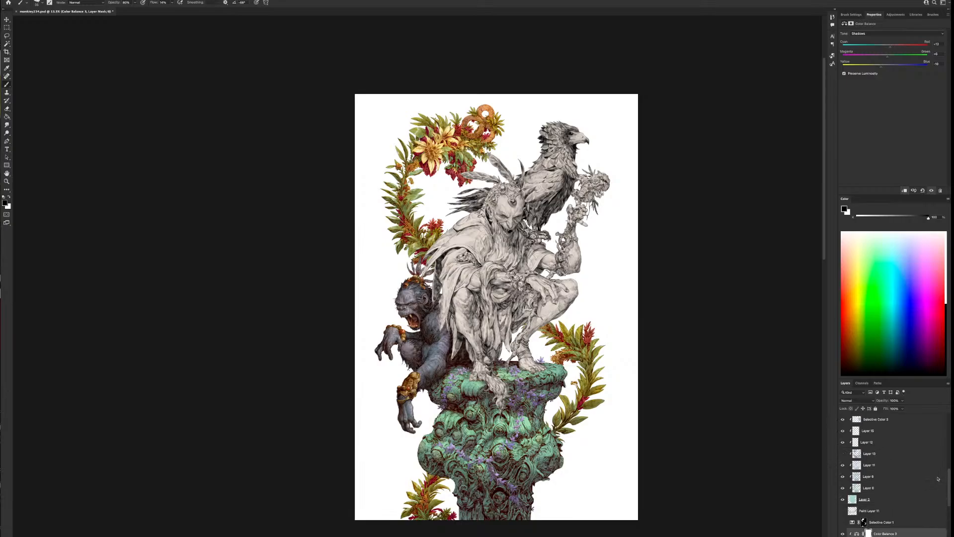
pyautogui.scroll(3, 929, 470)
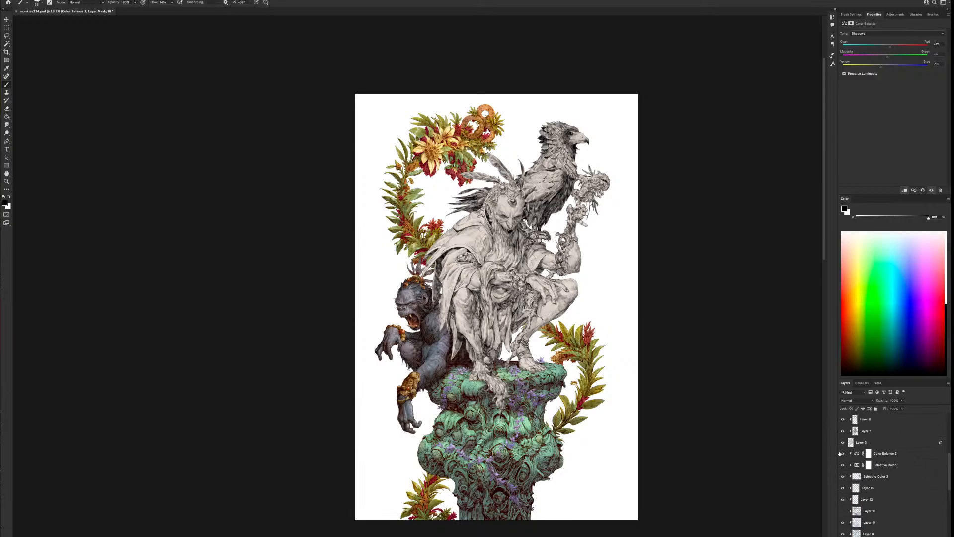
pyautogui.click(884, 465)
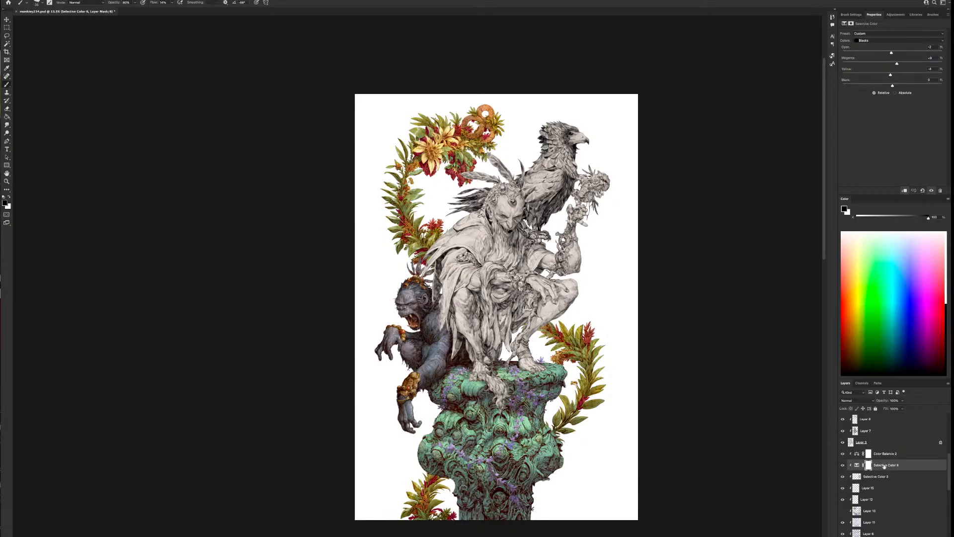
pyautogui.click(913, 536)
pyautogui.click(923, 536)
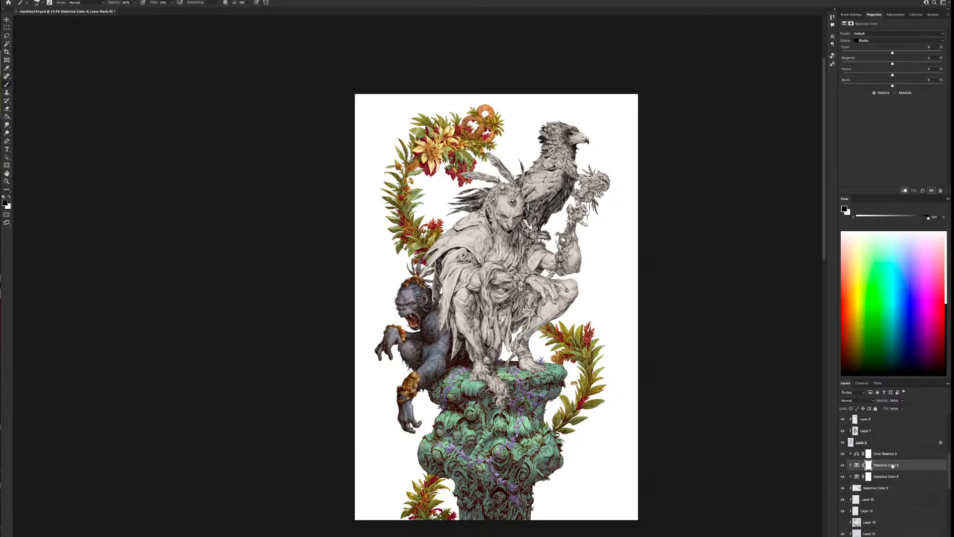
pyautogui.moveTo(894, 464); pyautogui.dragTo(895, 449)
# Warm the column's Neutrals with less cyan and more magenta and yellow, and rebalance cyan, magenta and yellow in its Whites
pyautogui.click(890, 41)
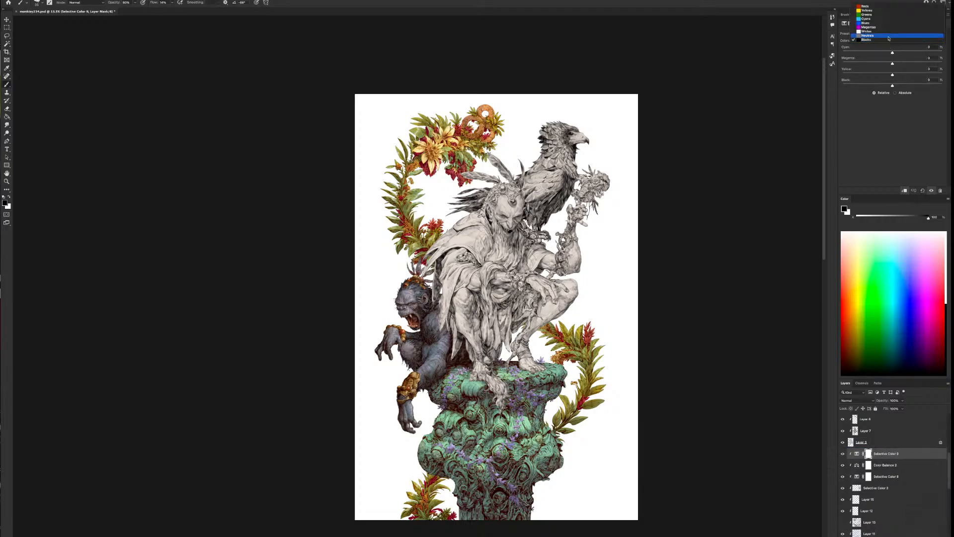
pyautogui.click(891, 36)
pyautogui.moveTo(892, 76)
pyautogui.mouseDown()
pyautogui.moveTo(912, 76)
pyautogui.moveTo(900, 76)
pyautogui.moveTo(883, 52)
pyautogui.moveTo(898, 65)
pyautogui.mouseUp()
pyautogui.click(890, 42)
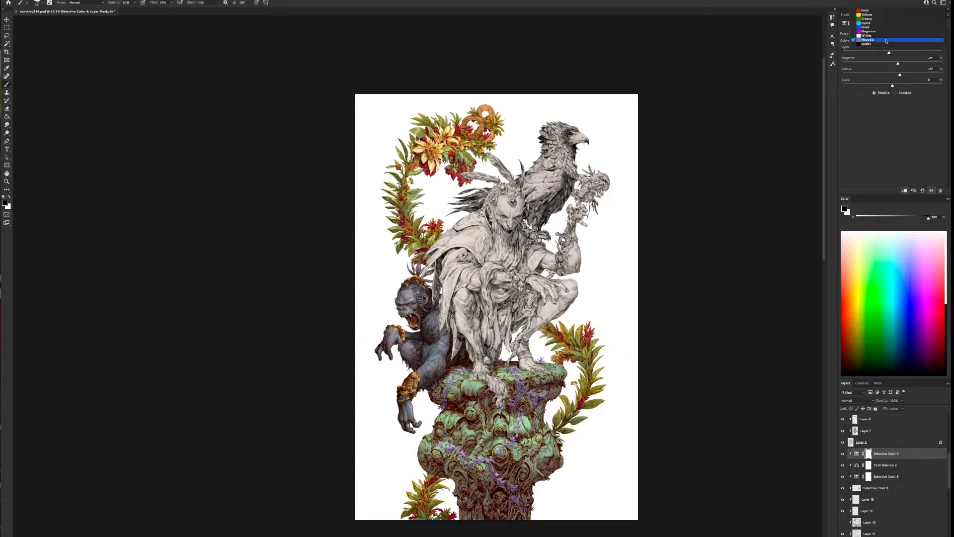
pyautogui.click(888, 38)
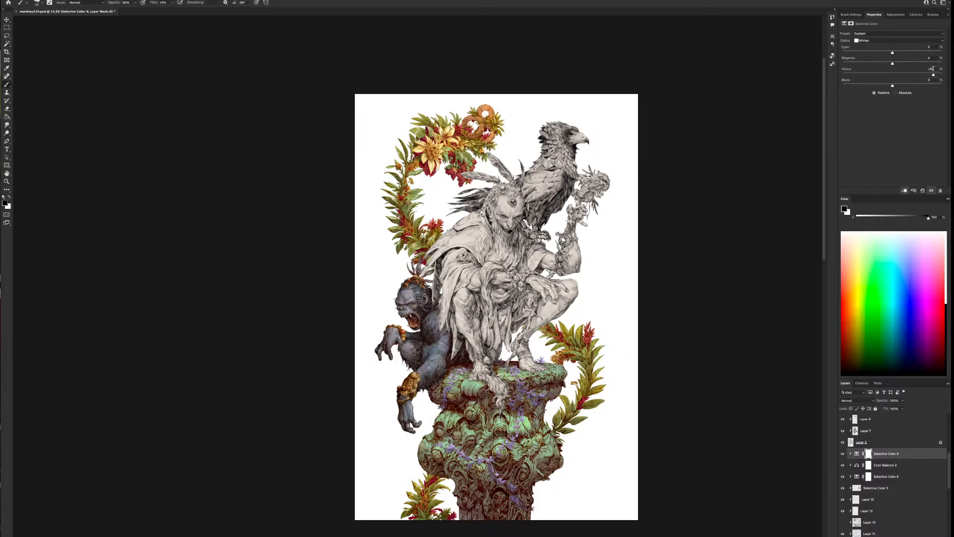
pyautogui.moveTo(933, 74); pyautogui.dragTo(880, 64)
pyautogui.moveTo(864, 56); pyautogui.dragTo(908, 58)
# Set the column's Blacks to cyan +2, magenta +4 and yellow +10, and compare with and without the adjustment
pyautogui.click(884, 40)
pyautogui.click(884, 50)
pyautogui.moveTo(892, 75); pyautogui.dragTo(892, 54)
pyautogui.click(931, 192)
pyautogui.click(931, 192)
pyautogui.click(931, 192)
pyautogui.click(932, 192)
# Toggle the uppermost layers' visibility to check what each contributes to the purple vines on the column
pyautogui.moveTo(949, 465); pyautogui.dragTo(948, 419)
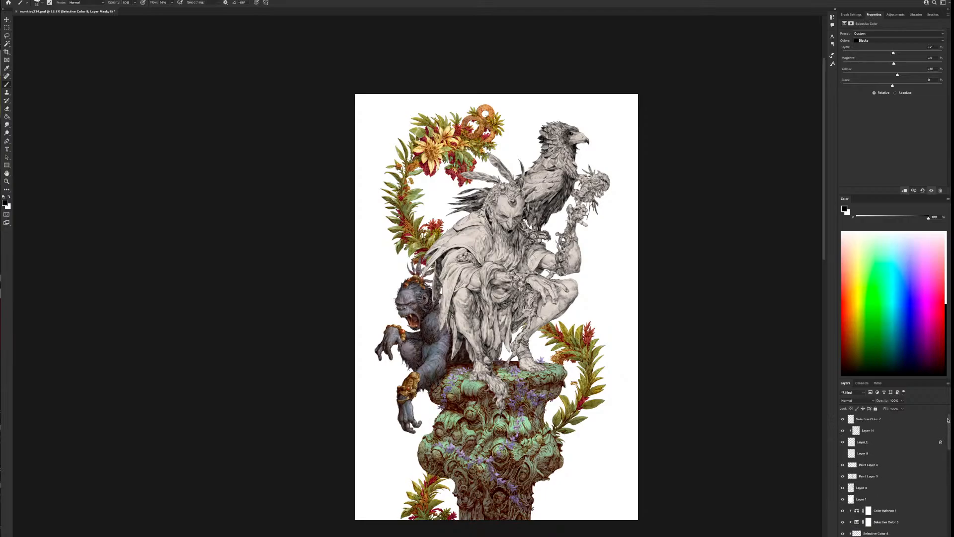
pyautogui.click(843, 442)
pyautogui.click(842, 442)
pyautogui.click(843, 441)
pyautogui.click(842, 442)
pyautogui.click(842, 431)
pyautogui.click(842, 431)
pyautogui.click(861, 430)
pyautogui.click(842, 420)
pyautogui.click(842, 420)
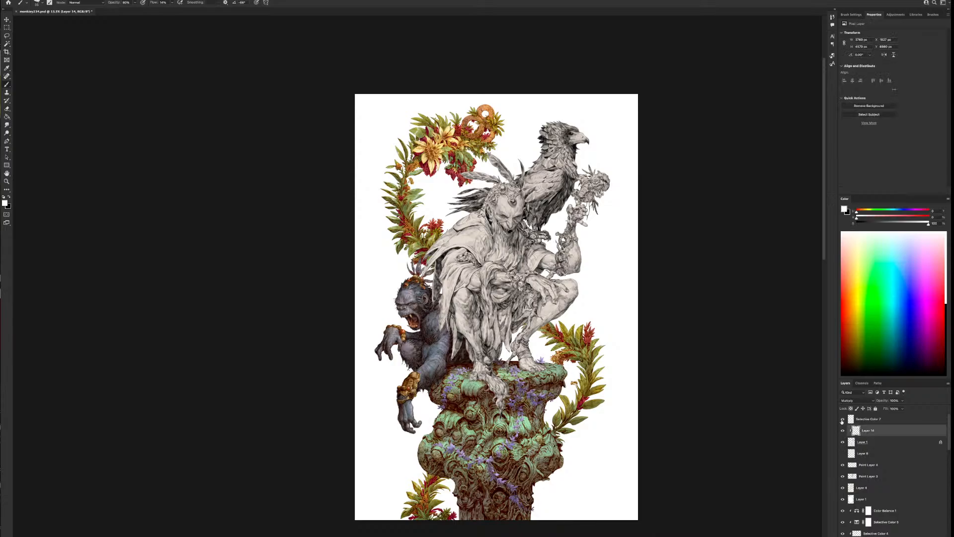
# Make the uppermost Multiply layer, Selective Color 7, a clipping mask for the purple vines
pyautogui.click(867, 419)
pyautogui.rightClick(870, 420)
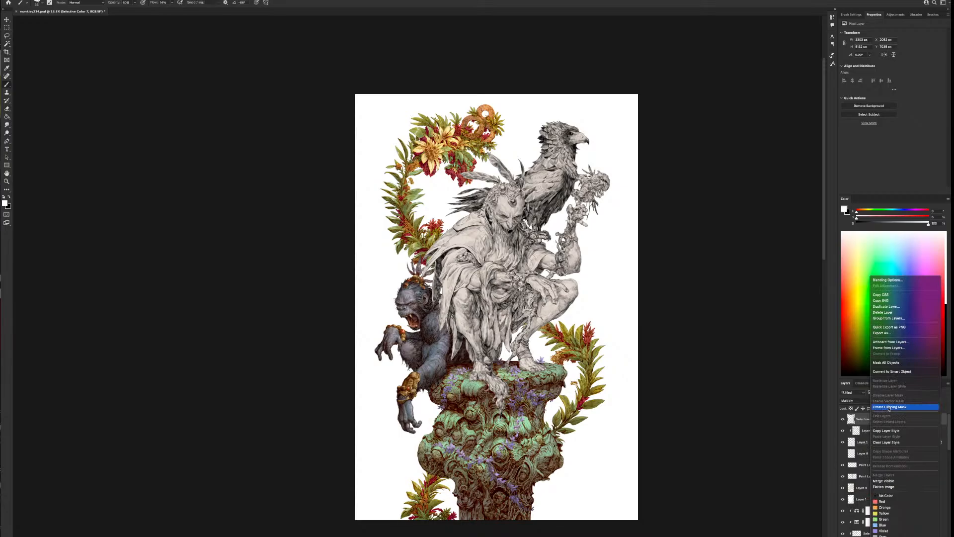
pyautogui.click(886, 406)
# Add a clipped Selective Color adjustment for the vines and place it above the Selective Color 7 layer
pyautogui.click(879, 433)
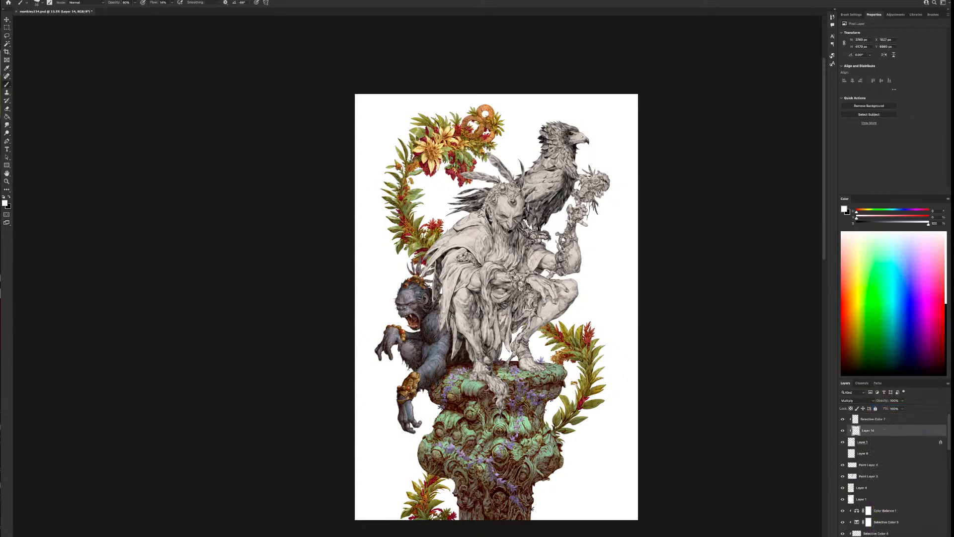
pyautogui.click(910, 535)
pyautogui.click(922, 536)
pyautogui.moveTo(885, 430); pyautogui.dragTo(888, 414)
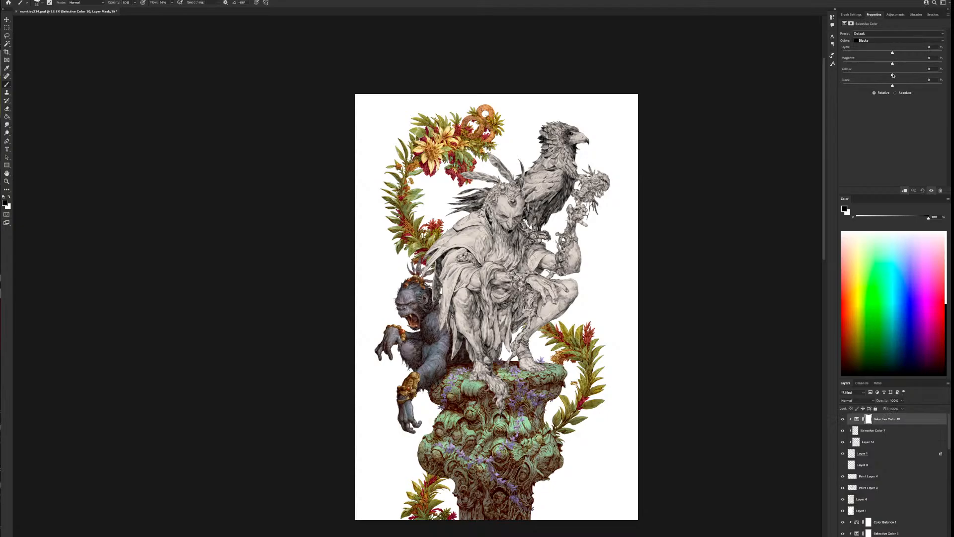
# Rebalance the Blacks in the vines' Selective Color adjustment and lower cyan in the Neutrals to make the vines pinker
pyautogui.moveTo(893, 75); pyautogui.dragTo(896, 52)
pyautogui.click(889, 40)
pyautogui.click(887, 36)
pyautogui.moveTo(893, 75); pyautogui.dragTo(870, 53)
# Shift the vines' Whites with less cyan and more magenta and yellow, and compare with and without the adjustment
pyautogui.click(866, 40)
pyautogui.click(867, 35)
pyautogui.moveTo(892, 75)
pyautogui.mouseDown()
pyautogui.moveTo(907, 76)
pyautogui.moveTo(896, 75)
pyautogui.mouseUp()
pyautogui.click(845, 421)
pyautogui.click(844, 421)
# Adjust the vines' Magentas with slightly more yellow, and raise the Blues to cyan +4 and yellow +11
pyautogui.click(890, 40)
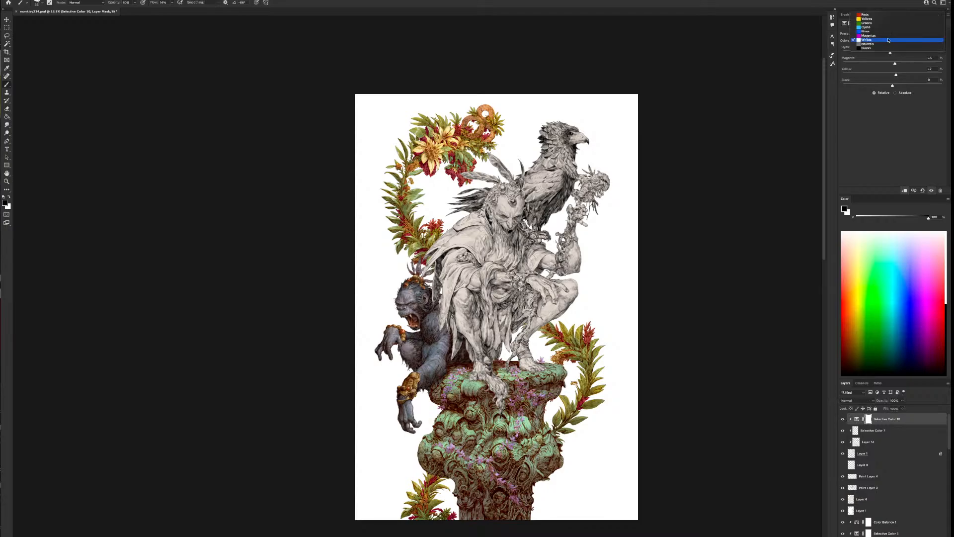
pyautogui.click(889, 35)
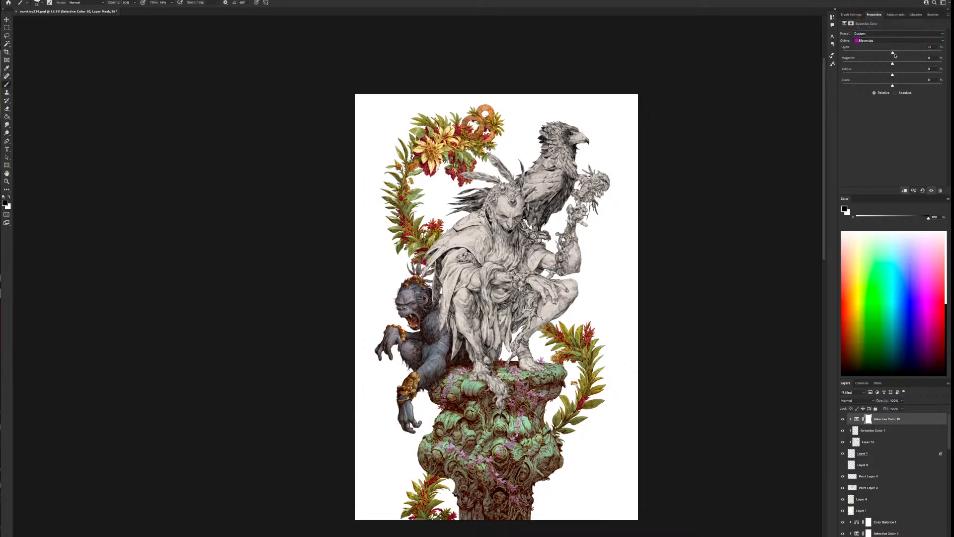
pyautogui.moveTo(890, 52)
pyautogui.mouseDown()
pyautogui.moveTo(926, 51)
pyautogui.moveTo(891, 69)
pyautogui.moveTo(865, 65)
pyautogui.moveTo(893, 65)
pyautogui.mouseUp()
pyautogui.click(882, 41)
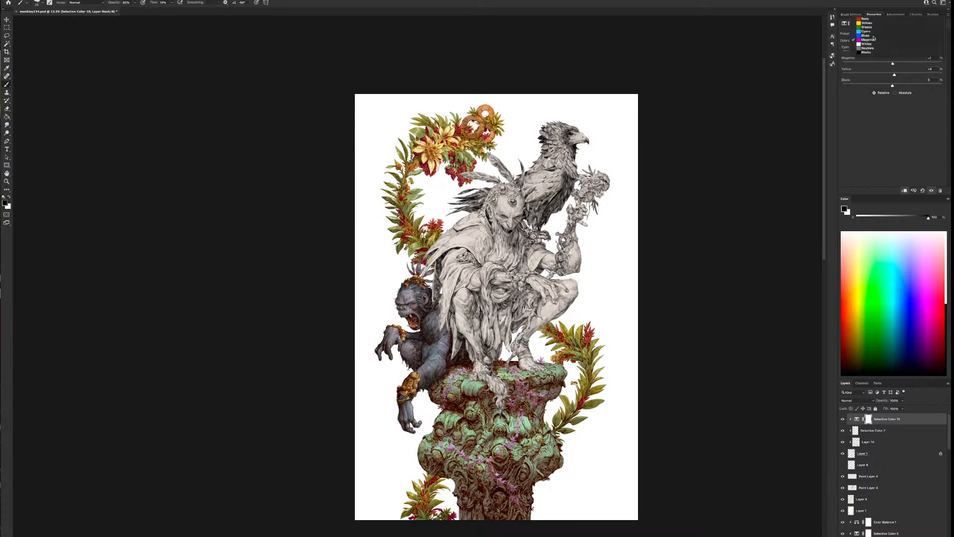
pyautogui.click(876, 36)
pyautogui.moveTo(935, 53); pyautogui.dragTo(896, 60)
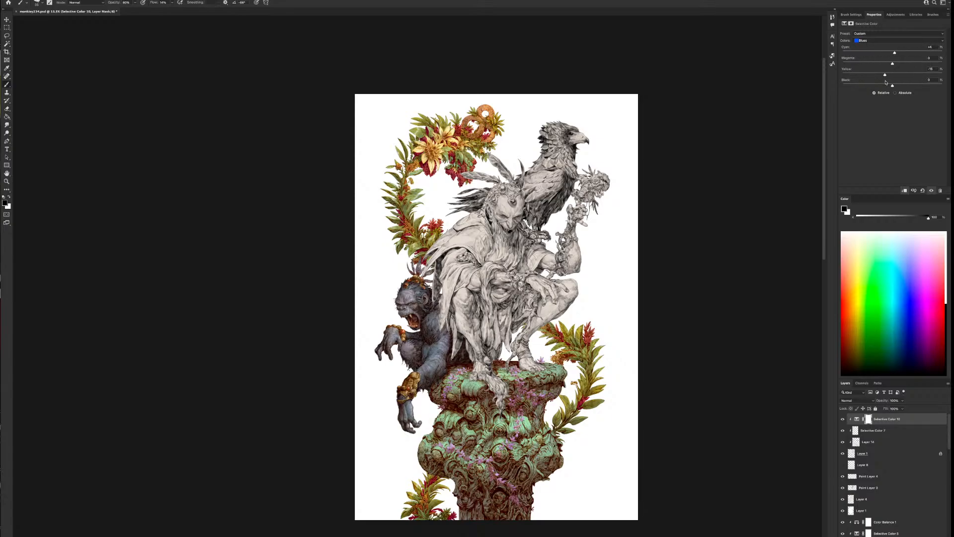
pyautogui.moveTo(893, 64)
pyautogui.mouseDown()
pyautogui.moveTo(919, 65)
pyautogui.moveTo(841, 68)
pyautogui.moveTo(894, 65)
pyautogui.moveTo(907, 76)
pyautogui.moveTo(897, 80)
pyautogui.mouseUp()
# Compare the vines with and without their Selective Color adjustment and examine the recoloured column up close
pyautogui.click(842, 419)
pyautogui.click(842, 419)
pyautogui.hotkey('ctrl', '+')
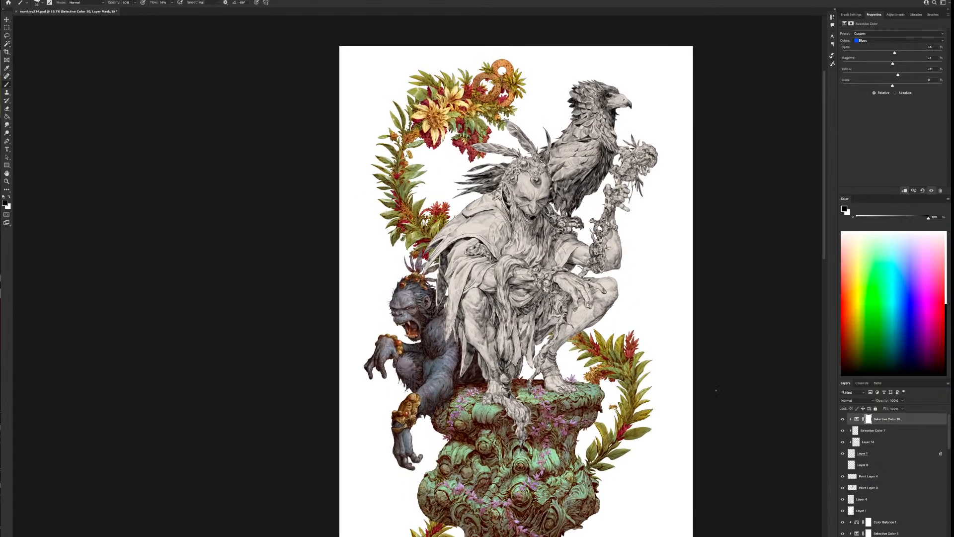
pyautogui.moveTo(651, 442); pyautogui.dragTo(610, 409)
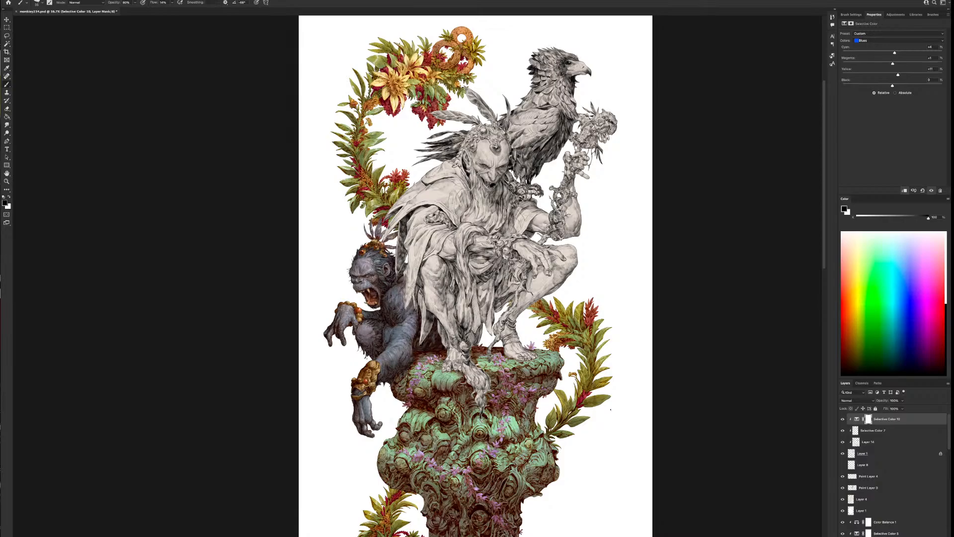
pyautogui.moveTo(948, 442); pyautogui.dragTo(948, 453)
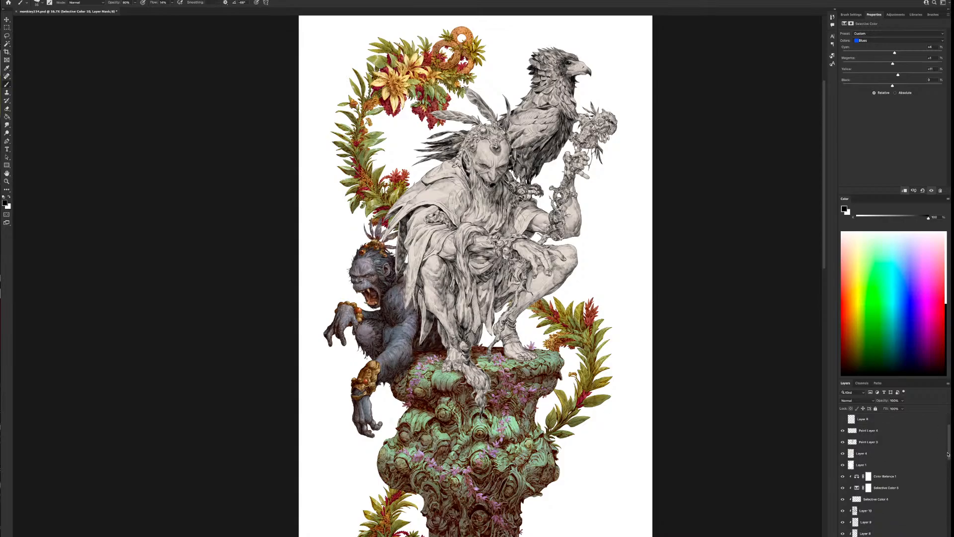
# Load Layer 4's silhouette of the central figure as a selection and merge the two paint layers above it
pyautogui.click(842, 453)
pyautogui.click(842, 454)
pyautogui.keyDown('ctrl'); pyautogui.click(851, 454); pyautogui.keyUp('ctrl')
pyautogui.click(847, 453)
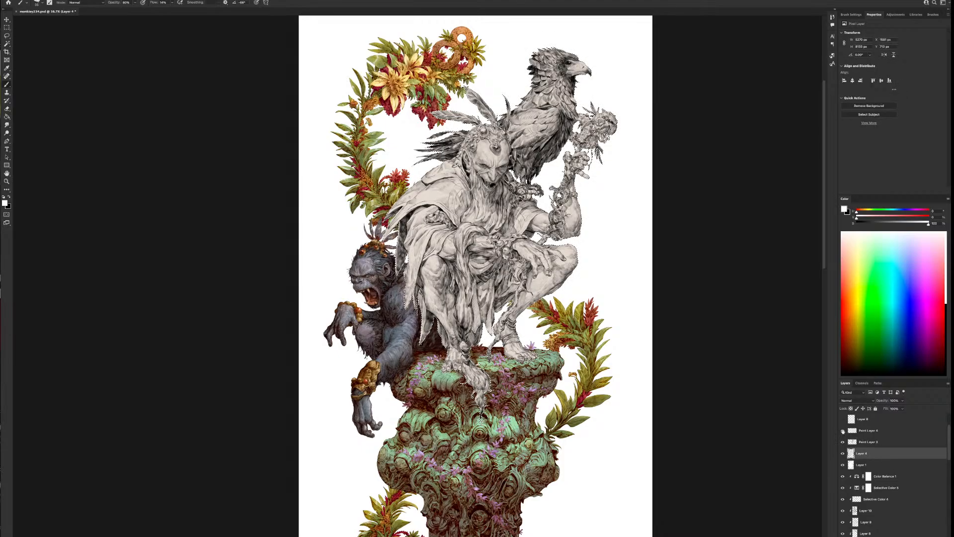
pyautogui.click(866, 432)
pyautogui.hotkey('ctrl', 'e')
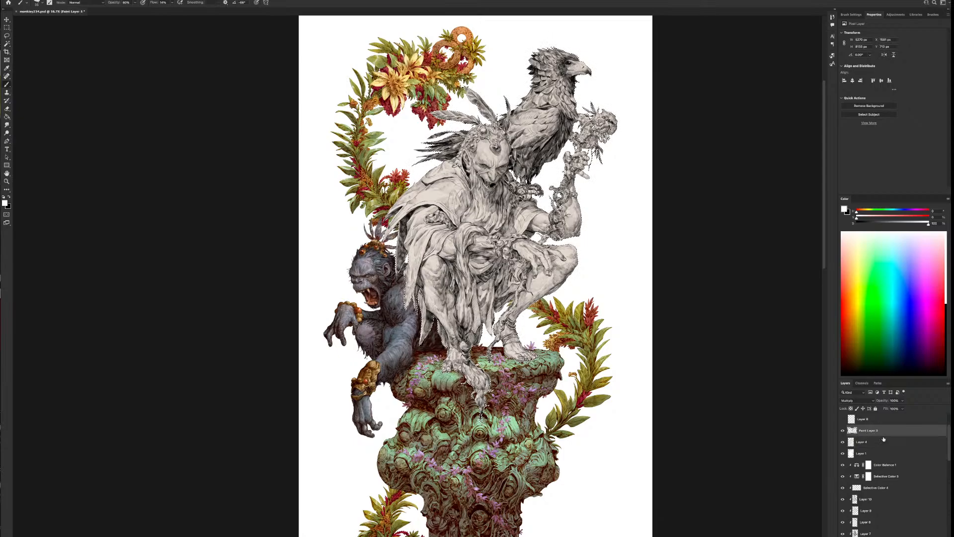
# Hide the beige Layer 4 and keep the white Layer 1 showing behind the merged line art
pyautogui.click(869, 442)
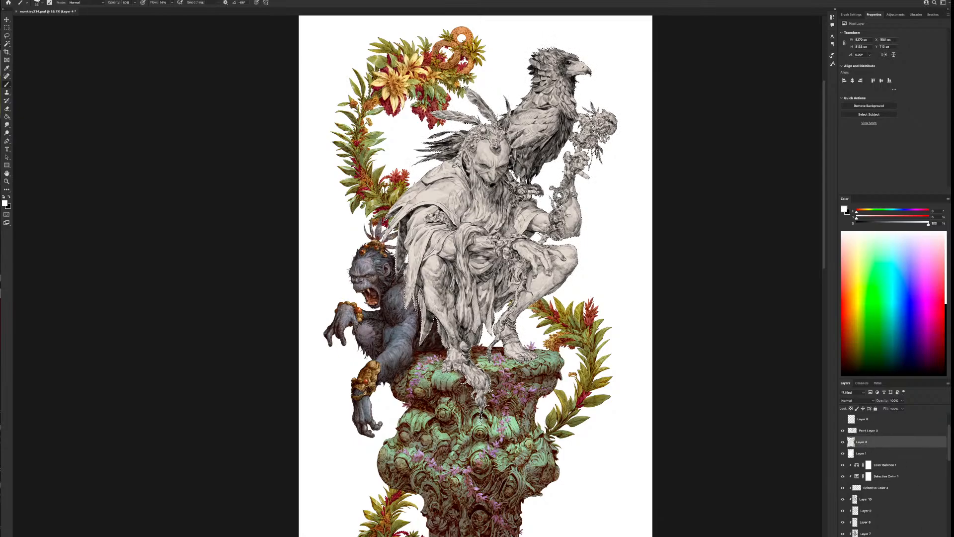
pyautogui.click(882, 431)
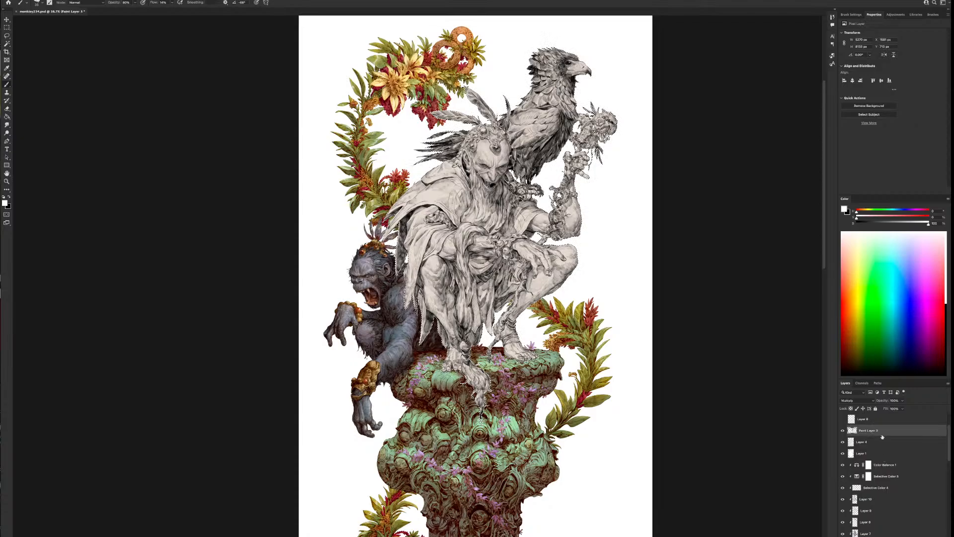
pyautogui.click(842, 442)
pyautogui.click(843, 454)
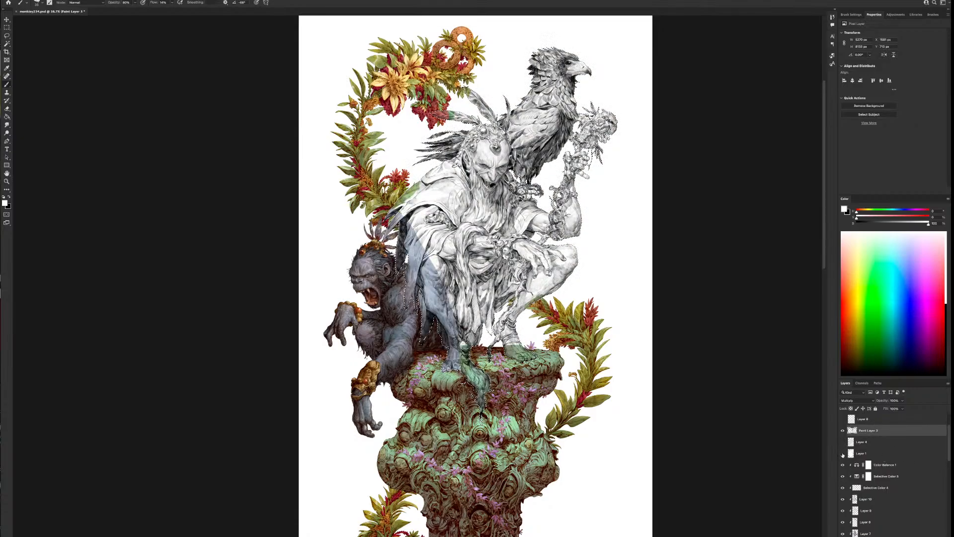
pyautogui.click(844, 454)
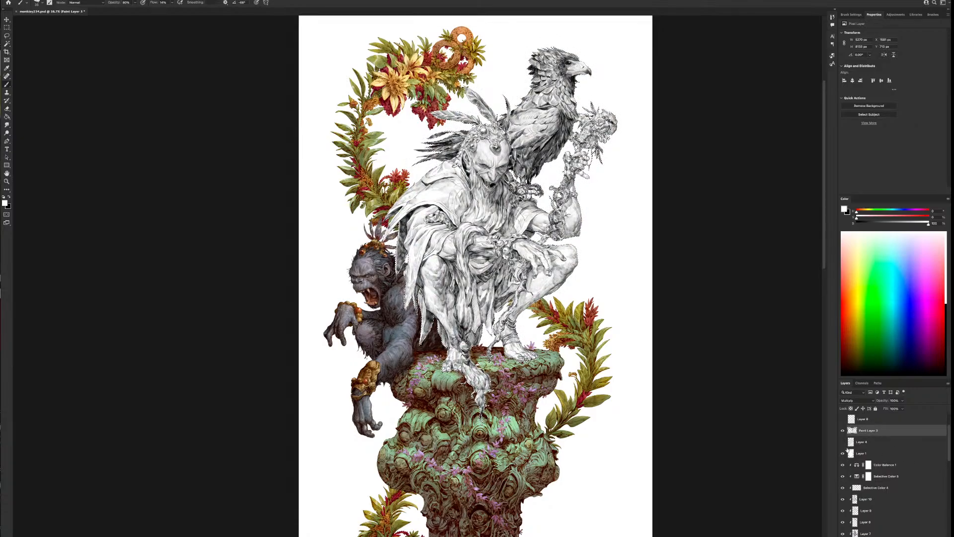
# Add a Selective Color adjustment masked to the central figure and warm its Blacks with more yellow and slightly more magenta
pyautogui.click(914, 535)
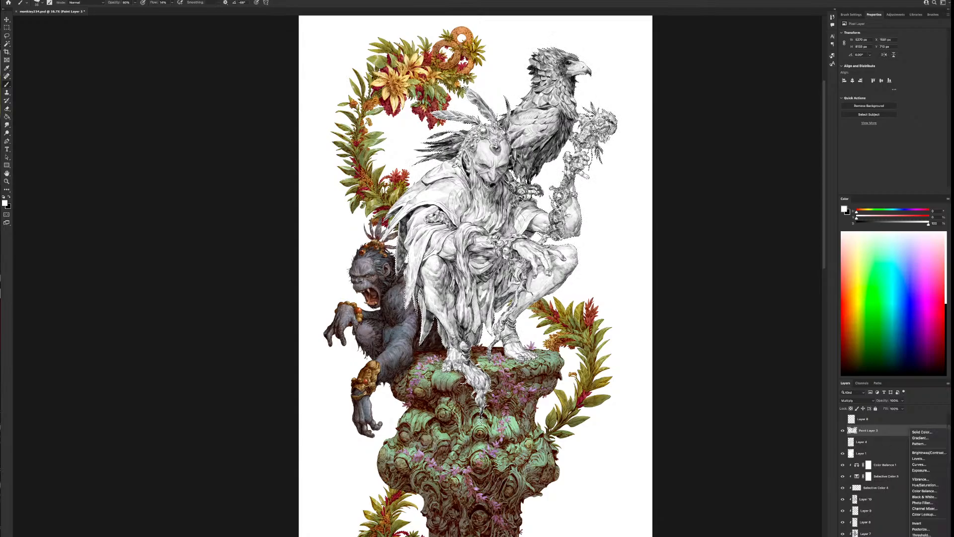
pyautogui.click(928, 532)
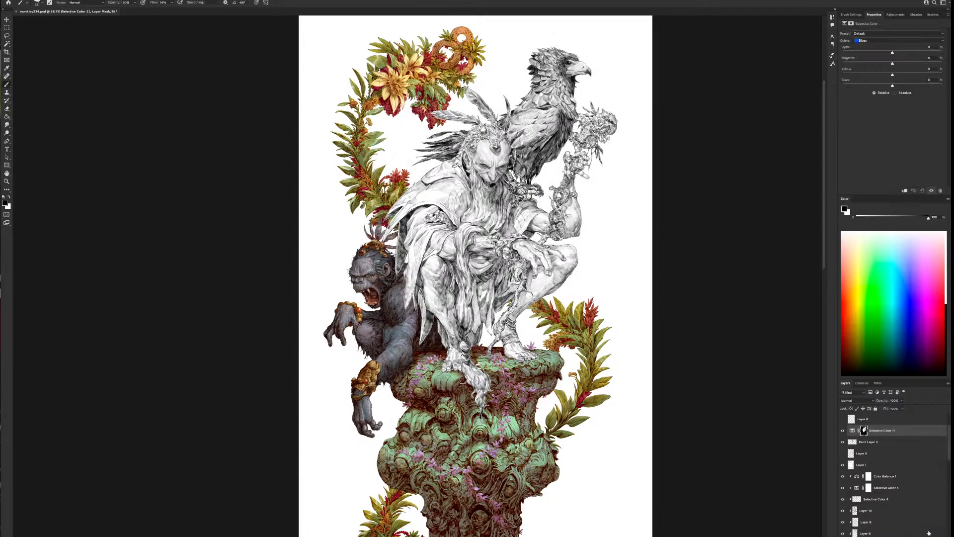
pyautogui.click(898, 41)
pyautogui.click(892, 53)
pyautogui.moveTo(893, 76); pyautogui.dragTo(890, 53)
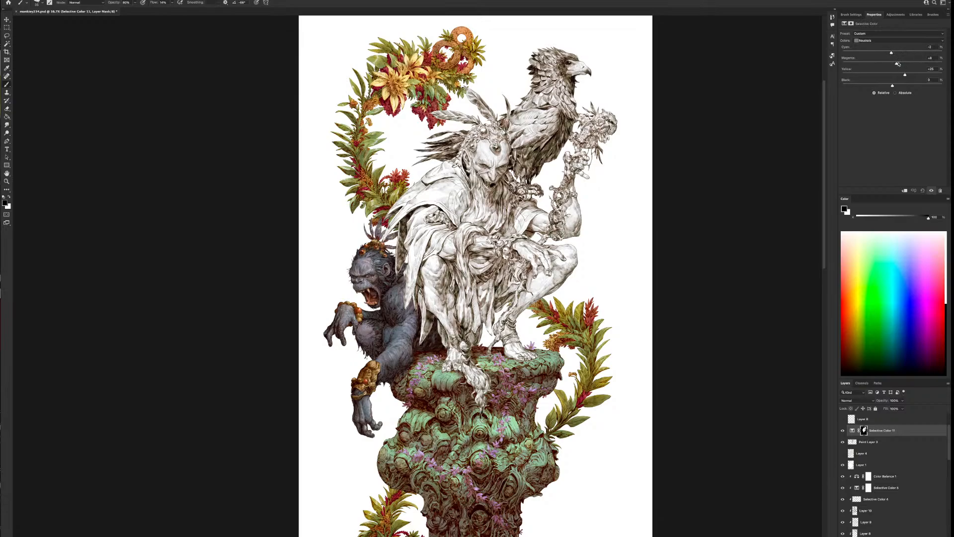
pyautogui.click(891, 41)
pyautogui.click(892, 44)
pyautogui.moveTo(904, 74)
pyautogui.mouseDown()
pyautogui.moveTo(888, 75)
pyautogui.moveTo(900, 75)
pyautogui.moveTo(886, 65)
pyautogui.moveTo(894, 61)
pyautogui.mouseUp()
# Raise yellow and slightly lower cyan in the figure's Selective Color Whites, and compare with and without the adjustment
pyautogui.click(894, 41)
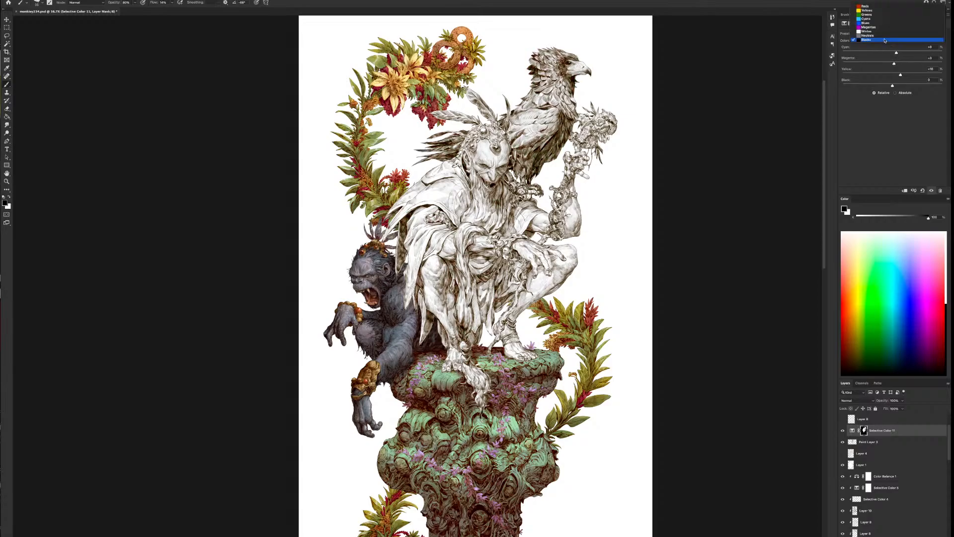
pyautogui.click(884, 31)
pyautogui.moveTo(893, 75); pyautogui.dragTo(916, 75)
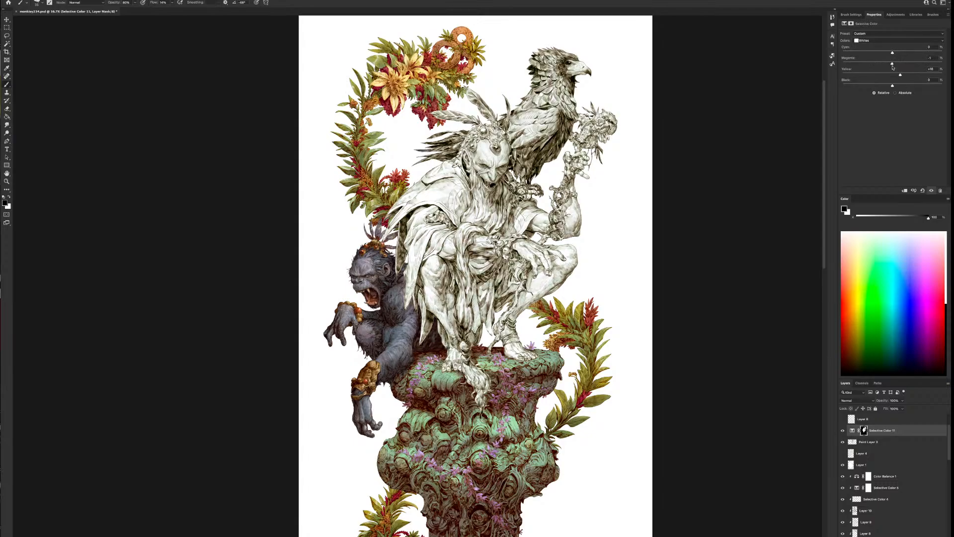
pyautogui.moveTo(893, 53)
pyautogui.mouseDown()
pyautogui.moveTo(908, 53)
pyautogui.moveTo(888, 54)
pyautogui.moveTo(896, 65)
pyautogui.moveTo(887, 54)
pyautogui.mouseUp()
pyautogui.click(842, 431)
pyautogui.click(843, 430)
# Load the Selective Color mask as a selection and add a Color Balance adjustment over the figure, adjusting the Midtones' cyan–red balance
pyautogui.click(865, 431)
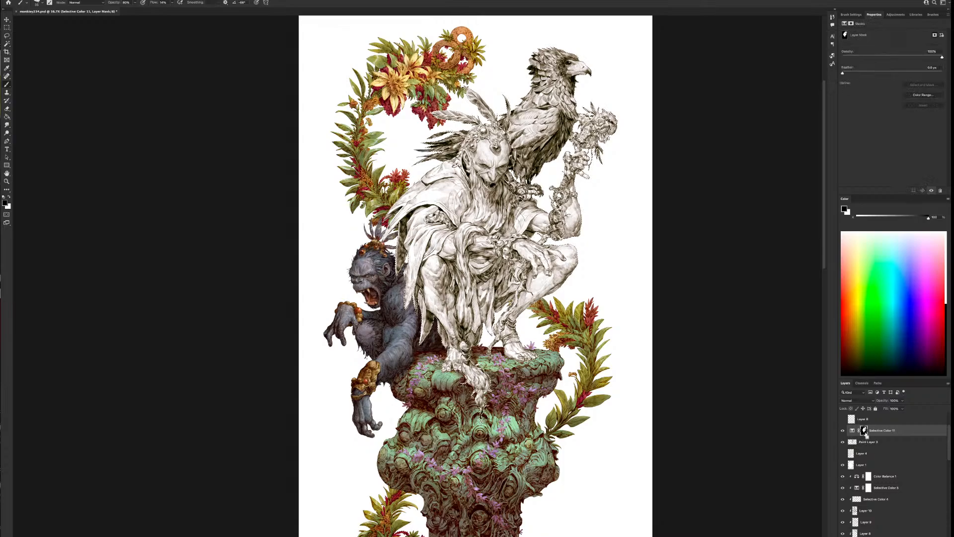
pyautogui.keyDown('ctrl'); pyautogui.click(865, 431); pyautogui.keyUp('ctrl')
pyautogui.click(913, 536)
pyautogui.click(926, 489)
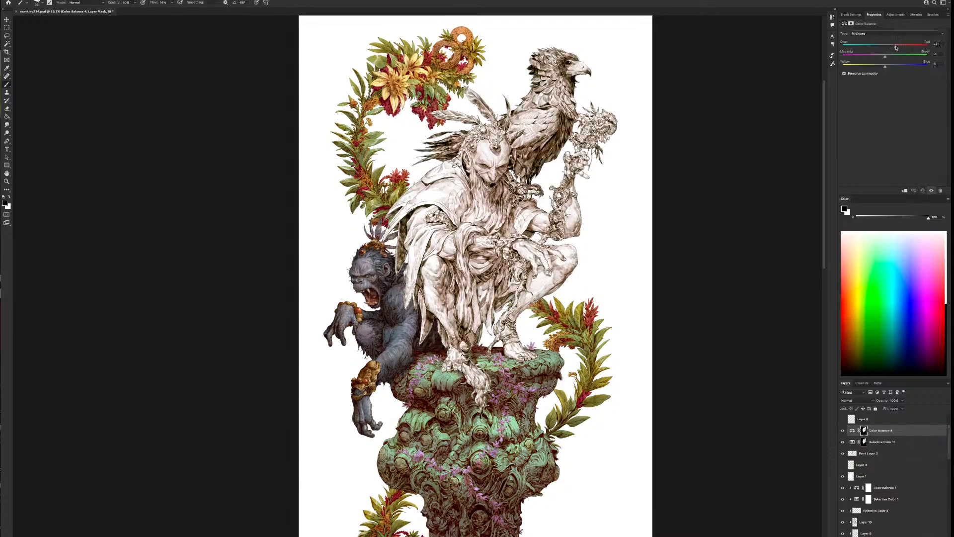
# Shift the Color Balance Highlights toward yellow, tune the Shadows' yellow–blue balance, and compare with and without the adjustment
pyautogui.click(885, 34)
pyautogui.click(882, 41)
pyautogui.moveTo(885, 66); pyautogui.dragTo(880, 67)
pyautogui.click(882, 33)
pyautogui.click(883, 23)
pyautogui.moveTo(877, 68); pyautogui.dragTo(884, 68)
pyautogui.click(842, 431)
pyautogui.click(842, 431)
# Move Layer 1 above Layer 4 and merge it with the paint layer and the figure's two adjustments
pyautogui.moveTo(863, 477); pyautogui.dragTo(863, 459)
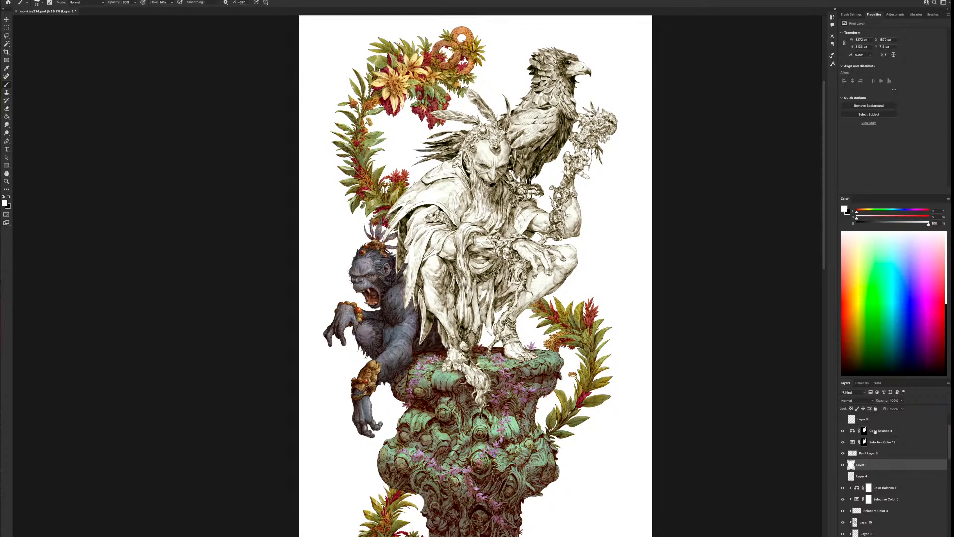
pyautogui.click(876, 431)
pyautogui.keyDown('shift'); pyautogui.click(894, 465); pyautogui.keyUp('shift')
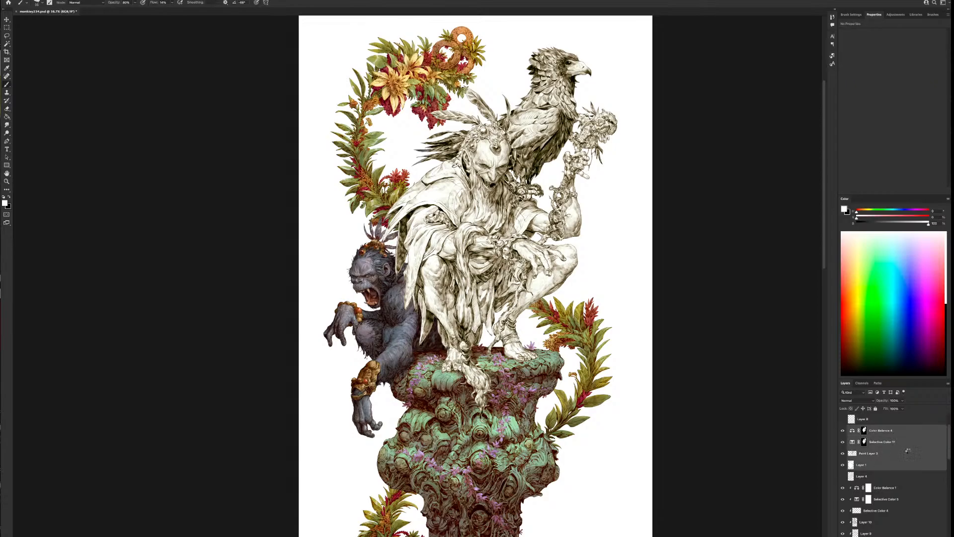
pyautogui.hotkey('ctrl', 'e')
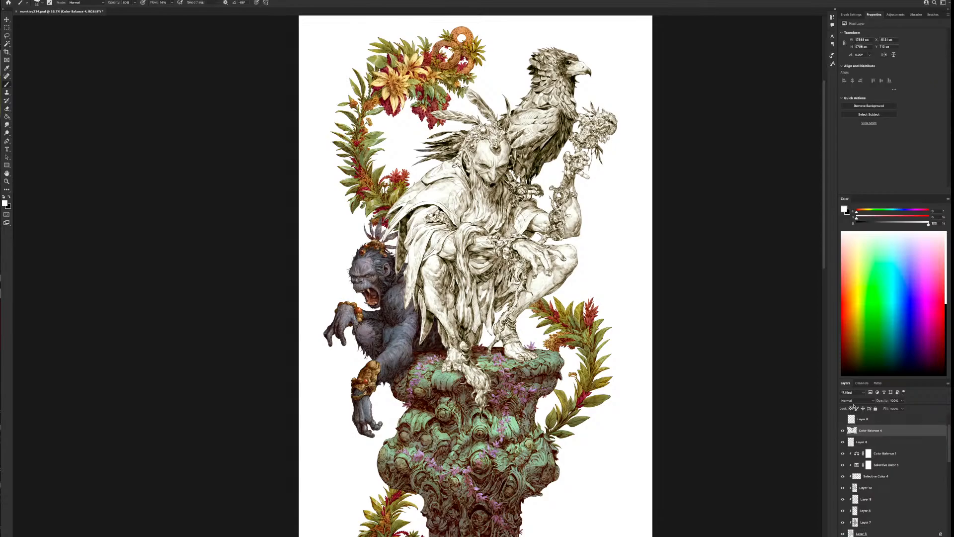
# Set the merged line-art layer's blend mode to Multiply and flip the canvas view horizontally
pyautogui.click(855, 400)
pyautogui.click(867, 425)
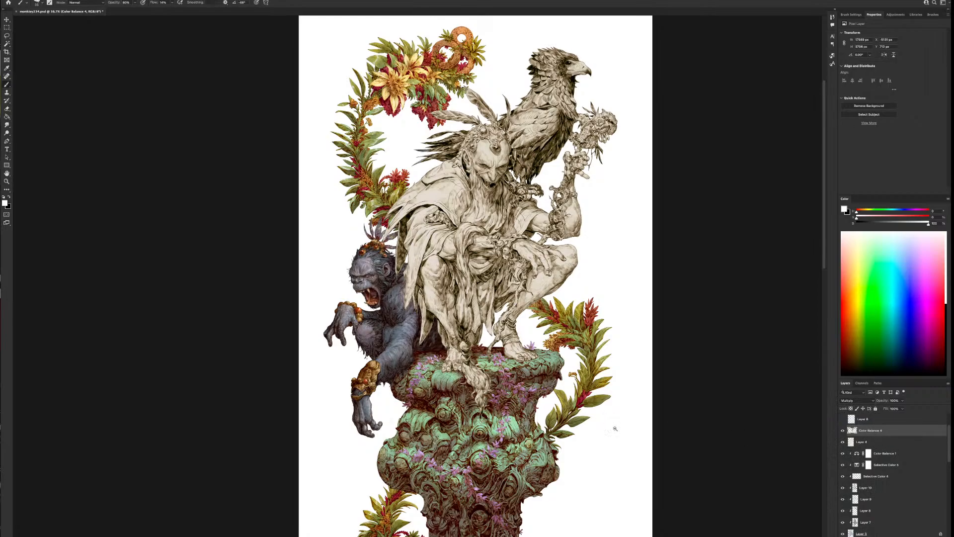
pyautogui.scroll(-1, 615, 428)
pyautogui.scroll(-2, 619, 427)
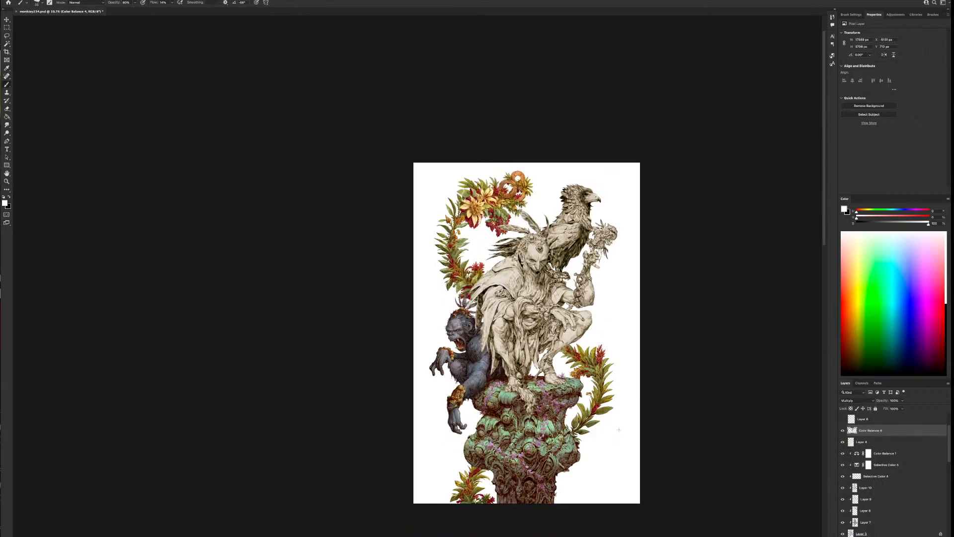
pyautogui.scroll(2, 620, 427)
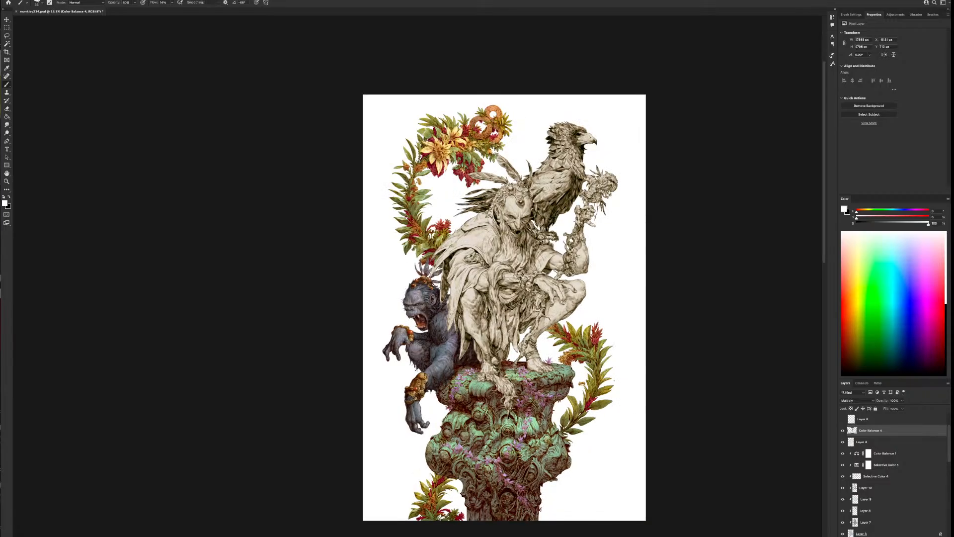
pyautogui.hotkey('ctrl', '+')
pyautogui.moveTo(675, 374); pyautogui.dragTo(612, 350)
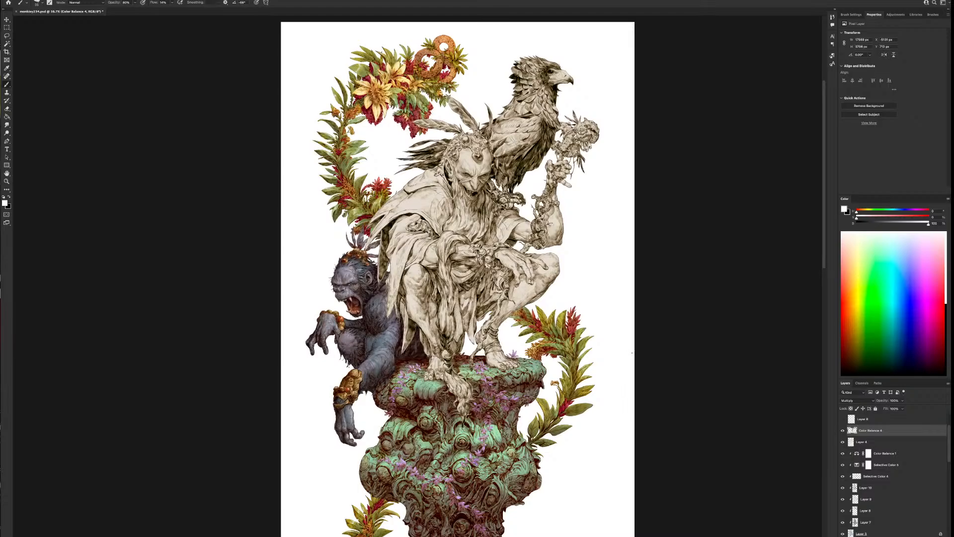
pyautogui.click(35, 1)
pyautogui.click(55, 73)
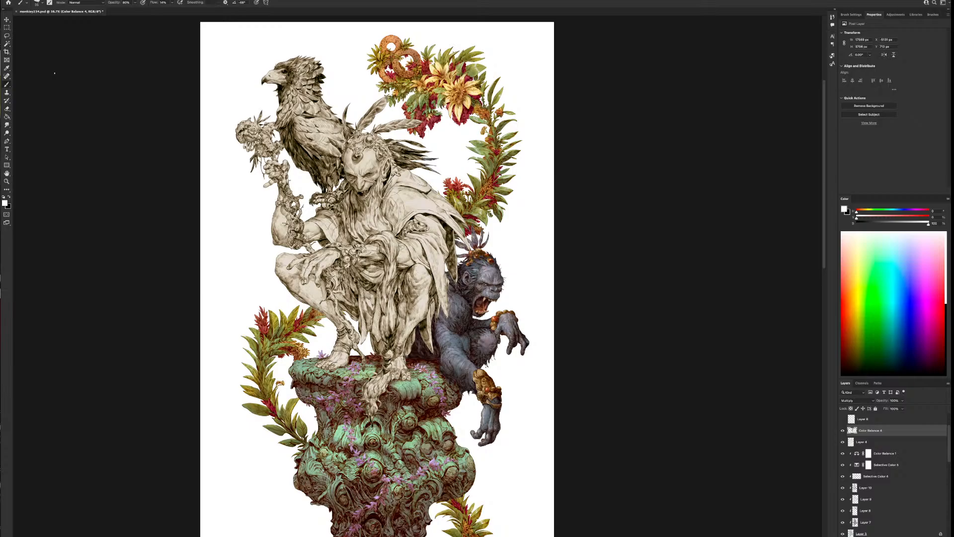
# Compare the figure with and without its line-art layer and examine the mirrored composition
pyautogui.click(842, 430)
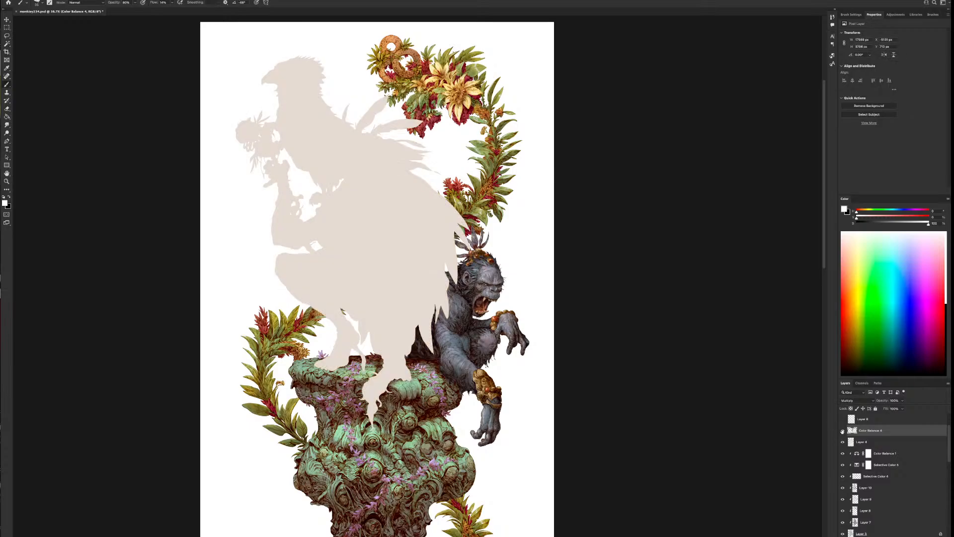
pyautogui.click(842, 430)
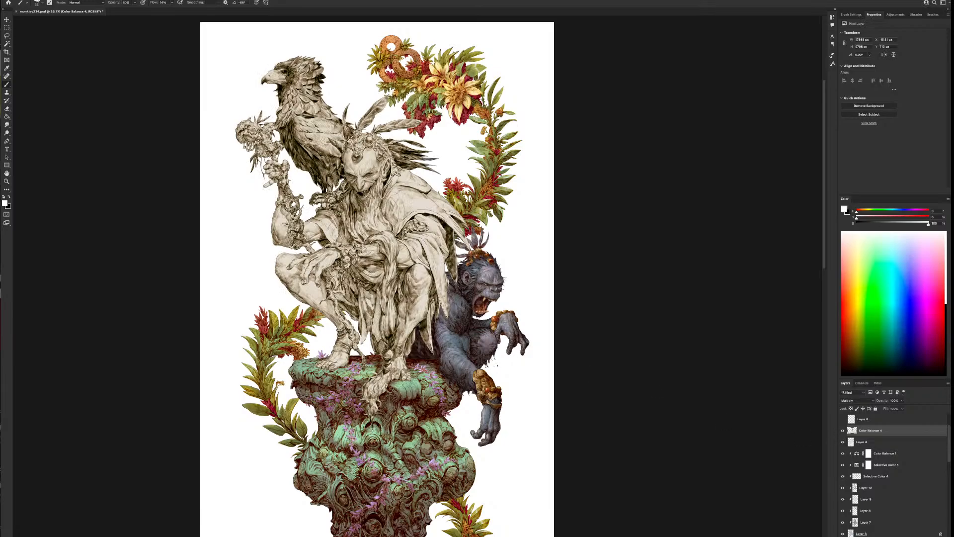
pyautogui.scroll(-2, 494, 367)
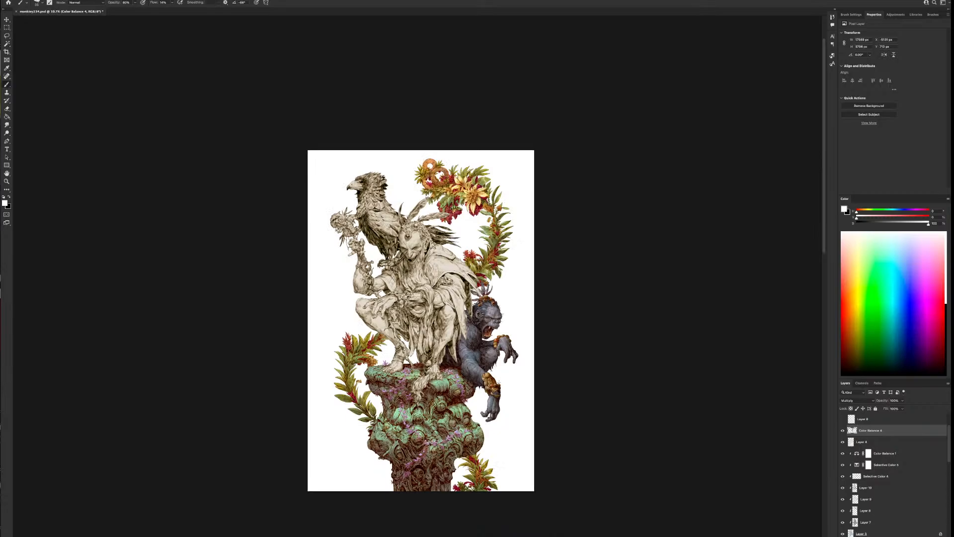
pyautogui.scroll(2, 499, 382)
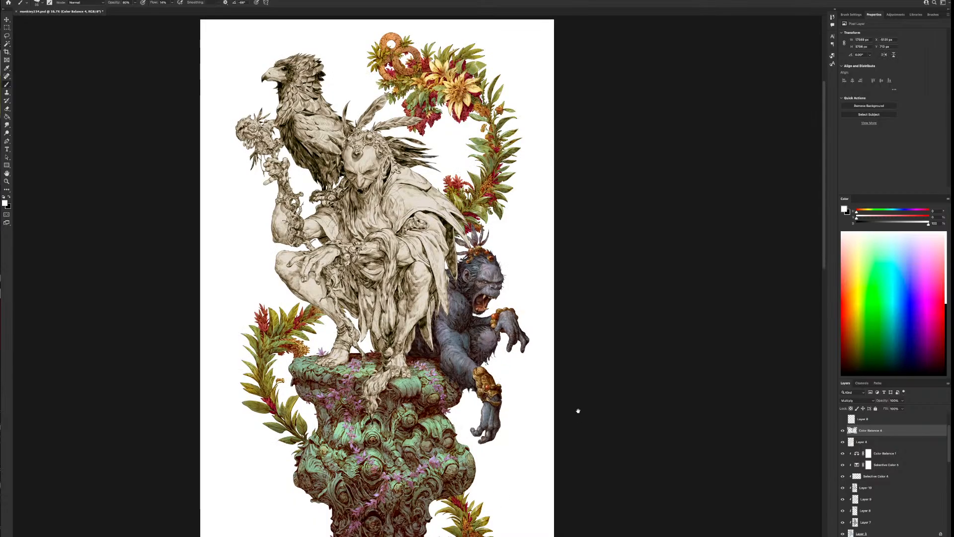
pyautogui.moveTo(578, 410); pyautogui.dragTo(630, 405)
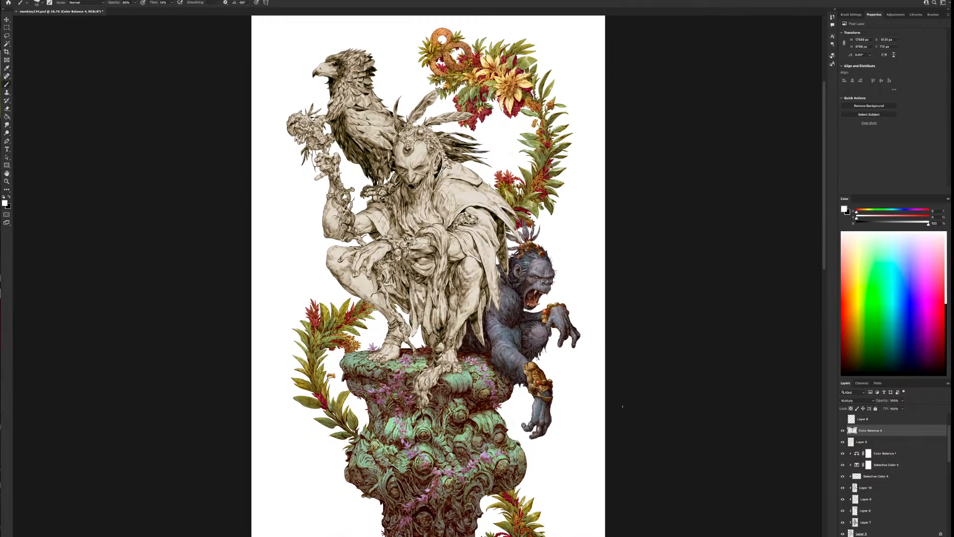
# Create a new layer above the beige Layer 4 and clip it to that silhouette for painting
pyautogui.click(883, 442)
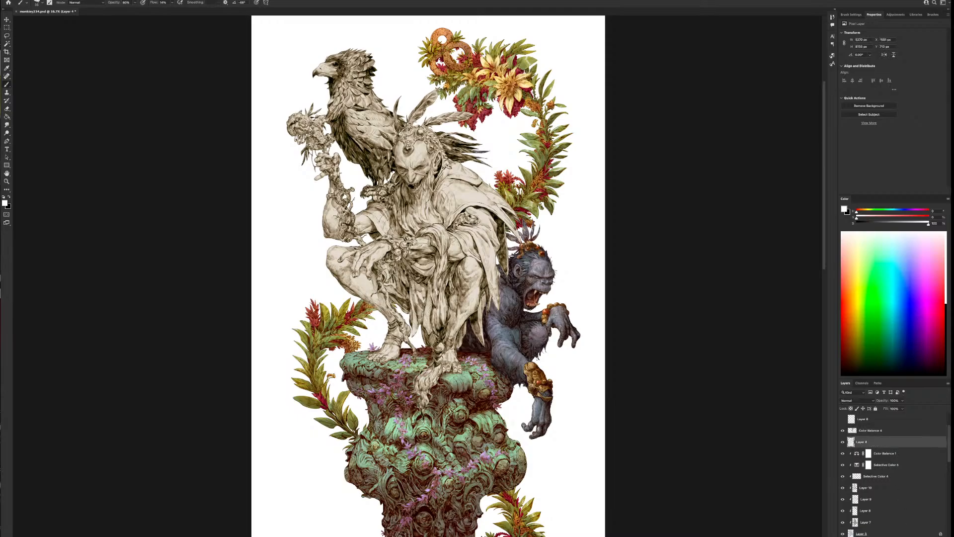
pyautogui.hotkey('ctrl', 'shift', 'alt', 'n')
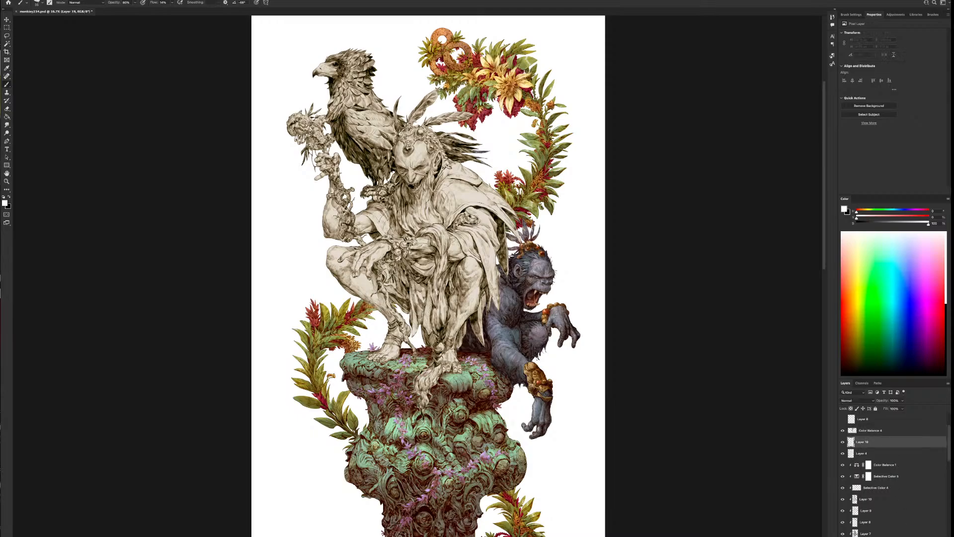
pyautogui.keyDown('alt'); pyautogui.click(859, 446); pyautogui.keyUp('alt')
pyautogui.rightClick(525, 259)
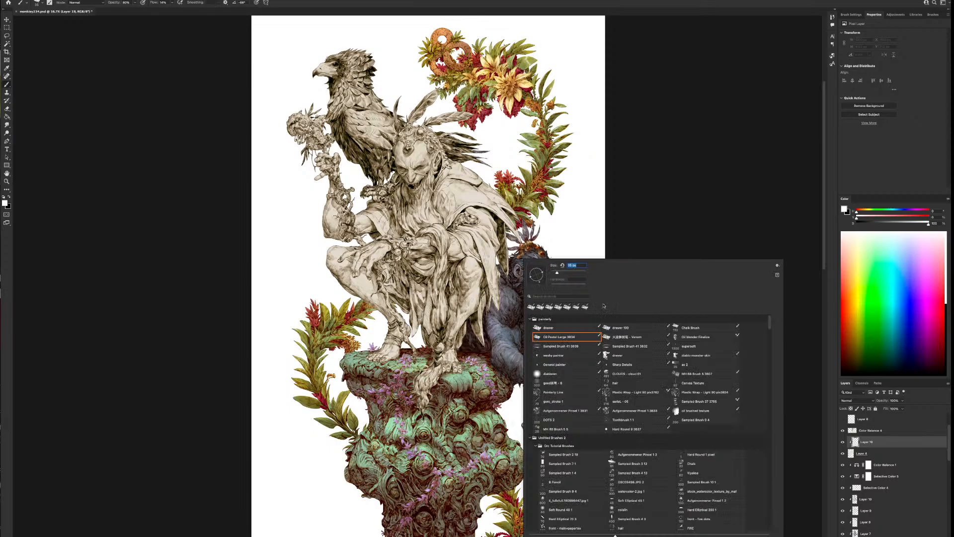
pyautogui.click(621, 215)
# Sample the beige base colour, shift its hue to blue, and brush it over the cloak, shoulder and hanging cloth
pyautogui.keyDown('alt'); pyautogui.click(480, 194); pyautogui.keyUp('alt')
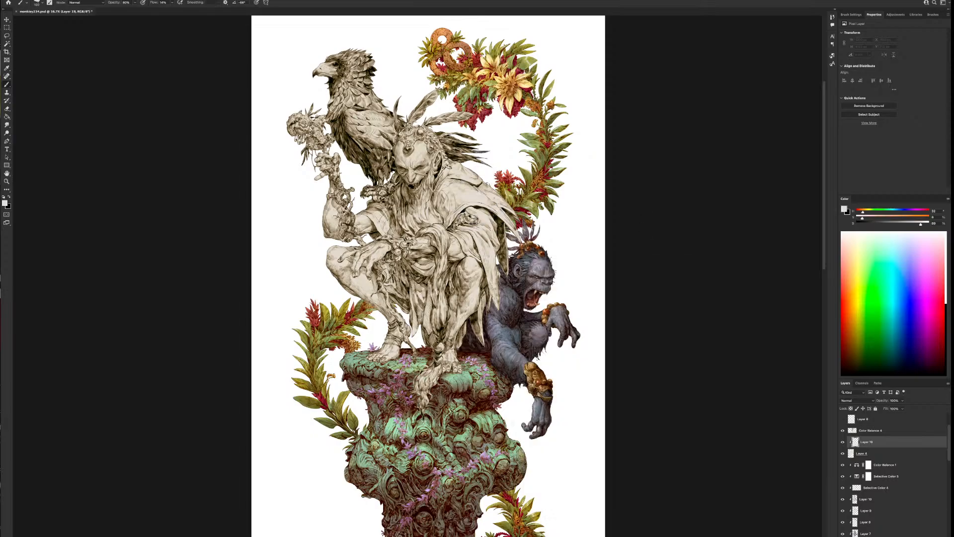
pyautogui.click(905, 212)
pyautogui.press(']')
pyautogui.press(']')
pyautogui.press(']')
pyautogui.press(']')
pyautogui.press(']')
pyautogui.press(']')
pyautogui.press(']')
pyautogui.press(']')
pyautogui.press(']')
pyautogui.press(']')
pyautogui.press(']')
pyautogui.moveTo(492, 180)
pyautogui.mouseDown()
pyautogui.moveTo(501, 299)
pyautogui.moveTo(502, 268)
pyautogui.mouseUp()
pyautogui.moveTo(510, 236)
pyautogui.mouseDown()
pyautogui.moveTo(467, 244)
pyautogui.moveTo(479, 195)
pyautogui.moveTo(465, 169)
pyautogui.moveTo(487, 170)
pyautogui.moveTo(474, 200)
pyautogui.mouseUp()
pyautogui.moveTo(372, 198); pyautogui.dragTo(390, 223)
pyautogui.moveTo(446, 313)
pyautogui.mouseDown()
pyautogui.moveTo(429, 350)
pyautogui.moveTo(404, 301)
pyautogui.moveTo(453, 280)
pyautogui.mouseUp()
# Adjust the brush size and extend the cool tint over the upper cloak, far shoulder and the part draped over the column
pyautogui.press('[')
pyautogui.press('[')
pyautogui.press('[')
pyautogui.press('[')
pyautogui.press(']')
pyautogui.press(']')
pyautogui.press(']')
pyautogui.press(']')
pyautogui.moveTo(451, 180)
pyautogui.mouseDown()
pyautogui.moveTo(457, 172)
pyautogui.moveTo(478, 184)
pyautogui.mouseUp()
pyautogui.moveTo(379, 214); pyautogui.dragTo(372, 225)
pyautogui.moveTo(433, 359)
pyautogui.mouseDown()
pyautogui.moveTo(447, 392)
pyautogui.moveTo(426, 400)
pyautogui.mouseUp()
# Tint the head feathers with a larger brush, then deepen the cloak and hanging cloth with a darker bluish grey
pyautogui.press(']')
pyautogui.press(']')
pyautogui.press(']')
pyautogui.moveTo(409, 78); pyautogui.dragTo(398, 95)
pyautogui.click(919, 224)
pyautogui.moveTo(918, 225); pyautogui.dragTo(912, 223)
pyautogui.click(903, 212)
pyautogui.moveTo(478, 174); pyautogui.dragTo(503, 275)
pyautogui.moveTo(504, 309)
pyautogui.mouseDown()
pyautogui.moveTo(487, 181)
pyautogui.moveTo(499, 298)
pyautogui.mouseUp()
pyautogui.moveTo(436, 312)
pyautogui.mouseDown()
pyautogui.moveTo(428, 294)
pyautogui.moveTo(428, 351)
pyautogui.moveTo(442, 315)
pyautogui.mouseUp()
pyautogui.moveTo(478, 348)
pyautogui.mouseDown()
pyautogui.moveTo(491, 326)
pyautogui.moveTo(490, 309)
pyautogui.moveTo(483, 353)
pyautogui.moveTo(481, 288)
pyautogui.moveTo(472, 321)
pyautogui.moveTo(489, 253)
pyautogui.moveTo(447, 243)
pyautogui.moveTo(433, 277)
pyautogui.moveTo(417, 284)
pyautogui.moveTo(380, 212)
pyautogui.mouseUp()
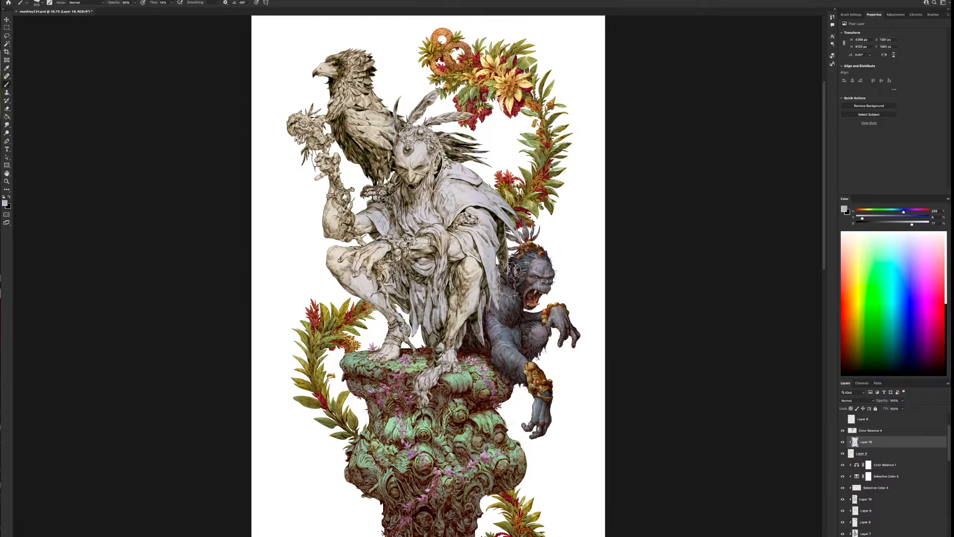
# Flip the canvas view back to its unmirrored orientation and review the cool tint on the figure
pyautogui.scroll(-1, 508, 279)
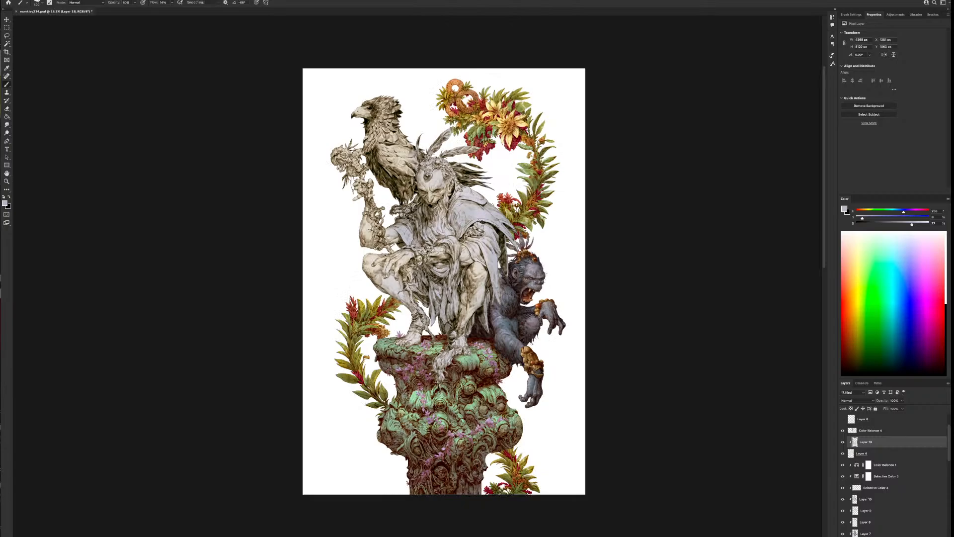
pyautogui.scroll(-2, 481, 227)
pyautogui.scroll(2, 480, 227)
pyautogui.click(29, 1)
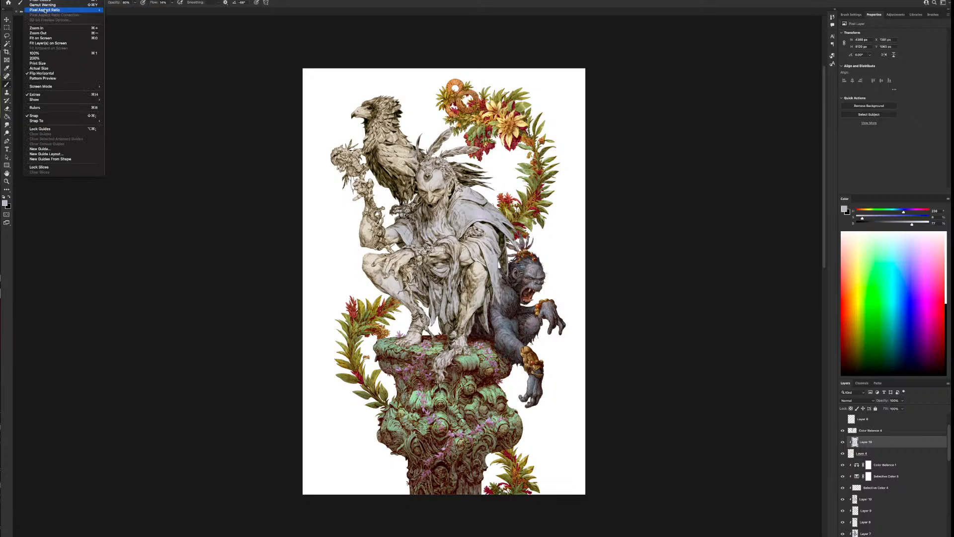
pyautogui.click(59, 73)
pyautogui.press('super+plus')
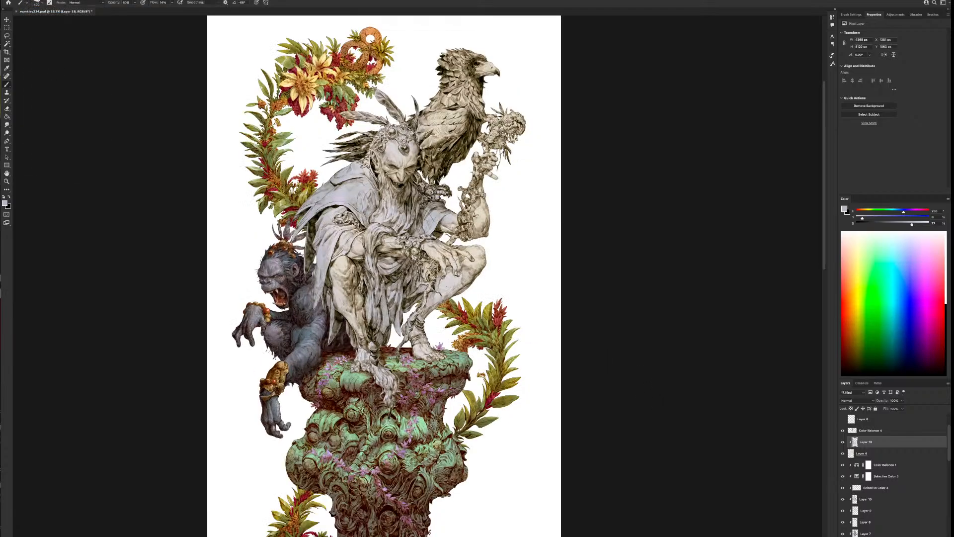
pyautogui.moveTo(452, 276)
pyautogui.mouseDown()
pyautogui.moveTo(550, 328)
pyautogui.moveTo(473, 302)
pyautogui.mouseUp()
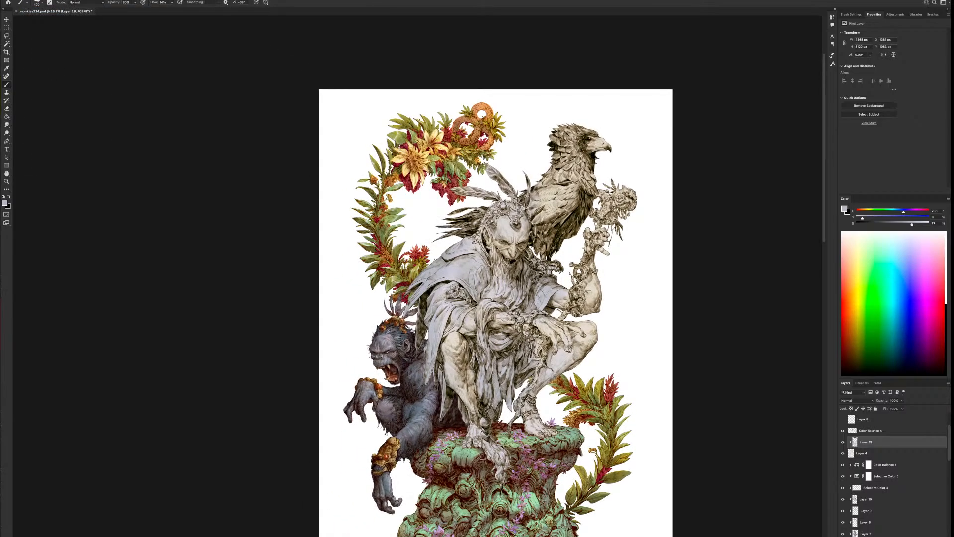
# Darken the bluish grey paint colour, shift its hue slightly, and adjust the brush size while shading the cloak
pyautogui.moveTo(912, 224); pyautogui.dragTo(901, 213)
pyautogui.click(901, 214)
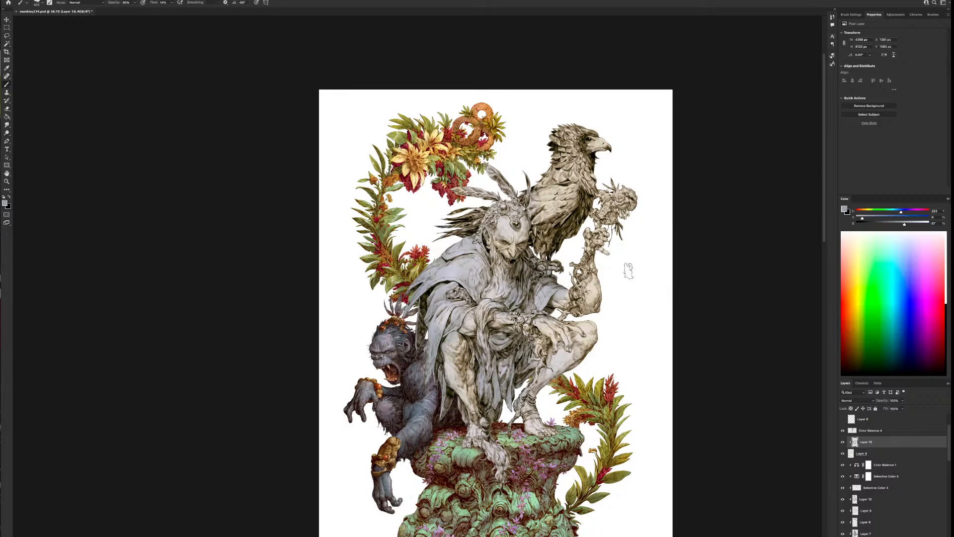
pyautogui.press('[')
pyautogui.press('[')
pyautogui.press('[')
pyautogui.press('[')
pyautogui.press('[')
pyautogui.press('[')
pyautogui.press(']')
pyautogui.press(']')
pyautogui.press(']')
pyautogui.press(']')
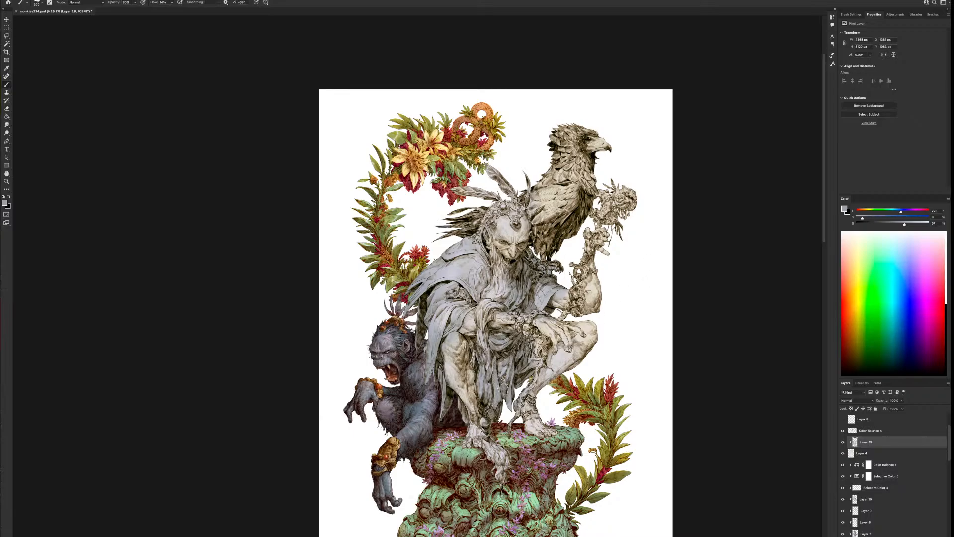
pyautogui.press(']')
pyautogui.press(']')
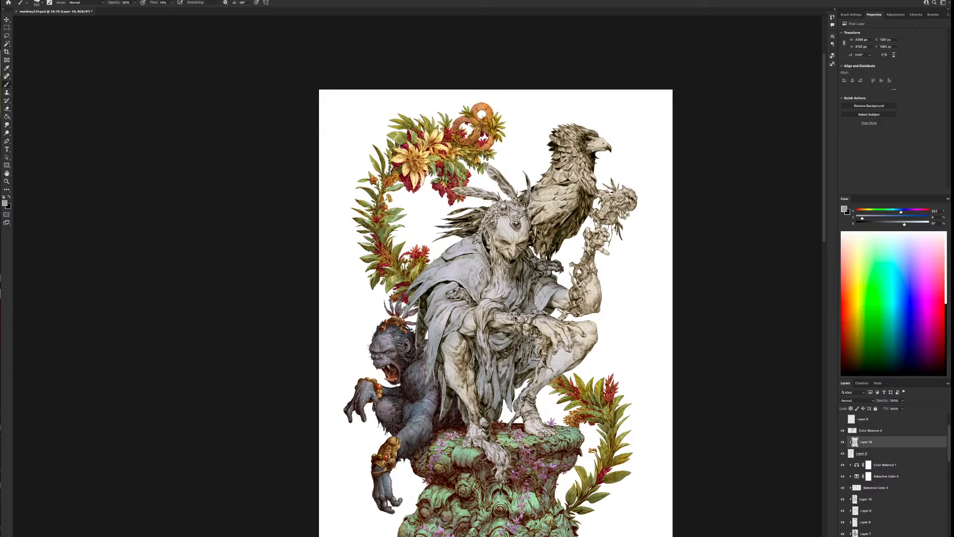
# Darken the bluish grey further and brush it over the cloak's hanging side and the cloth between the legs
pyautogui.scroll(-2, 586, 370)
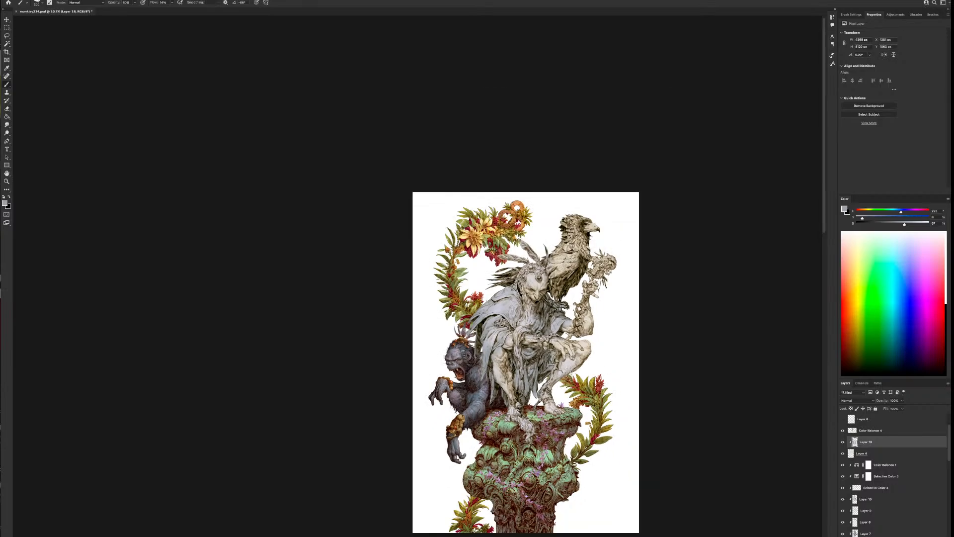
pyautogui.scroll(1, 571, 372)
pyautogui.scroll(1, 564, 372)
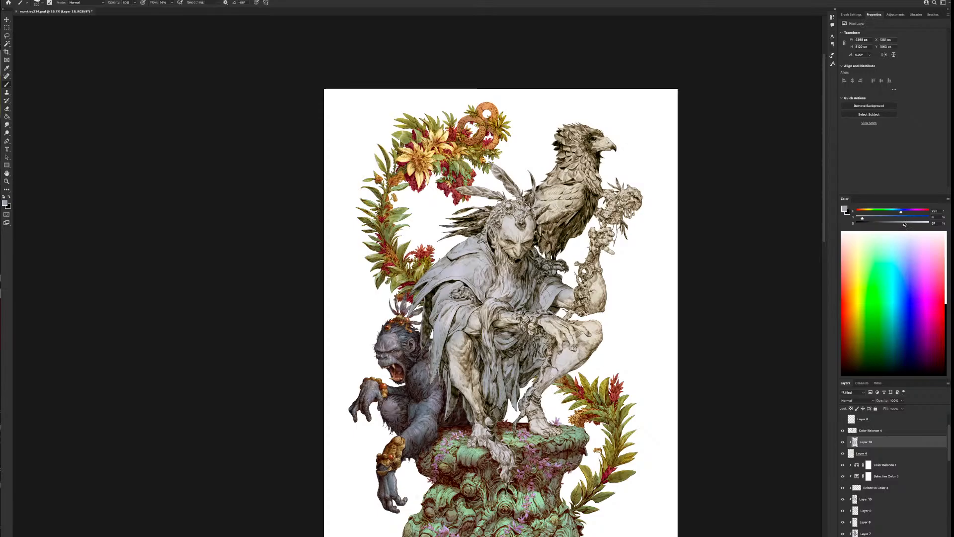
pyautogui.moveTo(904, 224); pyautogui.dragTo(898, 225)
pyautogui.press(']')
pyautogui.moveTo(431, 311)
pyautogui.mouseDown()
pyautogui.moveTo(426, 376)
pyautogui.moveTo(441, 347)
pyautogui.moveTo(441, 415)
pyautogui.moveTo(463, 426)
pyautogui.mouseUp()
pyautogui.moveTo(523, 391)
pyautogui.mouseDown()
pyautogui.moveTo(507, 393)
pyautogui.moveTo(499, 412)
pyautogui.moveTo(530, 368)
pyautogui.moveTo(487, 383)
pyautogui.mouseUp()
pyautogui.press('[')
pyautogui.press('[')
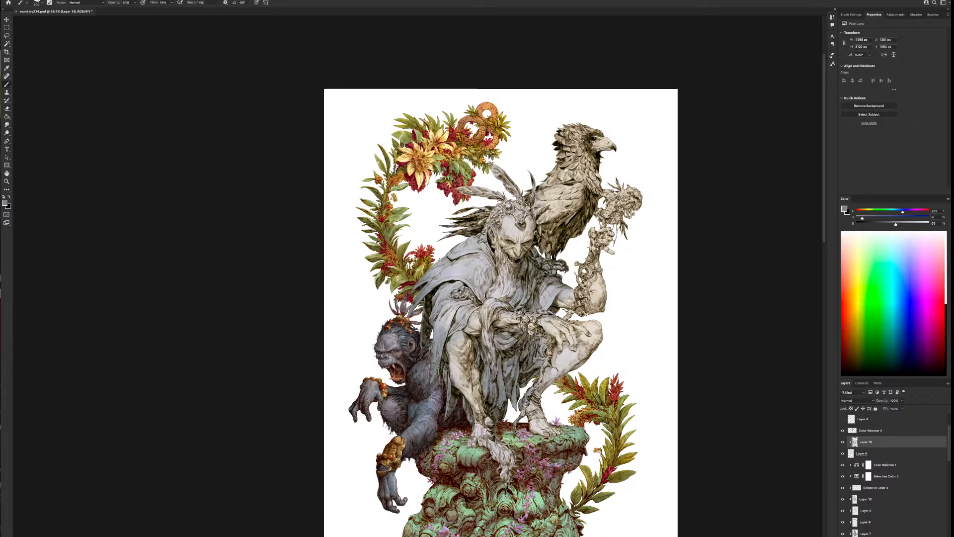
# Shade the cloth beside the beard and the upper shoulder of the cloak with an adjusted brush size
pyautogui.moveTo(528, 262)
pyautogui.mouseDown()
pyautogui.moveTo(541, 252)
pyautogui.moveTo(537, 269)
pyautogui.mouseUp()
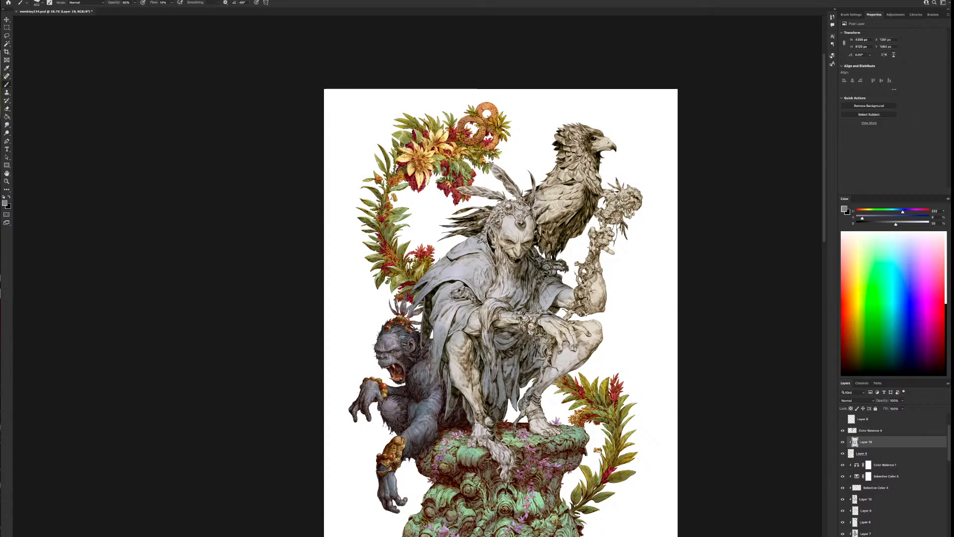
pyautogui.press('[')
pyautogui.press(']')
pyautogui.moveTo(453, 252); pyautogui.dragTo(487, 256)
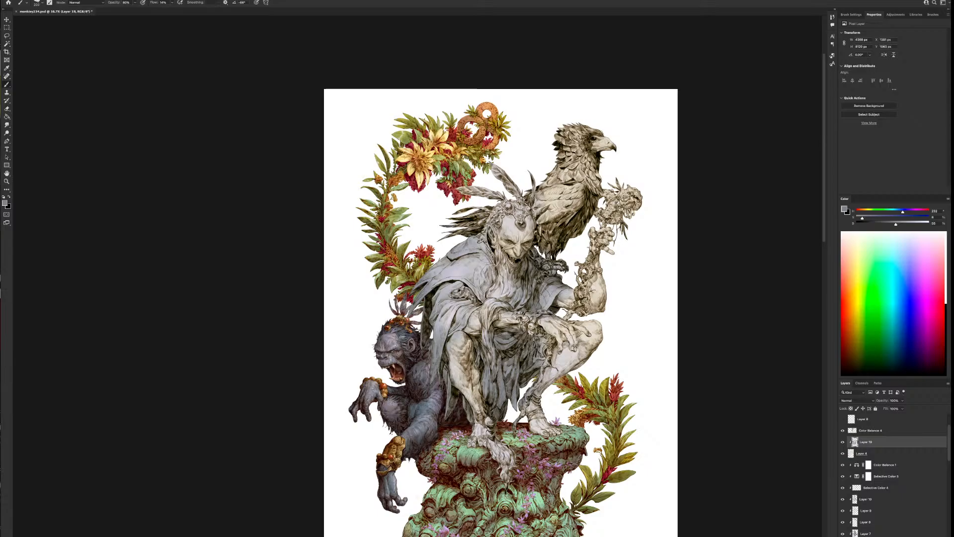
# Shift the paint hue from blue to green and brush a muted green tint over the cloak and its folds
pyautogui.scroll(-1, 560, 370)
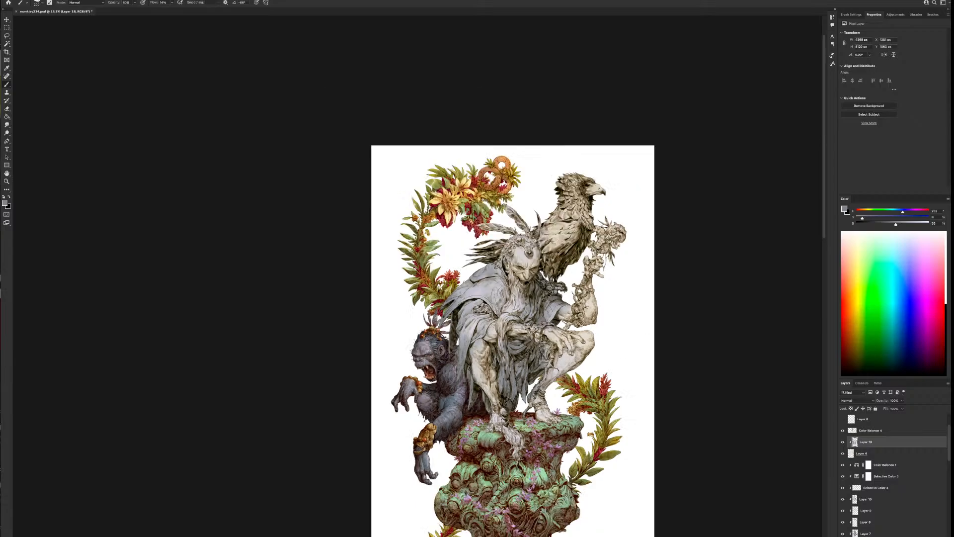
pyautogui.scroll(-1, 616, 393)
pyautogui.scroll(-1, 611, 403)
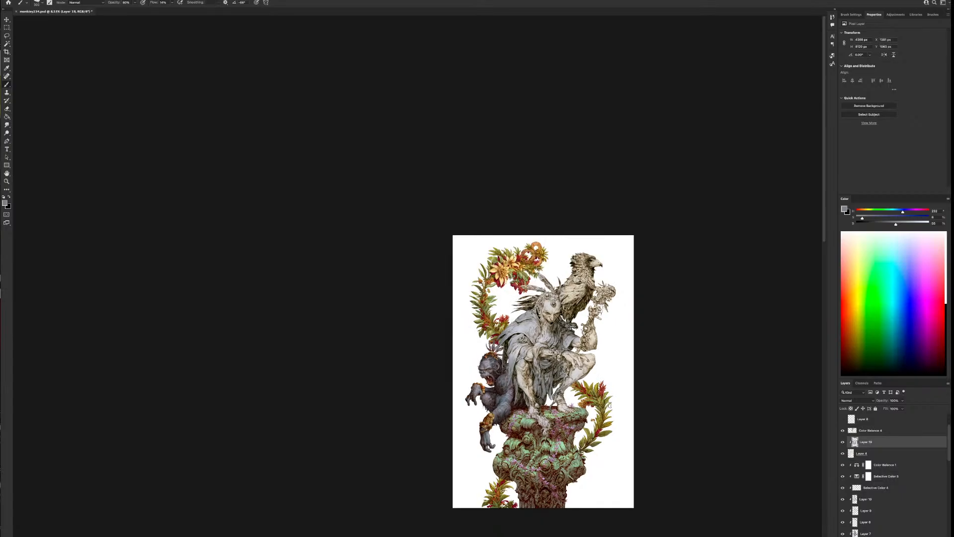
pyautogui.scroll(2, 613, 402)
pyautogui.hscroll(3, 709, 366)
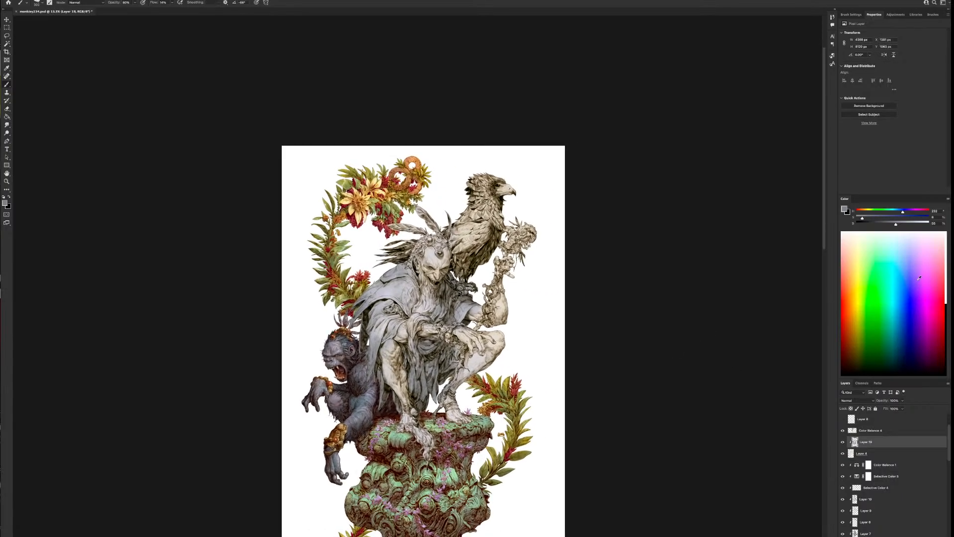
pyautogui.moveTo(899, 214); pyautogui.dragTo(887, 214)
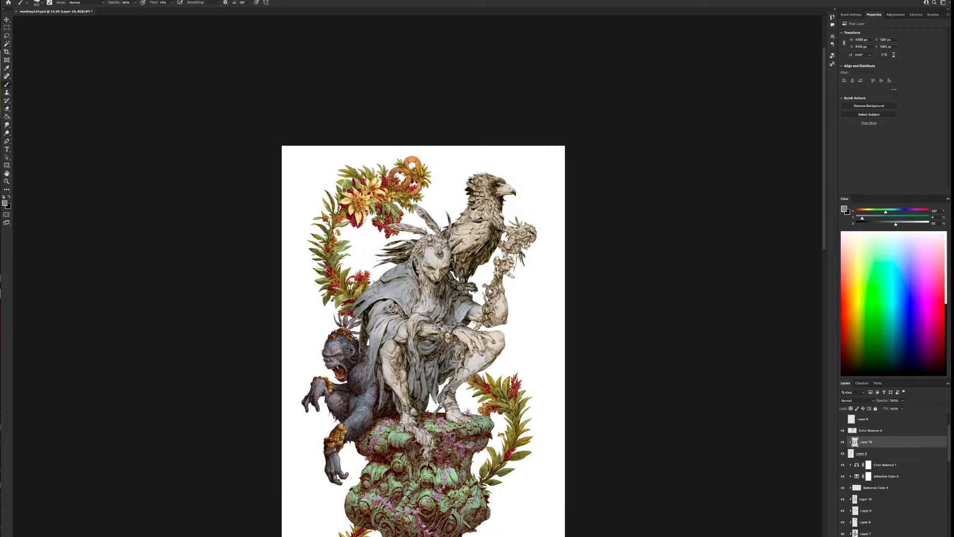
pyautogui.moveTo(398, 299)
pyautogui.mouseDown()
pyautogui.moveTo(376, 331)
pyautogui.moveTo(398, 319)
pyautogui.mouseUp()
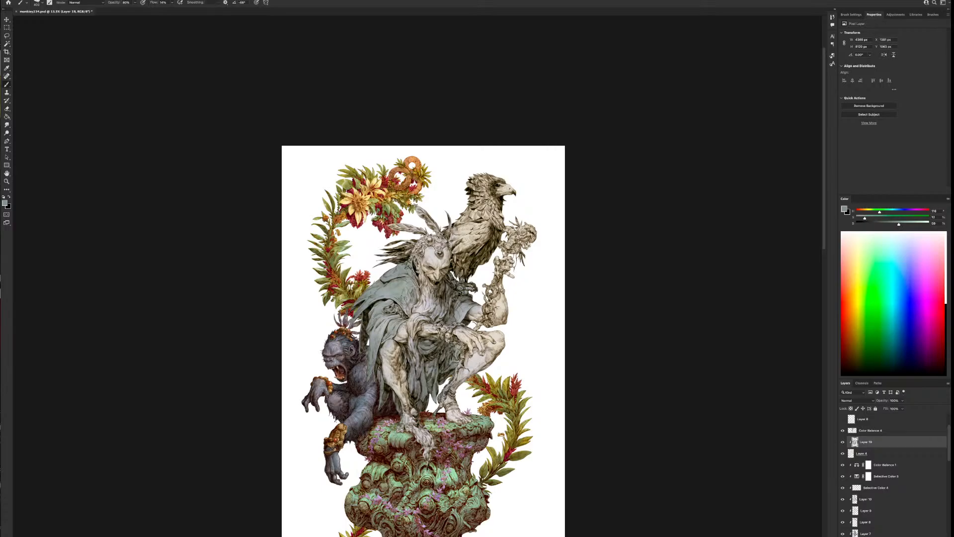
pyautogui.click(873, 211)
pyautogui.moveTo(394, 297); pyautogui.dragTo(407, 282)
pyautogui.moveTo(404, 322); pyautogui.dragTo(400, 330)
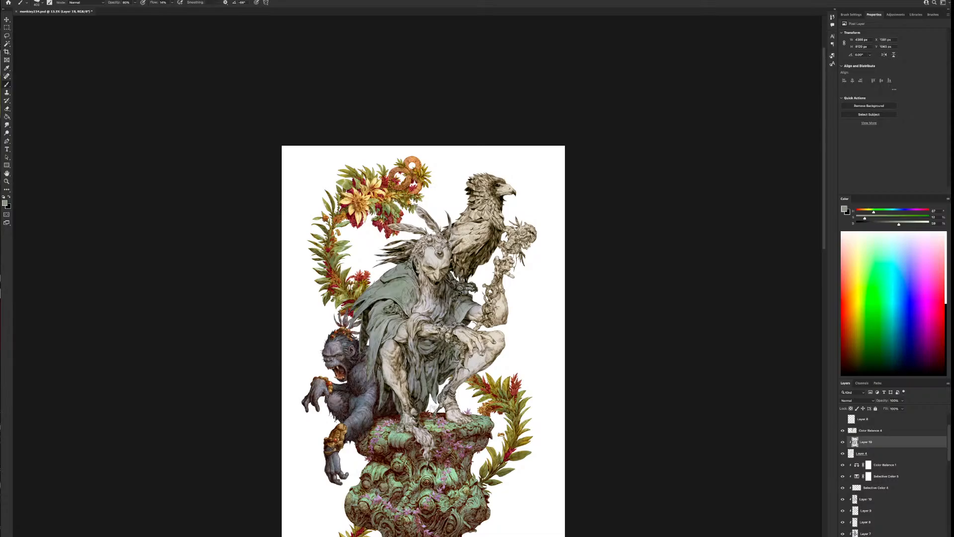
pyautogui.moveTo(346, 362); pyautogui.dragTo(349, 369)
# Shift the paint hue to a warm olive and tint the raised leg, arm, chest and head feathers
pyautogui.click(871, 212)
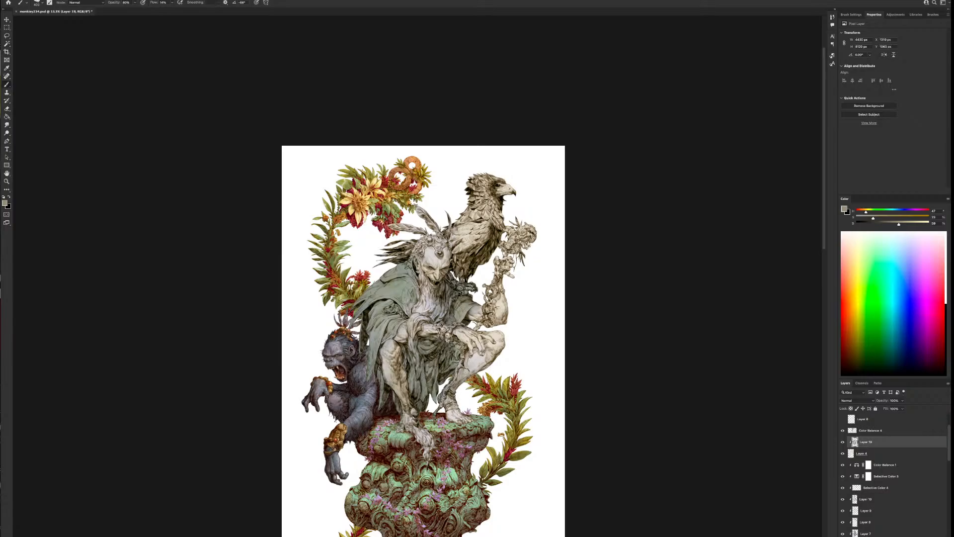
pyautogui.moveTo(466, 418); pyautogui.dragTo(456, 406)
pyautogui.moveTo(472, 369)
pyautogui.mouseDown()
pyautogui.moveTo(478, 354)
pyautogui.moveTo(501, 351)
pyautogui.moveTo(486, 344)
pyautogui.mouseUp()
pyautogui.moveTo(519, 311)
pyautogui.mouseDown()
pyautogui.moveTo(501, 324)
pyautogui.moveTo(503, 270)
pyautogui.mouseUp()
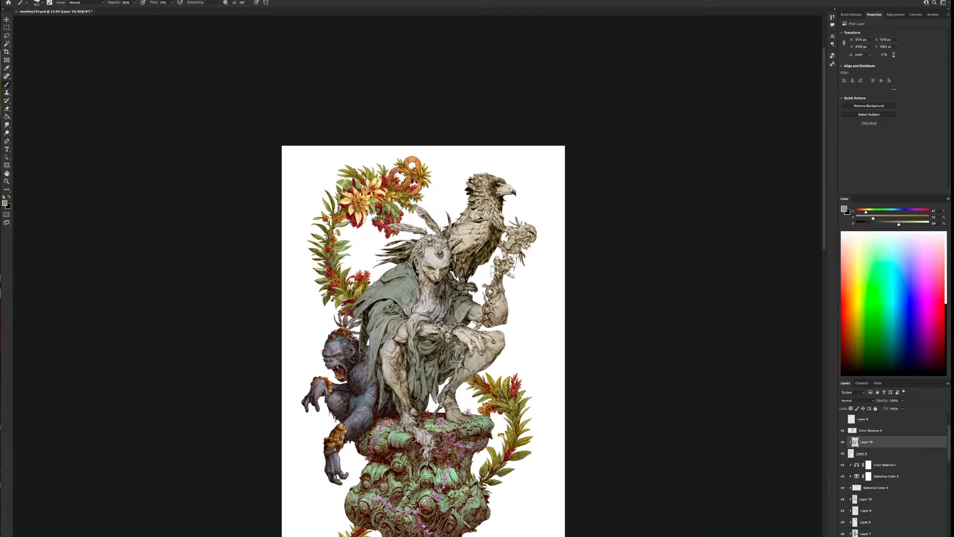
pyautogui.moveTo(477, 343)
pyautogui.mouseDown()
pyautogui.moveTo(430, 328)
pyautogui.moveTo(408, 305)
pyautogui.mouseUp()
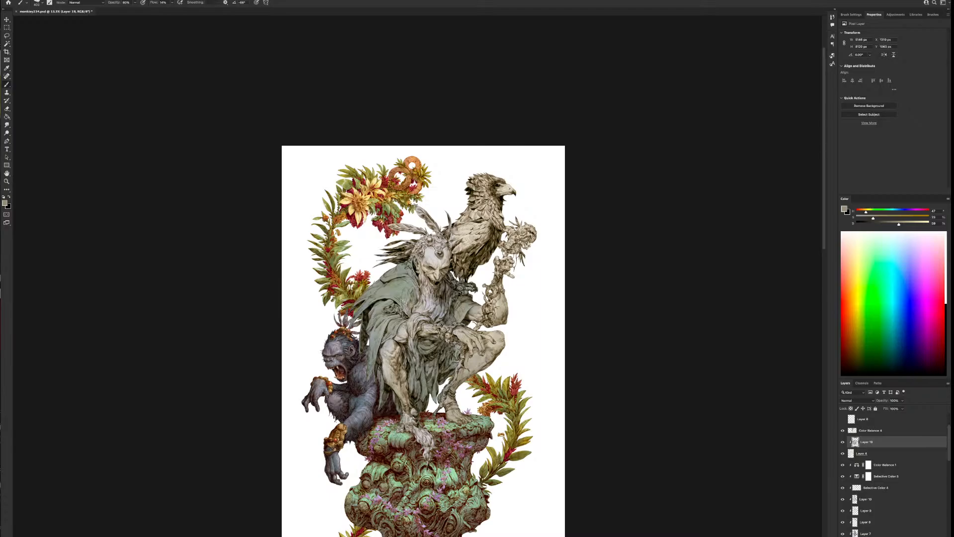
pyautogui.moveTo(424, 268); pyautogui.dragTo(428, 300)
pyautogui.moveTo(423, 246)
pyautogui.mouseDown()
pyautogui.moveTo(443, 237)
pyautogui.moveTo(431, 257)
pyautogui.moveTo(432, 226)
pyautogui.moveTo(393, 227)
pyautogui.mouseUp()
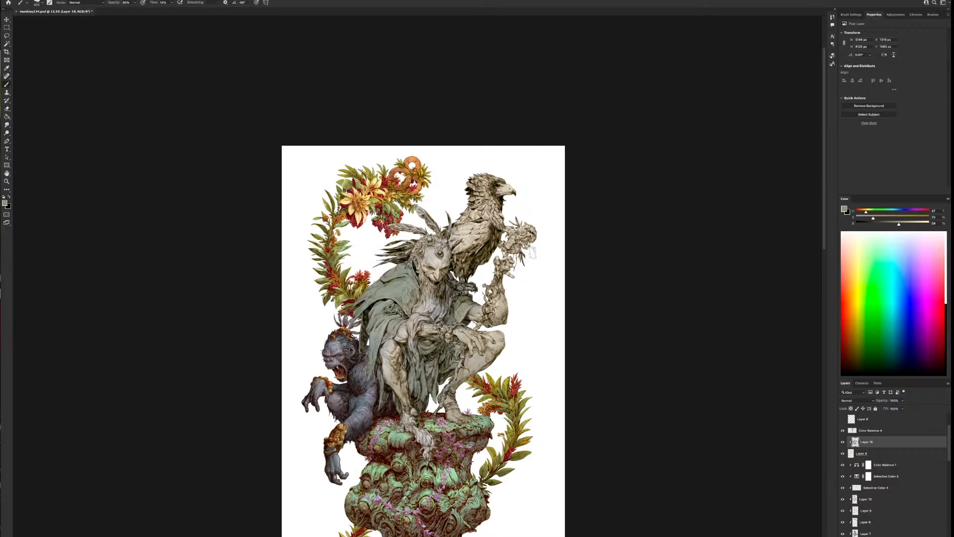
# Carry the warm olive tint over the held flower staff, the raised arm, the lower leg and the foot
pyautogui.moveTo(529, 231)
pyautogui.mouseDown()
pyautogui.moveTo(507, 241)
pyautogui.moveTo(523, 244)
pyautogui.moveTo(496, 291)
pyautogui.mouseUp()
pyautogui.moveTo(541, 263); pyautogui.dragTo(533, 246)
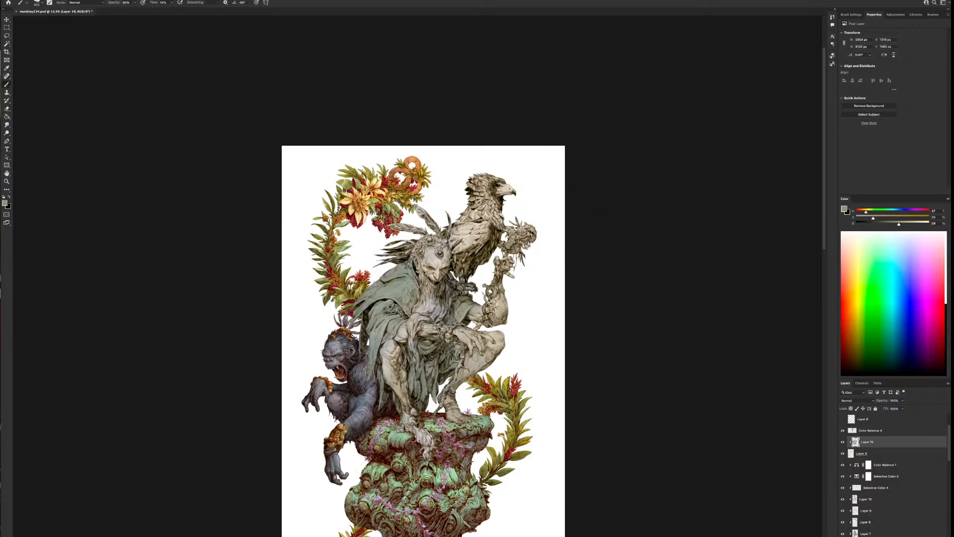
pyautogui.moveTo(475, 356); pyautogui.dragTo(470, 386)
pyautogui.moveTo(429, 453); pyautogui.dragTo(423, 457)
# Mirror the canvas view horizontally and touch up the cloak with a larger brush
pyautogui.click(56, 73)
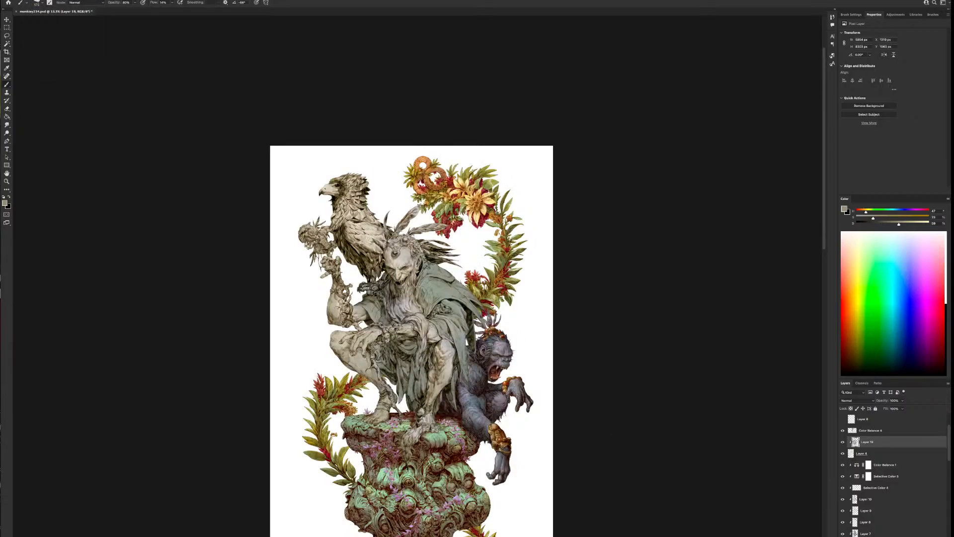
pyautogui.press(']')
pyautogui.keyDown('alt'); pyautogui.click(472, 355); pyautogui.keyUp('alt')
pyautogui.keyDown('super'); pyautogui.click(449, 320); pyautogui.keyUp('super')
pyautogui.press(']')
pyautogui.press(']')
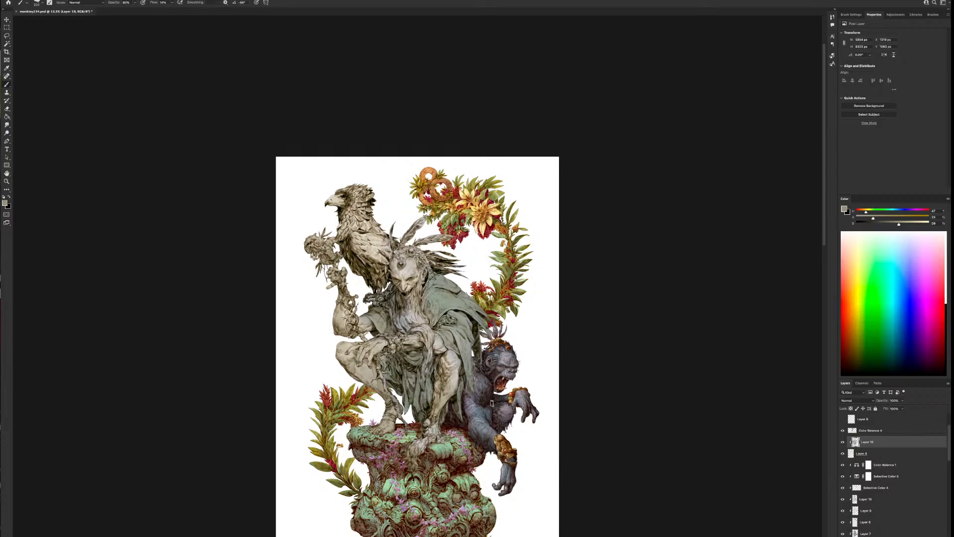
# Mix lighter, greyer greens and dab them with a smaller brush over the cloak's shoulder and sleeve folds
pyautogui.moveTo(904, 225); pyautogui.dragTo(874, 213)
pyautogui.scroll(2, 518, 302)
pyautogui.press('[')
pyautogui.press('[')
pyautogui.press('[')
pyautogui.press('[')
pyautogui.press('[')
pyautogui.press('[')
pyautogui.press('[')
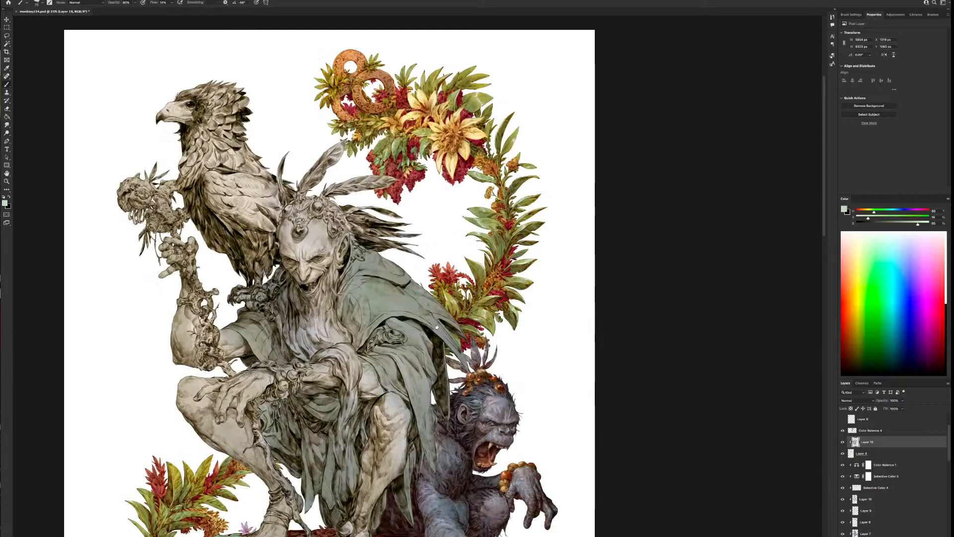
pyautogui.moveTo(438, 323); pyautogui.dragTo(593, 327)
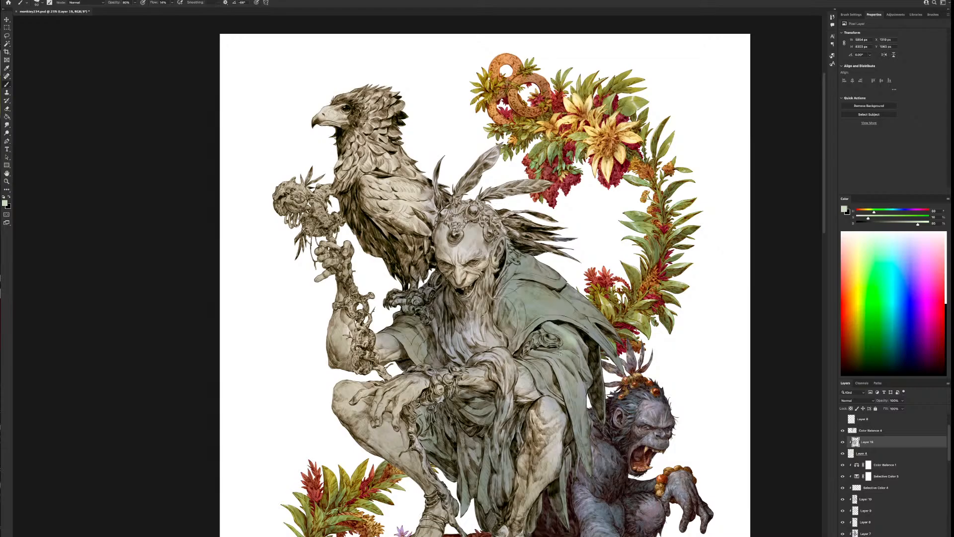
pyautogui.keyDown('alt'); pyautogui.click(605, 339); pyautogui.keyUp('alt')
pyautogui.moveTo(909, 226); pyautogui.dragTo(917, 224)
pyautogui.moveTo(552, 357); pyautogui.dragTo(569, 358)
pyautogui.keyDown('alt'); pyautogui.click(577, 342); pyautogui.keyUp('alt')
pyautogui.keyDown('alt'); pyautogui.click(552, 362); pyautogui.keyUp('alt')
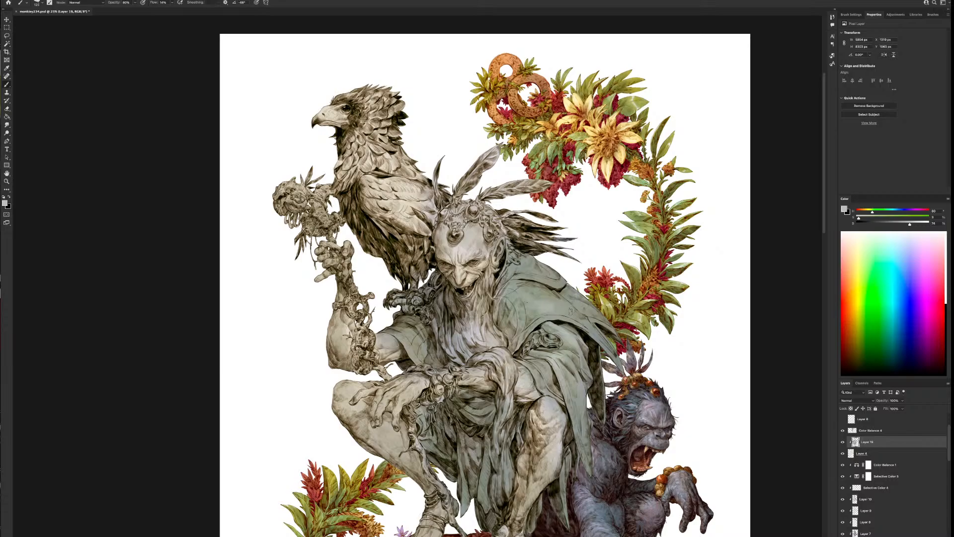
pyautogui.keyDown('alt'); pyautogui.click(571, 308); pyautogui.keyUp('alt')
# Create a new clipped layer for the central figure and place it above the cloak's base-colour layer
pyautogui.scroll(-2, 608, 334)
pyautogui.scroll(-1, 604, 372)
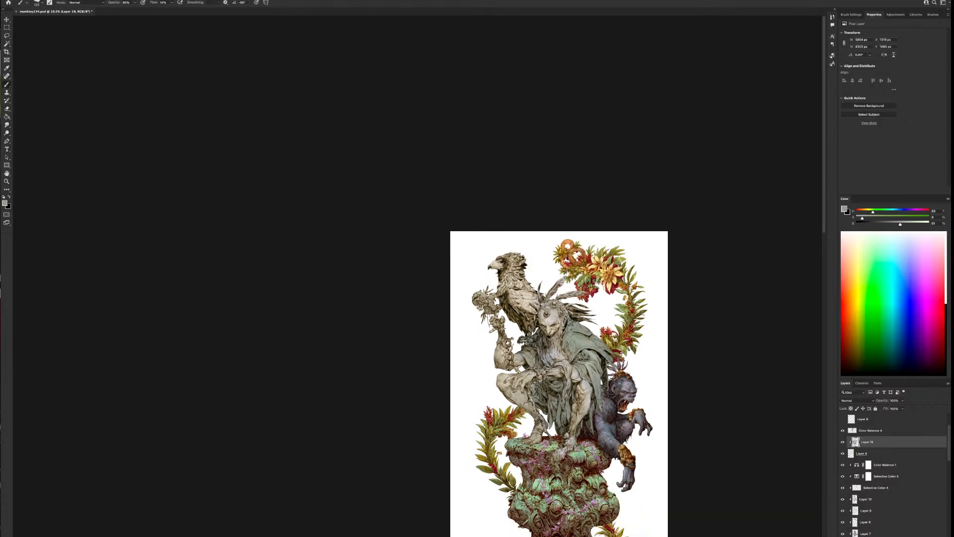
pyautogui.scroll(2, 599, 421)
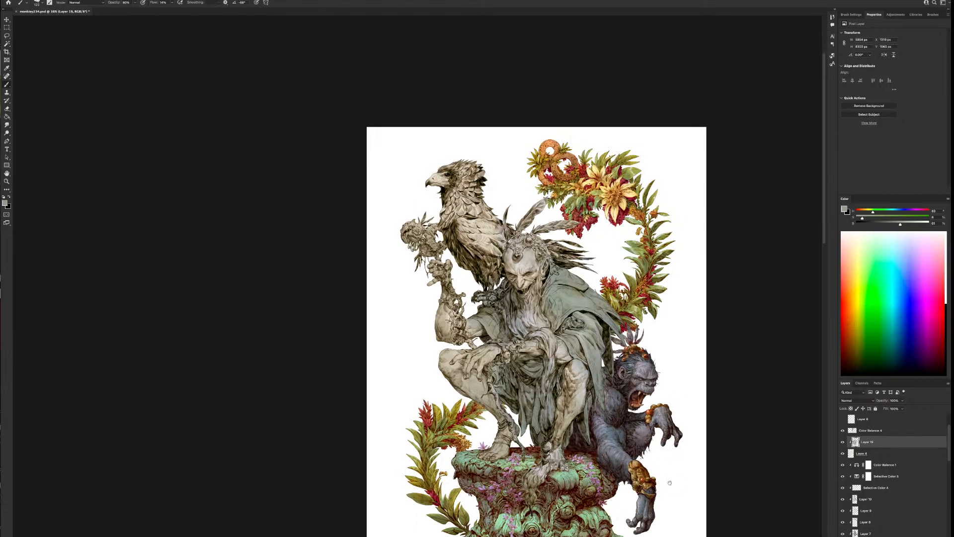
pyautogui.moveTo(669, 482); pyautogui.dragTo(552, 427)
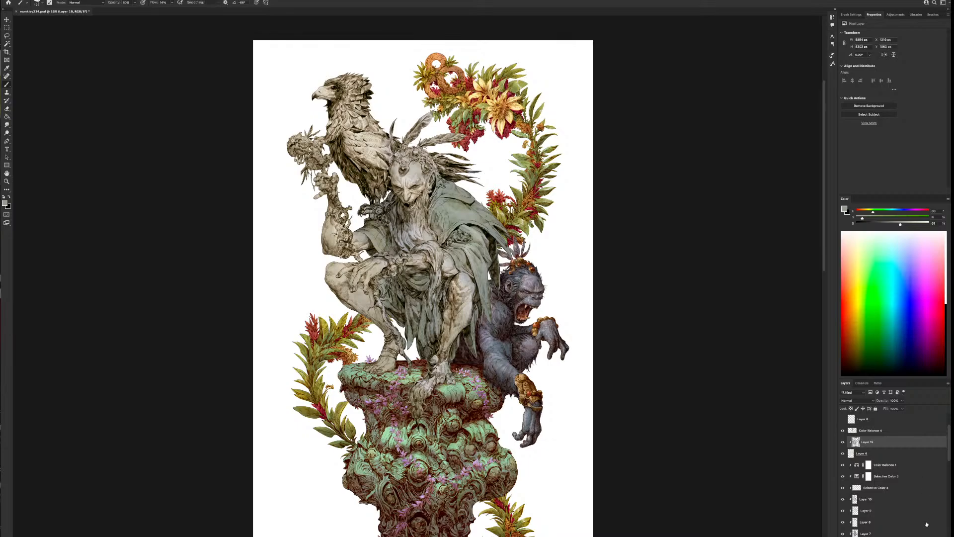
pyautogui.click(876, 453)
pyautogui.press('alt+shift+super+n')
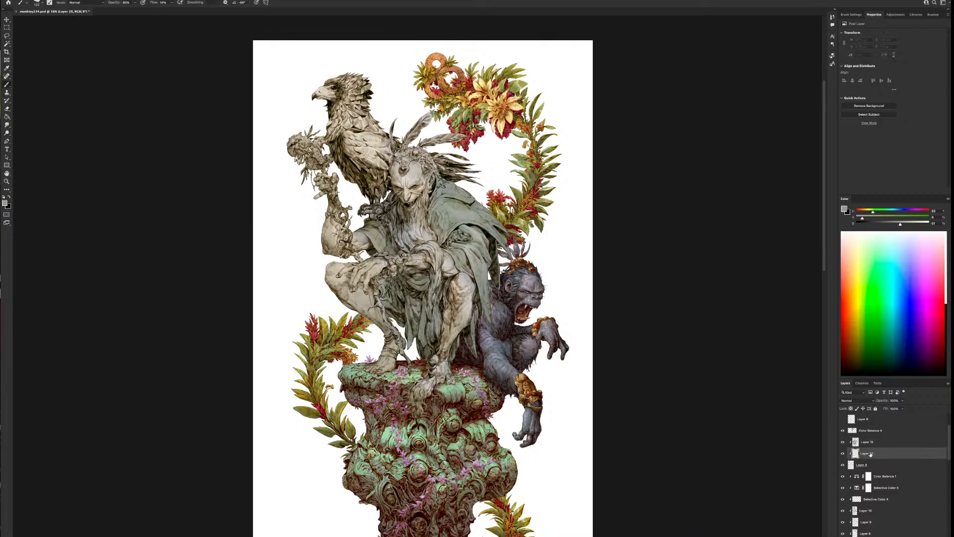
pyautogui.moveTo(870, 454); pyautogui.dragTo(868, 439)
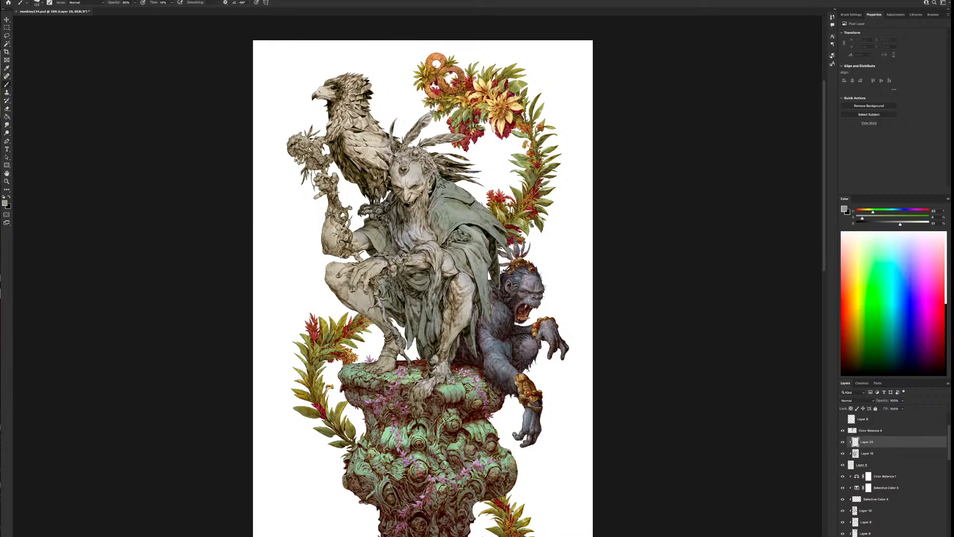
# Sample the figure's base colour, shift its hue towards orange-pink, and paint the flesh tone on the hand over the knee
pyautogui.keyDown('alt'); pyautogui.click(359, 275); pyautogui.keyUp('alt')
pyautogui.moveTo(865, 213); pyautogui.dragTo(862, 213)
pyautogui.press(']')
pyautogui.press(']')
pyautogui.press(']')
pyautogui.moveTo(401, 188)
pyautogui.mouseDown()
pyautogui.moveTo(408, 210)
pyautogui.moveTo(414, 200)
pyautogui.mouseUp()
pyautogui.press('[')
pyautogui.press('[')
pyautogui.press(']')
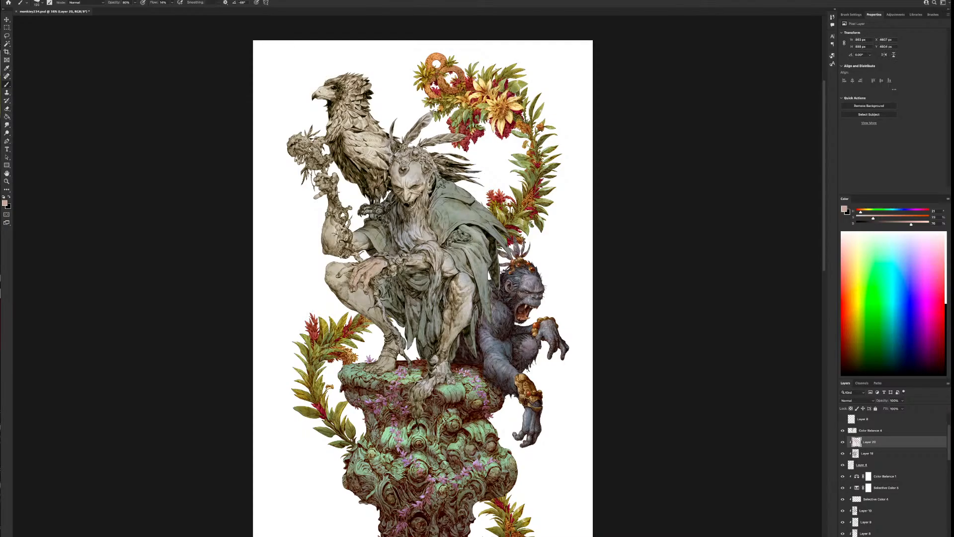
# Paint the flesh tone over the bent knee and the other leg, adjusting the brush size to fit
pyautogui.moveTo(335, 277); pyautogui.dragTo(339, 272)
pyautogui.moveTo(337, 274)
pyautogui.mouseDown()
pyautogui.moveTo(327, 276)
pyautogui.moveTo(448, 257)
pyautogui.moveTo(453, 286)
pyautogui.moveTo(467, 280)
pyautogui.moveTo(440, 363)
pyautogui.moveTo(444, 387)
pyautogui.mouseUp()
pyautogui.press('[')
pyautogui.press('[')
pyautogui.press('[')
pyautogui.press('[')
pyautogui.press('[')
pyautogui.press(']')
pyautogui.press(']')
pyautogui.press(']')
pyautogui.press(']')
pyautogui.press('[')
pyautogui.press('[')
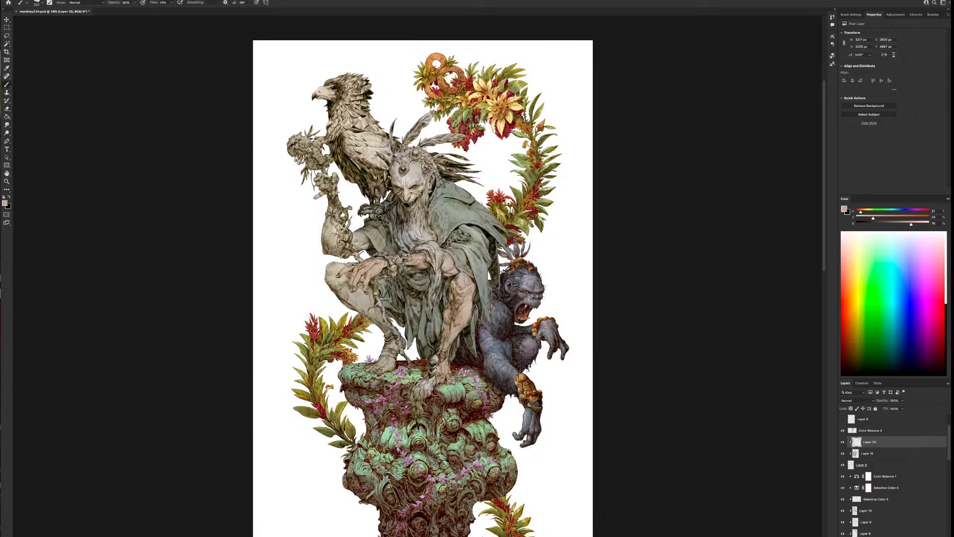
# Extend the flesh tone over the rest of both legs and the feet, varying the brush size
pyautogui.press('[')
pyautogui.press('[')
pyautogui.press('[')
pyautogui.press('[')
pyautogui.moveTo(342, 263)
pyautogui.mouseDown()
pyautogui.moveTo(493, 327)
pyautogui.moveTo(487, 337)
pyautogui.moveTo(503, 365)
pyautogui.moveTo(508, 350)
pyautogui.moveTo(507, 366)
pyautogui.moveTo(521, 361)
pyautogui.moveTo(516, 370)
pyautogui.mouseUp()
pyautogui.press(']')
pyautogui.press(']')
pyautogui.press(']')
pyautogui.press(']')
pyautogui.press(']')
pyautogui.press(']')
pyautogui.press(']')
pyautogui.press(']')
pyautogui.press('[')
pyautogui.press('[')
pyautogui.press('[')
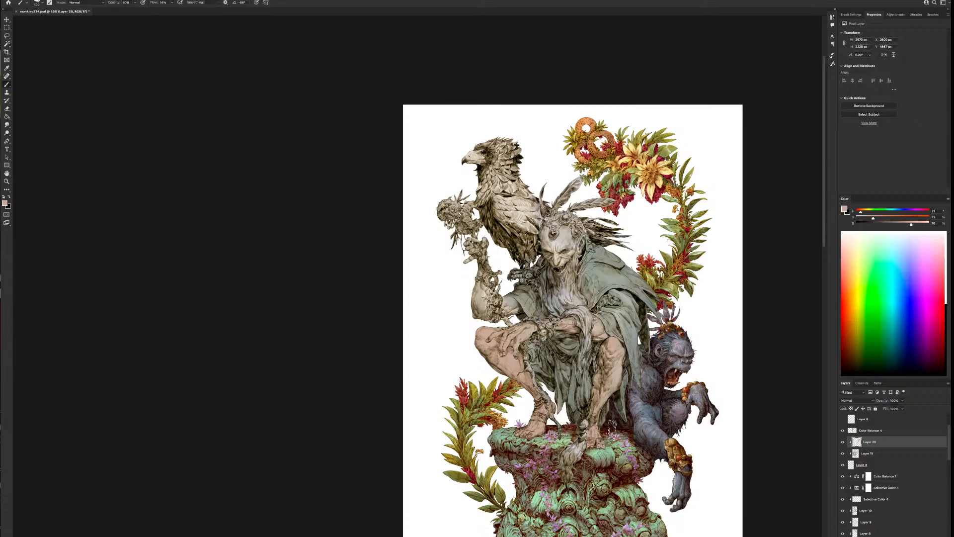
# Paint the flesh tone over the raised arm and its hand with a smaller brush
pyautogui.press('[')
pyautogui.press('[')
pyautogui.press('[')
pyautogui.moveTo(512, 306)
pyautogui.mouseDown()
pyautogui.moveTo(489, 302)
pyautogui.moveTo(480, 287)
pyautogui.mouseUp()
pyautogui.moveTo(489, 247); pyautogui.dragTo(464, 253)
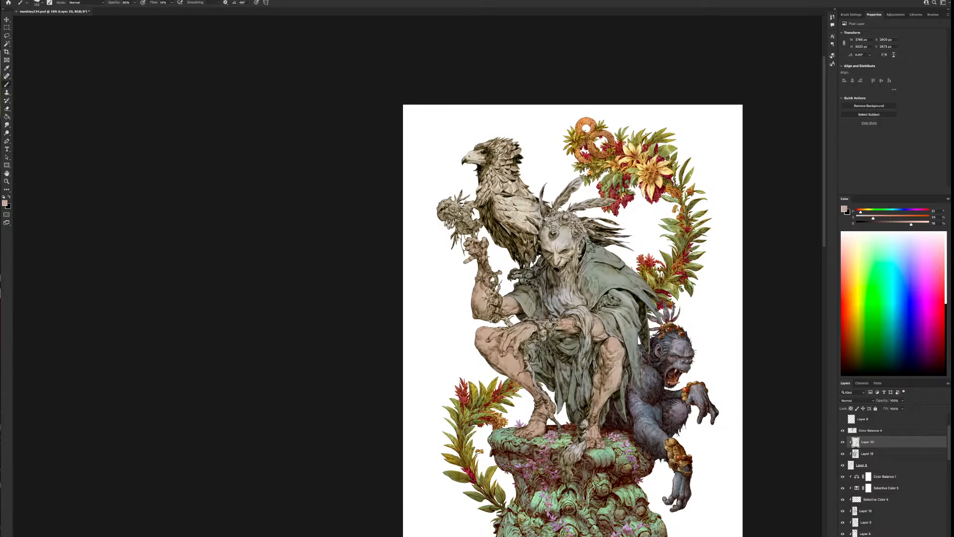
# Enlarge the brush and paint the flesh tone over the figure's face and forehead
pyautogui.press(']')
pyautogui.press(']')
pyautogui.press(']')
pyautogui.moveTo(562, 258)
pyautogui.mouseDown()
pyautogui.moveTo(567, 231)
pyautogui.moveTo(549, 242)
pyautogui.moveTo(547, 232)
pyautogui.mouseUp()
pyautogui.press('[')
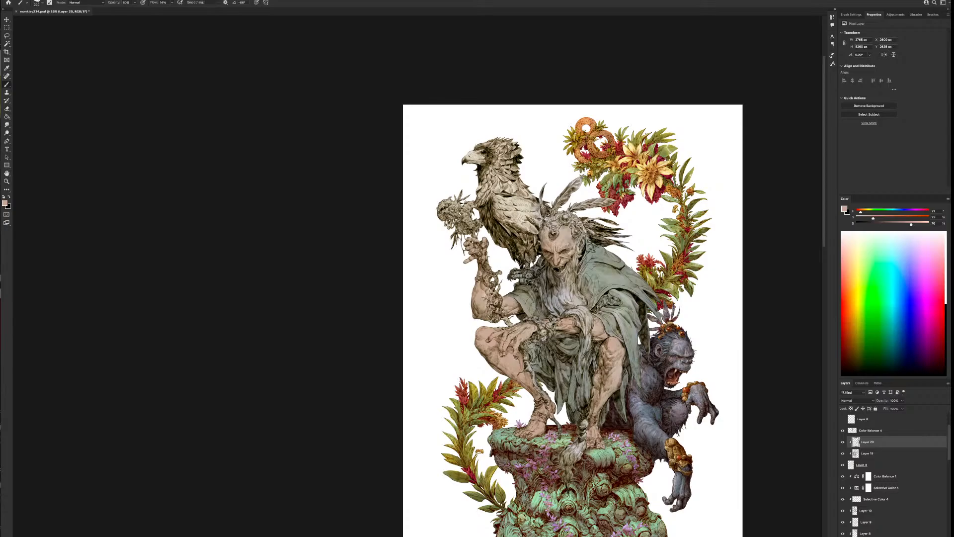
pyautogui.press(']')
# Flip the canvas view horizontally to check the illustration mirrored
pyautogui.click(74, 1)
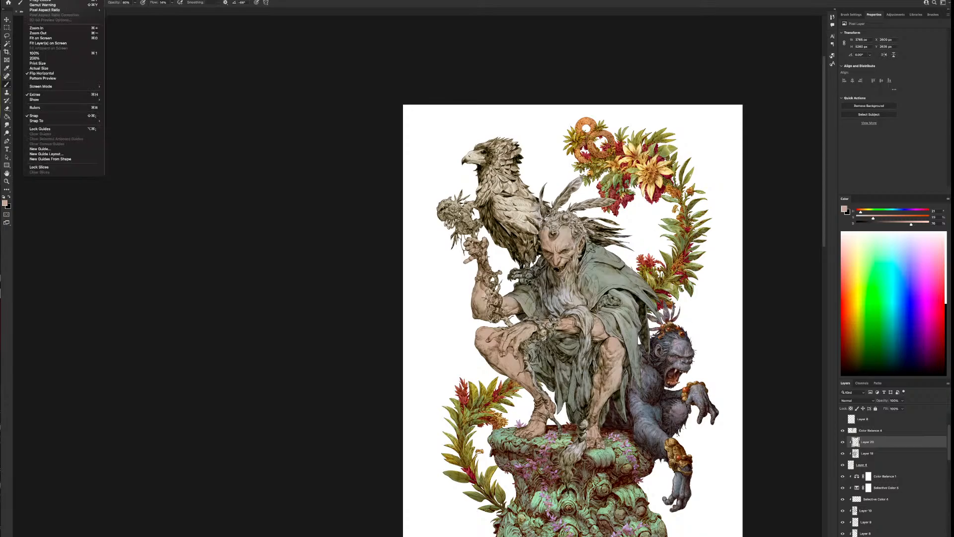
pyautogui.click(55, 74)
pyautogui.moveTo(360, 370); pyautogui.dragTo(544, 360)
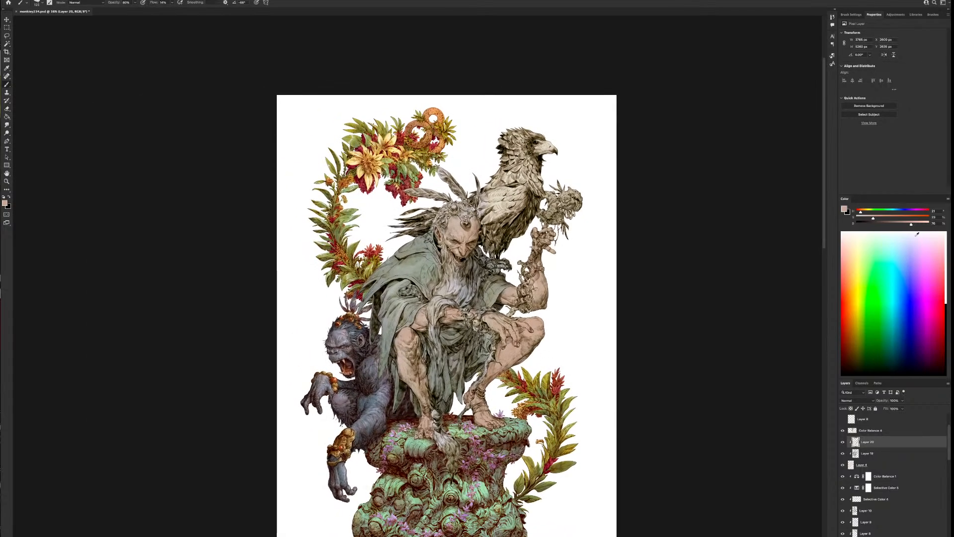
# Mix a lighter, yellower skin tone and paint it over the figure's face and forehead, varying the brush size
pyautogui.moveTo(911, 224); pyautogui.dragTo(918, 224)
pyautogui.click(863, 212)
pyautogui.moveTo(864, 213); pyautogui.dragTo(864, 213)
pyautogui.click(878, 219)
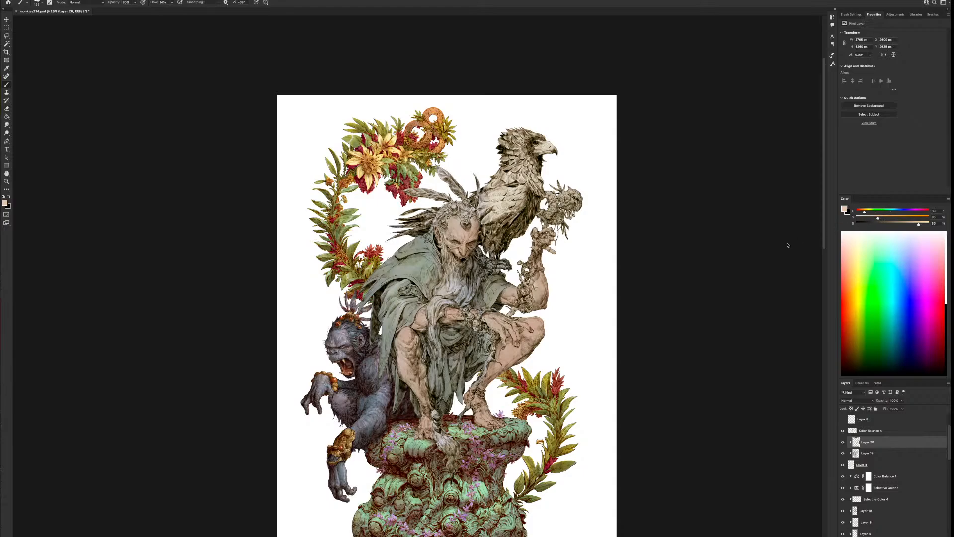
pyautogui.press(']')
pyautogui.press(']')
pyautogui.press(']')
pyautogui.moveTo(456, 225); pyautogui.dragTo(469, 235)
pyautogui.press(']')
pyautogui.press(']')
pyautogui.press(']')
pyautogui.press('[')
pyautogui.press('[')
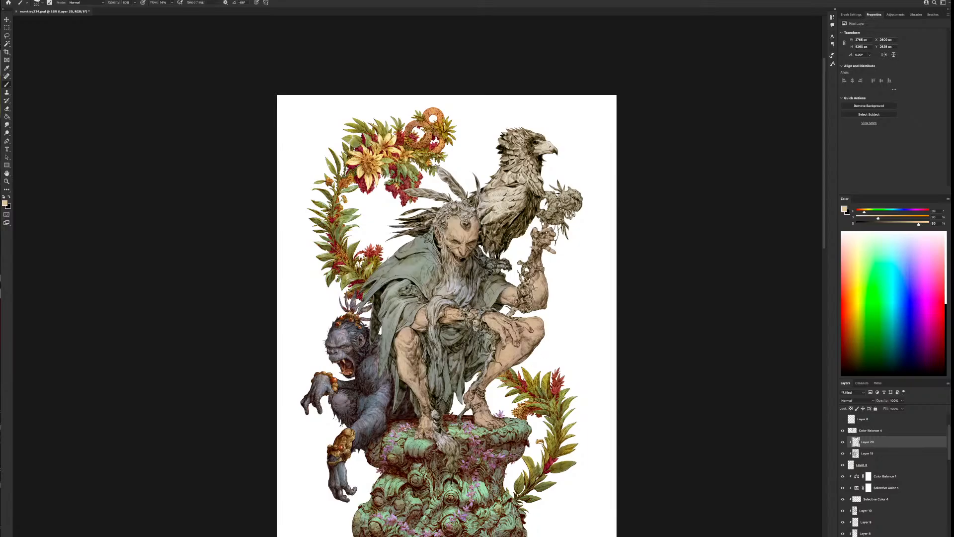
# Mix a reddish skin tone and paint it over the figure's bent knee, nose and raised arm's elbow, adjusting the brush size
pyautogui.moveTo(864, 212); pyautogui.dragTo(910, 225)
pyautogui.press('[')
pyautogui.press('[')
pyautogui.press('[')
pyautogui.press('[')
pyautogui.press('[')
pyautogui.press(']')
pyautogui.press(']')
pyautogui.press(']')
pyautogui.press(']')
pyautogui.press(']')
pyautogui.moveTo(538, 321)
pyautogui.mouseDown()
pyautogui.moveTo(541, 298)
pyautogui.moveTo(507, 297)
pyautogui.mouseUp()
pyautogui.press(']')
pyautogui.press(']')
pyautogui.press('[')
pyautogui.press('[')
pyautogui.press('[')
pyautogui.press('[')
pyautogui.press('[')
pyautogui.press('[')
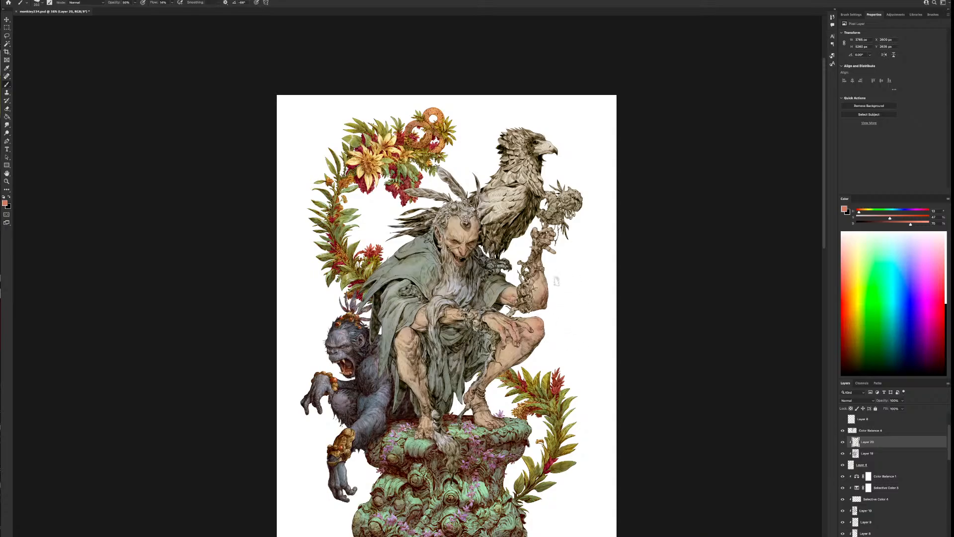
pyautogui.press('[')
pyautogui.press('[')
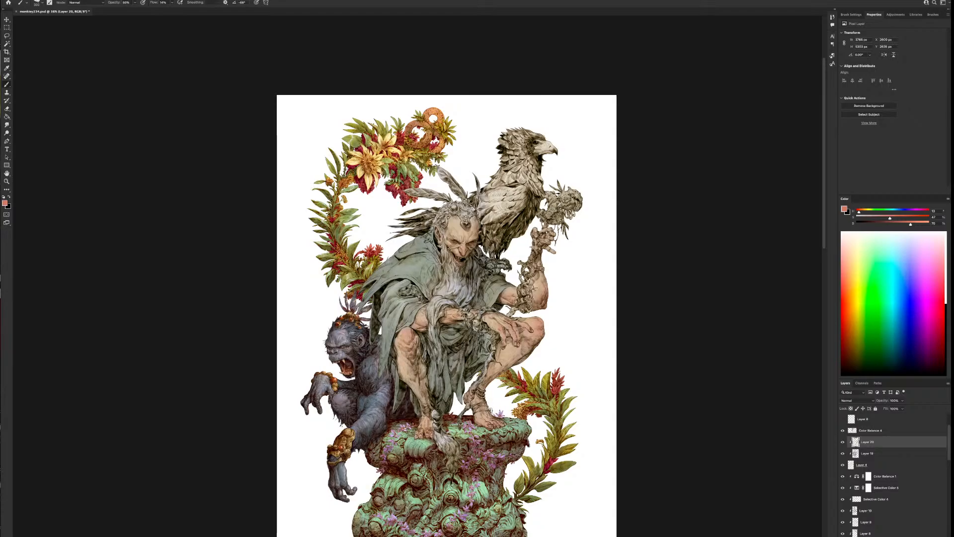
# Examine the reddened skin on the figure's face, arms and knees from a distance and close up
pyautogui.scroll(-1, 553, 371)
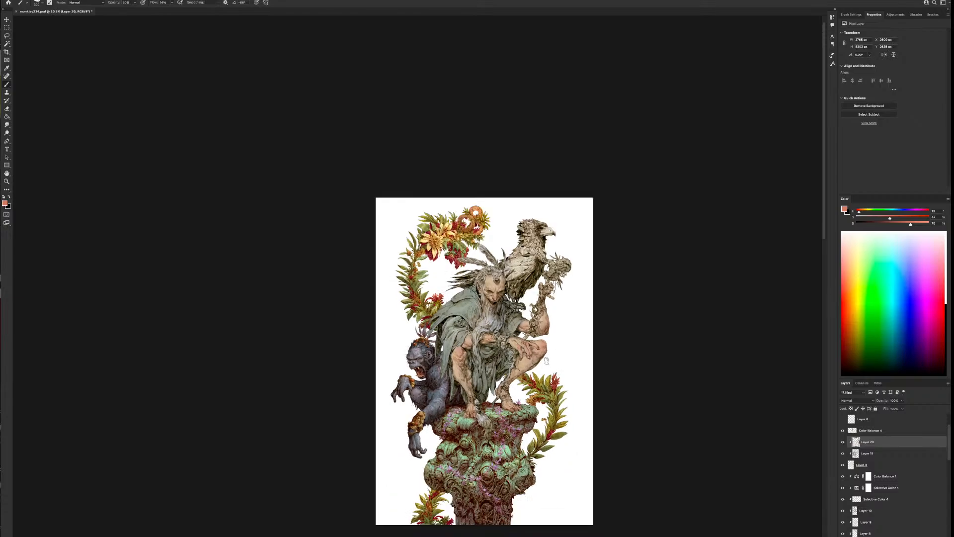
pyautogui.scroll(1, 523, 281)
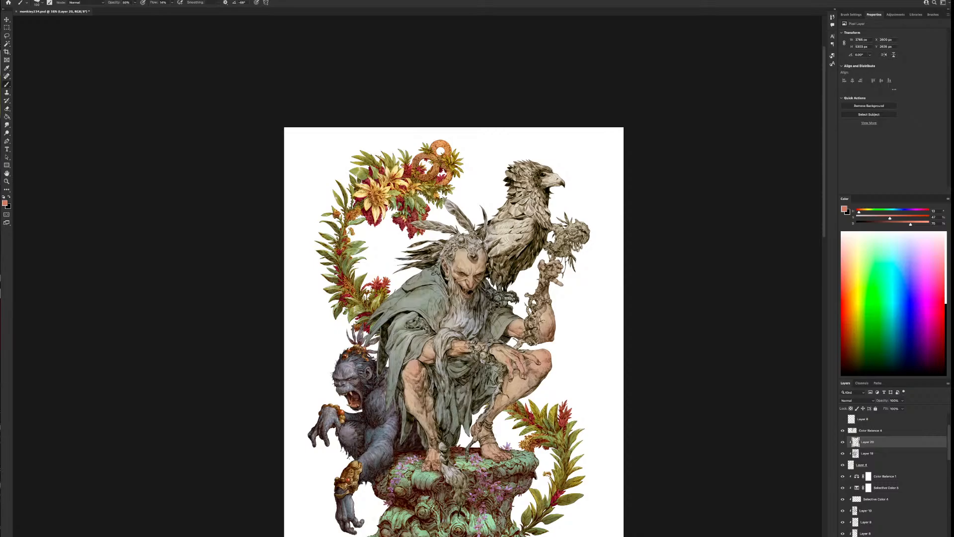
pyautogui.scroll(-2, 657, 345)
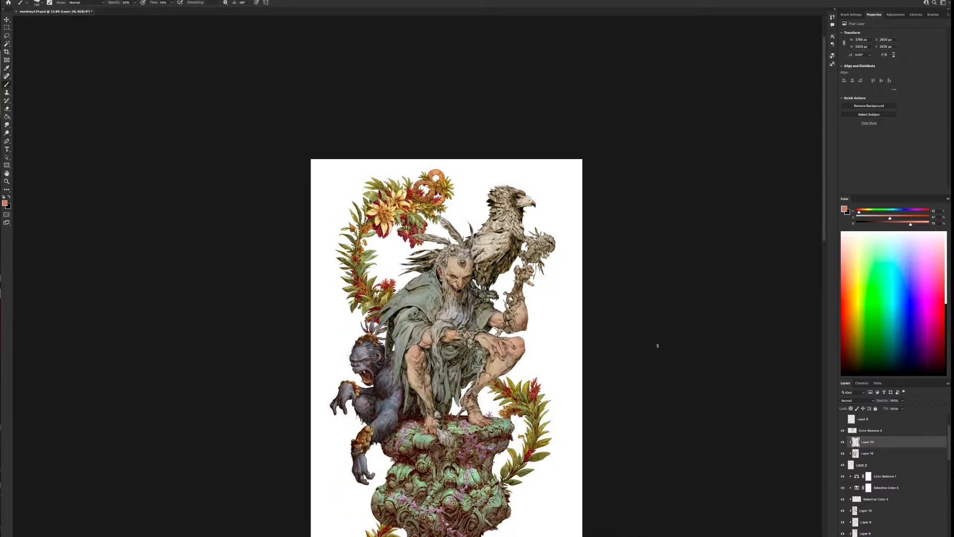
pyautogui.scroll(-1, 656, 345)
pyautogui.scroll(3, 656, 345)
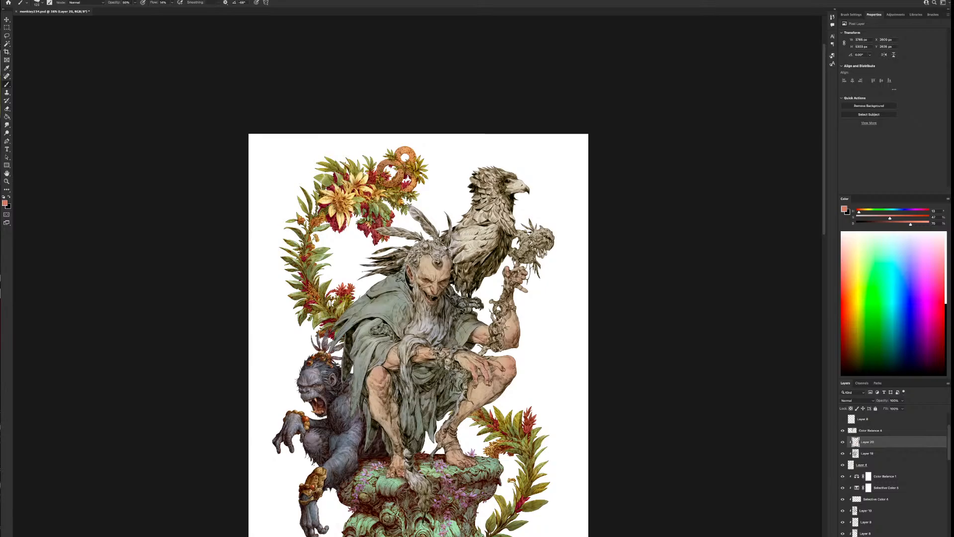
pyautogui.press(']')
pyautogui.press(']')
pyautogui.moveTo(469, 449); pyautogui.dragTo(582, 419)
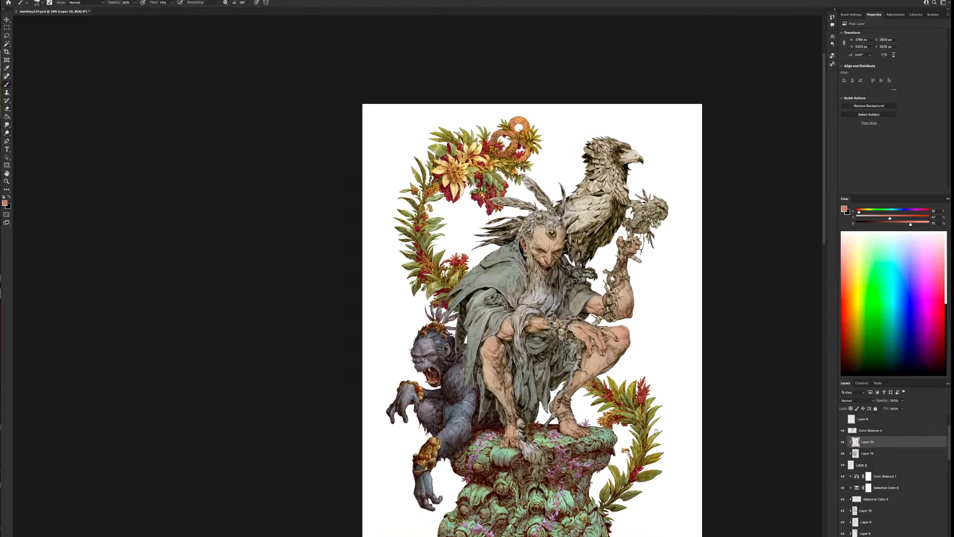
pyautogui.scroll(-1, 657, 436)
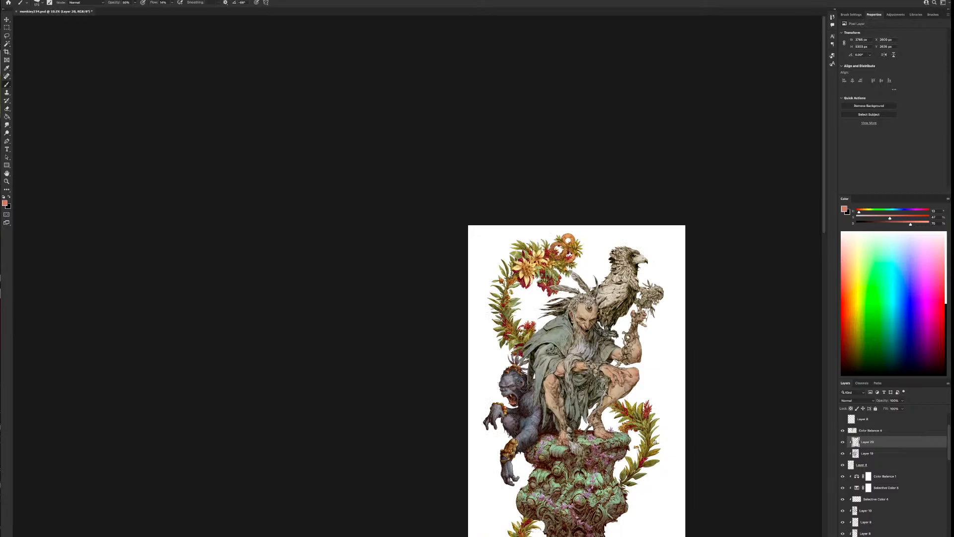
pyautogui.scroll(2, 655, 441)
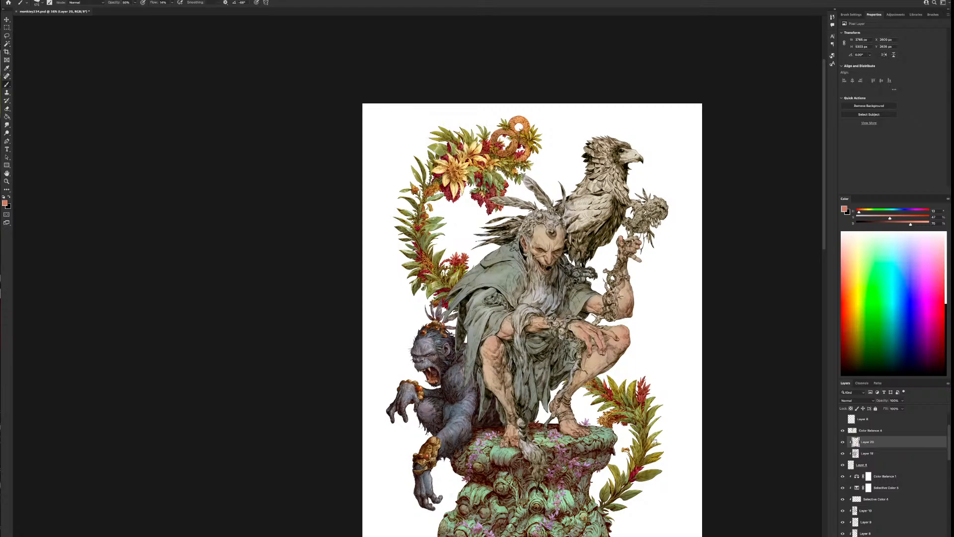
pyautogui.scroll(3, 590, 261)
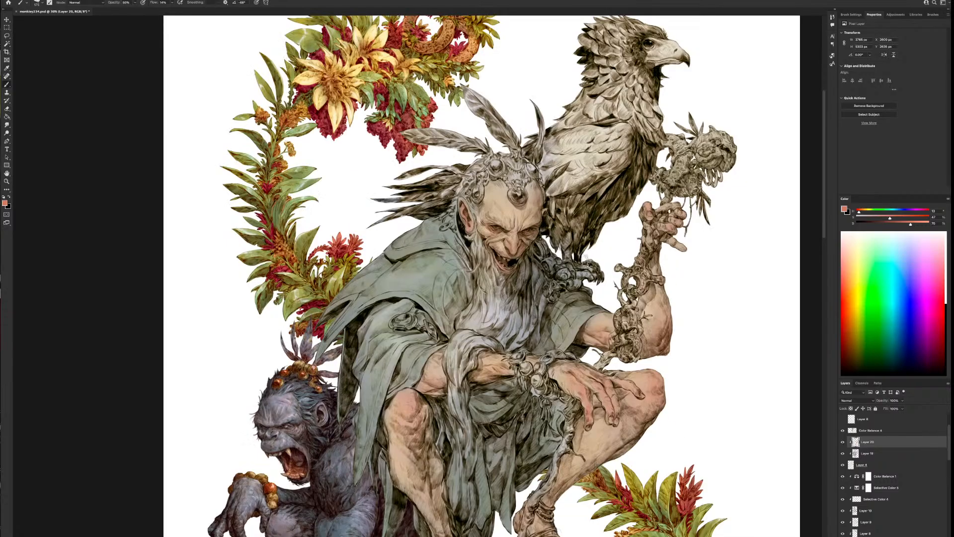
# Mix a near-white tone for small highlights on the figure's face, and pick up the forehead's skin tone
pyautogui.keyDown('alt'); pyautogui.click(508, 203); pyautogui.keyUp('alt')
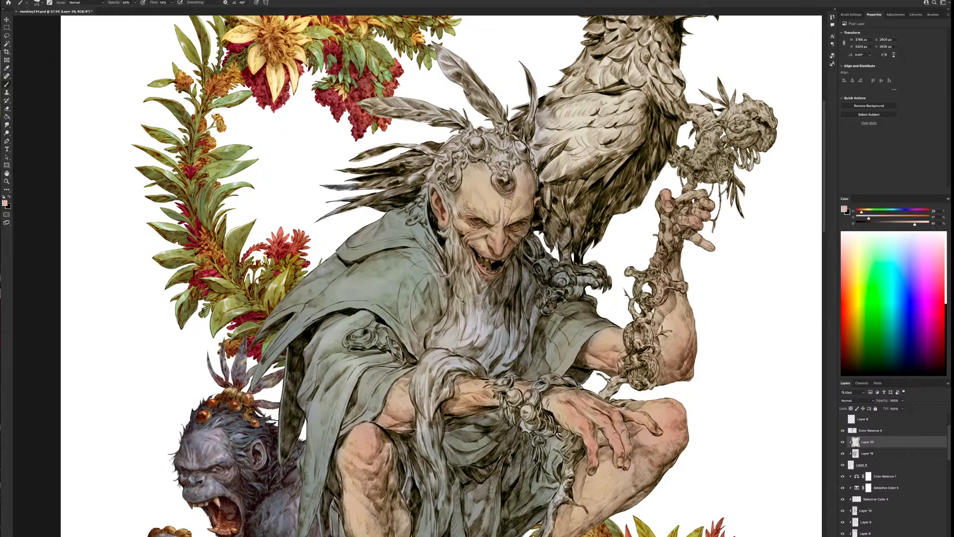
pyautogui.moveTo(915, 224); pyautogui.dragTo(862, 217)
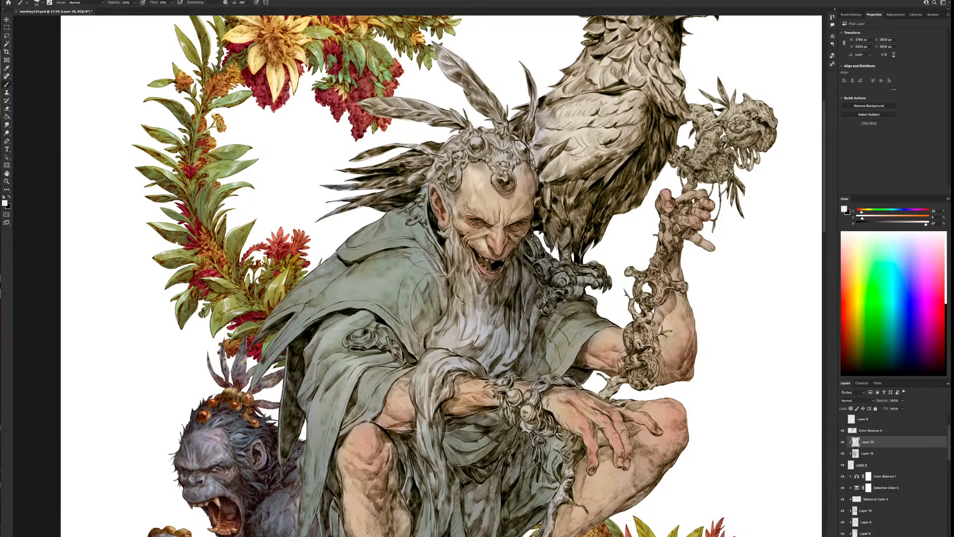
pyautogui.keyDown('alt'); pyautogui.click(485, 189); pyautogui.keyUp('alt')
pyautogui.scroll(-4, 503, 147)
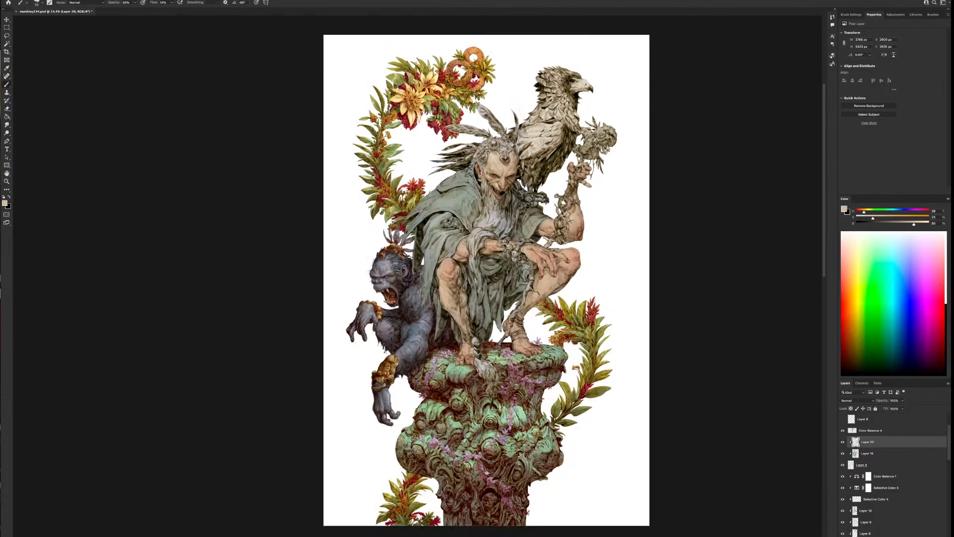
pyautogui.scroll(4, 497, 159)
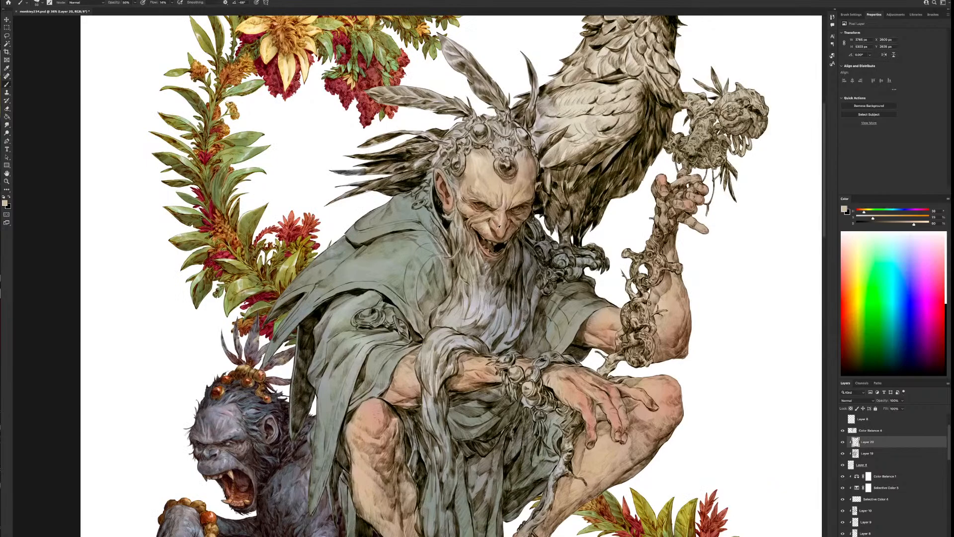
# Sample the reddish tone from the nose and paint it lightly over the forehead and the side of the head
pyautogui.keyDown('alt'); pyautogui.click(499, 225); pyautogui.keyUp('alt')
pyautogui.moveTo(492, 172); pyautogui.dragTo(487, 197)
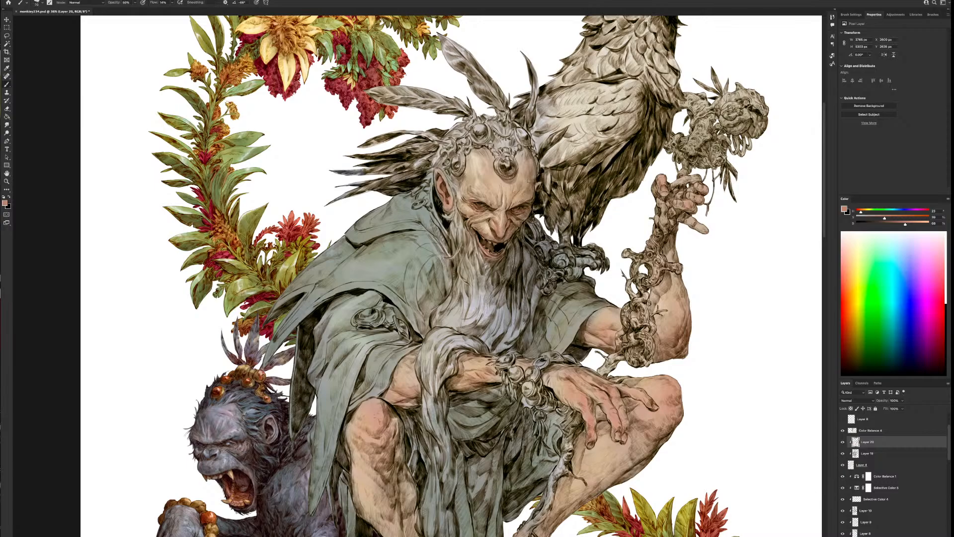
pyautogui.moveTo(532, 187)
pyautogui.mouseDown()
pyautogui.moveTo(519, 155)
pyautogui.moveTo(525, 162)
pyautogui.mouseUp()
pyautogui.scroll(-9, 484, 305)
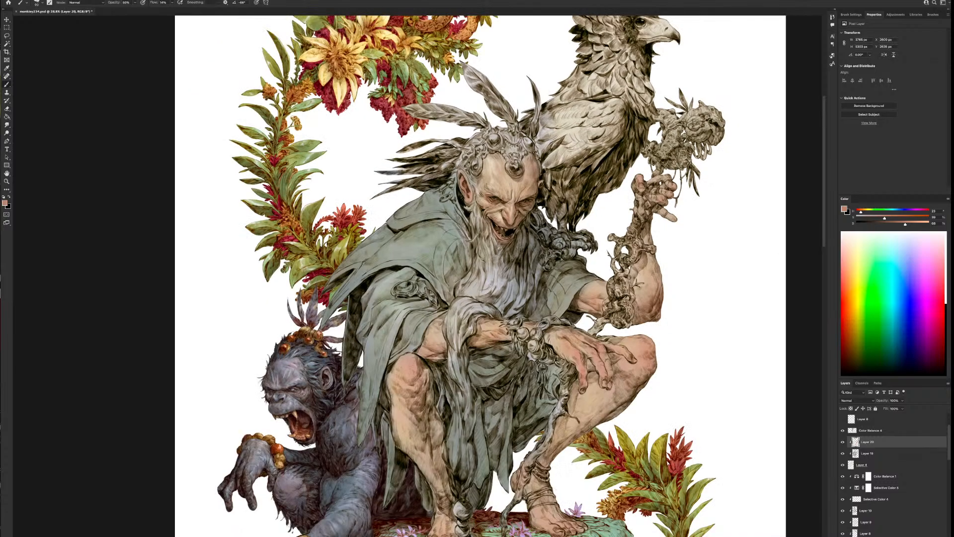
pyautogui.scroll(5, 482, 248)
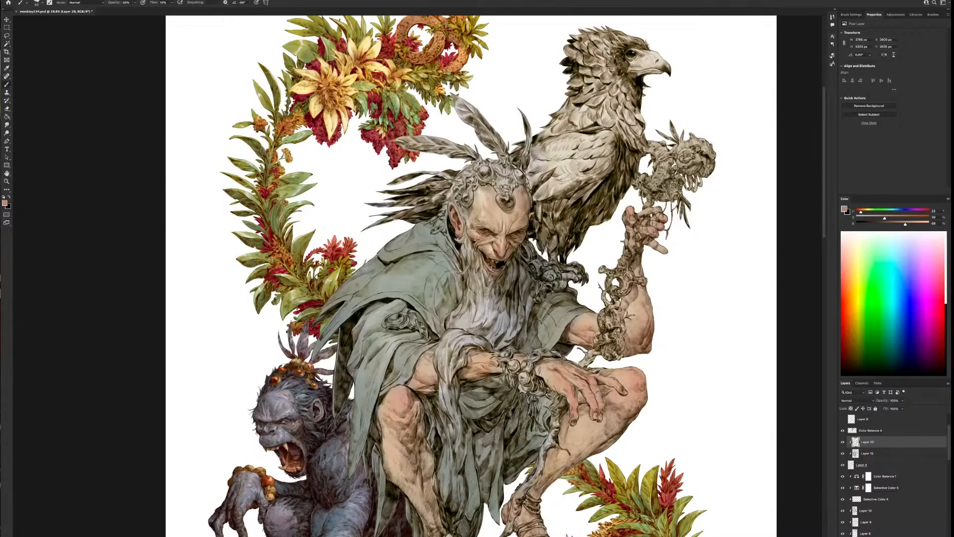
# Resize the brush and paint the reddish tone onto the raised hand
pyautogui.press(']')
pyautogui.press(']')
pyautogui.press(']')
pyautogui.press(']')
pyautogui.press(']')
pyautogui.press('[')
pyautogui.moveTo(631, 212); pyautogui.dragTo(630, 221)
pyautogui.moveTo(602, 463); pyautogui.dragTo(646, 311)
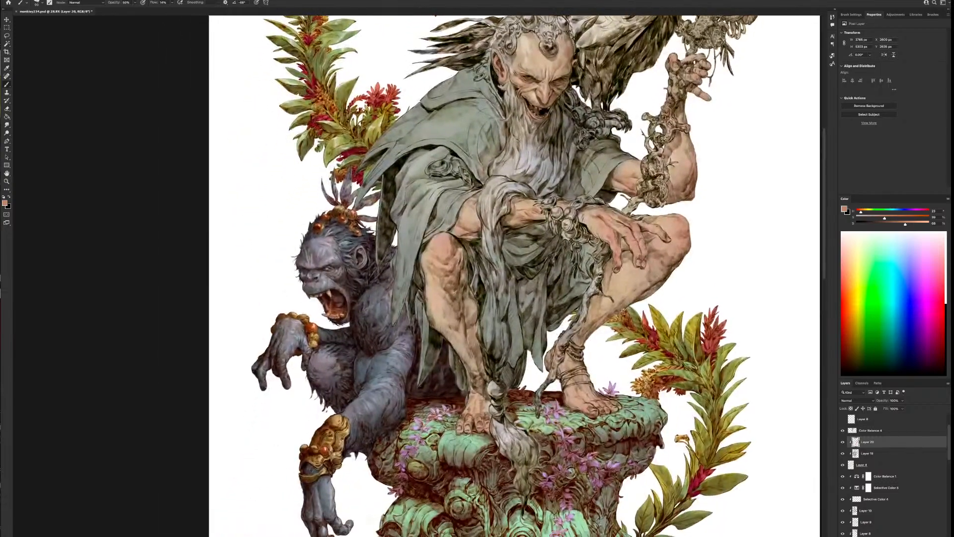
# Tint the lower legs and feet with the reddish tone, varying the brush size
pyautogui.press(']')
pyautogui.press(']')
pyautogui.press(']')
pyautogui.press(']')
pyautogui.press(']')
pyautogui.scroll(-3, 544, 481)
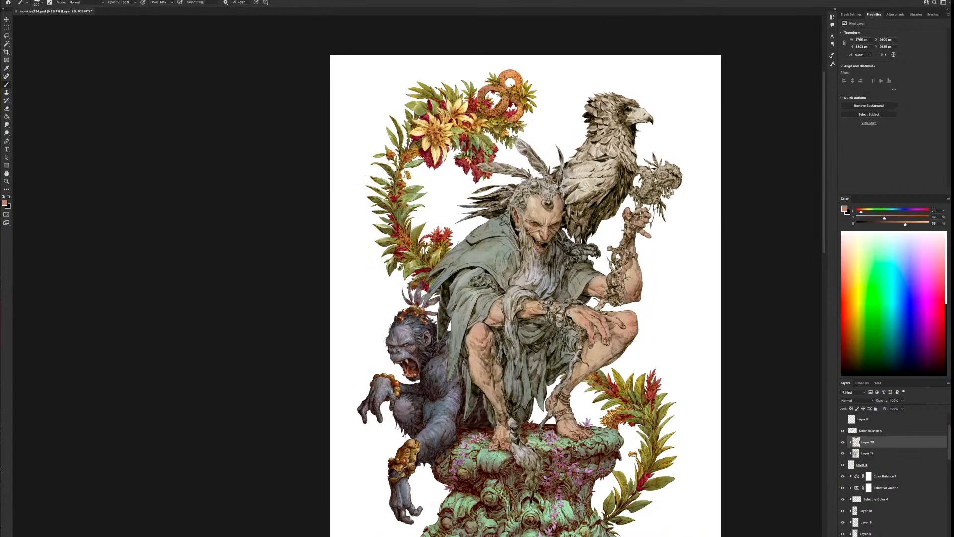
pyautogui.press('[')
pyautogui.press('[')
pyautogui.press(']')
pyautogui.press(']')
pyautogui.press(']')
pyautogui.scroll(-1, 594, 377)
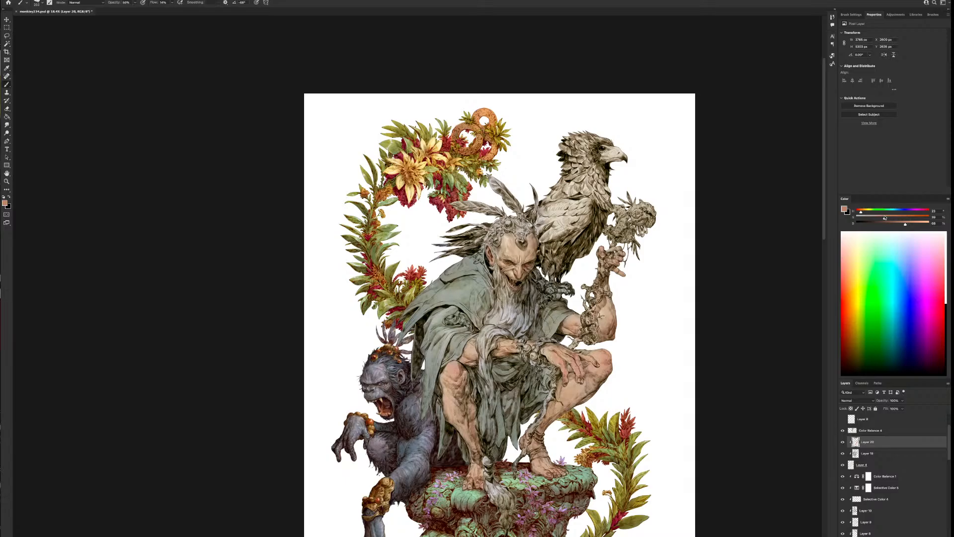
# Mix a darker reddish brown and shade the side of the face, the resting hand and the legs, adjusting the brush size
pyautogui.moveTo(904, 224); pyautogui.dragTo(892, 218)
pyautogui.moveTo(528, 274); pyautogui.dragTo(530, 268)
pyautogui.press(']')
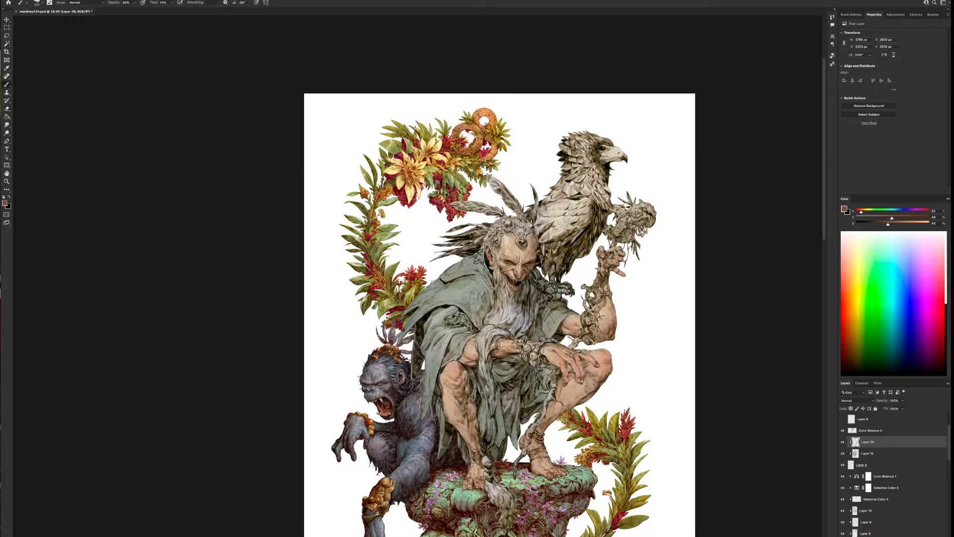
pyautogui.press(']')
pyautogui.press(']')
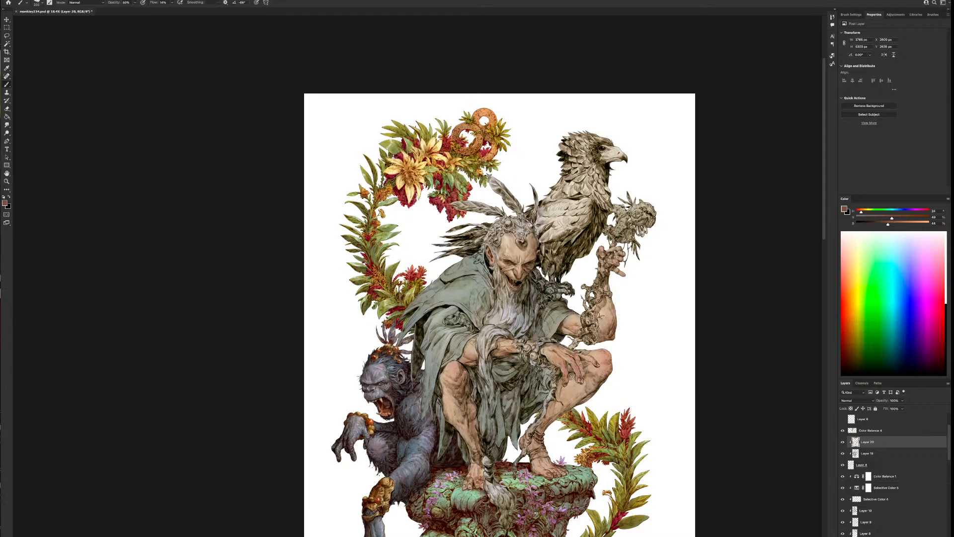
pyautogui.press('[')
pyautogui.moveTo(560, 376); pyautogui.dragTo(549, 426)
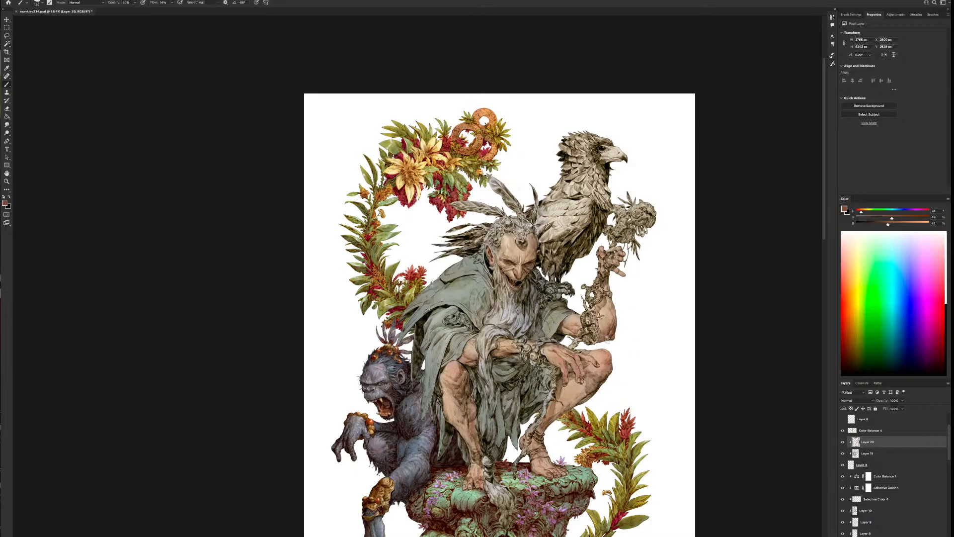
pyautogui.press('[')
pyautogui.press('[')
pyautogui.press('[')
pyautogui.press('[')
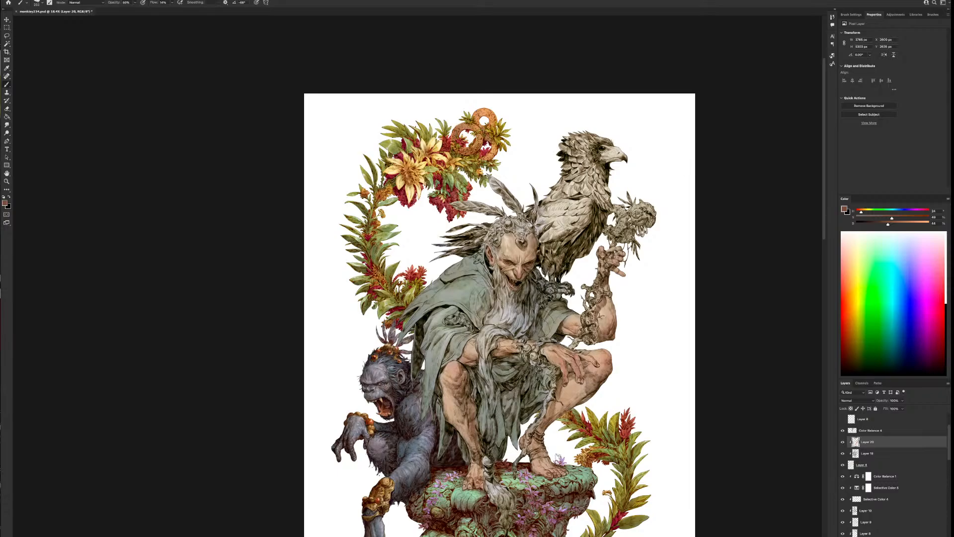
# Examine the shaded skin of the figure's face, arms and legs at several zoom levels
pyautogui.scroll(-2, 585, 447)
pyautogui.scroll(-1, 585, 452)
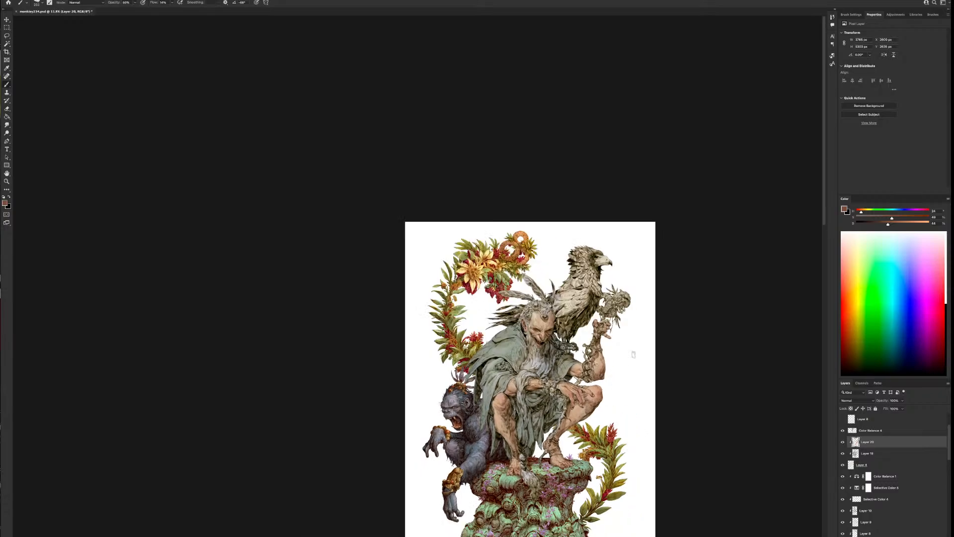
pyautogui.scroll(2, 631, 456)
pyautogui.moveTo(631, 455); pyautogui.dragTo(486, 373)
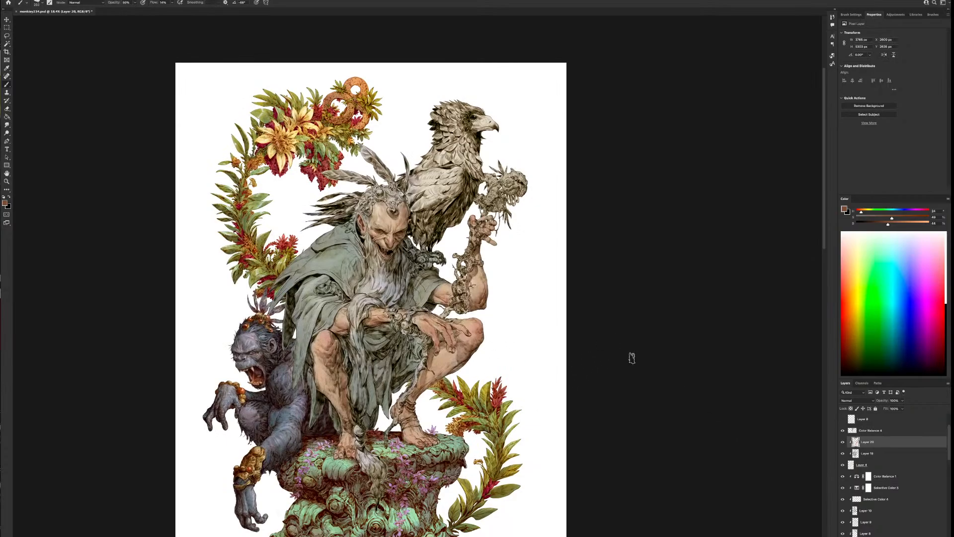
pyautogui.moveTo(468, 366); pyautogui.dragTo(512, 302)
pyautogui.scroll(2, 507, 292)
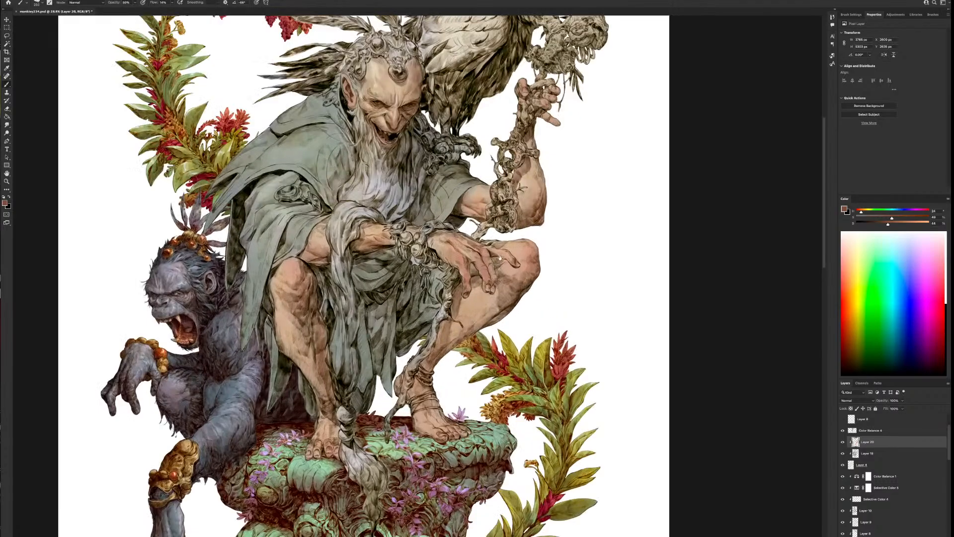
pyautogui.moveTo(500, 257); pyautogui.dragTo(545, 347)
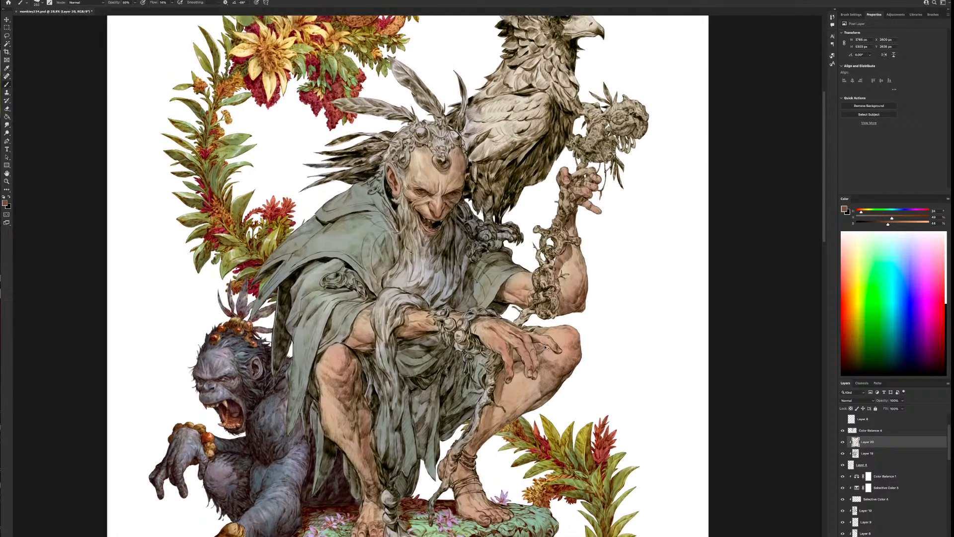
pyautogui.hotkey('ctrl', '-')
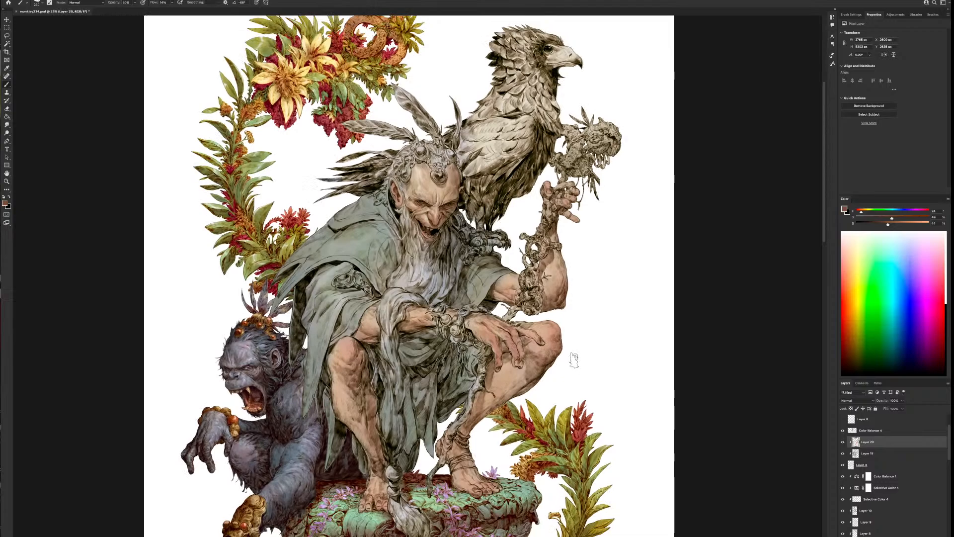